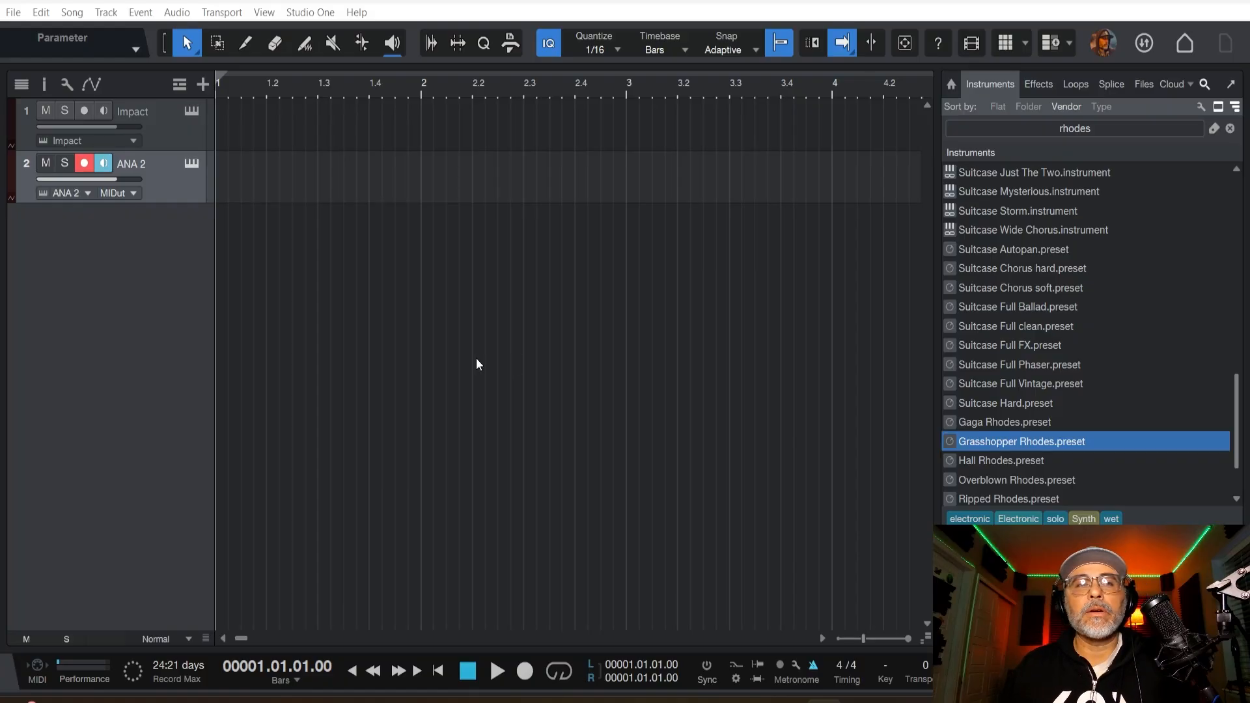
Turn down the delay macro of the ANA 2 synth and set its reverb macro to about 31.
click(180, 139)
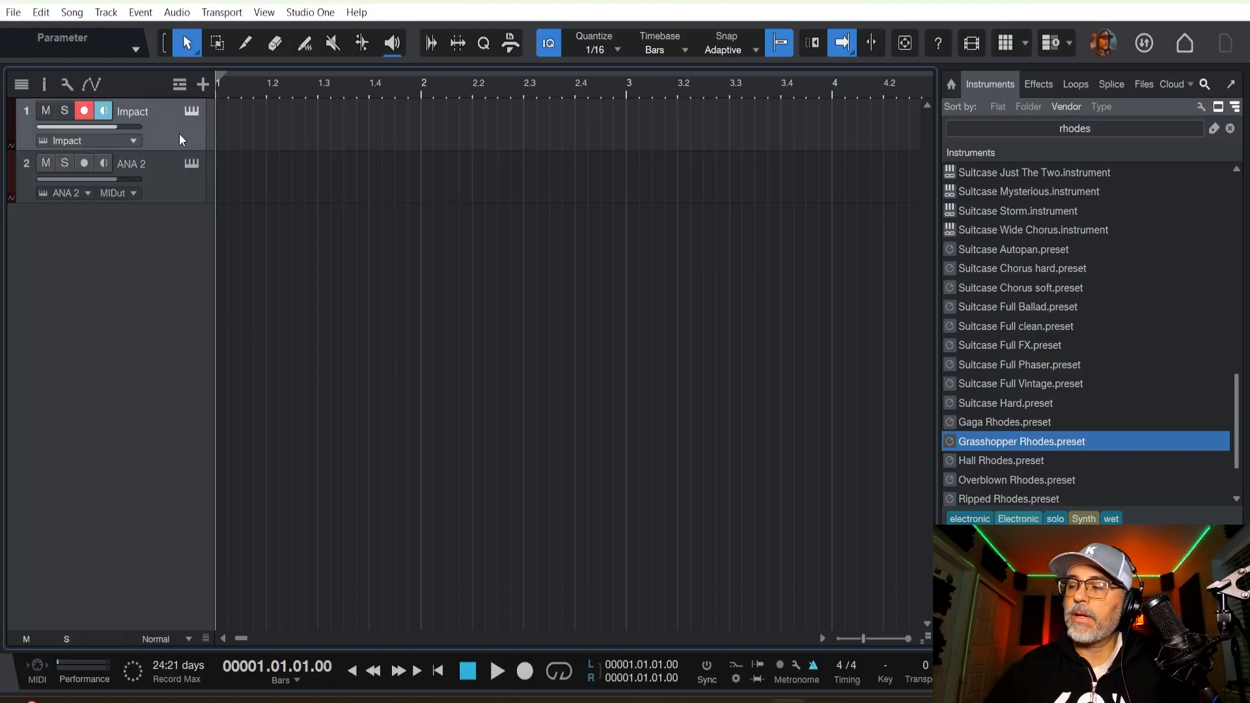
click(172, 188)
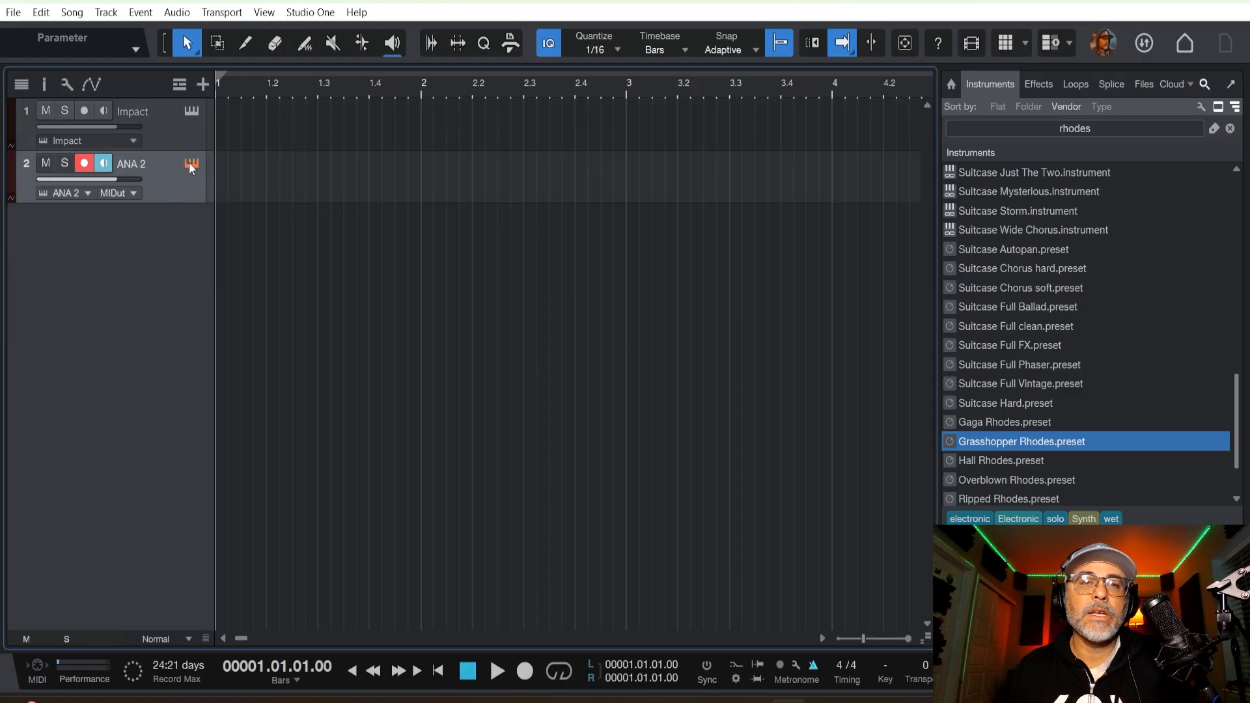
click(190, 164)
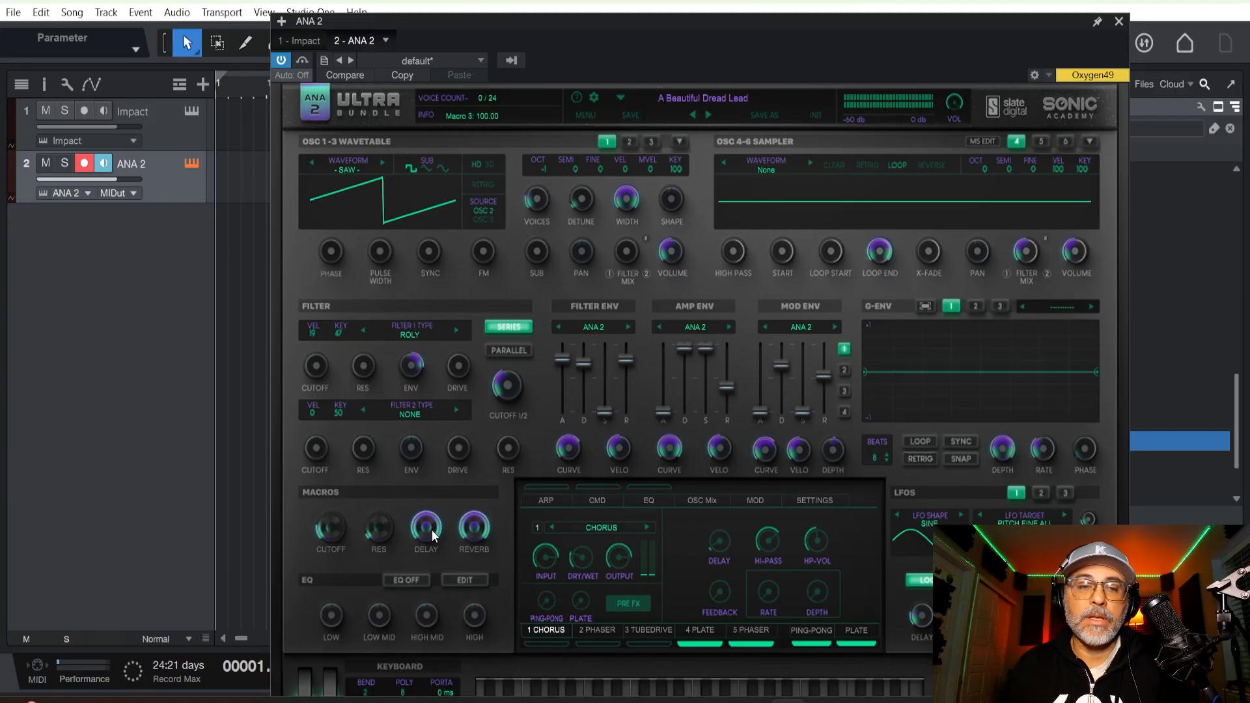
drag(432, 530, 458, 665)
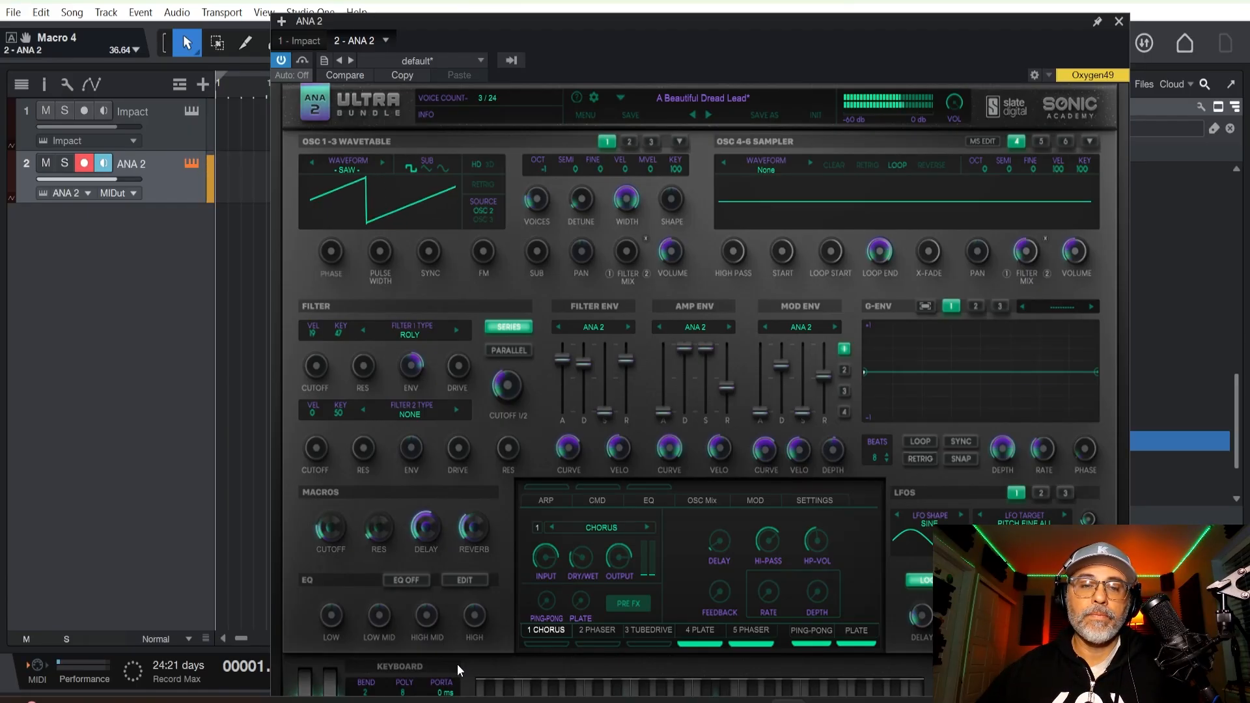
mouse_move(418, 539)
drag(418, 539, 419, 612)
drag(419, 532, 468, 541)
mouse_move(461, 529)
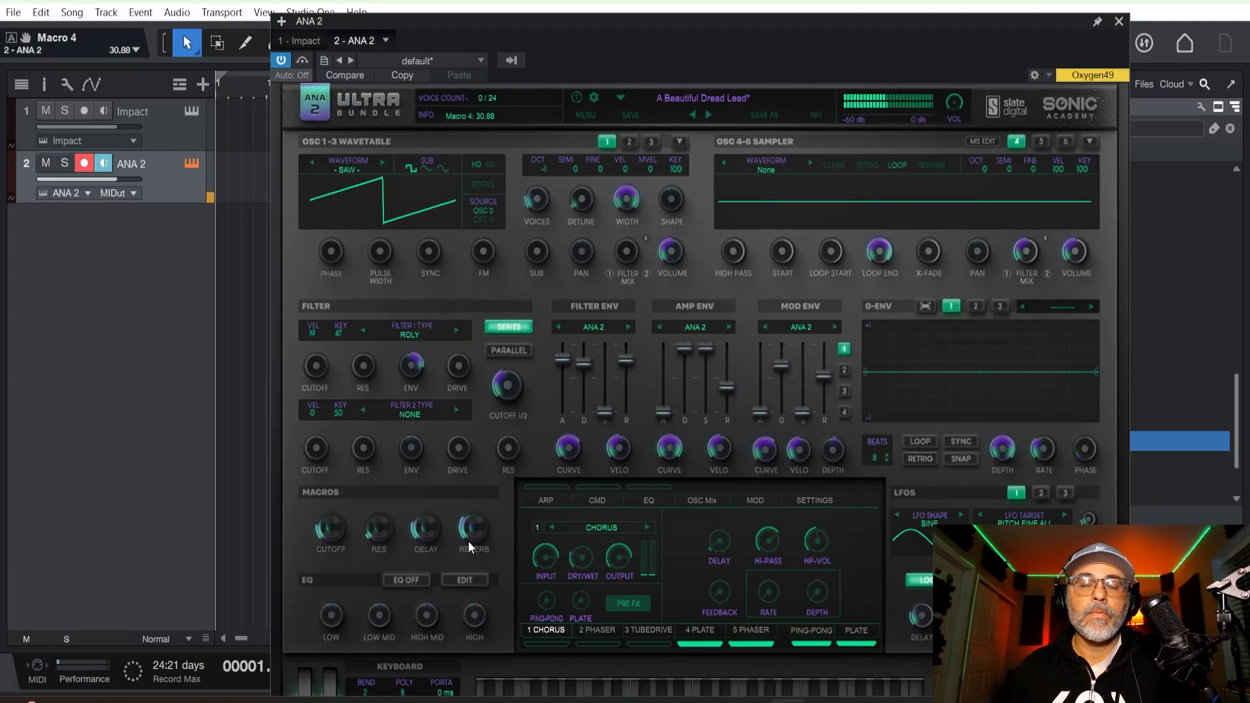
click(1120, 23)
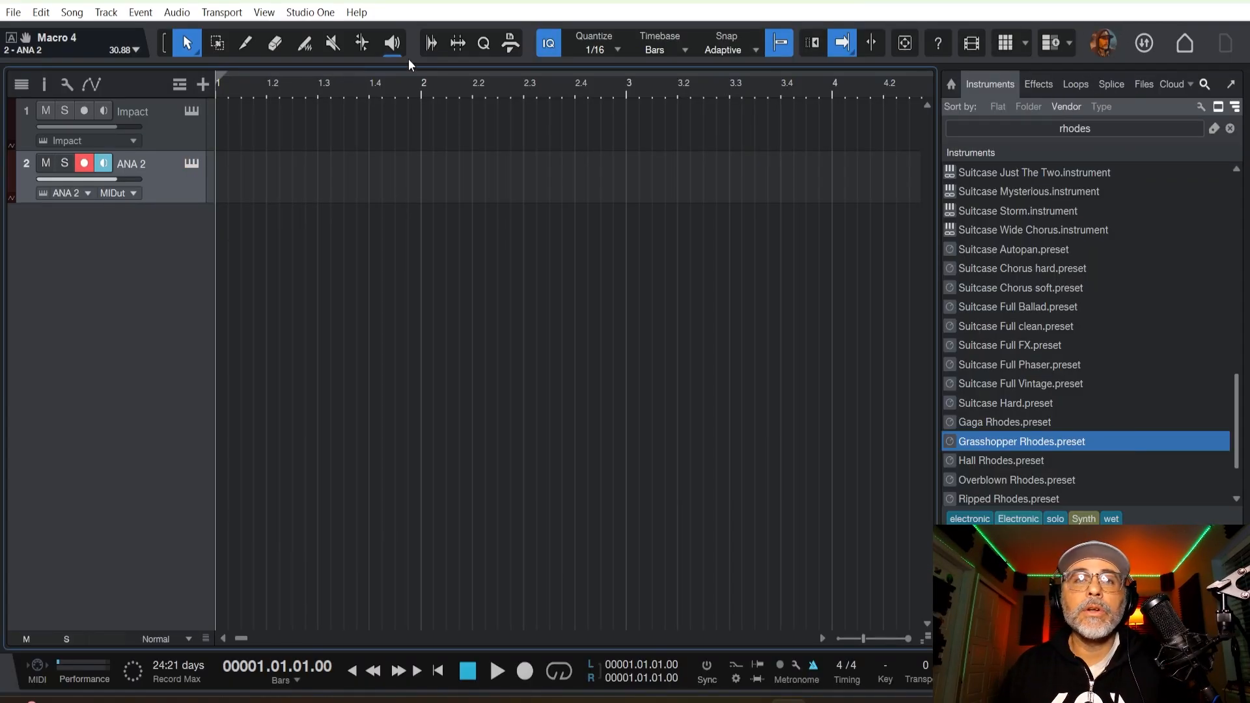
Show the Chord track above the instrument tracks and briefly play the song from the start.
click(179, 85)
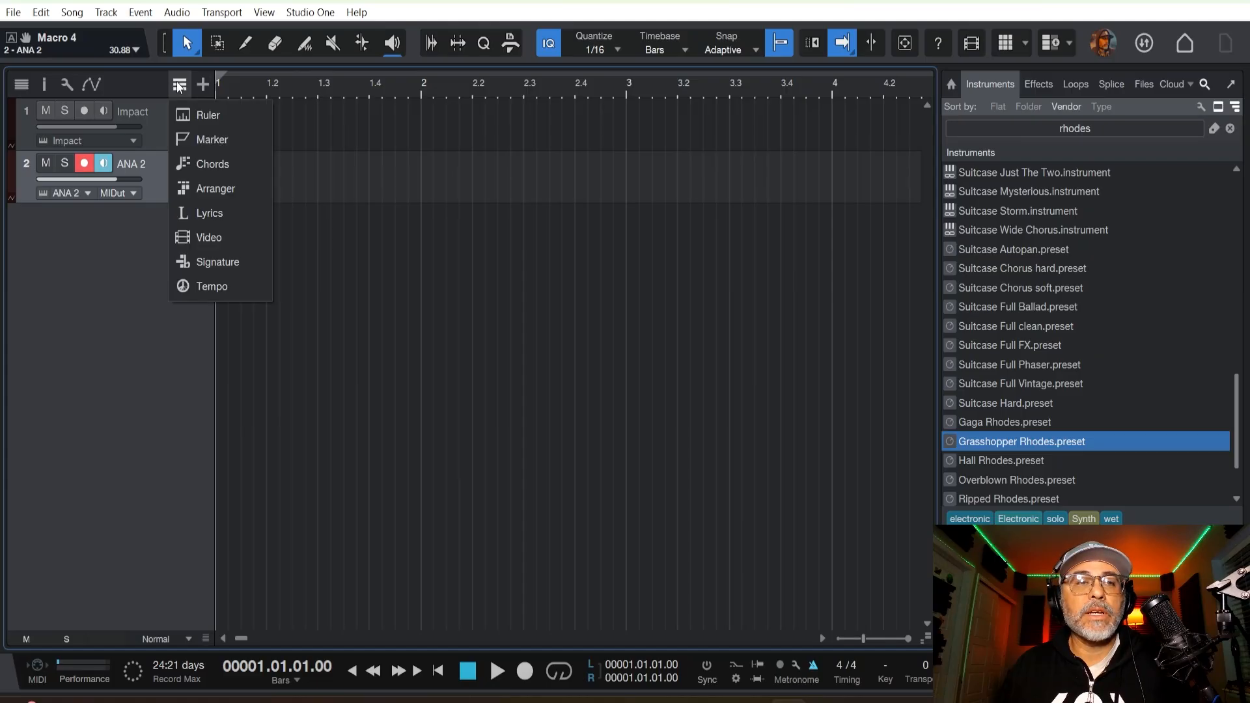
click(207, 163)
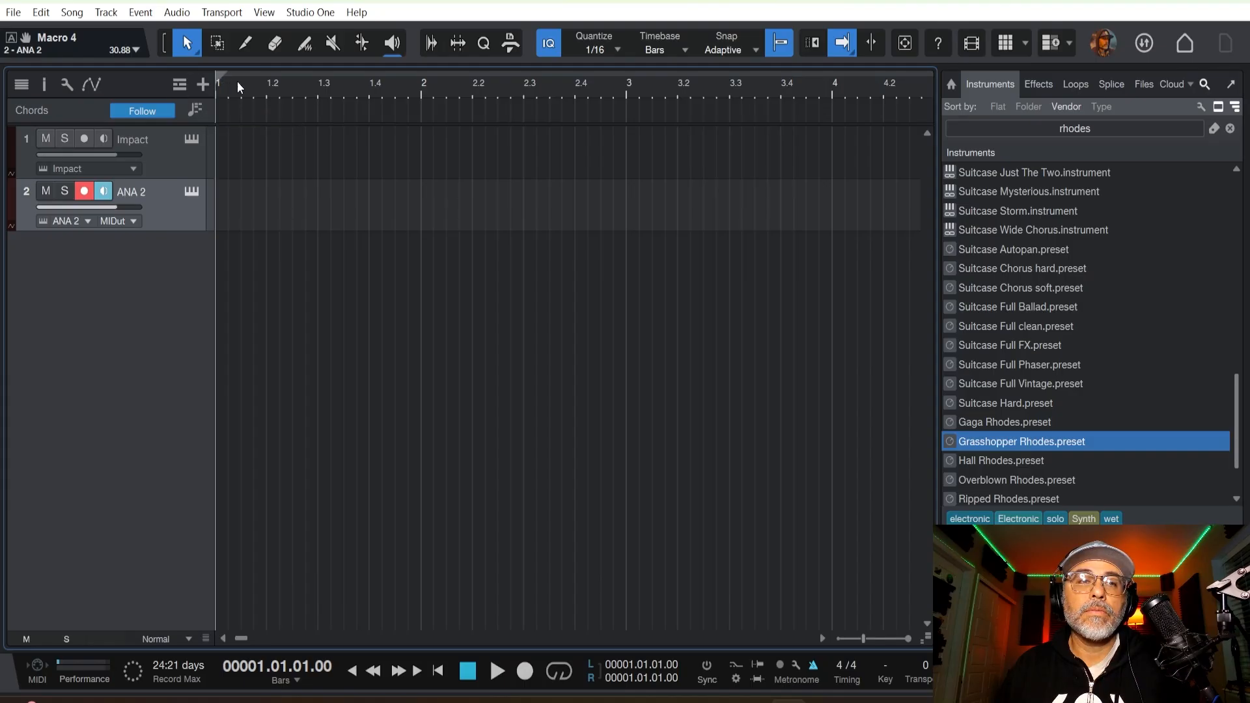
key(space)
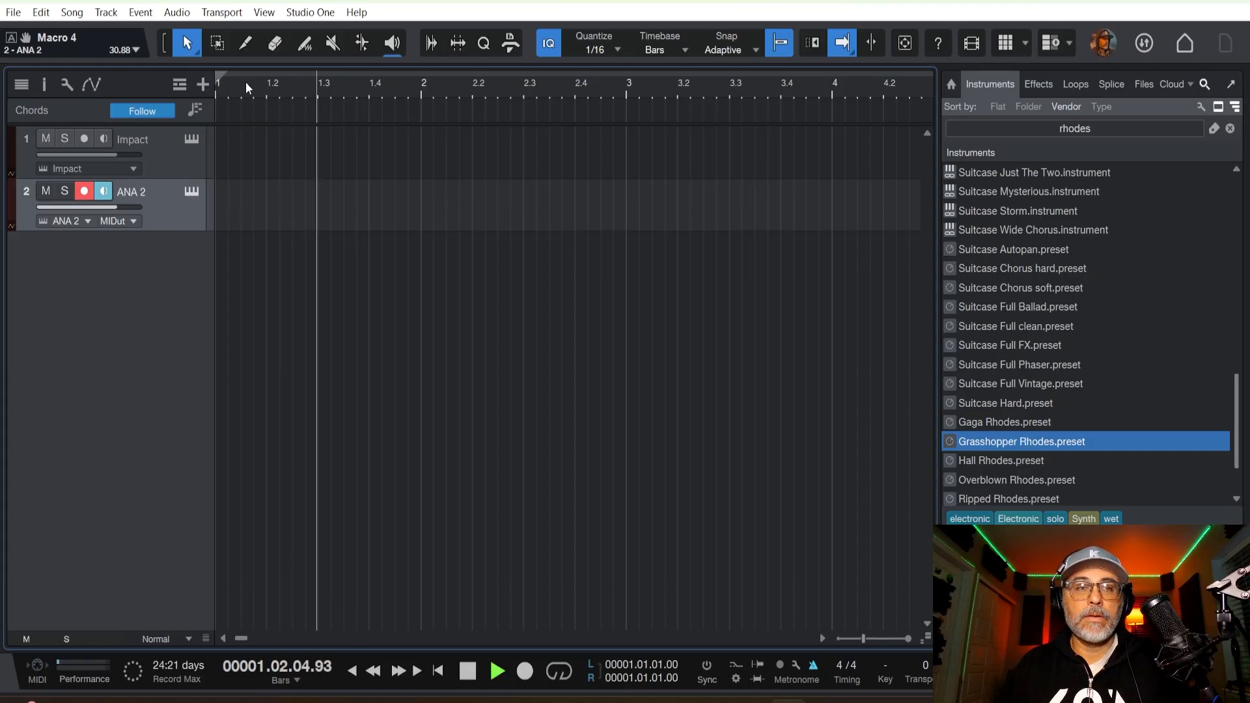
key(space)
Add three consecutive one-bar C chords to the Chord track in bars 1 to 3.
double_click(256, 102)
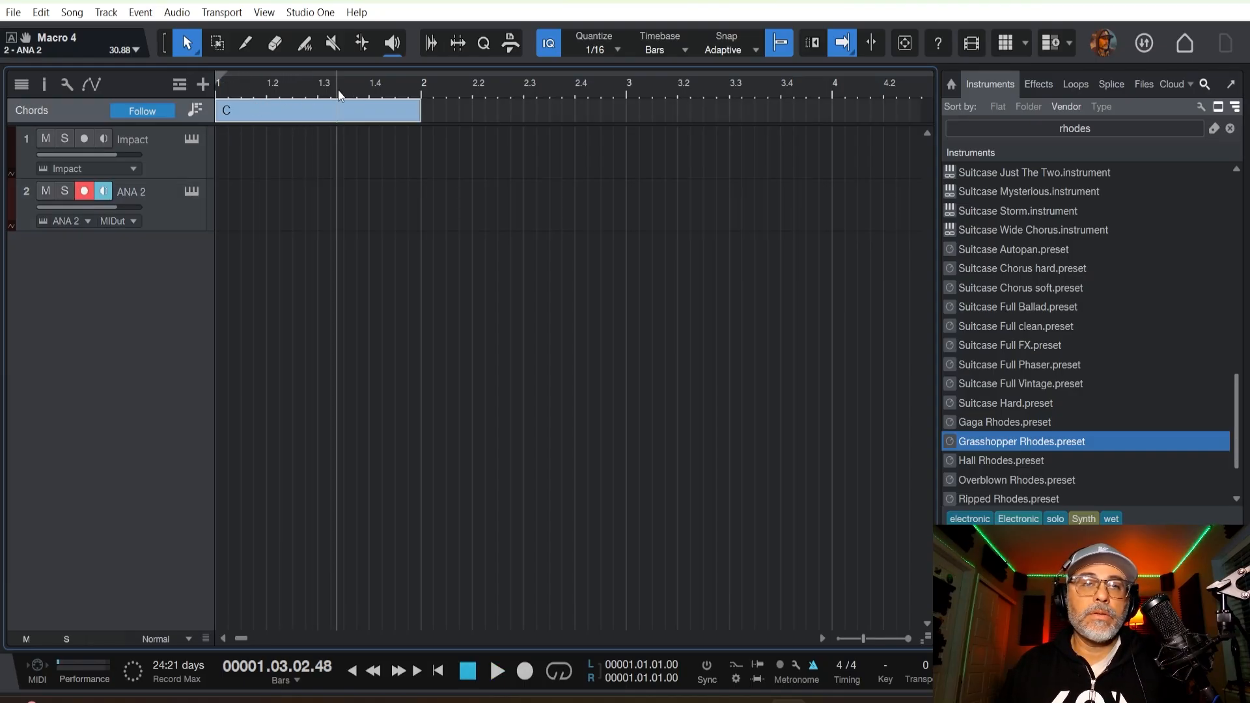
double_click(459, 107)
double_click(722, 115)
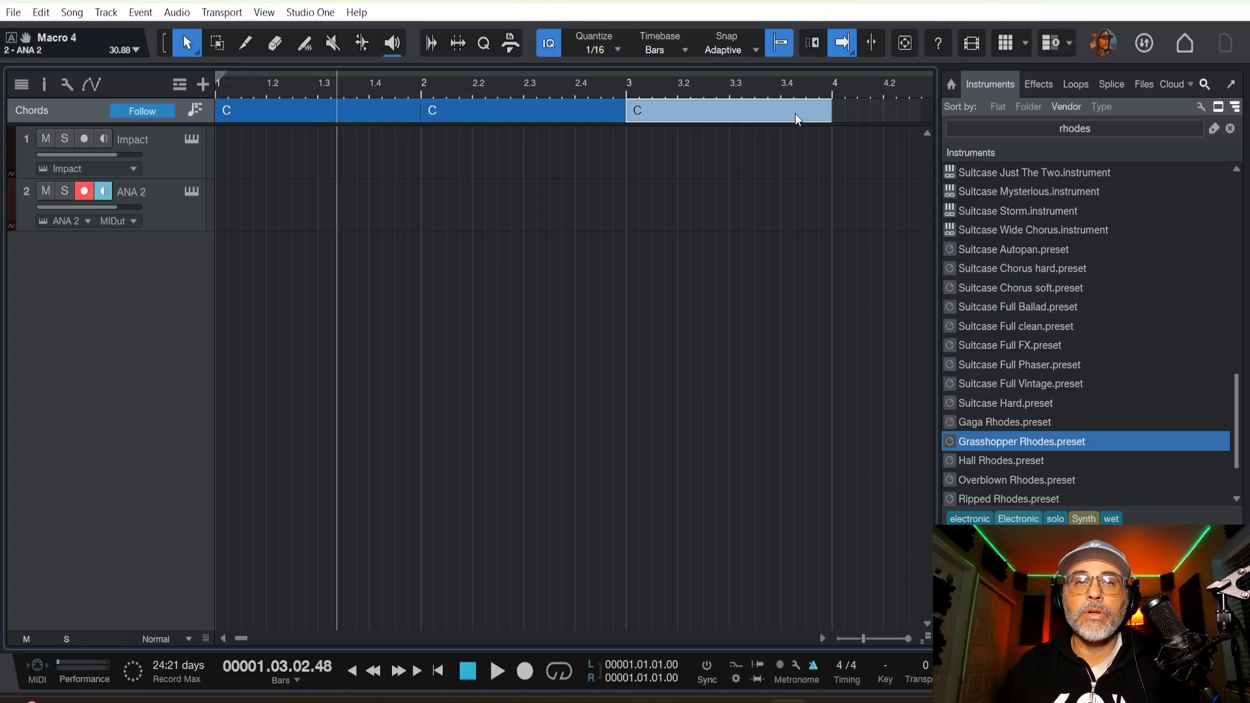
scroll(504, 84, down, 3)
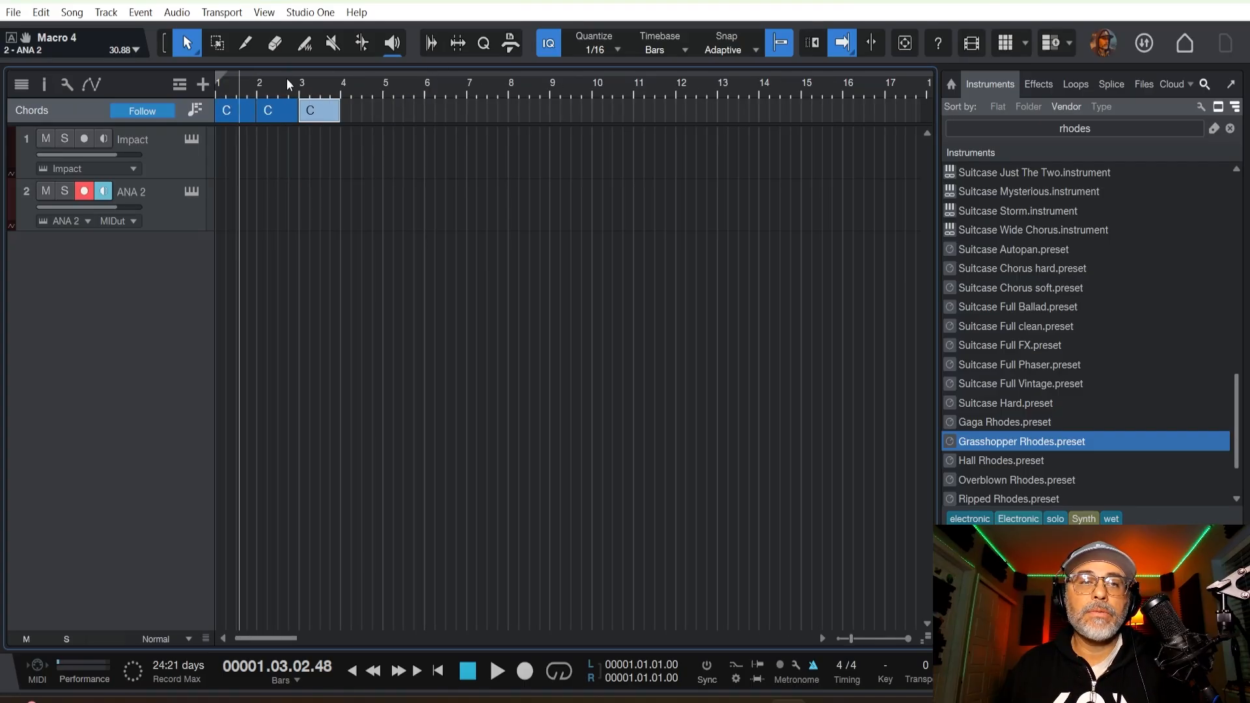
scroll(240, 88, up, 3)
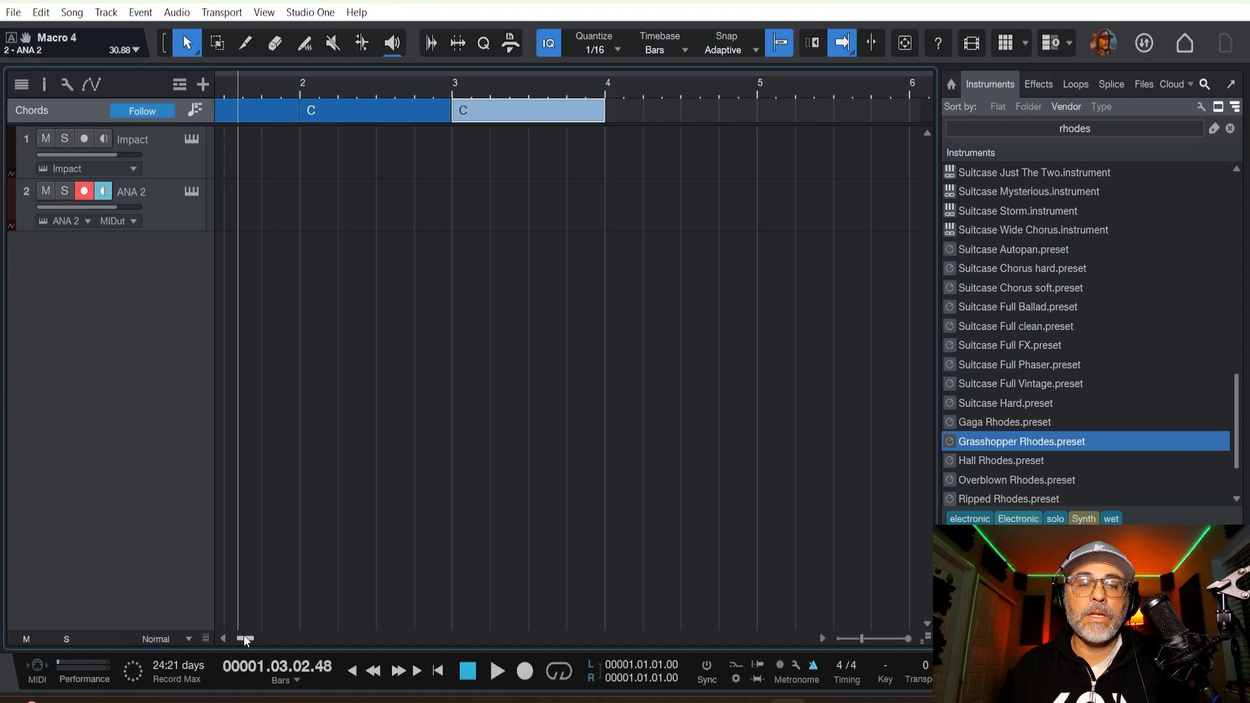
drag(245, 638, 242, 639)
Assign ANA 2 as the Chord track's instrument and change the bar 1 chord to Am.
double_click(263, 107)
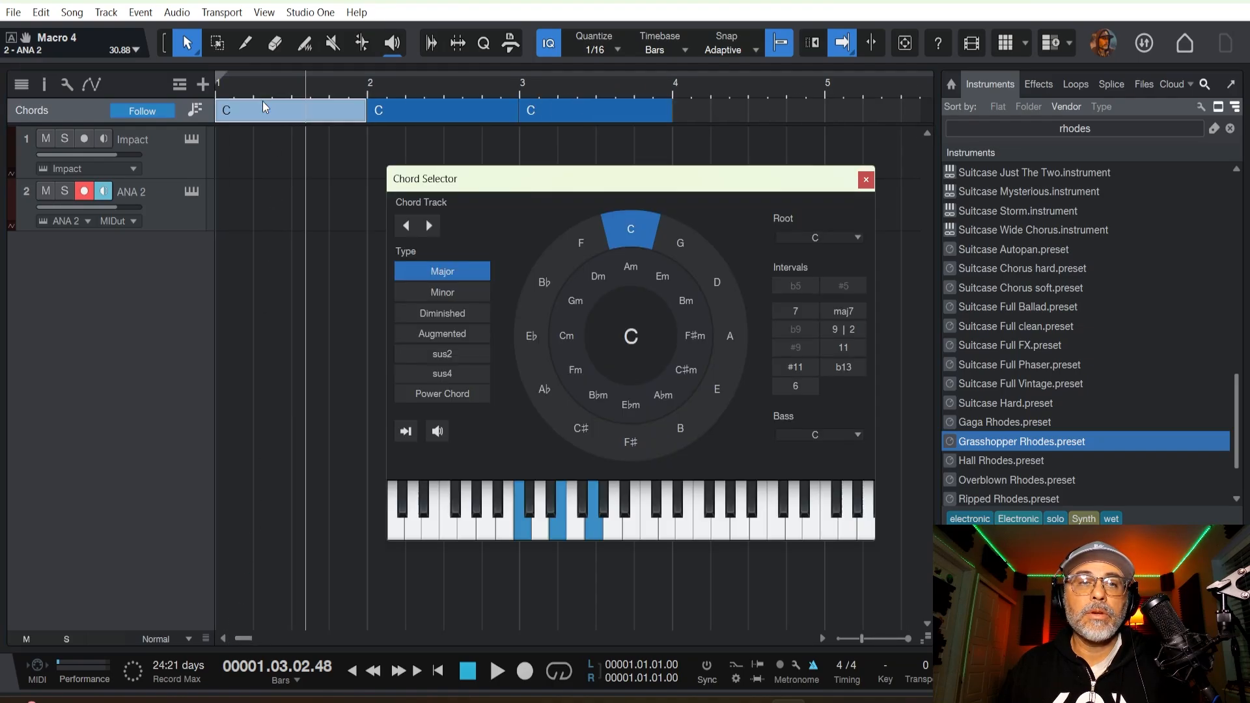
click(43, 84)
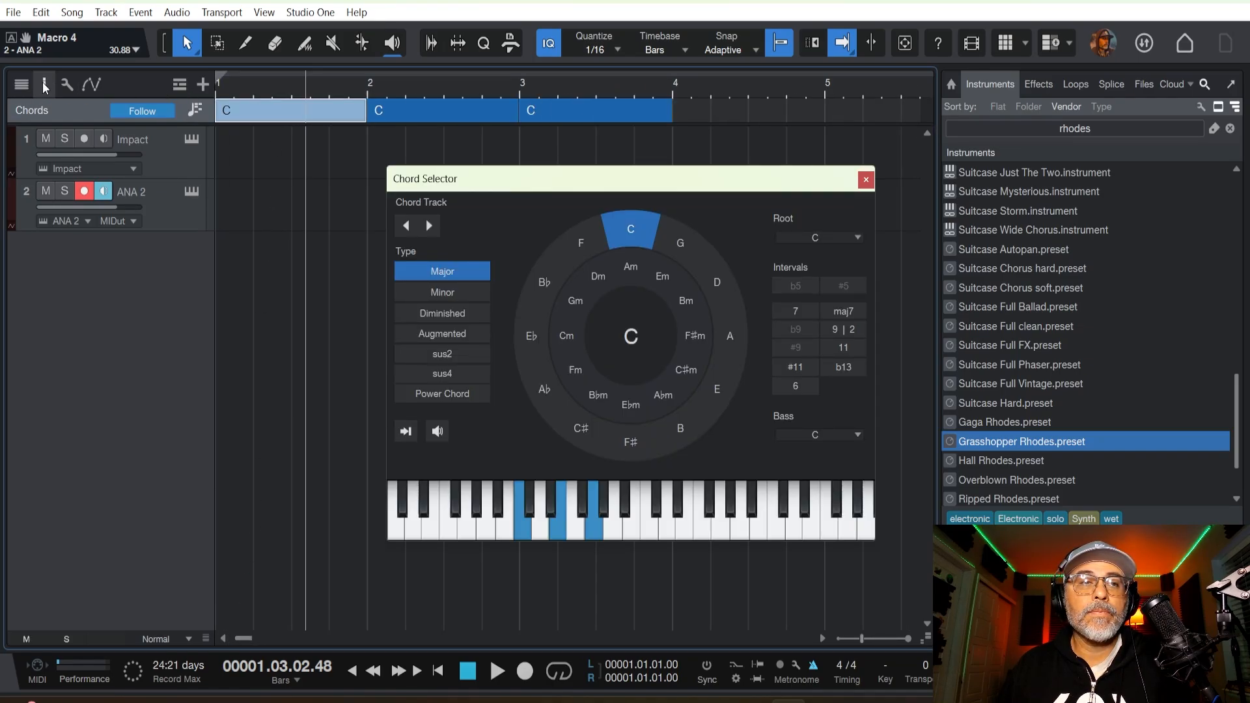
click(155, 136)
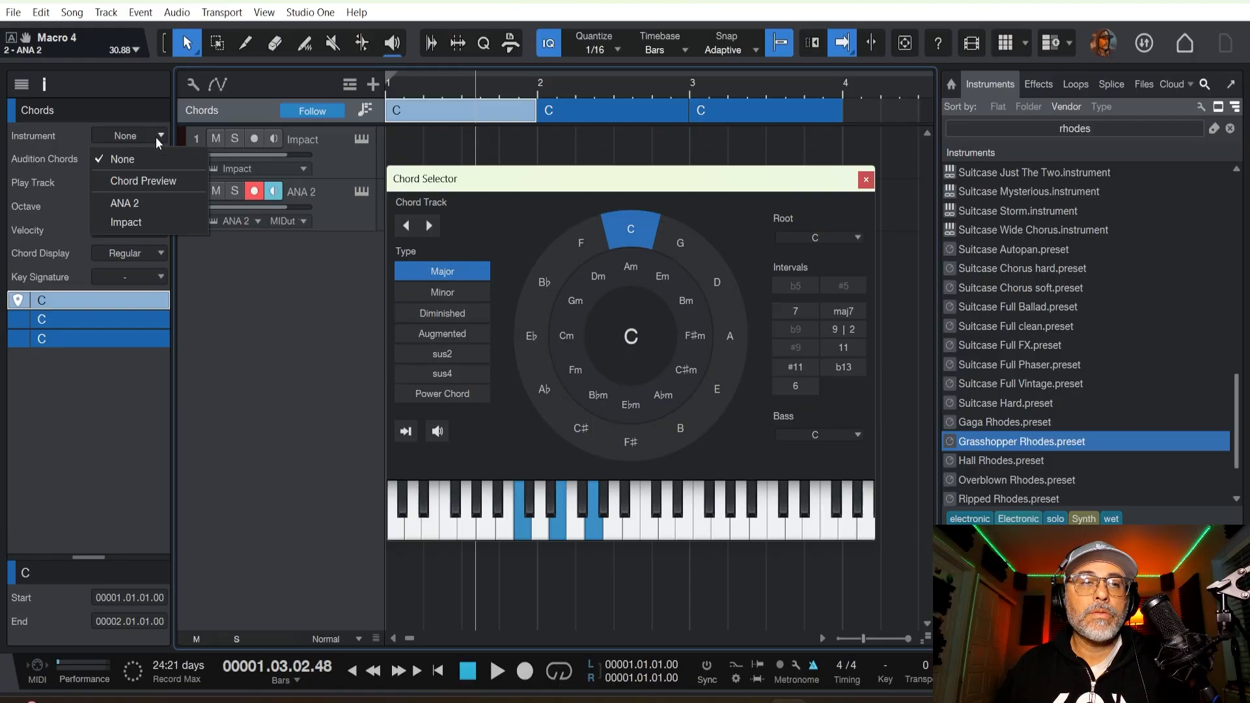
click(149, 203)
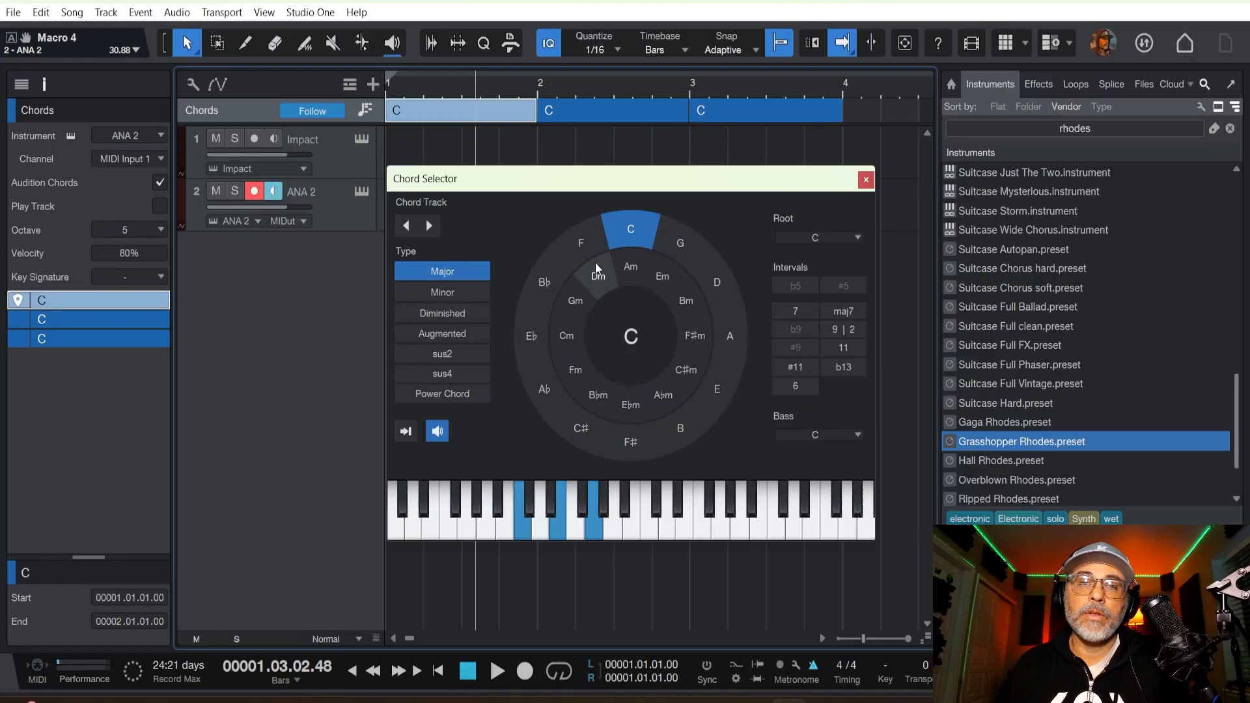
click(628, 265)
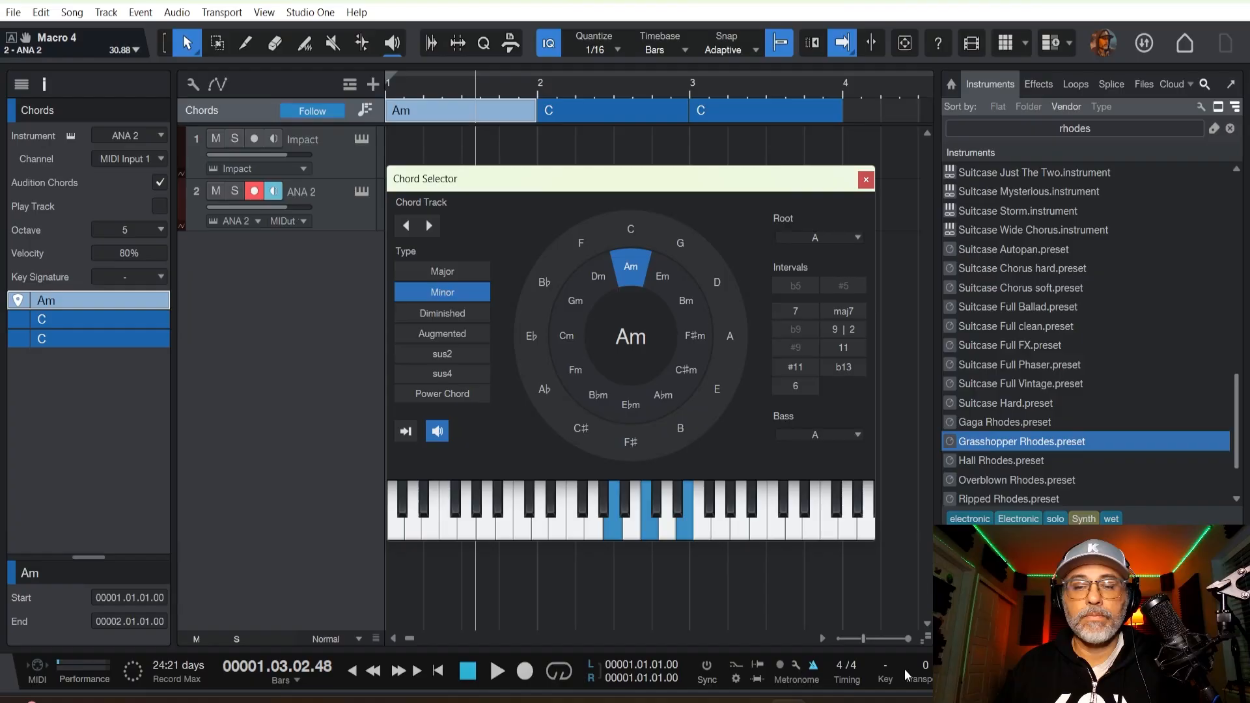
Show the mixer console, move the Chord Selector off it and detach the console into its own window.
click(409, 146)
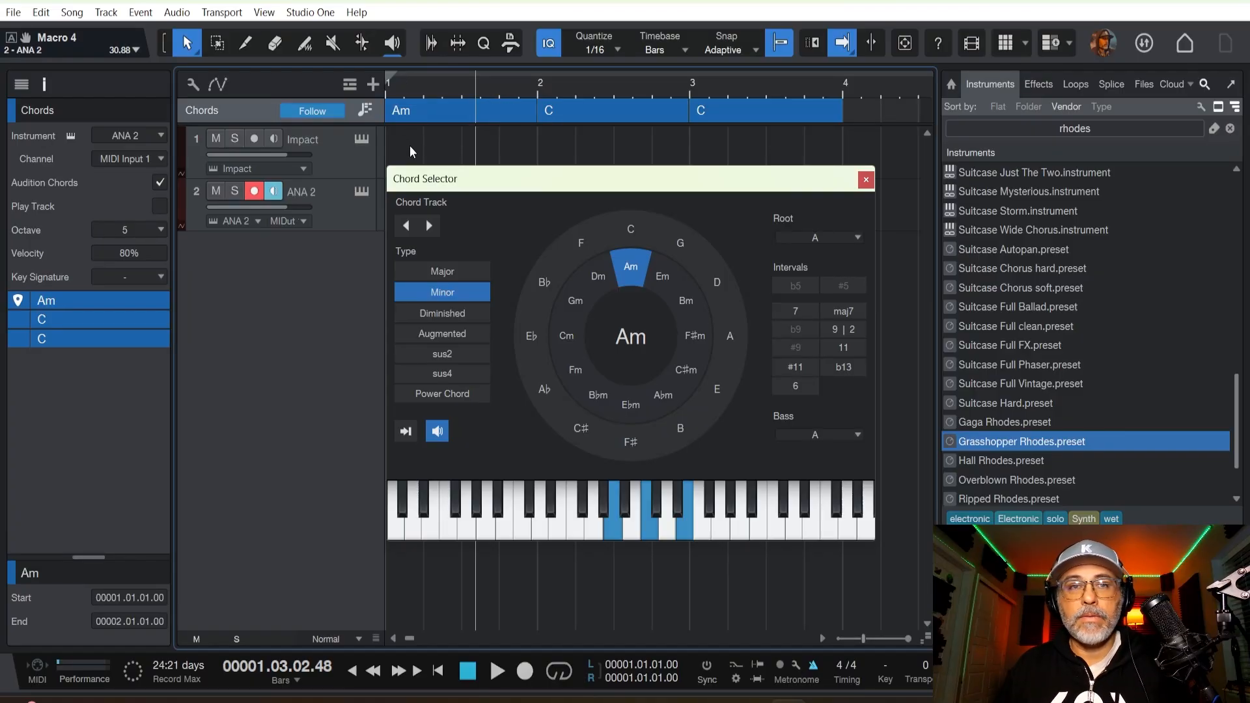
key(F3)
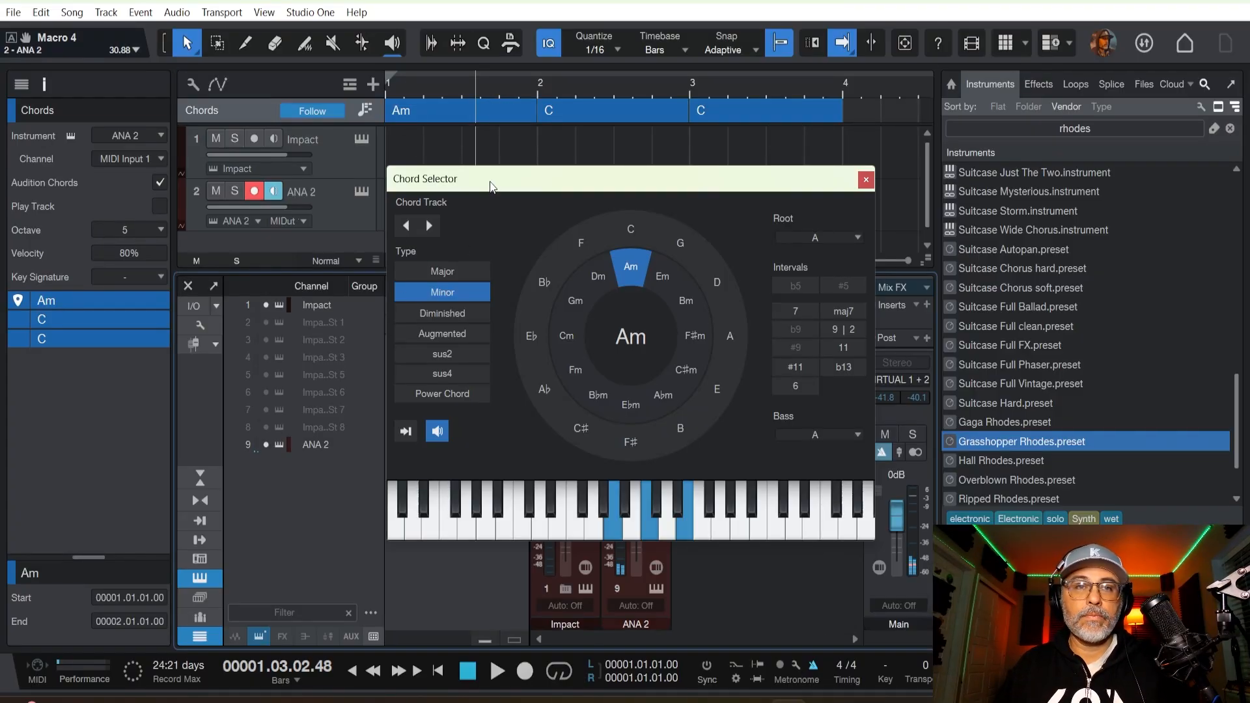
drag(491, 181, 938, 159)
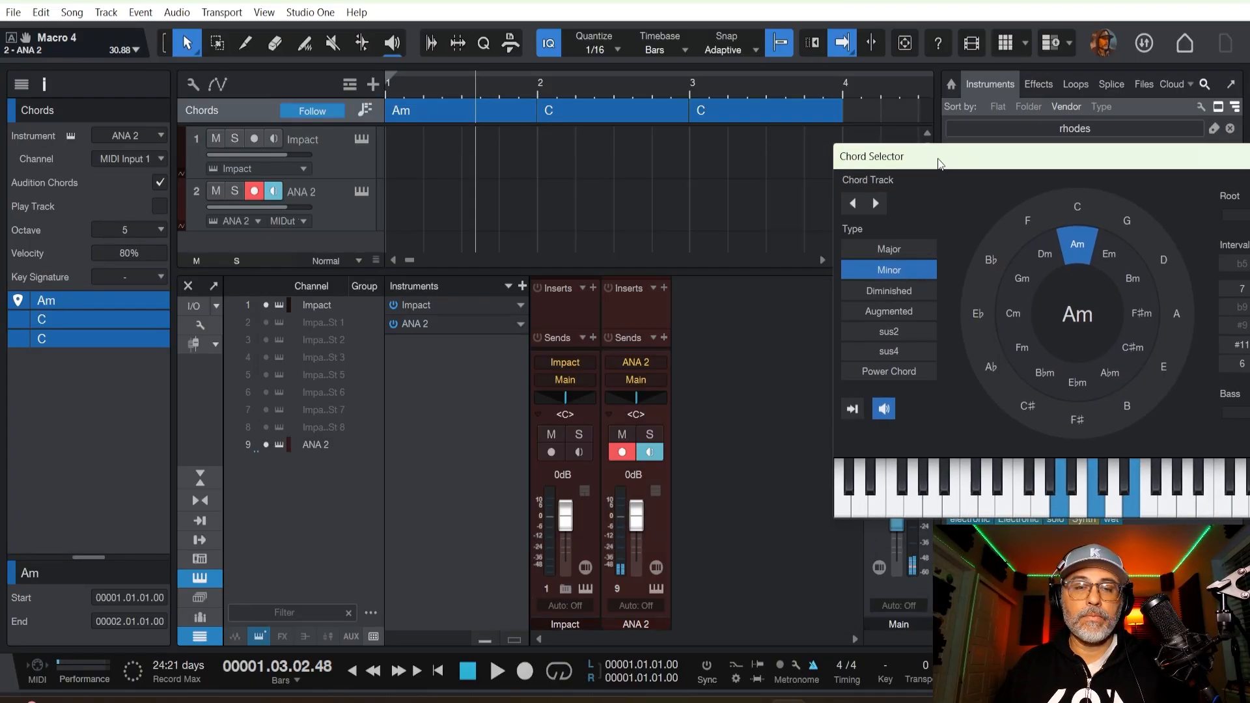
click(209, 287)
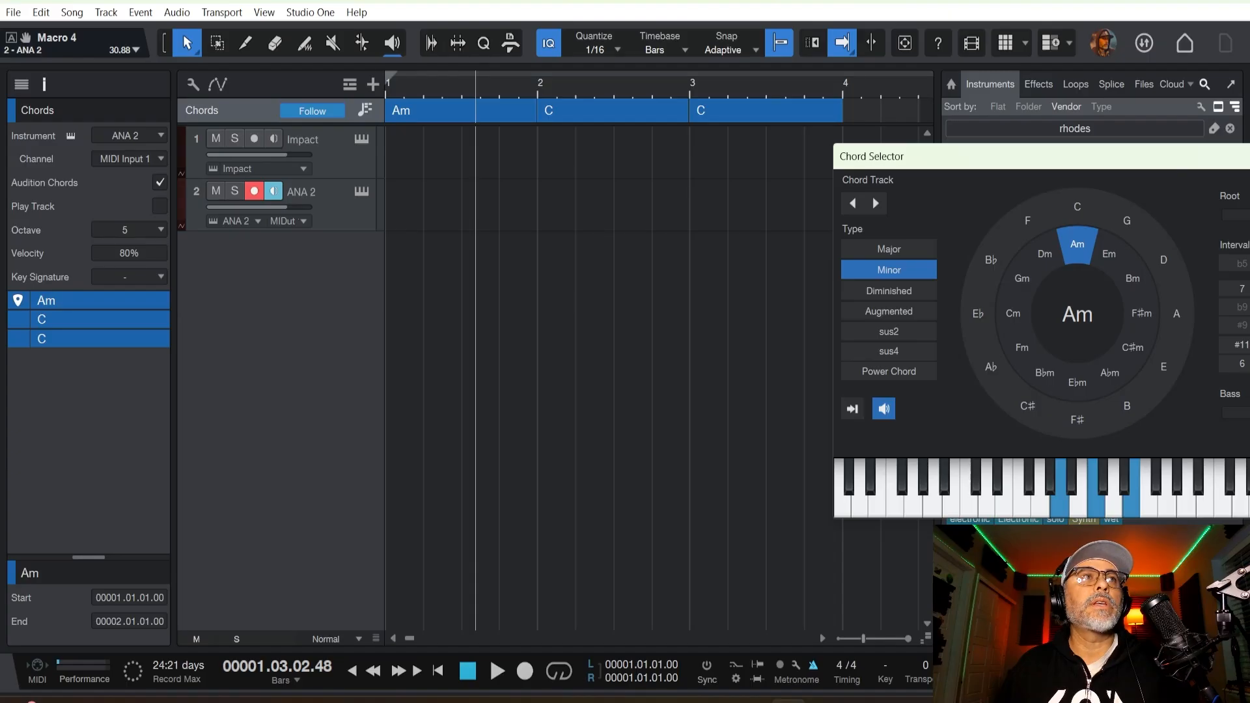
Lower the ANA 2 volume to -8.2 dB while trying F for the bar 1 chord, and set that chord to Dm7.
click(1019, 225)
drag(944, 156, 676, 150)
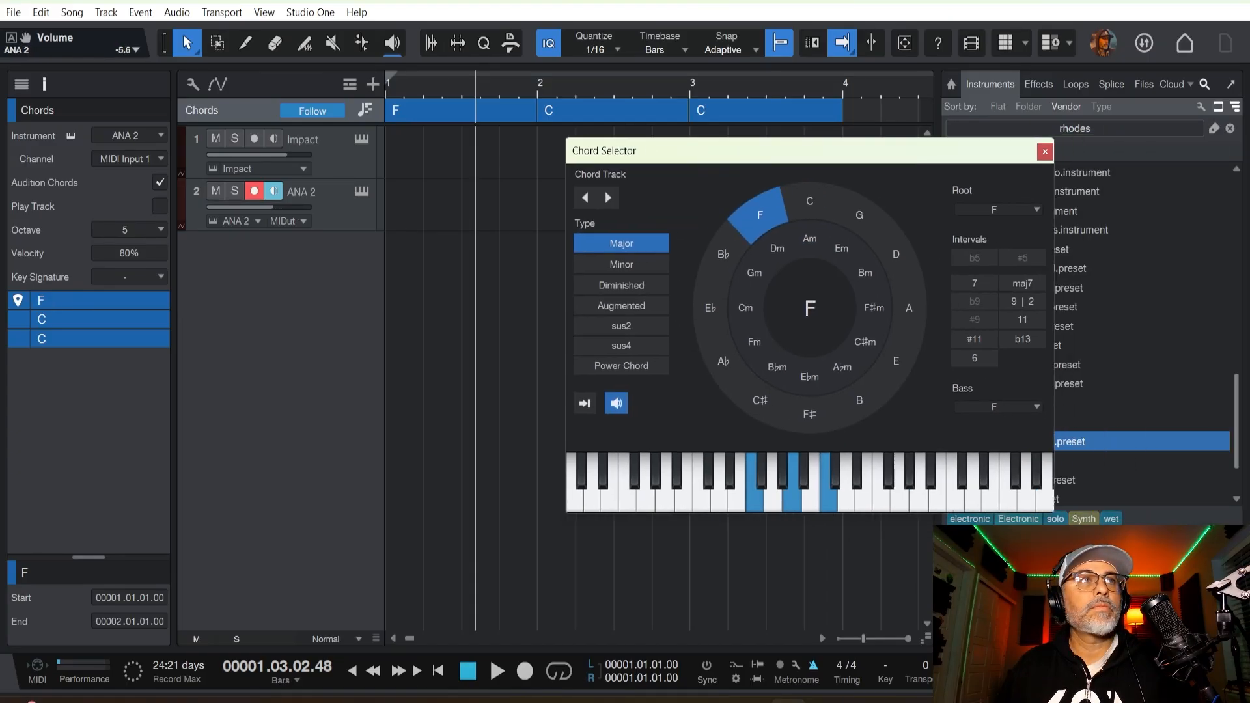
click(846, 250)
click(770, 250)
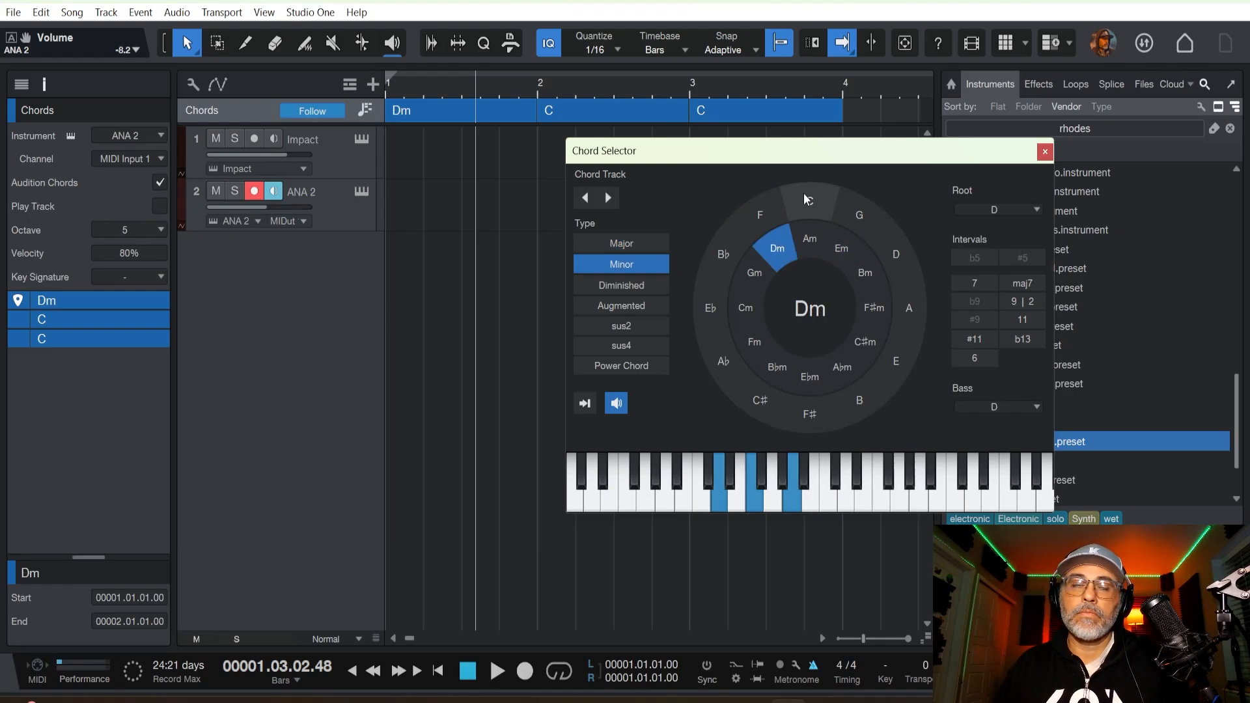
drag(660, 159, 545, 226)
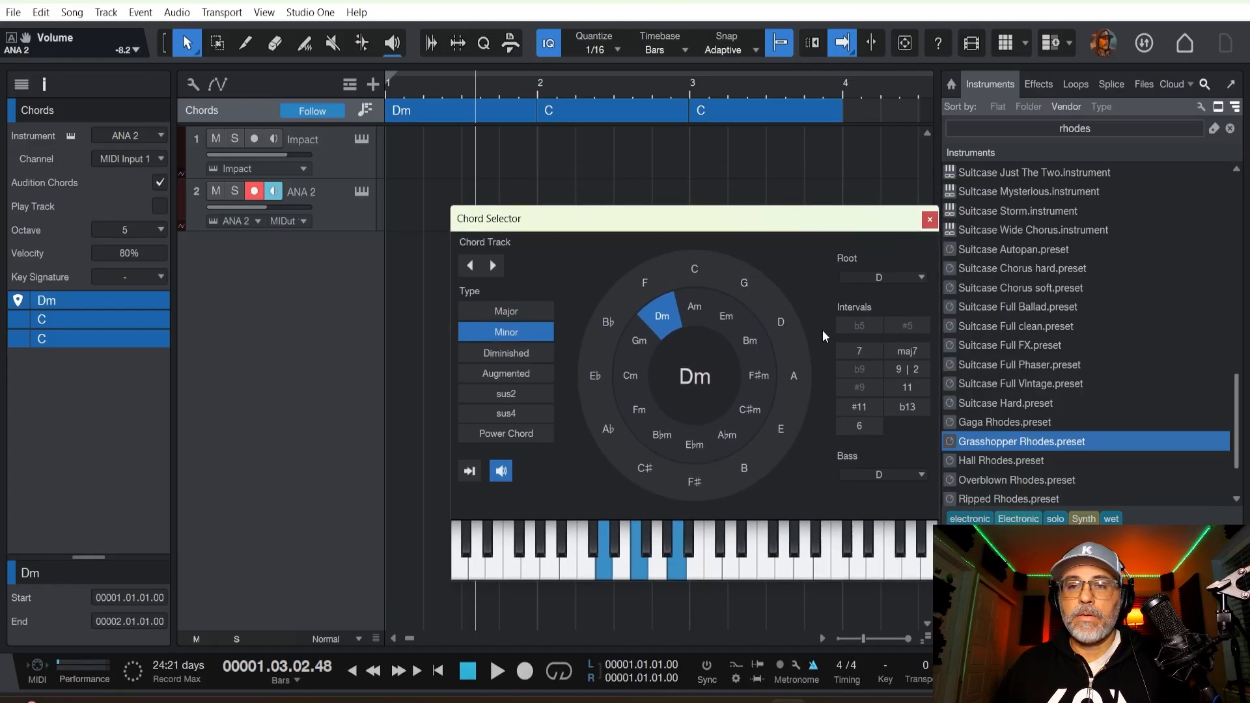
click(852, 350)
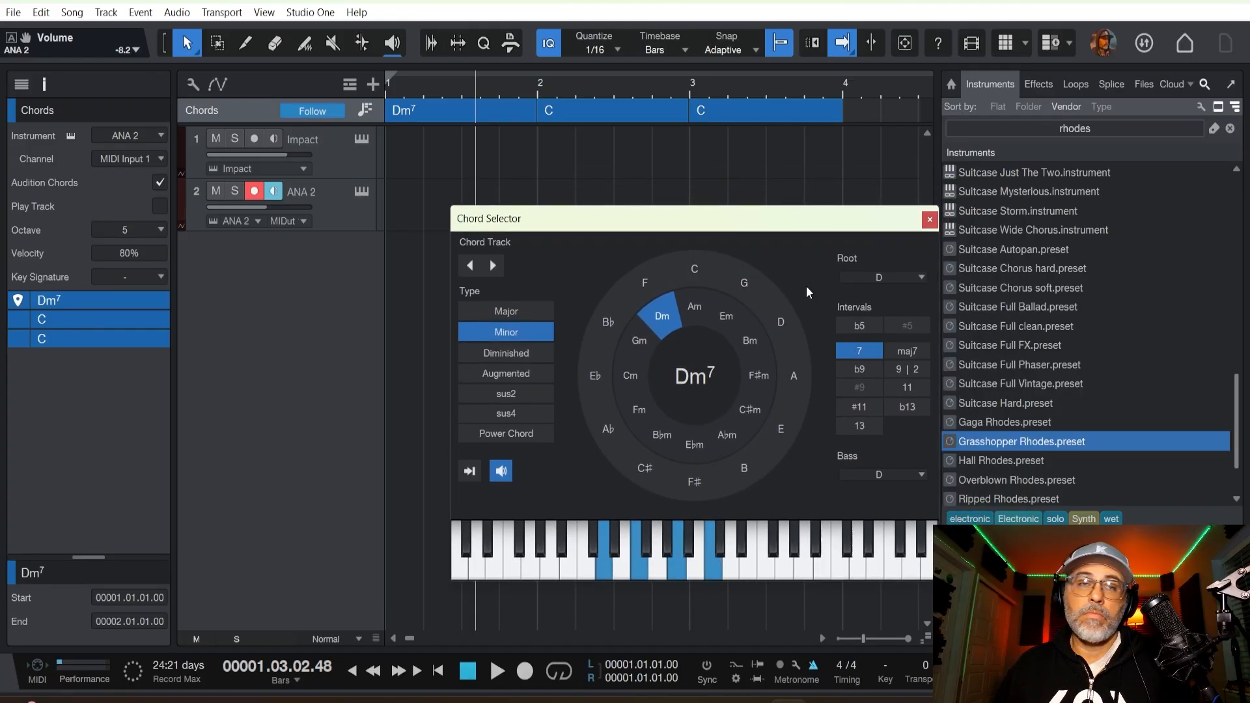
Set the bar 2 chord to Cmaj7 and audition it alternately with the bar 1 chord.
click(603, 112)
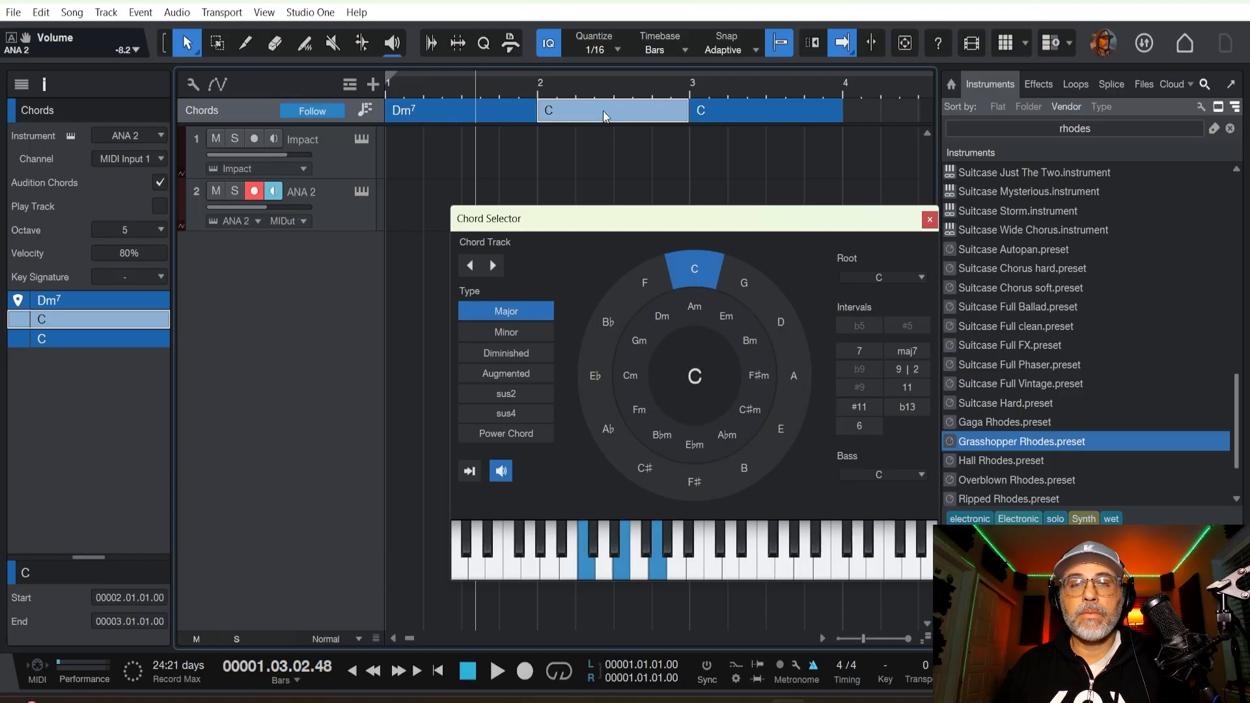
click(918, 353)
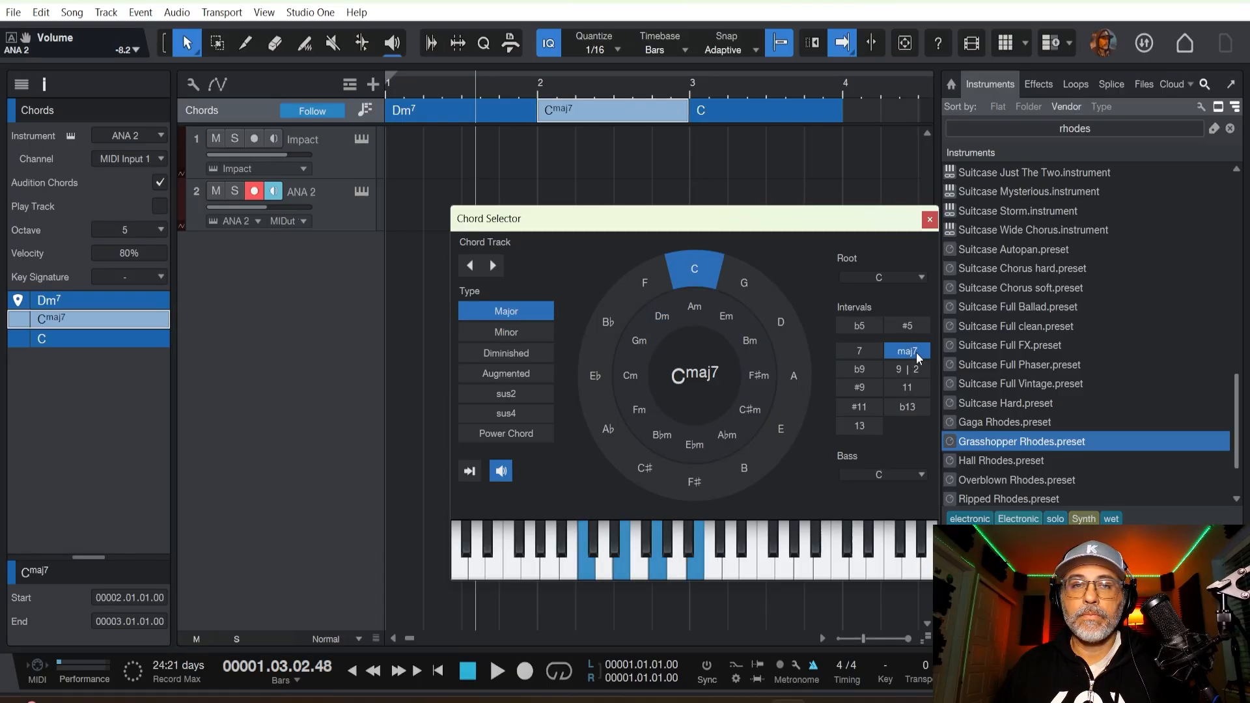
click(441, 114)
click(565, 116)
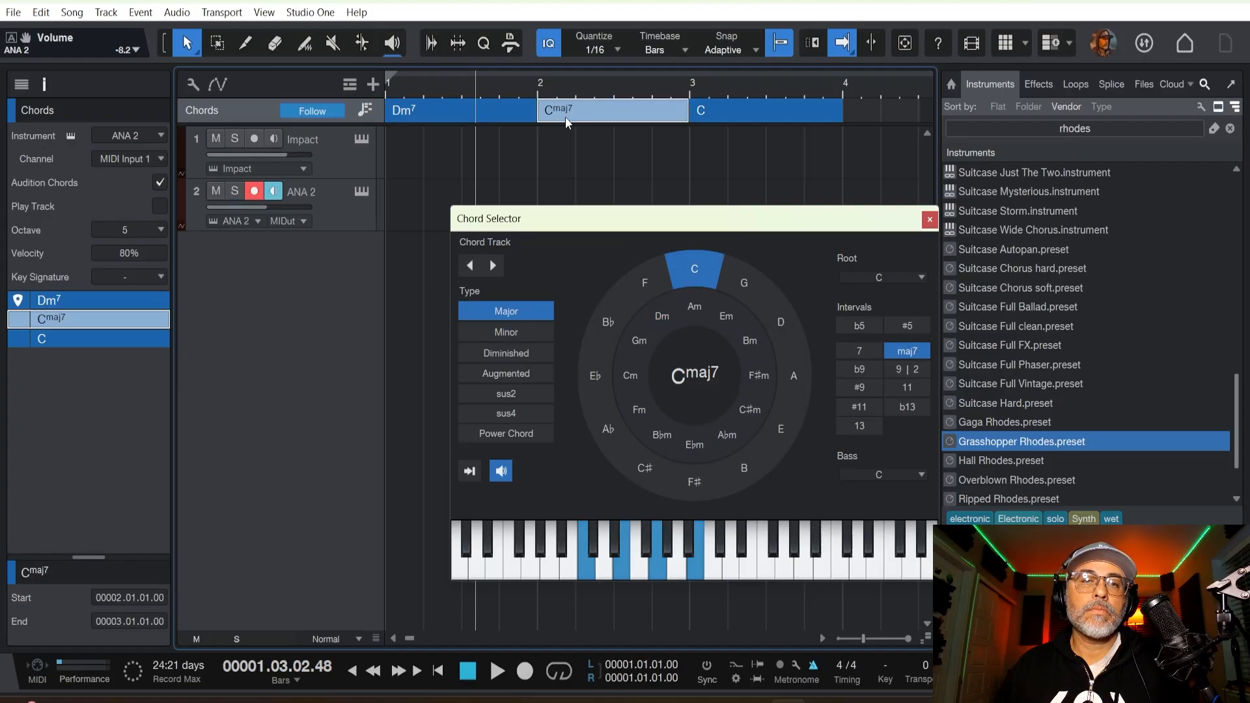
click(511, 114)
click(565, 111)
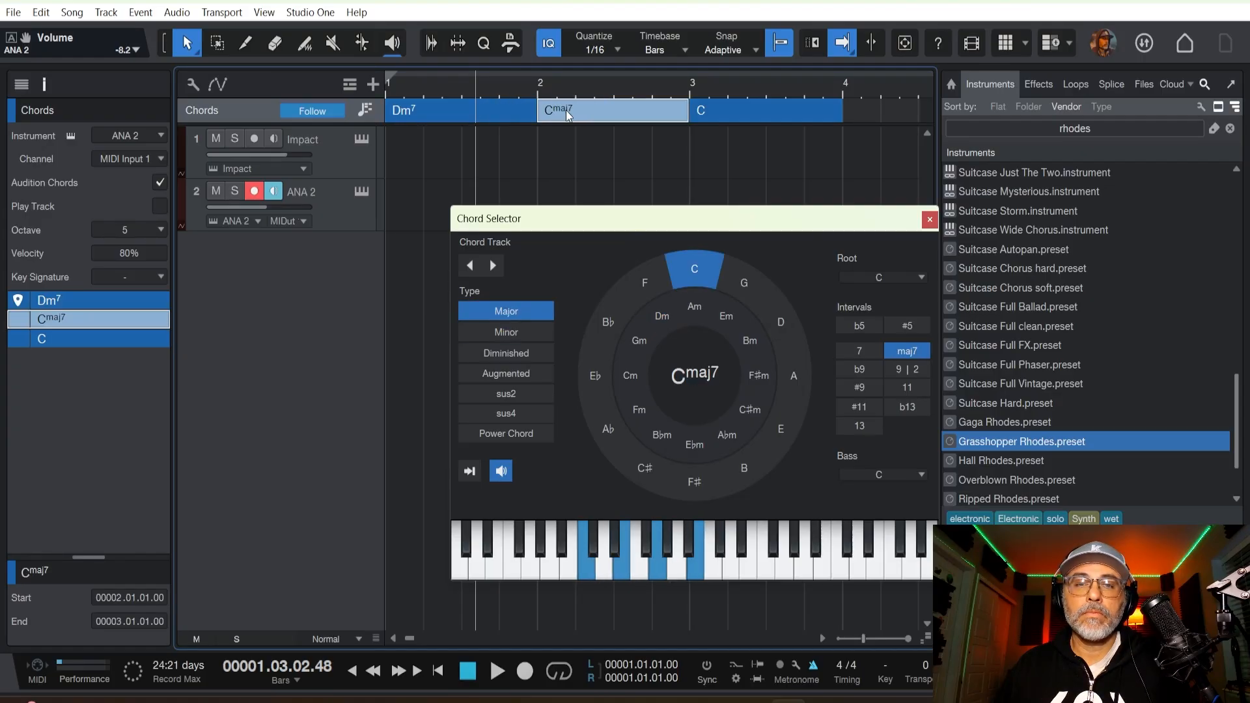
click(502, 114)
click(573, 116)
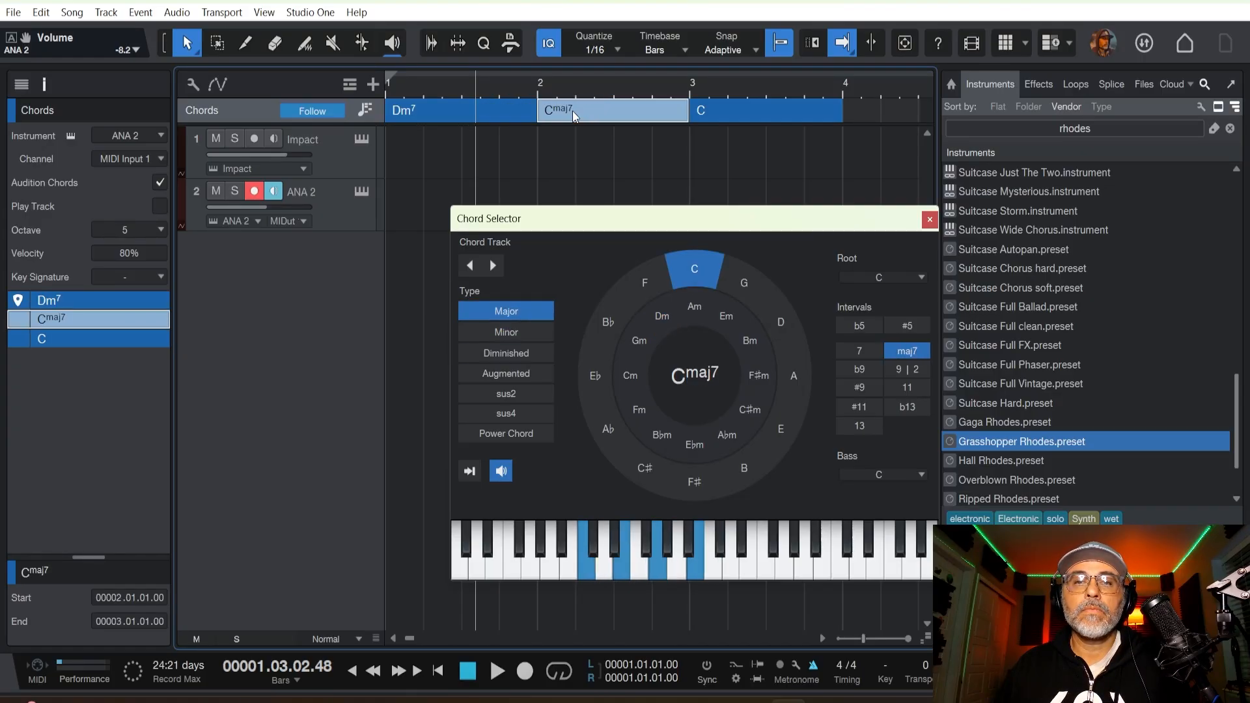
Try Cm and B♭m for the bar 3 chord, then set that chord to F♯m7.
click(717, 112)
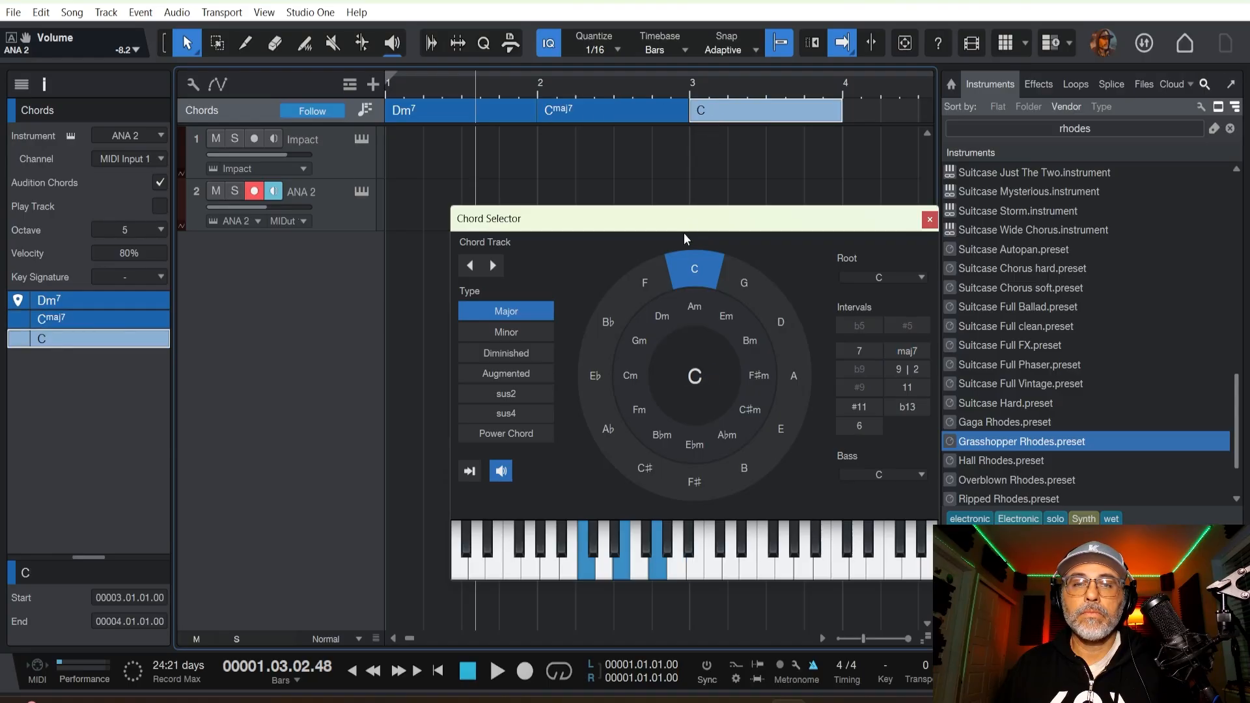
click(616, 317)
click(633, 329)
click(630, 374)
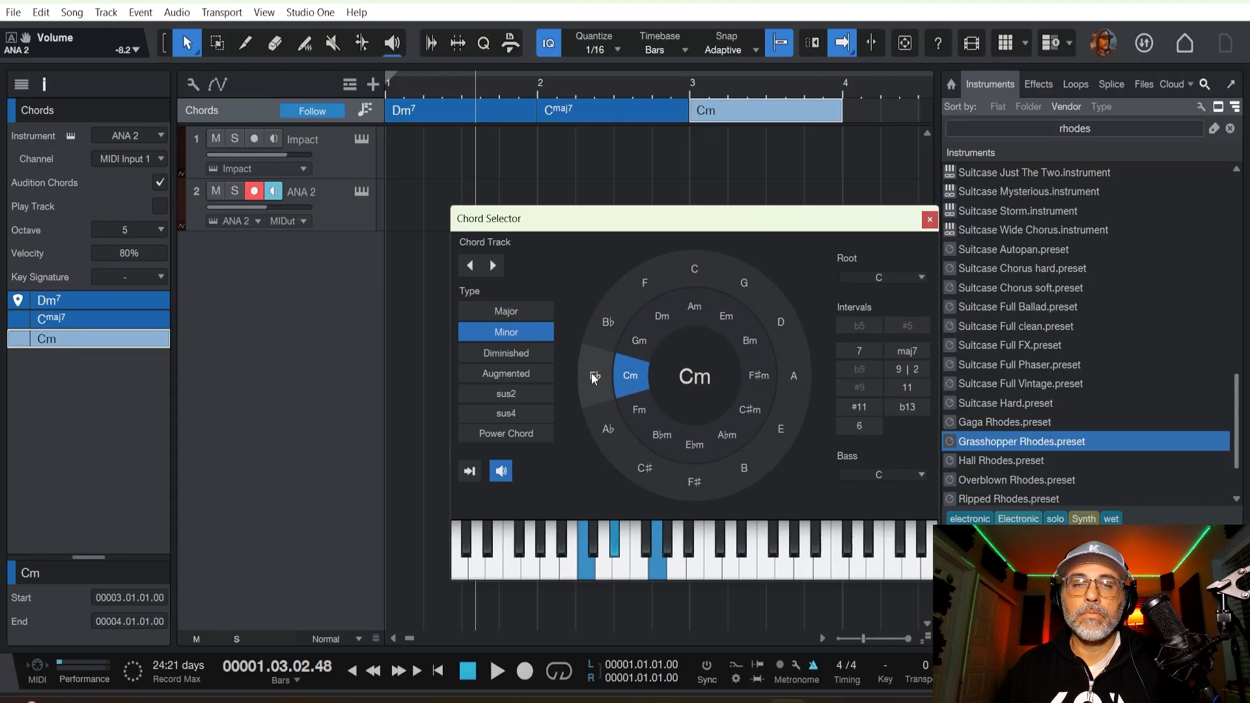
click(606, 326)
click(507, 333)
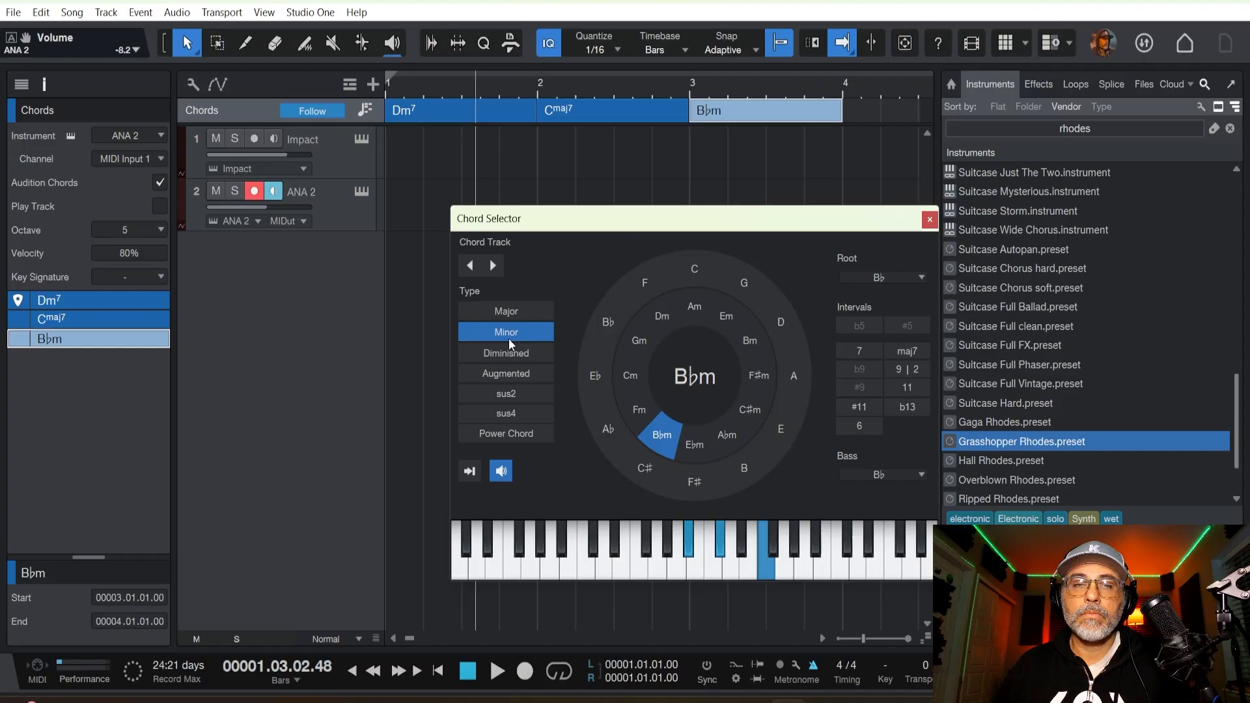
click(758, 375)
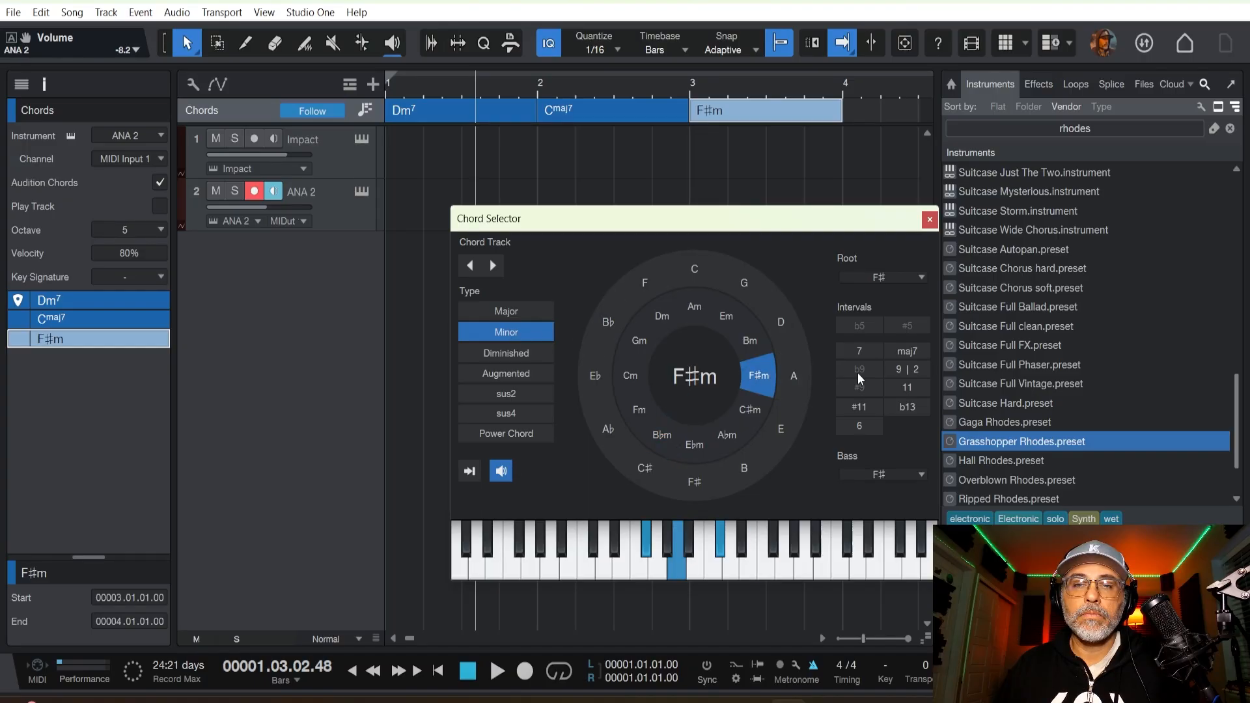
click(860, 352)
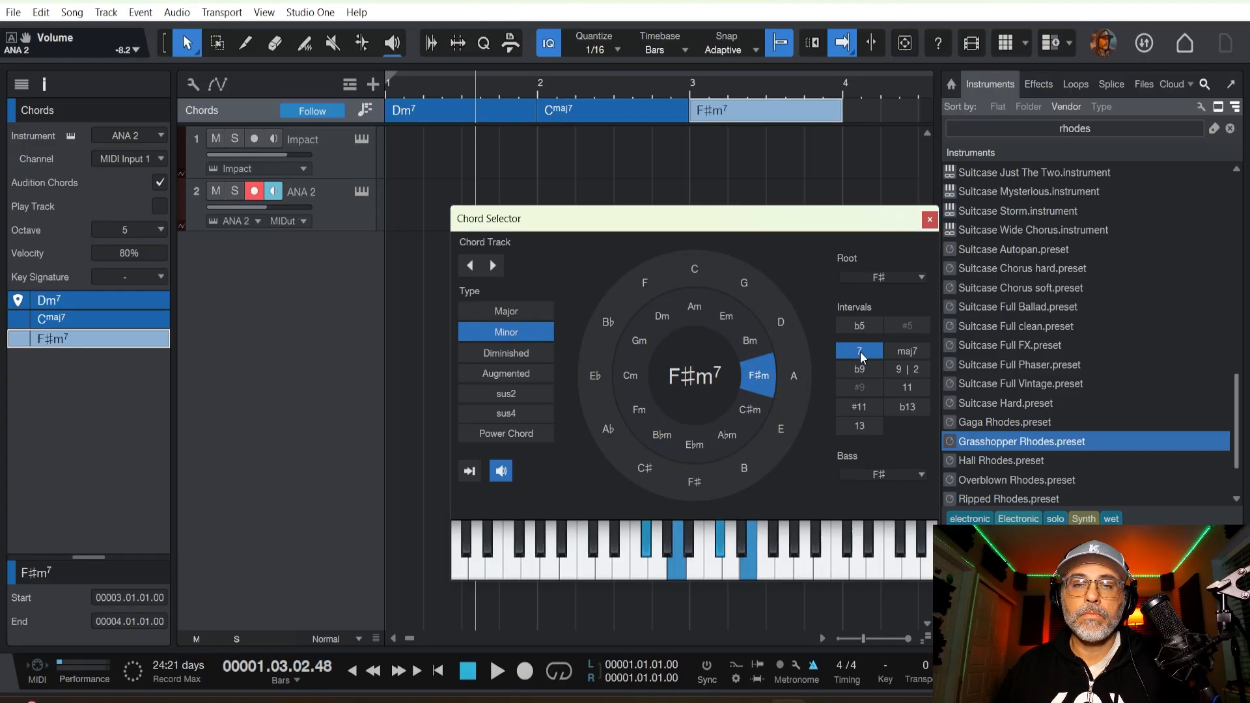
Audition the first three chords of the Chord track in order.
click(466, 111)
click(594, 112)
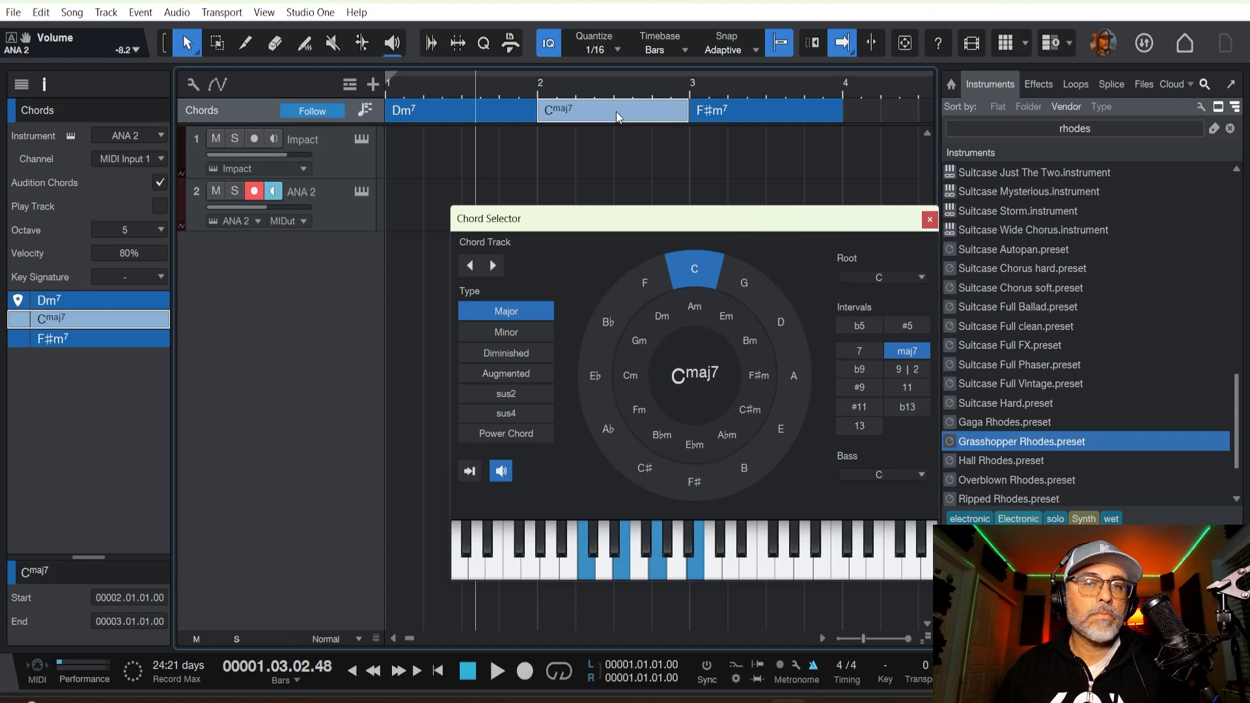
click(706, 111)
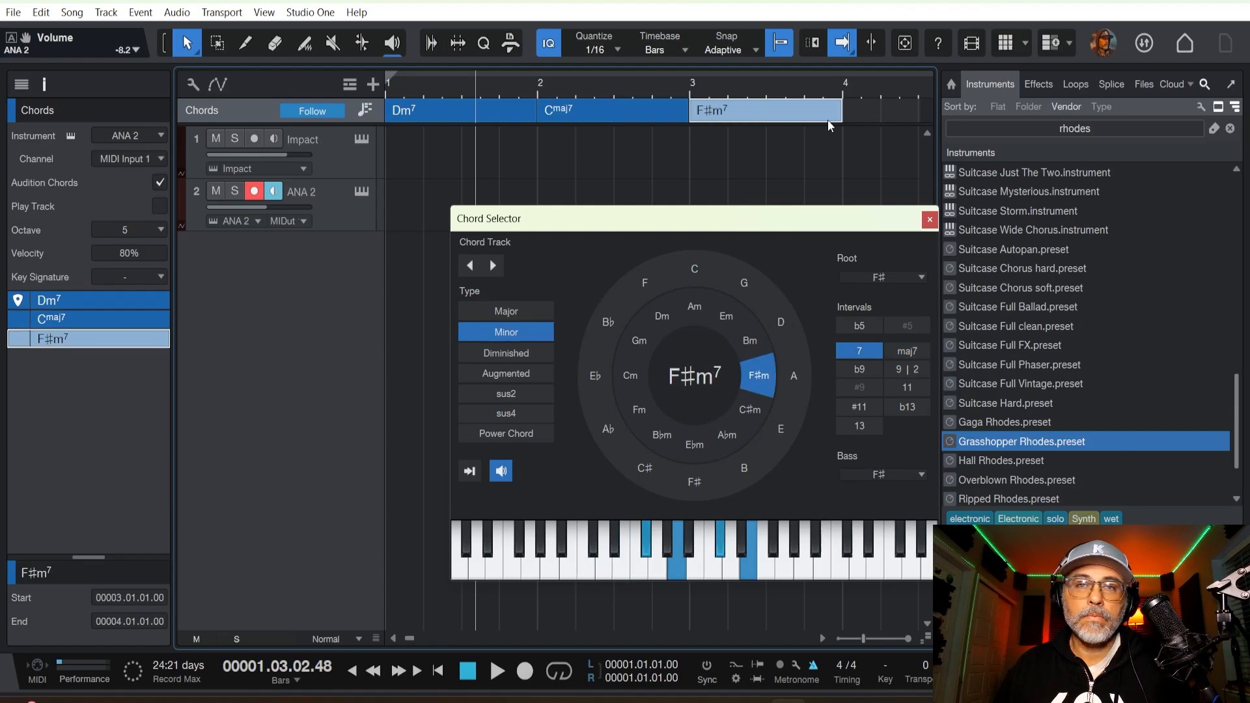
Add a chord at bar 4, trying Em and Bm, and set it to Bm add9.
double_click(865, 114)
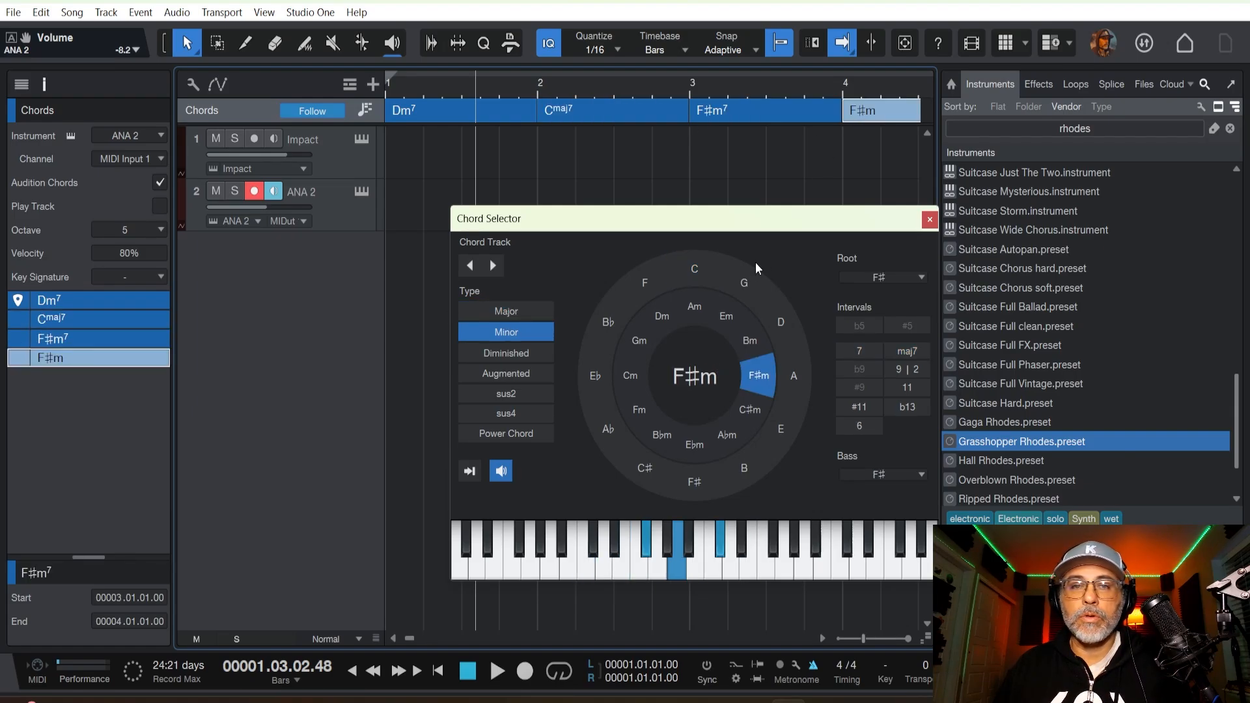
click(732, 312)
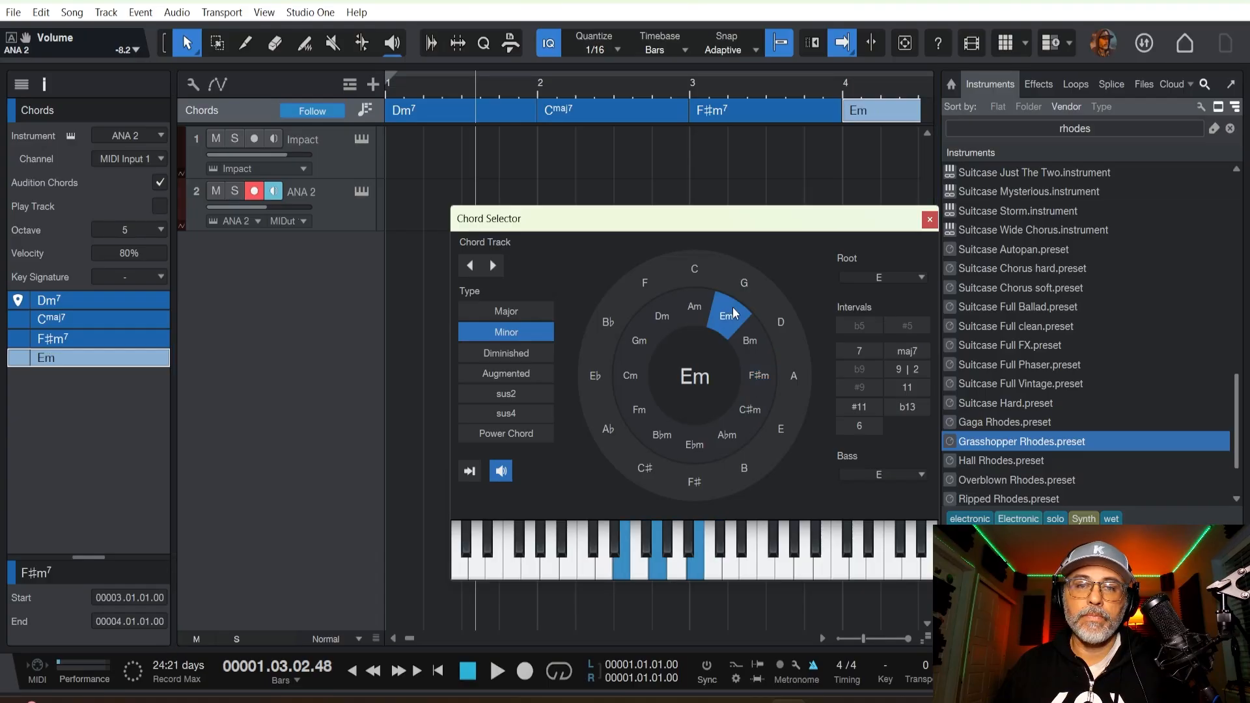
click(748, 351)
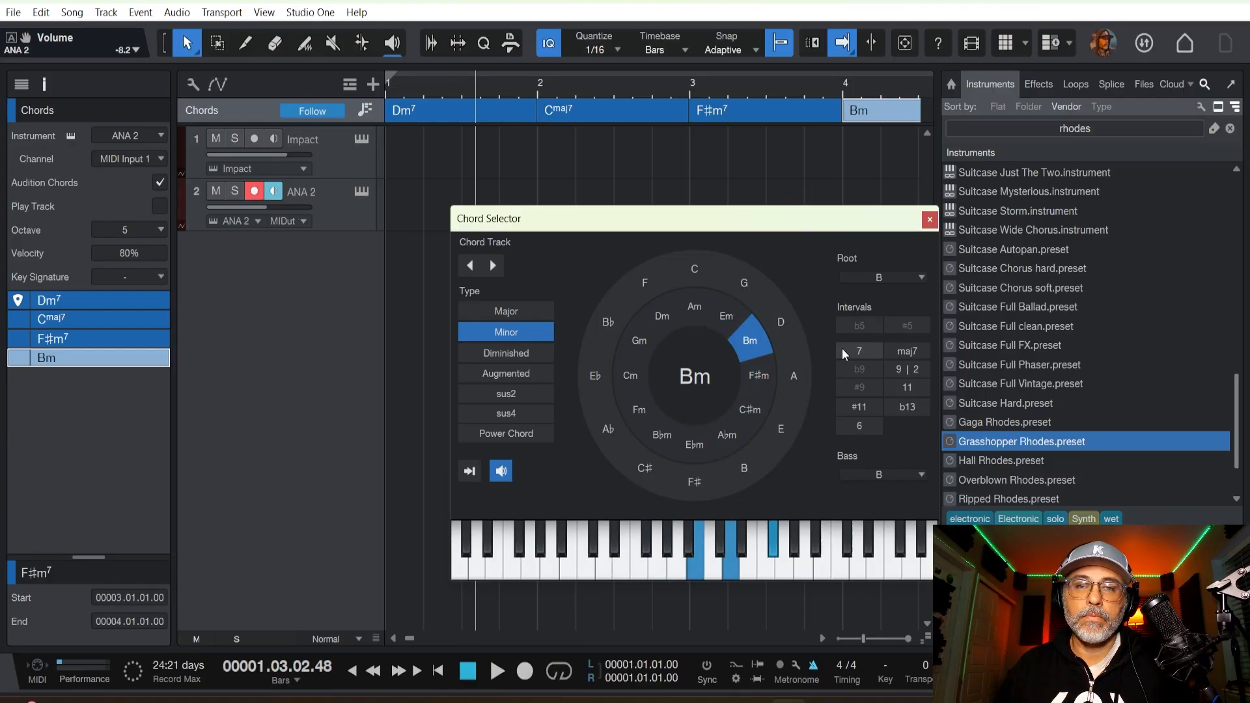
click(901, 368)
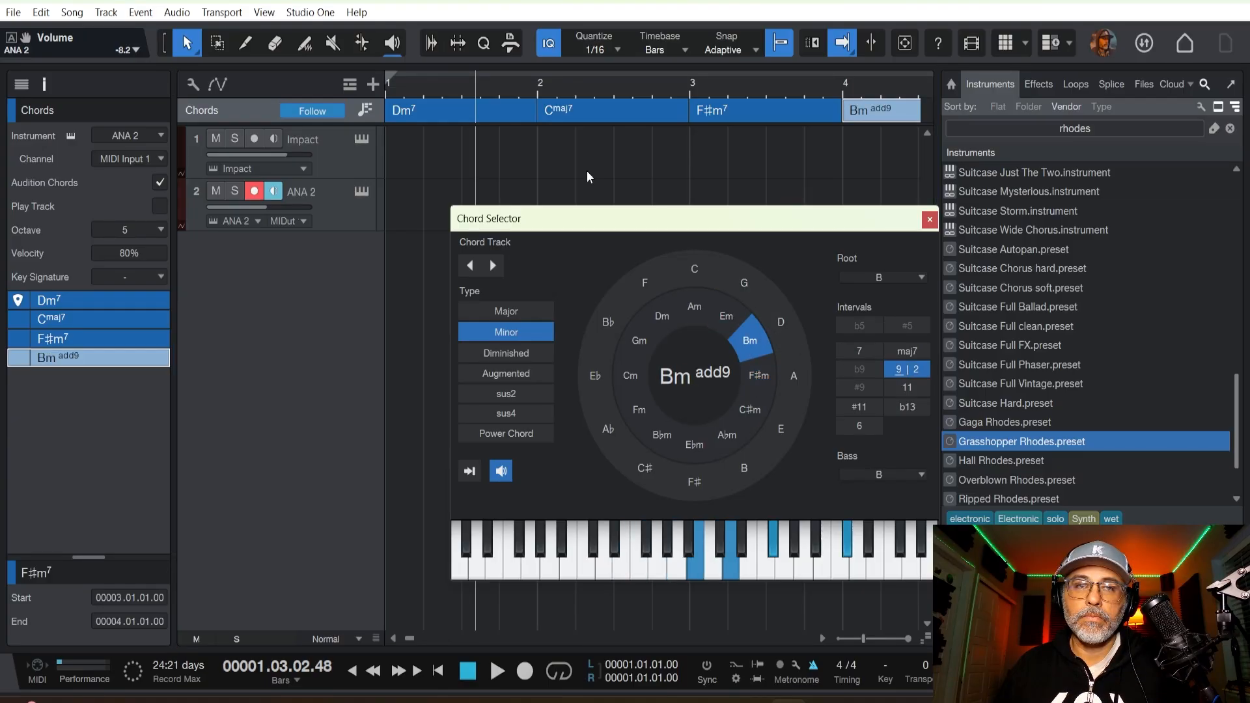
Audition all four chords in order from bar 1 to bar 4.
click(469, 118)
click(587, 117)
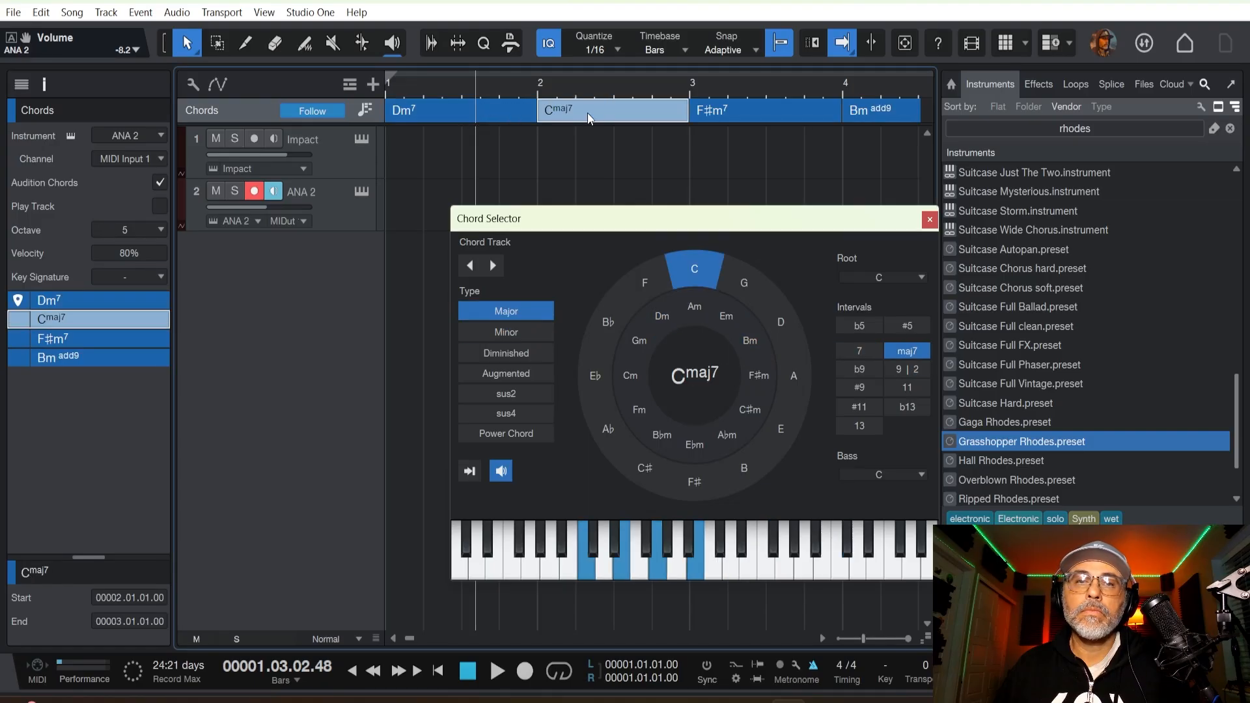
click(700, 116)
click(852, 114)
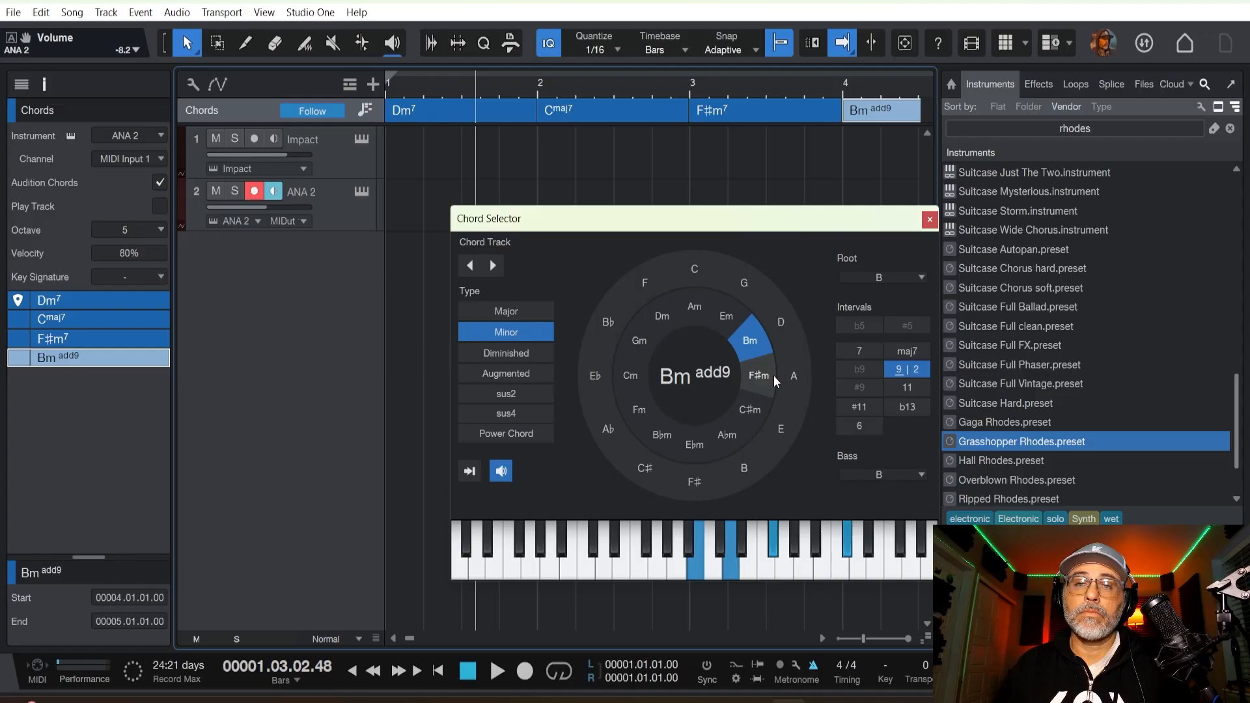
Change the bar 4 chord to C♯m add9 and audition the whole progression chord by chord.
click(756, 401)
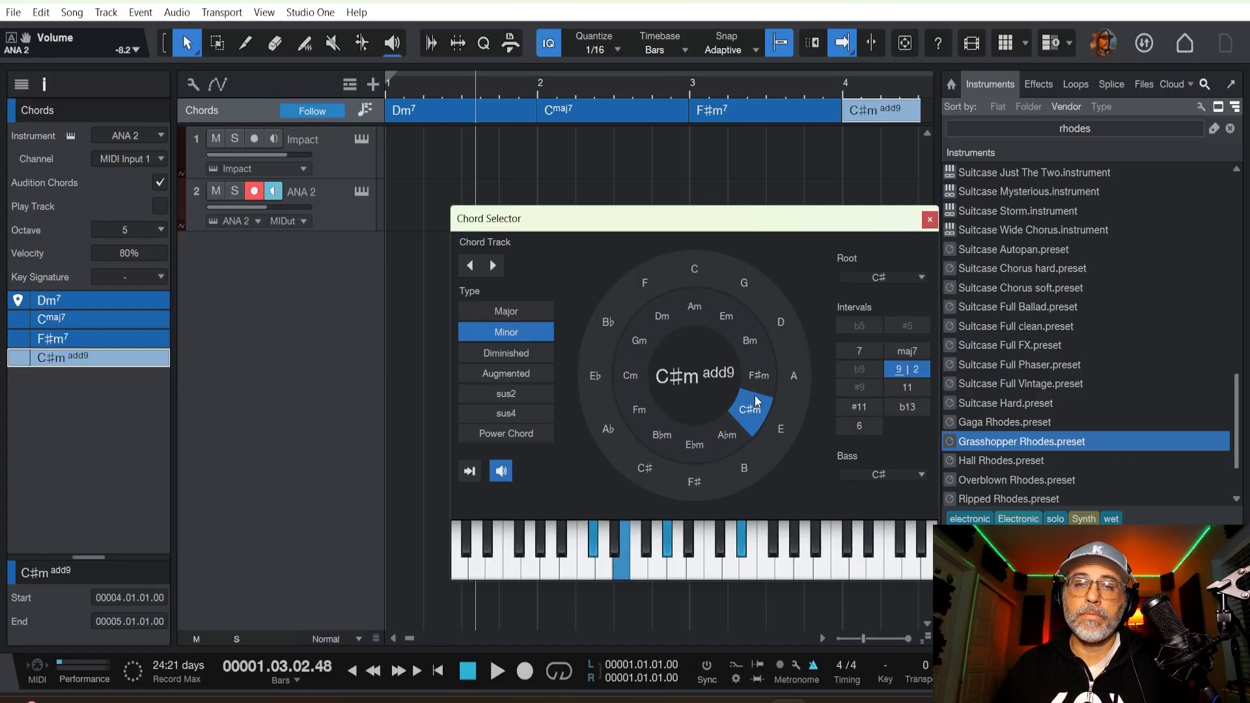
click(438, 108)
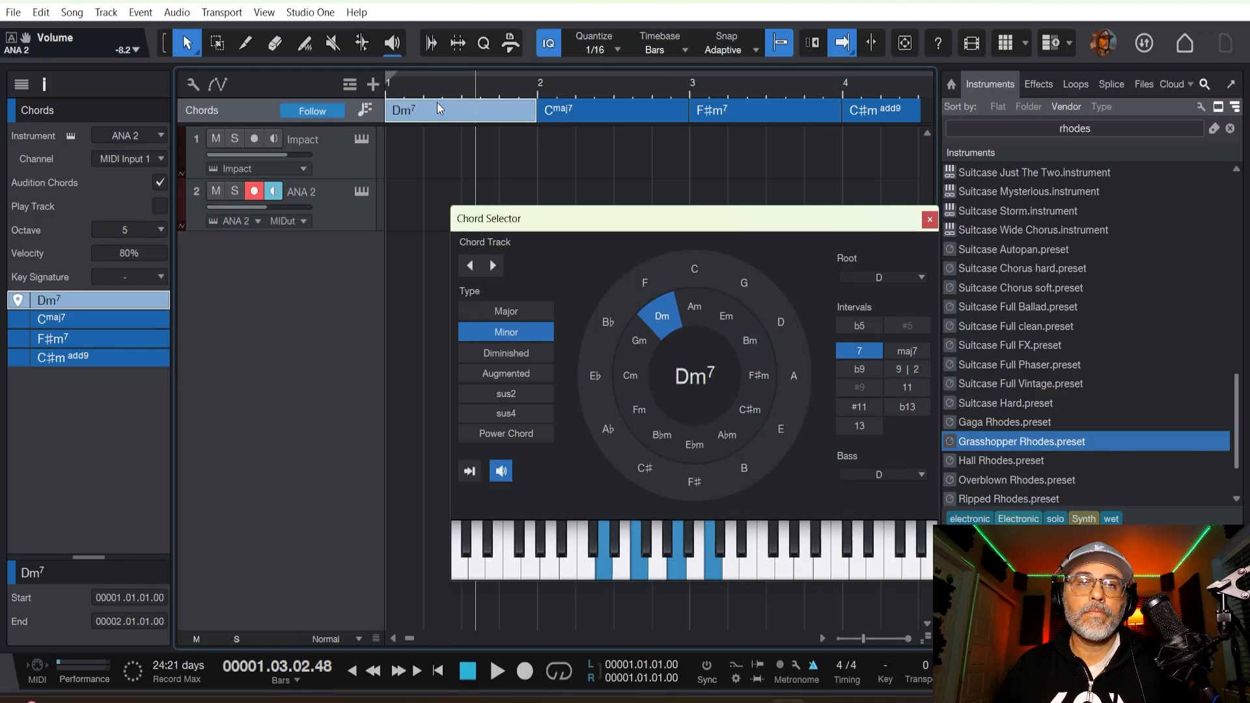
click(577, 115)
click(799, 116)
click(862, 115)
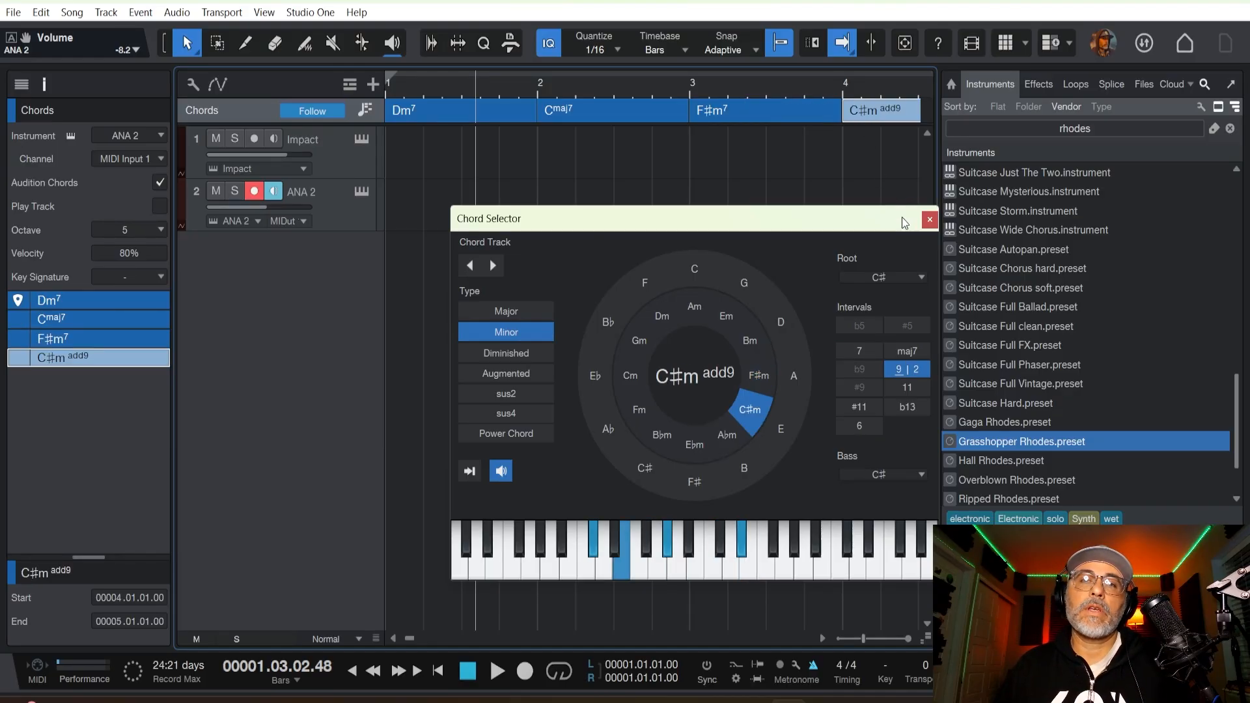
Resize the first three chords so they end at 1.03.03, 2.03.01 and 3.01.01, and close the Chord Selector.
drag(901, 217, 875, 337)
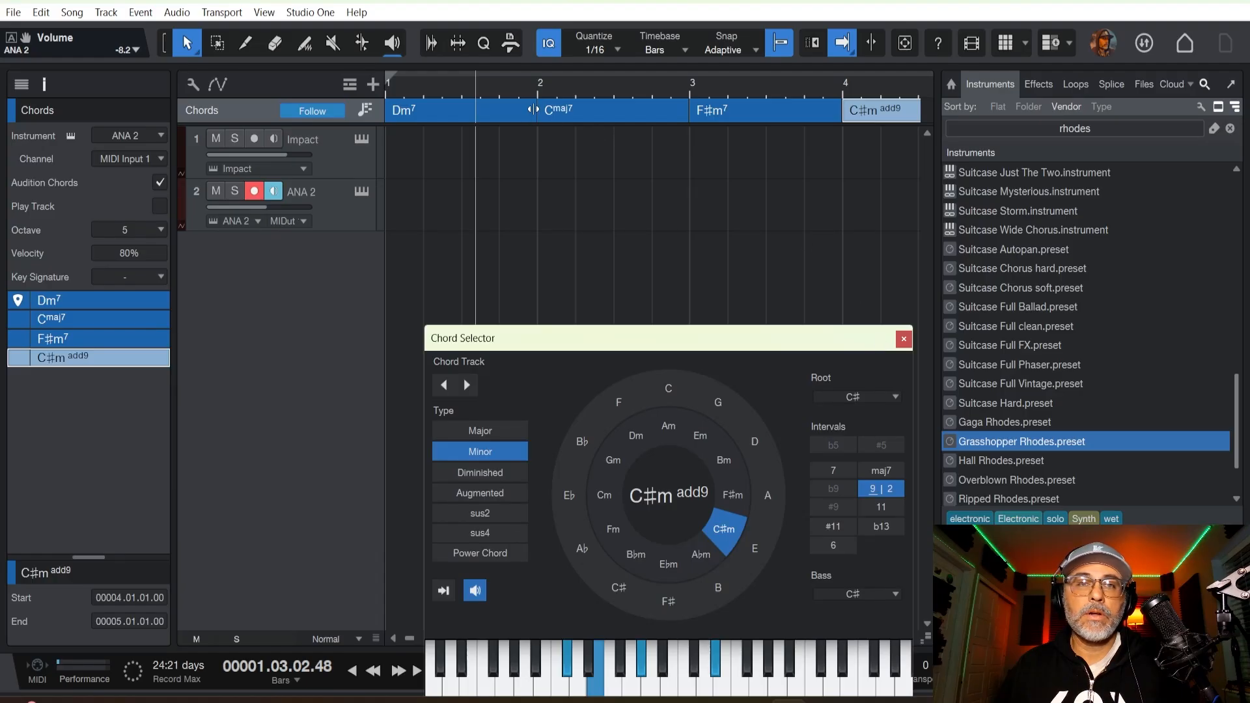
drag(527, 117, 470, 118)
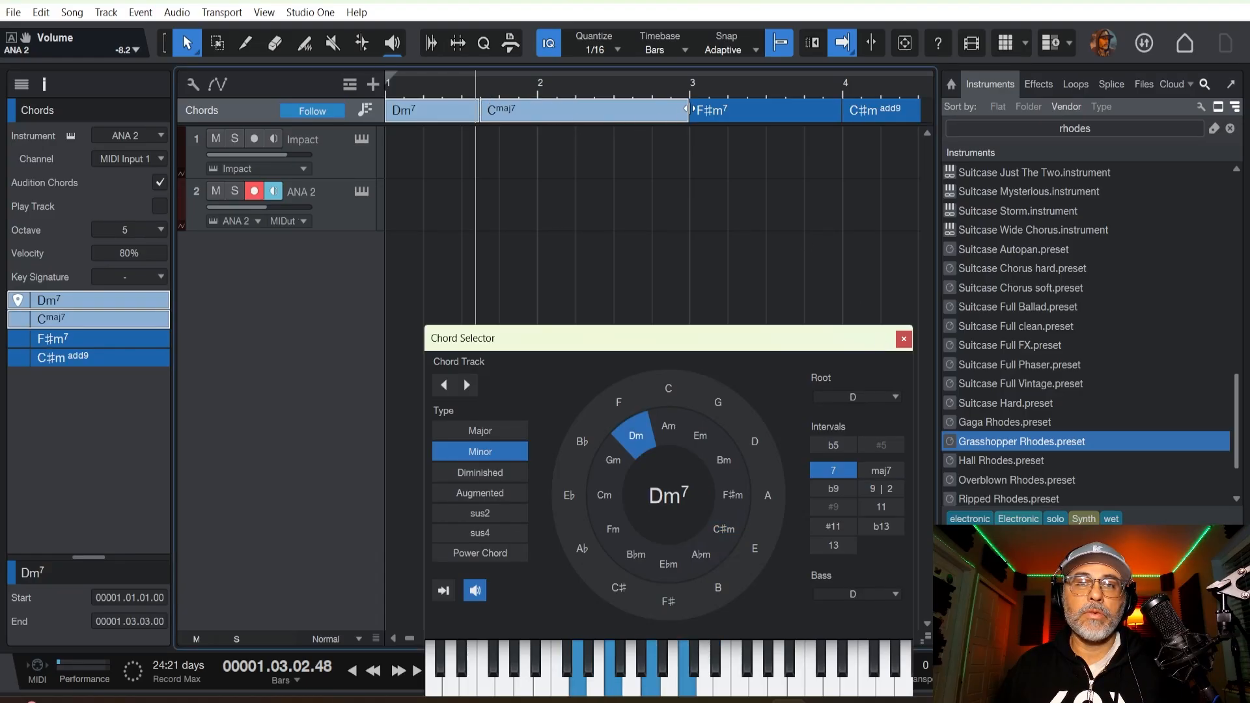
drag(688, 116, 613, 116)
drag(838, 107, 688, 112)
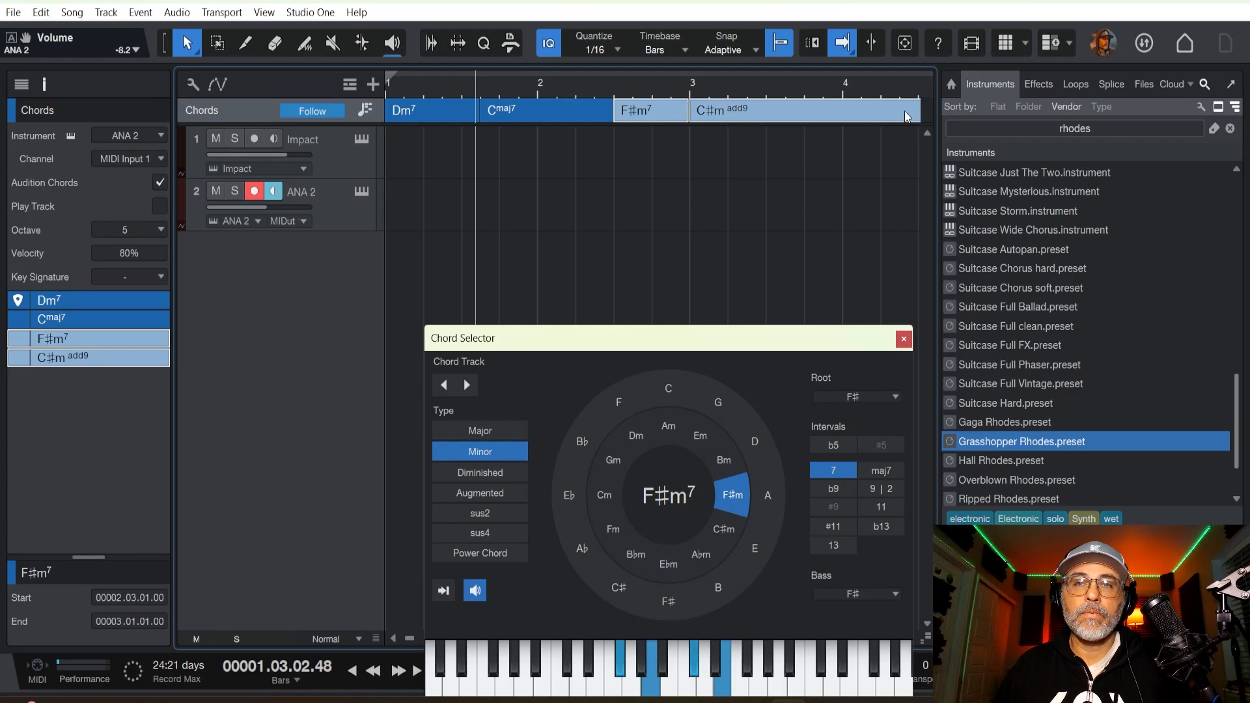
drag(575, 337, 702, 253)
click(1028, 253)
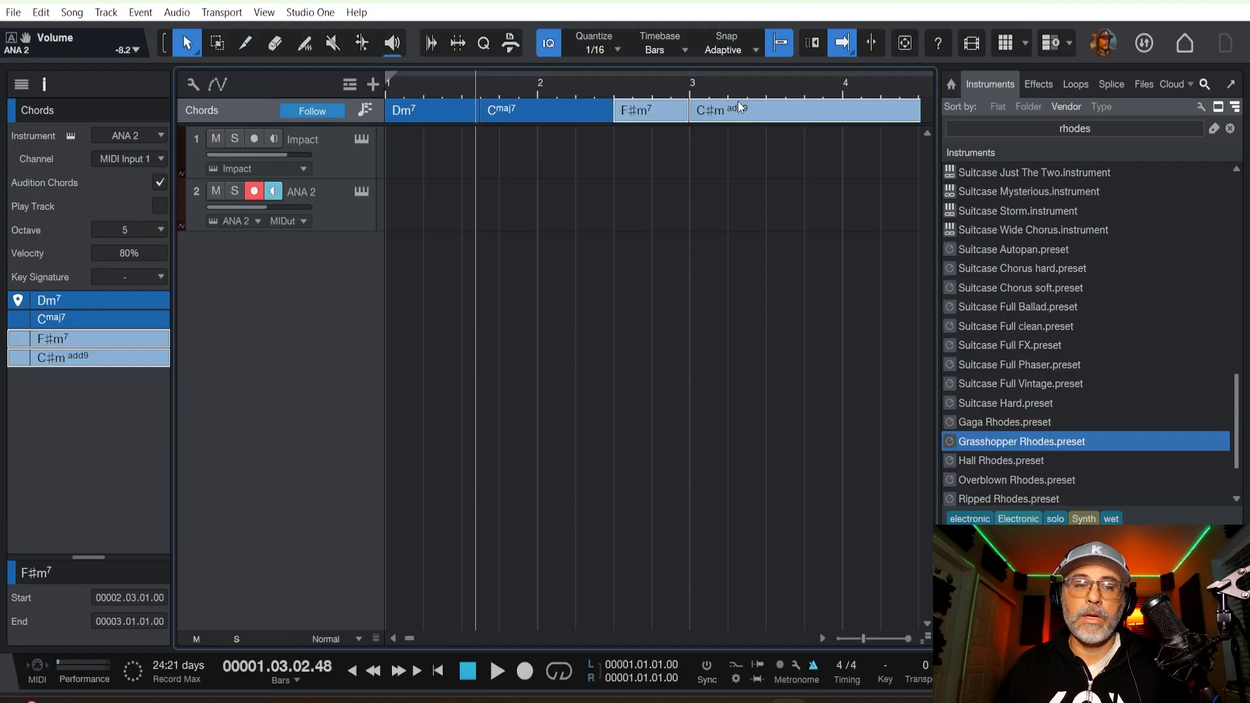
Shorten the C♯m add9 chord to end at bar 4 and place all four chords as events on the ANA 2 track.
scroll(715, 90, down, 2)
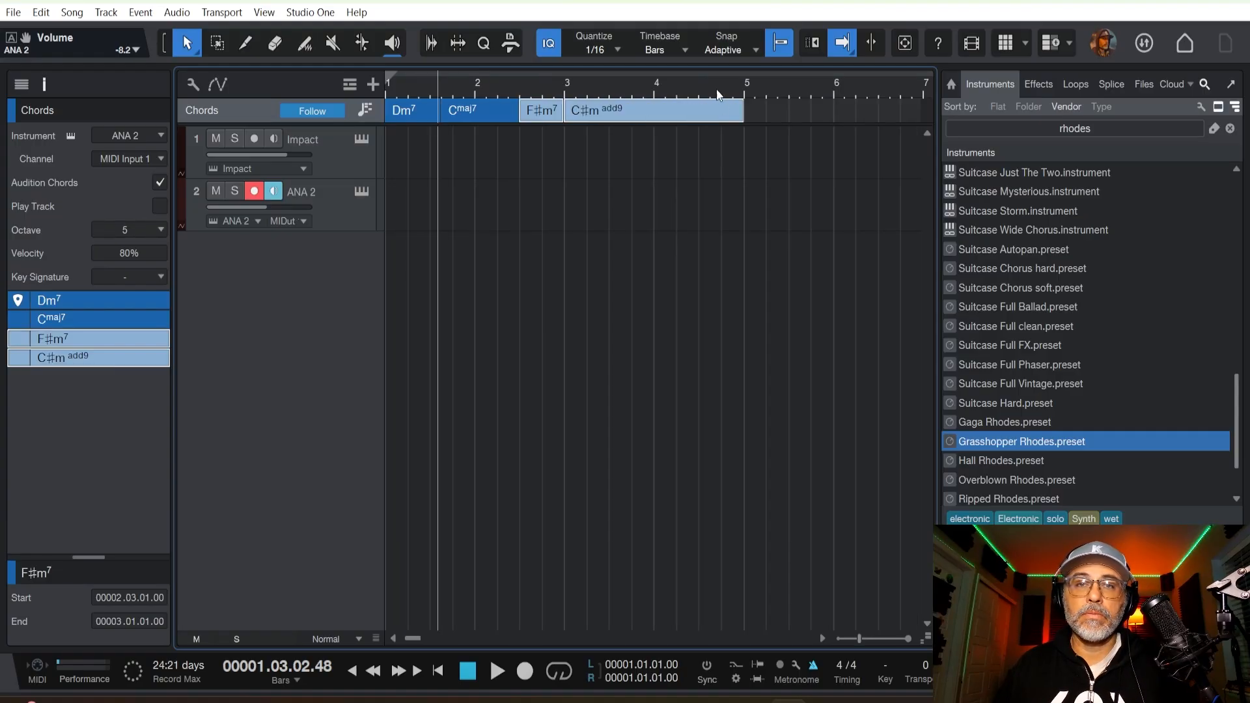
mouse_move(739, 109)
mouse_down()
mouse_move(662, 109)
mouse_move(745, 108)
mouse_up()
click(663, 139)
click(645, 111)
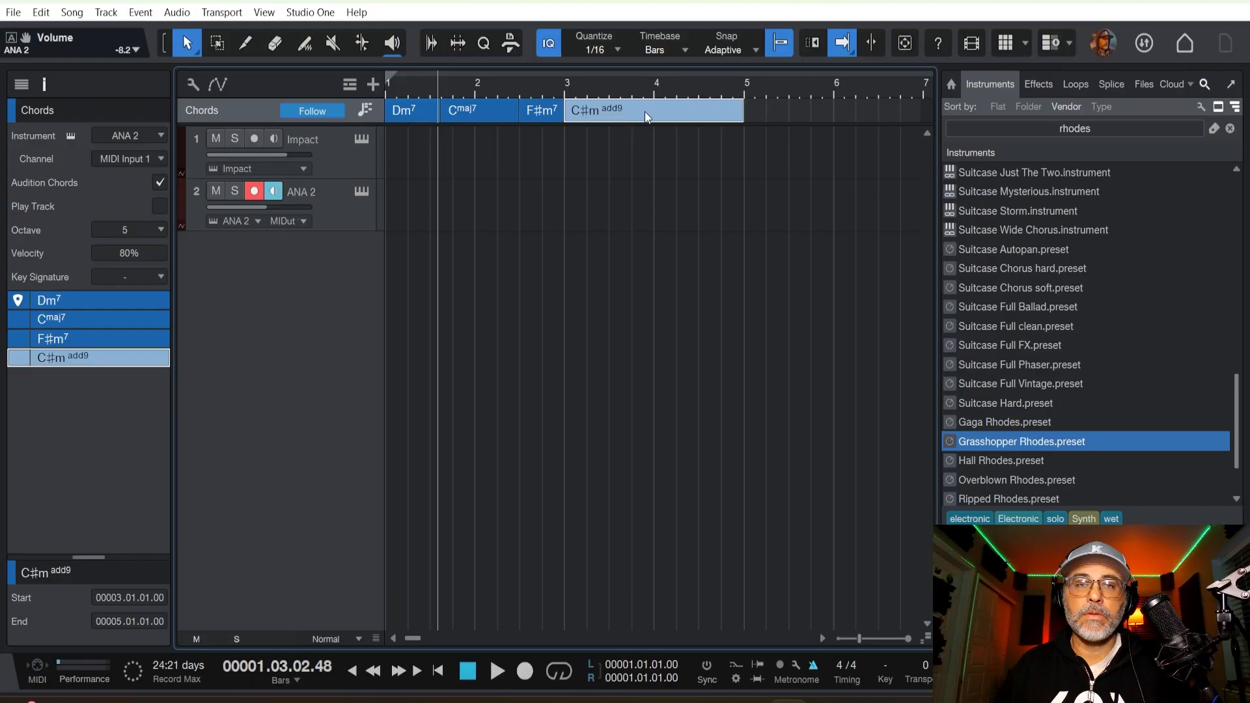
drag(670, 112, 415, 185)
Loop the four chord events from bar 1 to bar 4 and play the progression from the start.
key(p)
key(comma)
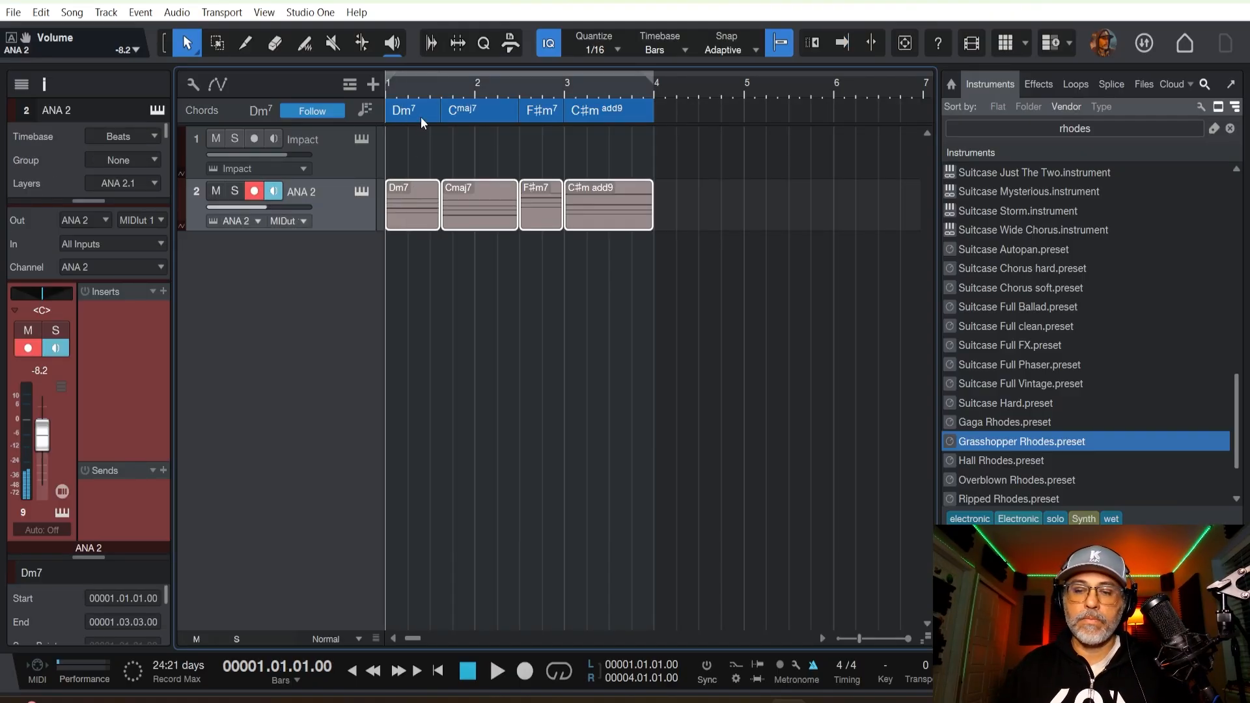
key(slash)
key(space)
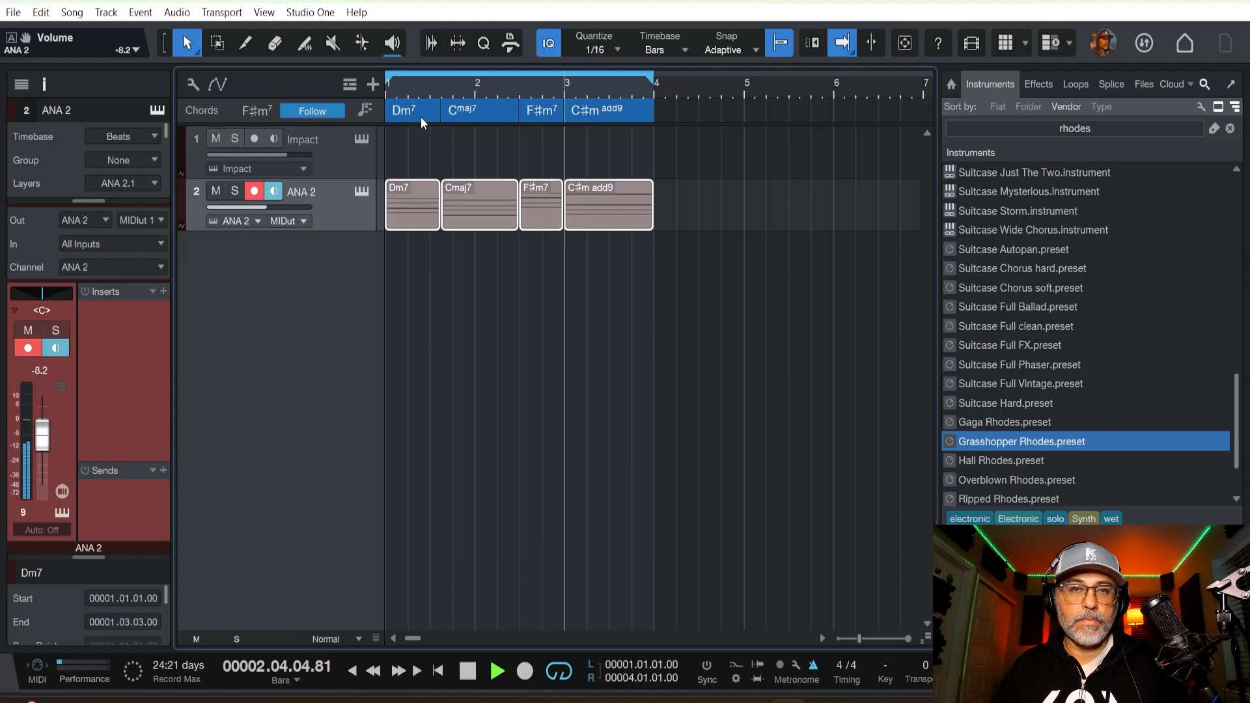
key(space)
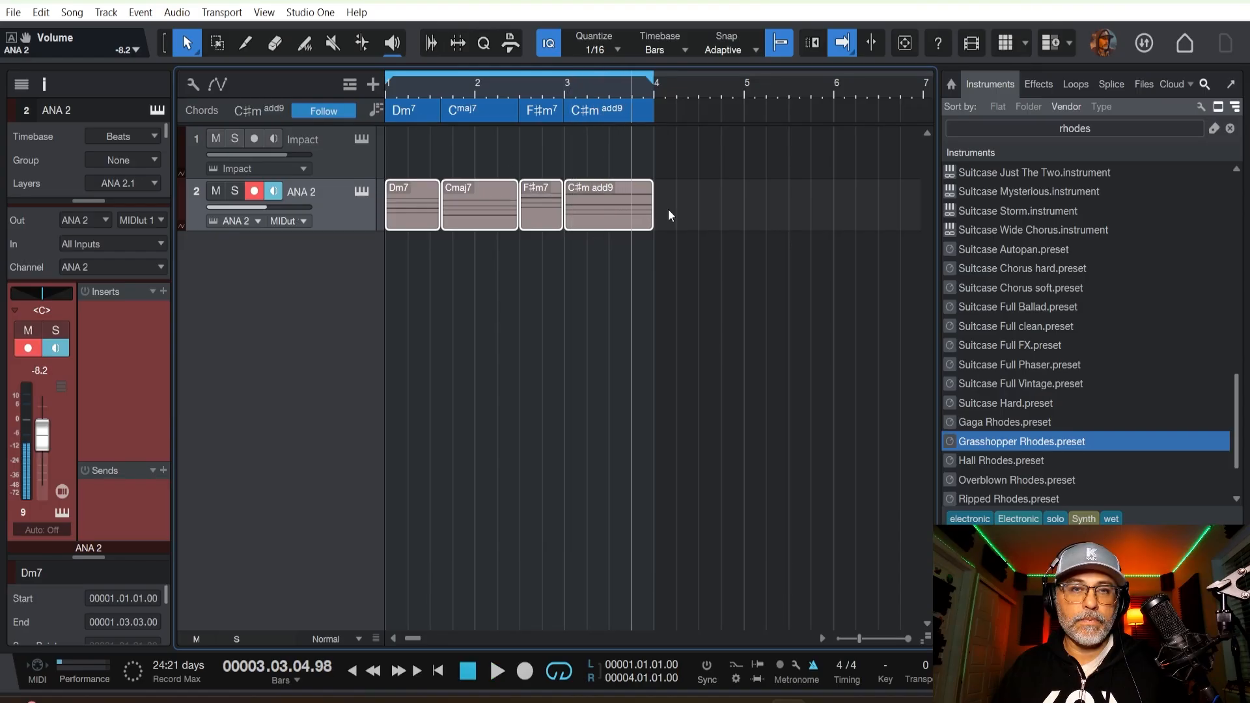
Delete the four chord events from the ANA 2 track and return the playhead to the song start.
key(Delete)
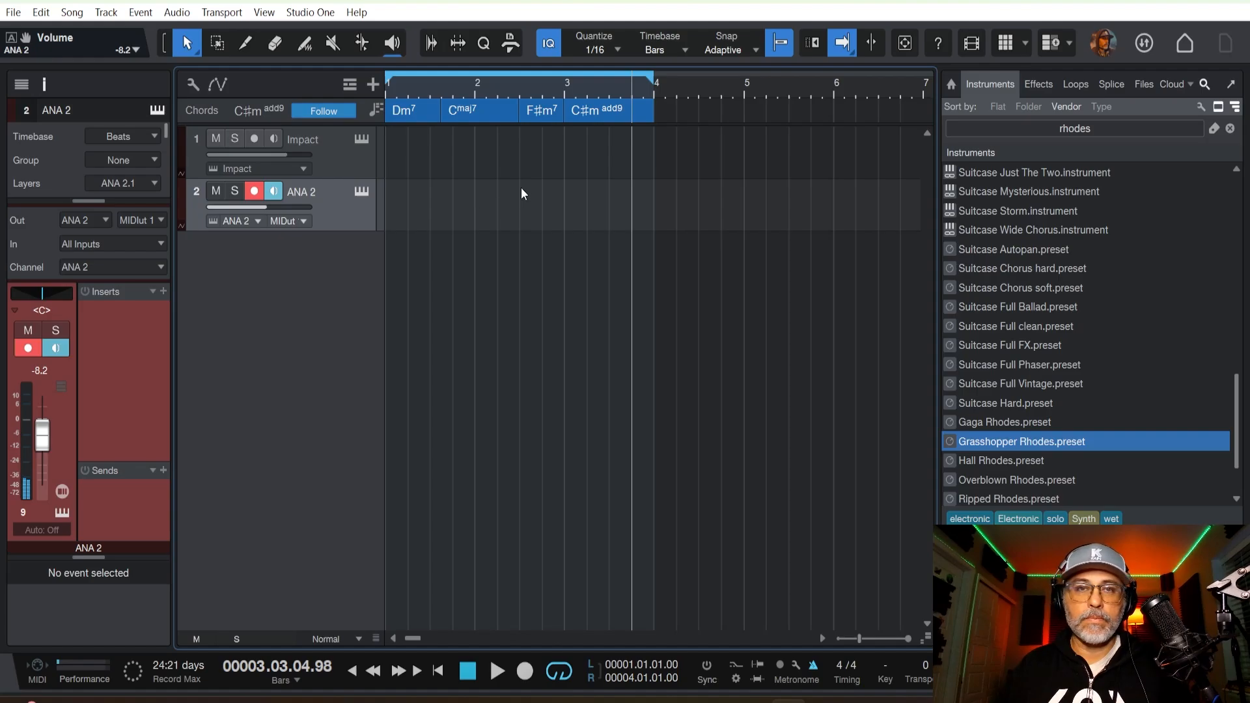
key(Home)
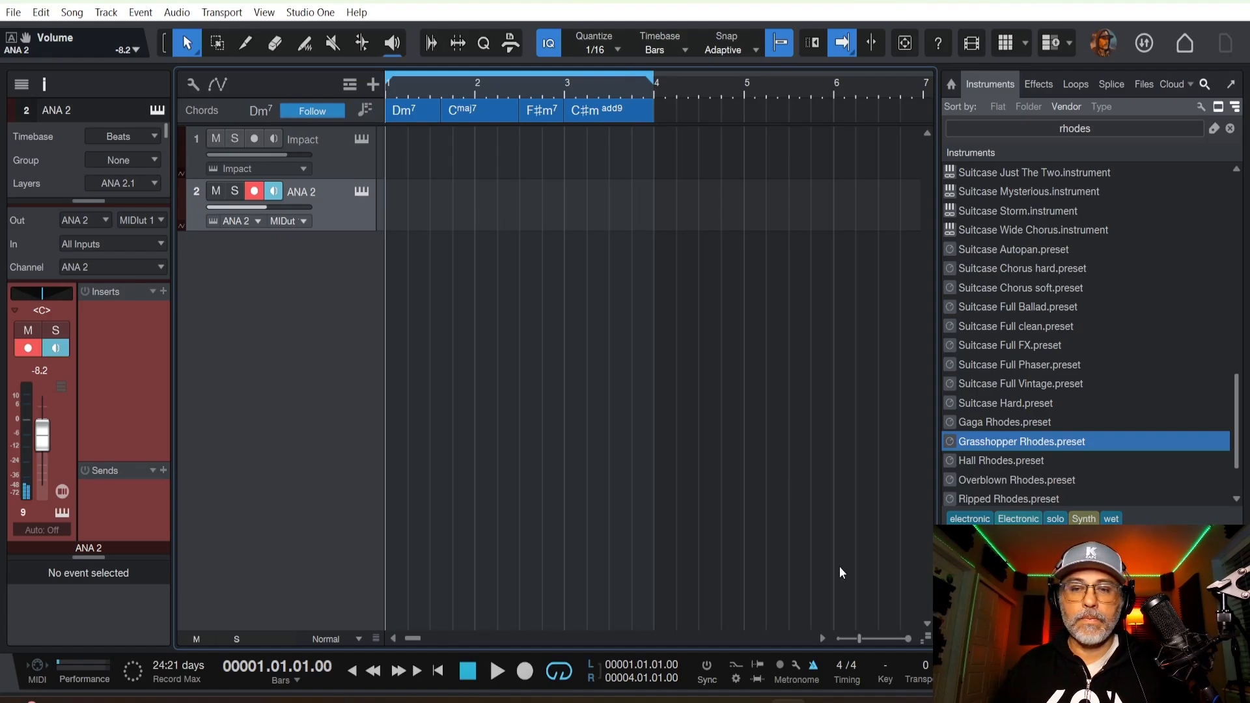
scroll(657, 377, down, 1)
scroll(657, 378, up, 1)
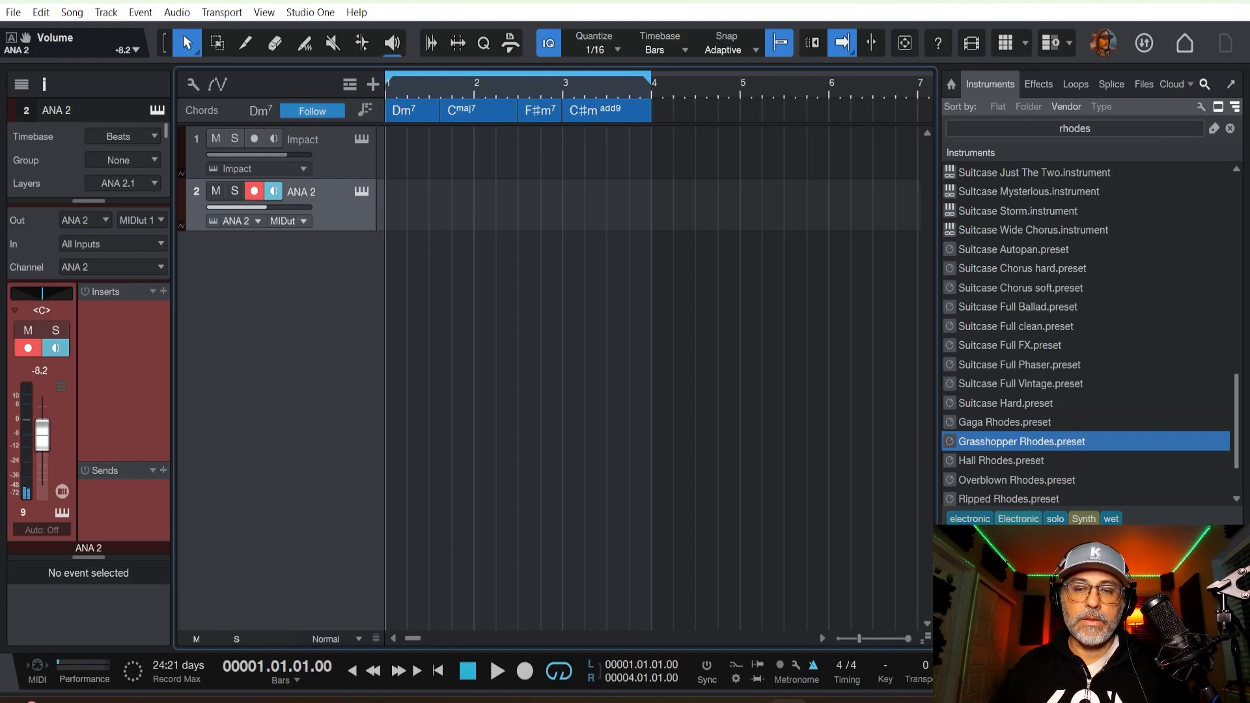
scroll(658, 378, down, 3)
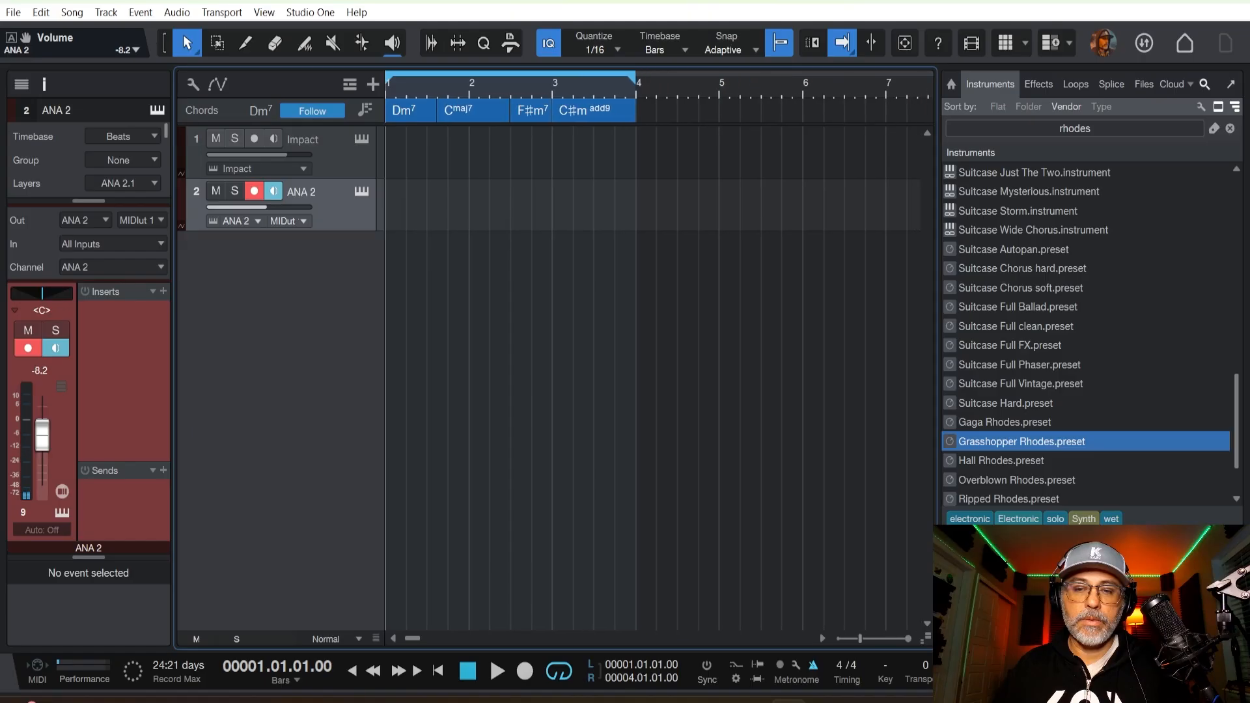
scroll(657, 378, up, 1)
scroll(657, 378, up, 1)
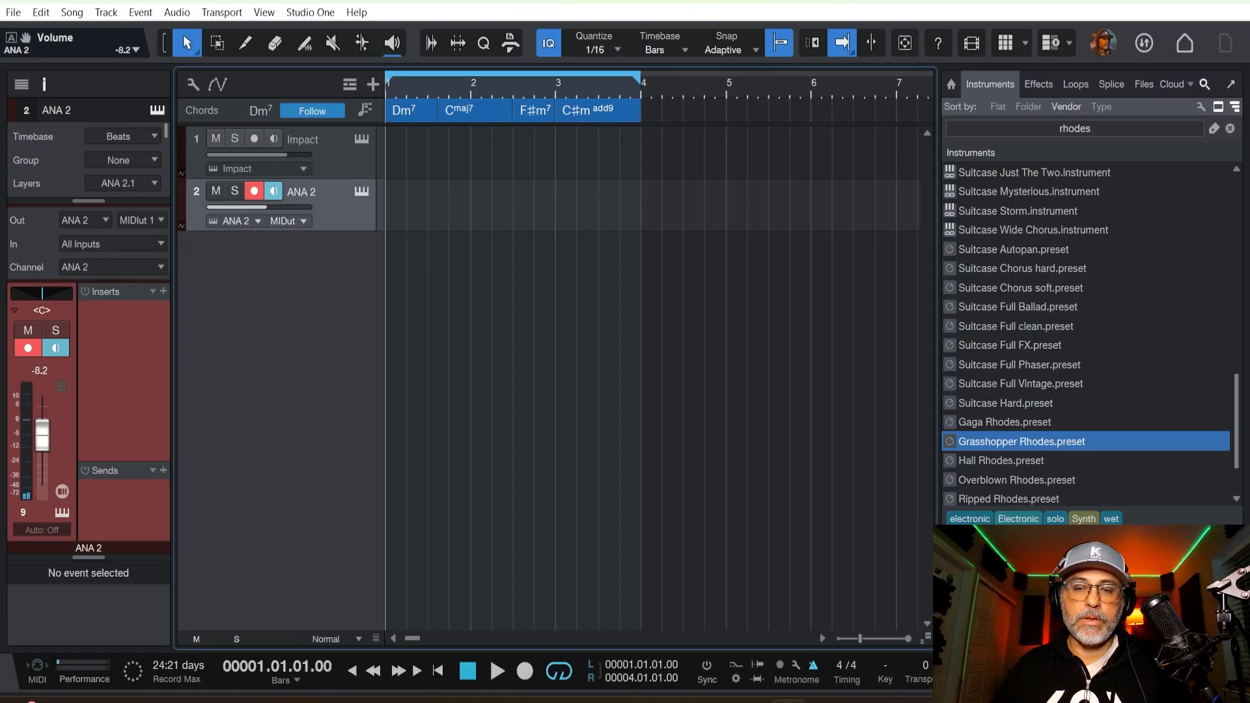
click(666, 93)
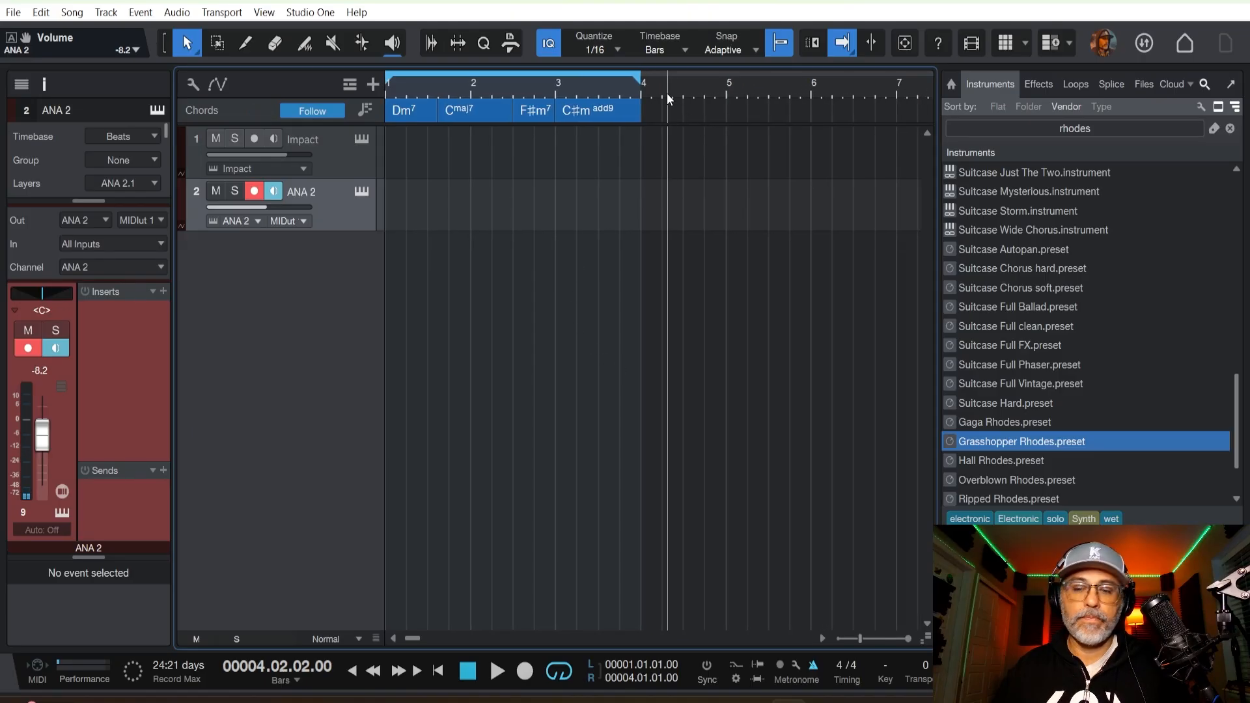
key(comma)
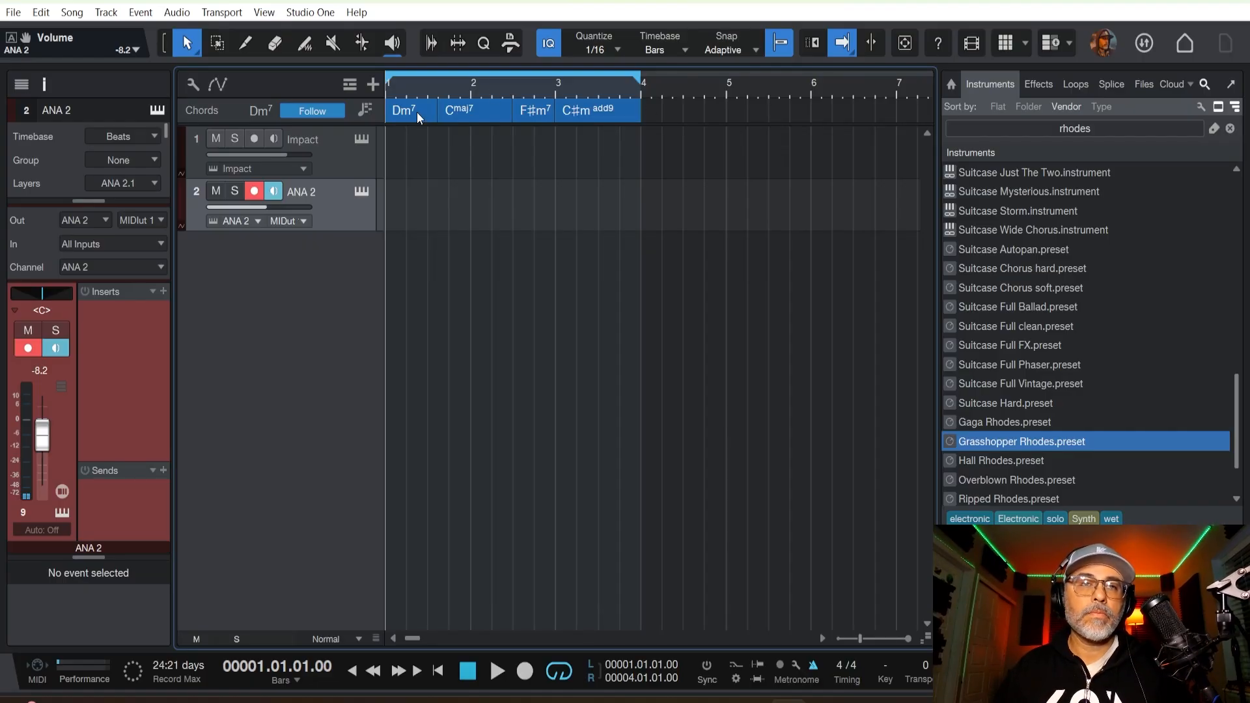
Play the Chord track from the start twice, stopping each time around the first chord change.
key(space)
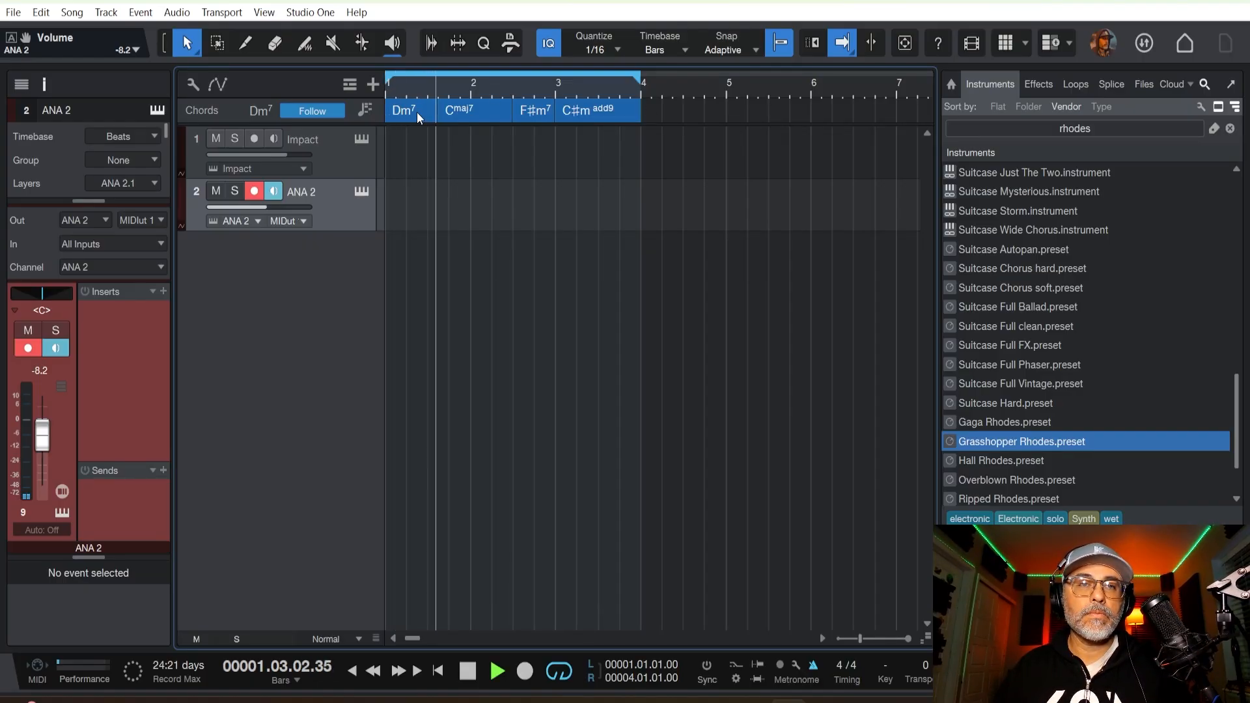
key(space)
key(comma)
key(space)
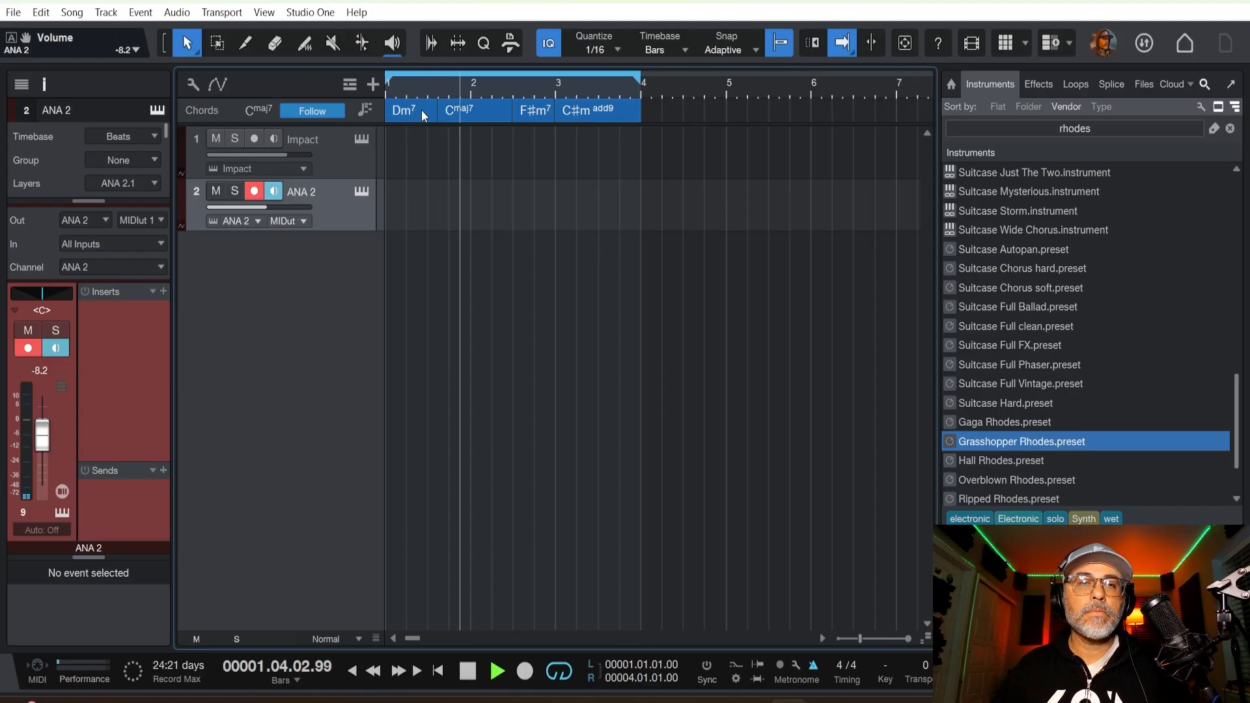
key(space)
Shorten the Cmaj7 chord so F♯m7 starts at bar 2, and play the progression from the start.
drag(512, 114, 471, 110)
click(501, 172)
key(comma)
key(space)
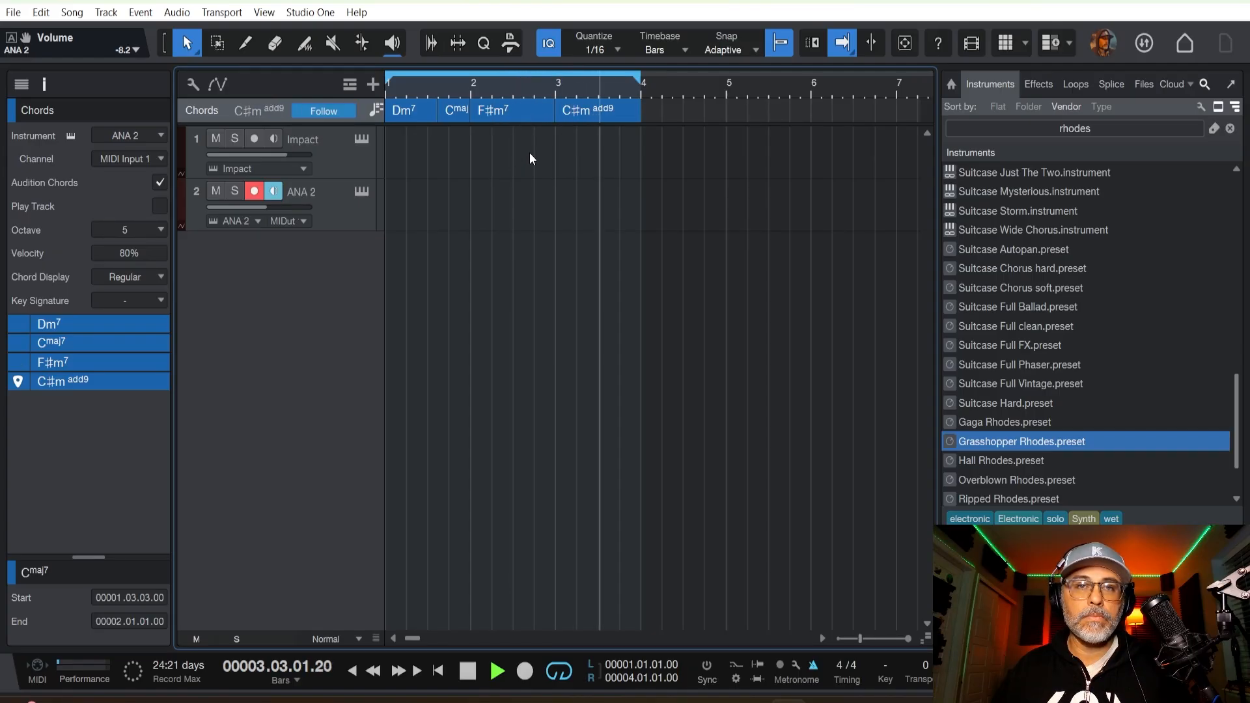
Select the C♯m add9 chord on the Chord track and play the progression through to its last bar.
key(space)
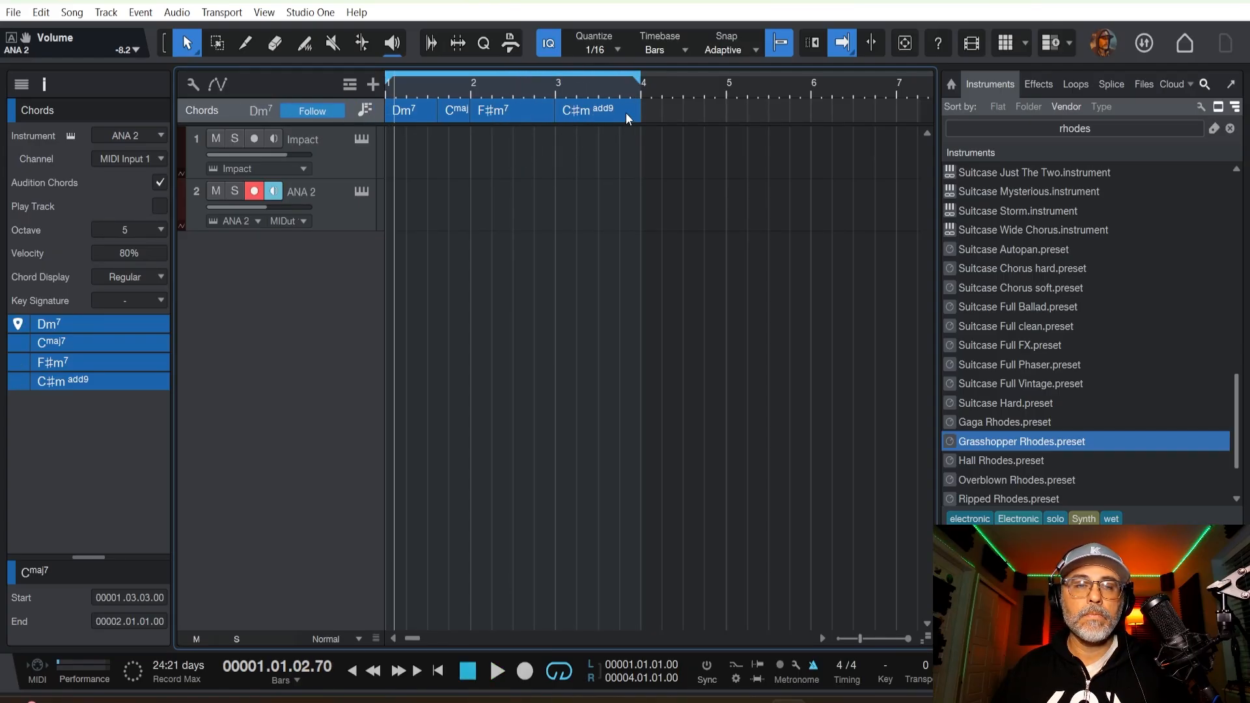
click(635, 106)
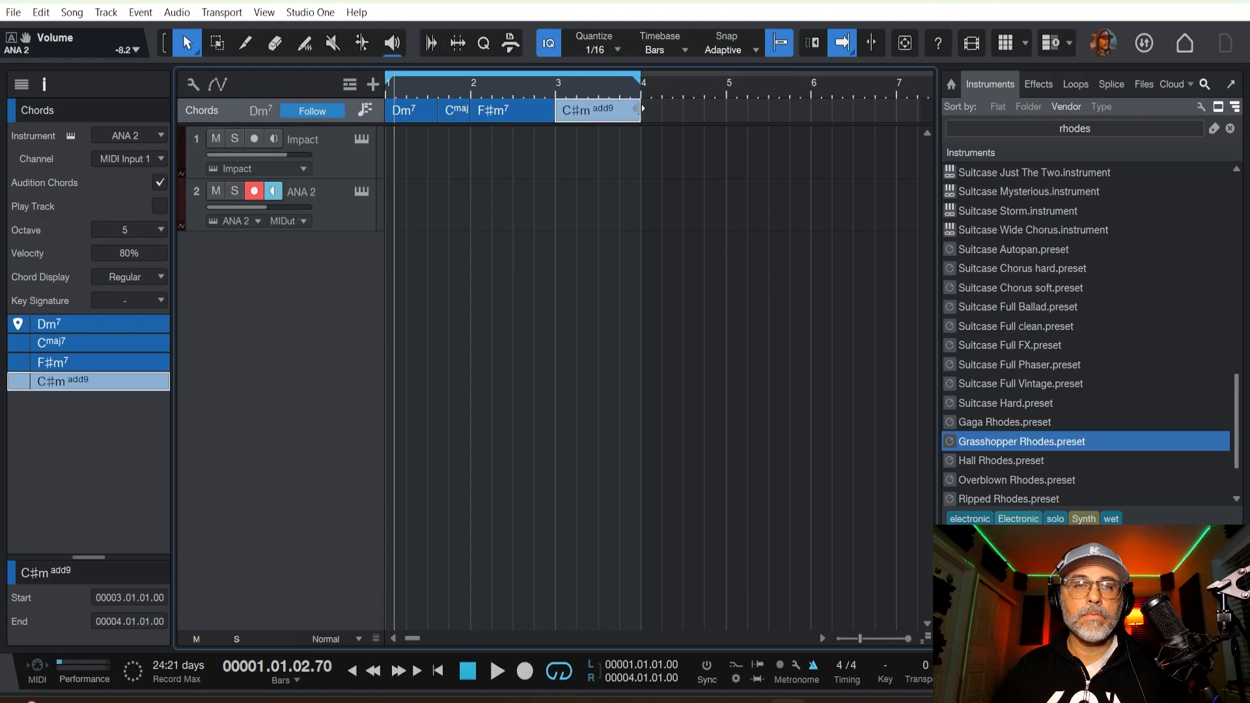
key(space)
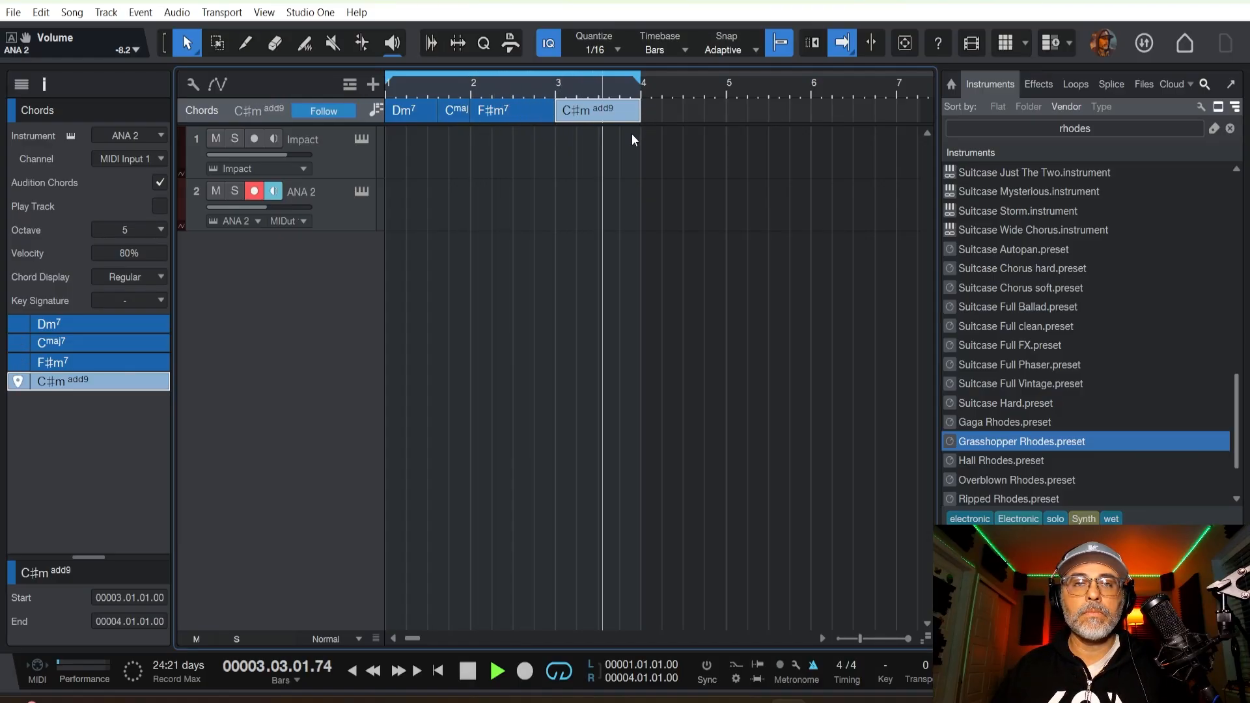
key(space)
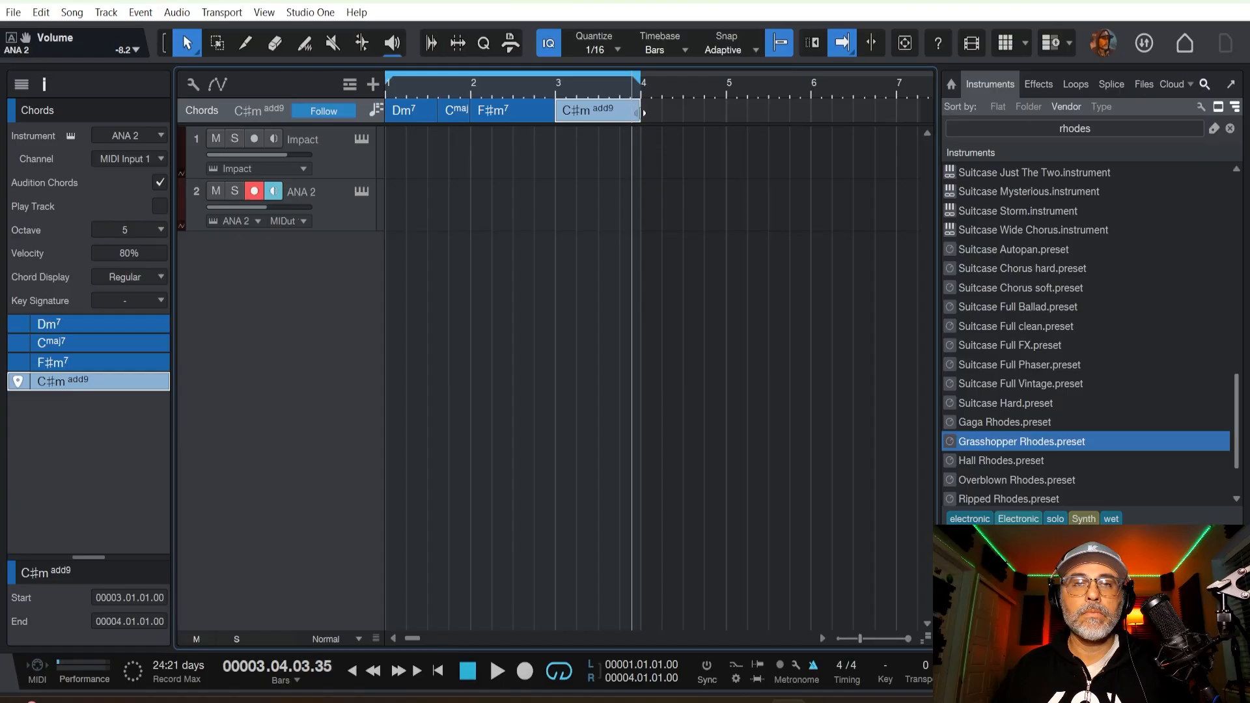
Extend the C♯m add9 chord to bar 5 and loop all four chords from bar 1 to bar 5.
drag(642, 112, 402, 98)
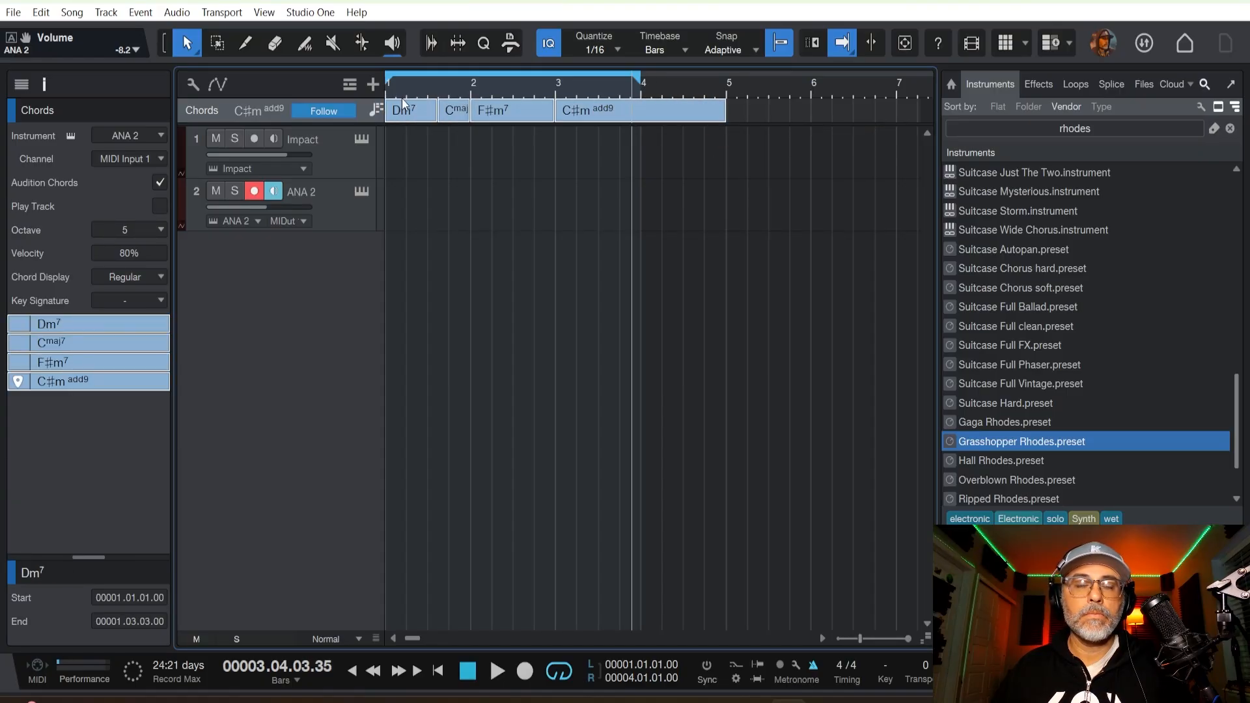
key(p)
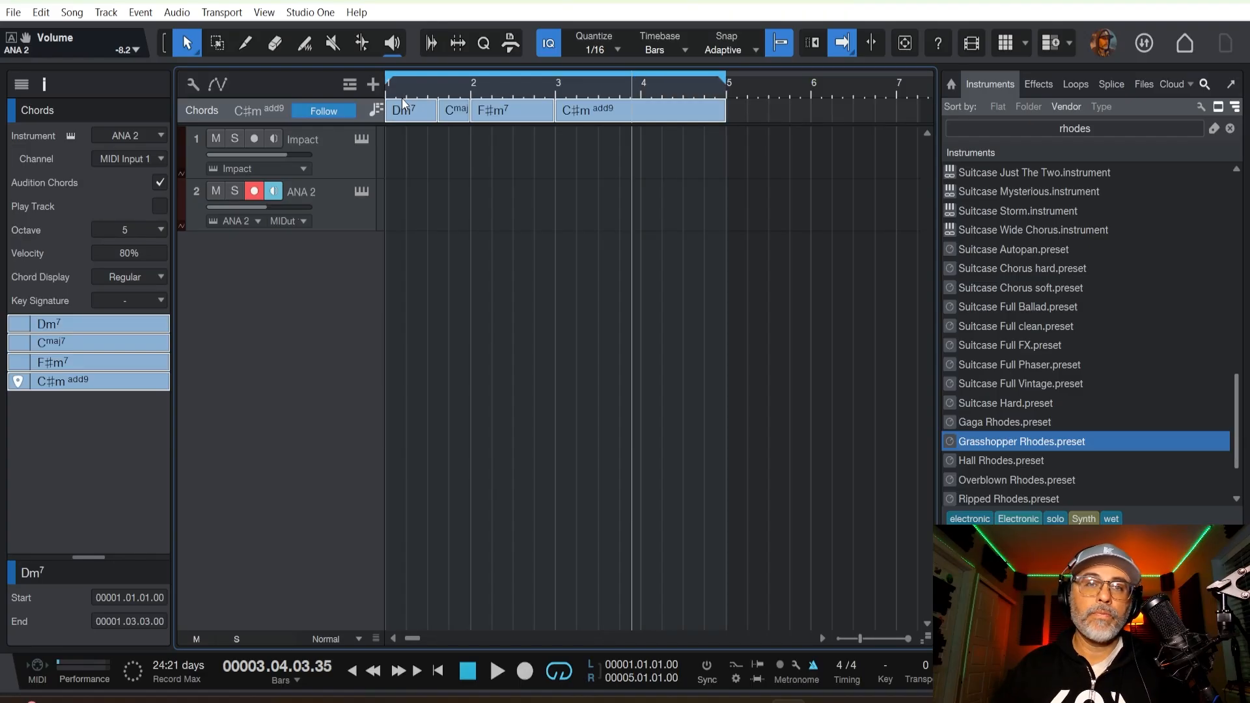
Place the four chords as events on the ANA 2 track at bar 1 and play them from the start.
drag(415, 114, 401, 185)
key(comma)
key(space)
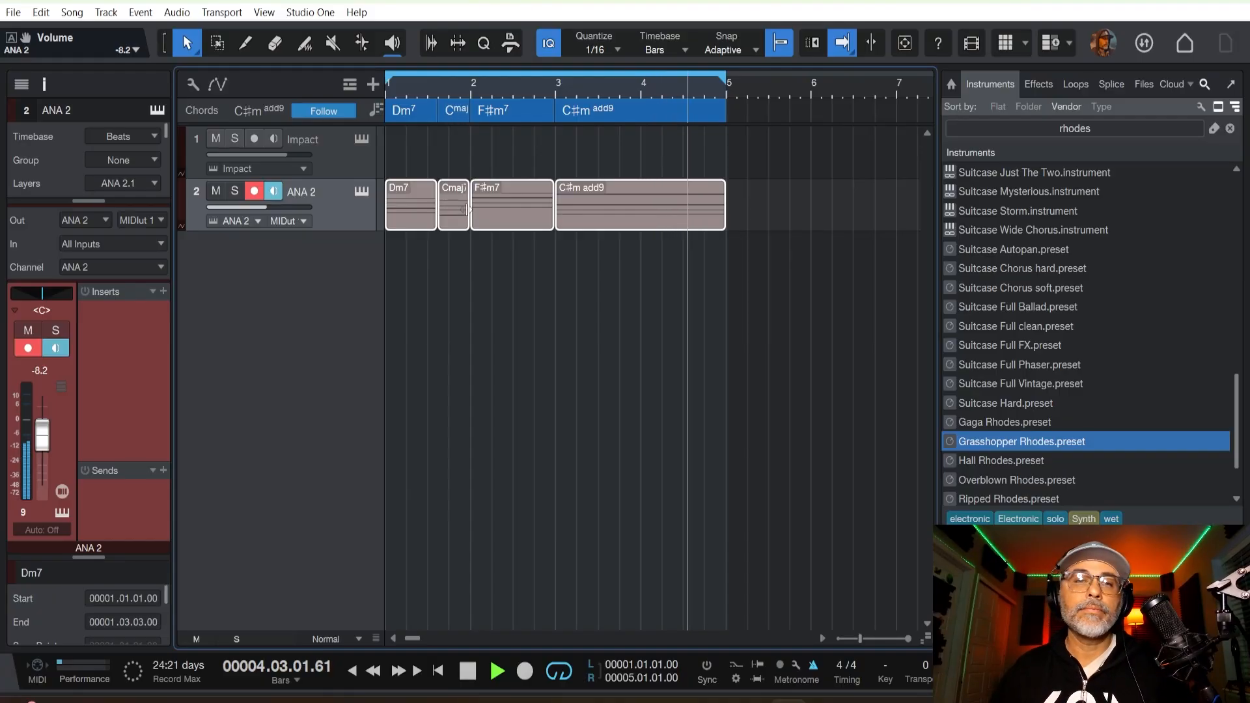
key(space)
Open the C♯m add9 event of the ANA 2 track in the note editor and detach the editor into its own window.
double_click(576, 209)
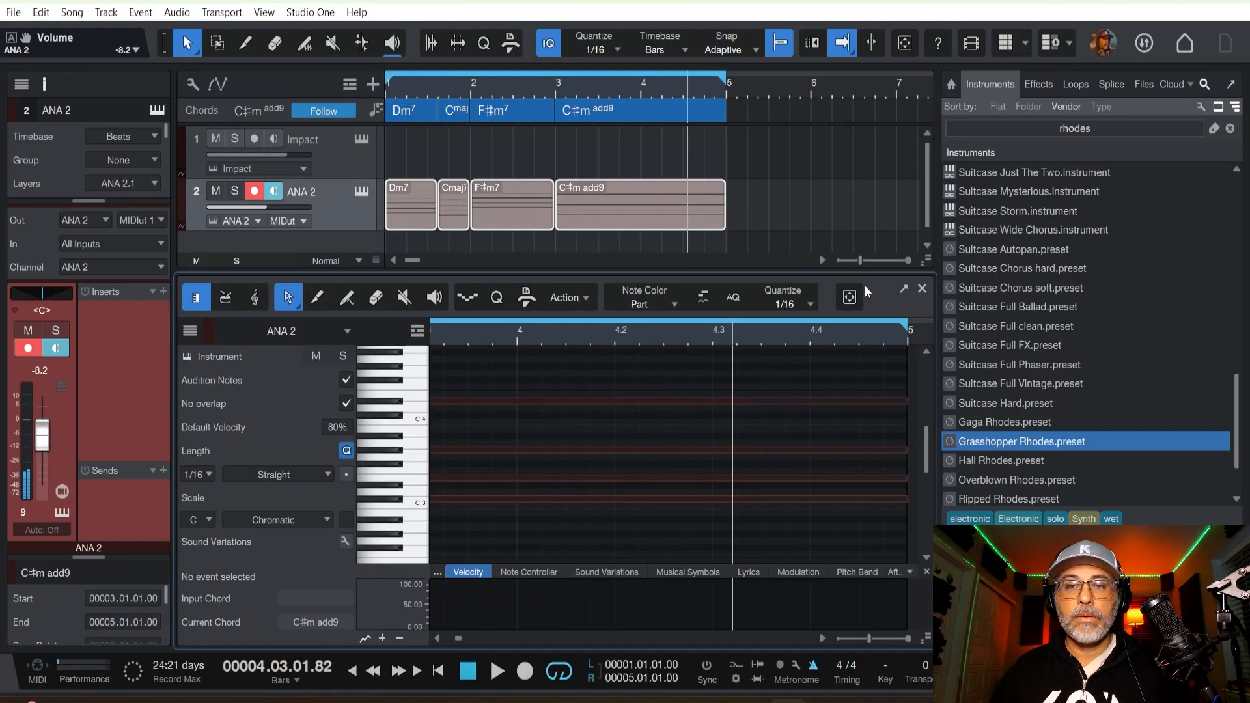
click(903, 290)
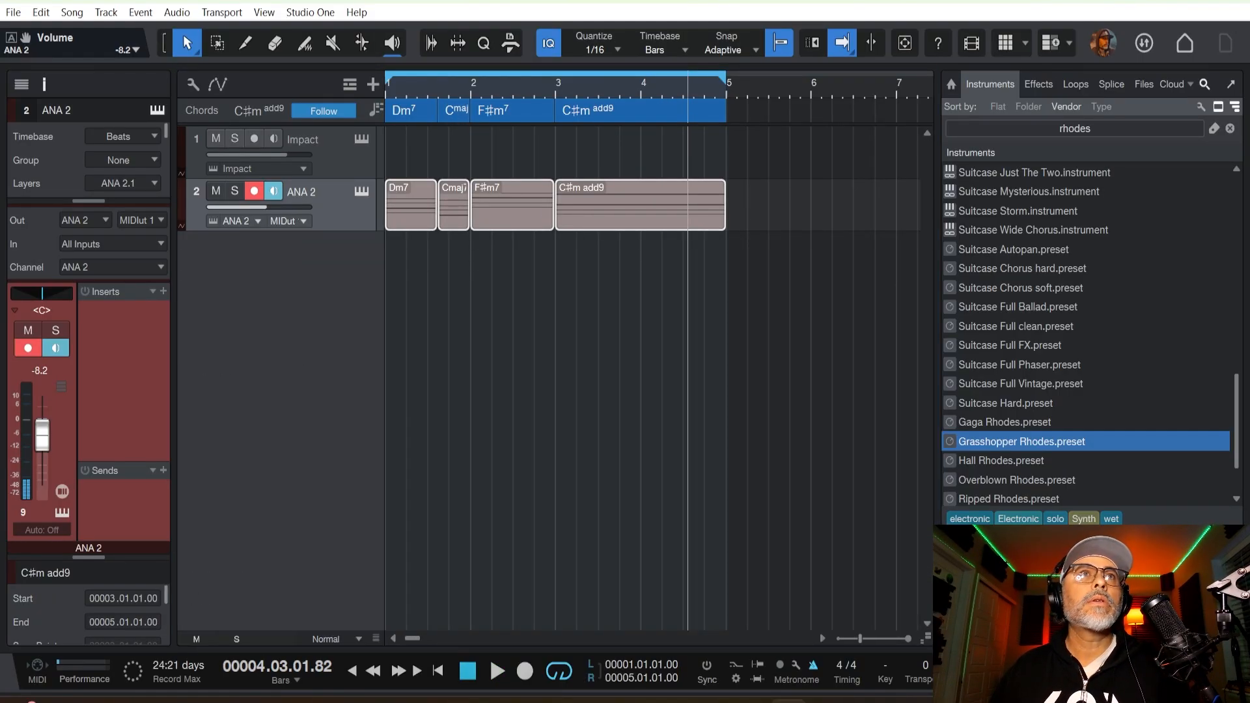
drag(564, 46, 677, 200)
click(758, 202)
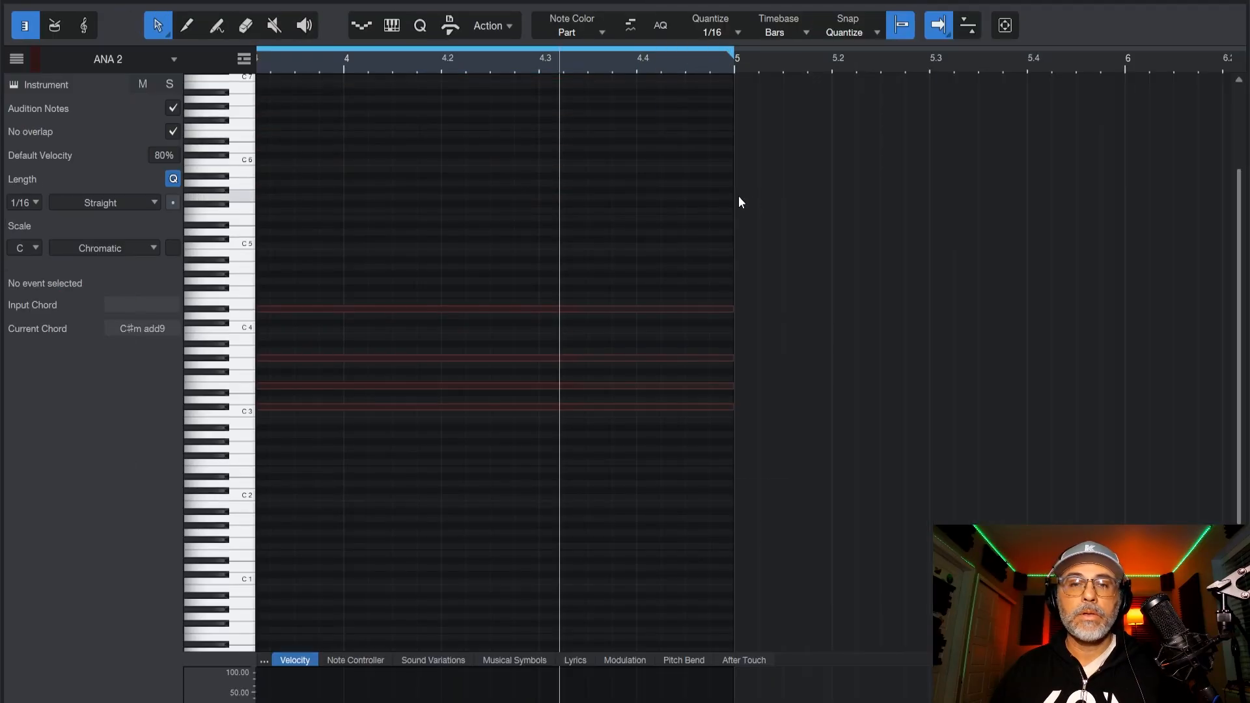
Try transposing the notes of all four chords down one octave and compare the progression in playback.
drag(806, 248, 346, 466)
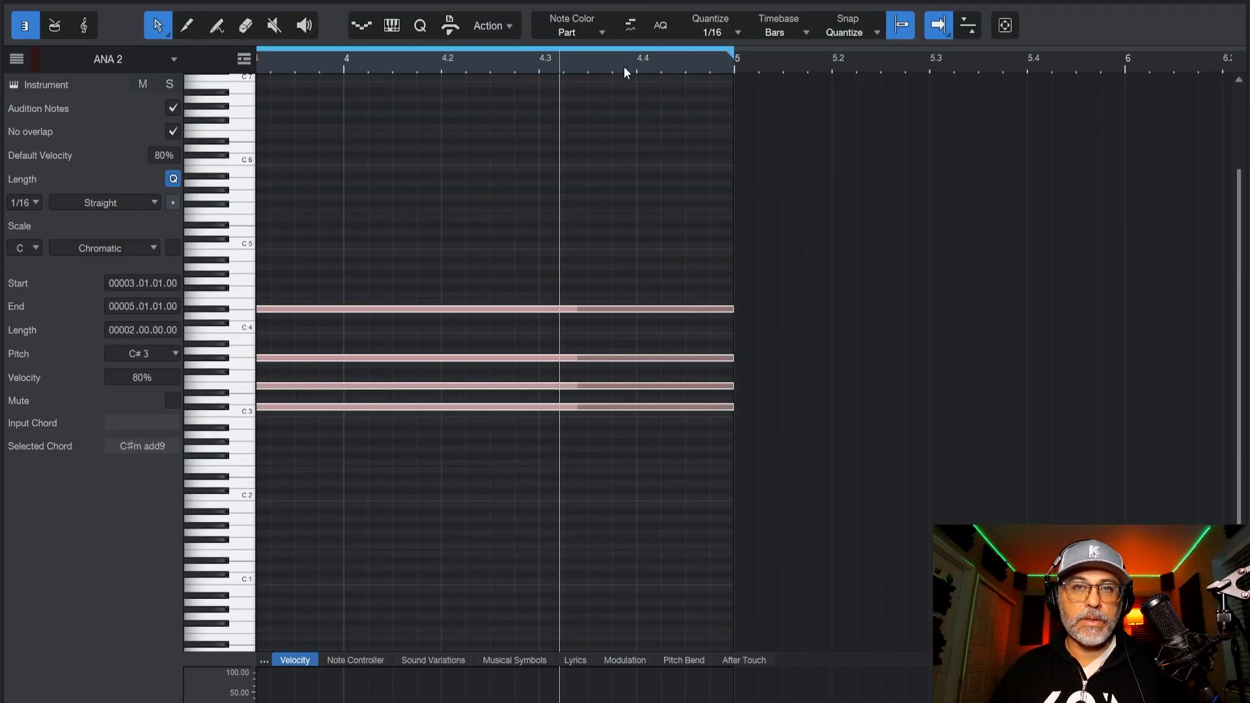
scroll(624, 66, down, 5)
drag(655, 180, 283, 467)
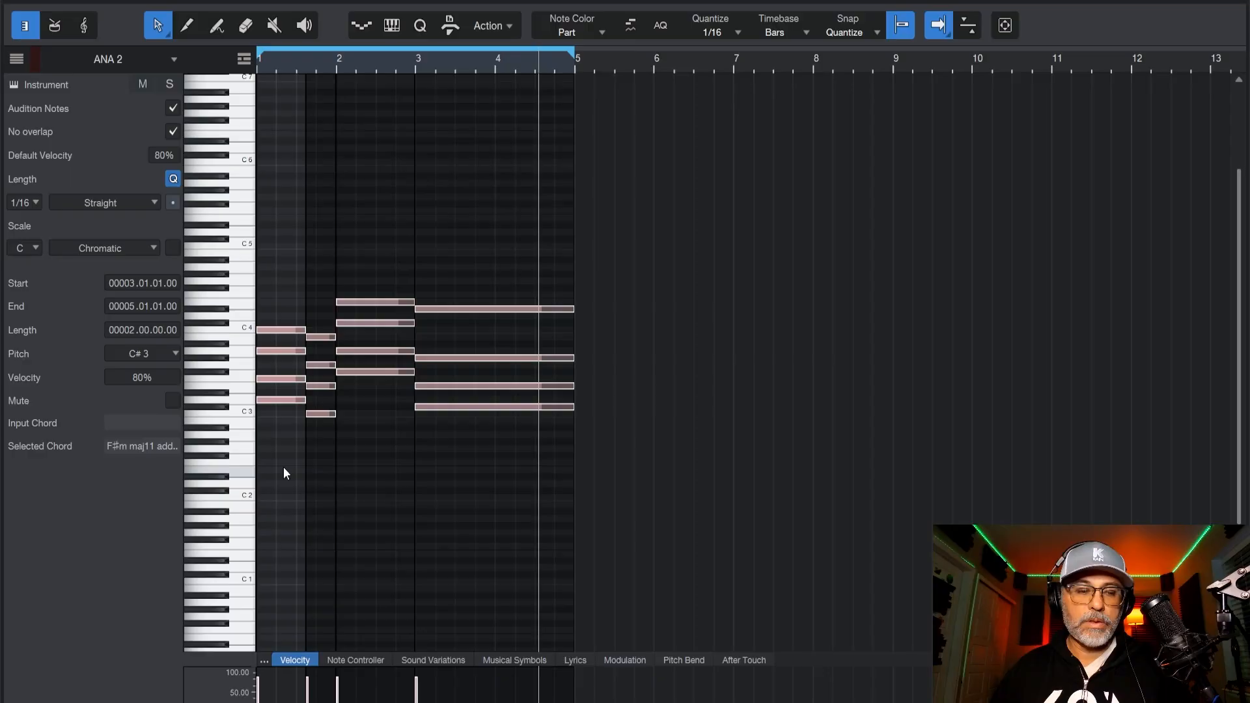
key(shift+Down)
key(space)
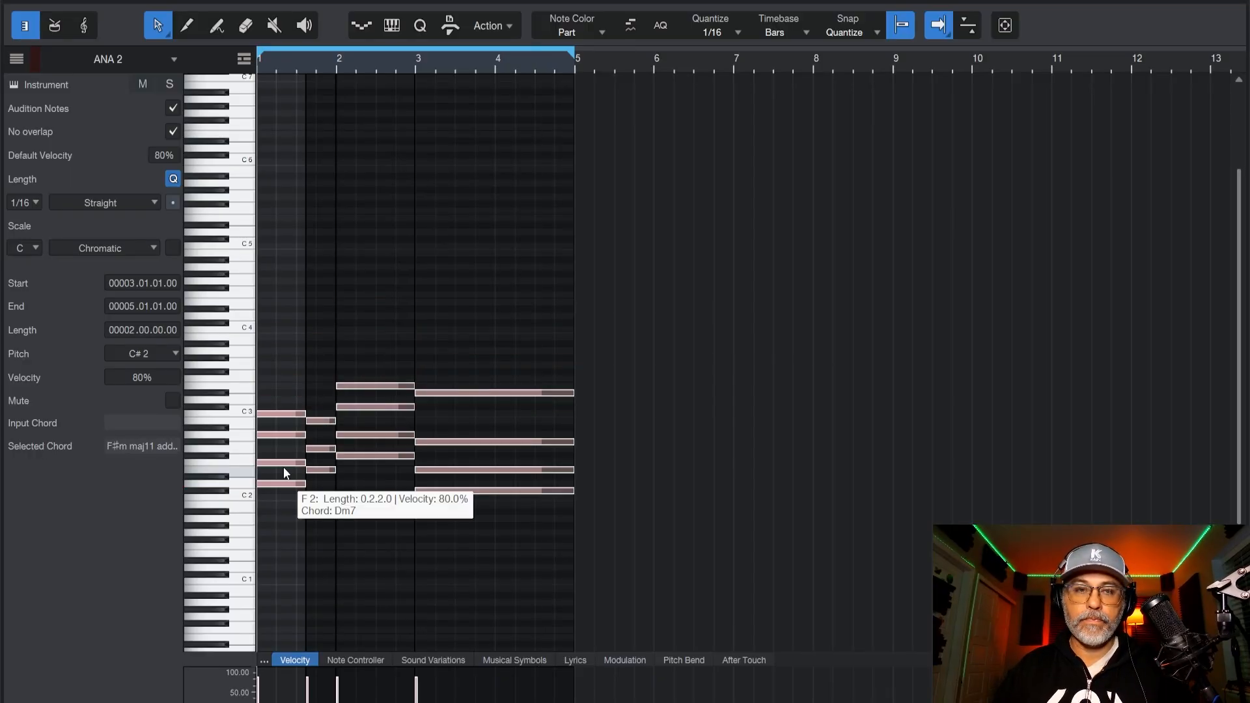
key(shift+Up)
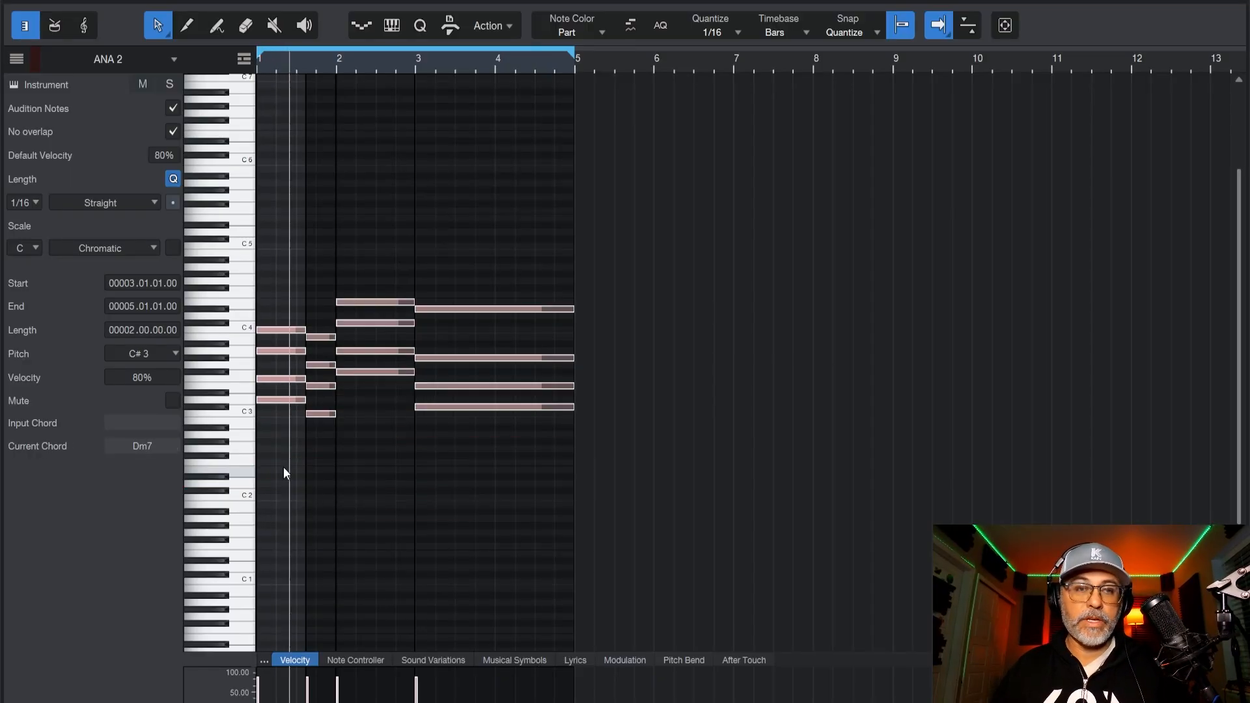
key(space)
key(space)
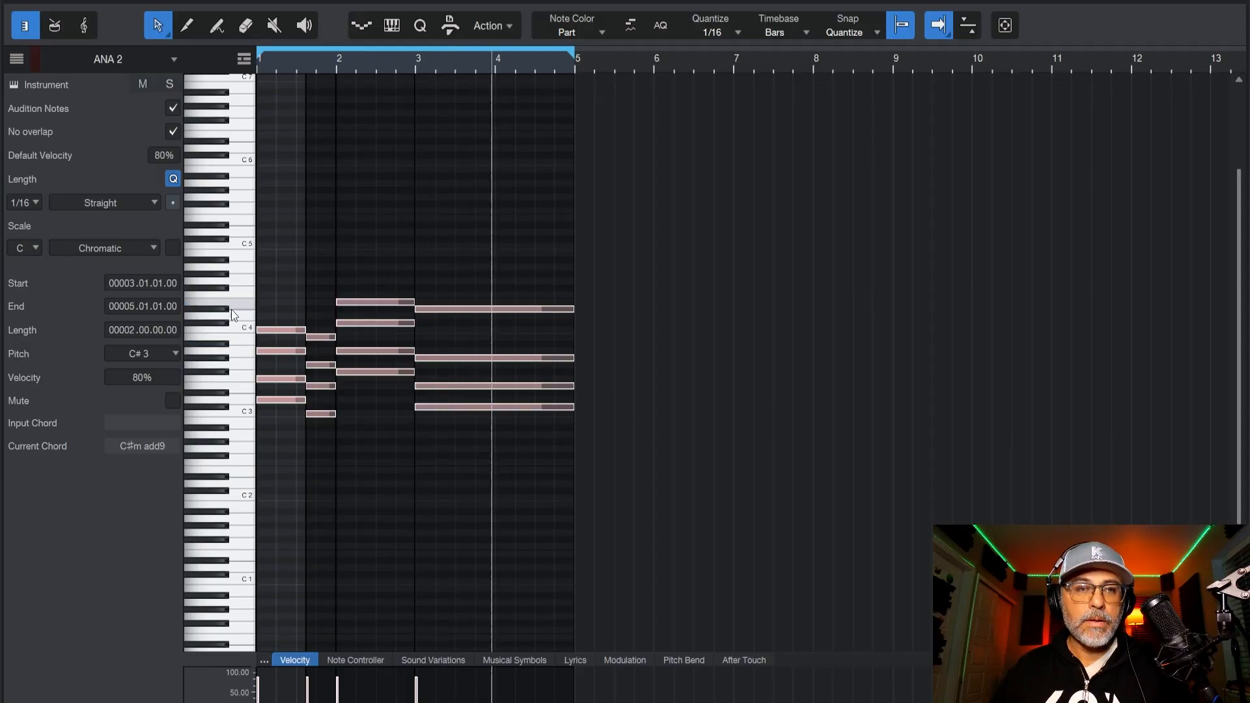
Shorten the D♯4 note of the last chord to end at 3.04.04 and add a C♯4 note lasting from bar 4 to bar 5.
click(506, 310)
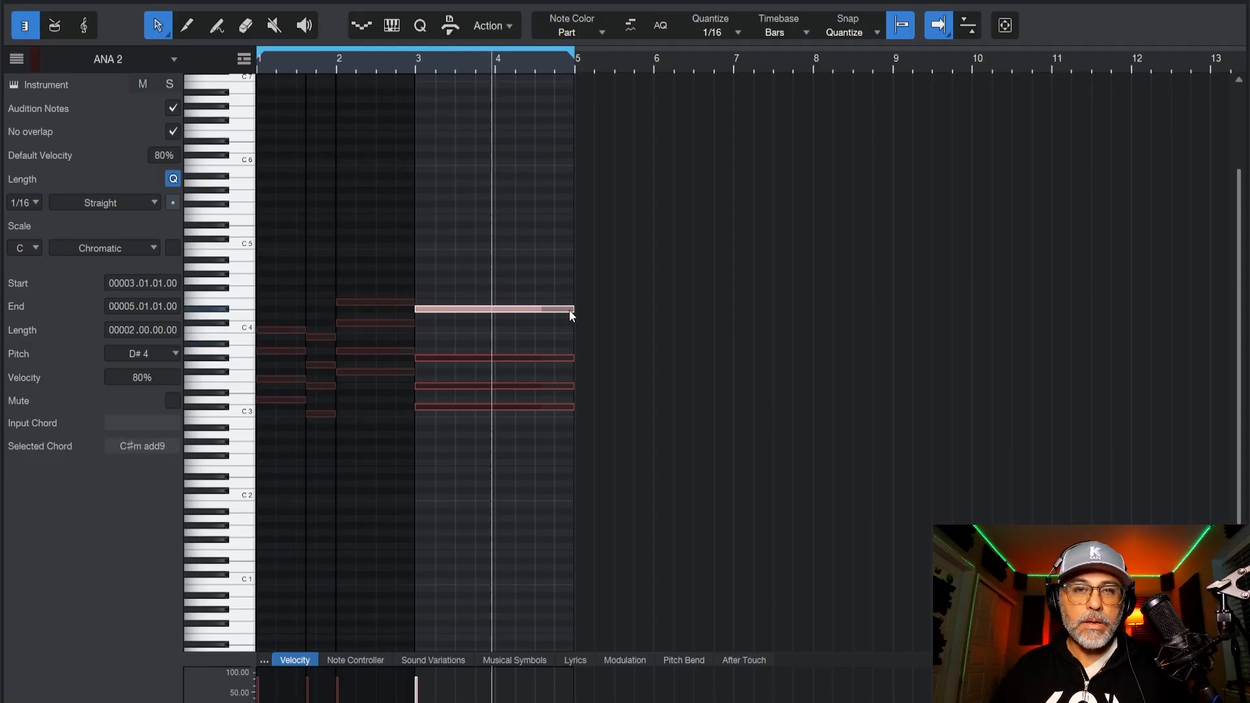
mouse_move(571, 315)
mouse_down()
mouse_move(485, 317)
mouse_move(574, 326)
mouse_up()
double_click(498, 317)
mouse_move(499, 317)
drag(572, 270, 479, 331)
key(space)
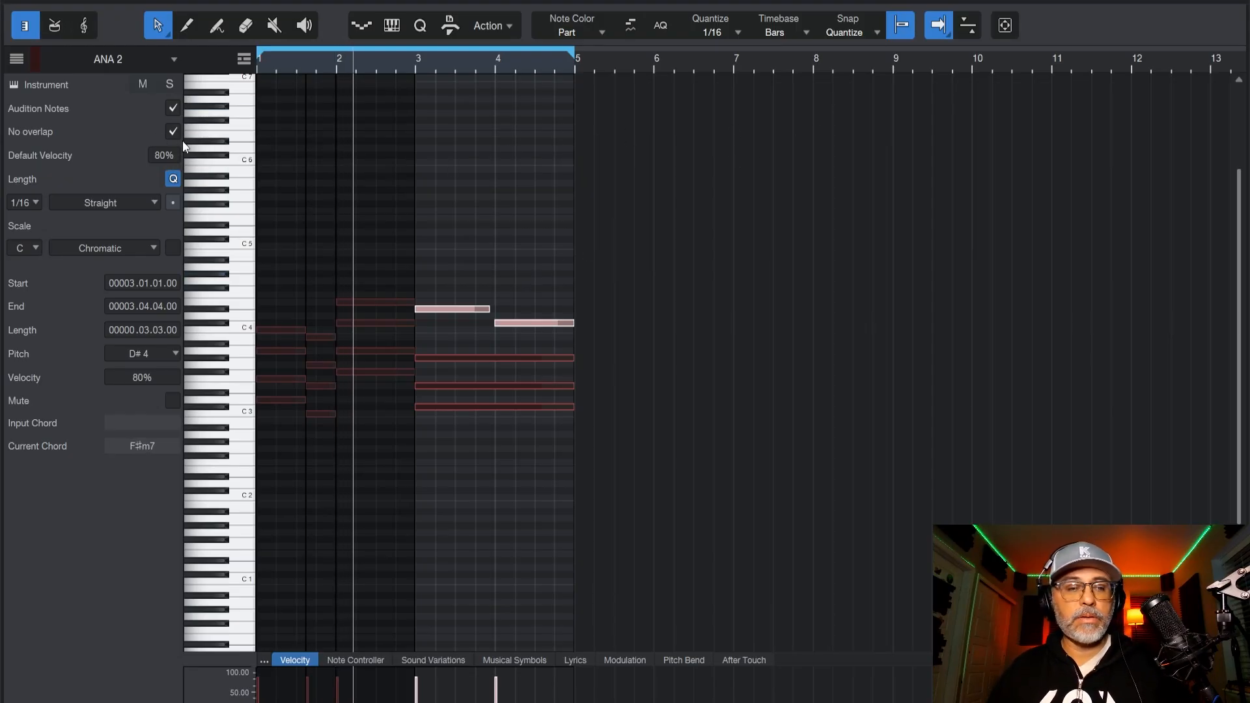
key(F2)
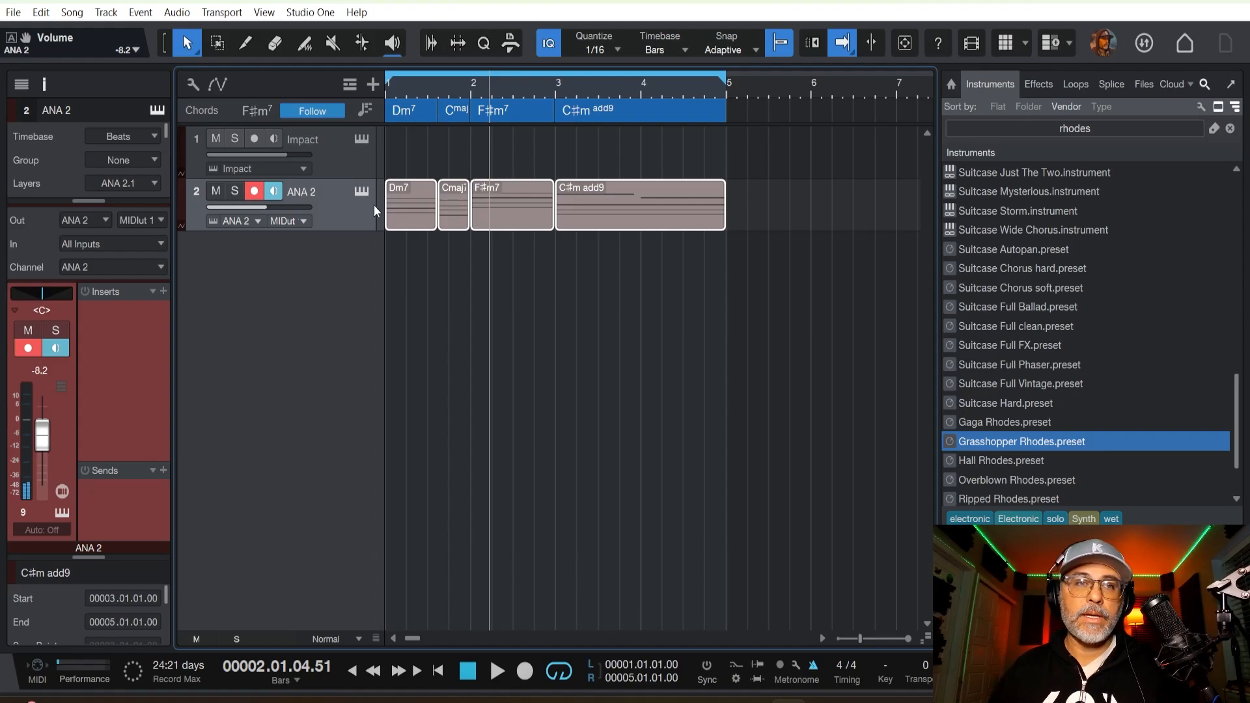
Make a complete duplicate of the ANA 2 track, including its instrument, and colour the new track dark yellow.
right_click(328, 208)
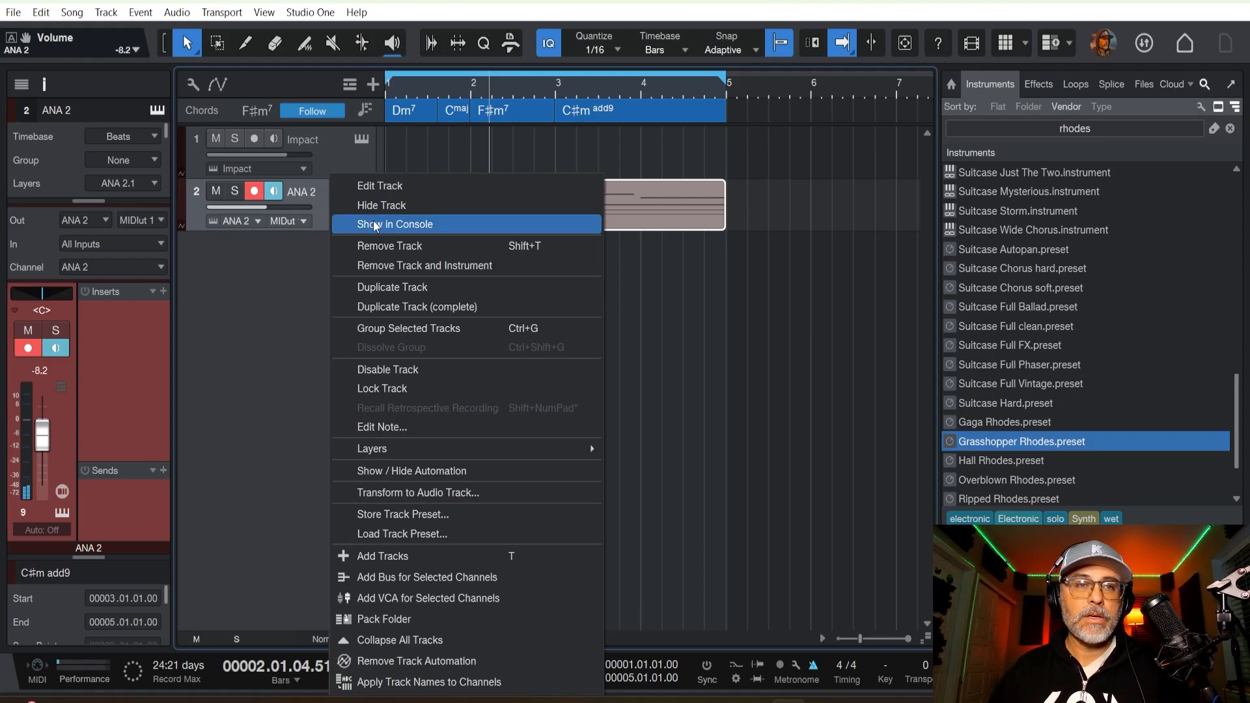
click(414, 304)
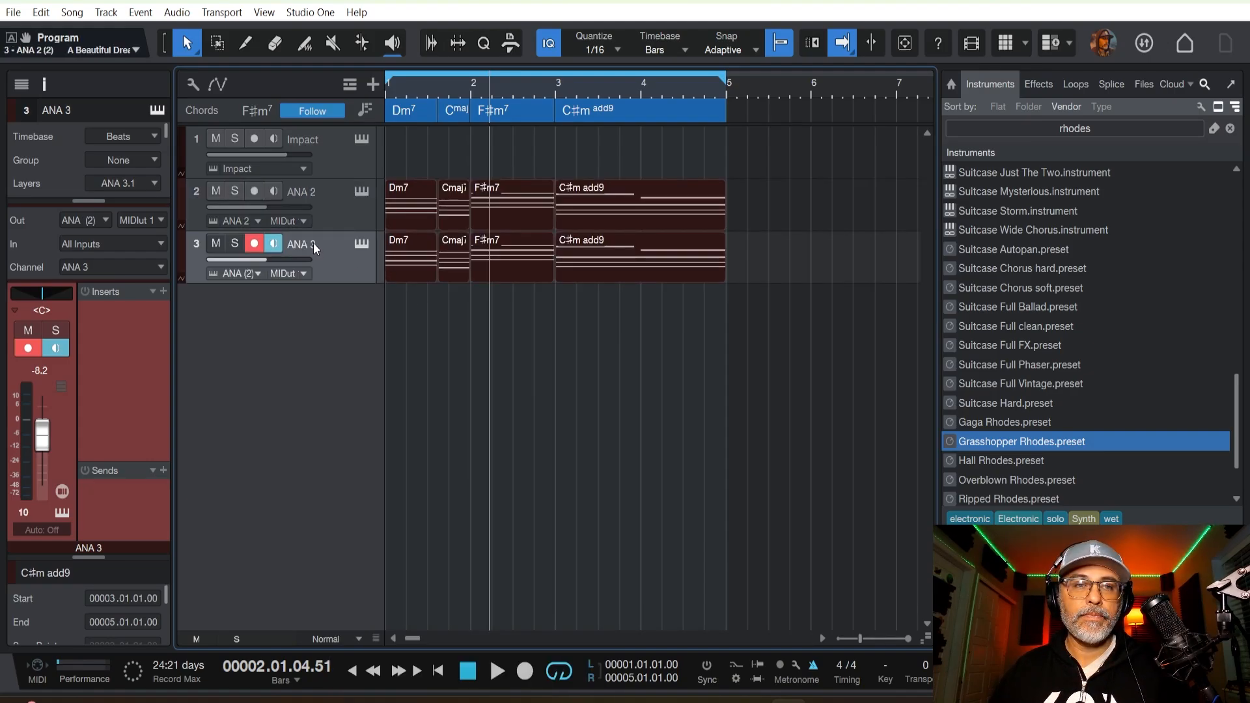
click(338, 254)
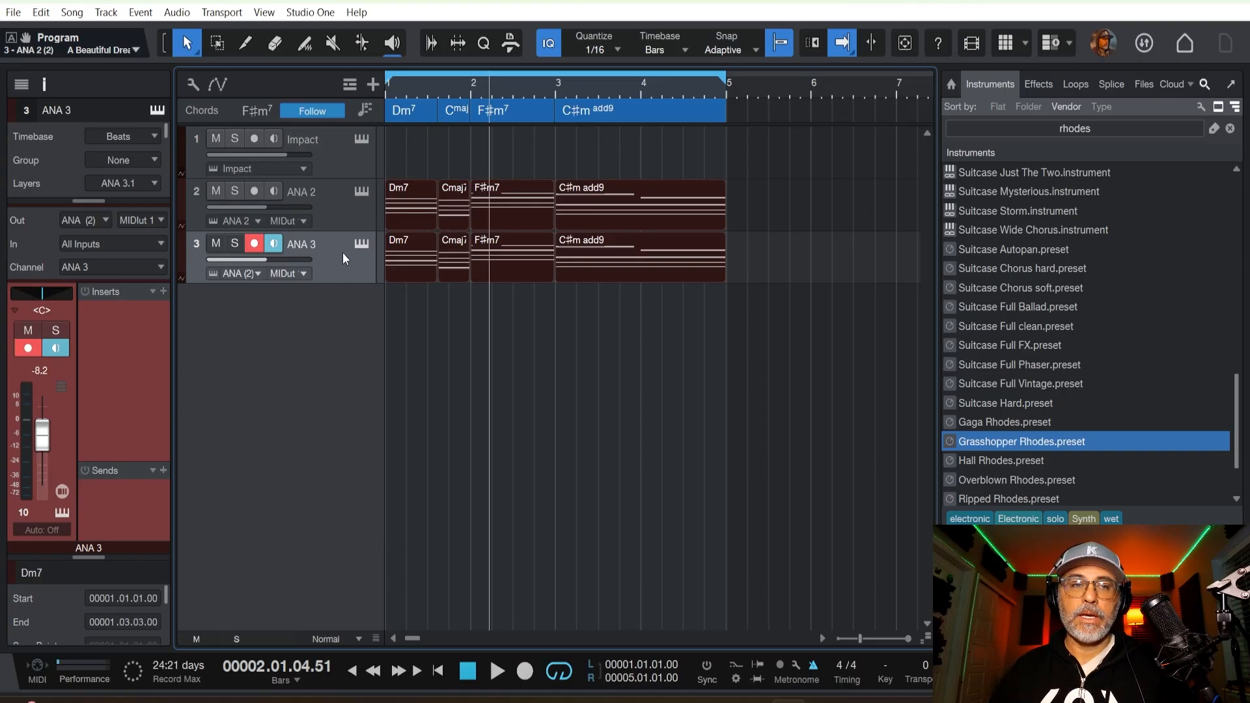
click(182, 247)
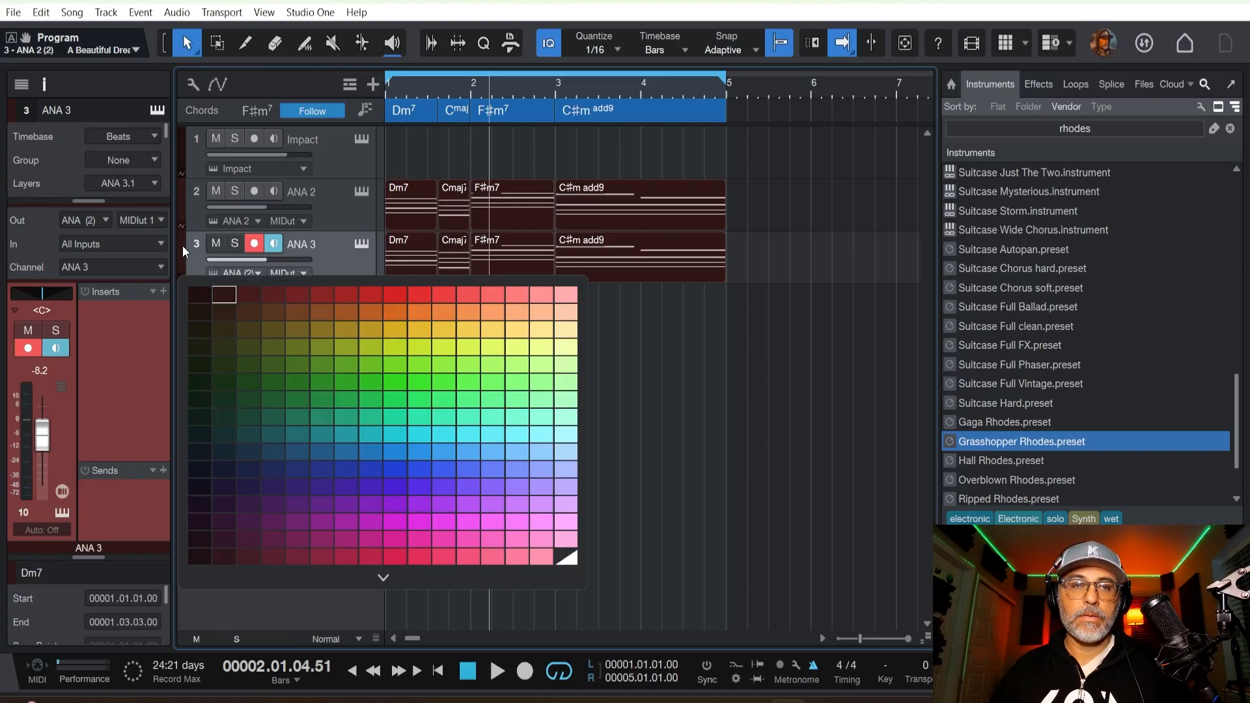
click(353, 326)
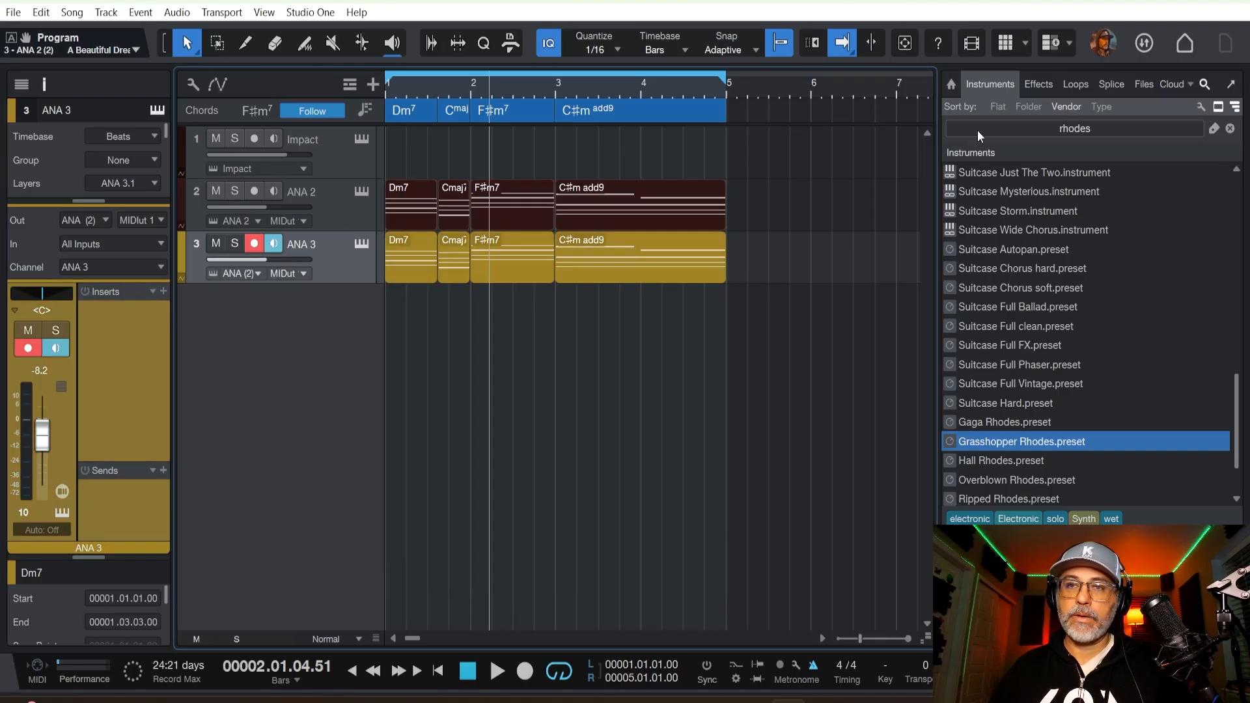
Clear the instrument search and add the Arpeggiator Note FX to the ANA 3 track.
click(1024, 80)
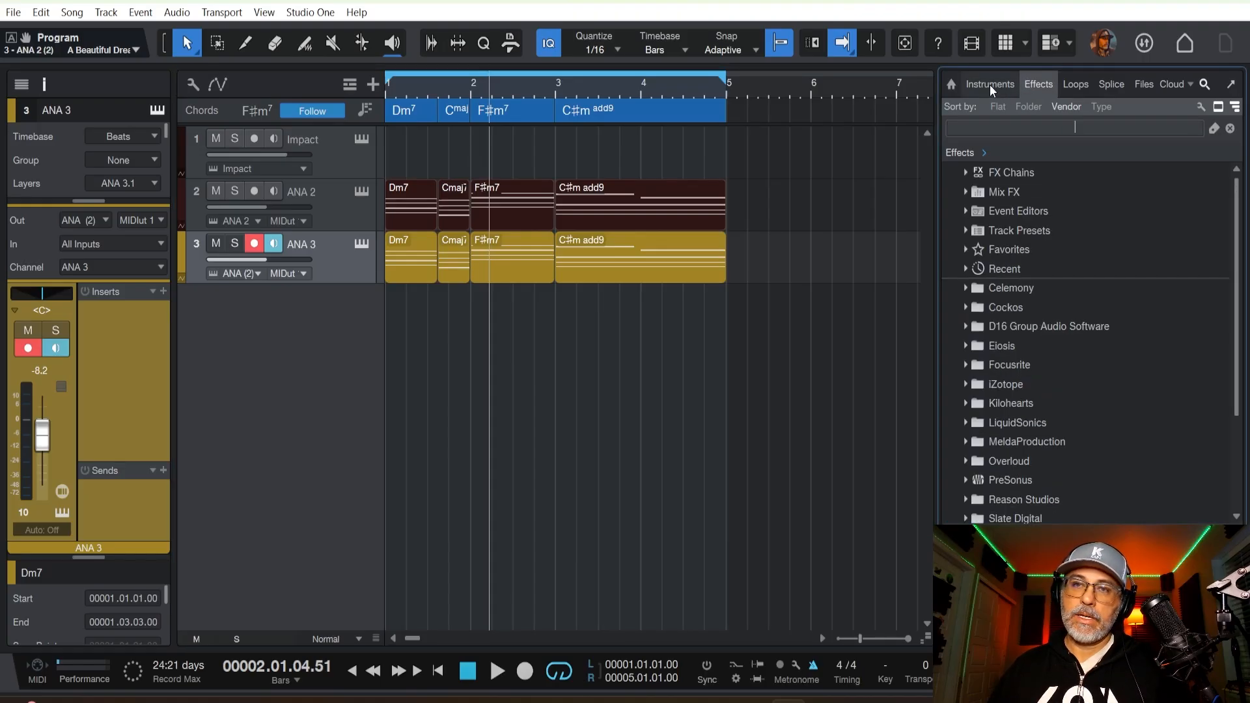
click(990, 85)
click(1029, 82)
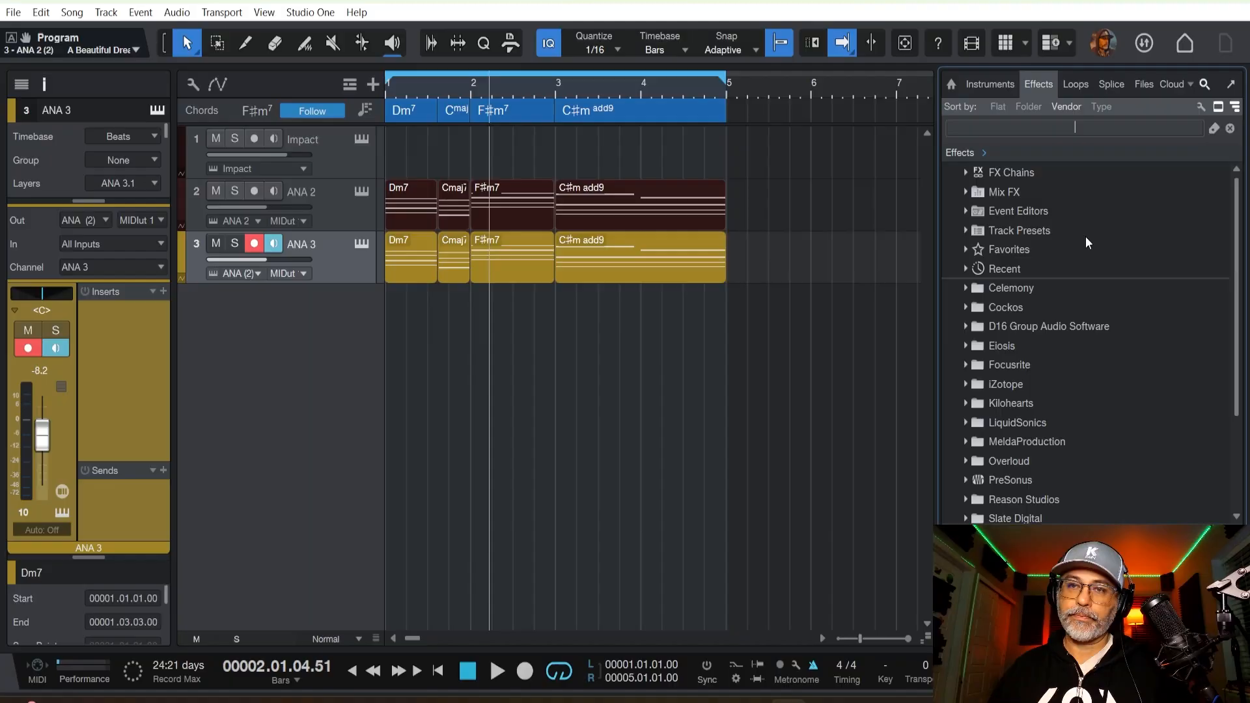
click(1002, 83)
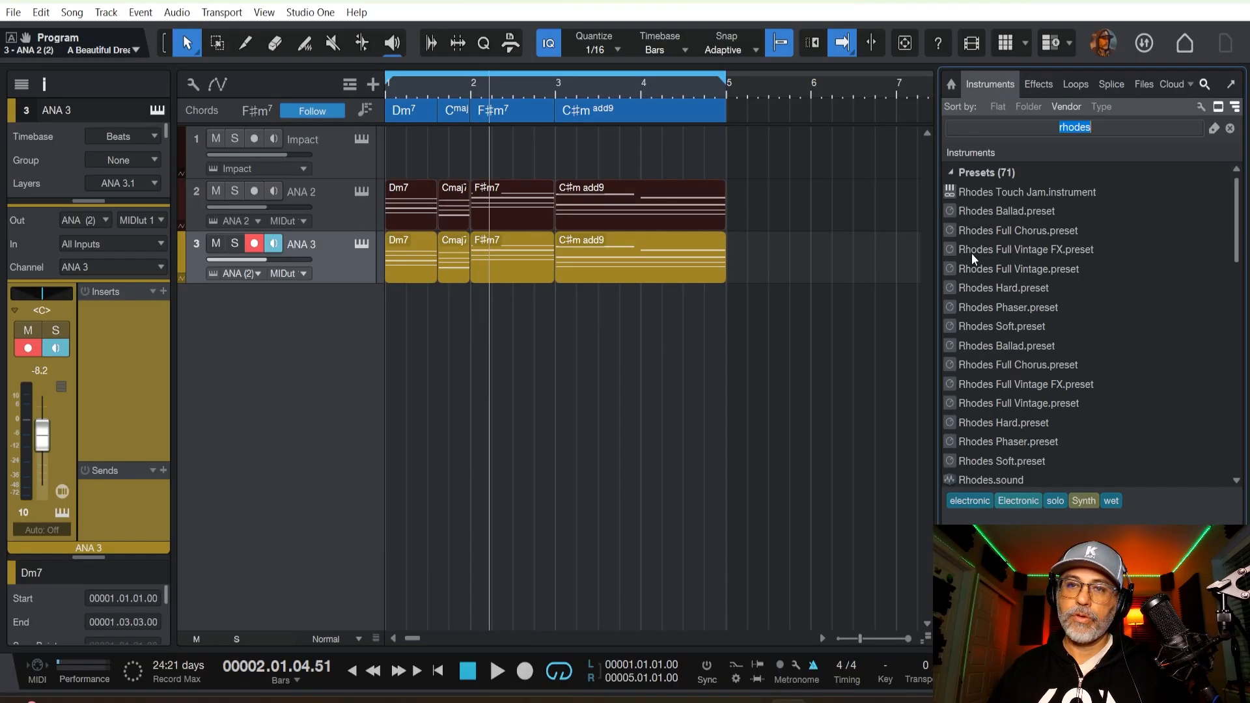
click(1230, 129)
click(967, 212)
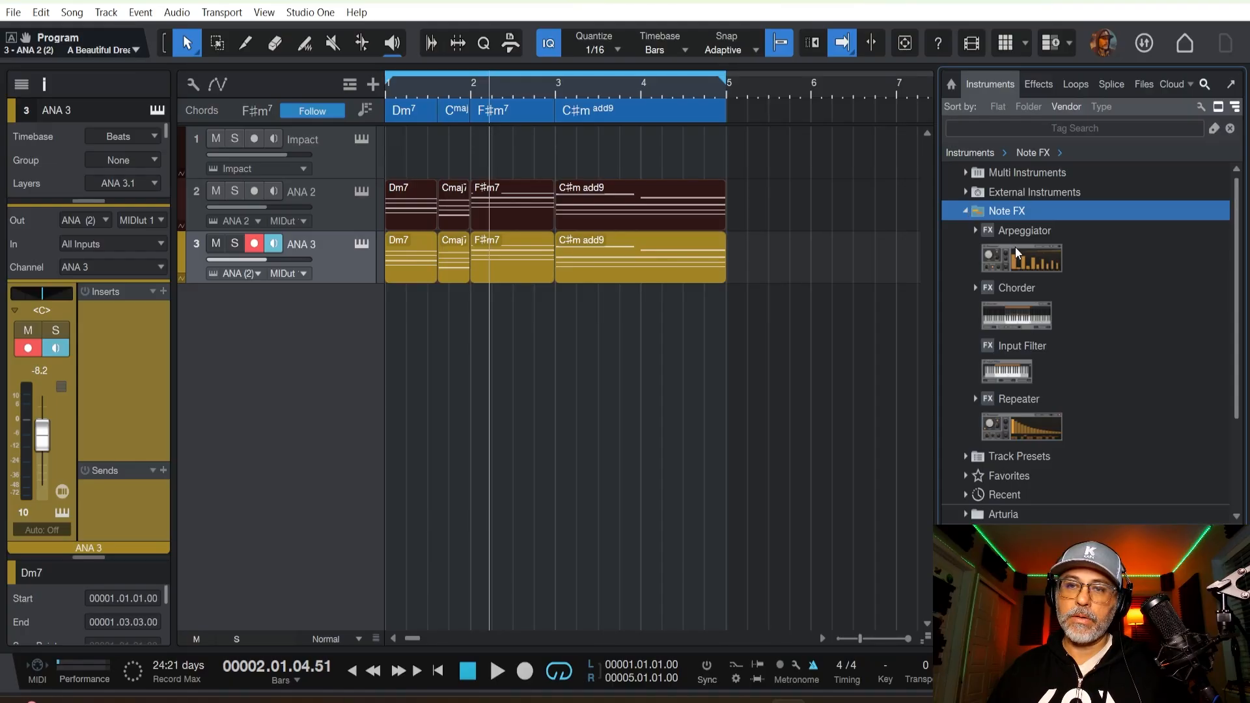
drag(1015, 247, 326, 249)
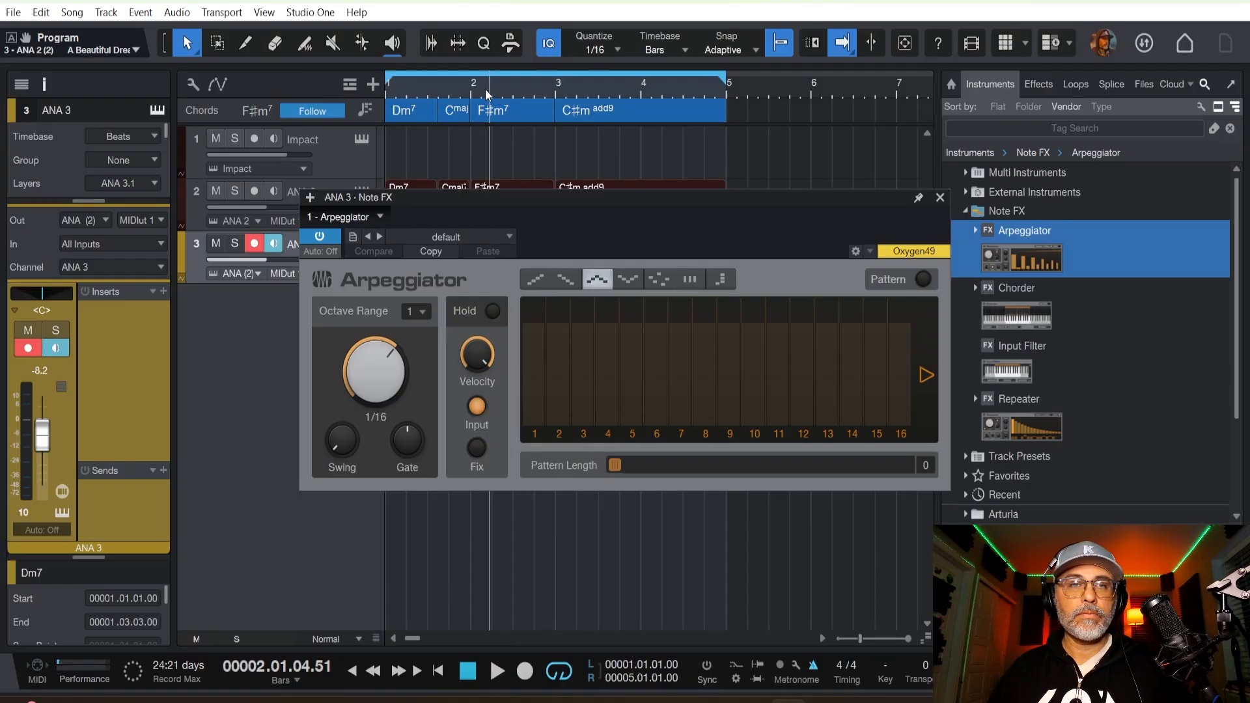
Play the loop with the Arpeggiator, set the ANA 3 track's volume to -7.2 dB, and close the effect window.
drag(485, 90, 539, 97)
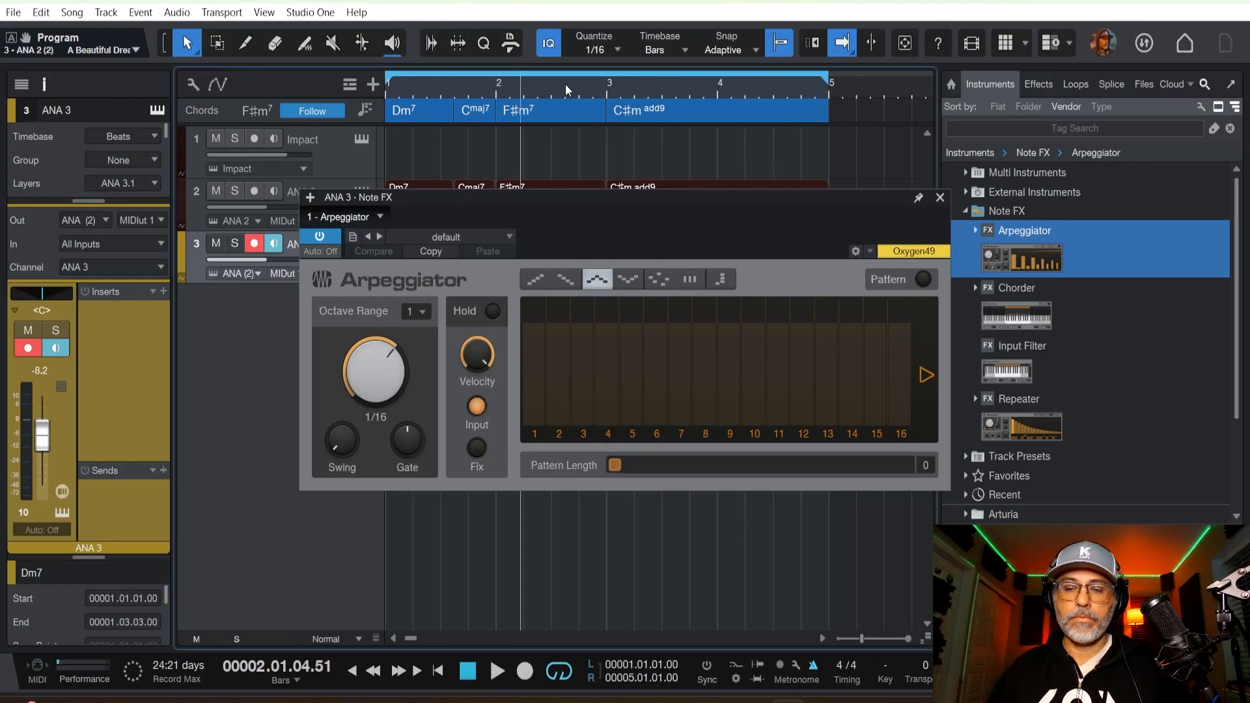
key(space)
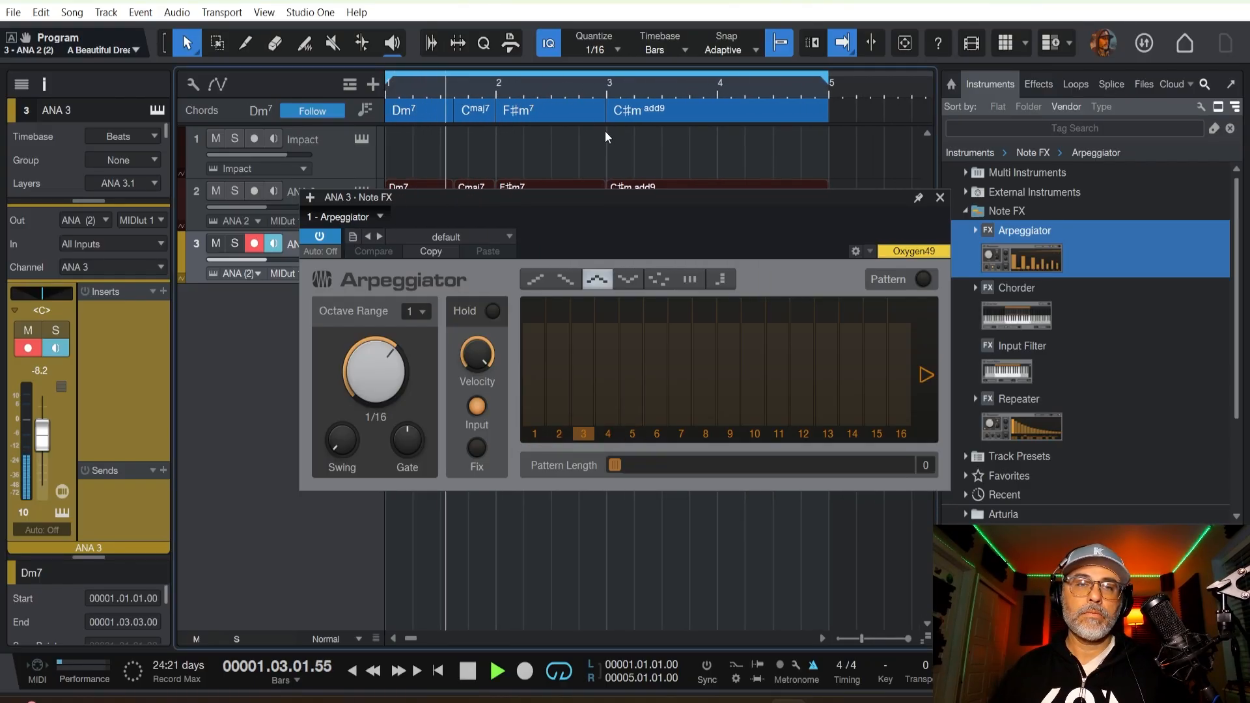
drag(588, 199, 541, 399)
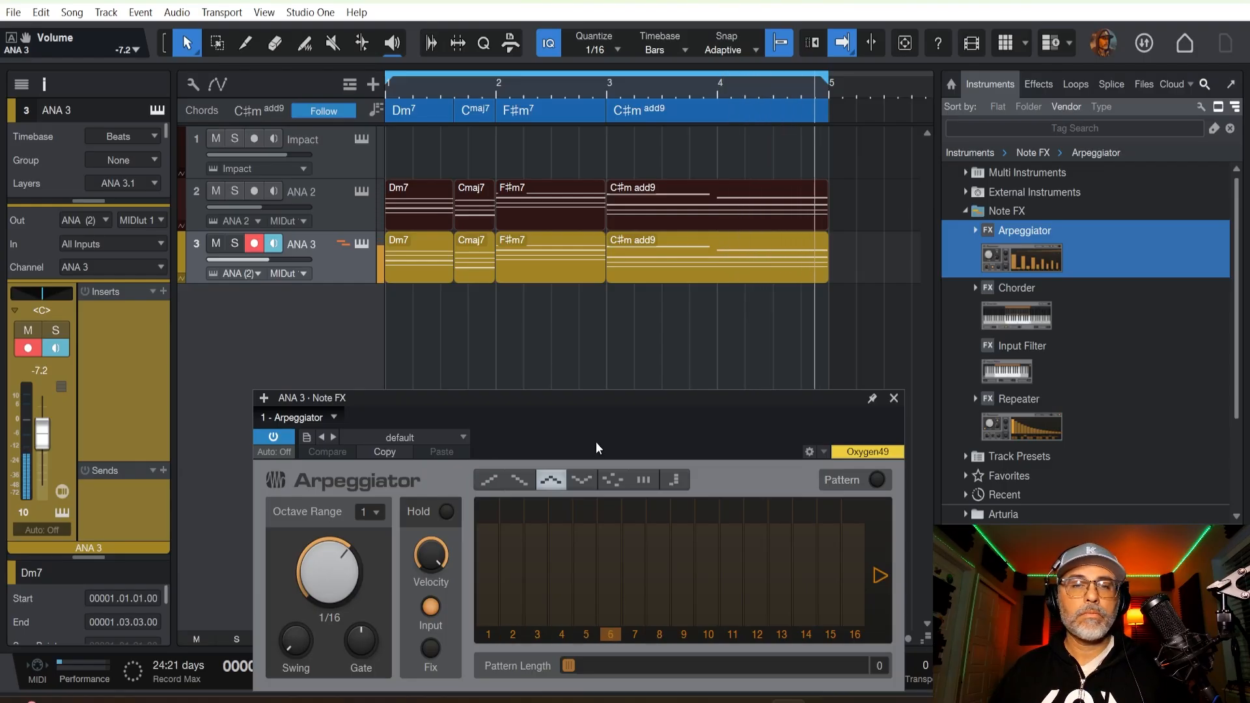
drag(616, 394, 860, 288)
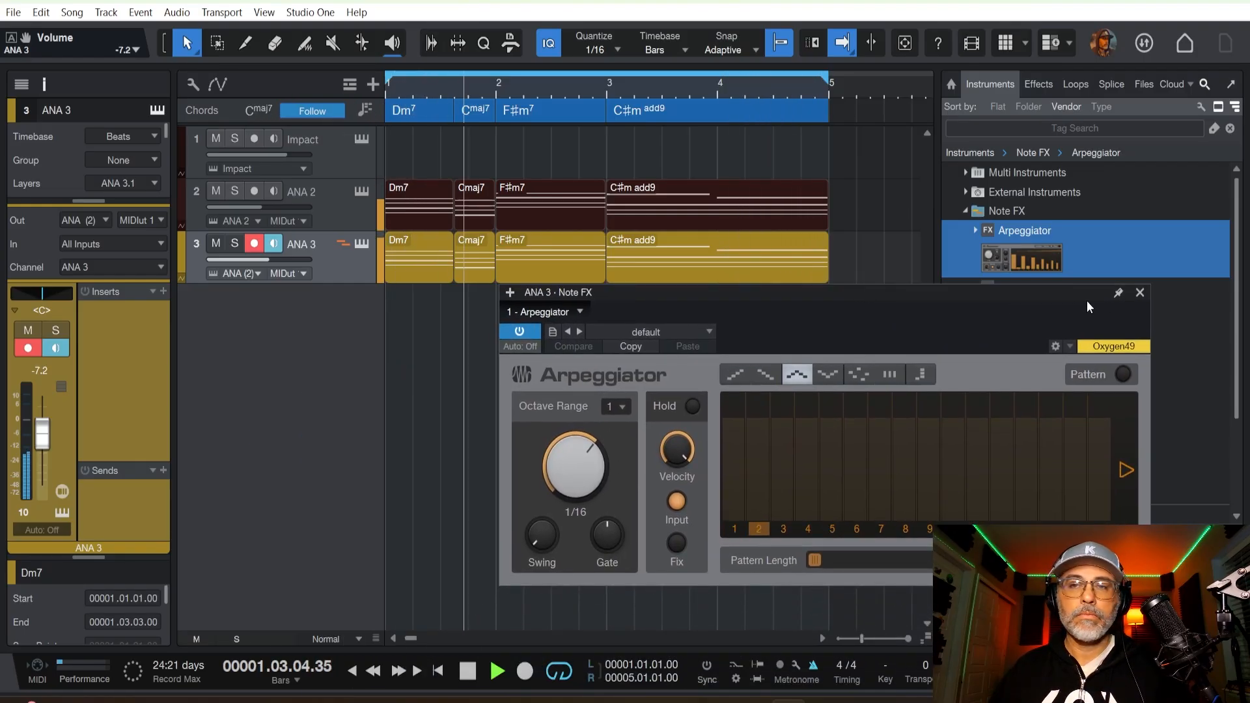
click(1140, 293)
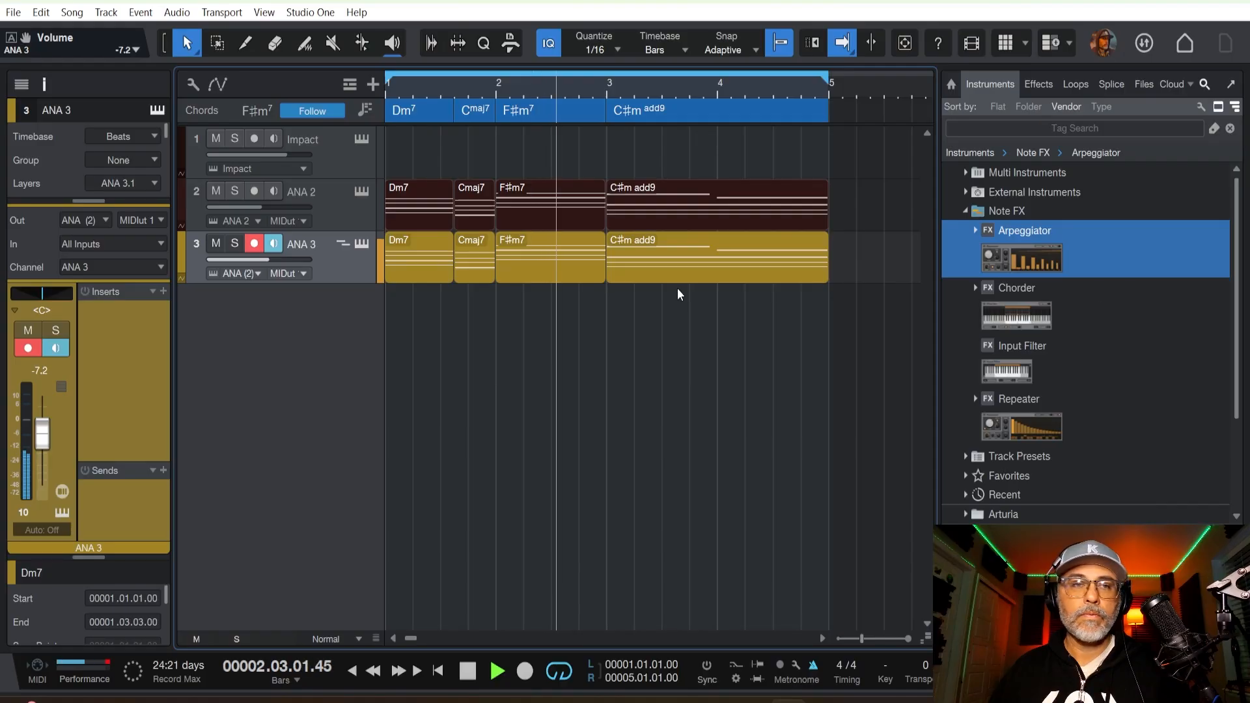
Examine the synth settings of the ANA 3 track's instrument during playback and close its window.
click(360, 243)
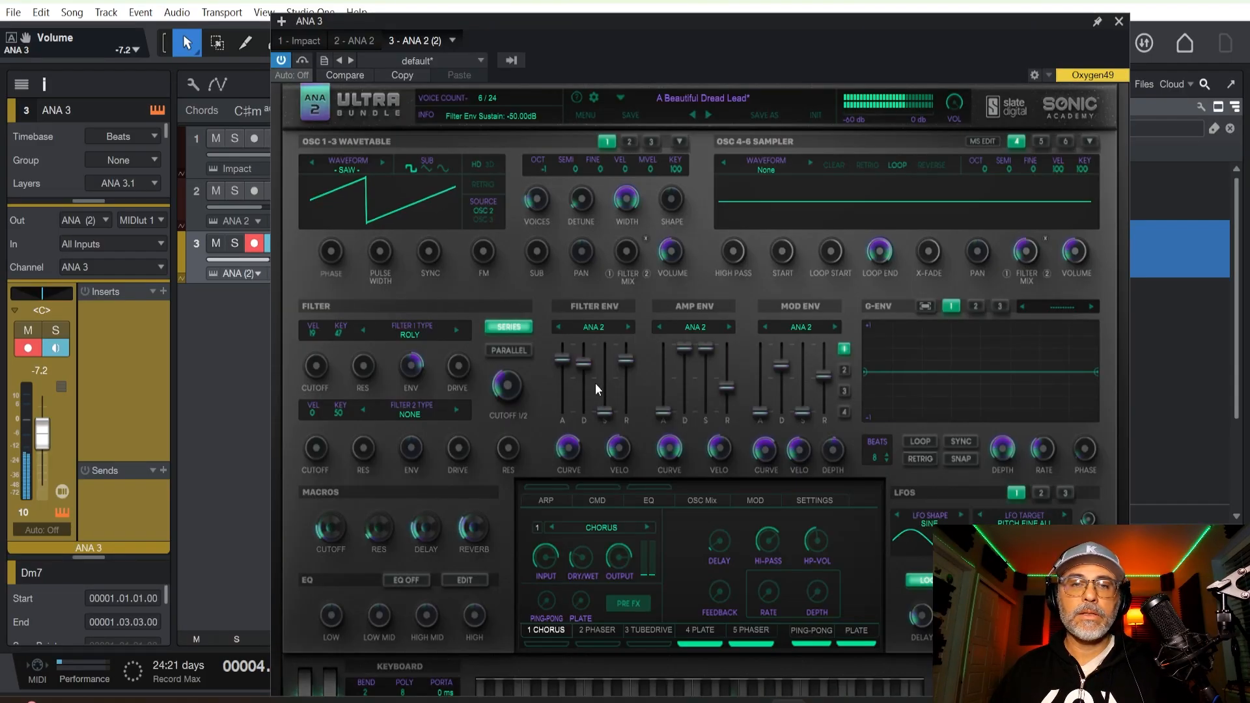
click(1120, 21)
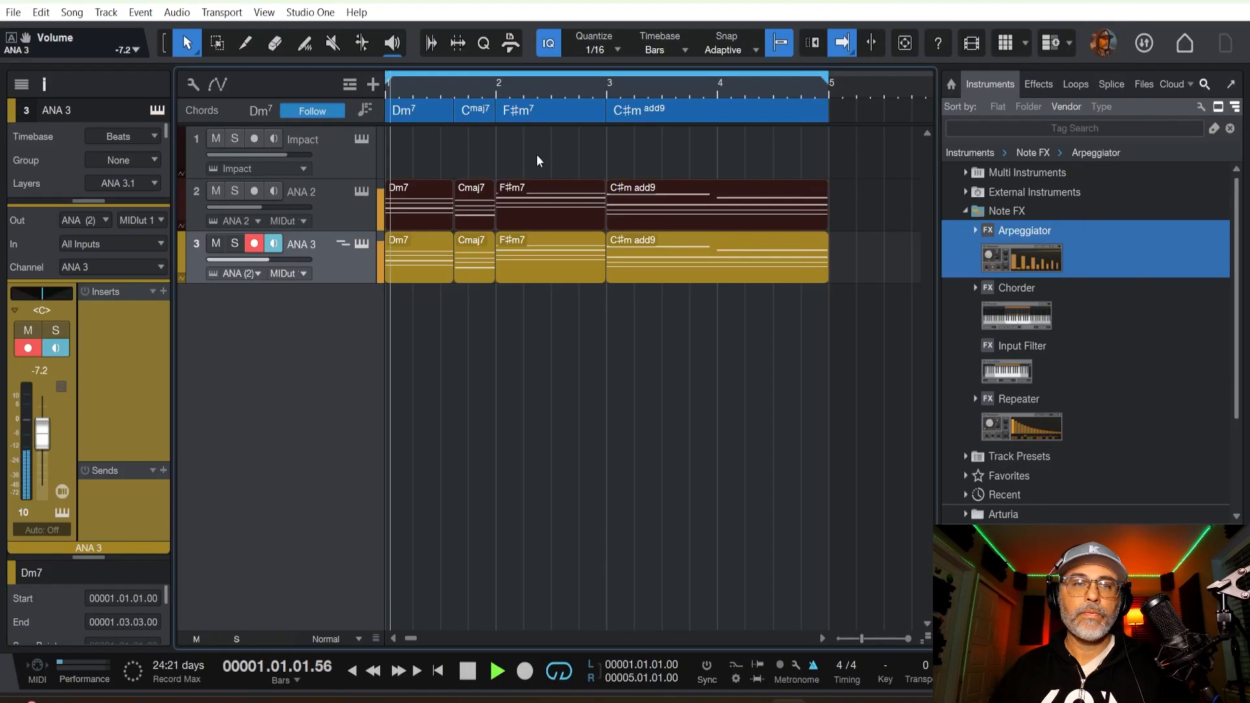
Adjust the master filter cutoff of the ANA 2 track's synth during playback and close its window.
click(345, 220)
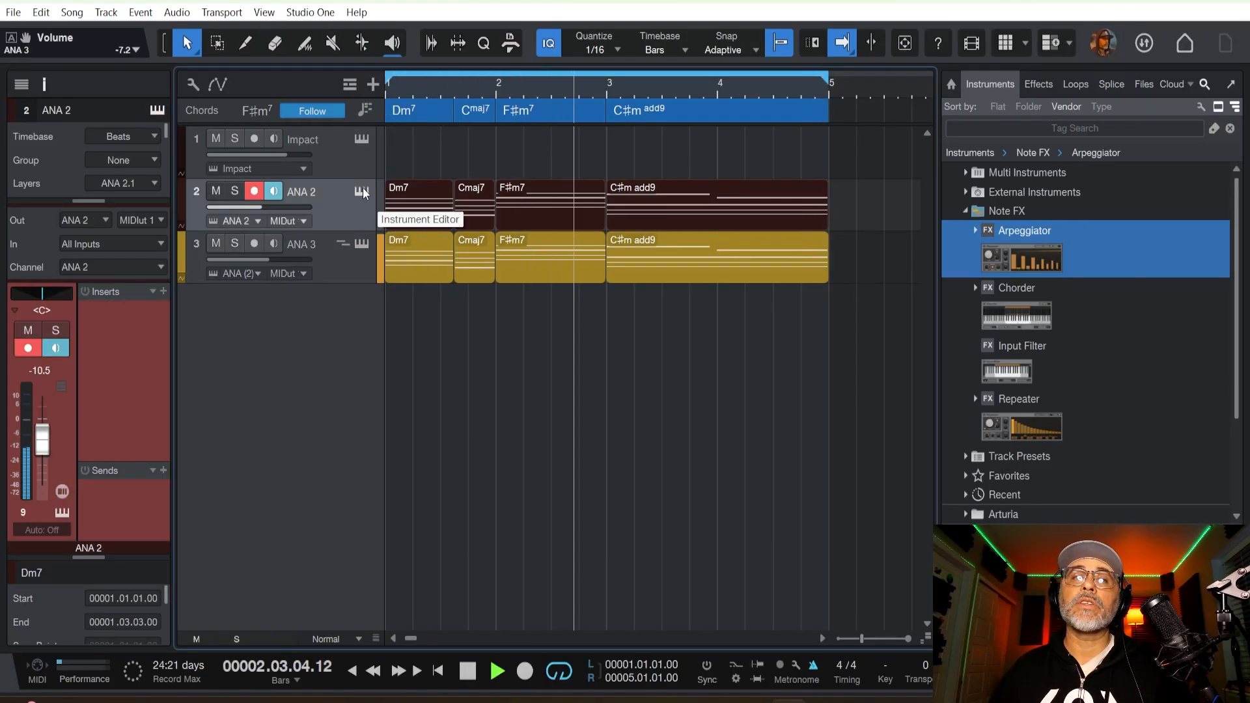
click(362, 191)
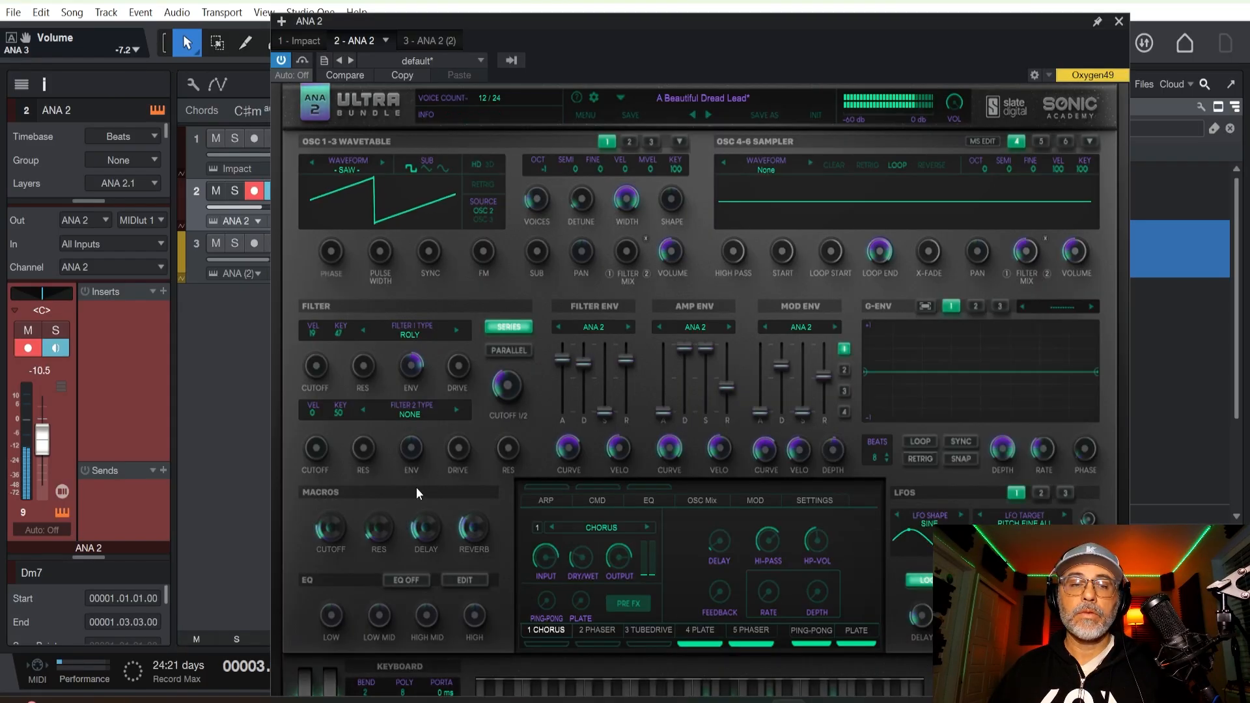
drag(505, 386, 490, 409)
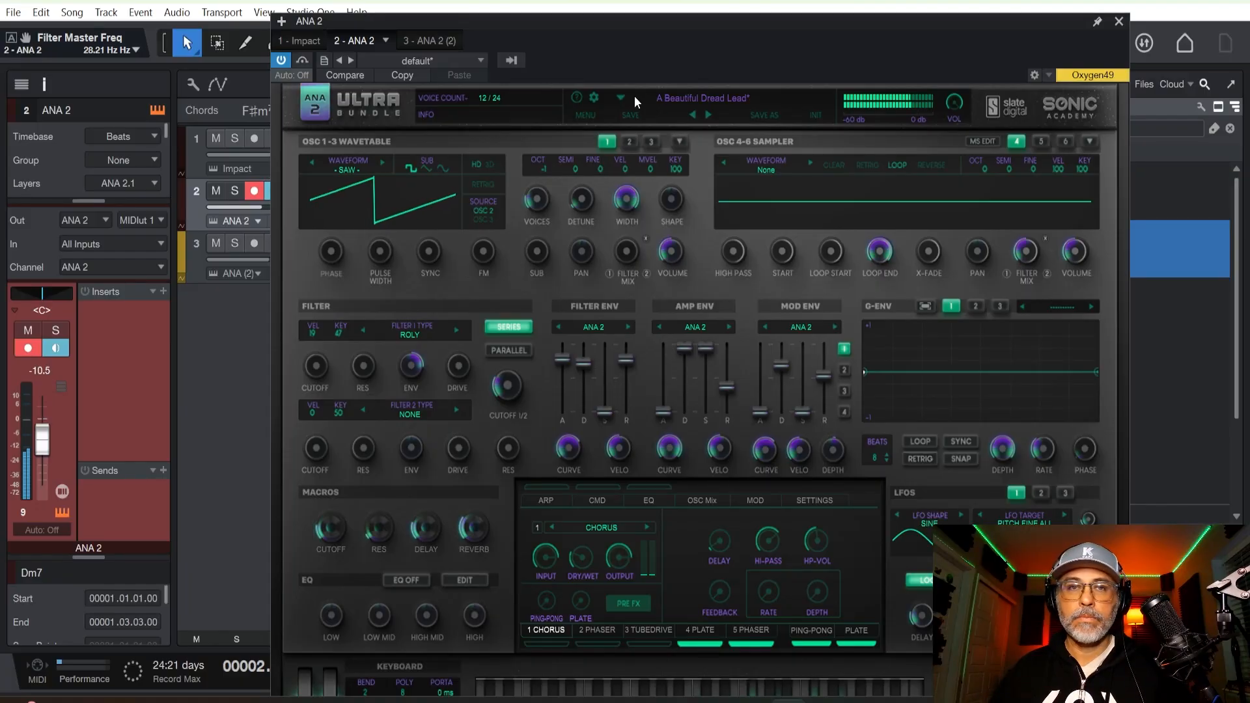
click(1118, 21)
Find the Neon Signs preset by searching for neon, load it on the ANA 3 track's synth, and close its window.
click(355, 270)
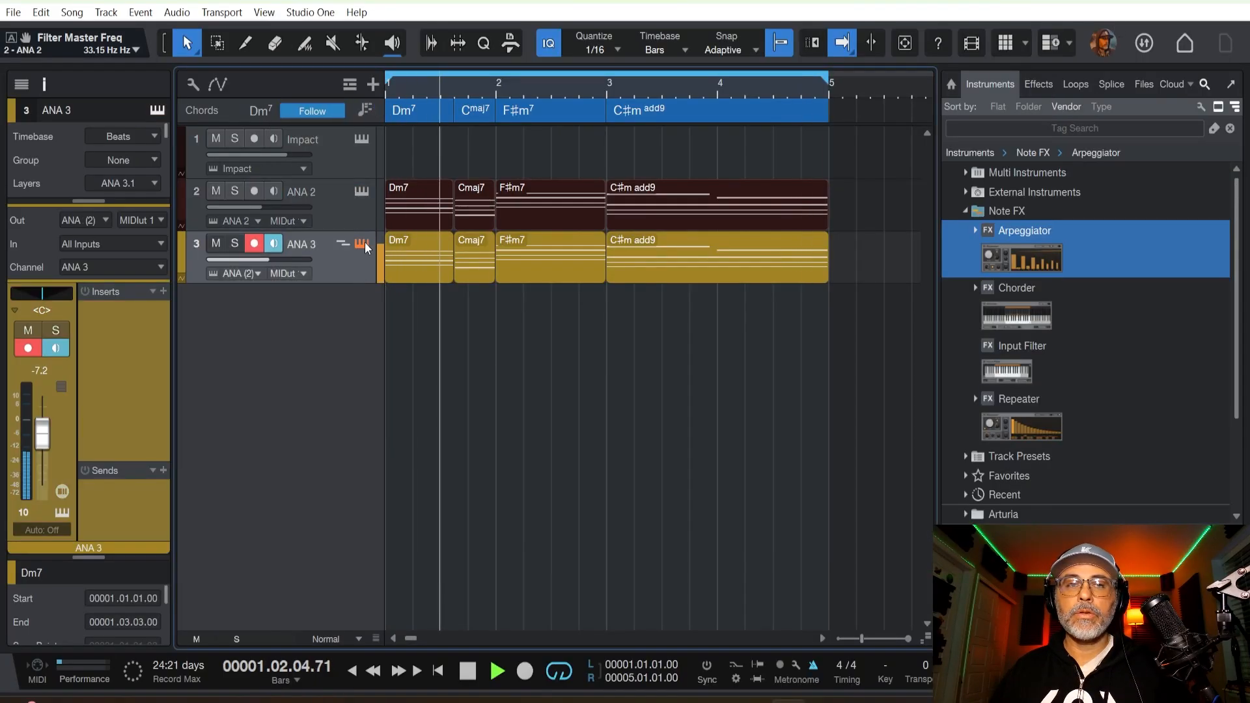
click(364, 243)
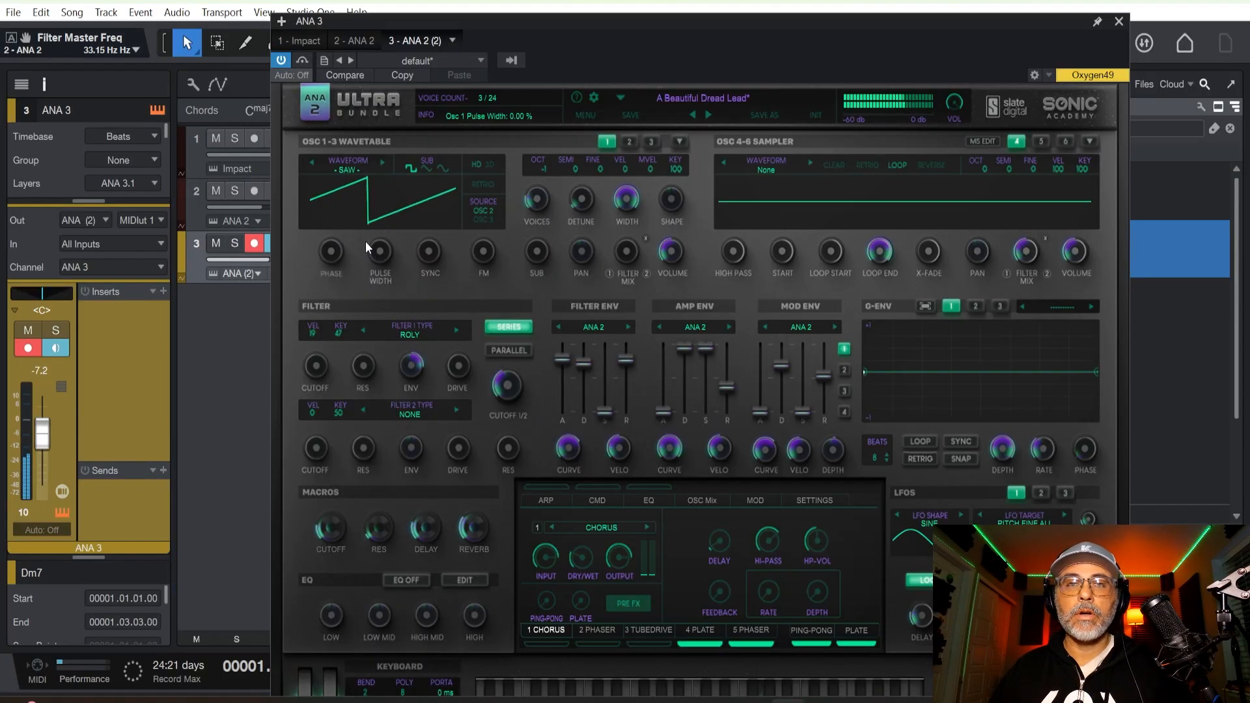
click(743, 98)
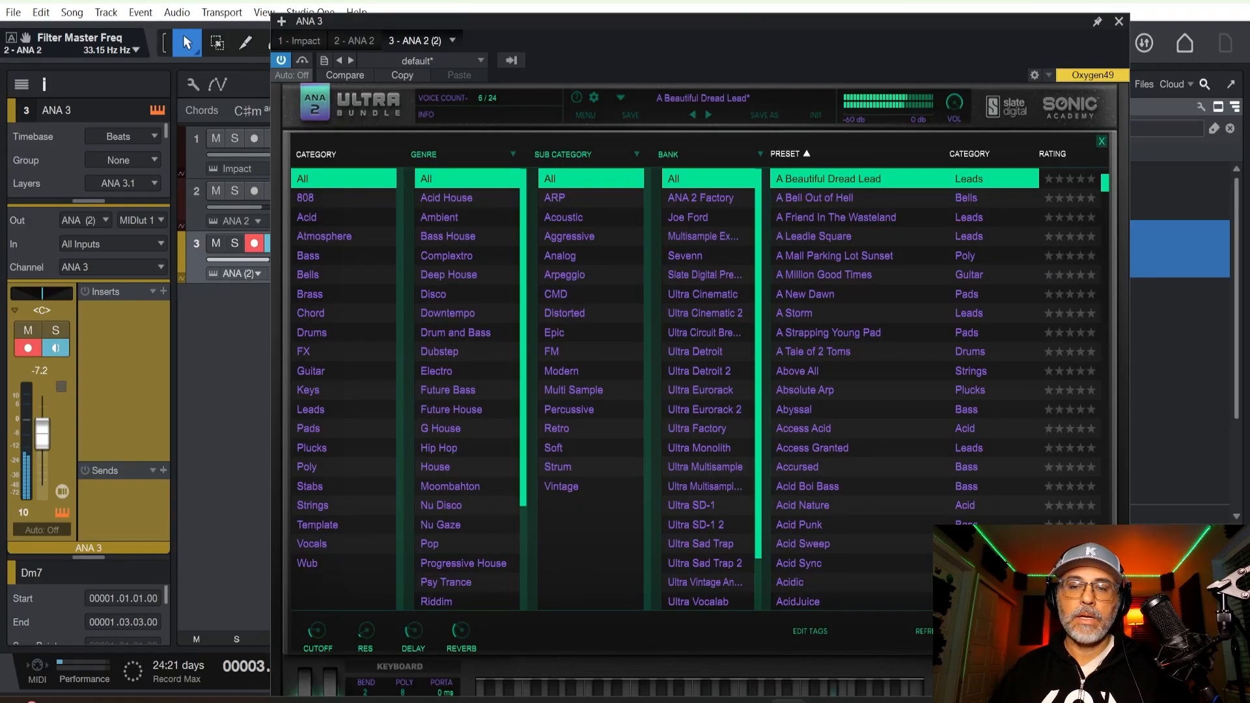
text(neon)
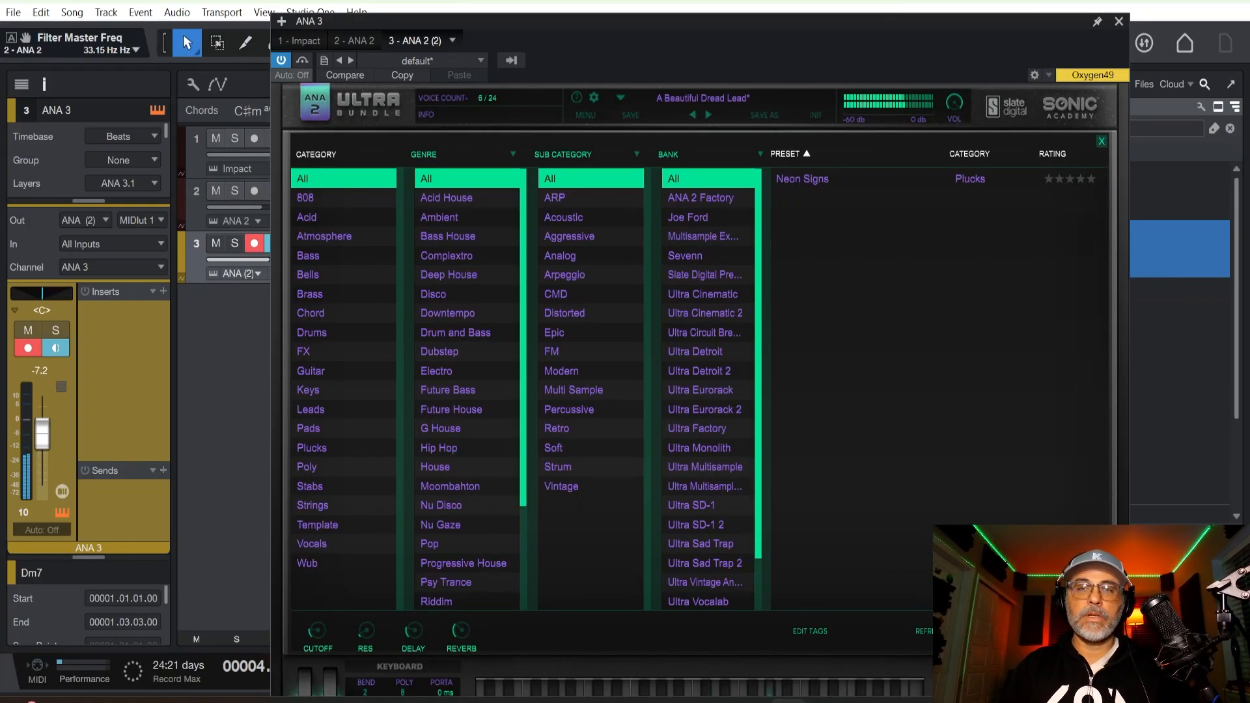
double_click(793, 181)
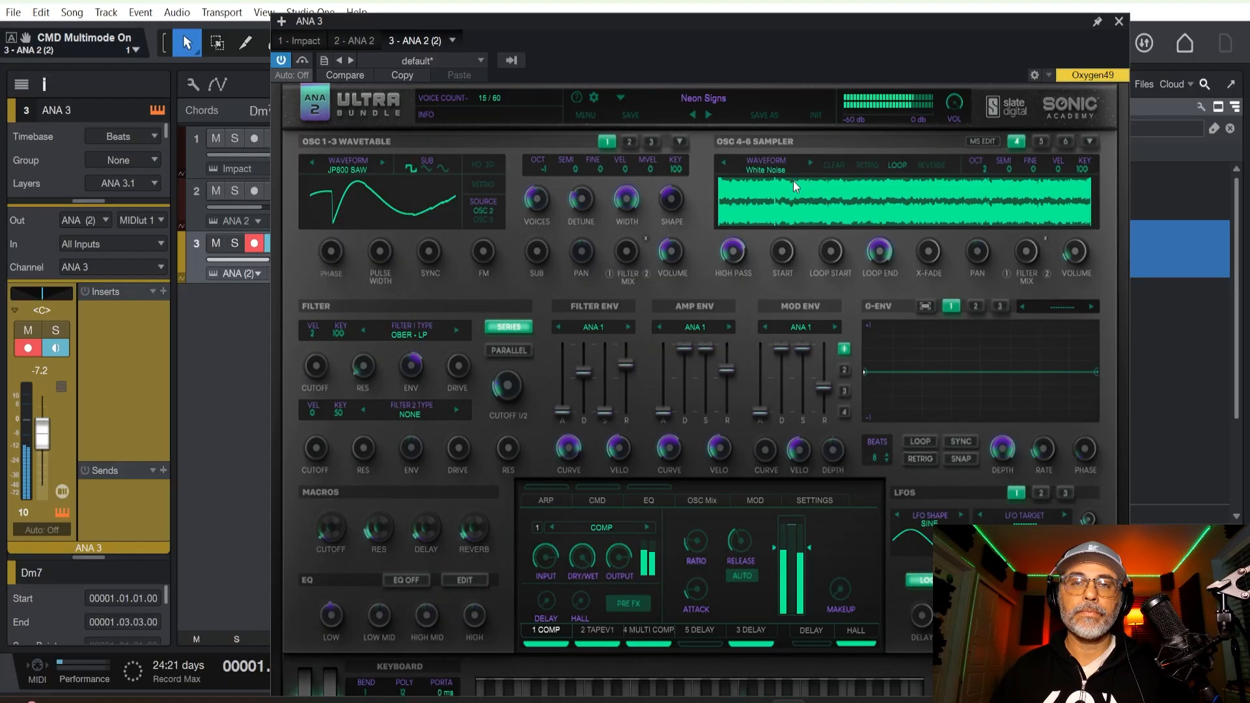
click(1119, 22)
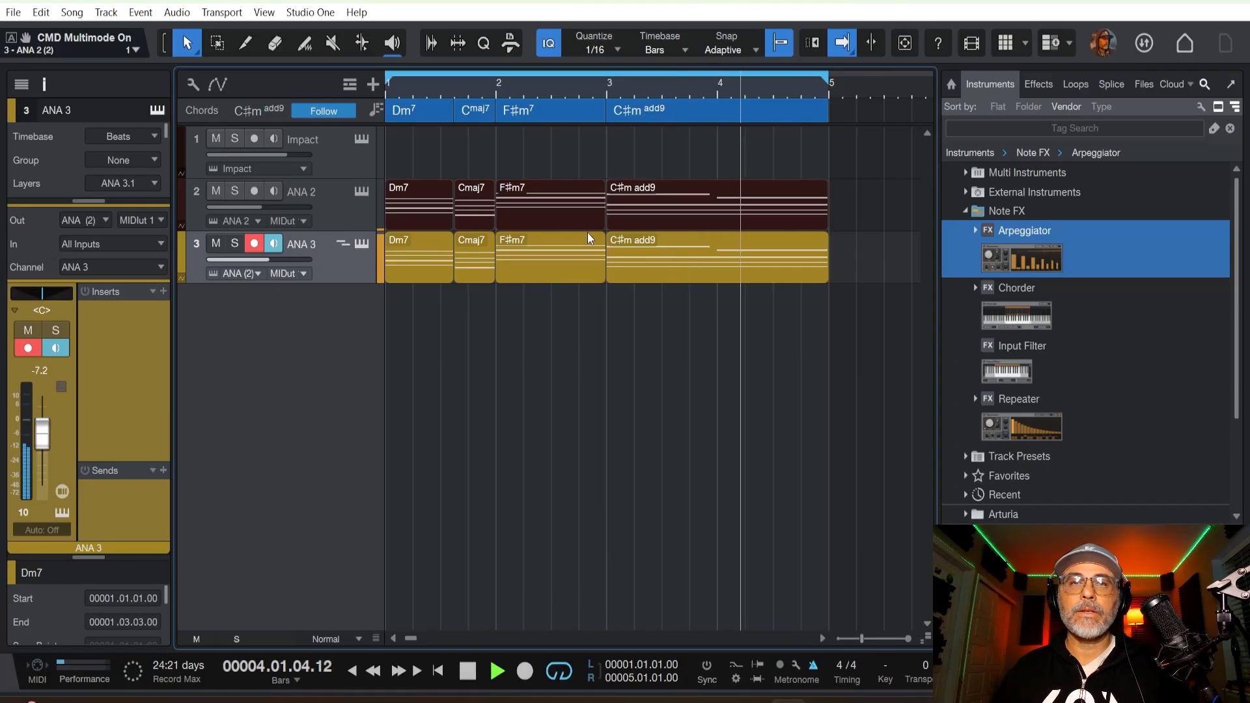
Show the track automation lanes, make the ANA 2 track taller, and check its synth's macro controls.
click(365, 223)
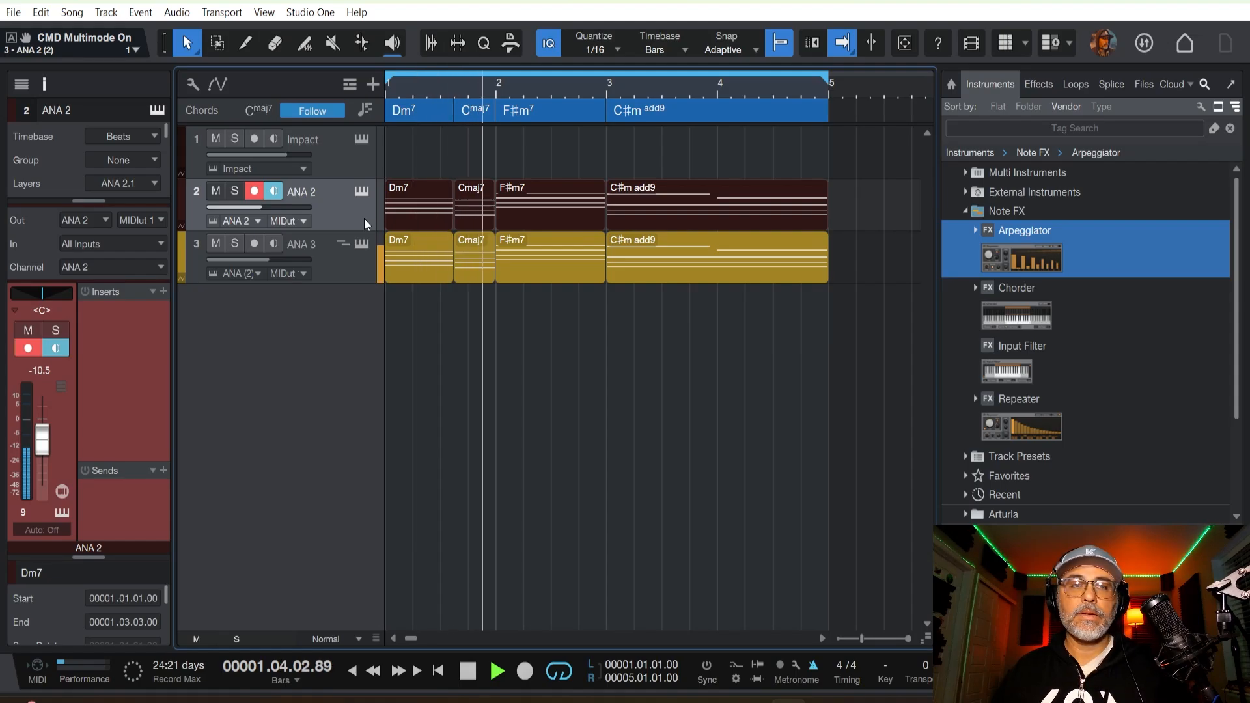
key(a)
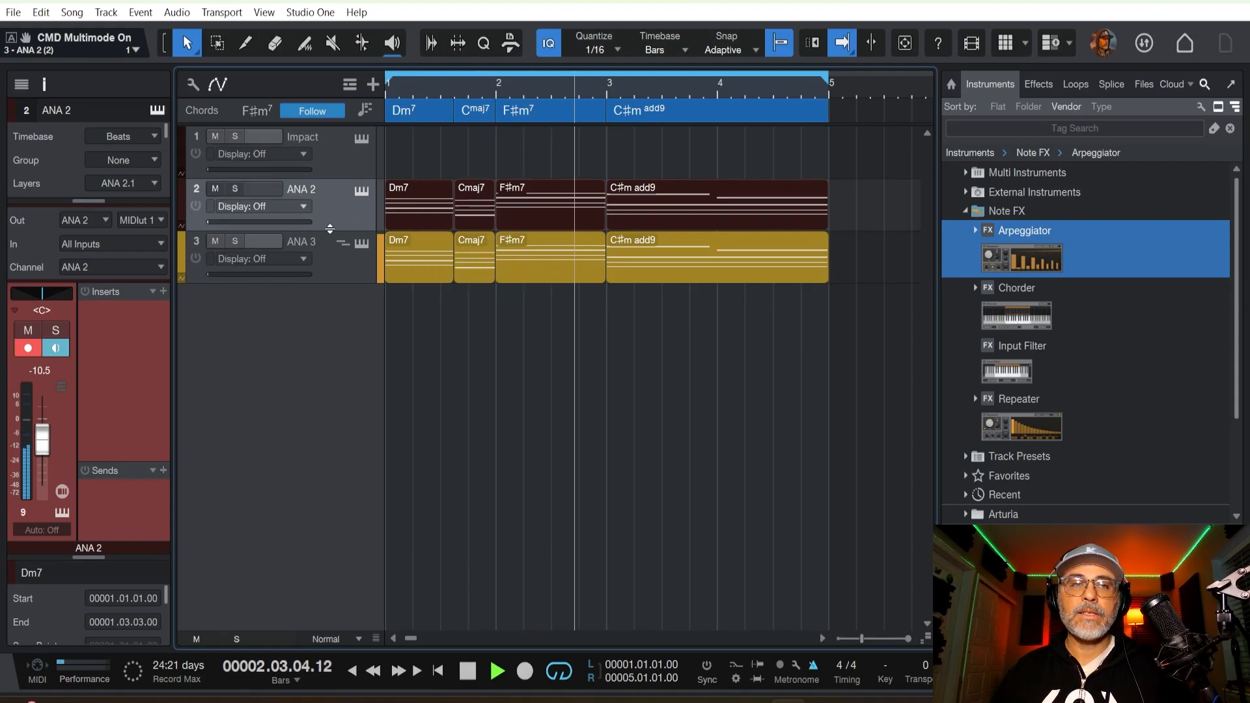
drag(317, 231, 316, 334)
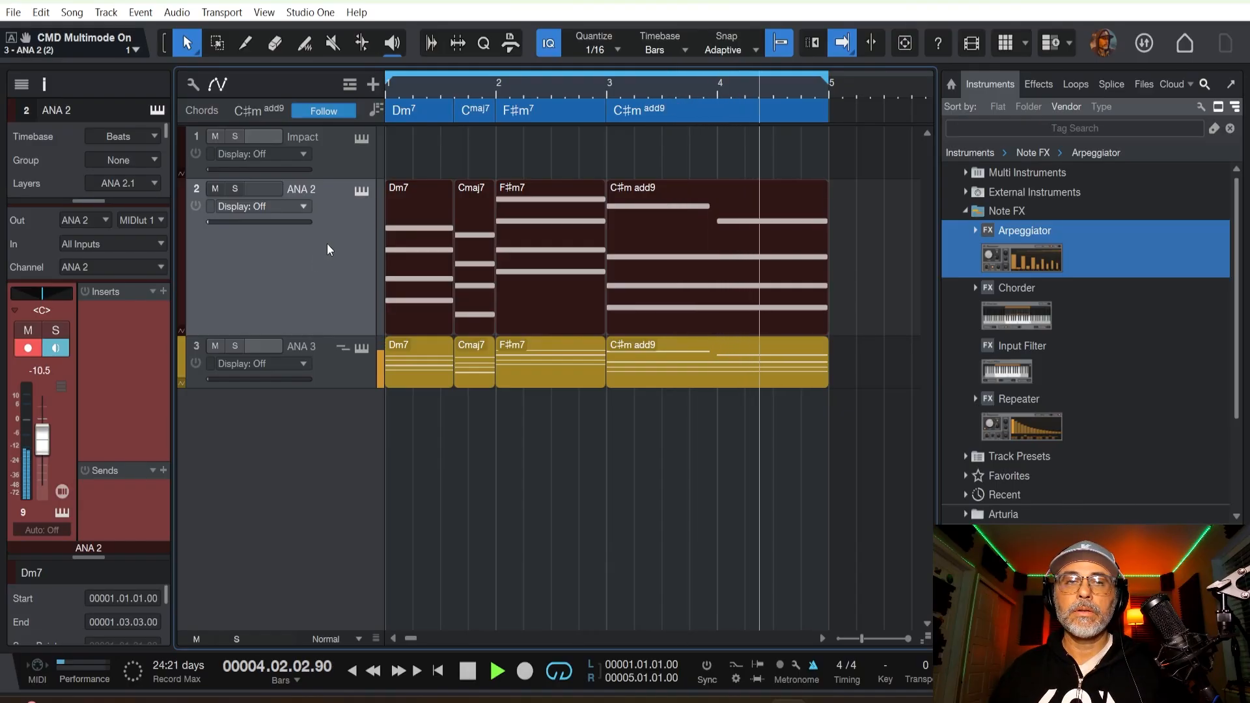
click(362, 191)
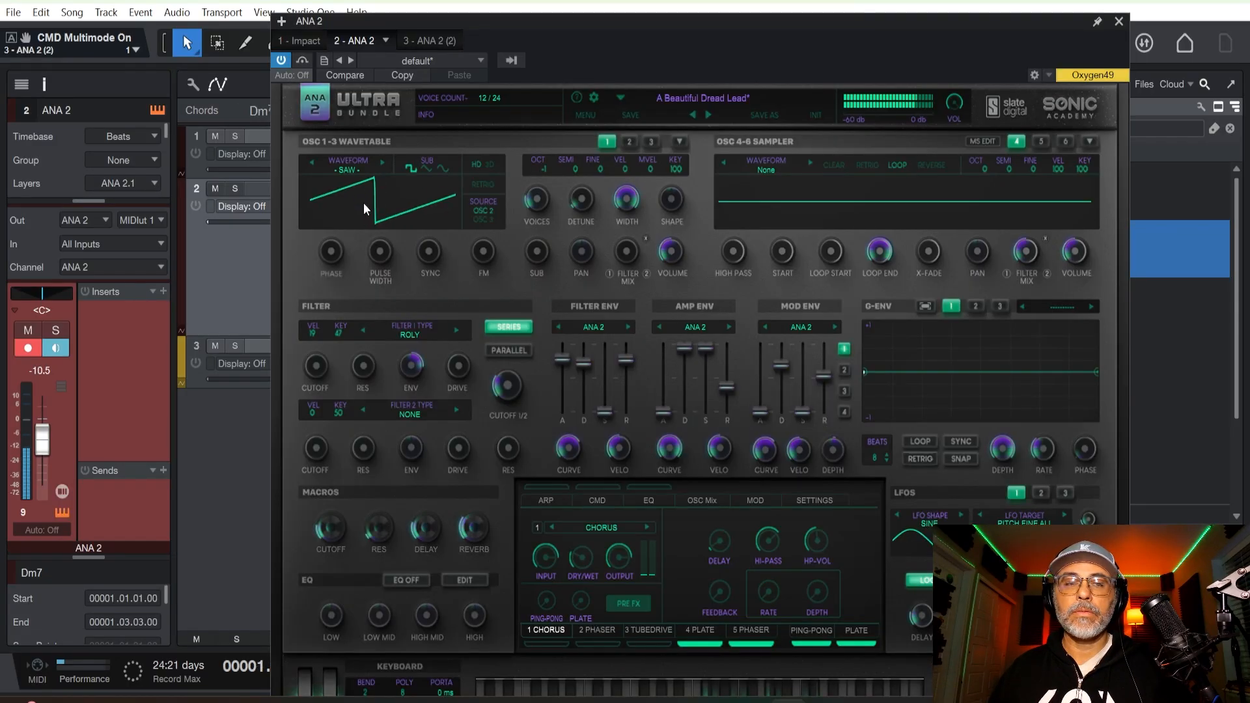
click(1118, 23)
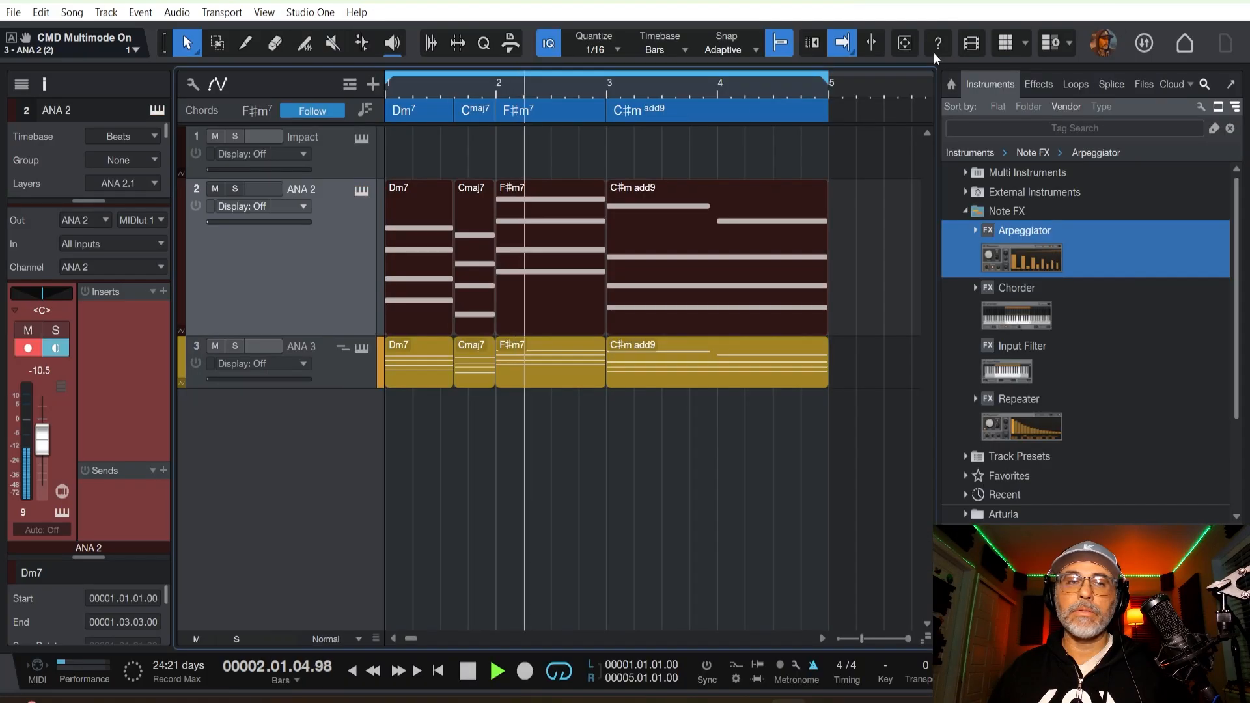
Add the synth's Macro 1 parameter to the ANA 2 track's automation by searching for macro.
click(292, 204)
click(274, 251)
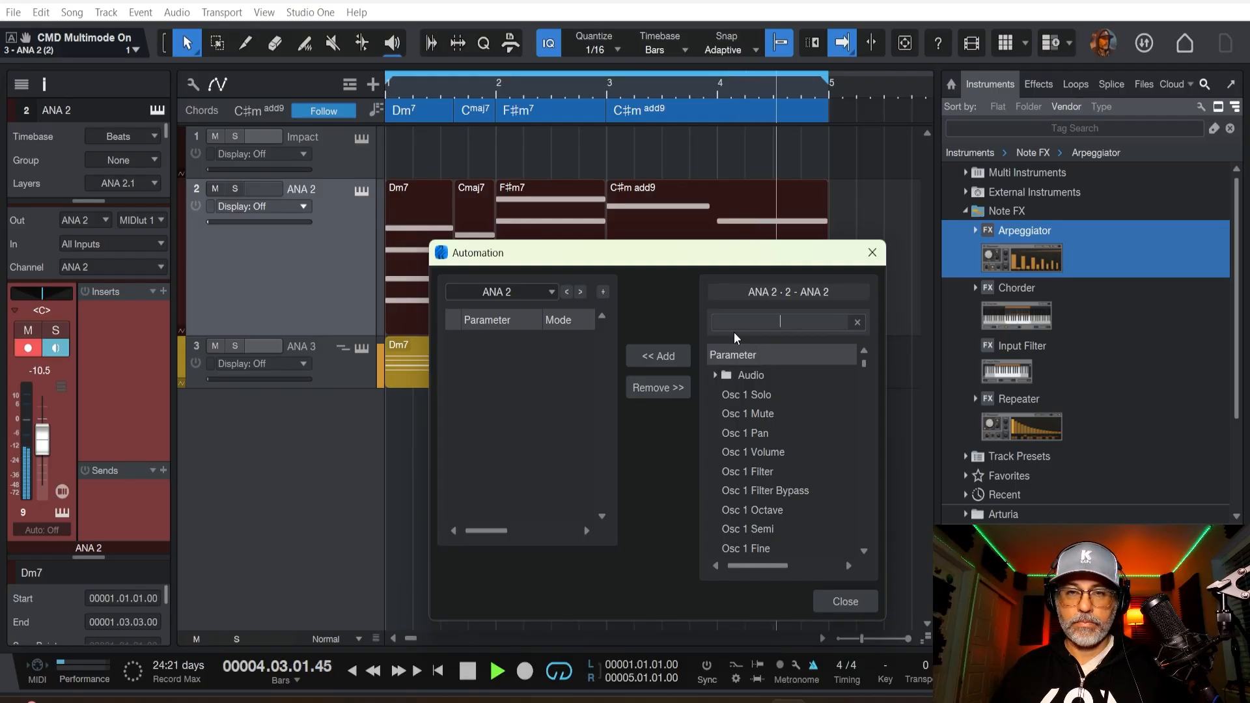
text(macro)
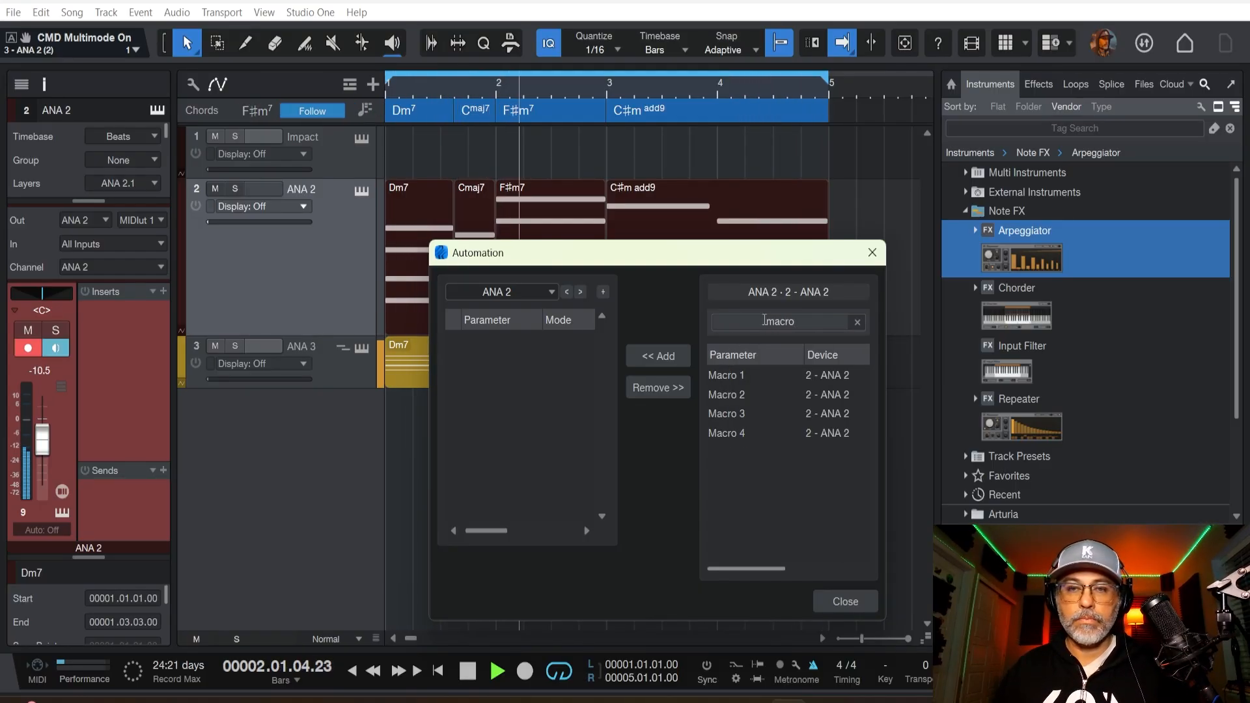
double_click(764, 375)
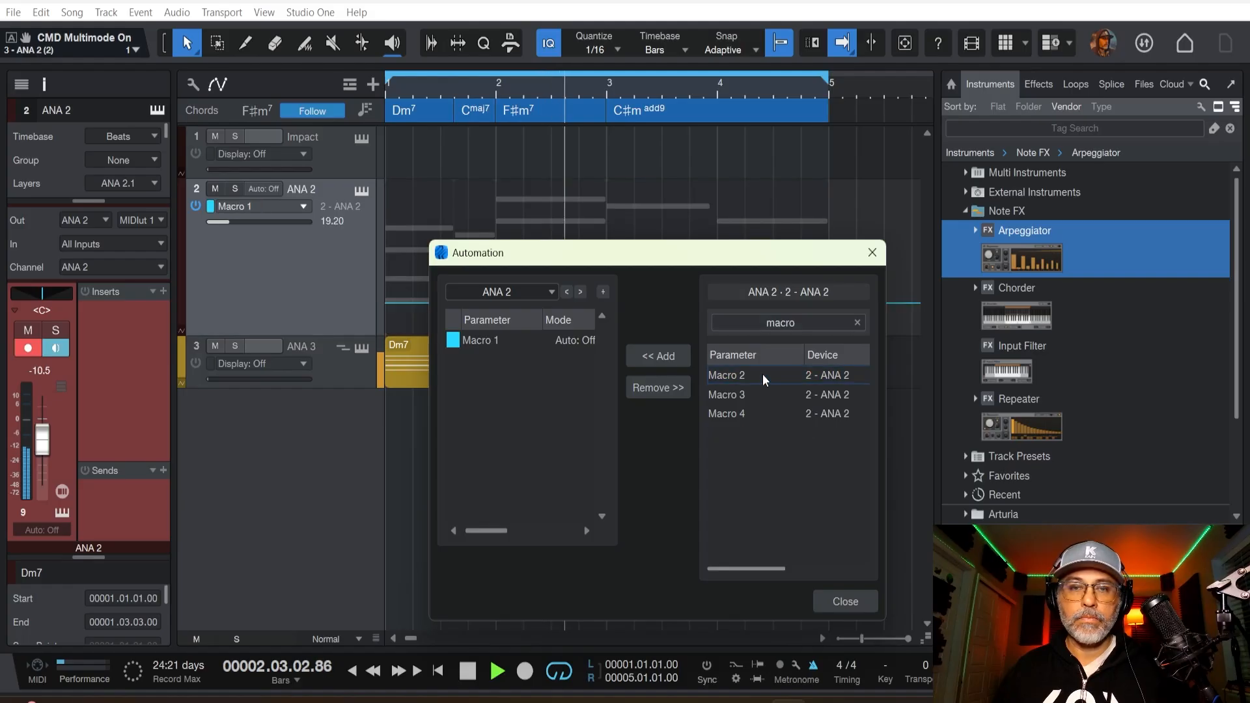
click(834, 594)
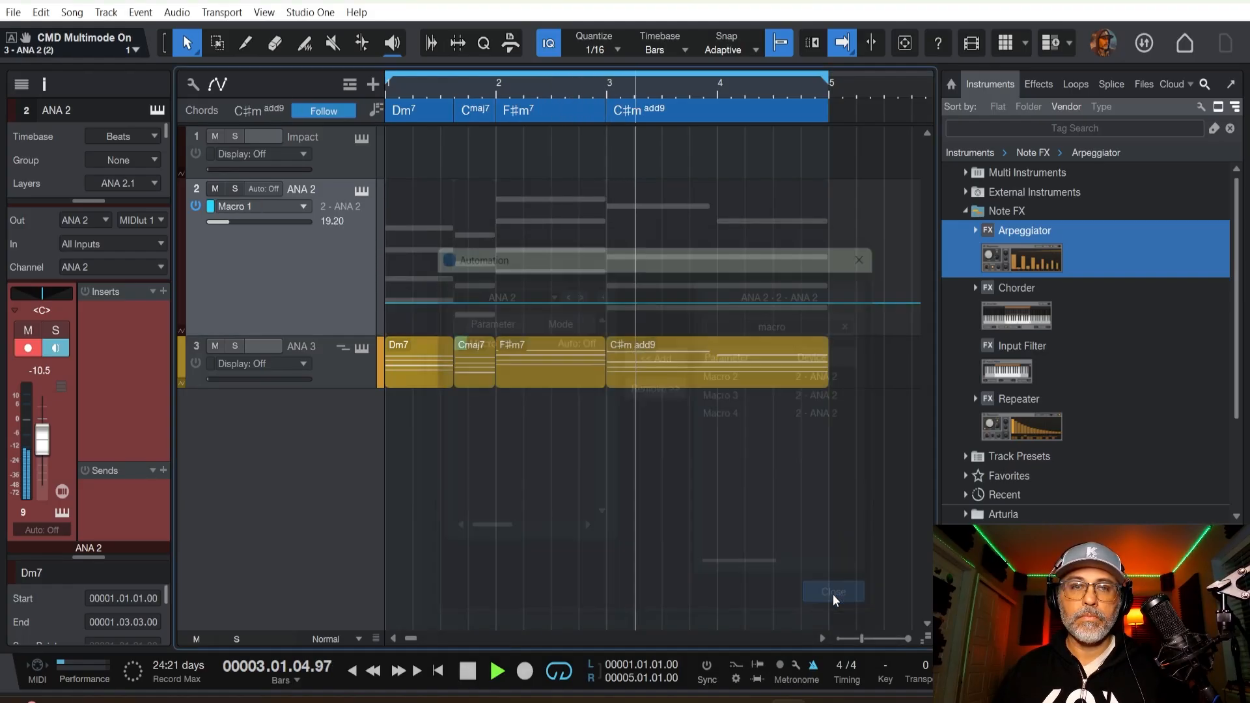
Shape Macro 1 automation rising to about 40 over Dm7, held through Cmaj7, with a second curve rising over F#m7 to about 54.
click(455, 304)
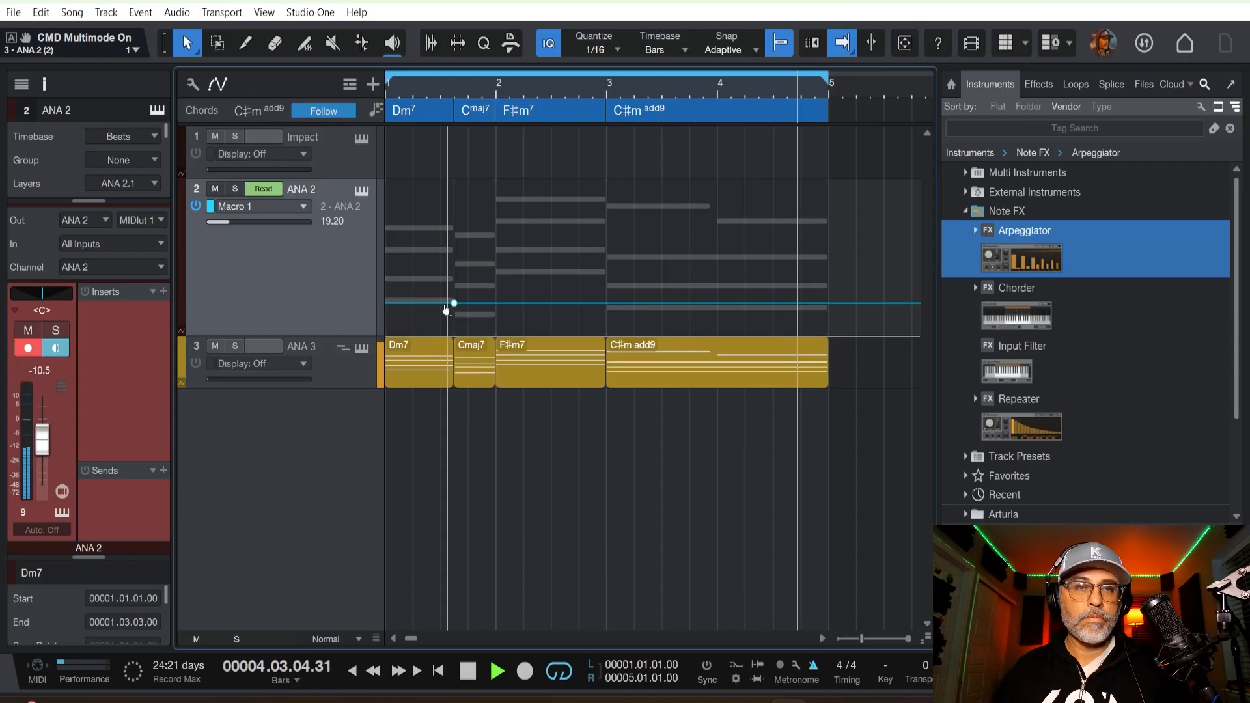
drag(454, 305, 426, 303)
click(496, 273)
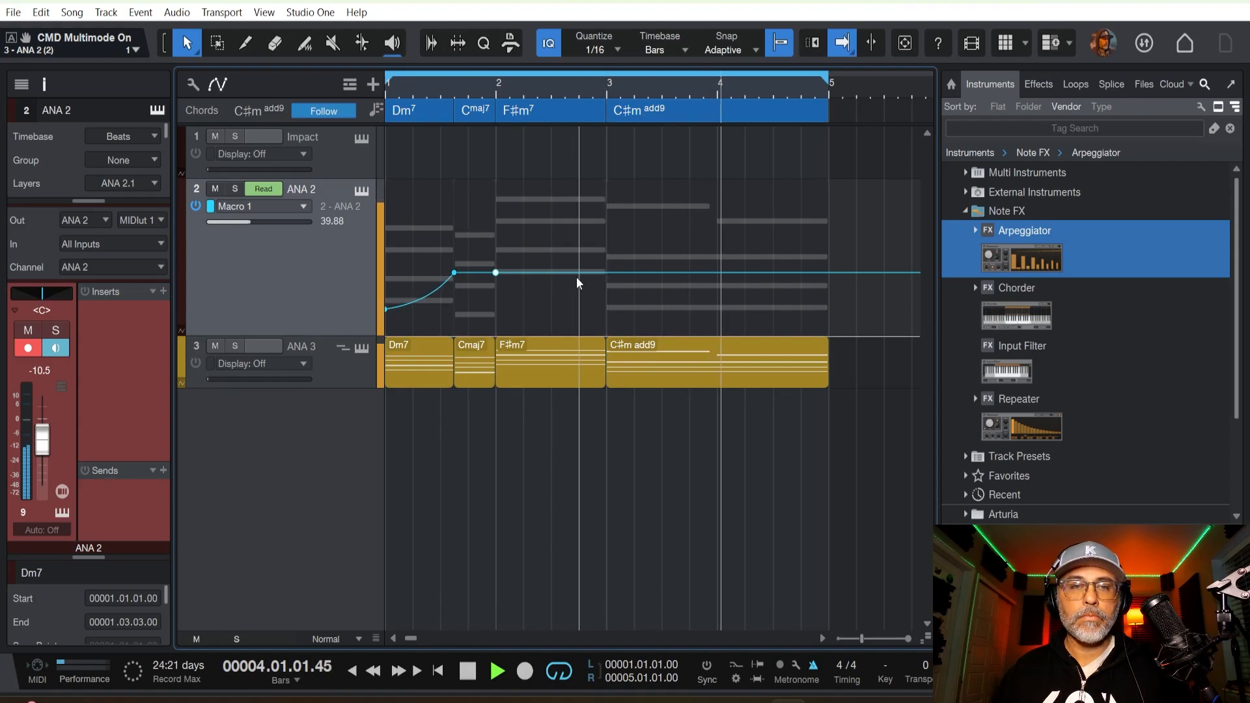
drag(605, 274, 495, 303)
click(517, 274)
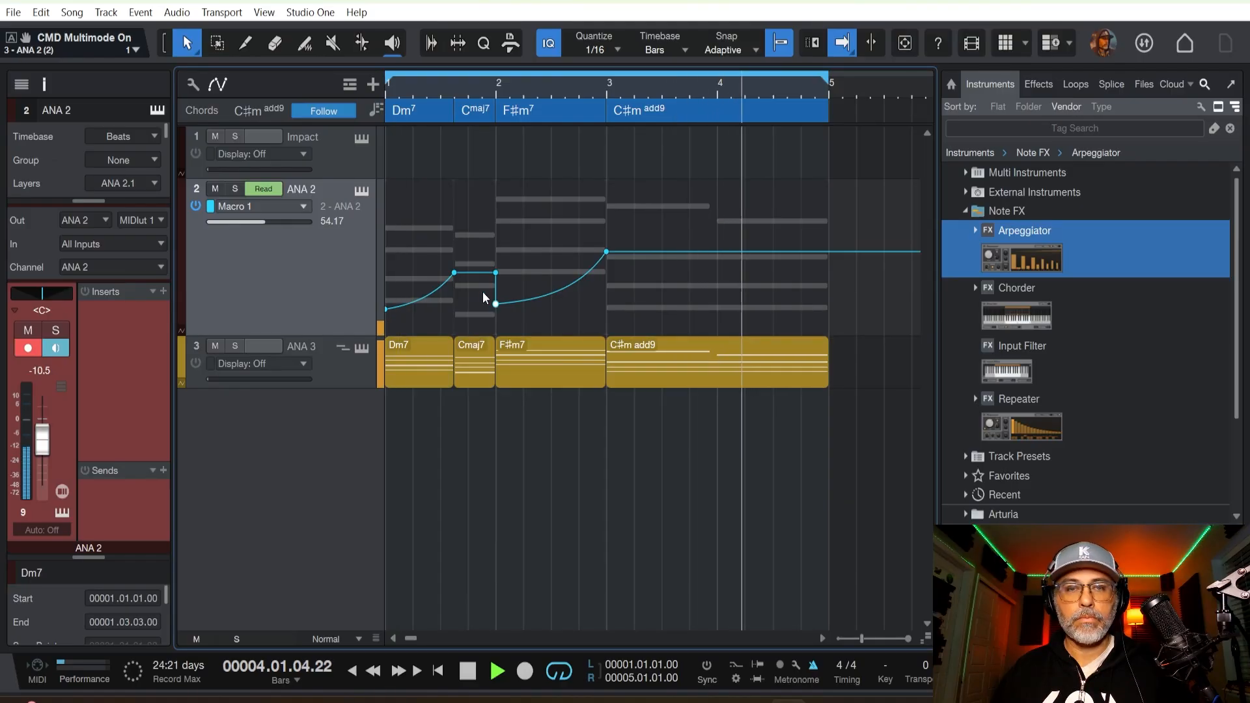
Drop Macro 1 at bar 3 and curve it upward across C#m add9, with a midpoint at bar 4 and the highest point at bar 5.
click(607, 307)
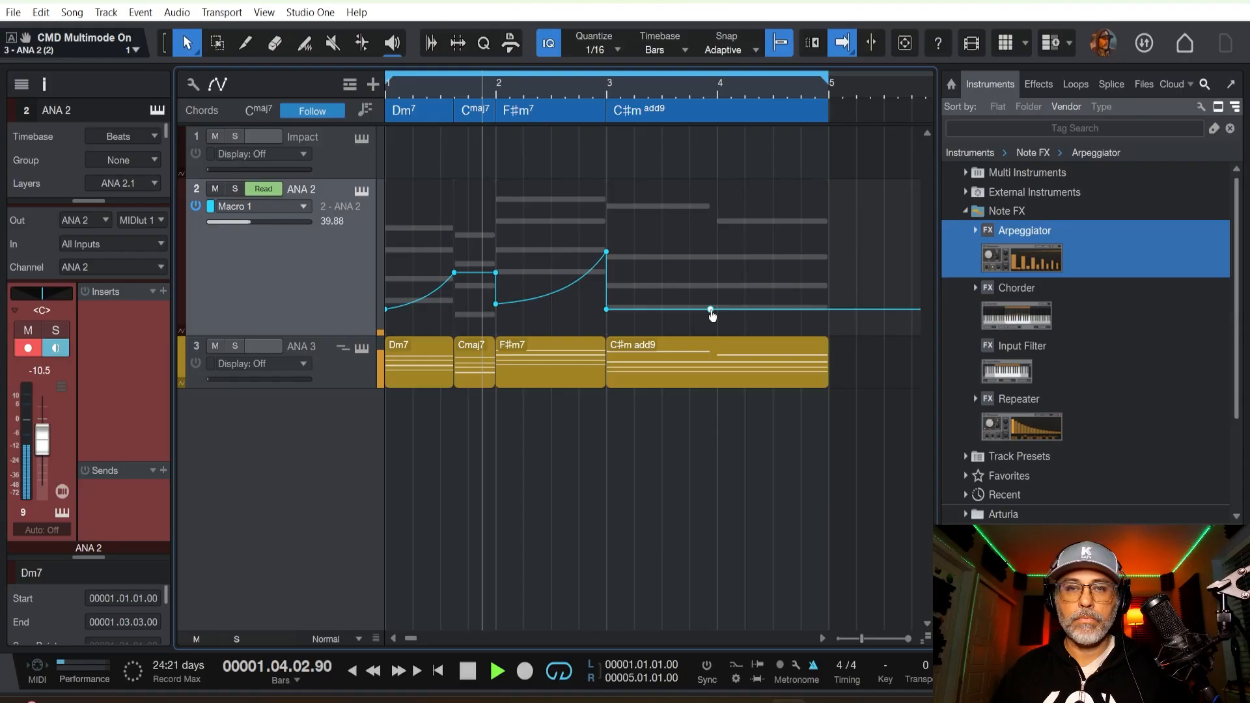
click(759, 301)
drag(760, 304, 828, 230)
drag(721, 272, 724, 291)
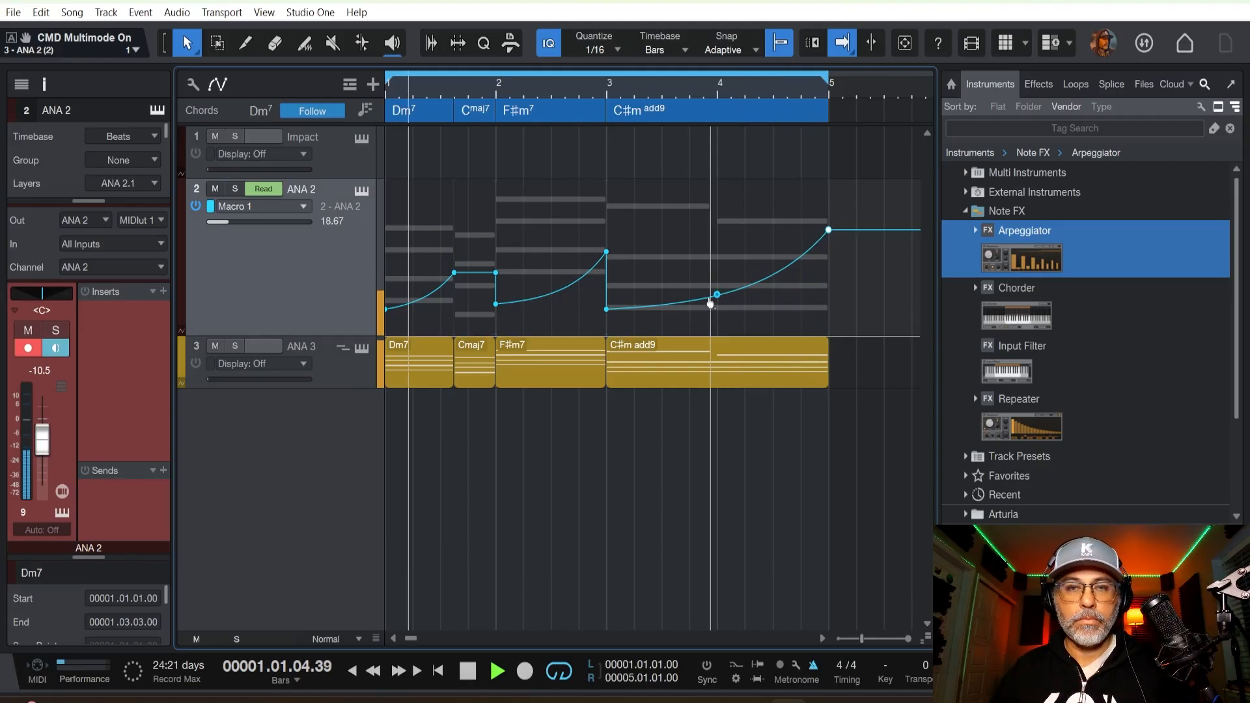
click(710, 301)
drag(709, 301, 716, 256)
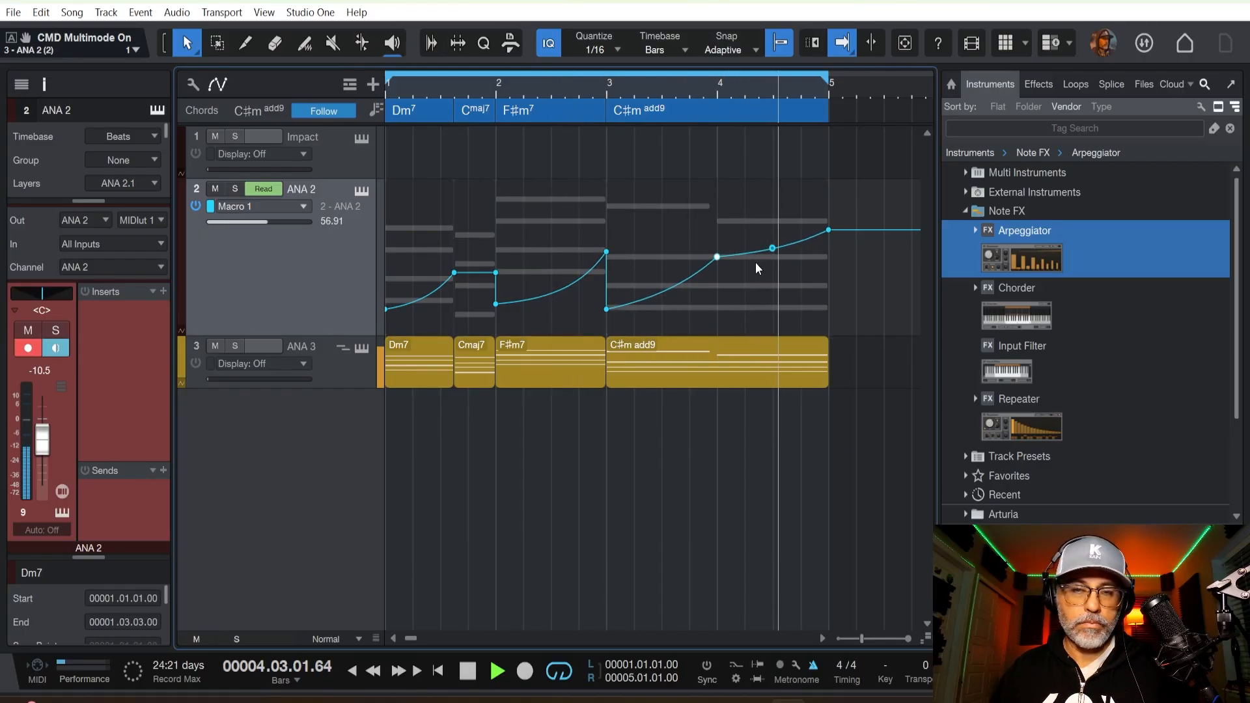
drag(828, 230, 829, 220)
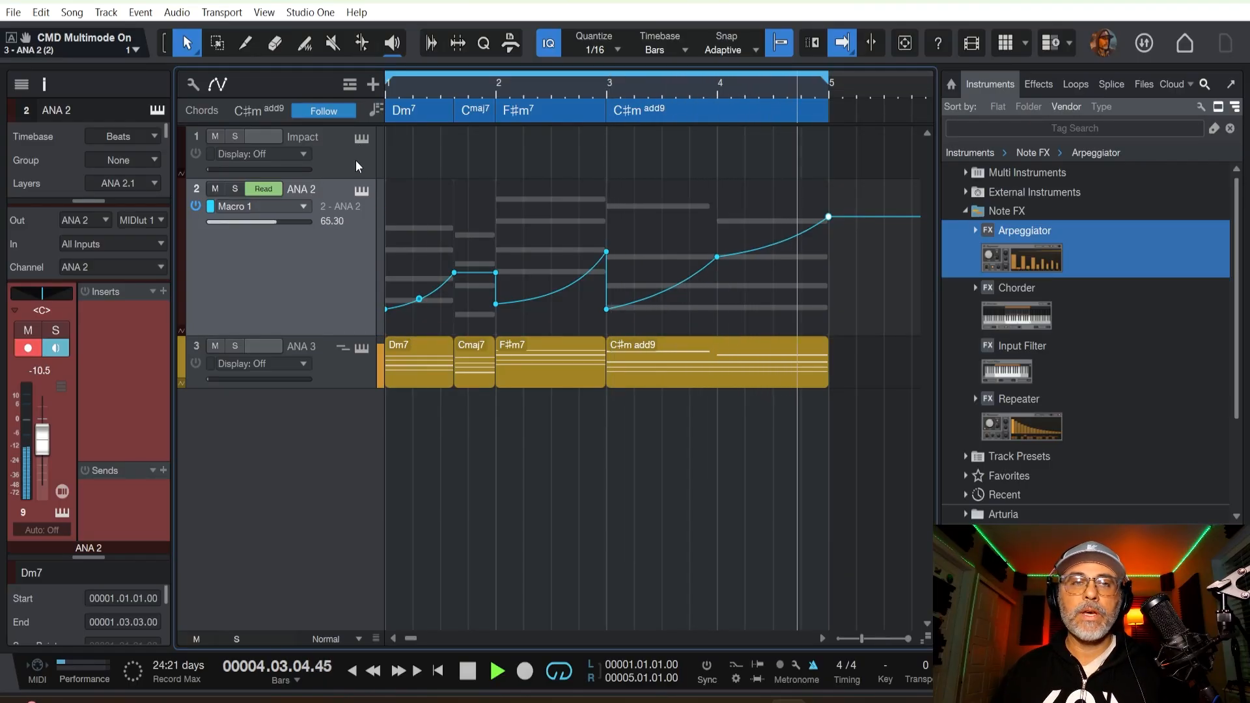
Restart loop playback and load the Atmospheric Tech kit in the Impact drum instrument.
key(space)
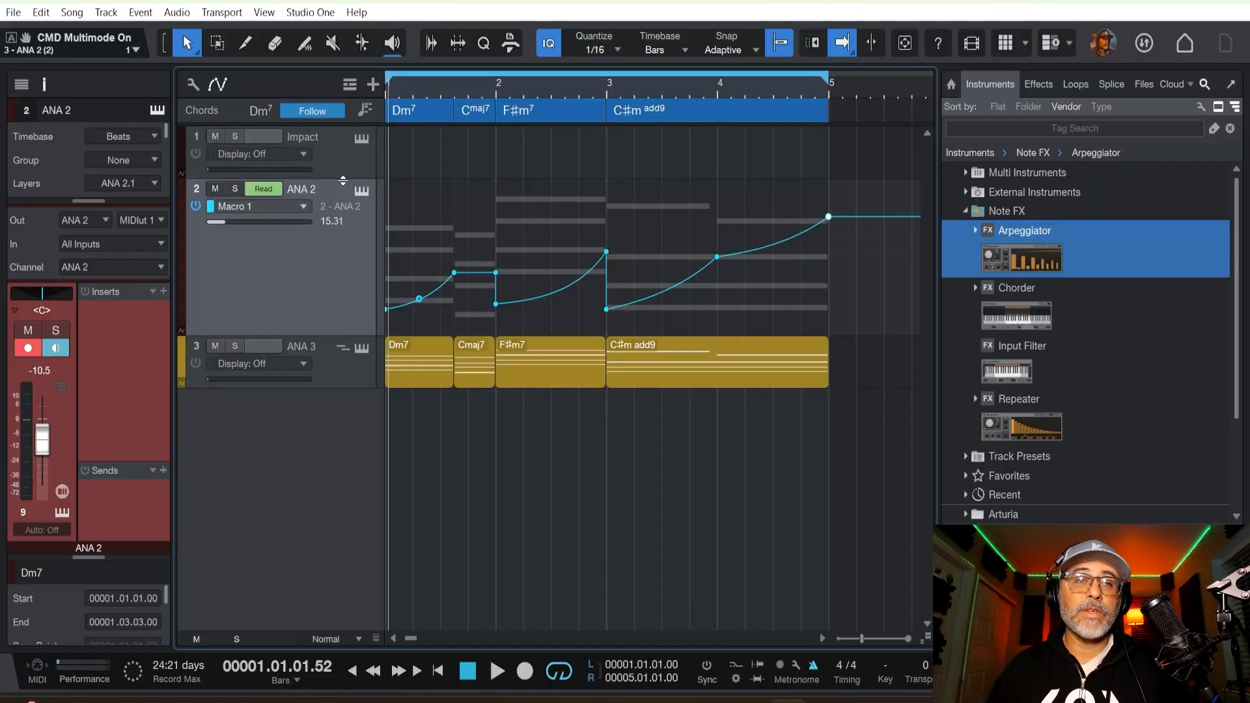
key(space)
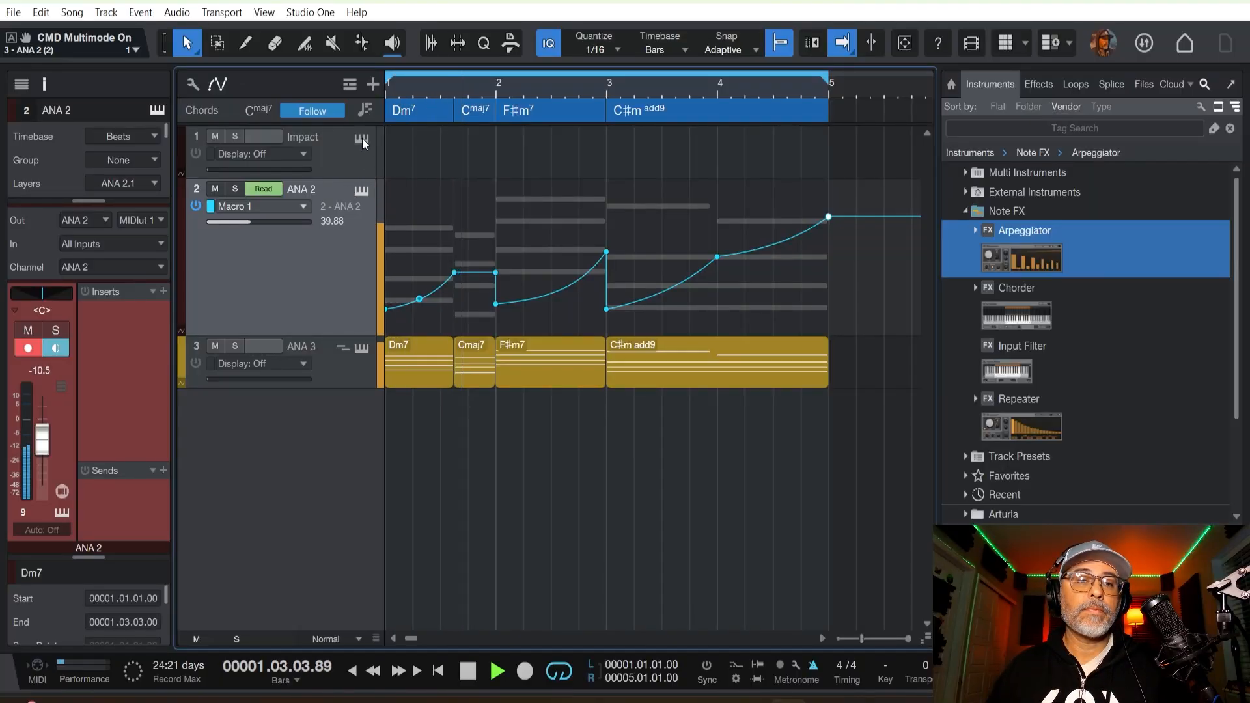
click(362, 139)
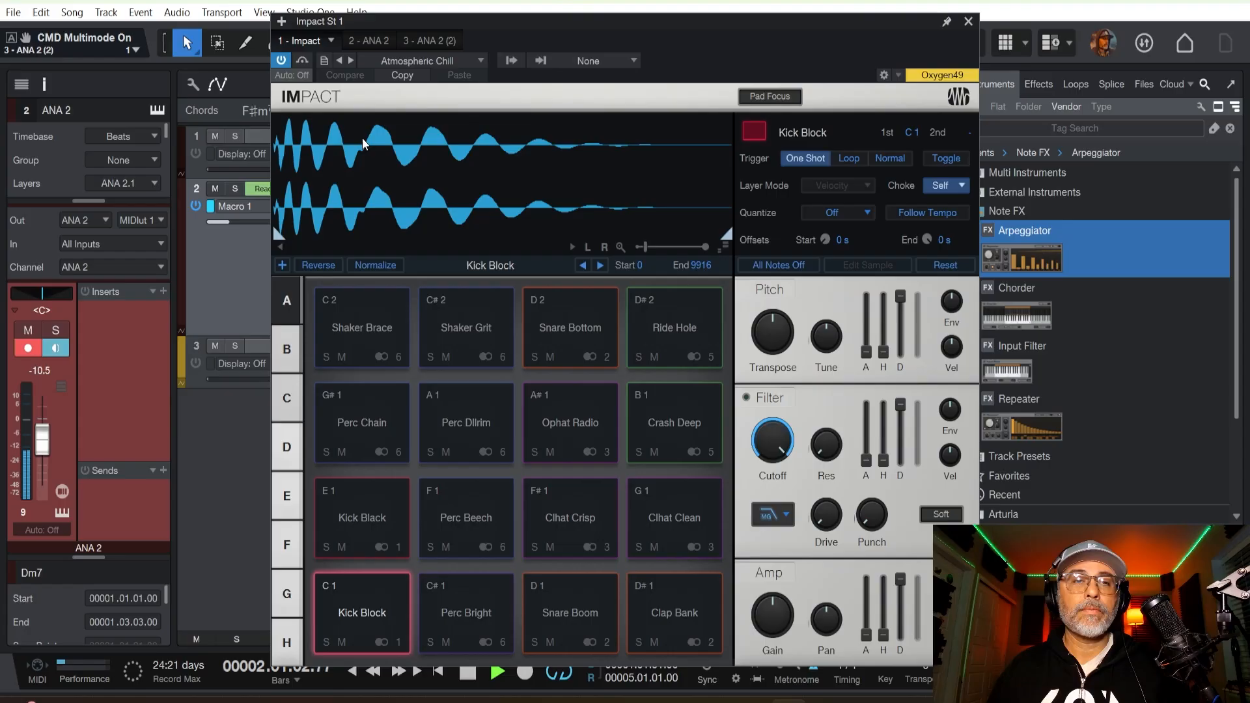
click(435, 60)
click(443, 158)
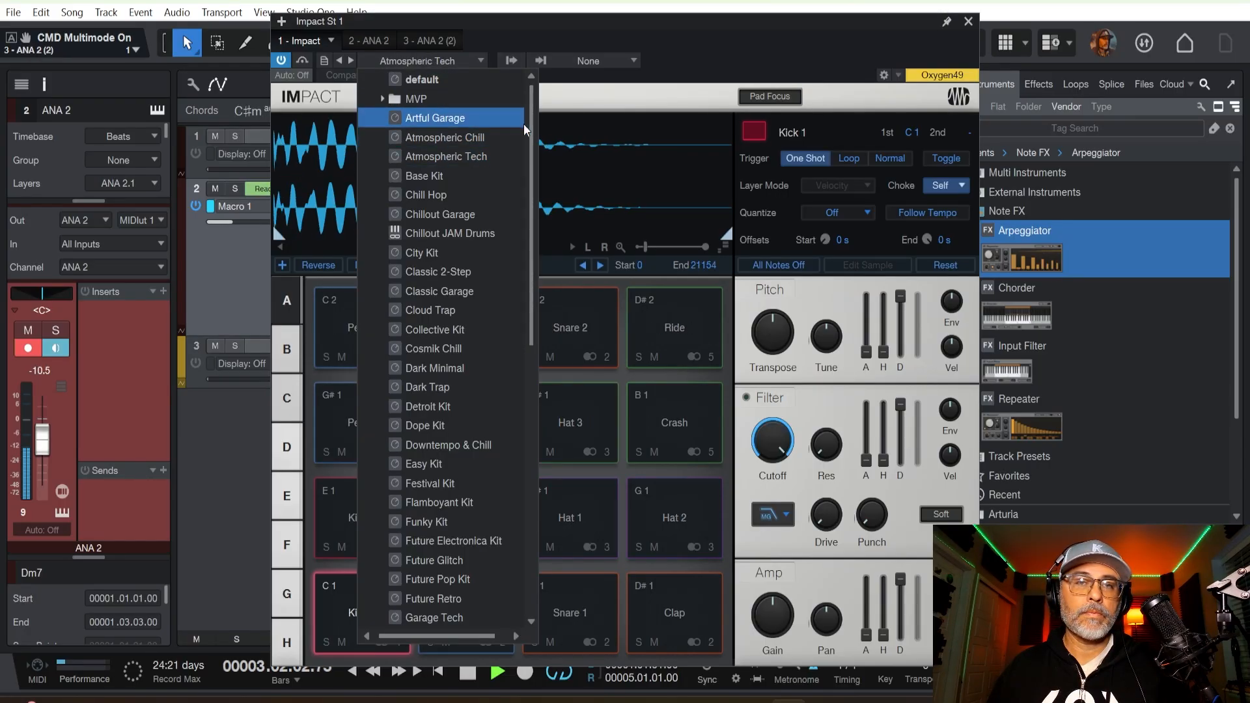
click(867, 31)
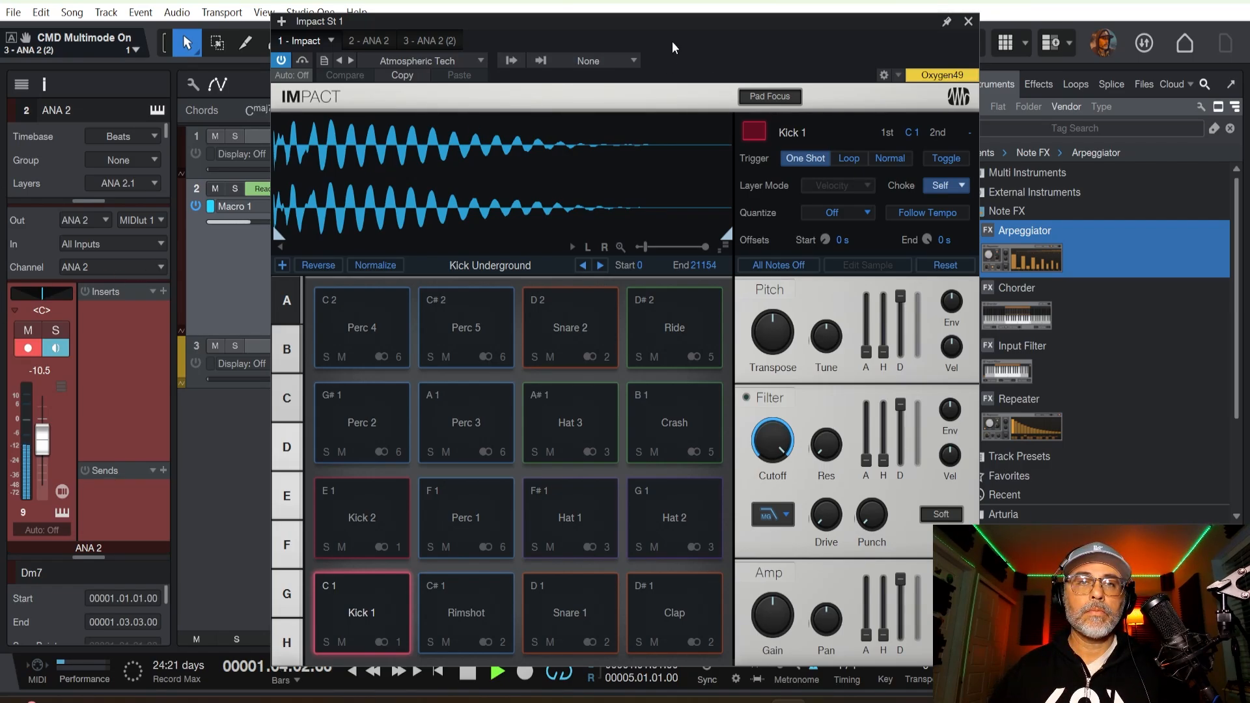
Select the Impact track, hide the automation lanes, close the drum instrument's window, and stop playback.
drag(673, 47, 866, 46)
click(340, 164)
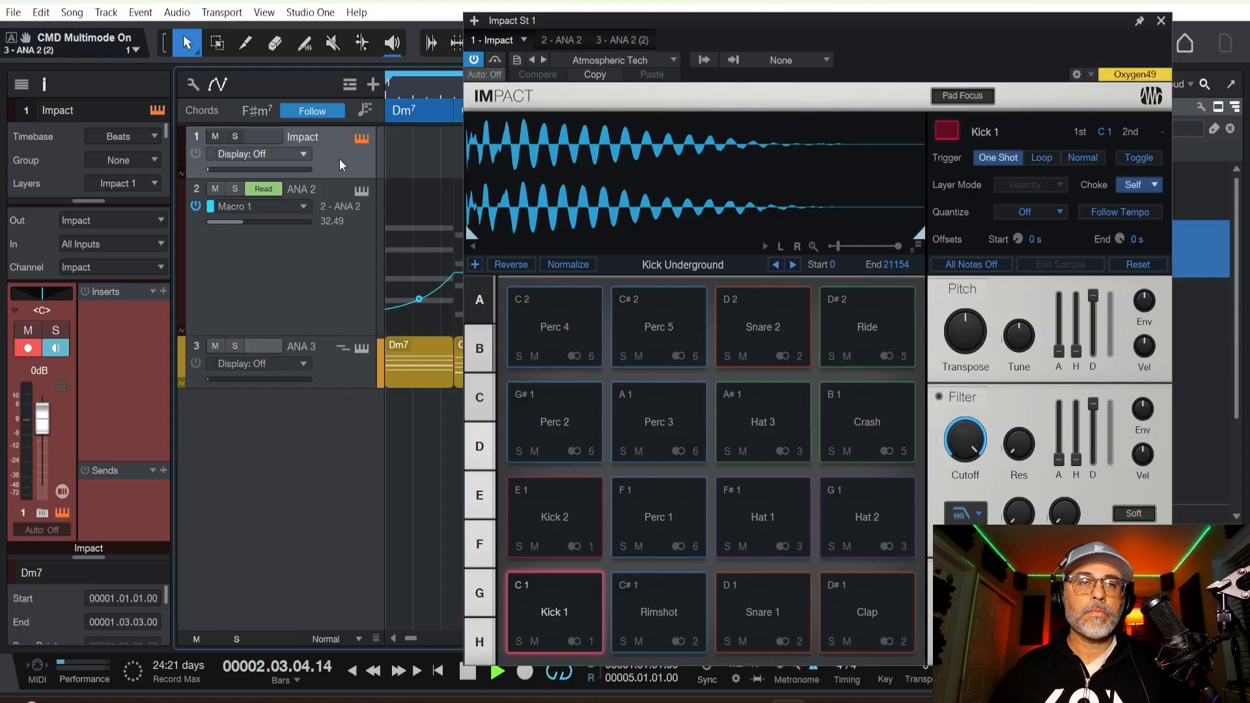
key(a)
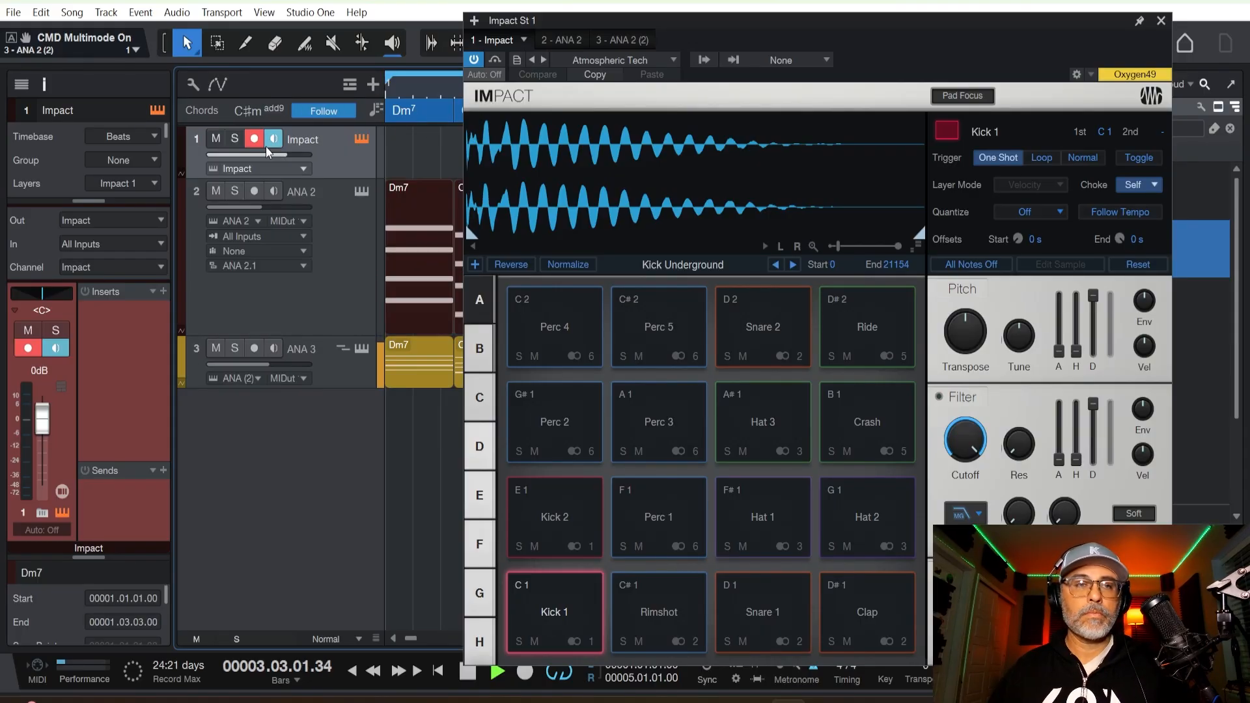
drag(631, 22, 419, 292)
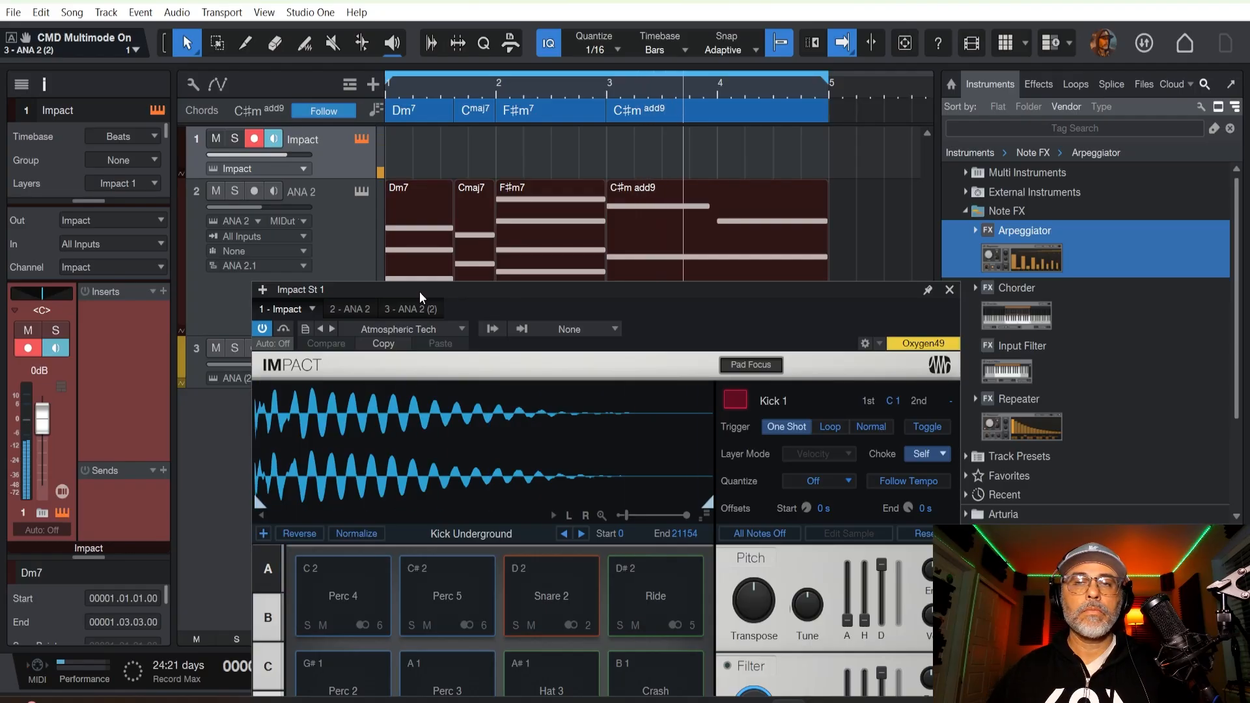
click(949, 290)
key(space)
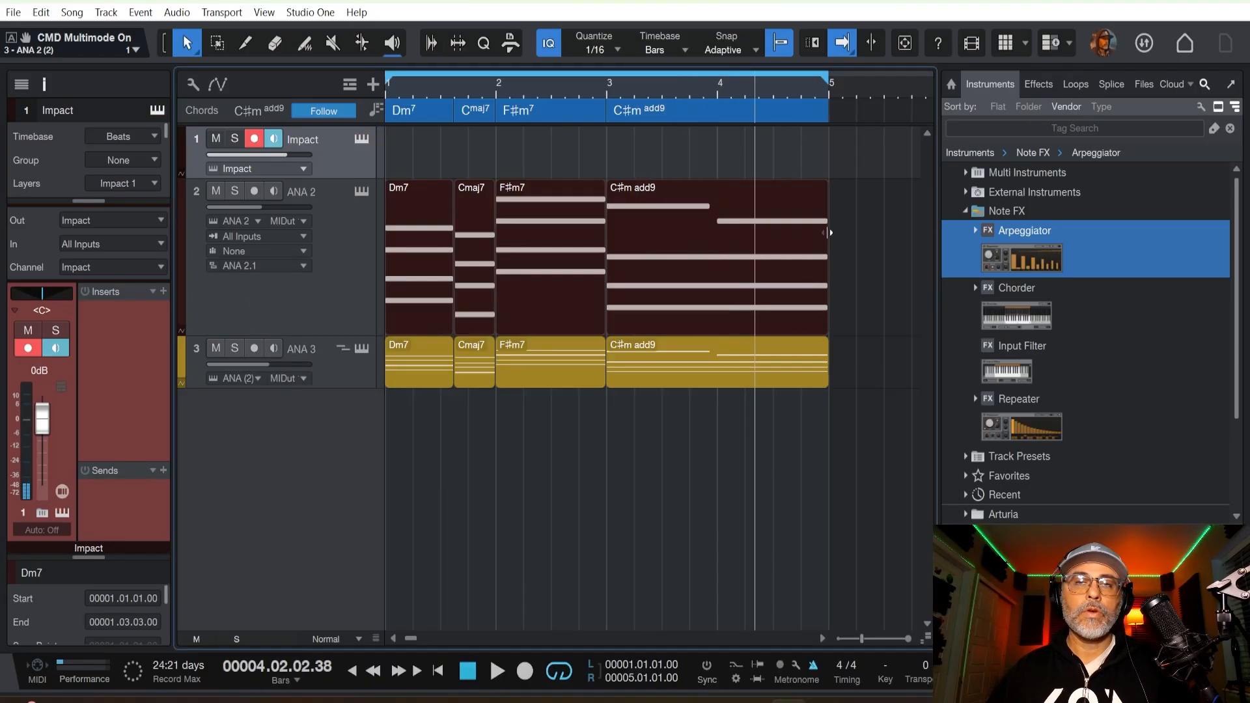
Duplicate all chord events on the ANA 2 and ANA 3 tracks twice, extending them to bar 13.
drag(873, 186, 412, 370)
key(d)
key(d)
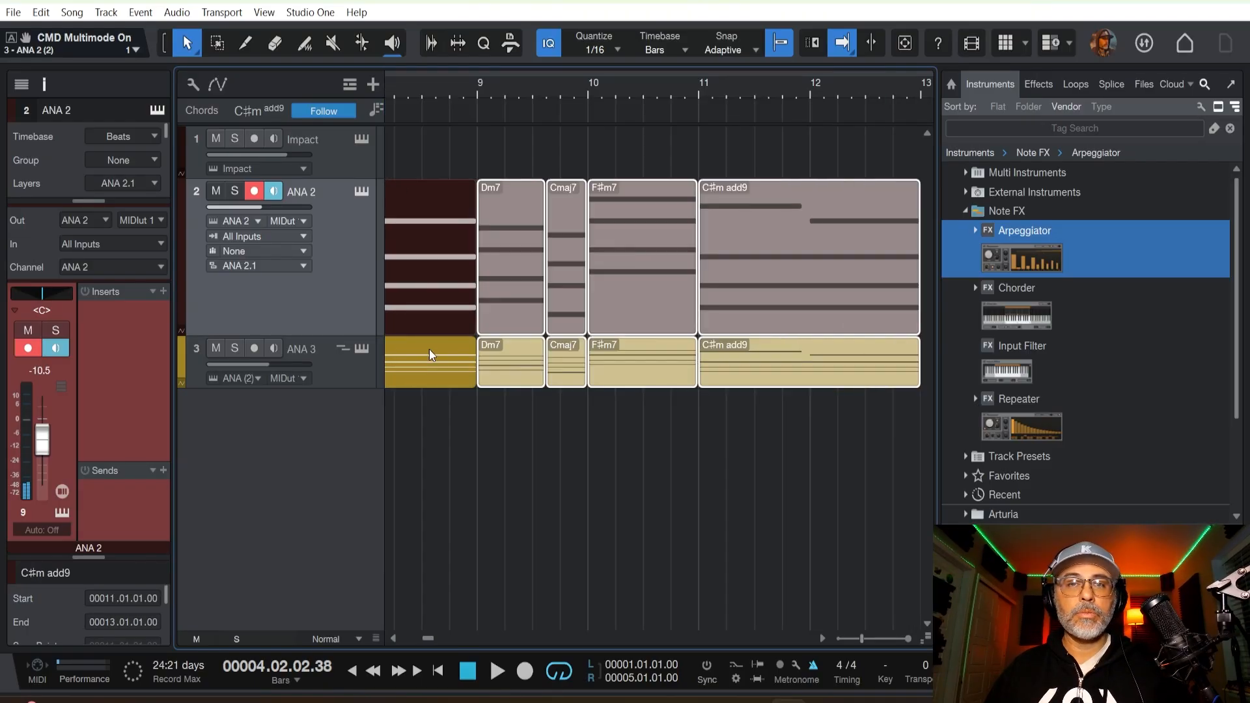
Duplicate the selected chord events on ANA 2 and ANA 3 to bar 17 and extend the loop range to match.
scroll(585, 90, down, 5)
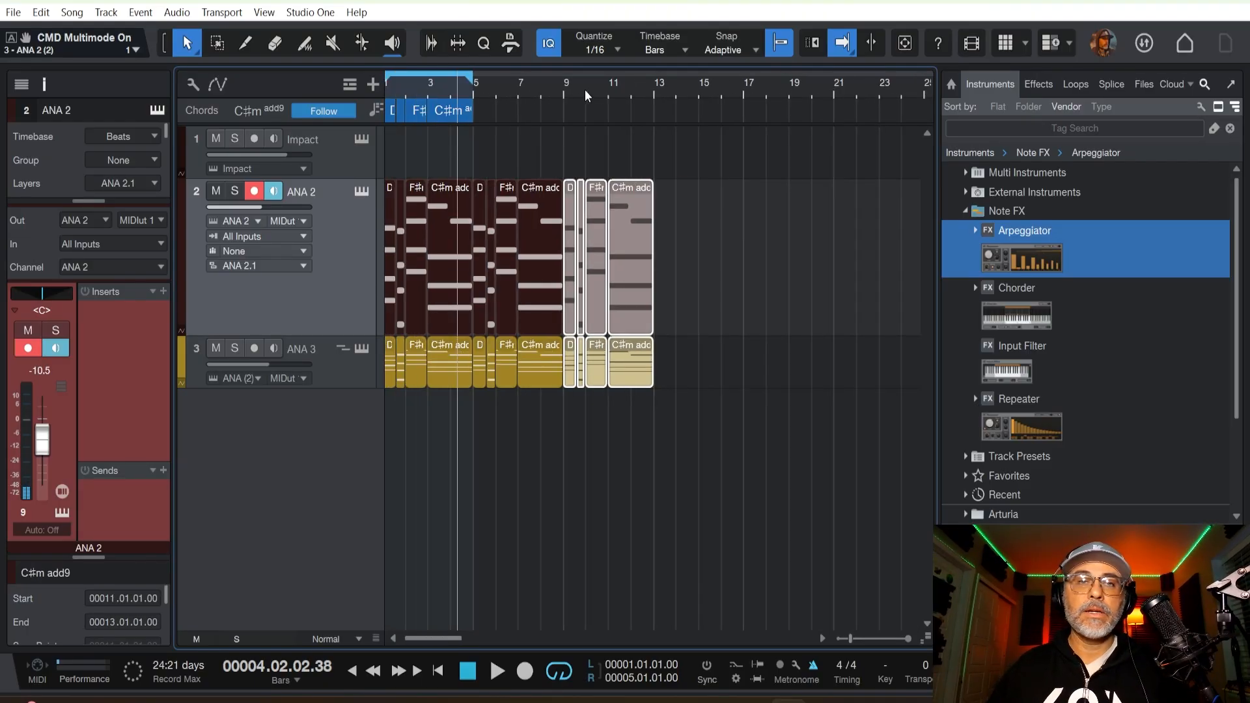
key(d)
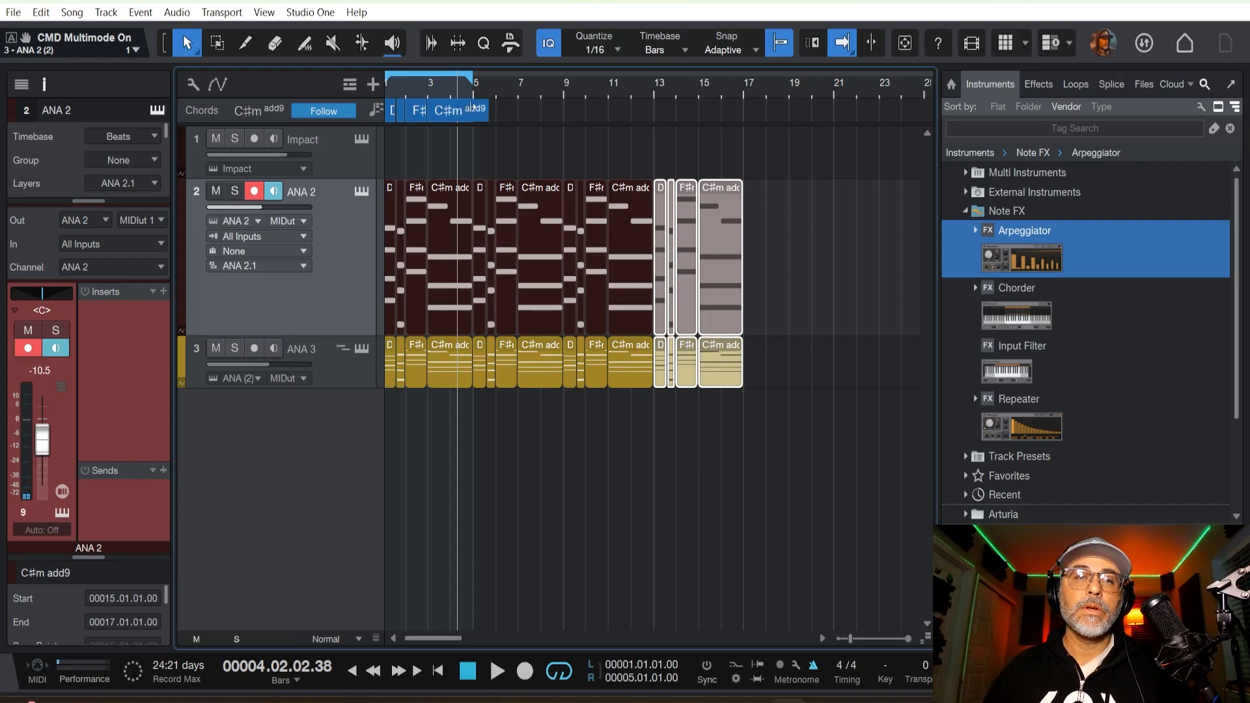
drag(475, 81, 746, 103)
key(Home)
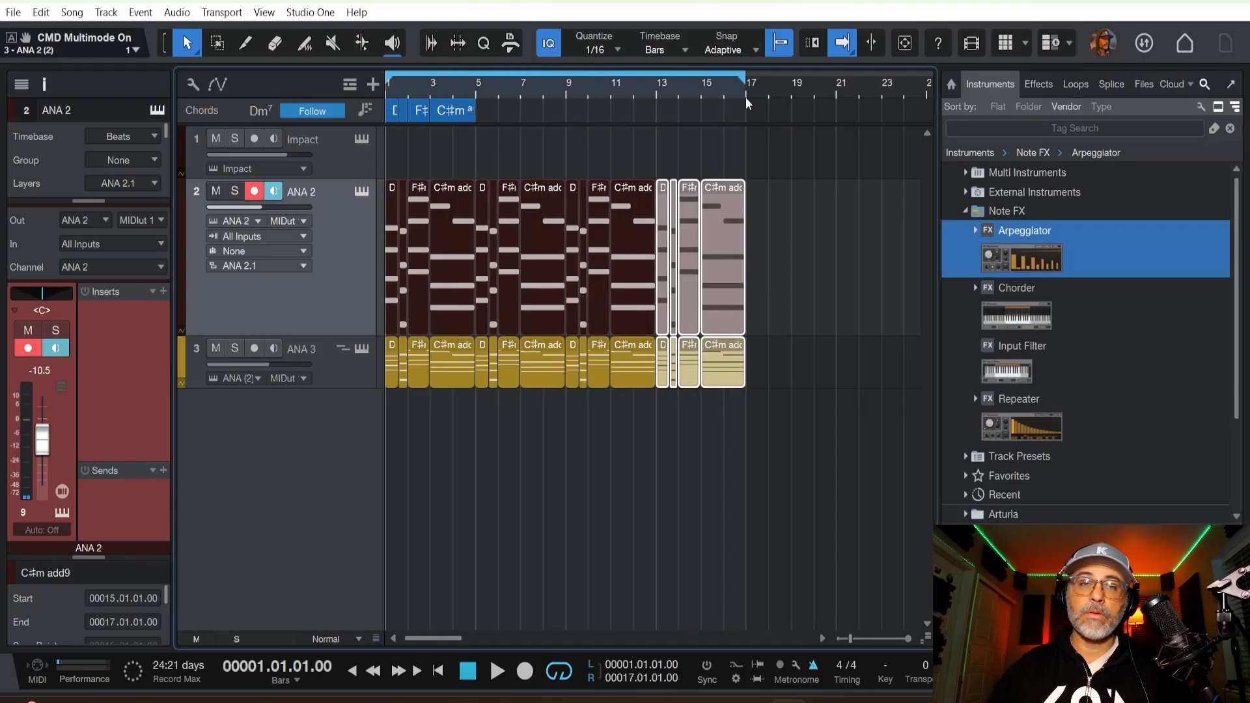
Record a drum part on the Impact track across the whole loop and trim the event's start to bar 5.
click(342, 156)
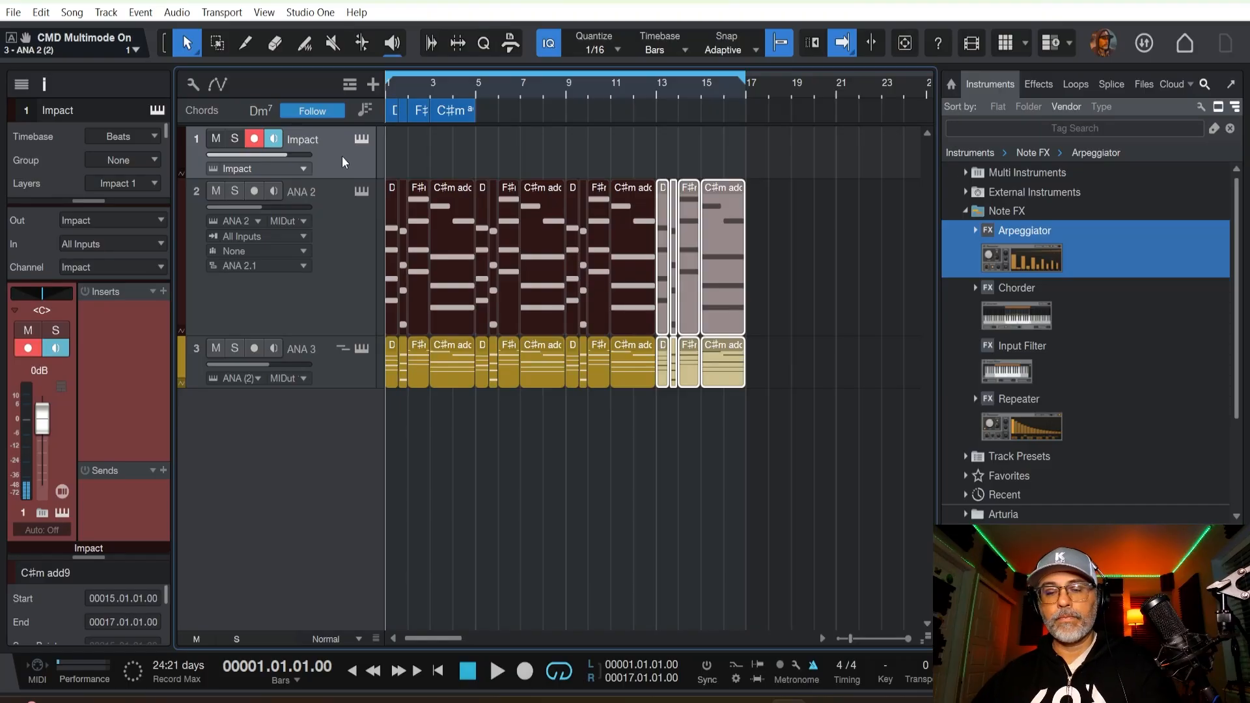
key(KP_Multiply)
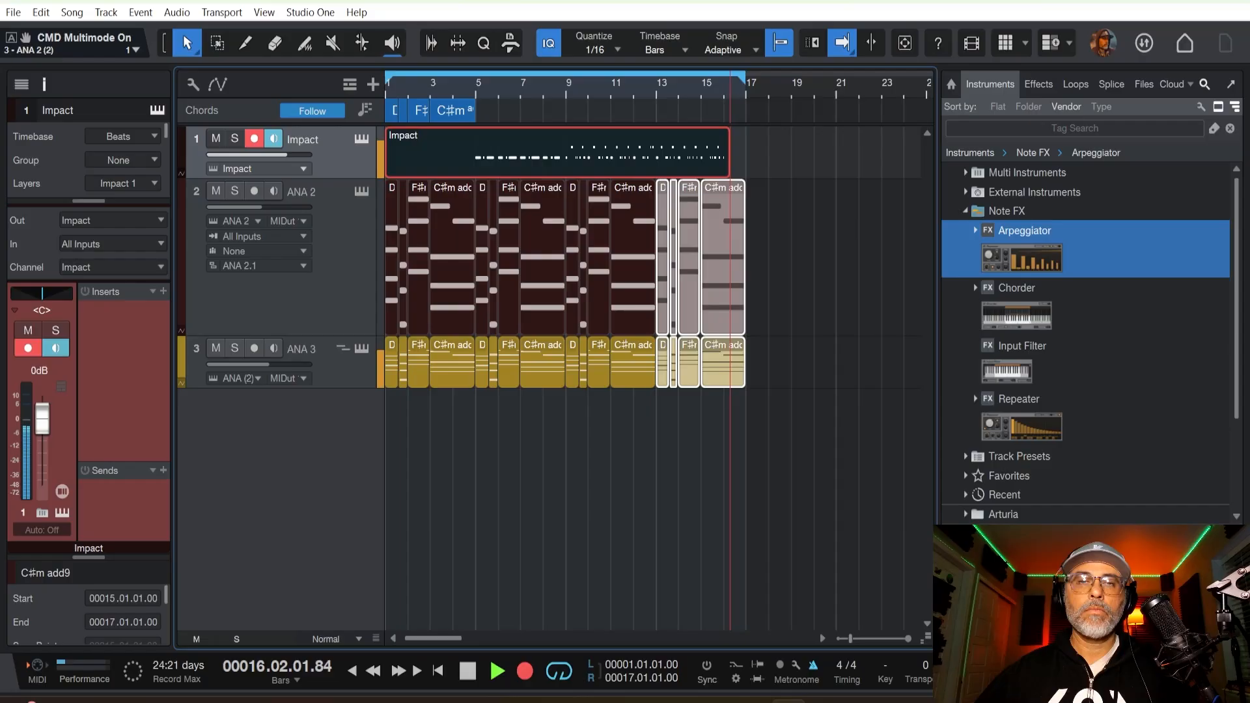
key(space)
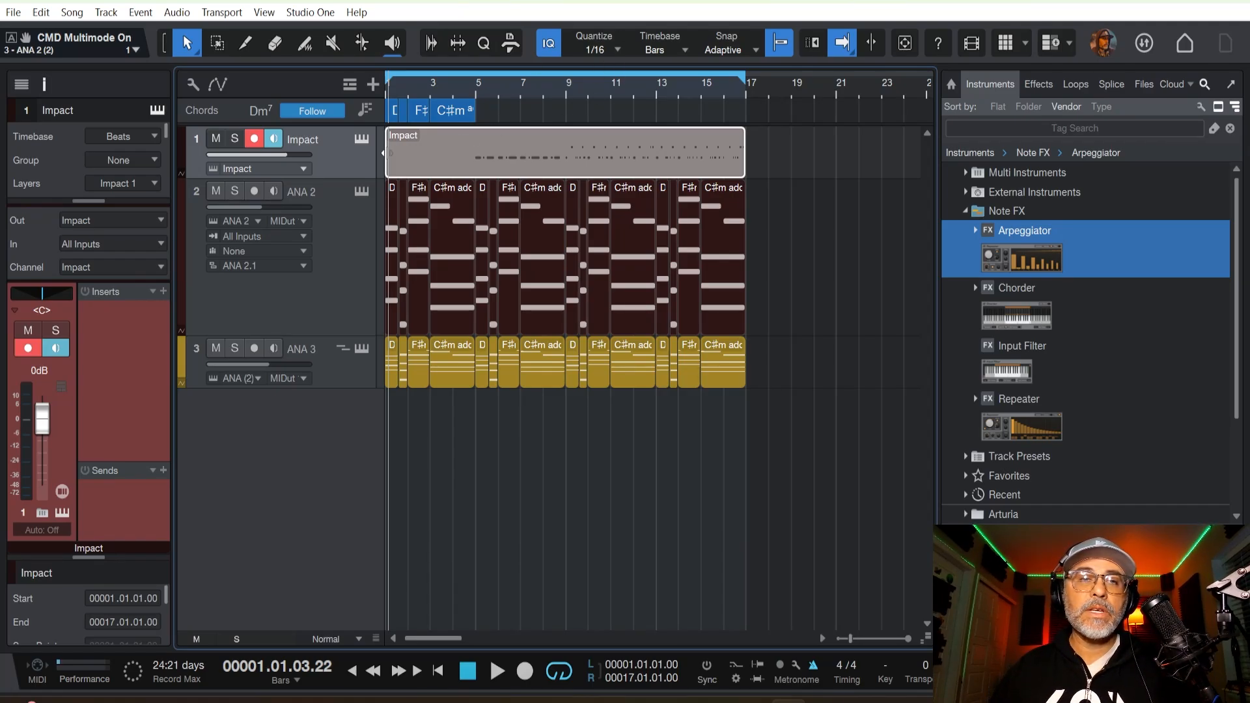
drag(390, 152, 473, 144)
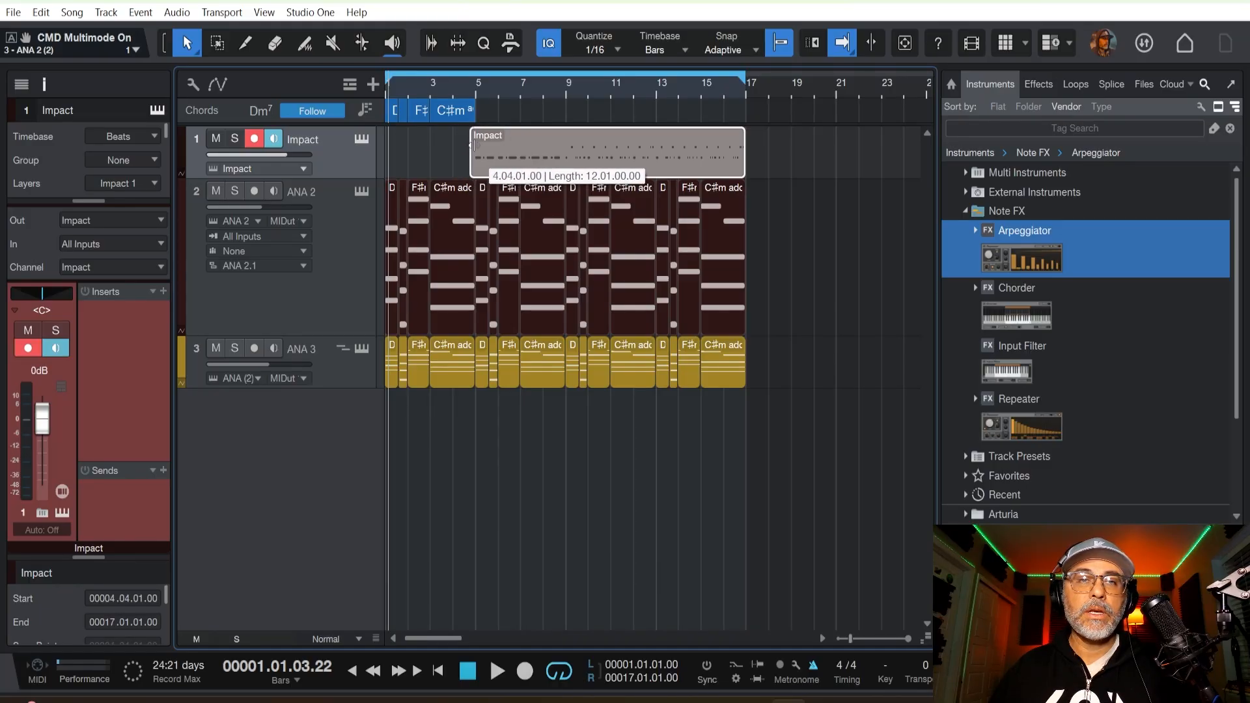
drag(473, 145, 475, 145)
Play back the recorded drums with the chords and check the Impact kit's pads in the instrument window.
key(space)
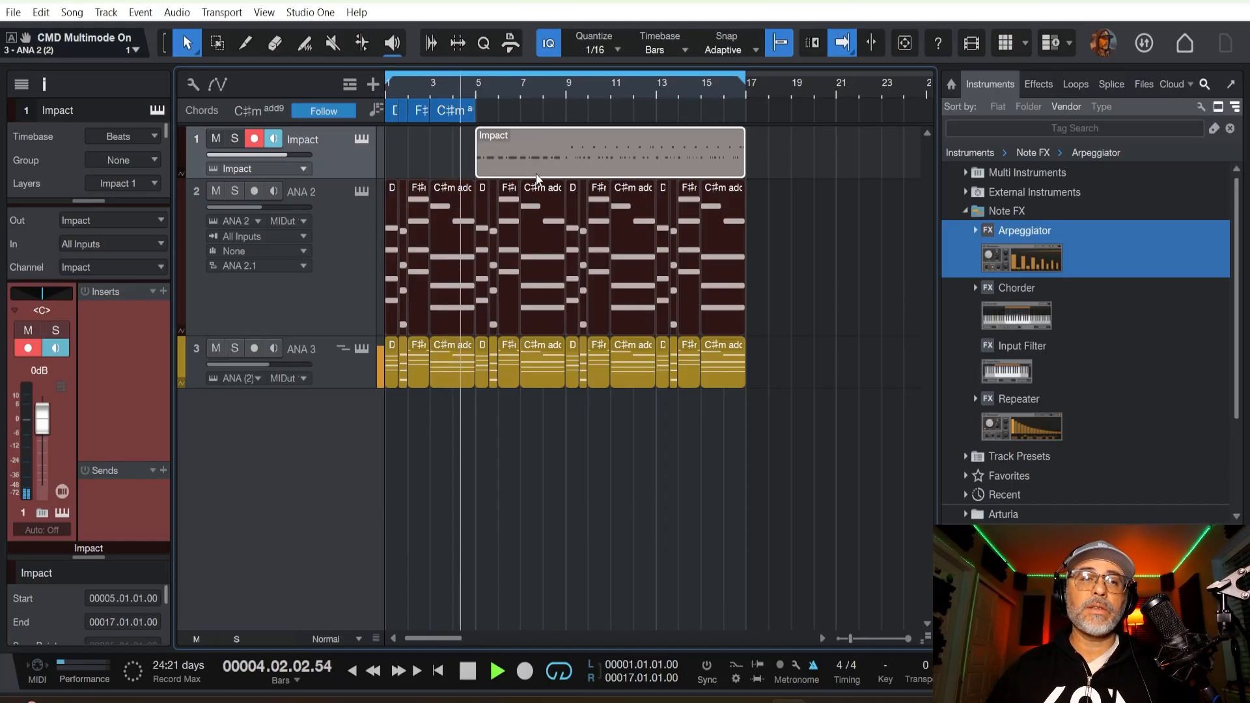
click(363, 139)
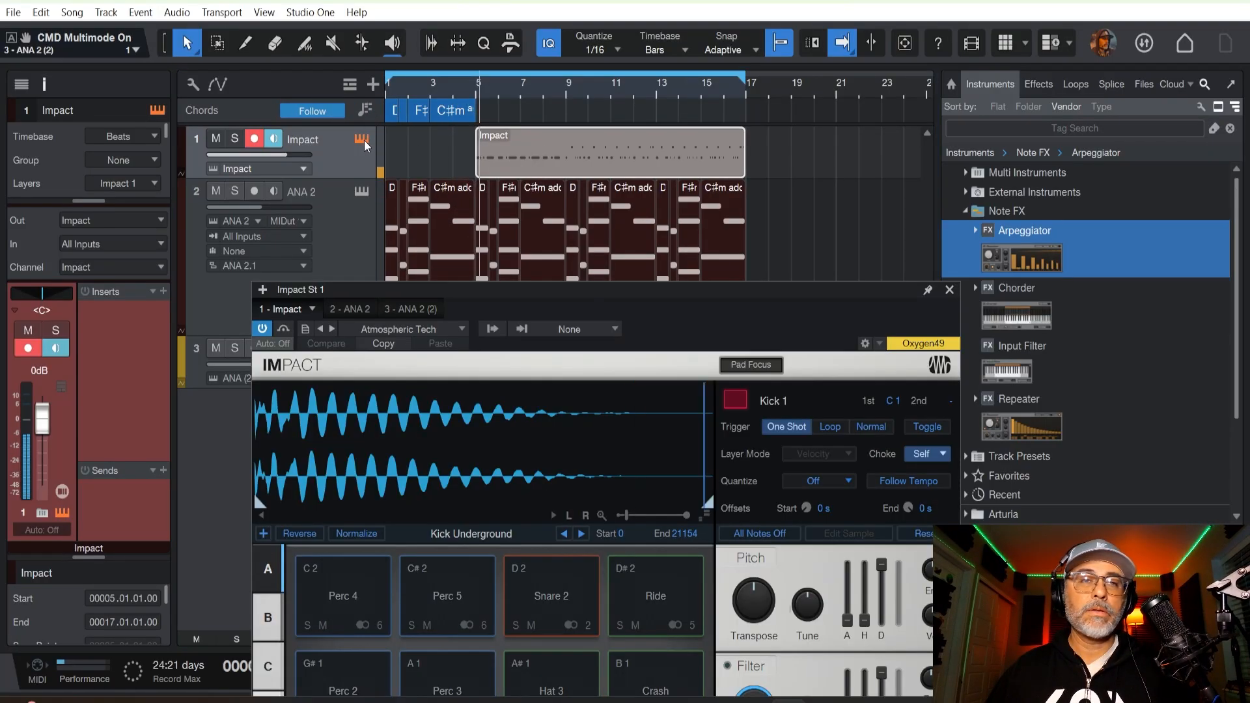
click(950, 289)
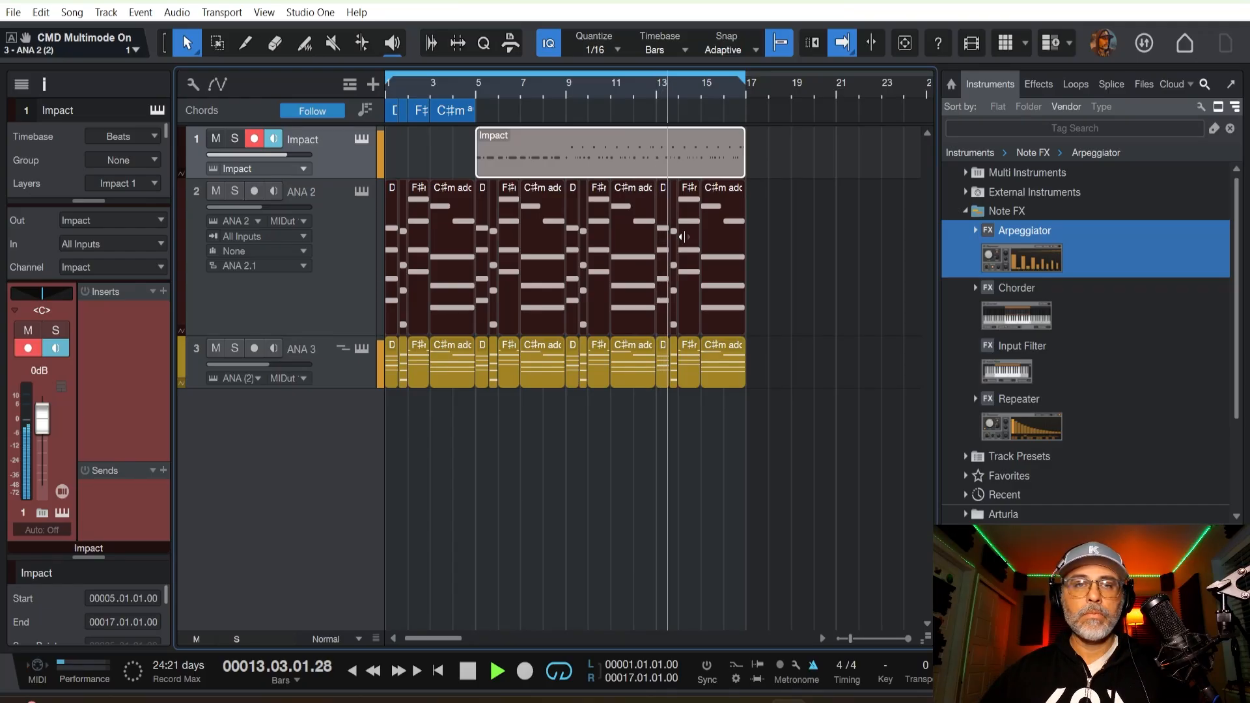
key(space)
Place the playback cursor at bar 5 and enable a 1-bar metronome precount.
click(475, 90)
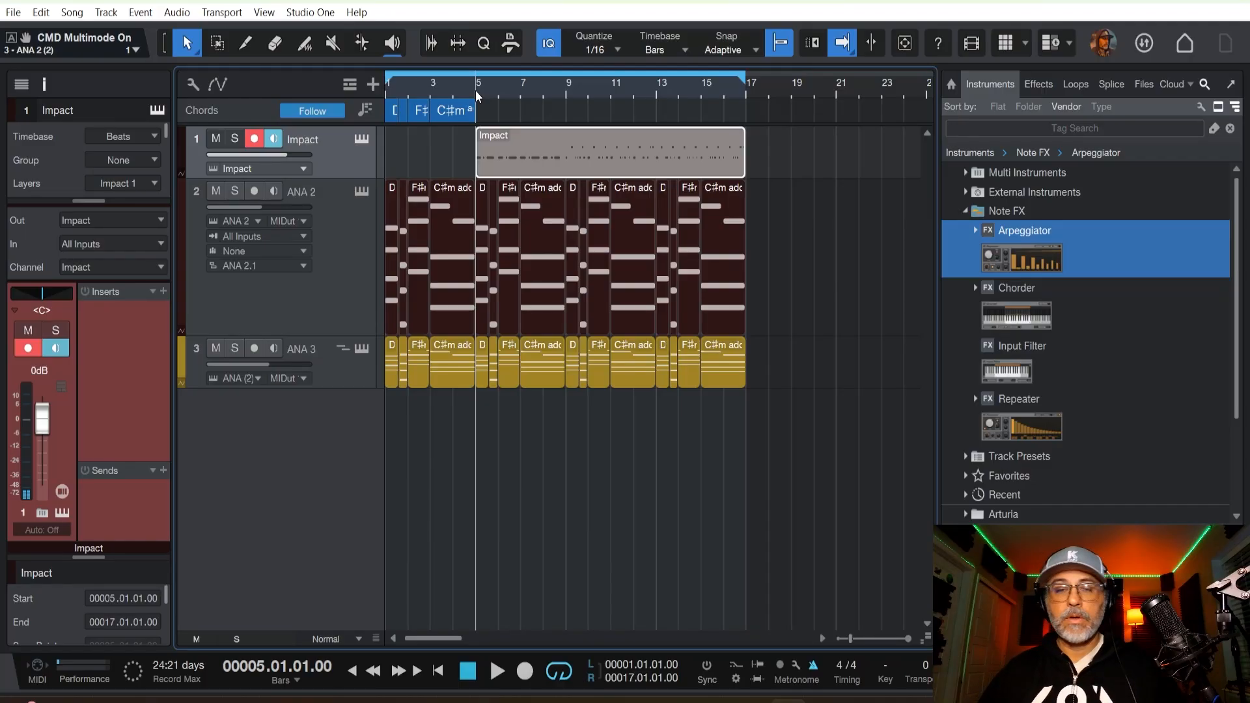
click(798, 666)
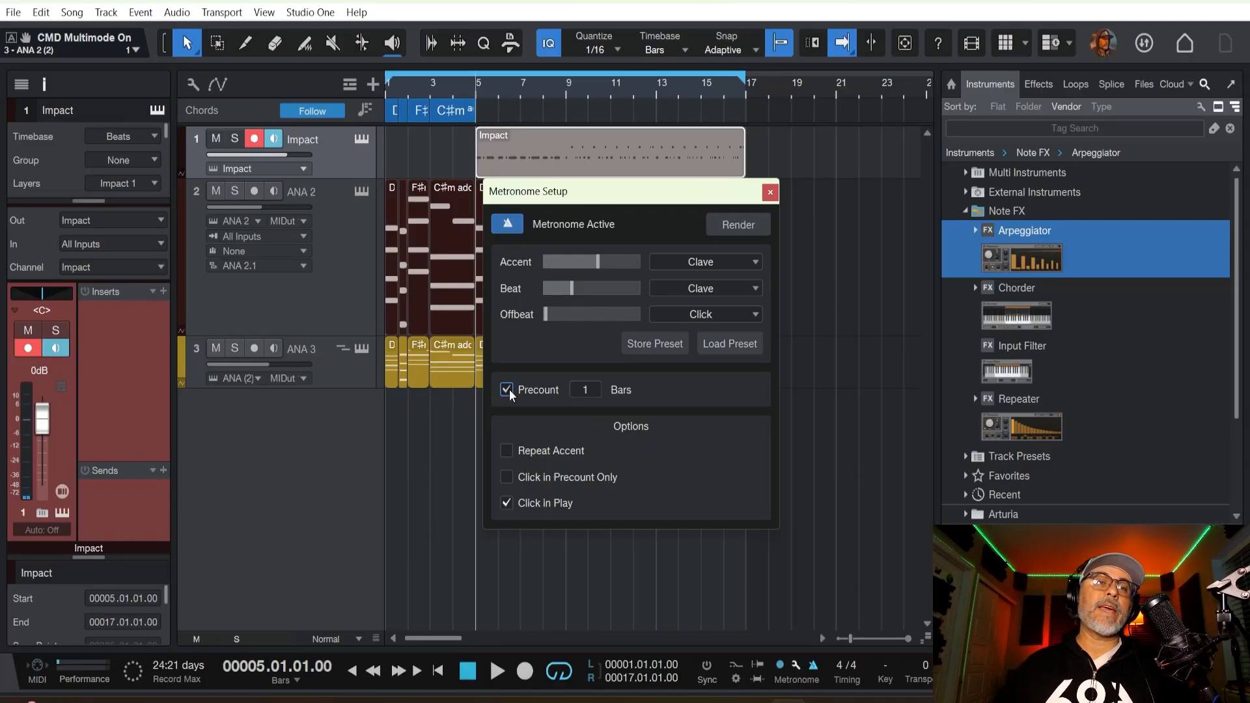
click(771, 193)
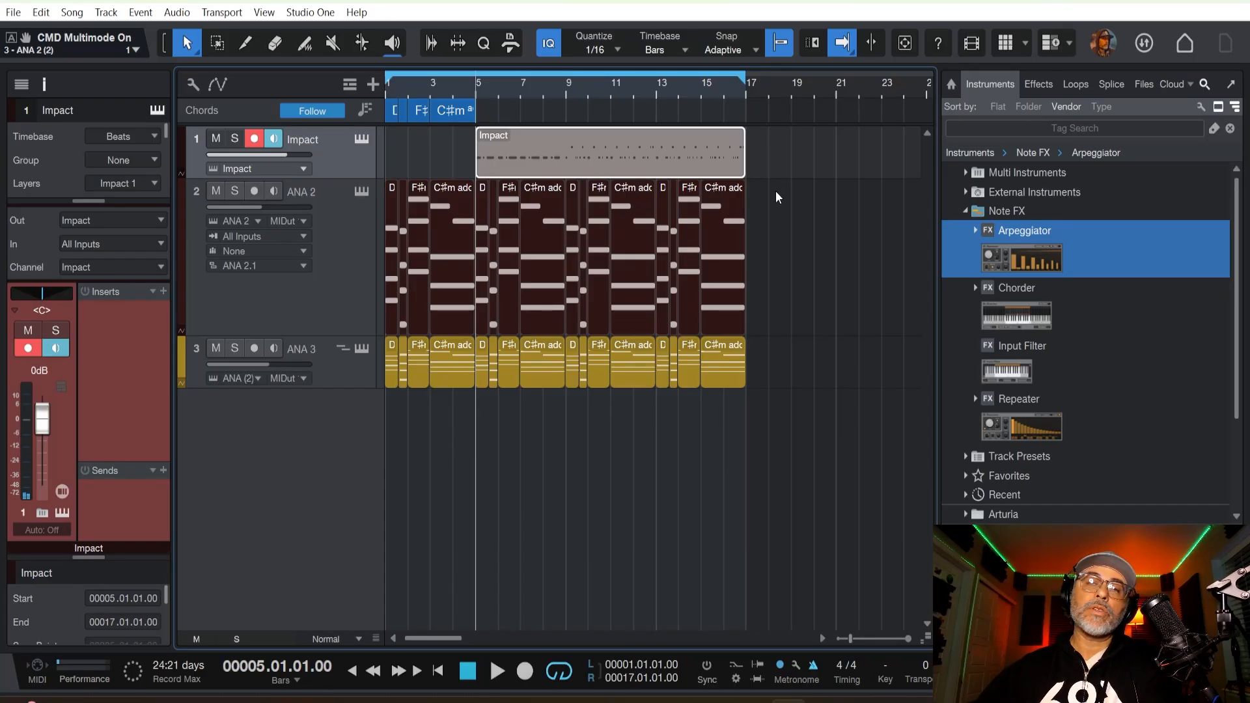
Record another drum pass on the Impact track and trim the event's start to bar 5.
key(KP_Multiply)
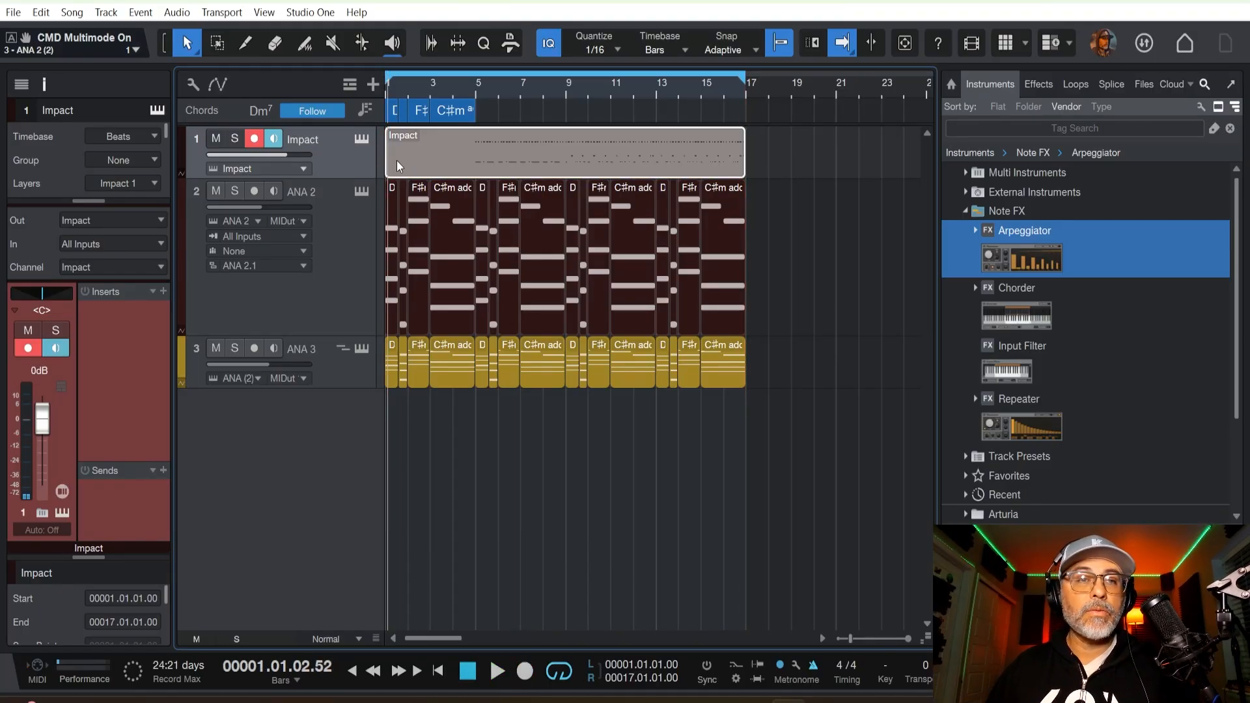
drag(396, 160, 478, 148)
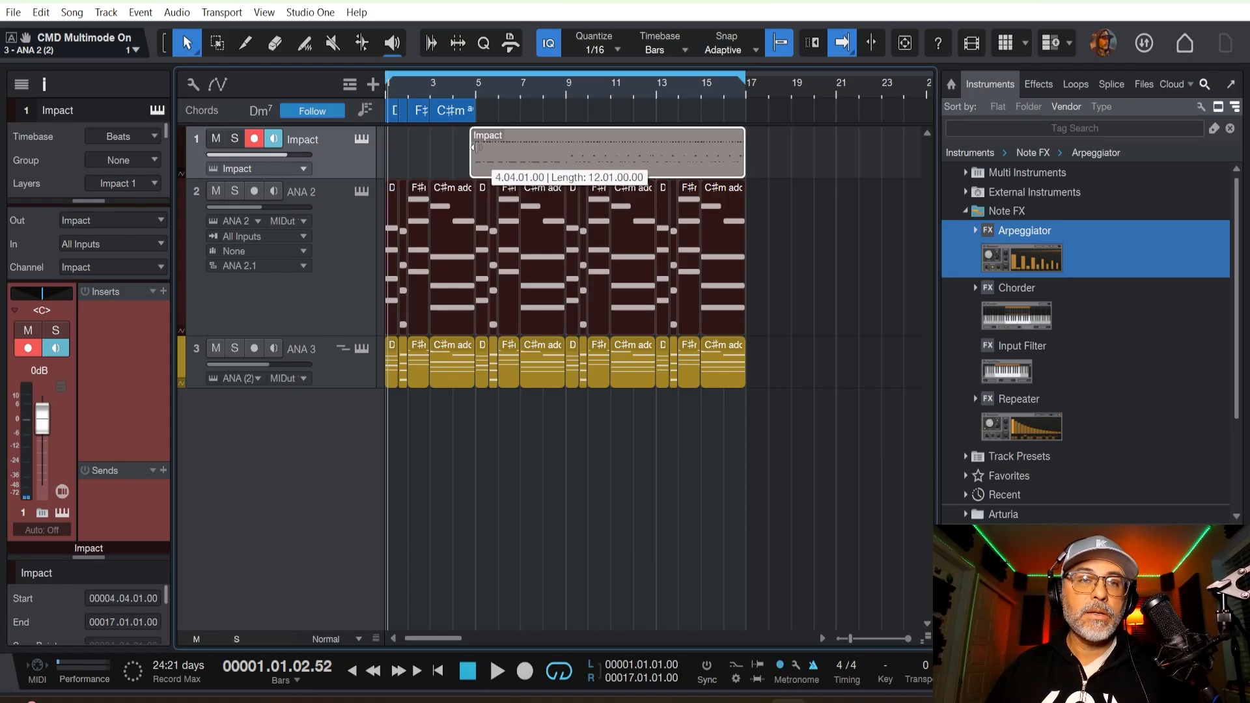
While the loop plays, set the Transpose of Impact's Hat 1 pad to 6, and stop playback.
key(space)
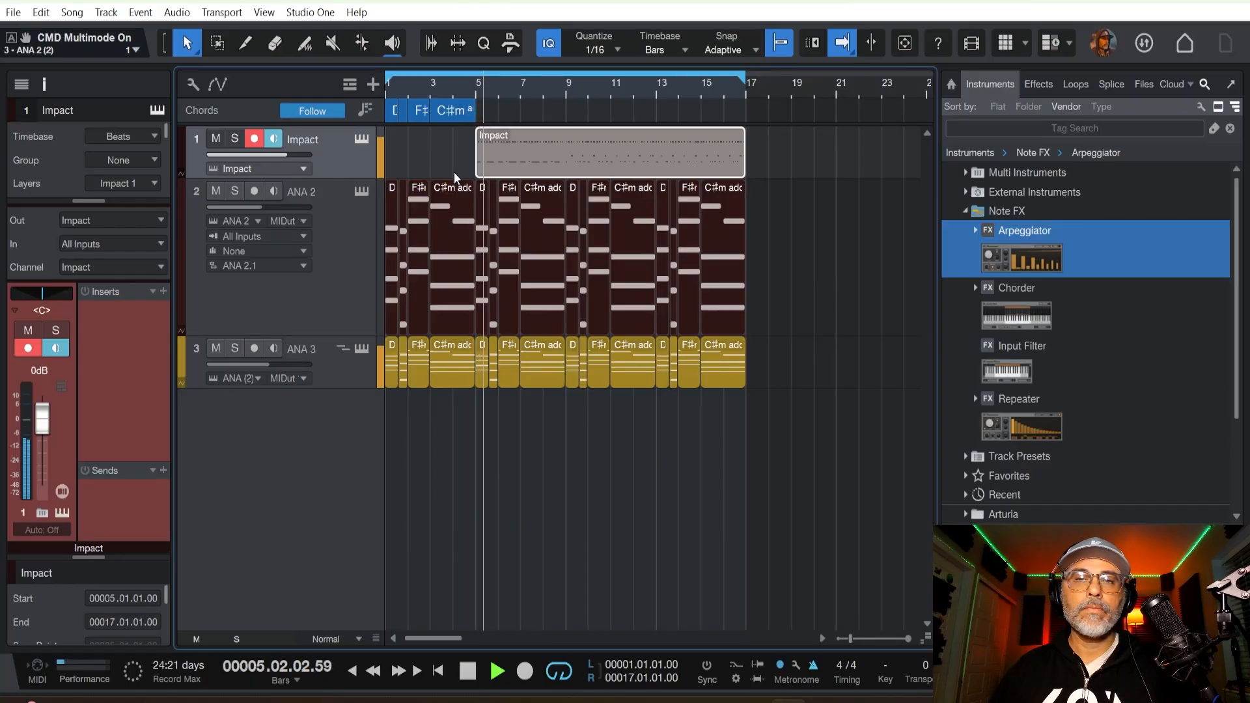
click(362, 140)
drag(705, 302, 763, 6)
click(609, 492)
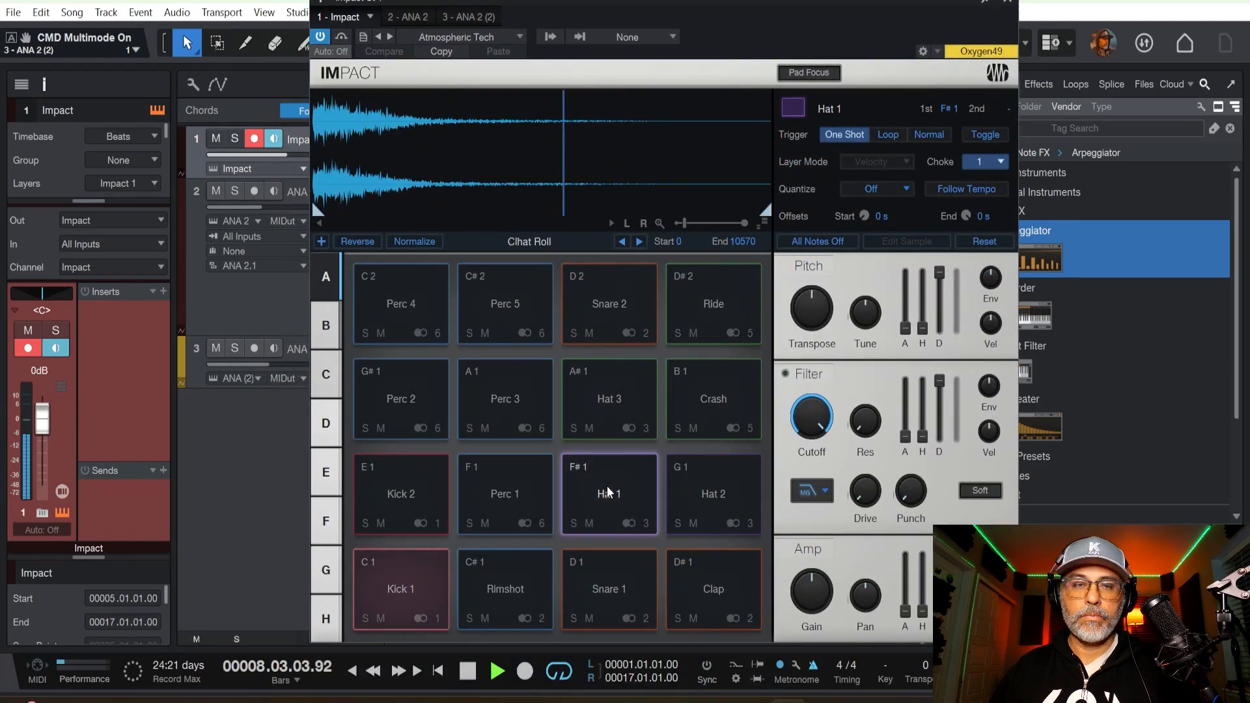
drag(809, 313, 812, 311)
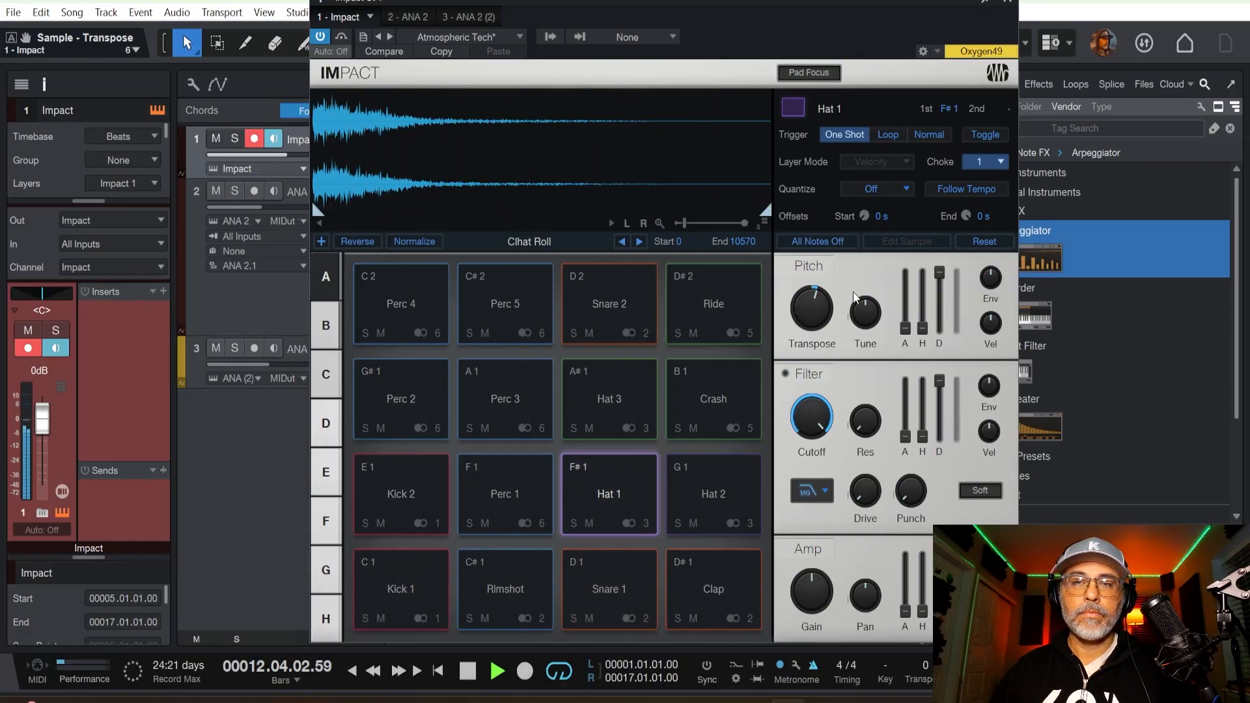
click(1008, 5)
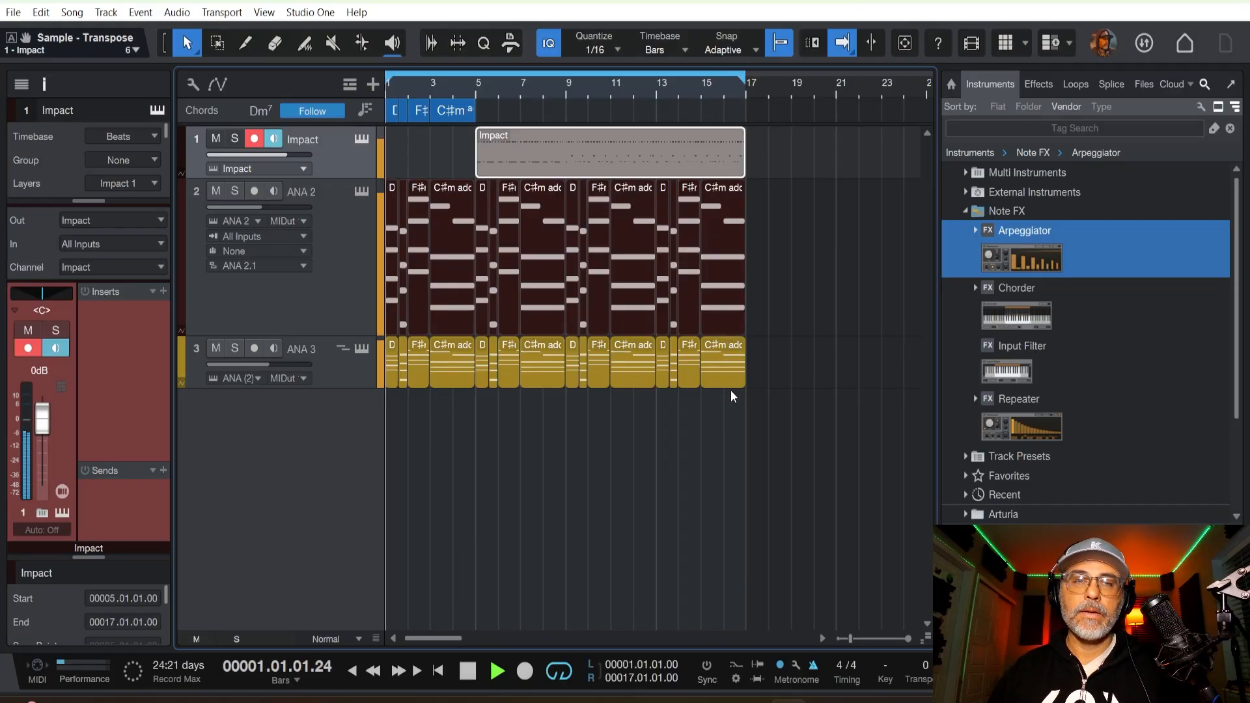
key(space)
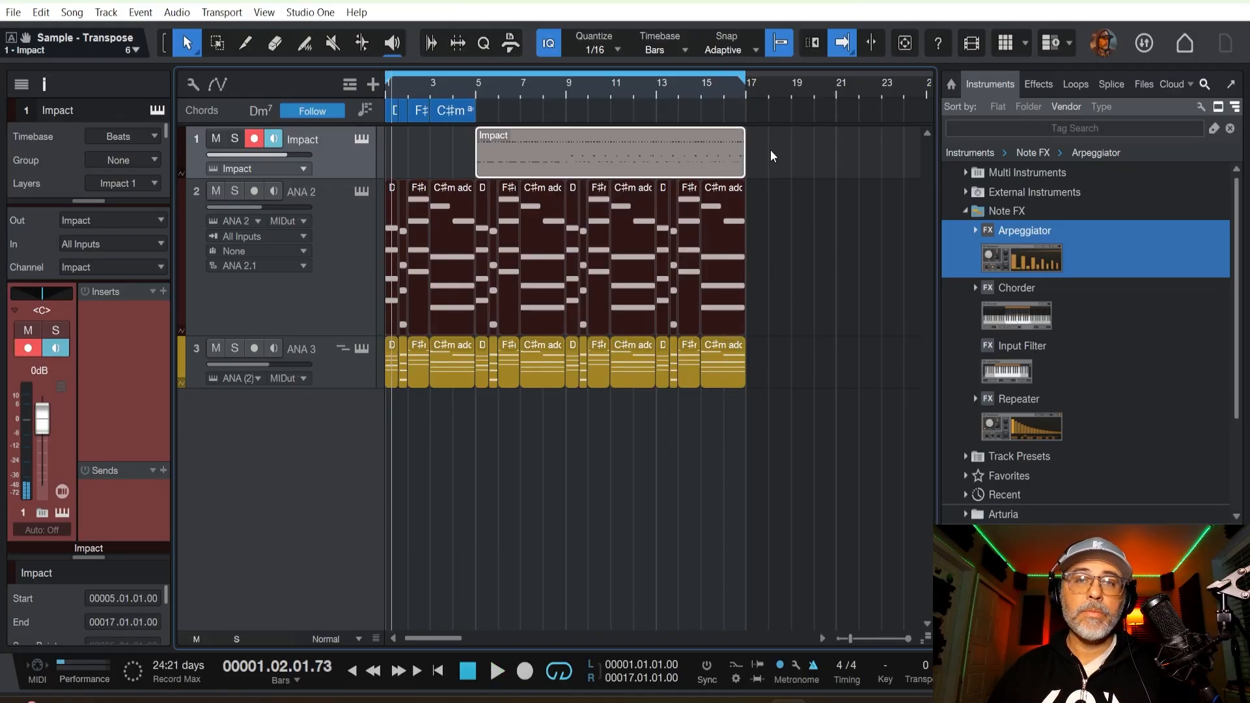
drag(771, 156, 486, 372)
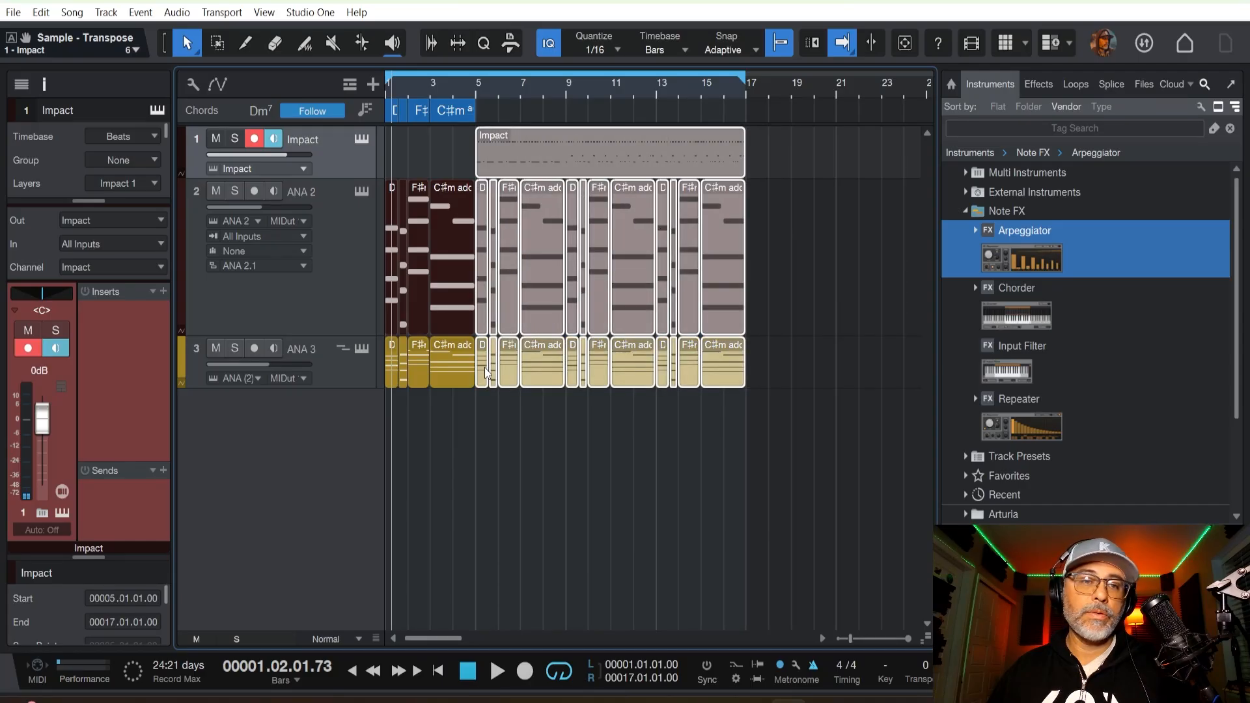
drag(455, 152, 388, 394)
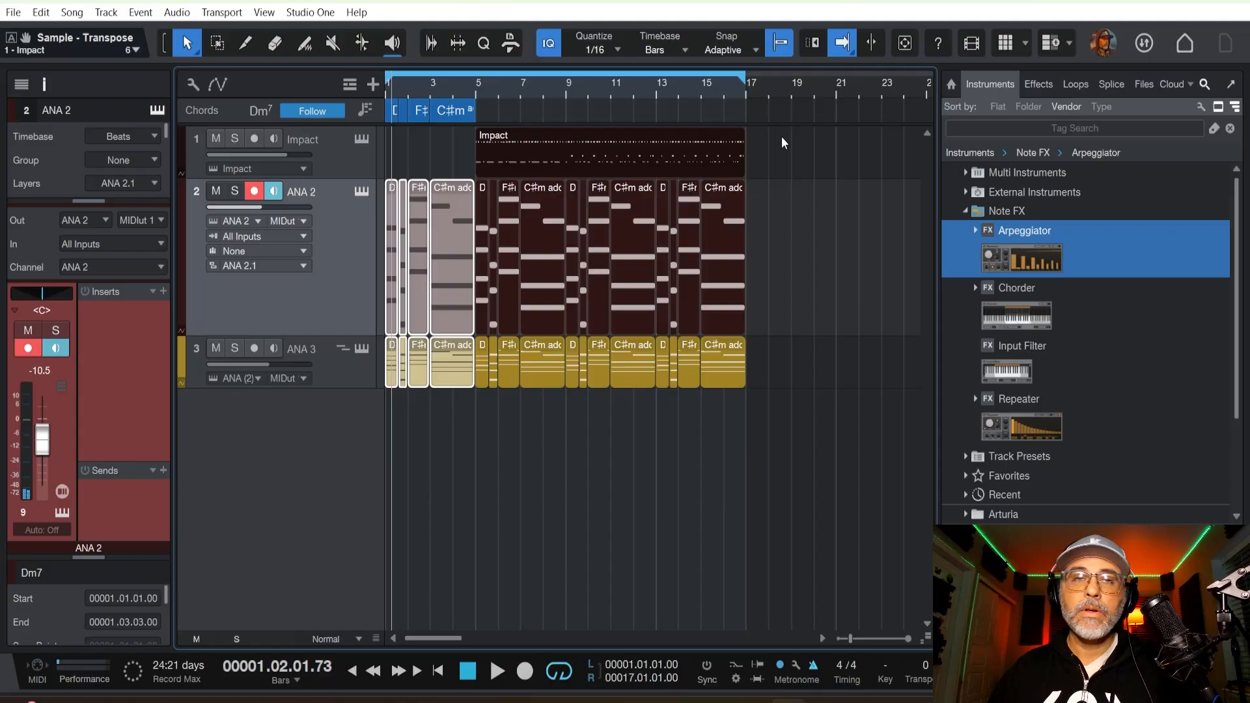
Change the Impact track's colour to red.
click(180, 163)
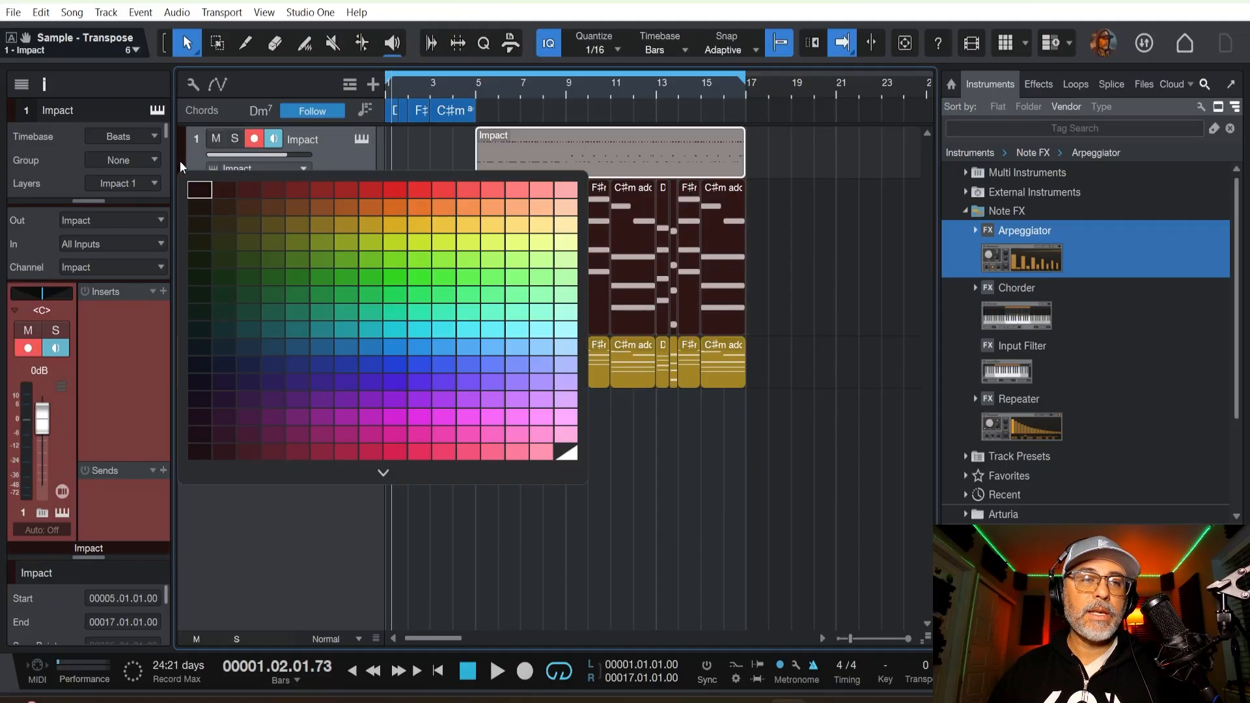
click(318, 193)
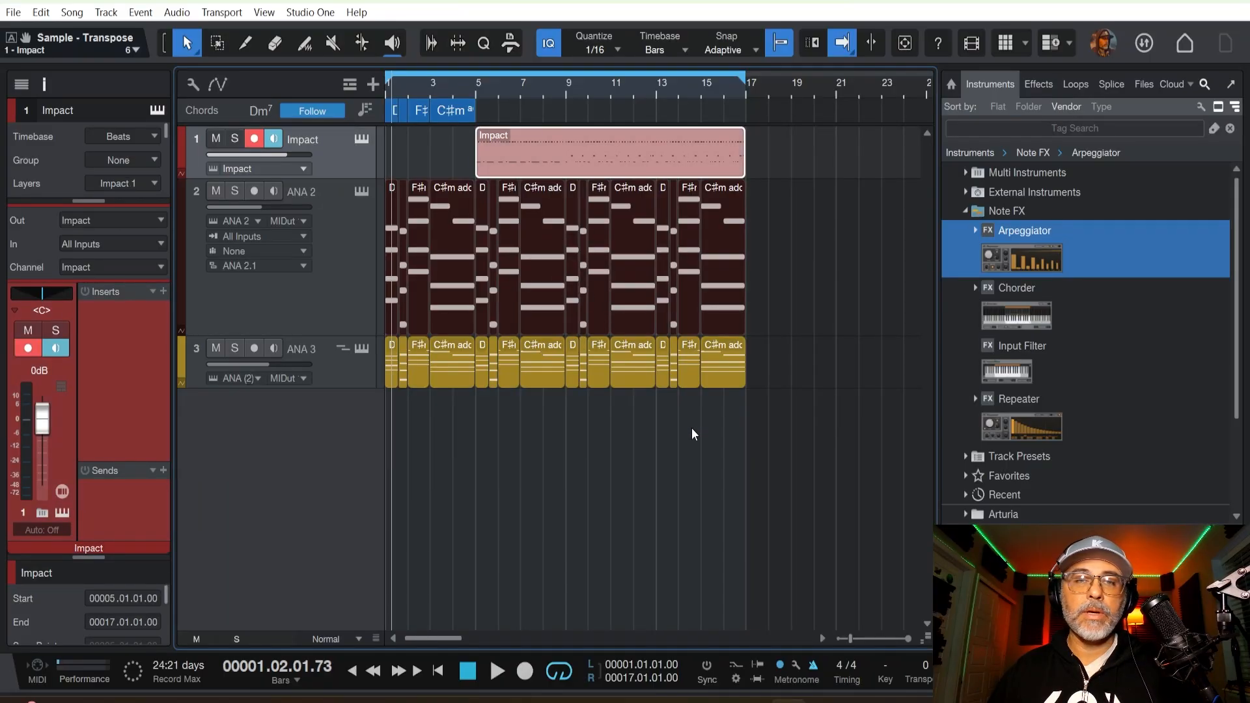
Duplicate all drum and chord events from bars 5 to 17 so the arrangement extends to bar 29, and return to the start.
drag(793, 128, 483, 376)
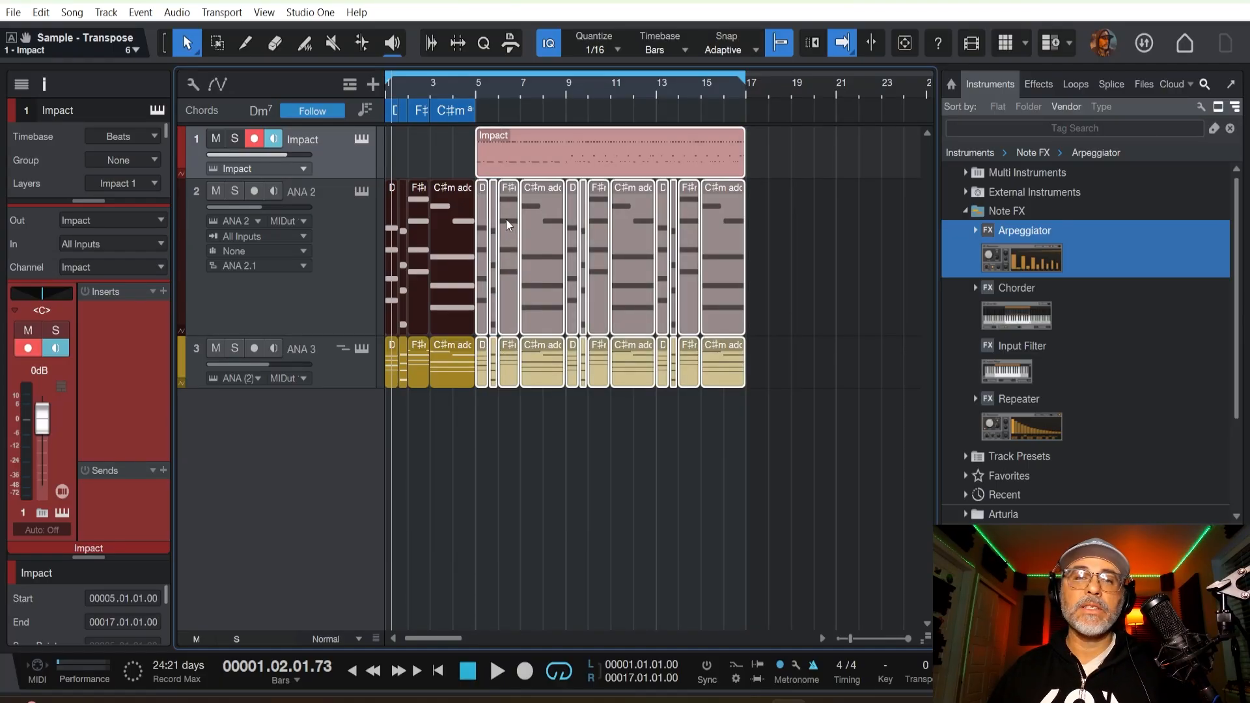
key(d)
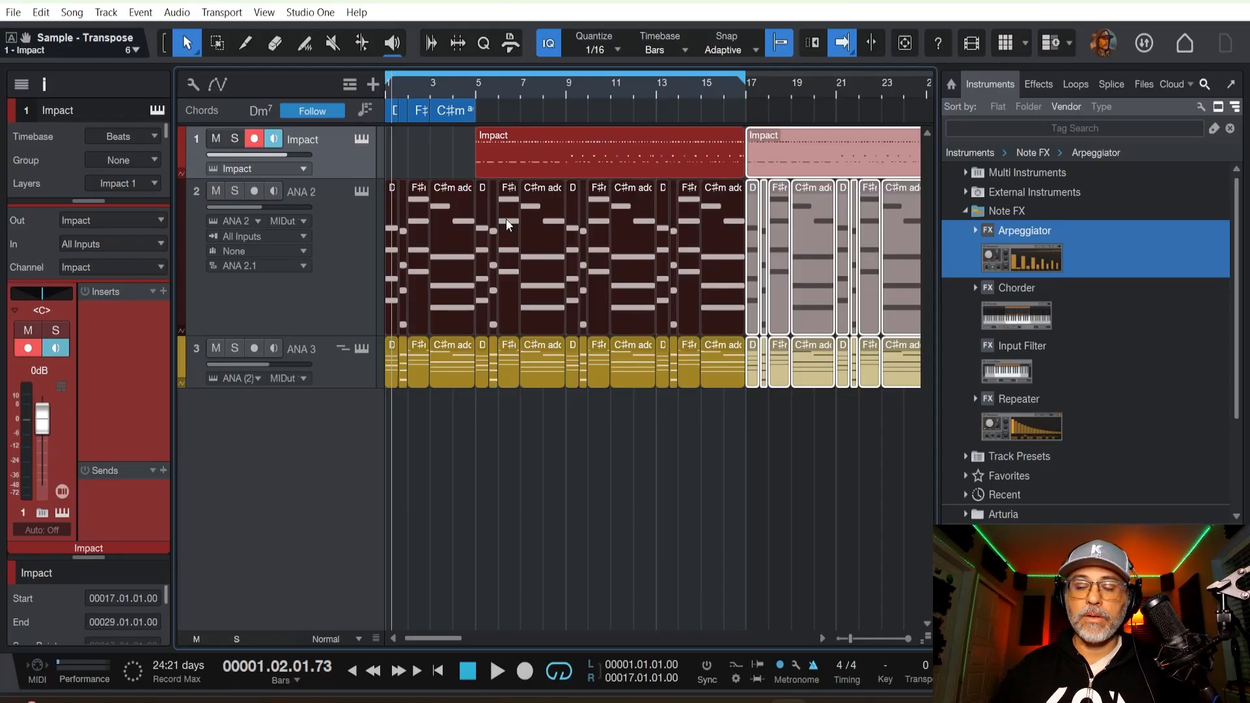
key(Home)
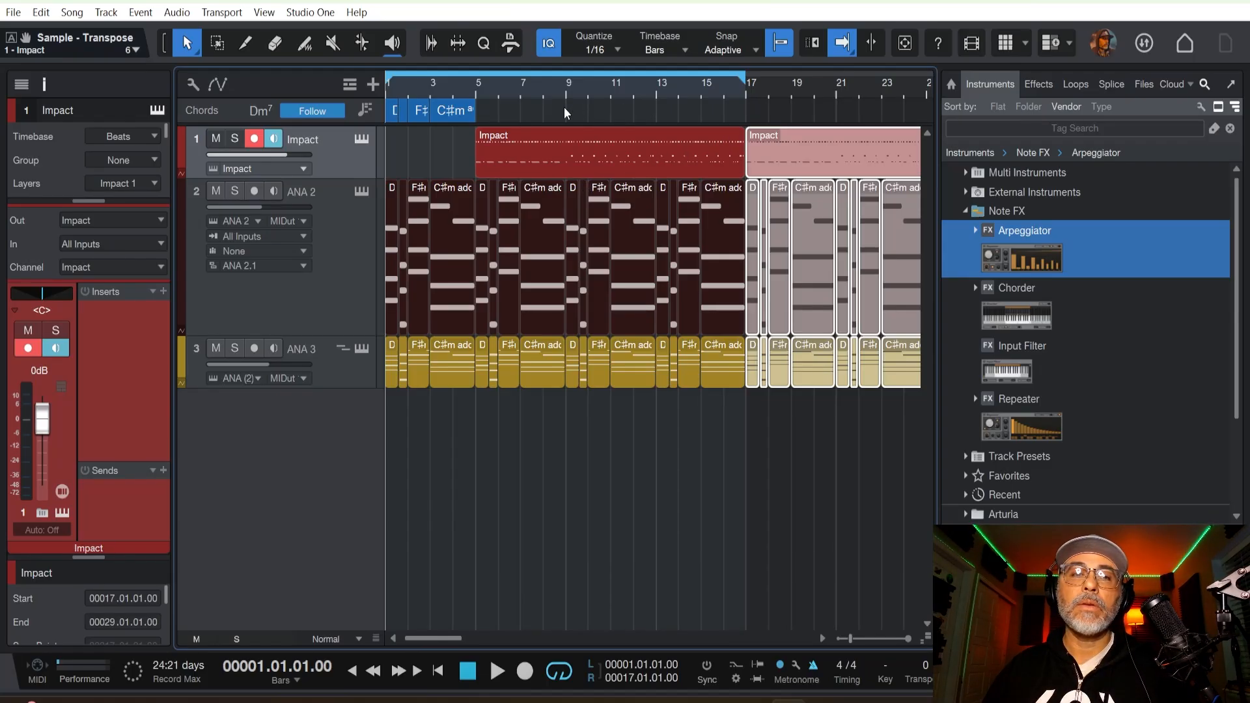
Play back the arrangement and extend the loop range's end to bar 29 during playback.
key(space)
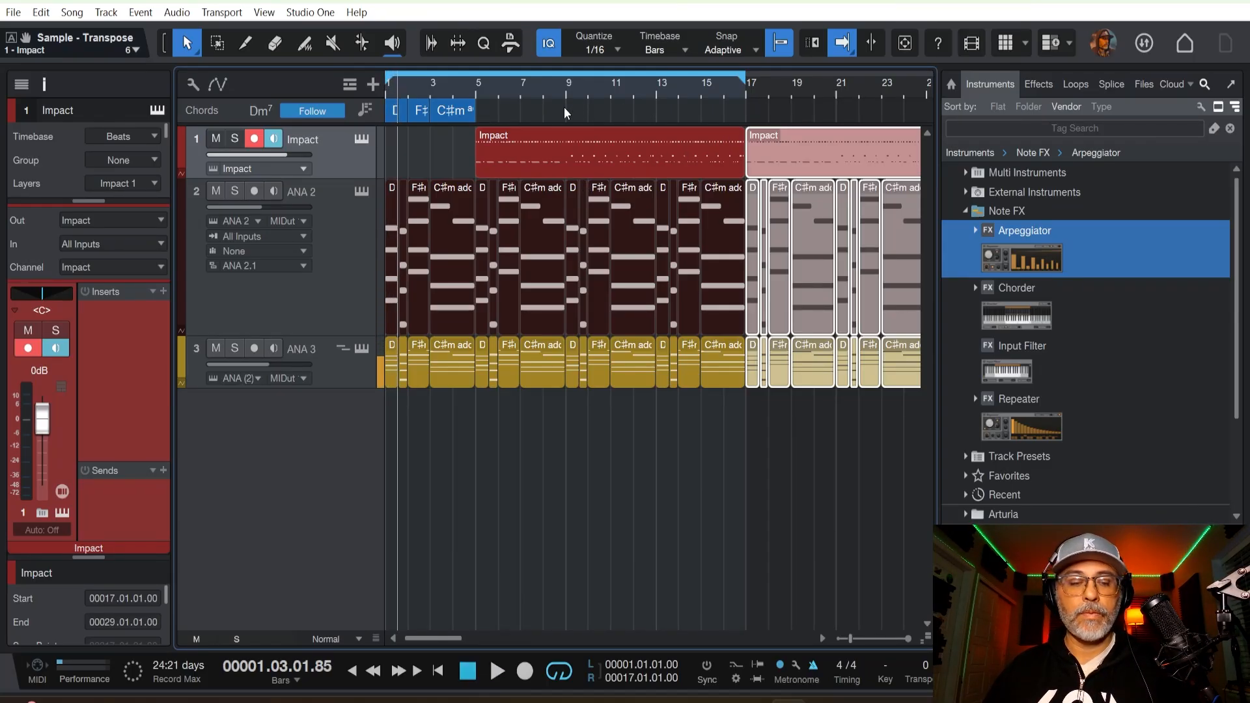
key(comma)
key(space)
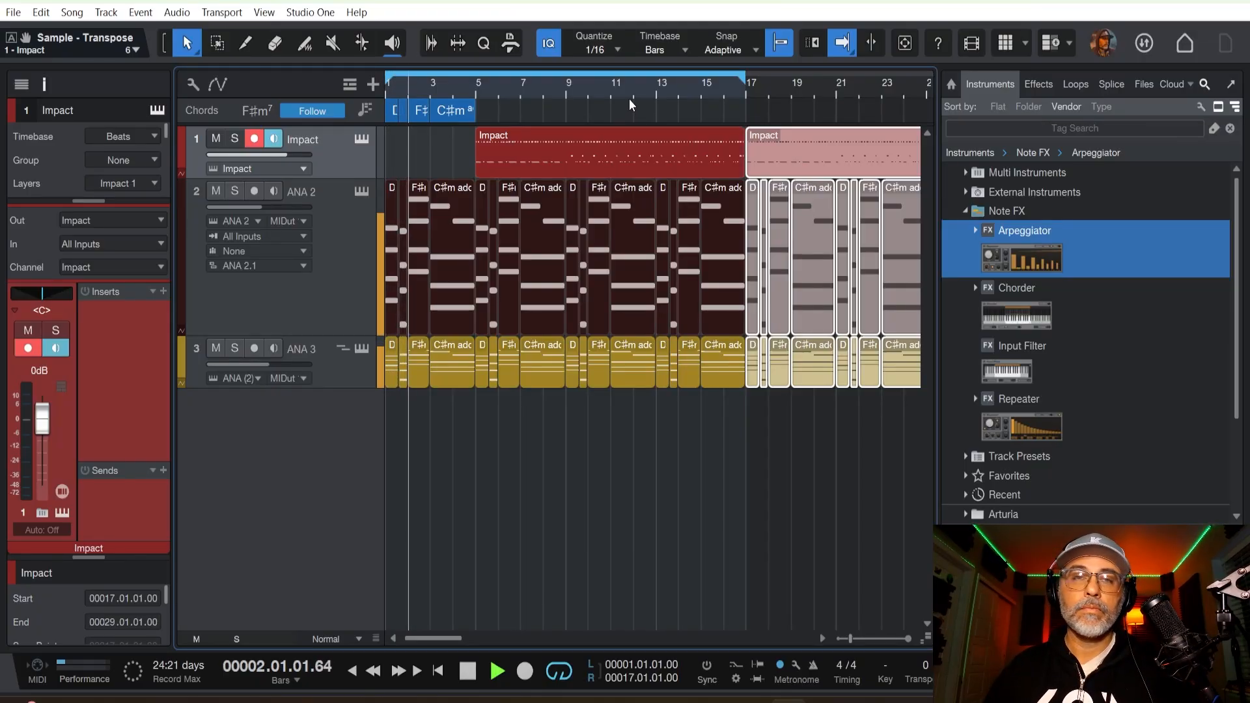
key(w)
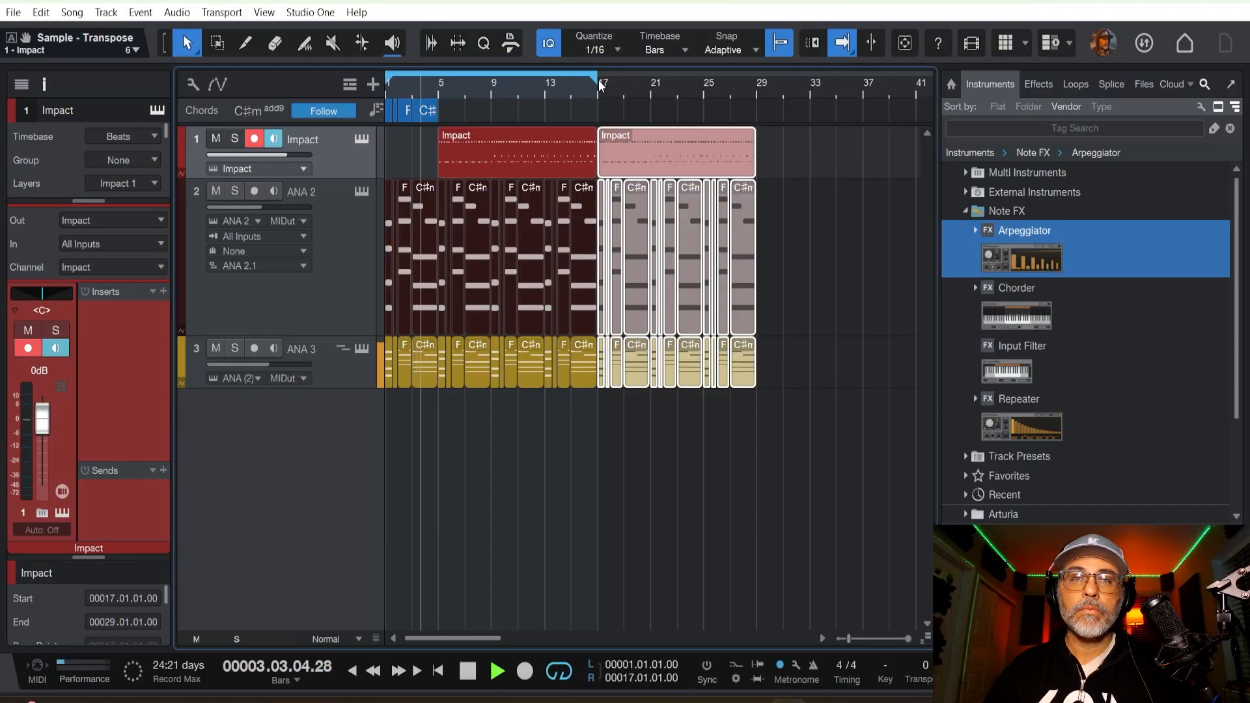
drag(599, 86, 759, 97)
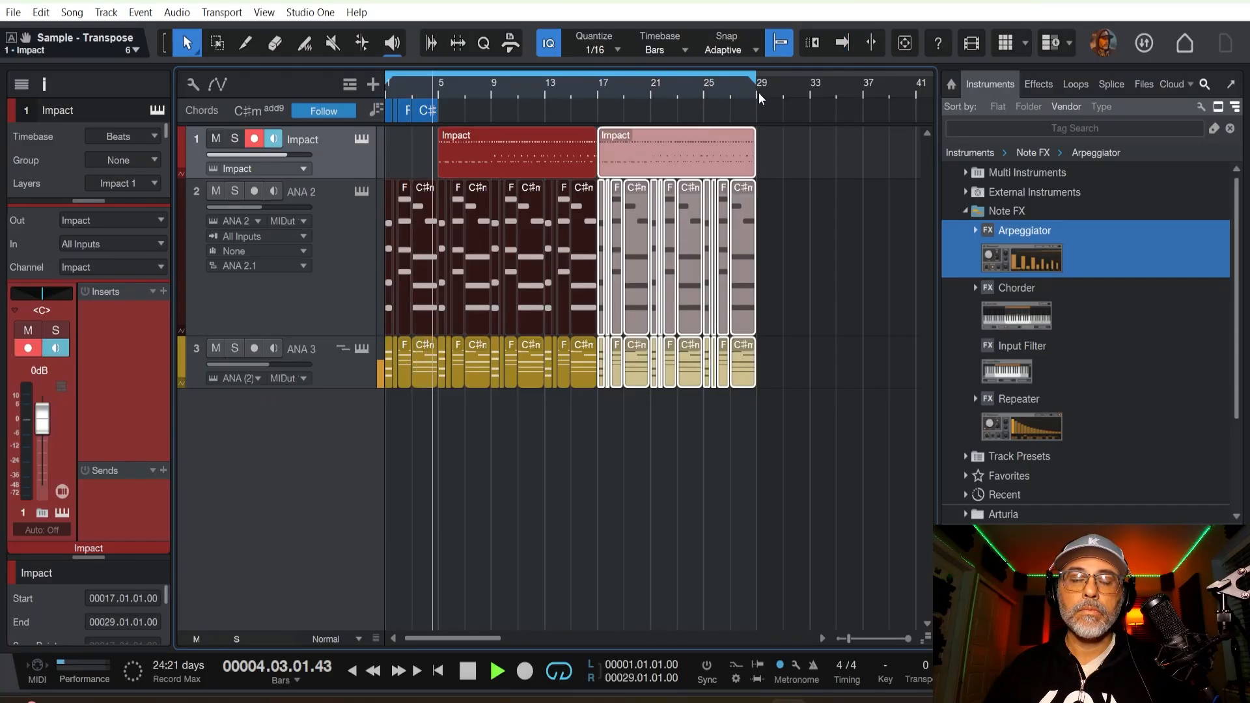
key(f)
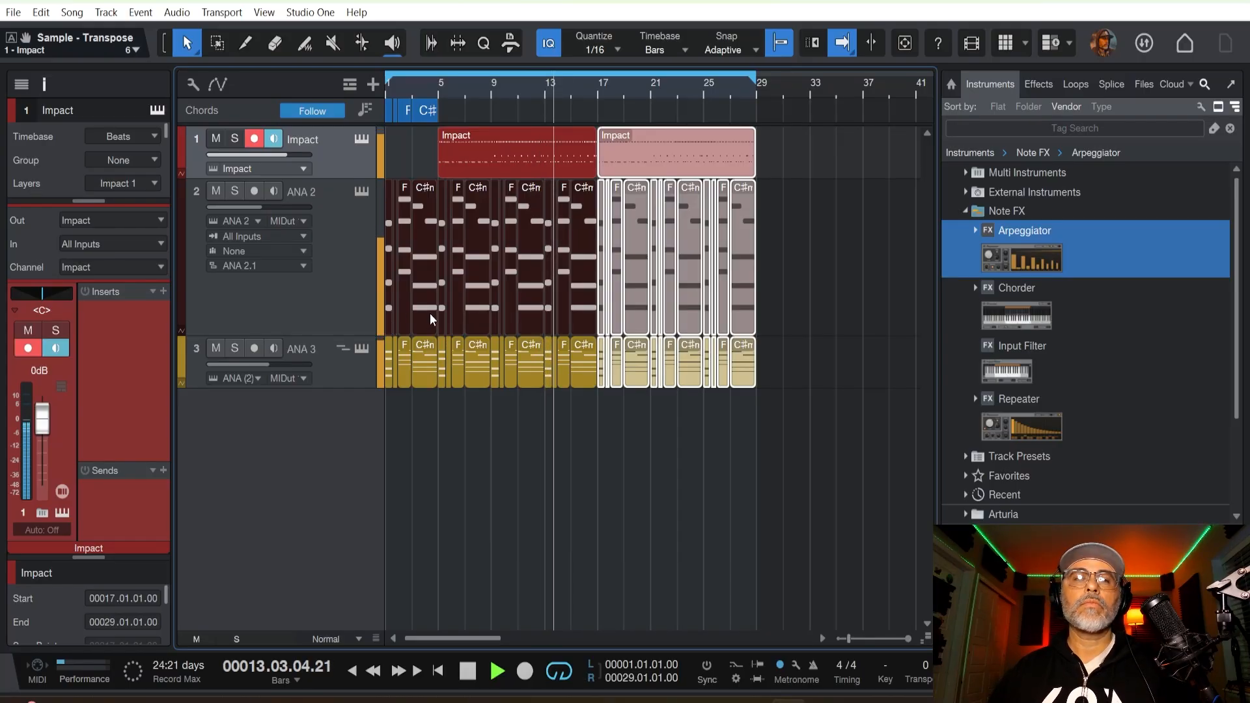
key(space)
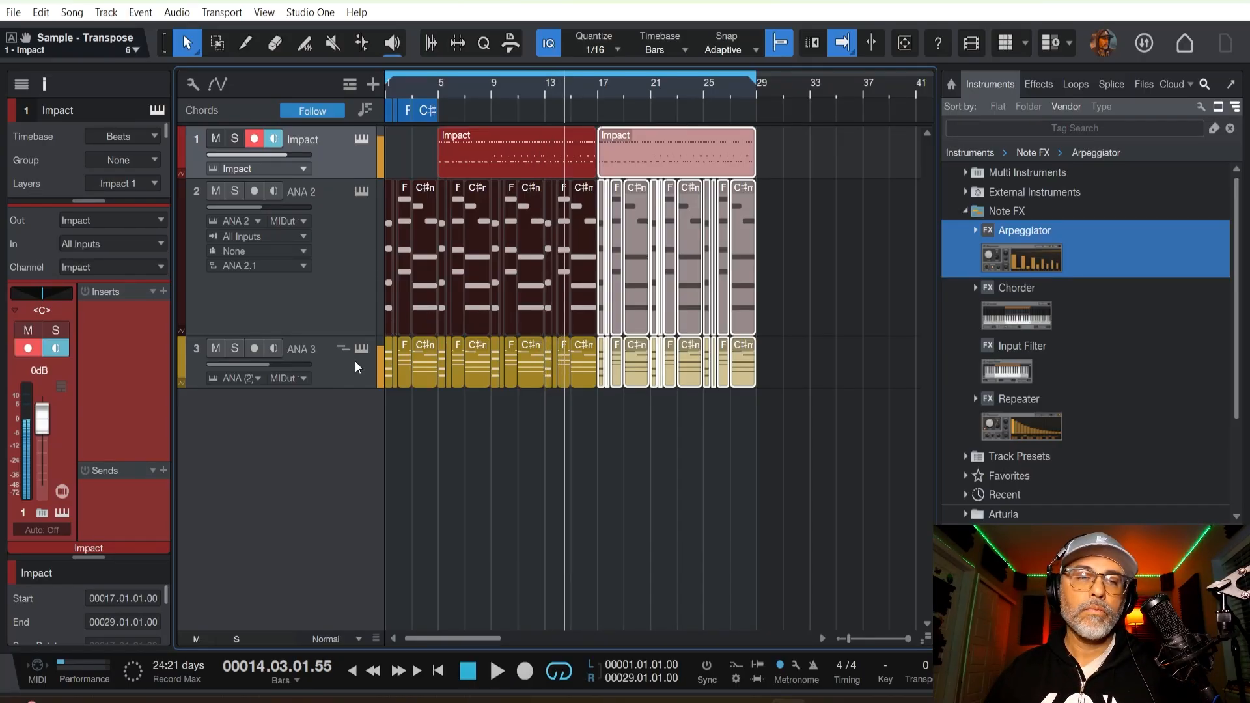
Duplicate the ANA 3 track completely, including its events and its own instrument instance.
click(353, 361)
right_click(354, 358)
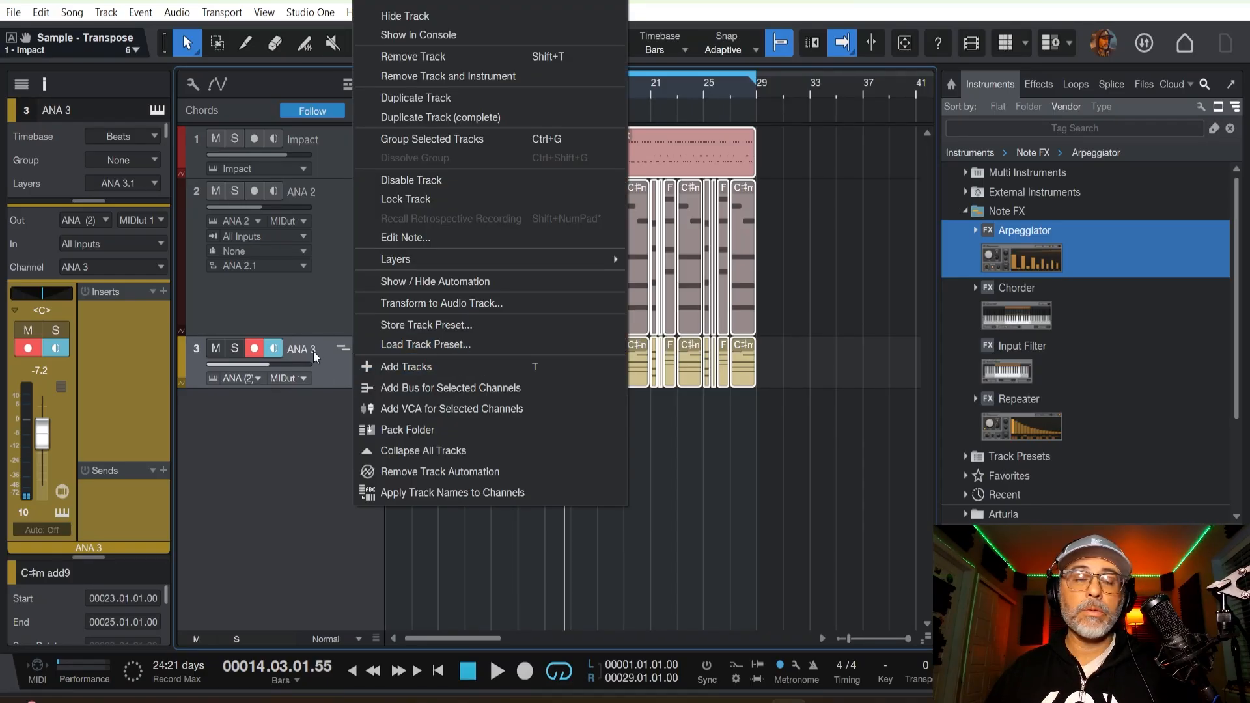
click(443, 118)
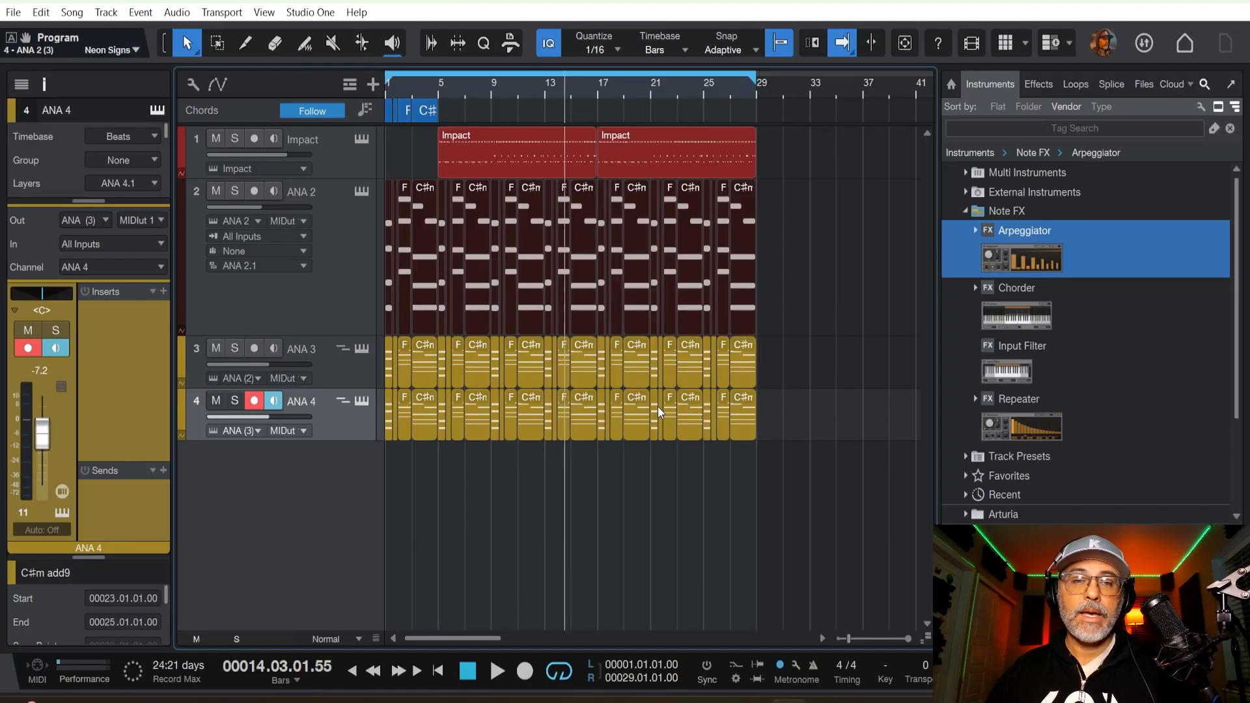
Colour the ANA 4 track turquoise and try out bass presets on its instrument, ending with Agent Mau5.
click(183, 415)
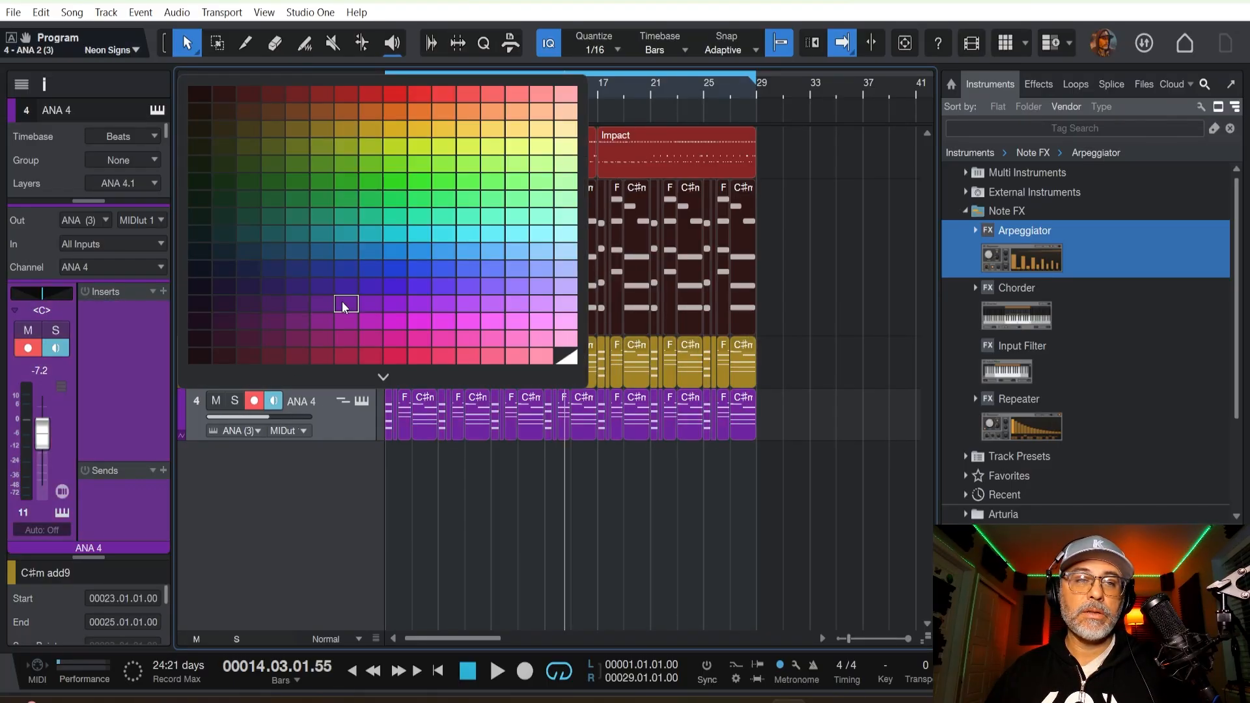
click(374, 240)
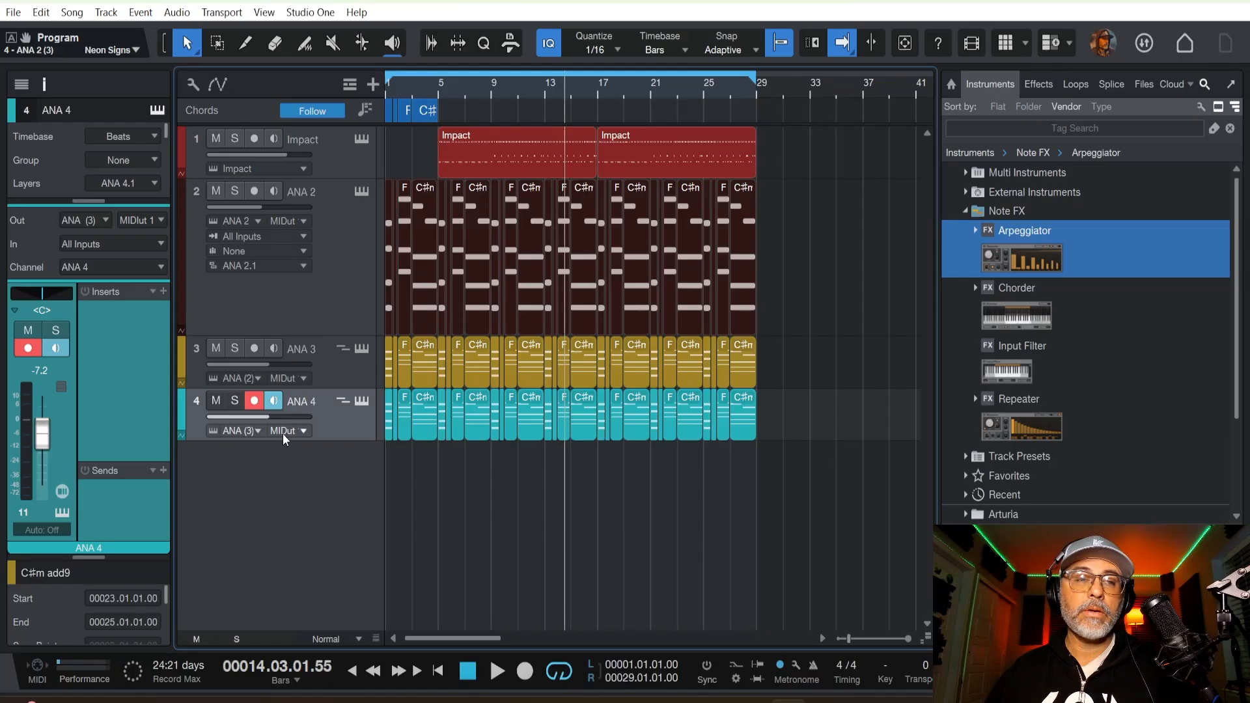
click(362, 401)
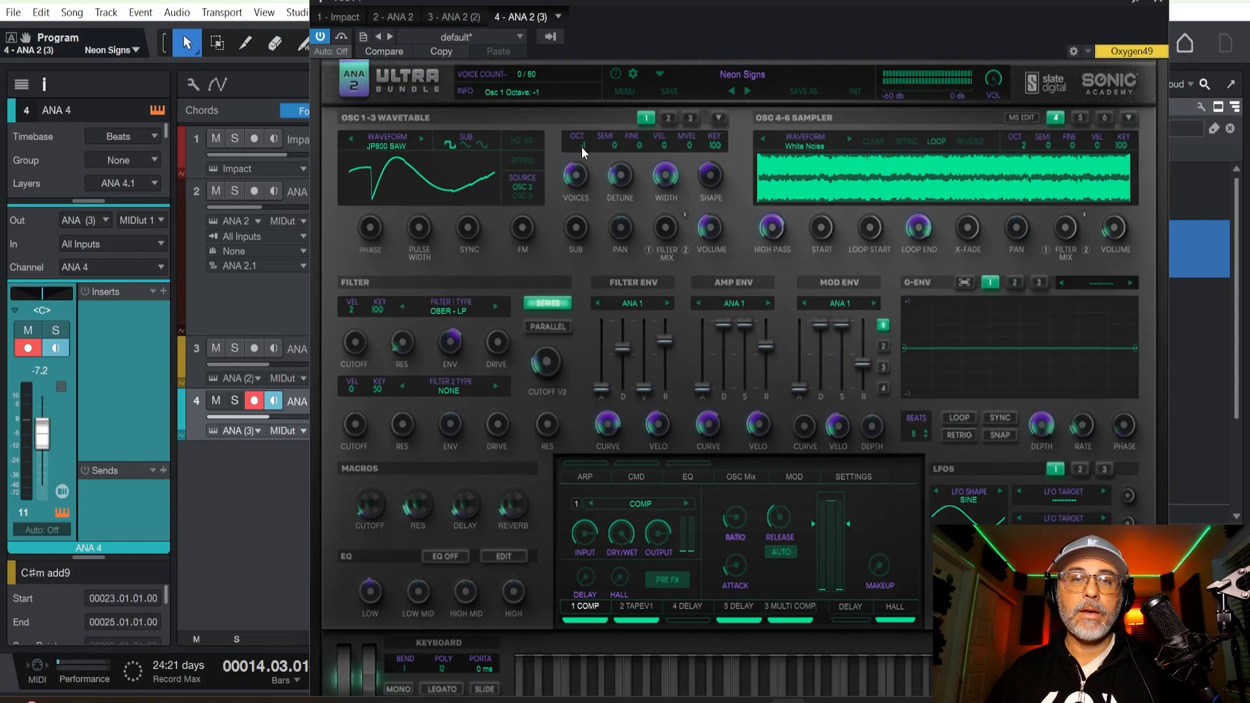
click(741, 74)
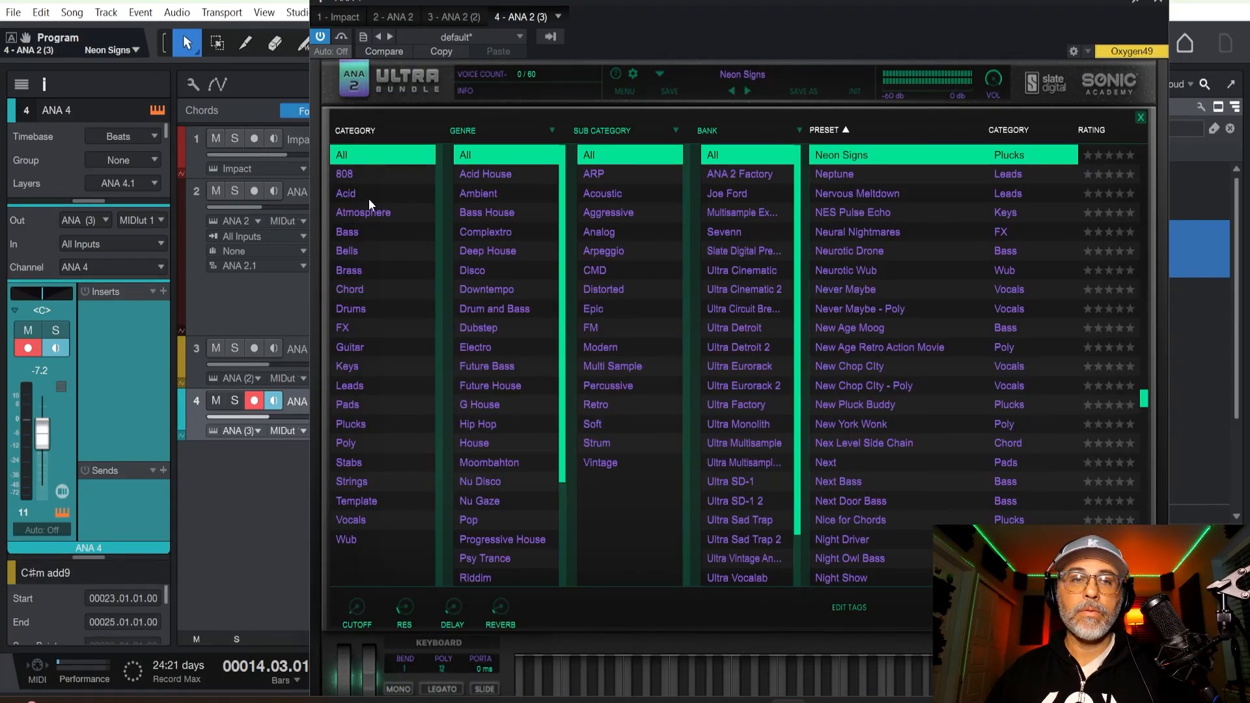
click(357, 235)
click(876, 160)
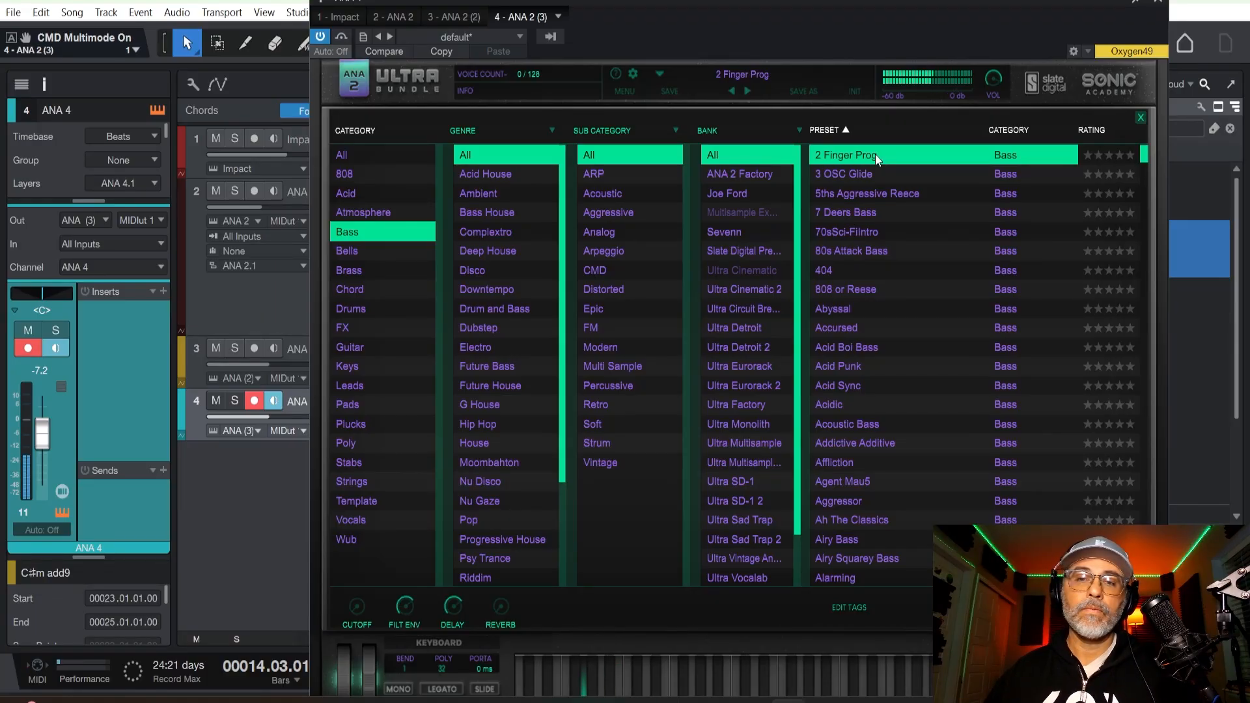
click(867, 175)
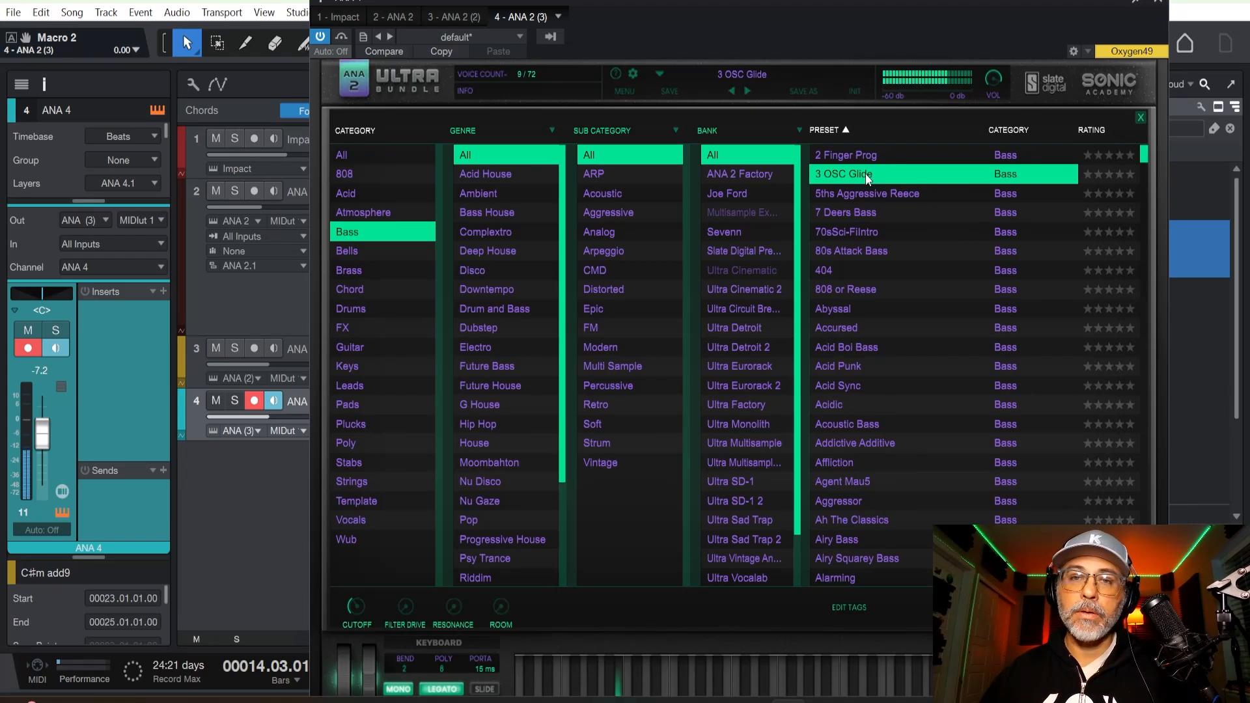
click(862, 291)
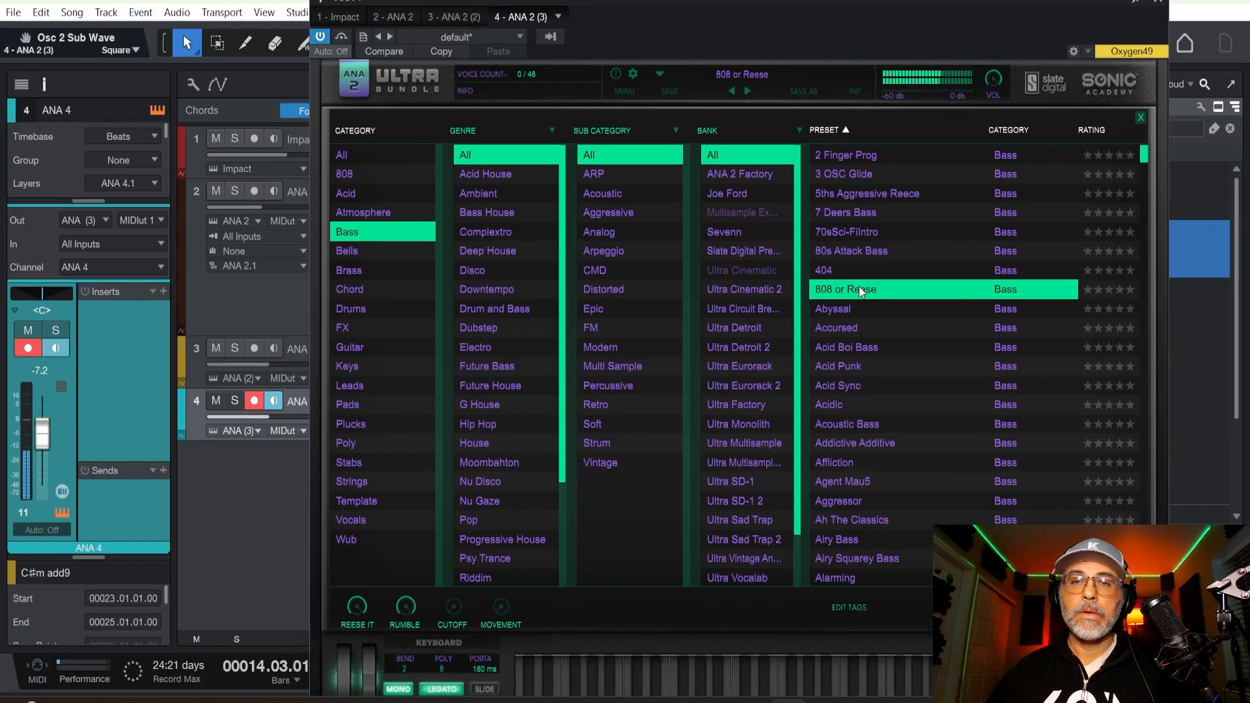
click(874, 347)
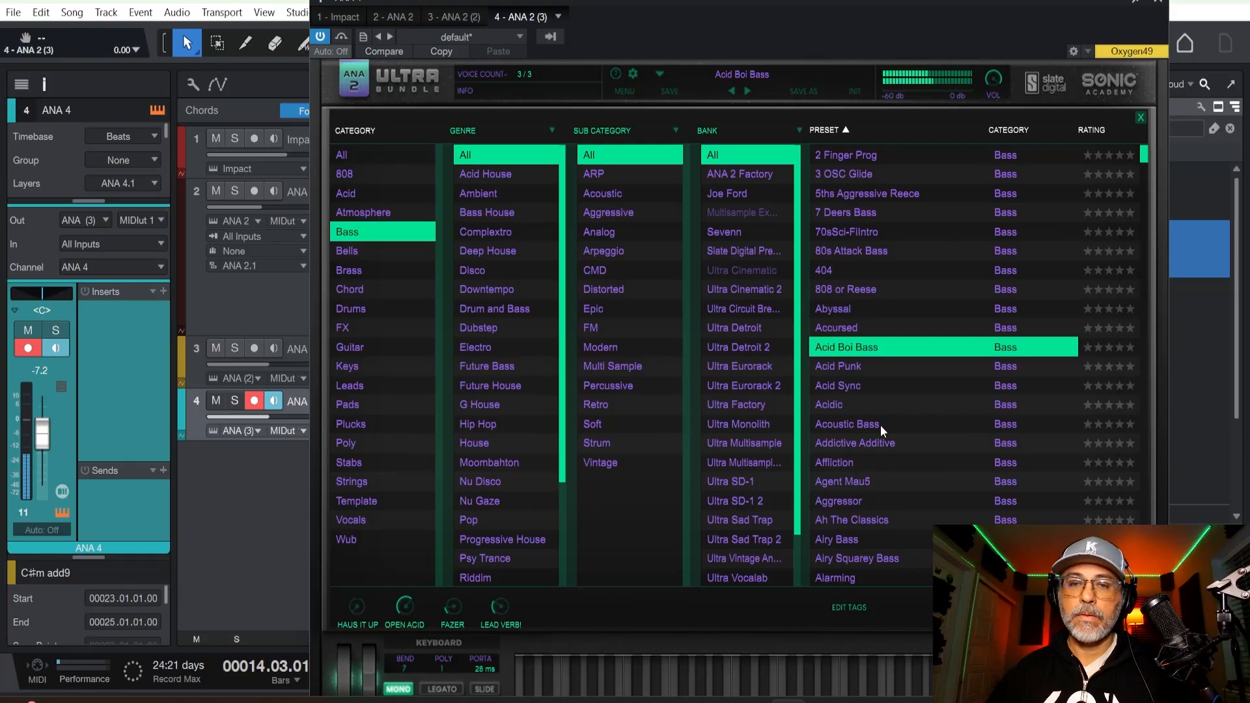
click(860, 483)
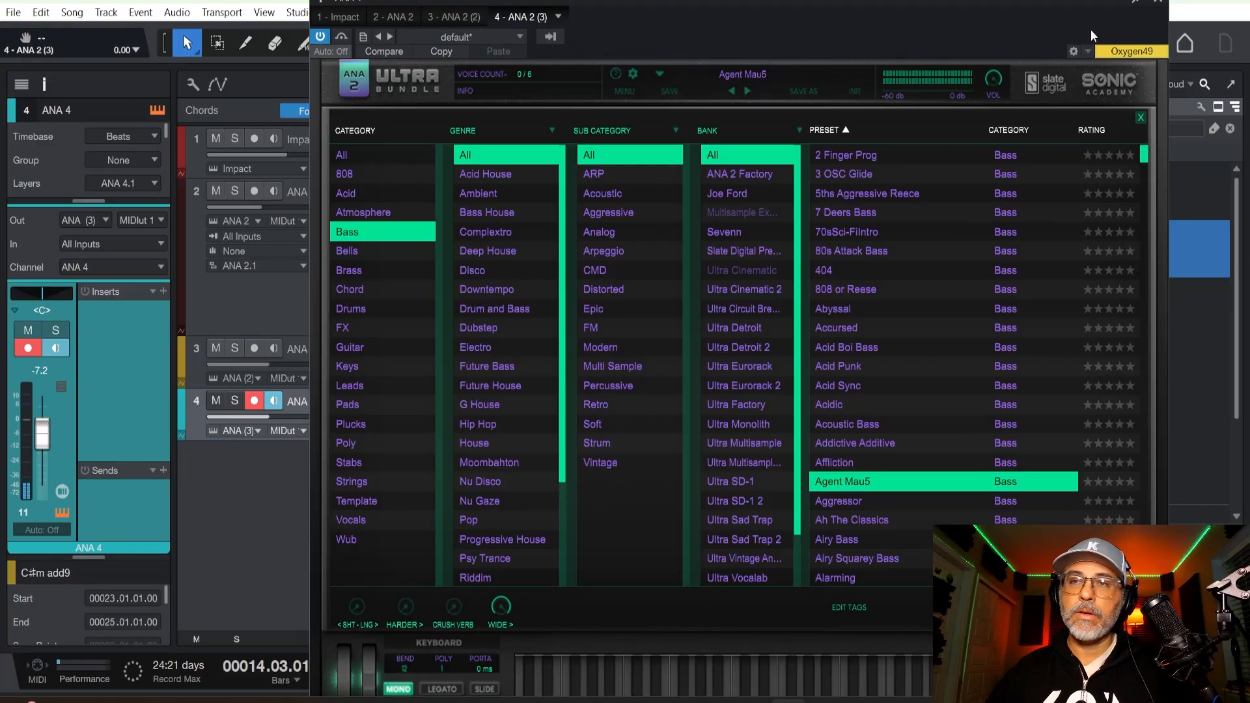
click(1163, 3)
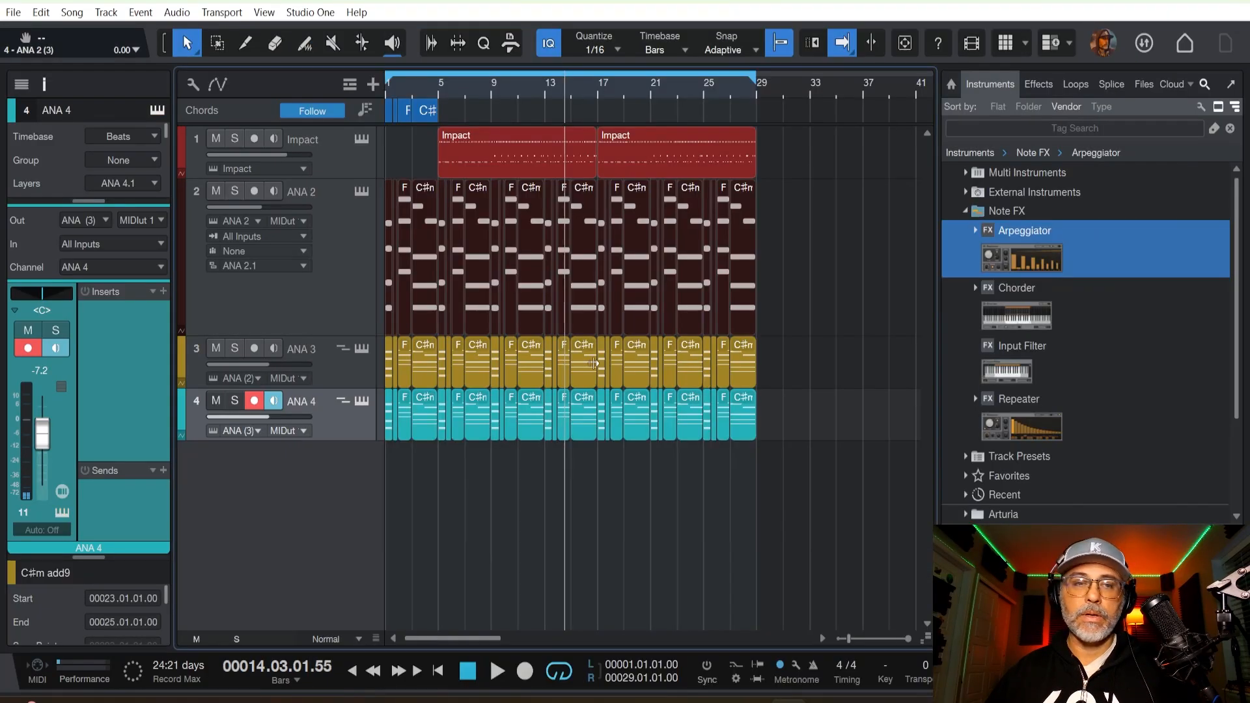
Remove the ANA 4 track together with its instrument.
right_click(342, 421)
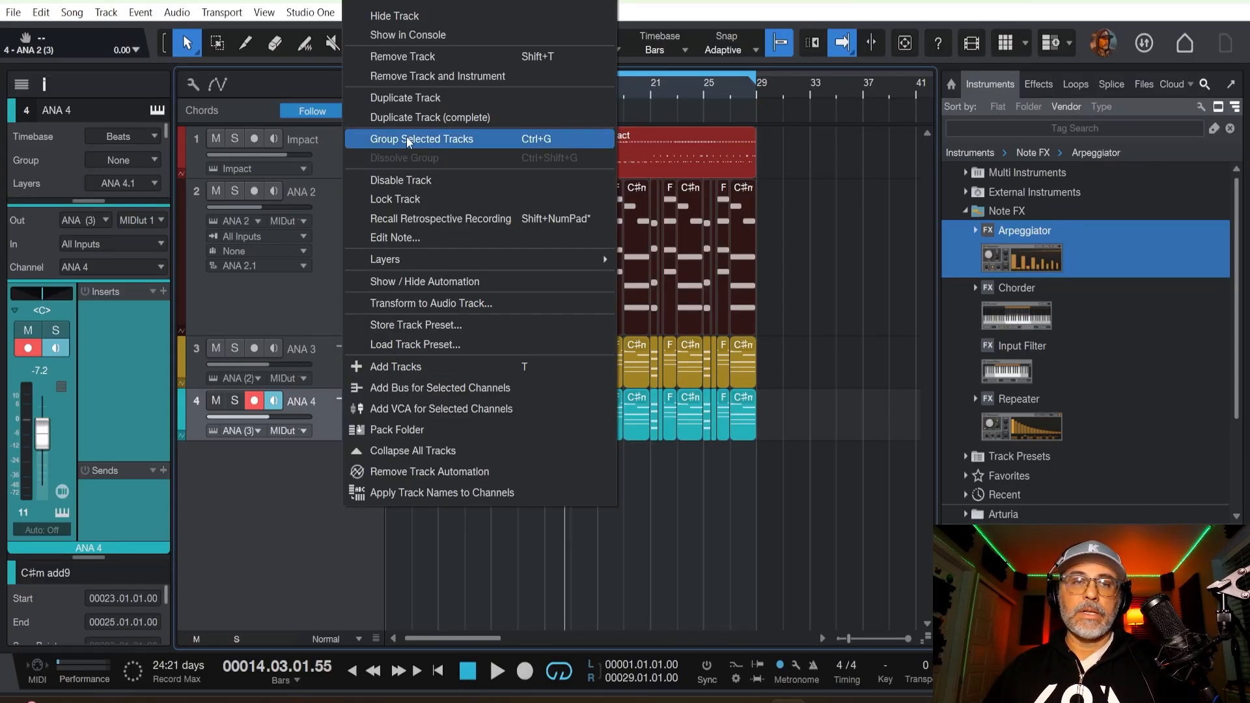
click(414, 77)
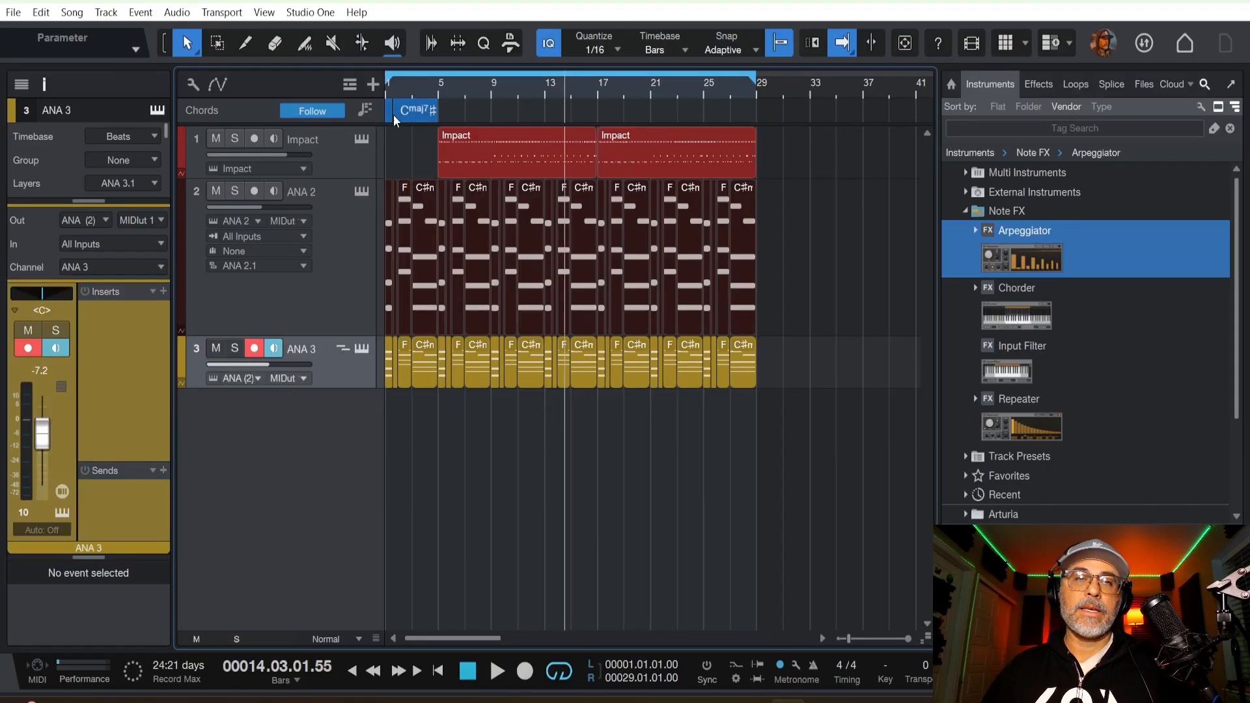
Duplicate the ANA 2 track completely, including its instrument, and place the copy below ANA 3.
click(345, 238)
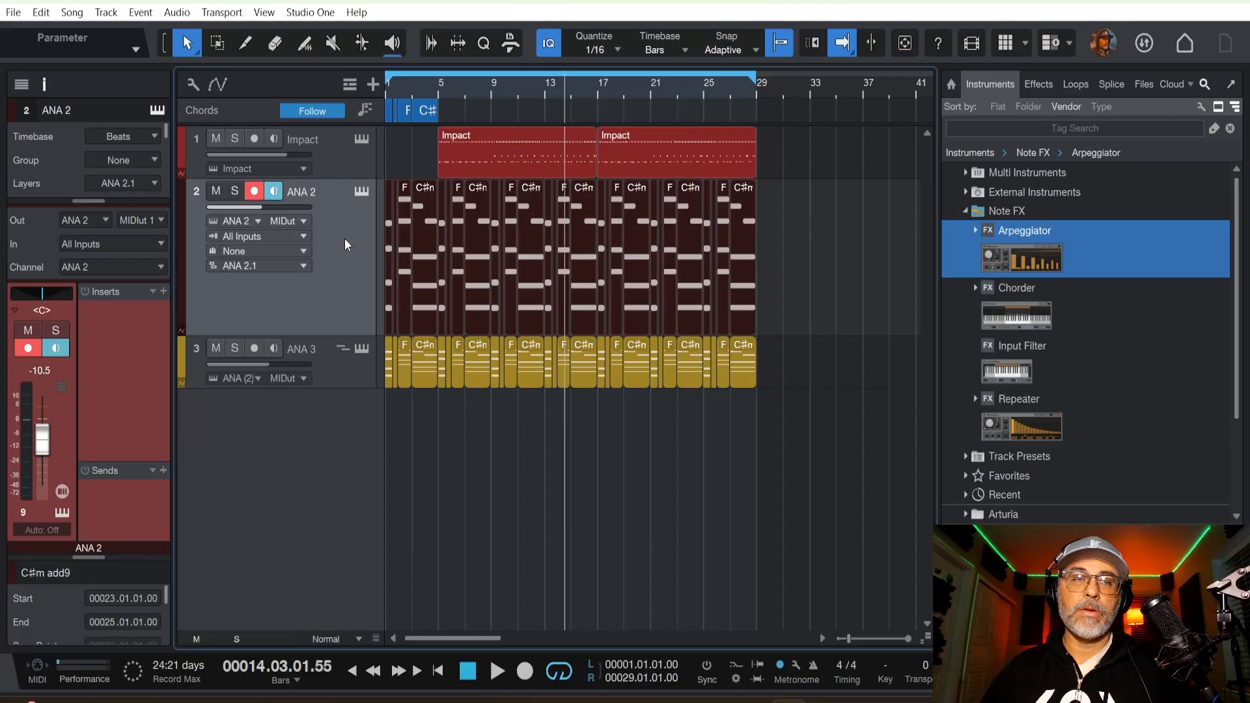
right_click(342, 240)
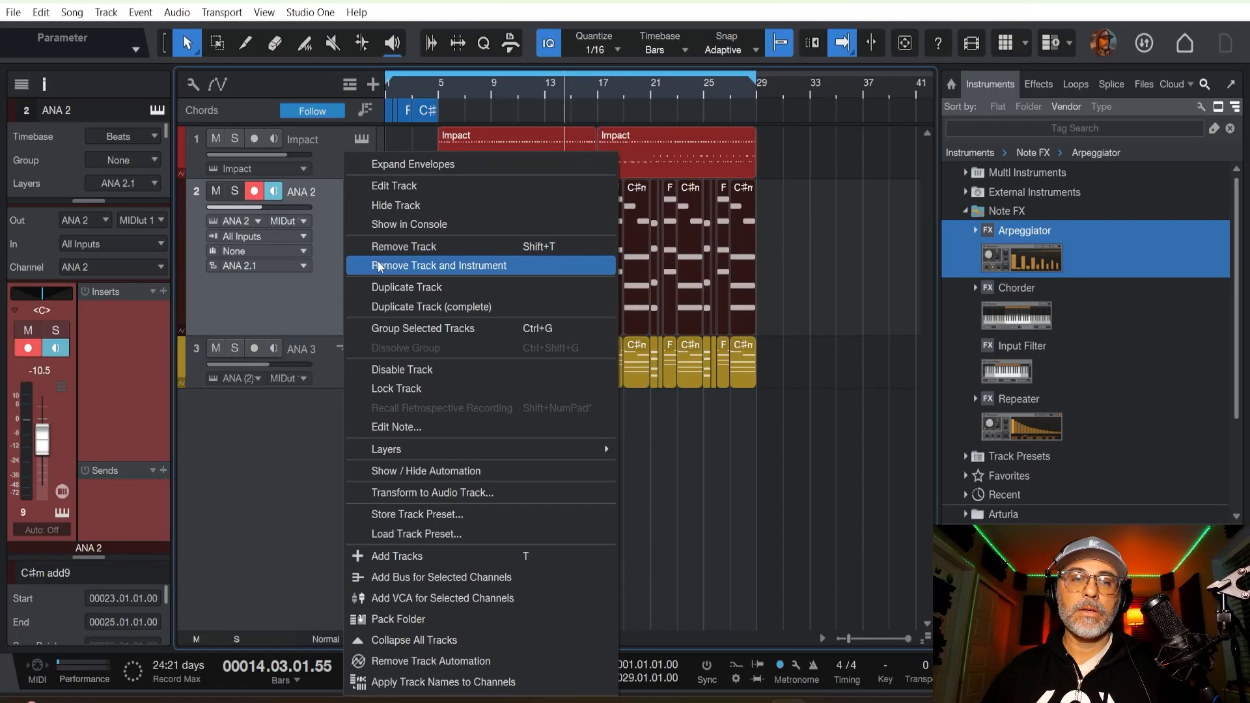
click(390, 307)
drag(339, 361, 319, 430)
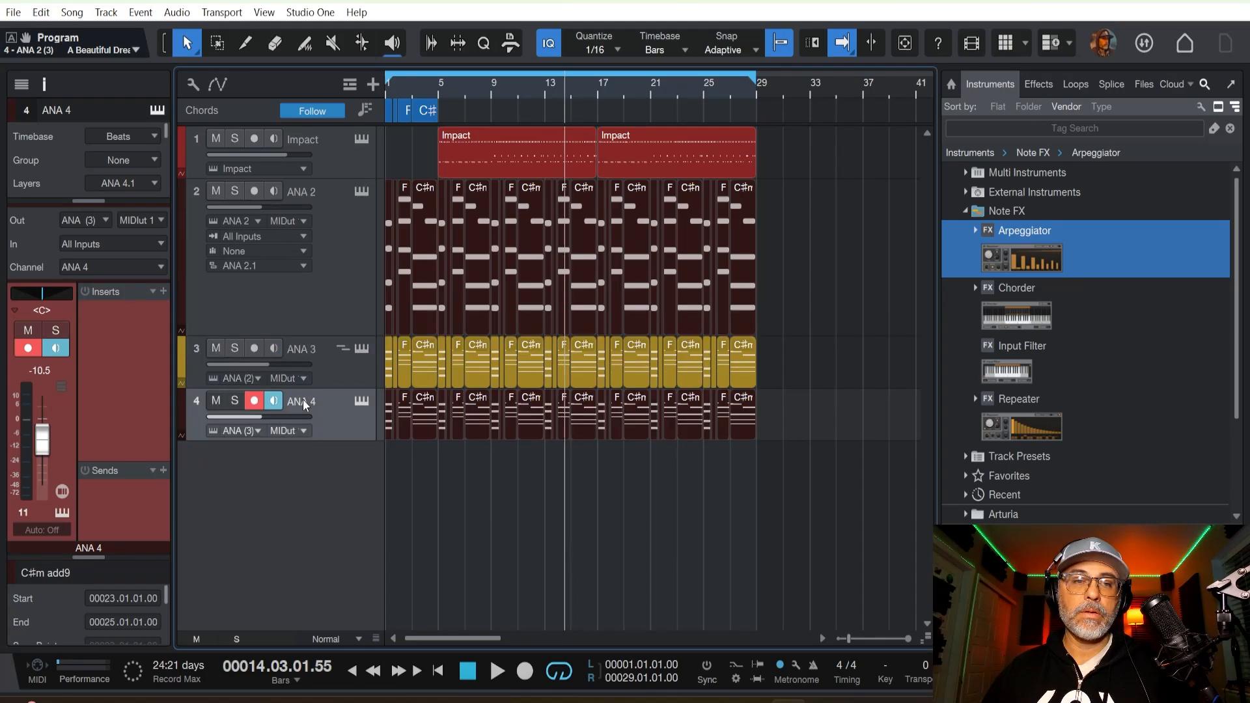
Rename the duplicated ANA 4 track as Bass and change its colour to turquoise.
double_click(303, 399)
text(Bas)
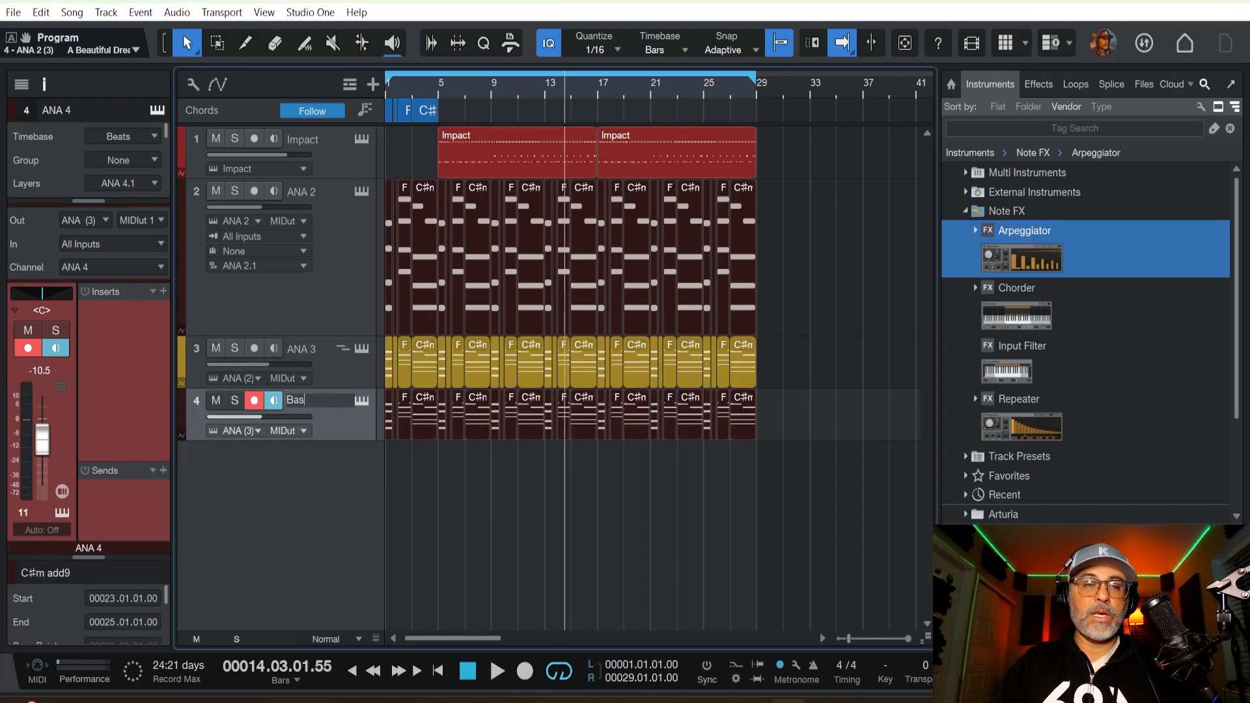
text(s)
key(Return)
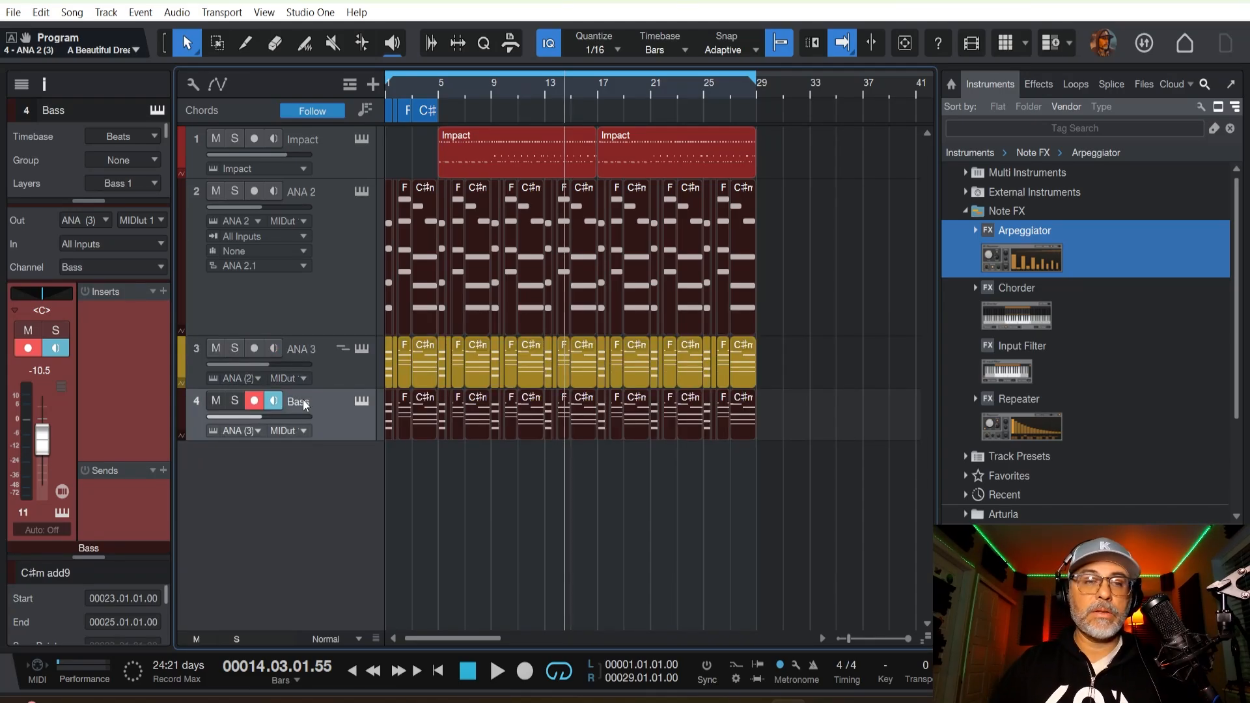
click(183, 417)
click(391, 240)
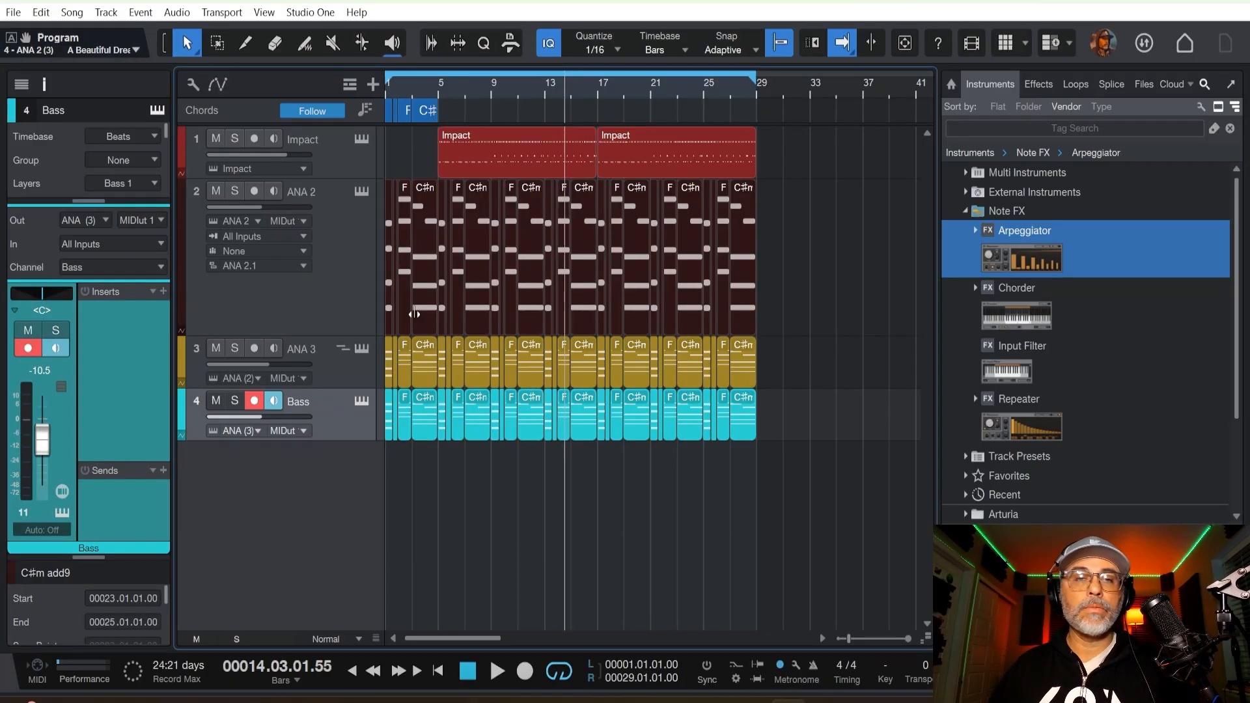
Audition the bass presets 2 Finger Prog, Agent Mau5, Airy Squarey Bass and Alchemist on the Bass track's instrument.
click(360, 400)
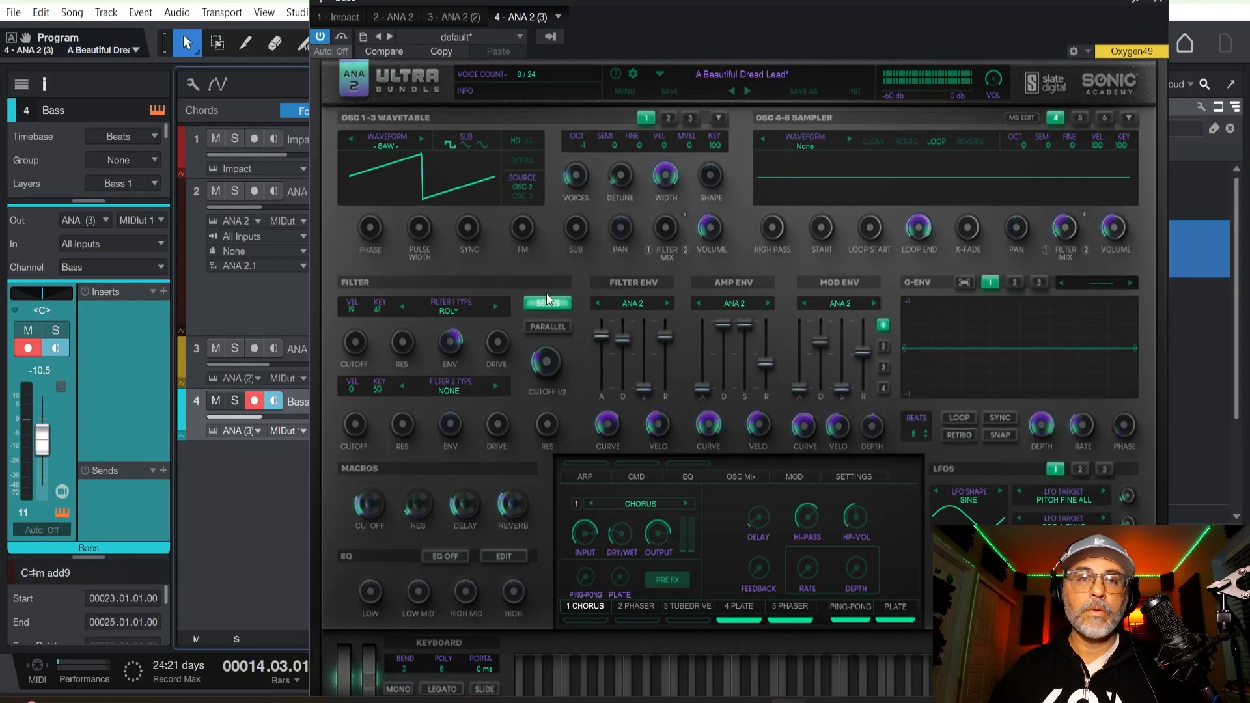
click(707, 75)
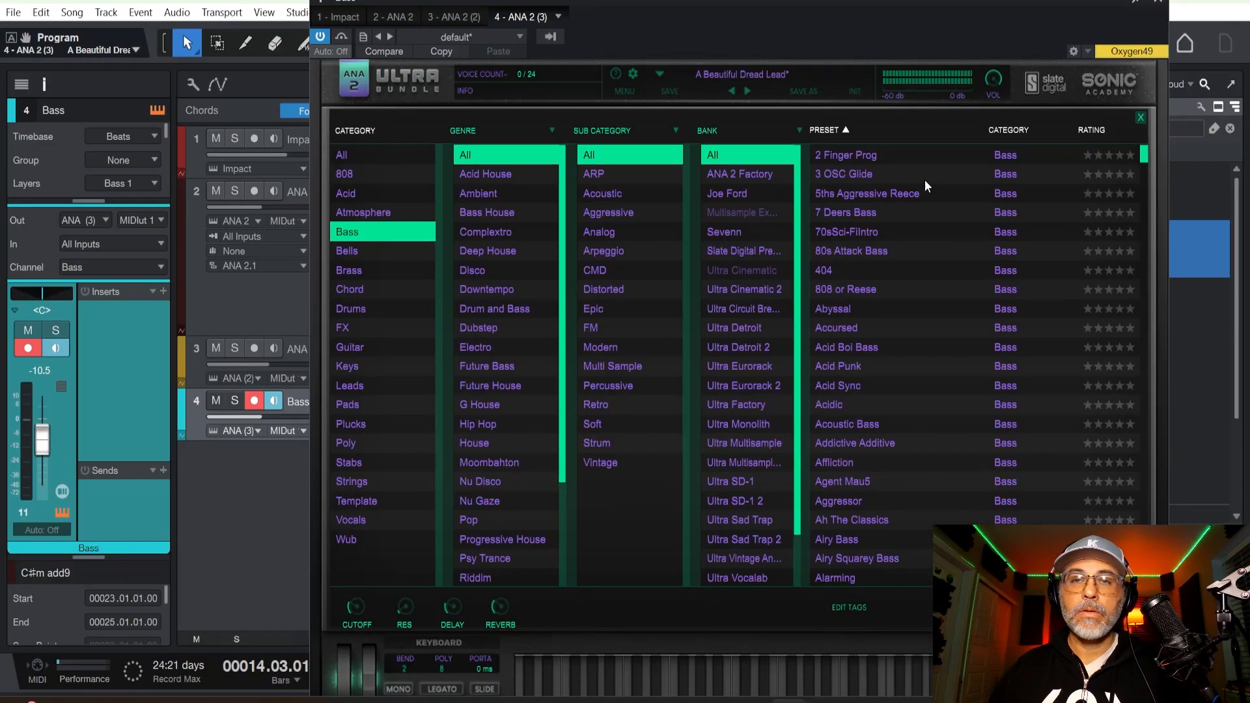
click(857, 156)
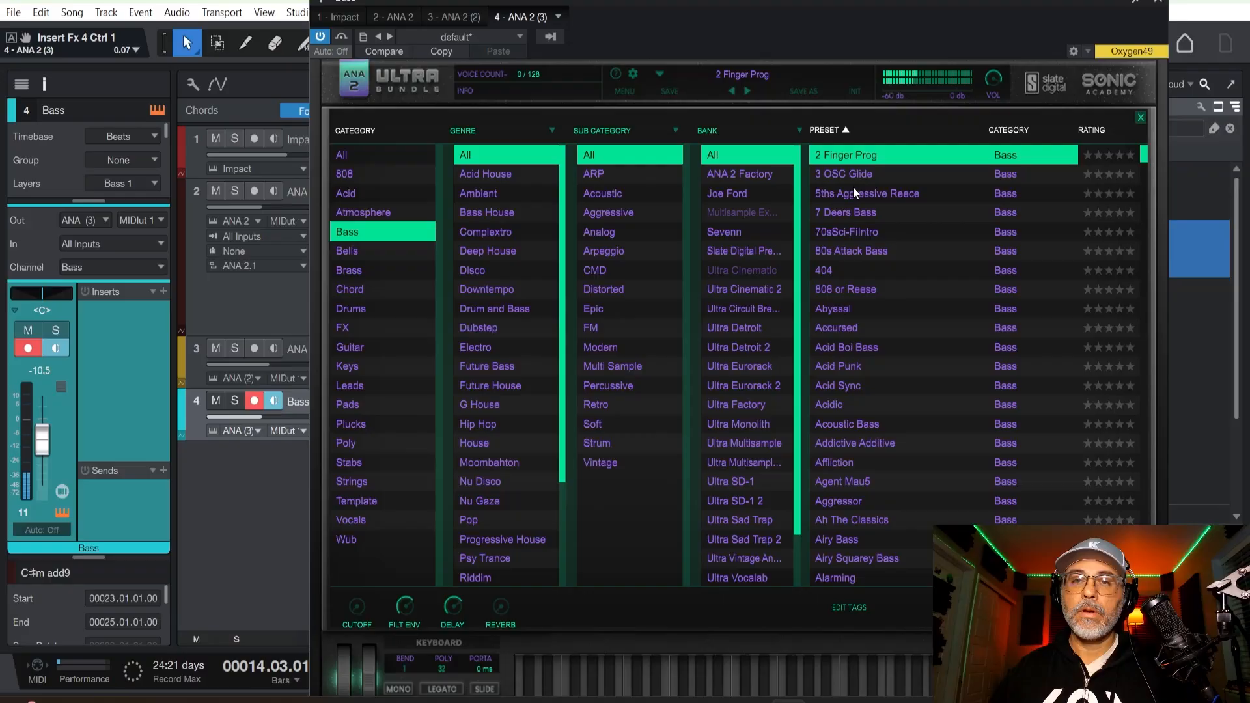
click(859, 487)
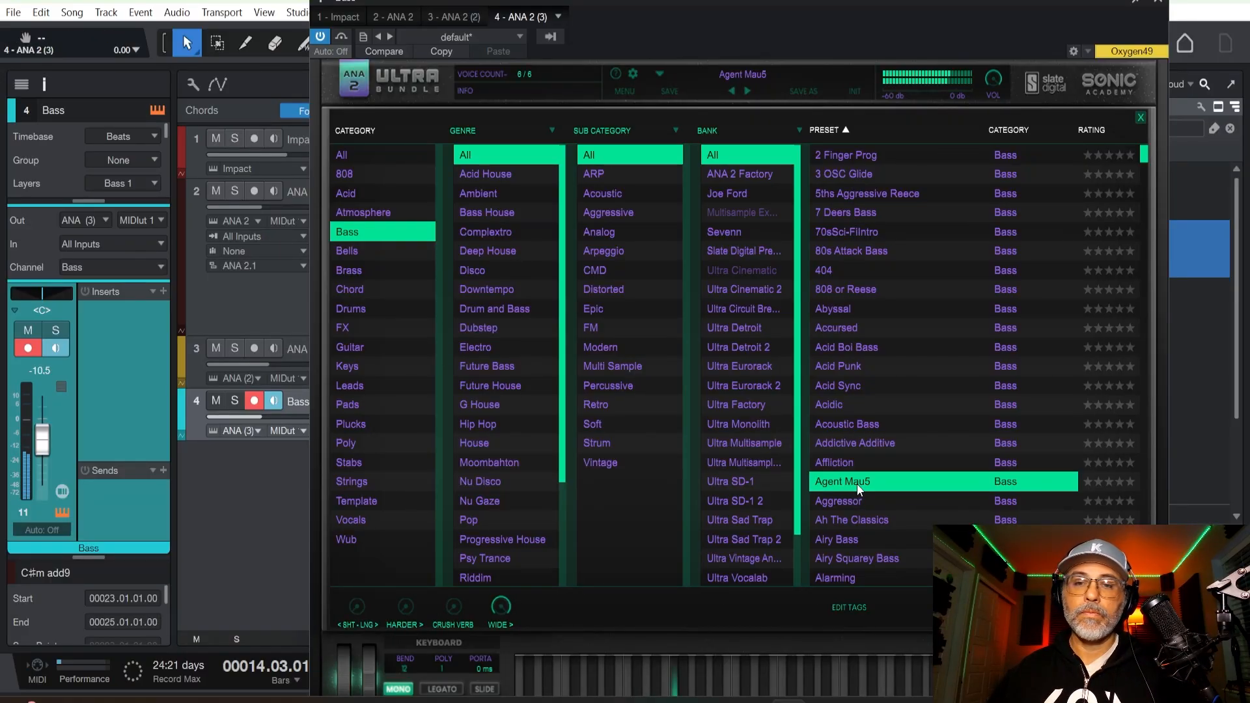
scroll(831, 459, down, 2)
click(823, 435)
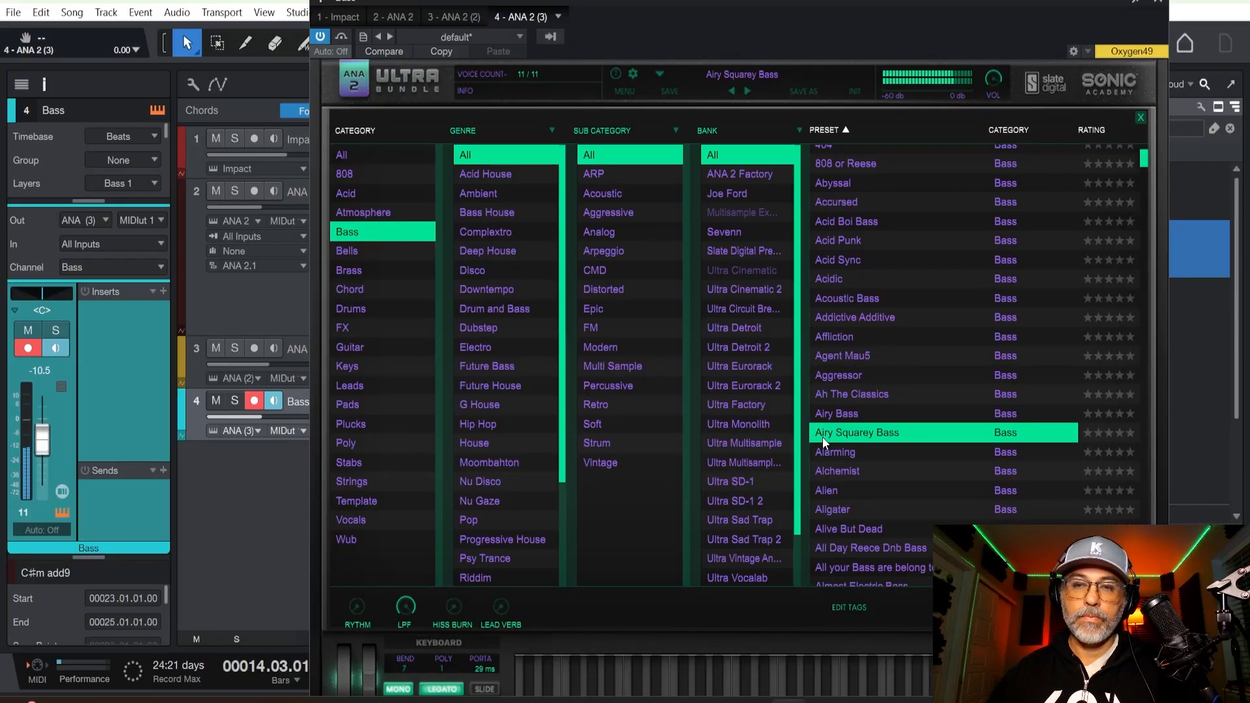
click(826, 472)
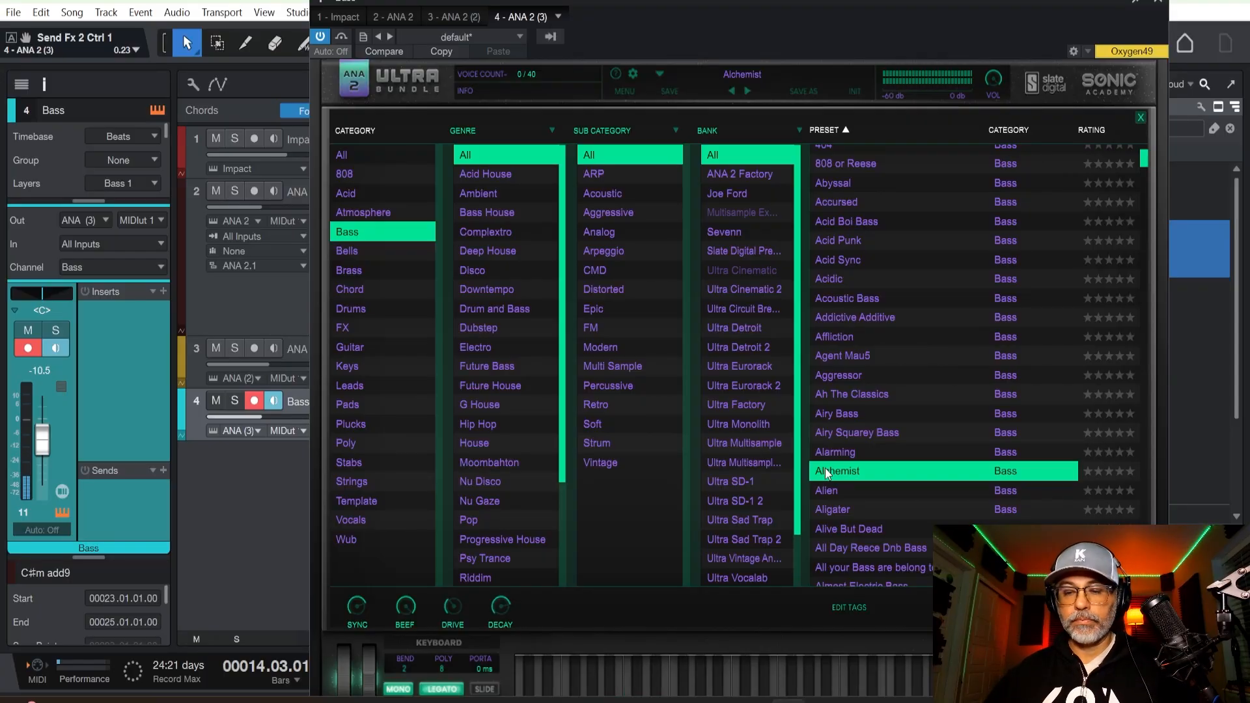
Audition the bass presets following Alchemist, load Almost Electric Bass and close the instrument.
key(Down)
key(Down)
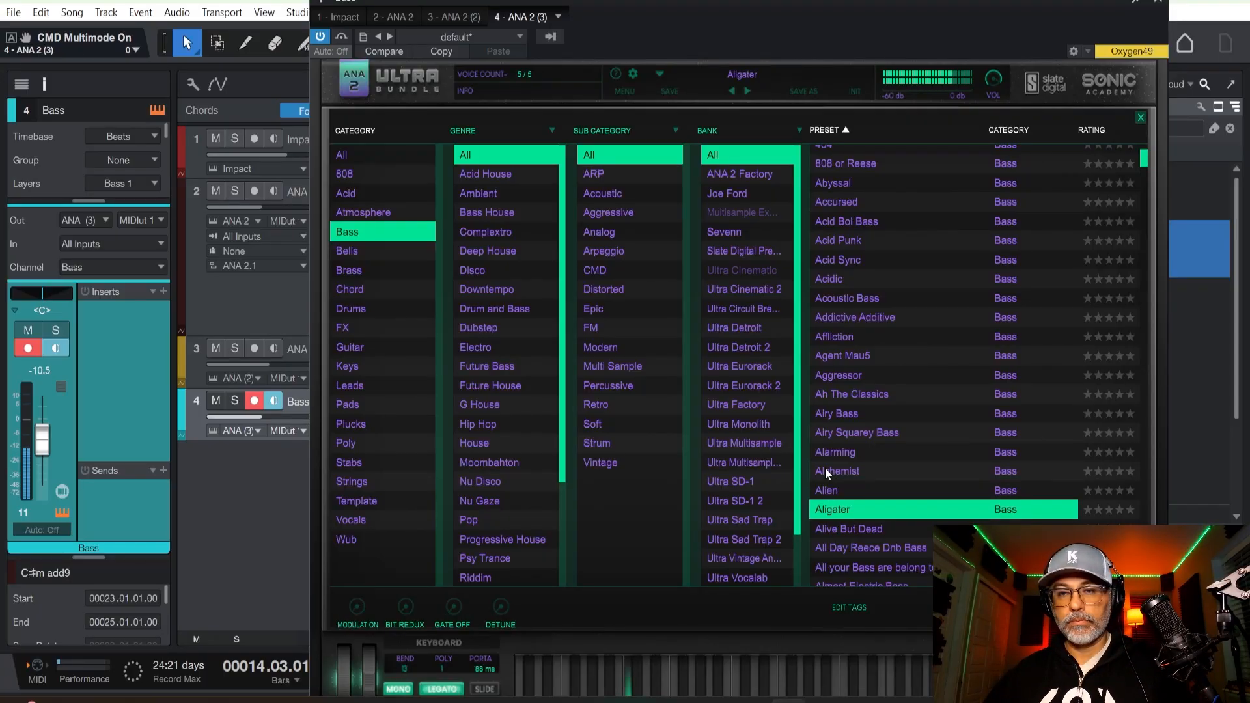
key(Down)
key(Down)
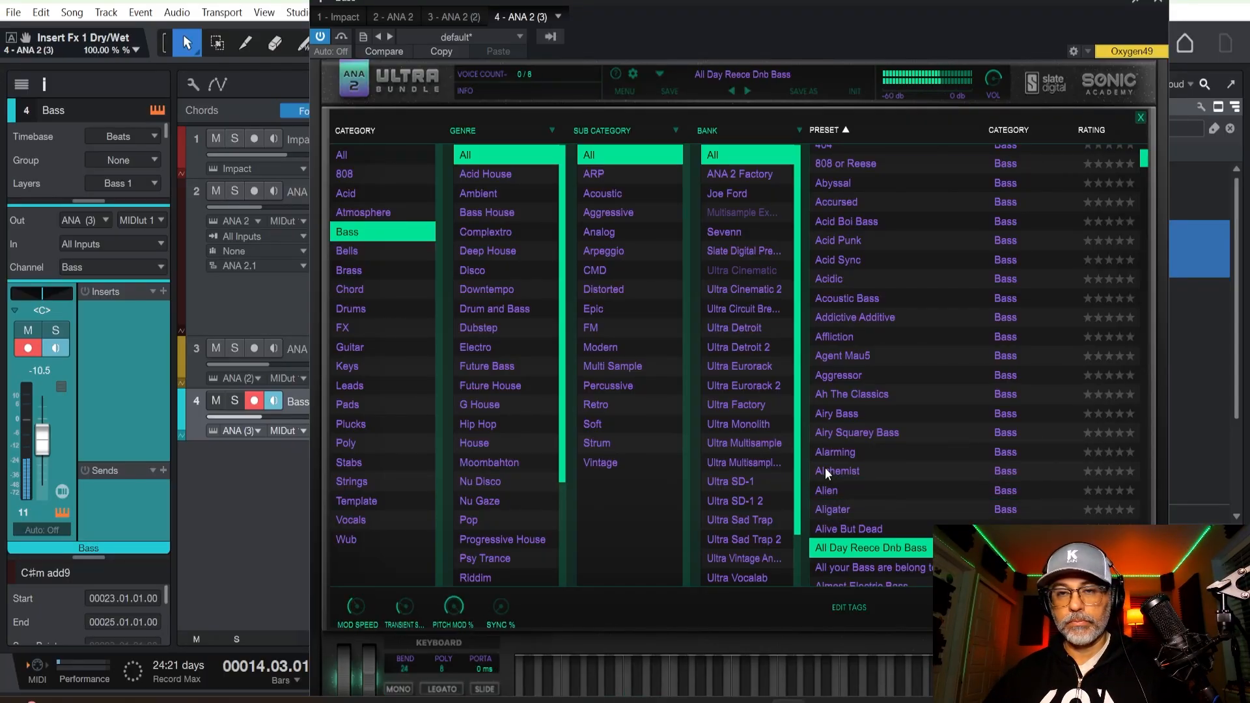
key(Down)
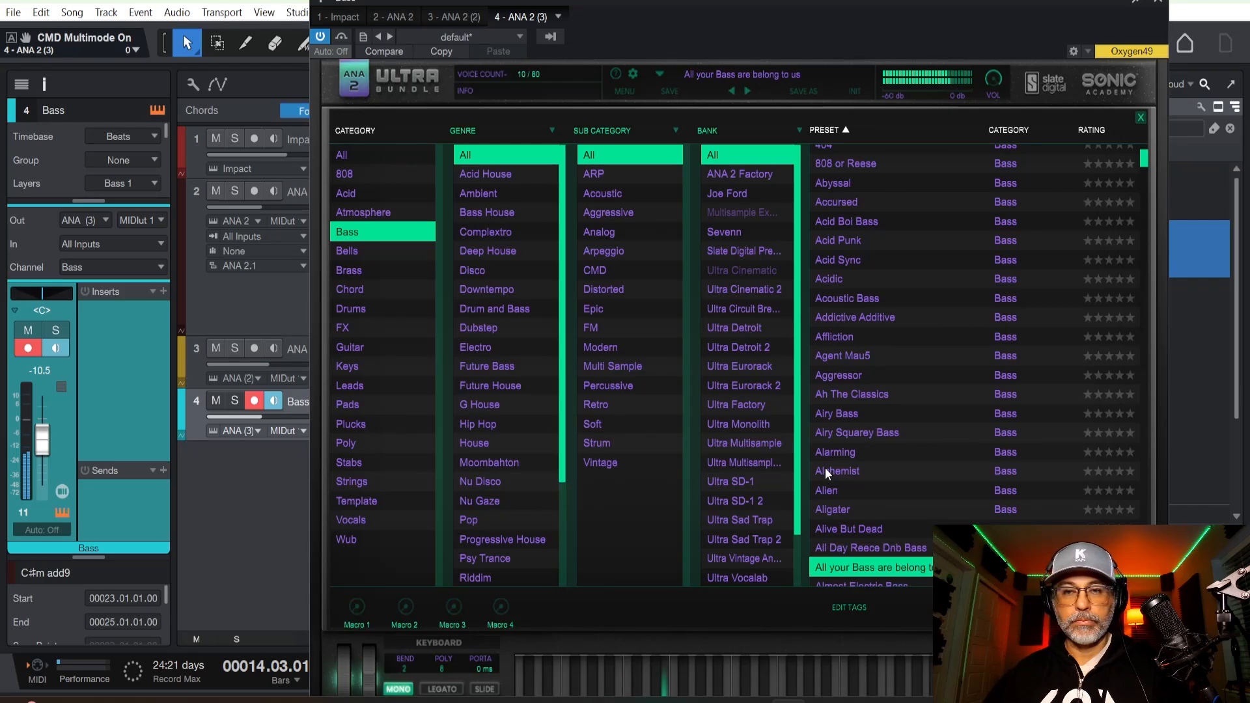
key(Down)
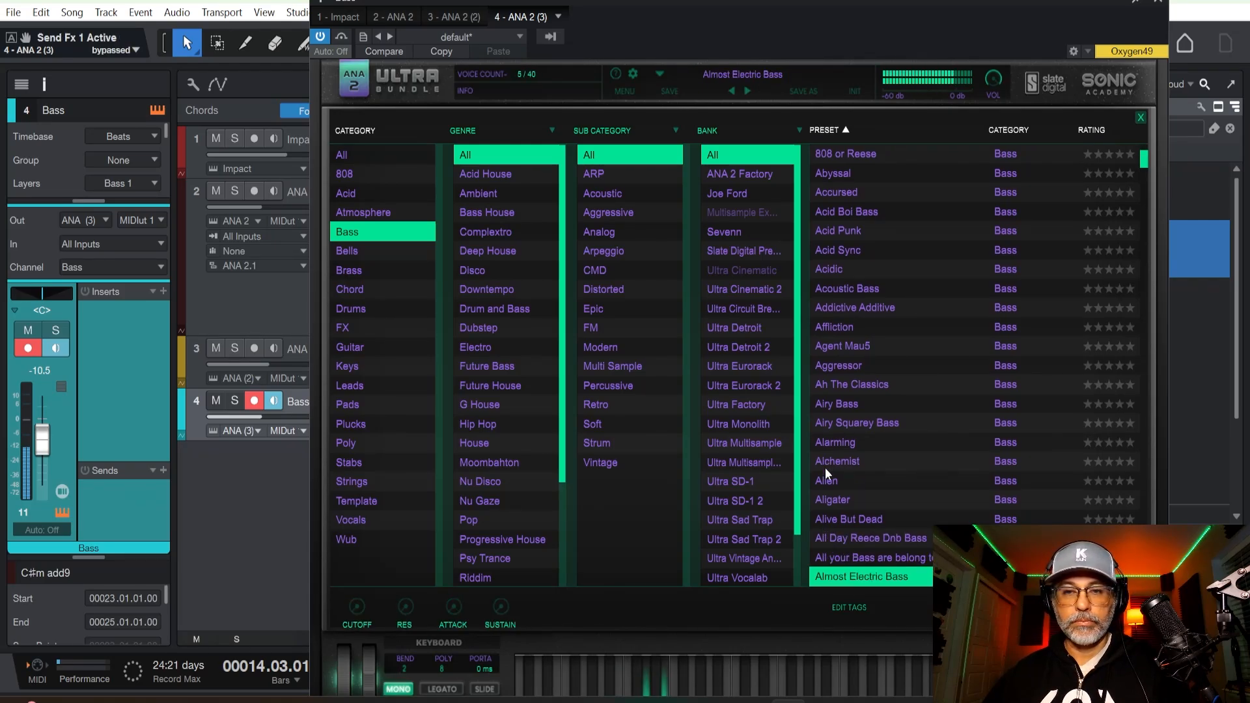
double_click(869, 574)
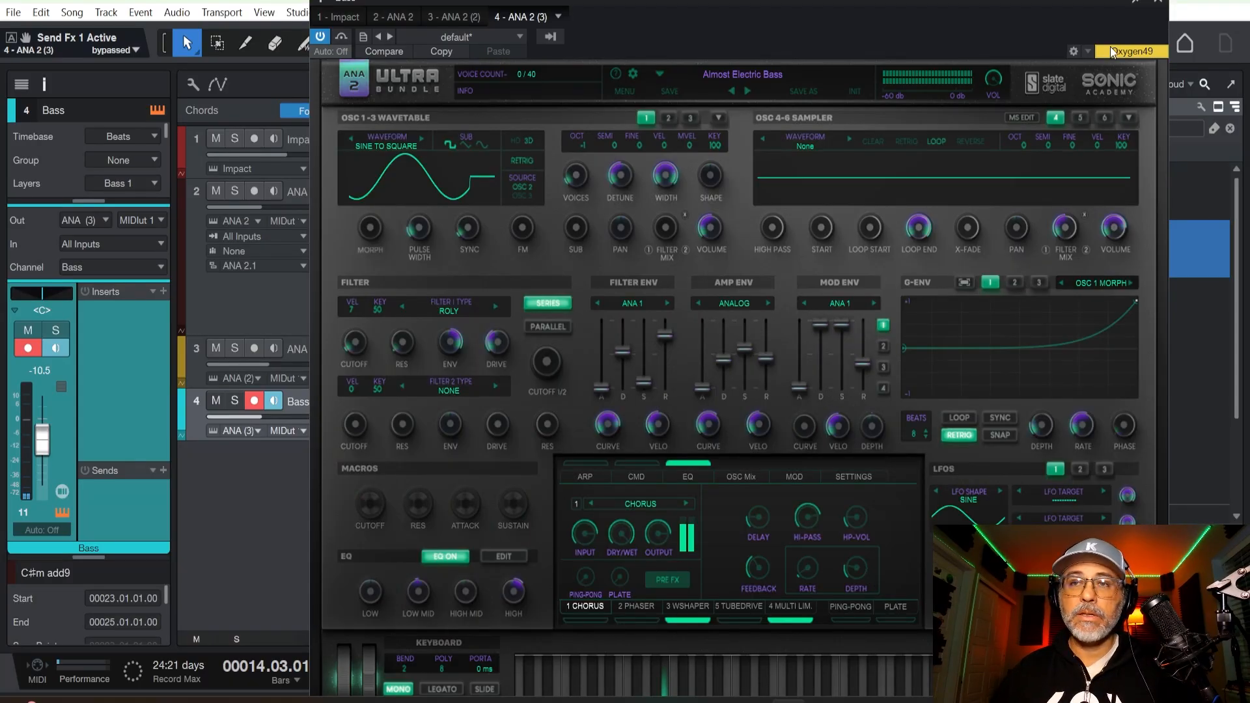
click(1156, 5)
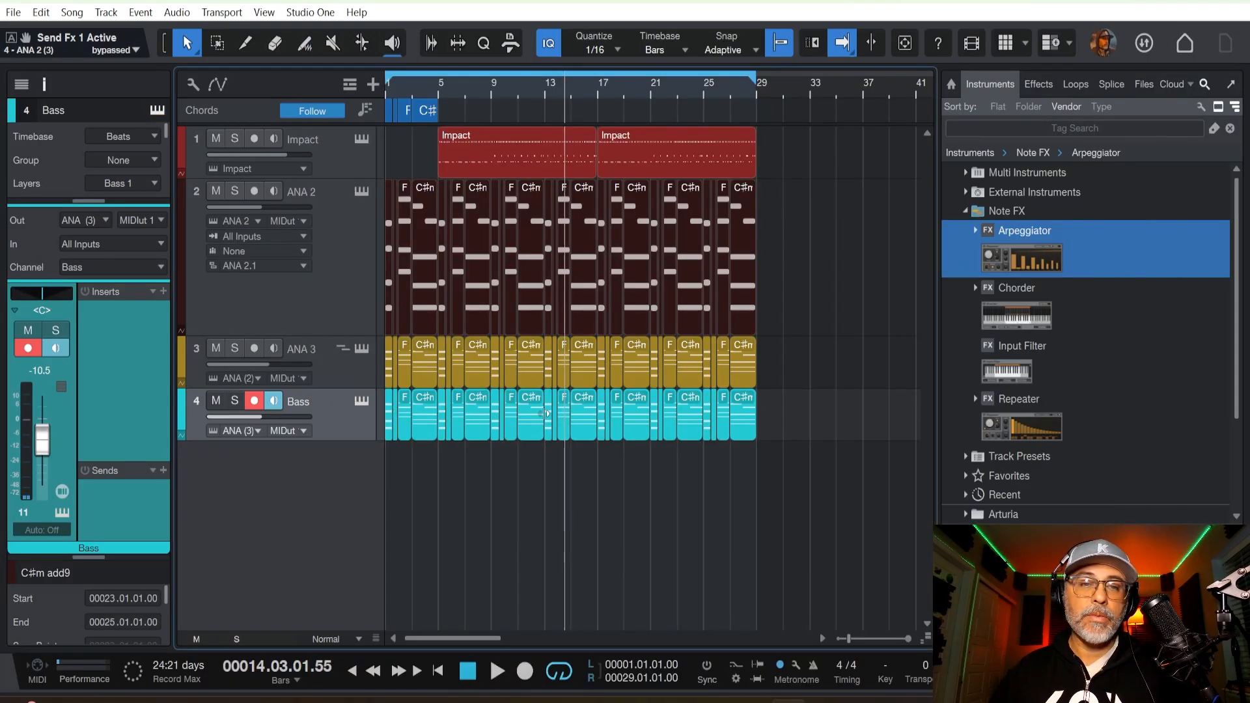
Open the Bass track's notes and delete all but the lowest note of each chord from bars 25 to 29.
click(345, 427)
key(F2)
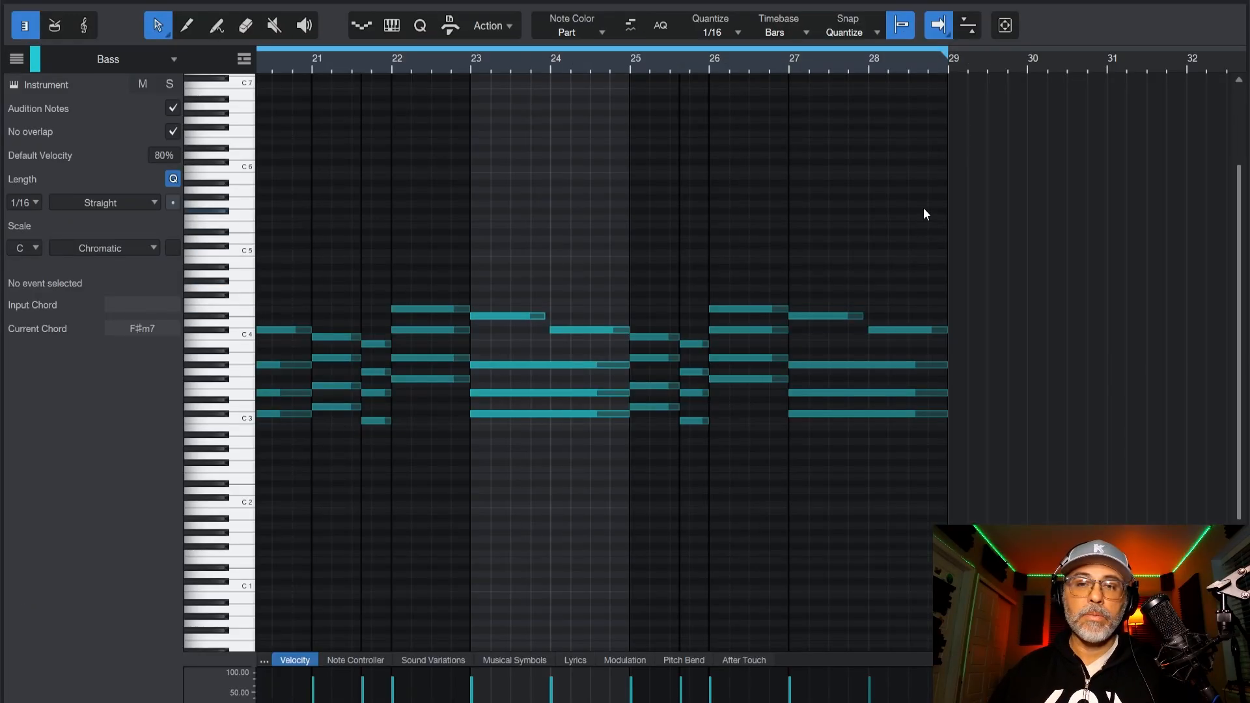
drag(923, 209, 798, 393)
key(Delete)
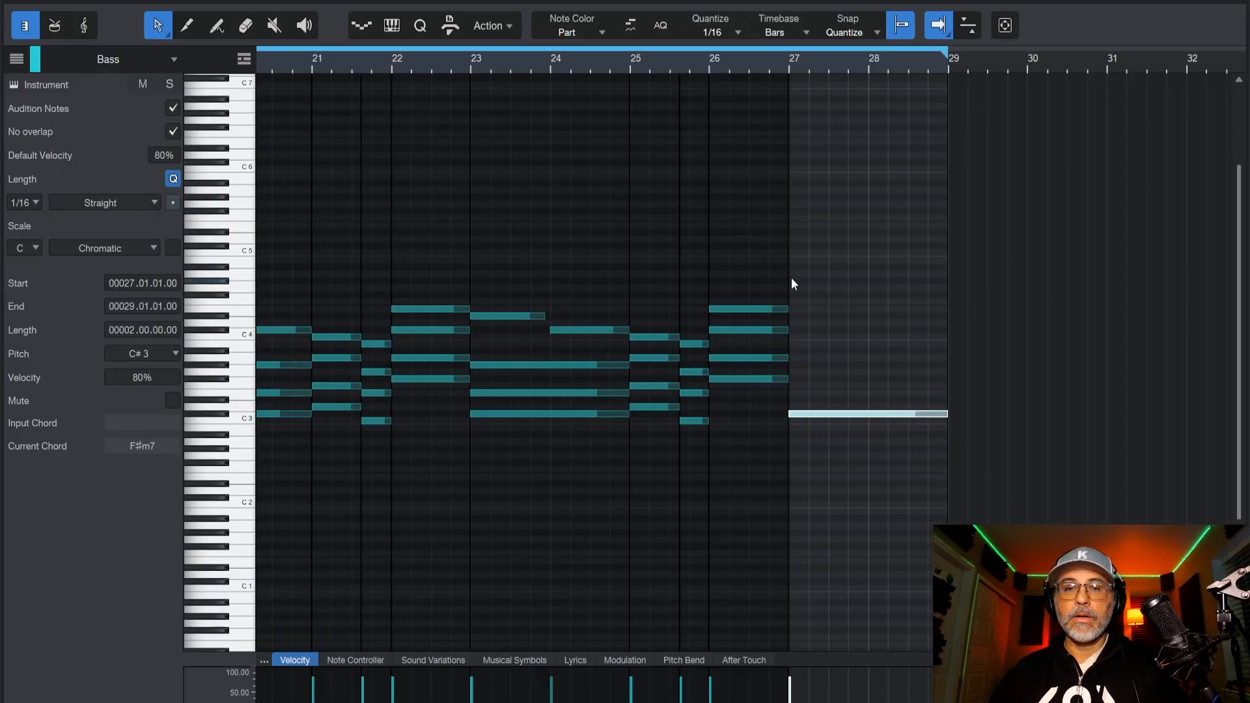
drag(788, 274, 726, 357)
key(Delete)
drag(703, 291, 685, 389)
key(Delete)
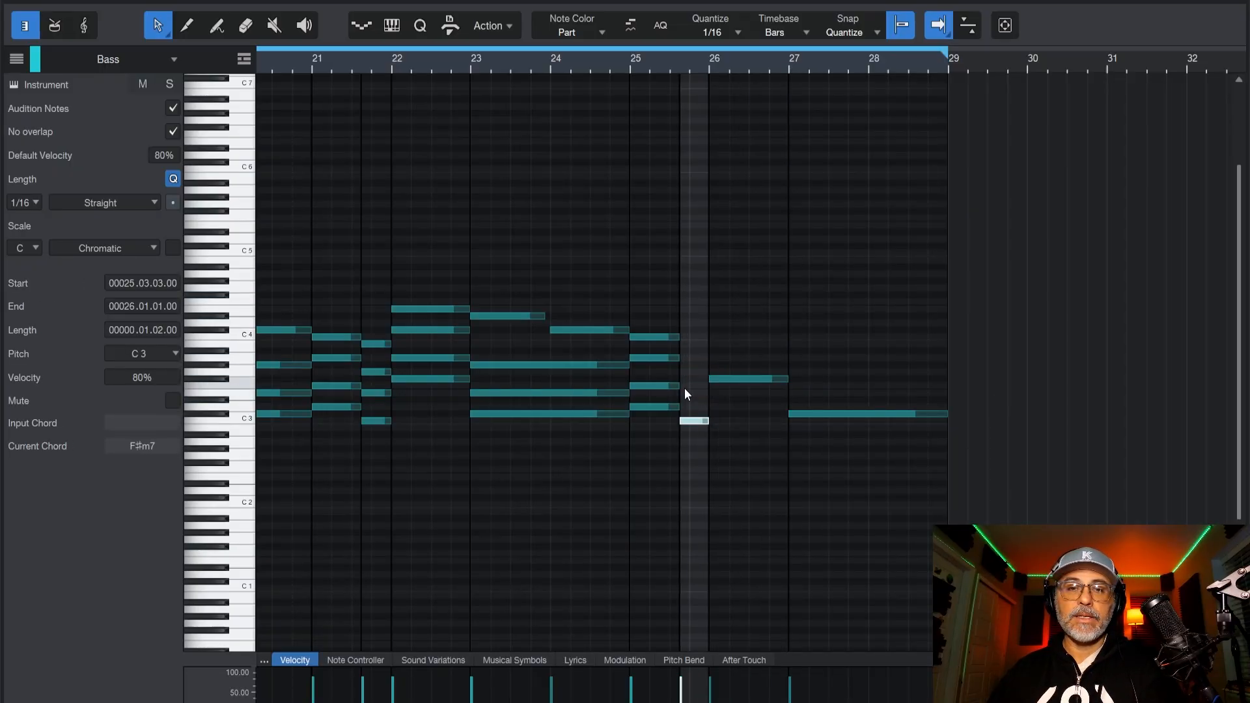
drag(666, 298, 642, 389)
Delete all but the lowest note of each Bass chord from bar 20 to bar 25.
drag(606, 330, 583, 395)
key(Delete)
drag(554, 272, 505, 320)
key(Delete)
drag(468, 263, 435, 362)
key(Delete)
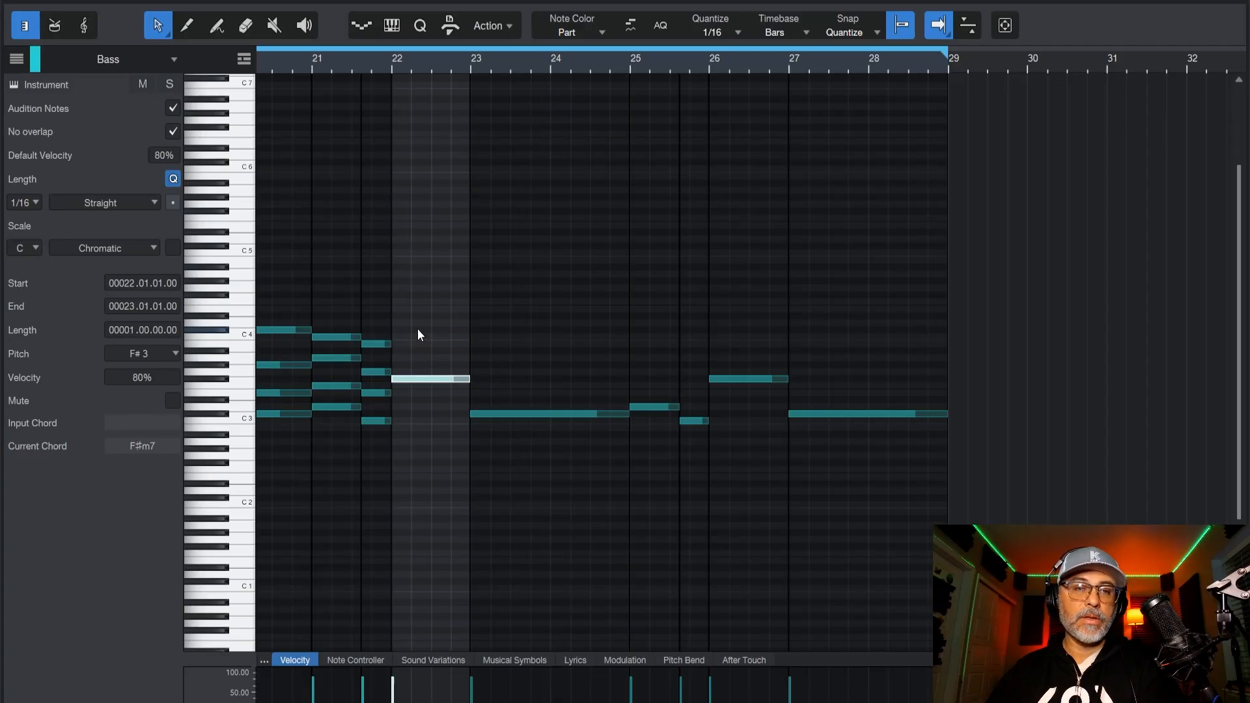
drag(391, 300, 375, 347)
drag(299, 365, 280, 389)
key(Delete)
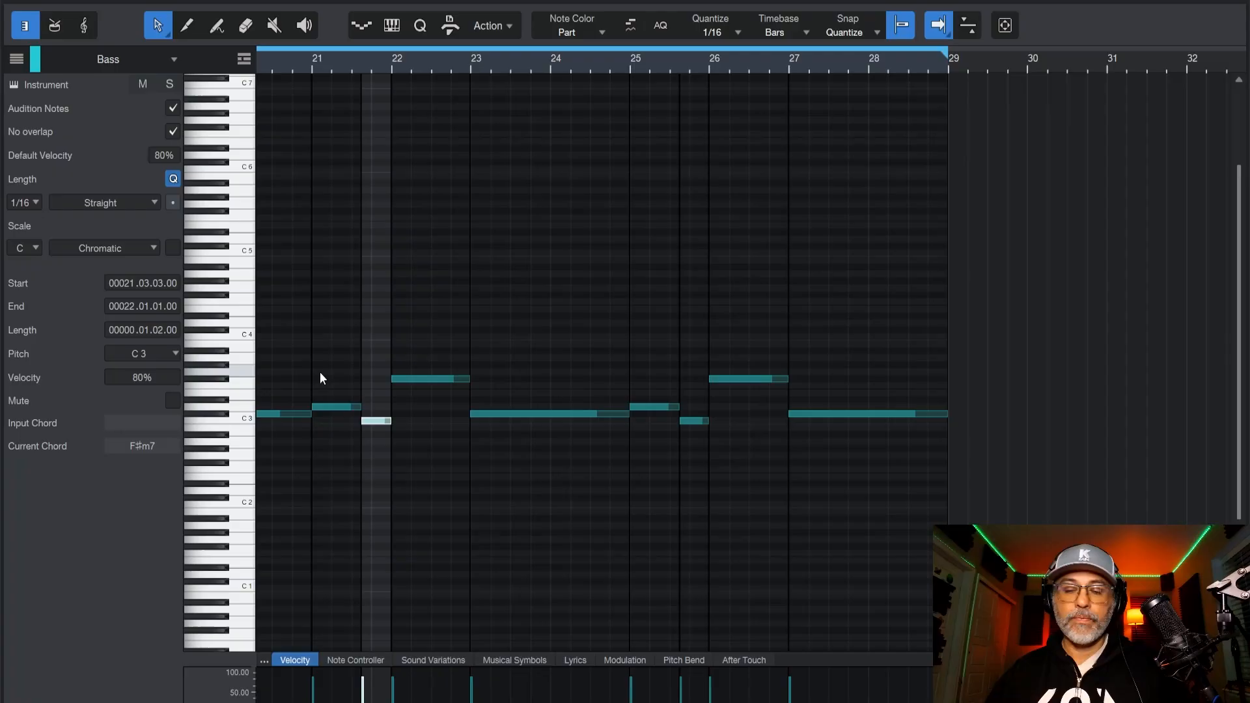
Delete all but the lowest note of each Bass chord from bar 1 to bar 20.
key(Home)
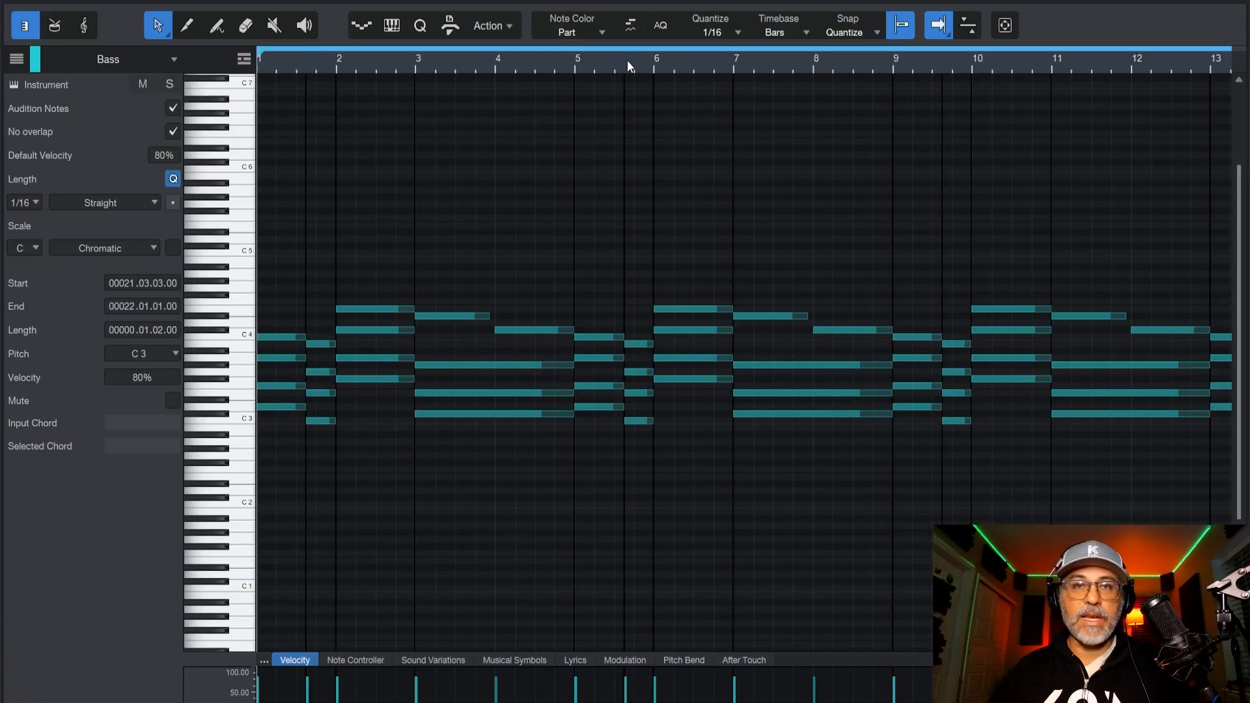
scroll(624, 61, down, 5)
drag(804, 287, 276, 386)
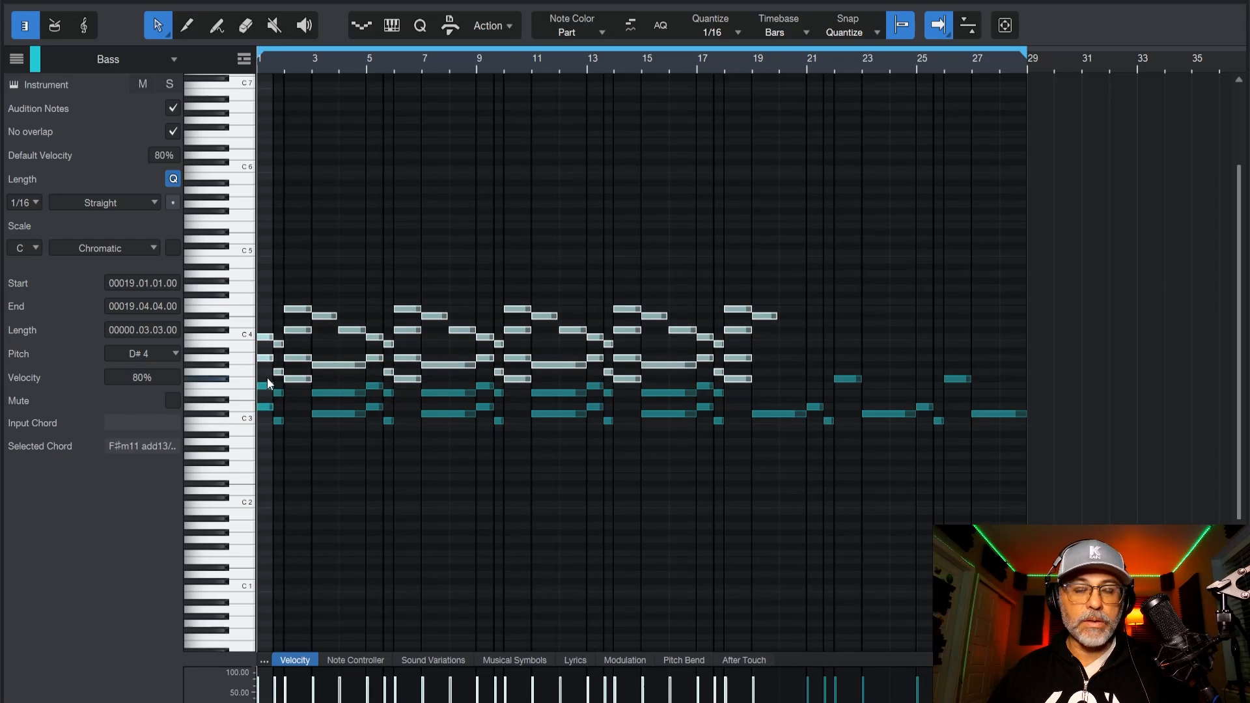
key(Delete)
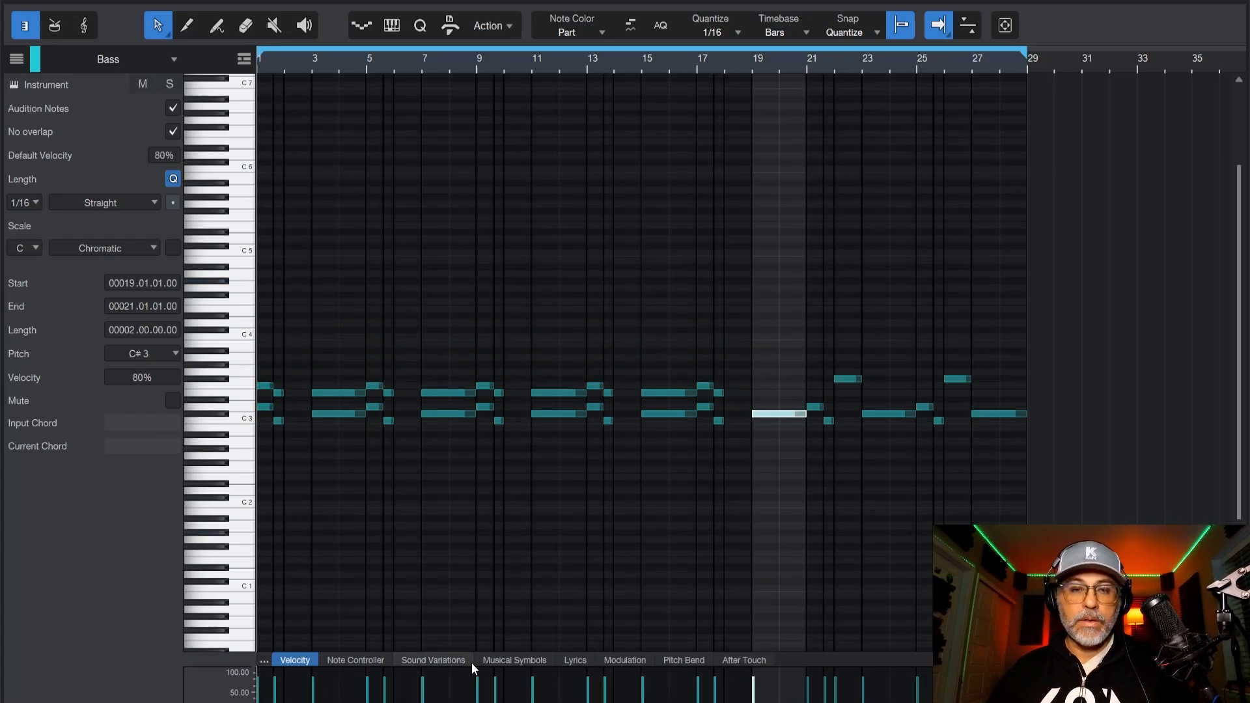
drag(730, 358, 356, 390)
key(Delete)
drag(299, 362, 273, 389)
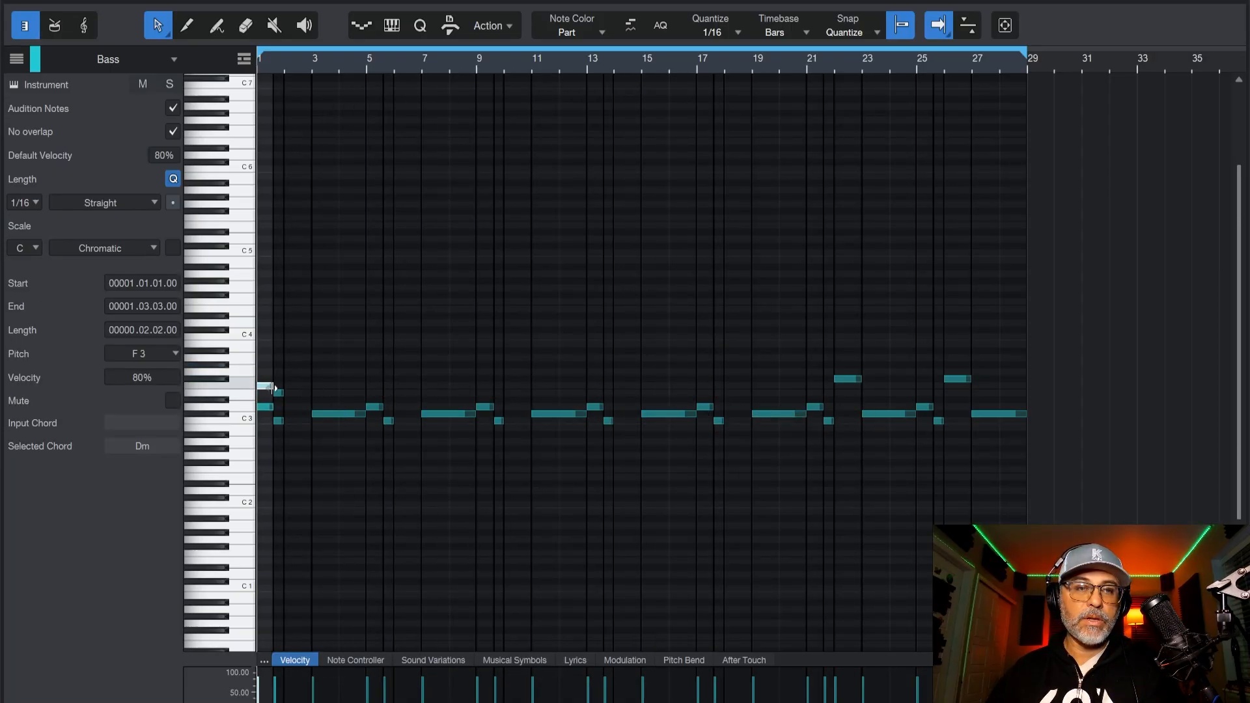
key(Delete)
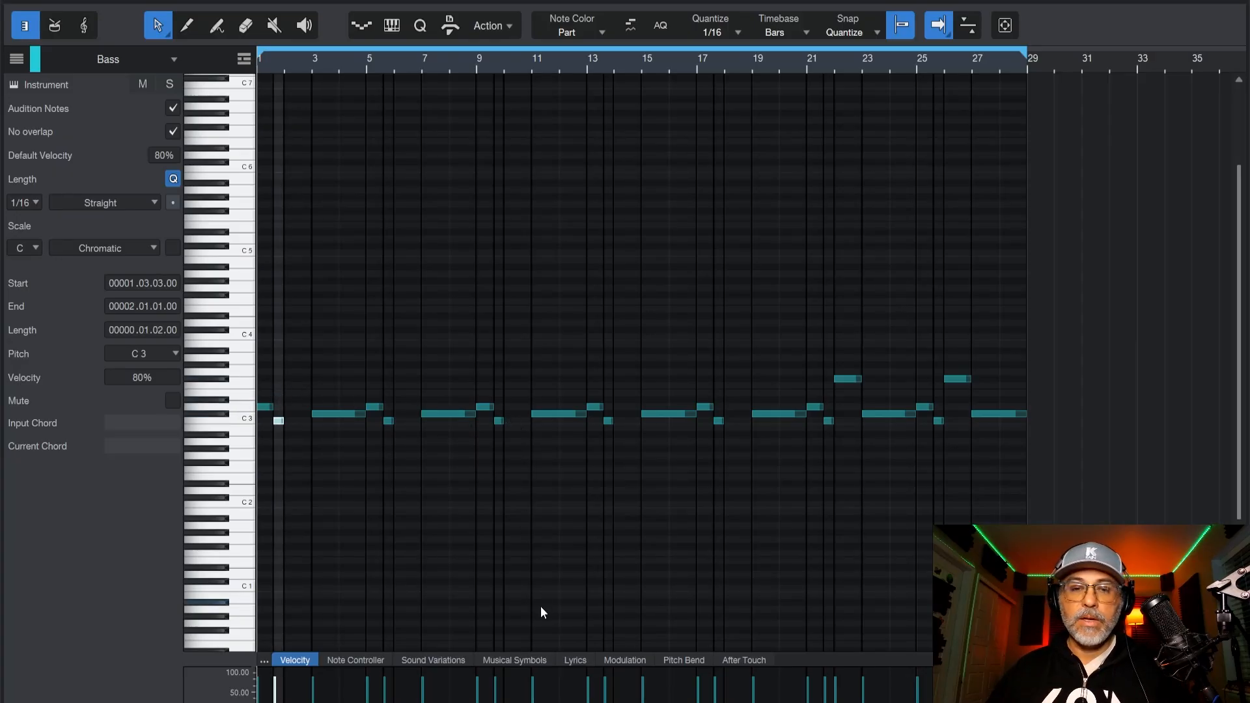
Transpose all the Bass notes down one octave.
click(1013, 413)
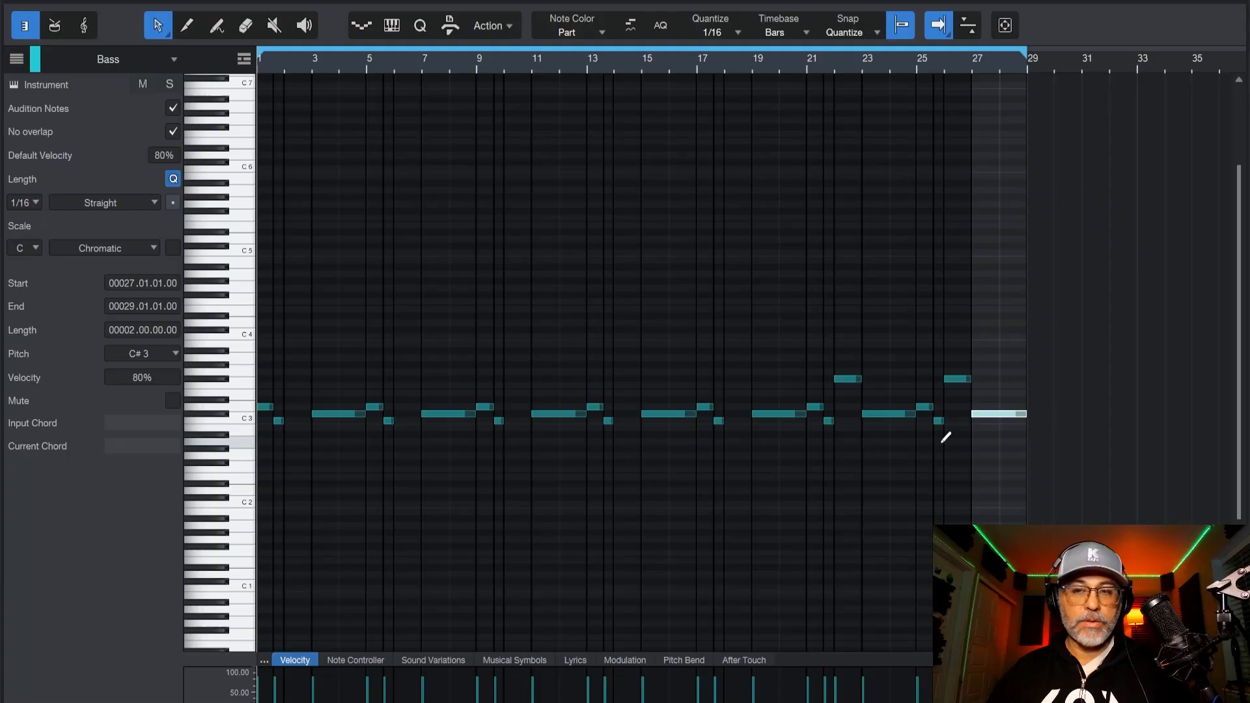
key(ctrl+z)
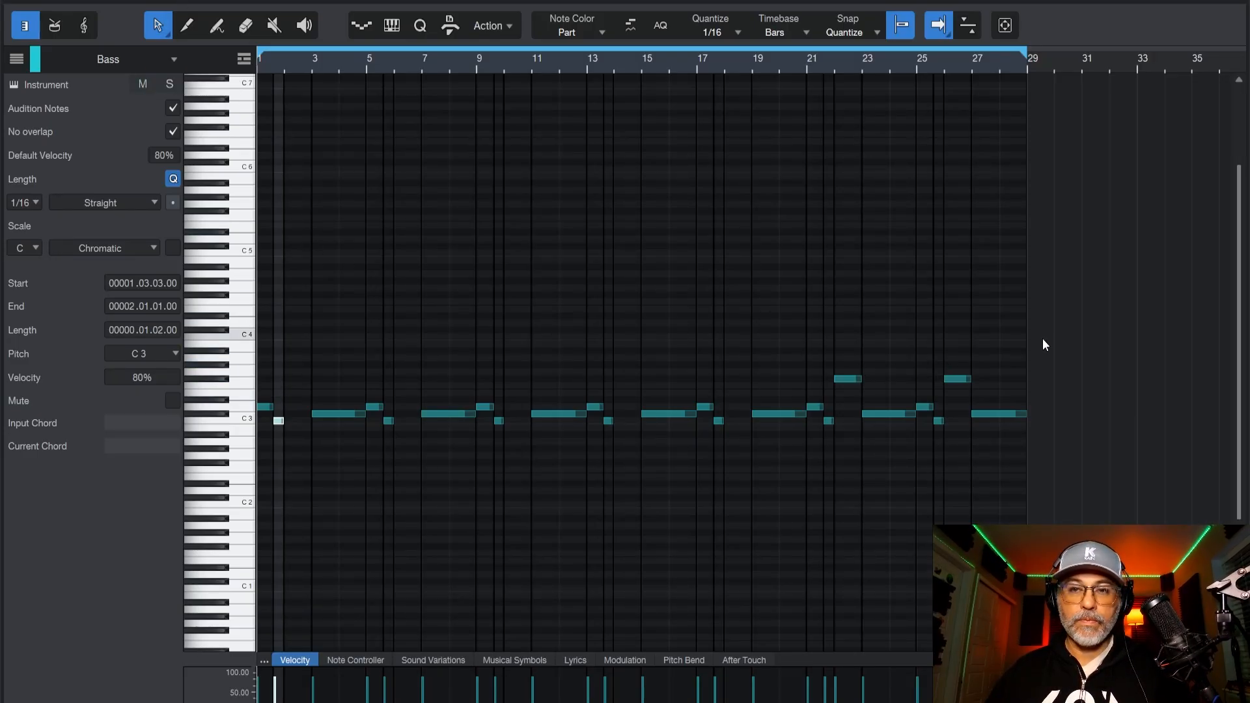
drag(1041, 334, 264, 492)
scroll(356, 445, up, 1)
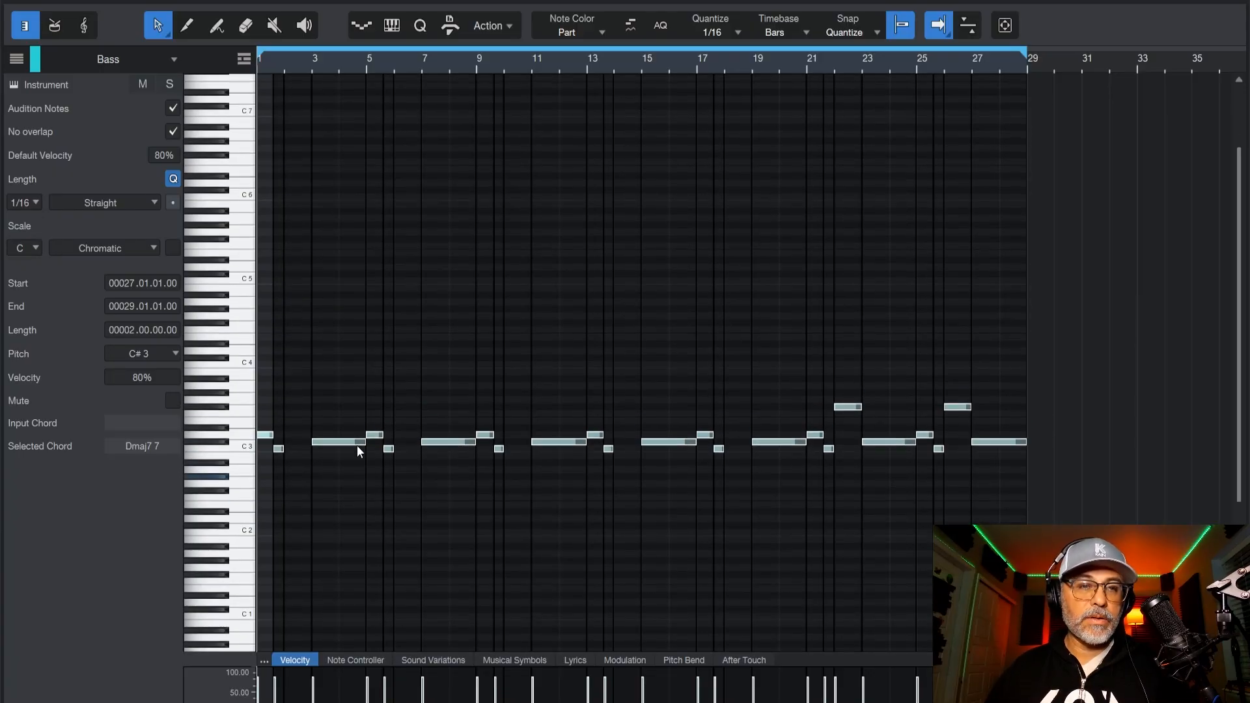
scroll(357, 445, down, 1)
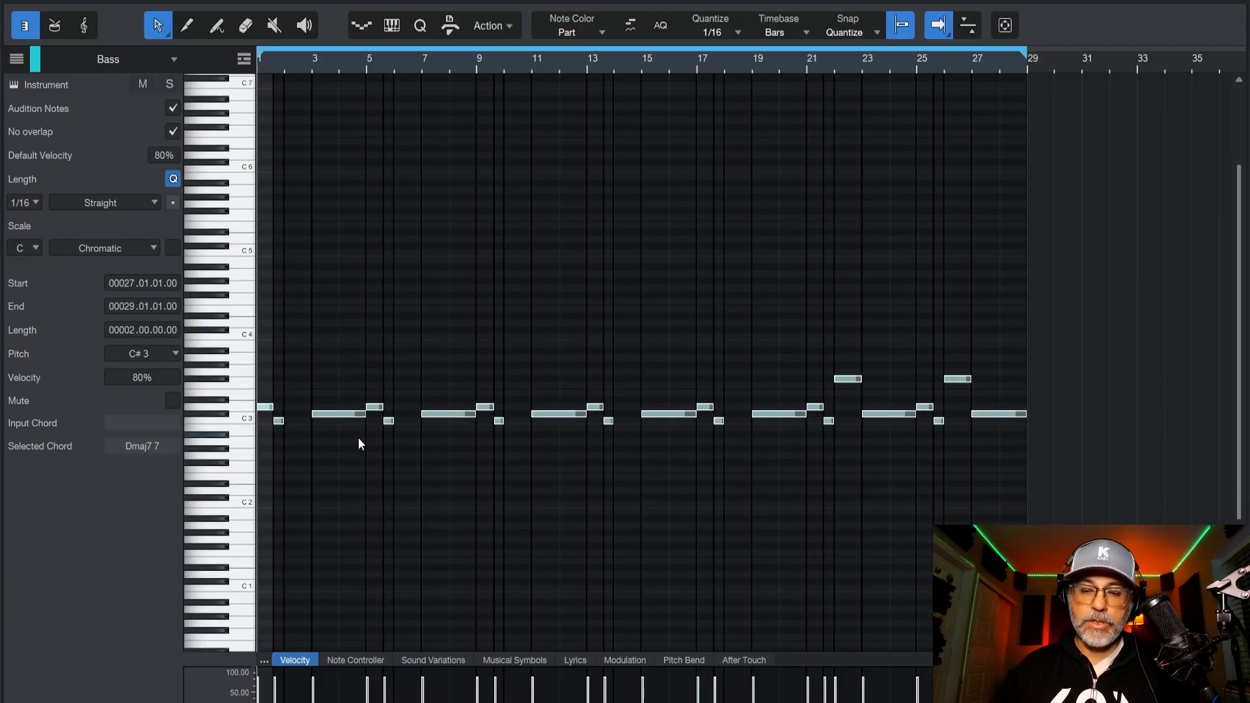
key(shift+Down)
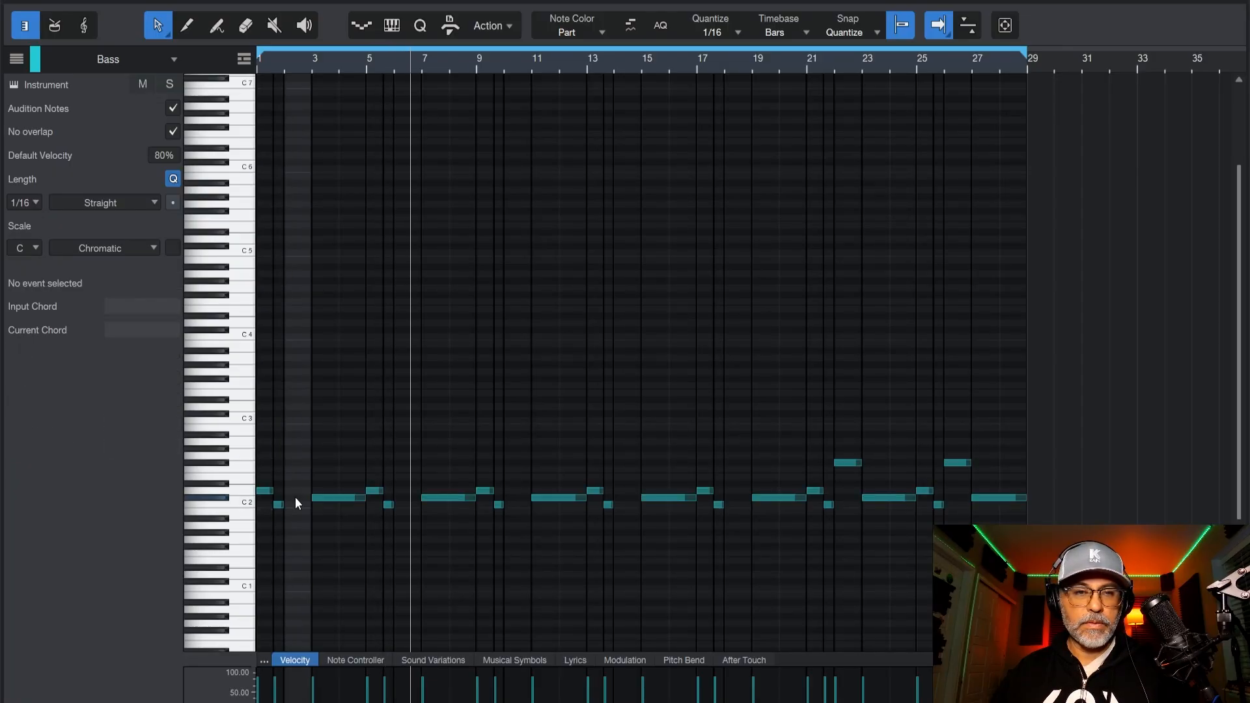
Add a two-beat E2 note at the start of bar 2 in the Bass part and play it back.
double_click(296, 497)
drag(299, 498, 284, 498)
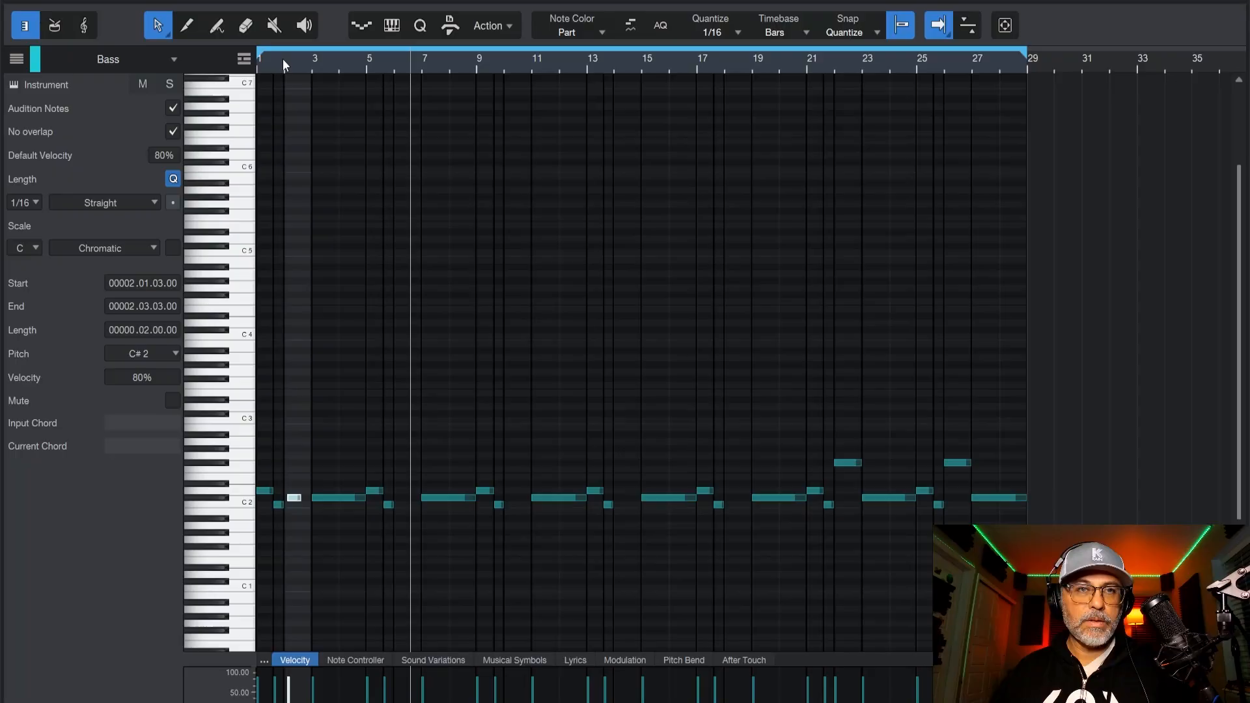
scroll(283, 59, up, 8)
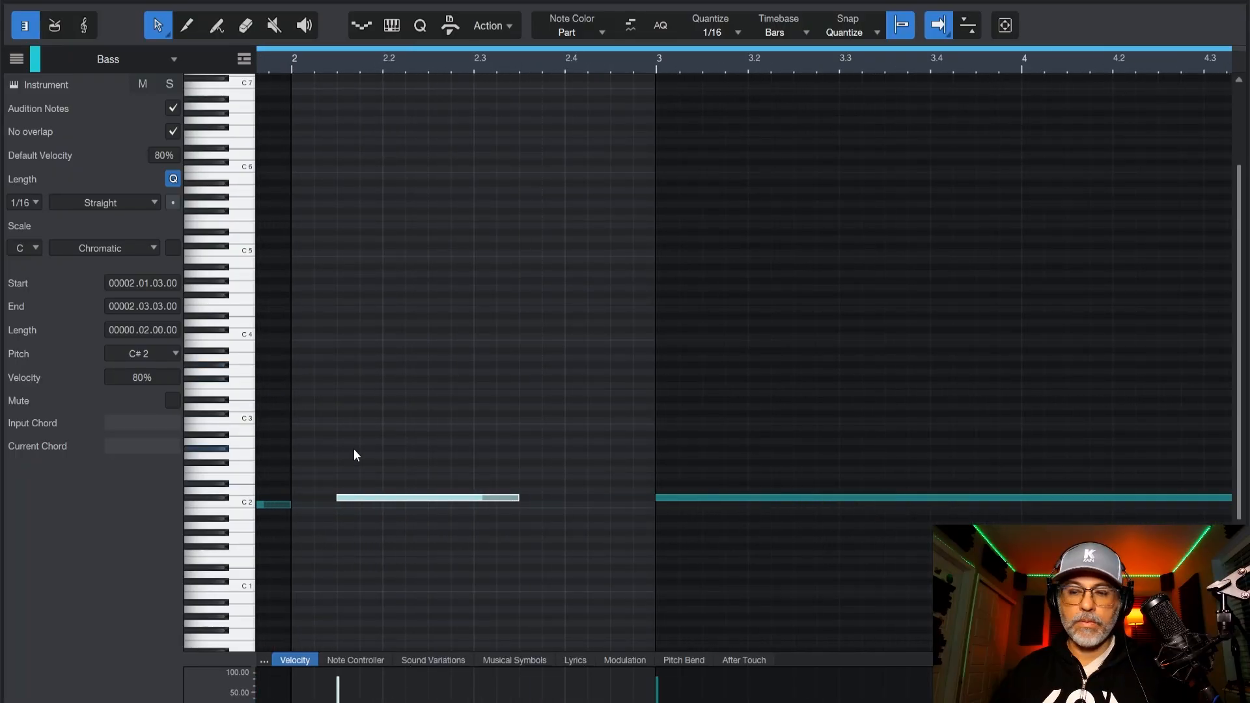
key(space)
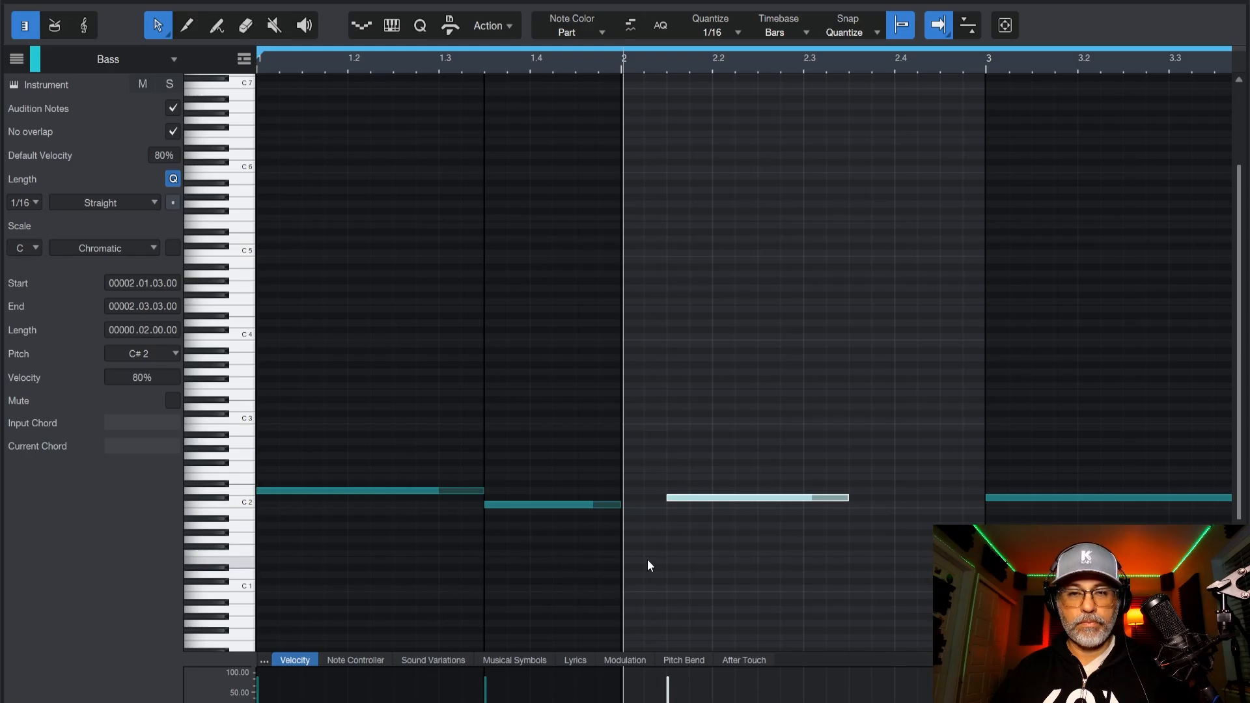
drag(689, 498, 642, 480)
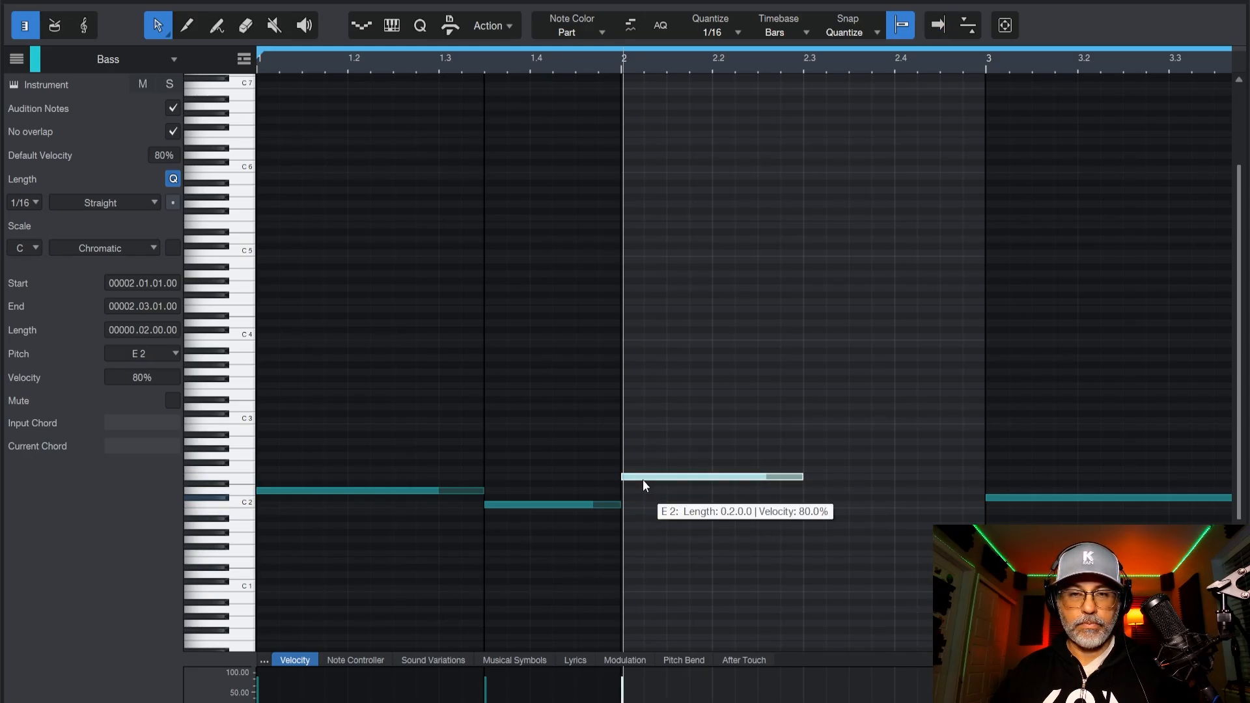
key(space)
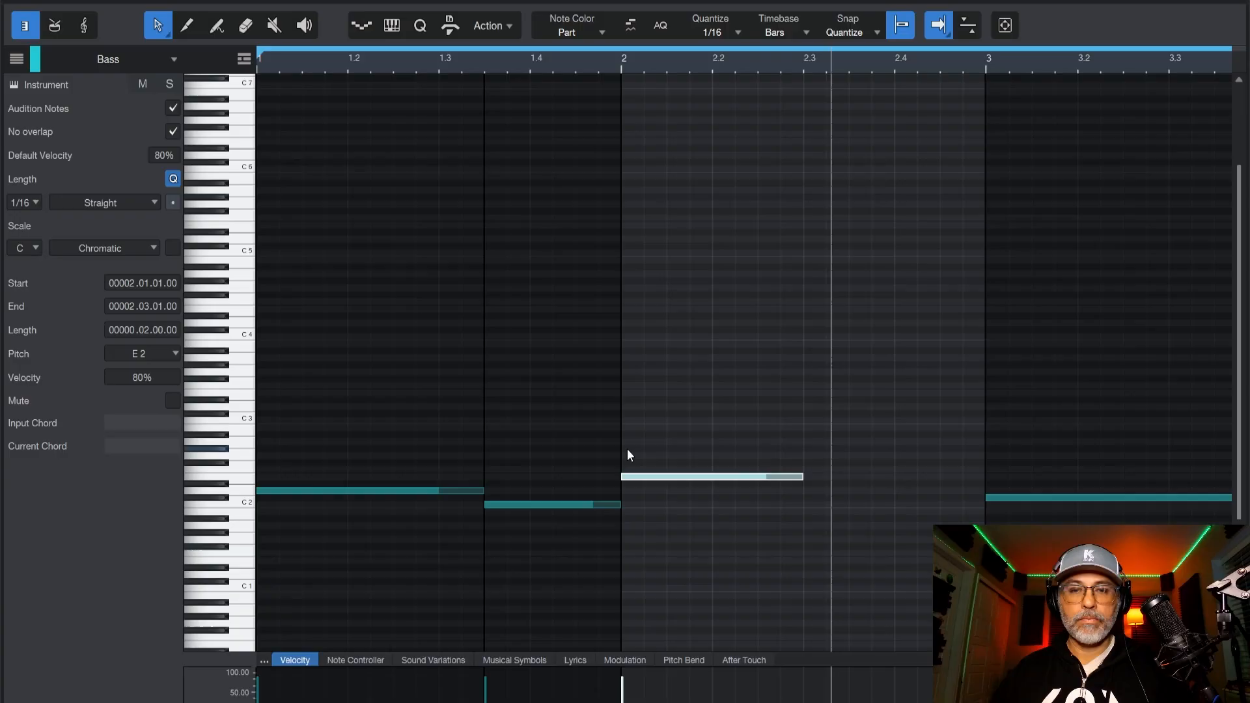
Add a D2 note from beat 3 of bar 2 to the start of bar 3 and play it back.
double_click(809, 490)
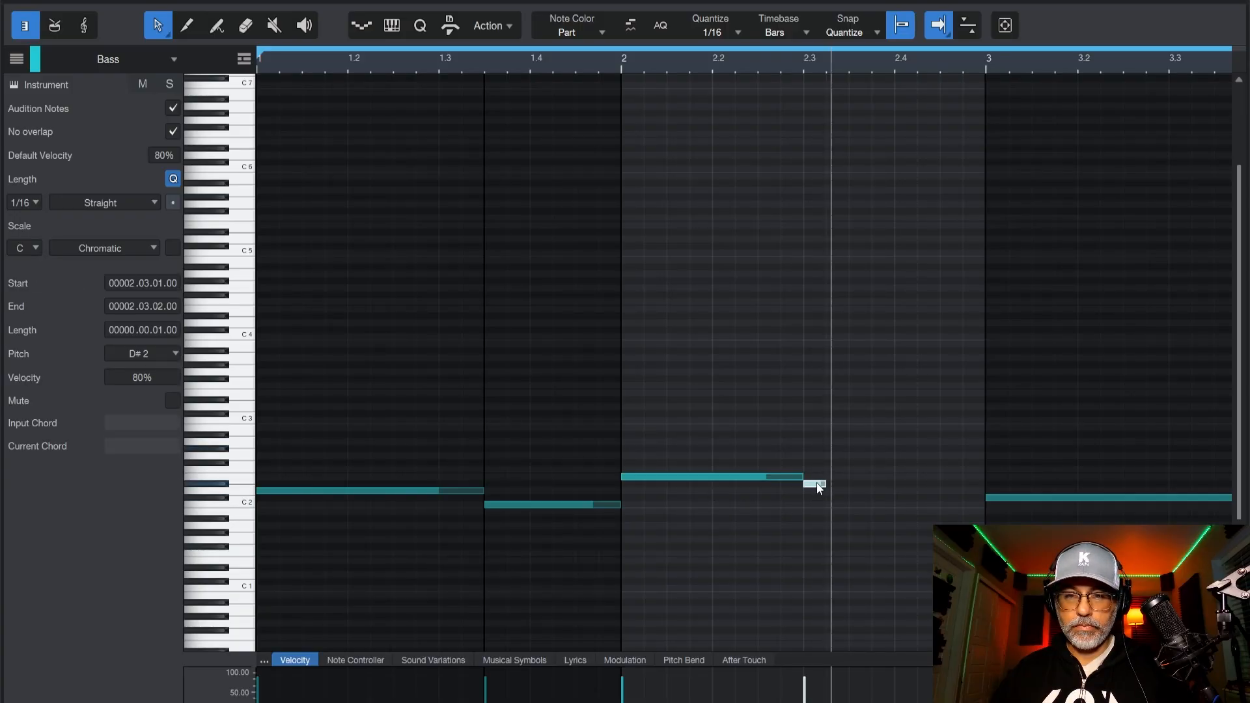
drag(823, 493, 967, 494)
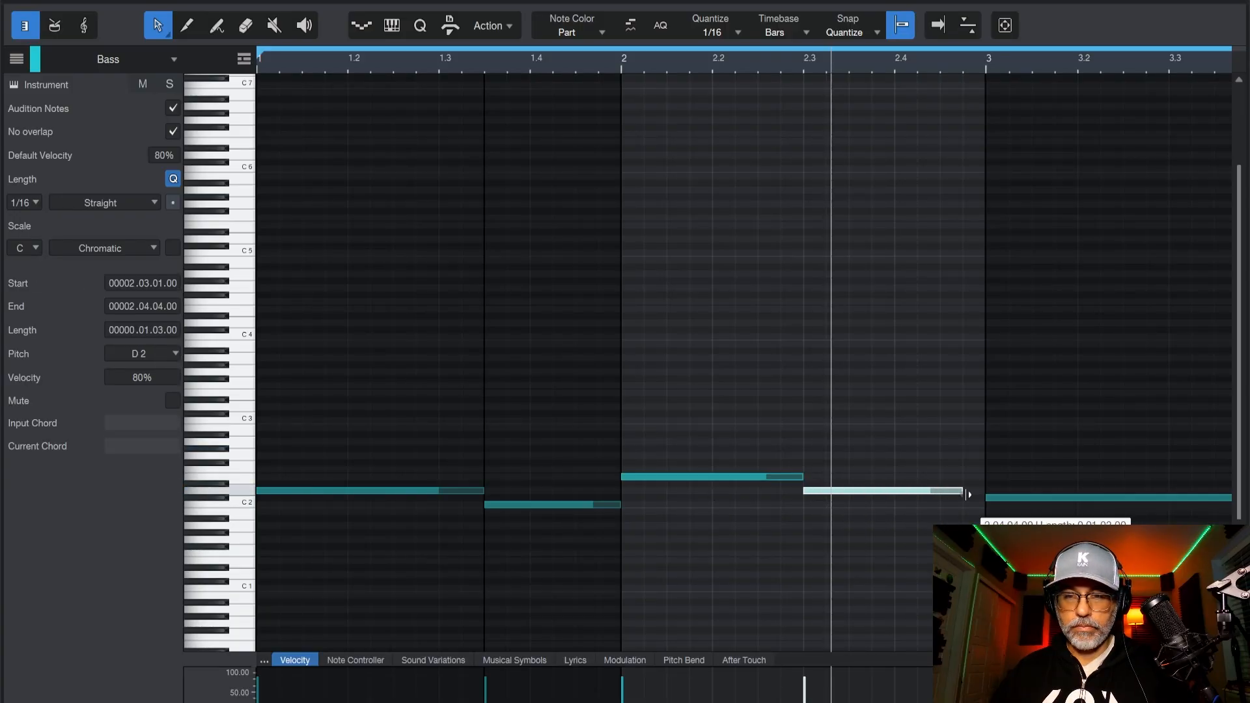
key(space)
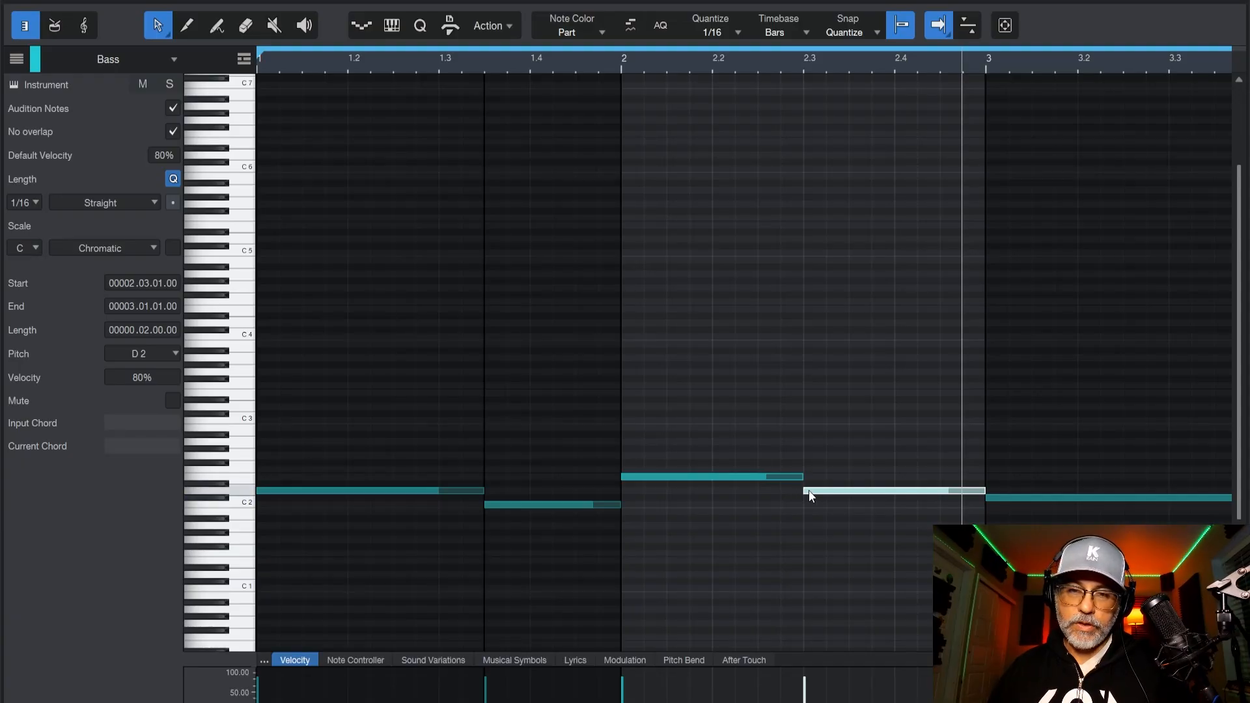
Delay the D2 note to 2.03.03, extend the E2 note up to it, and end the D2 note at bar 3.
mouse_move(809, 490)
mouse_down()
mouse_move(827, 490)
mouse_move(809, 477)
mouse_move(824, 477)
mouse_up()
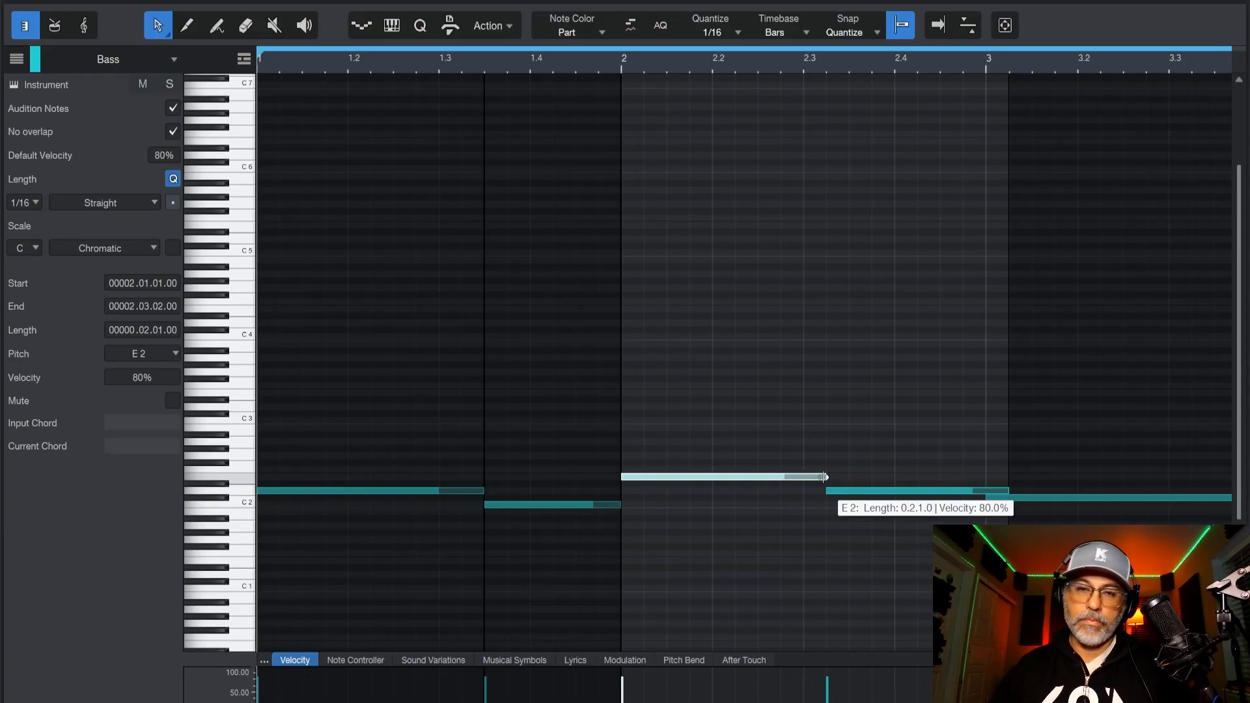
key(space)
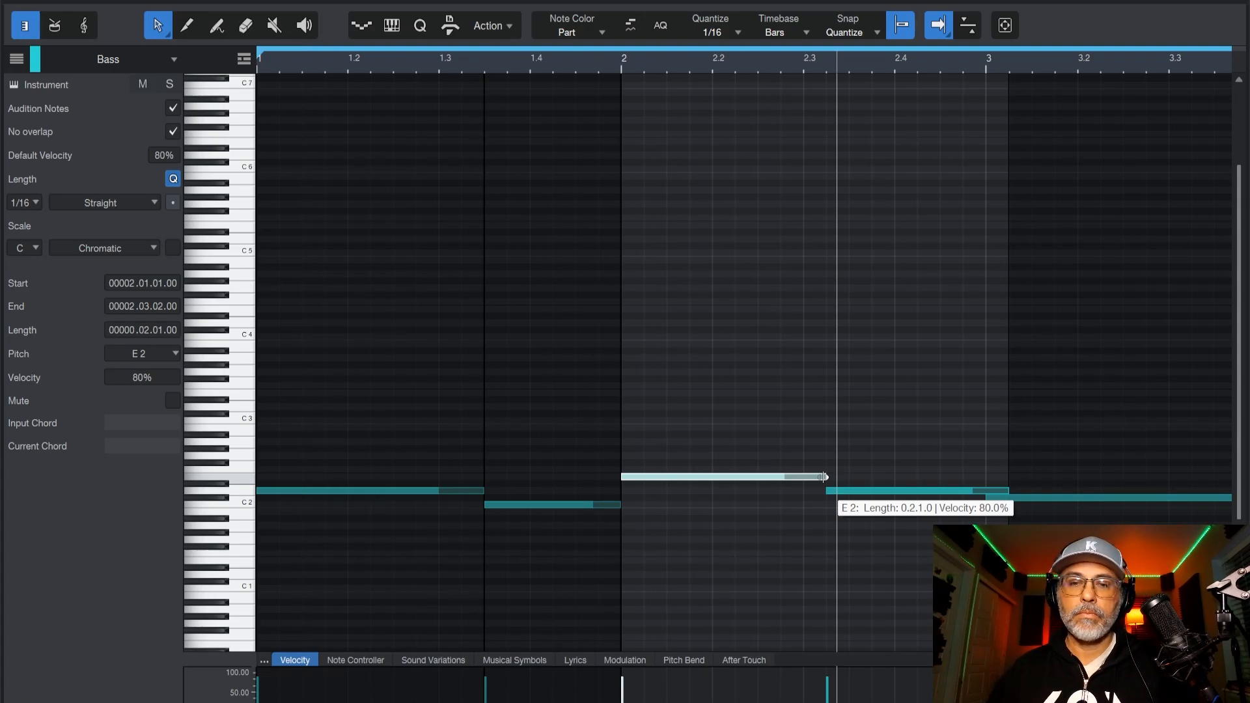
click(846, 495)
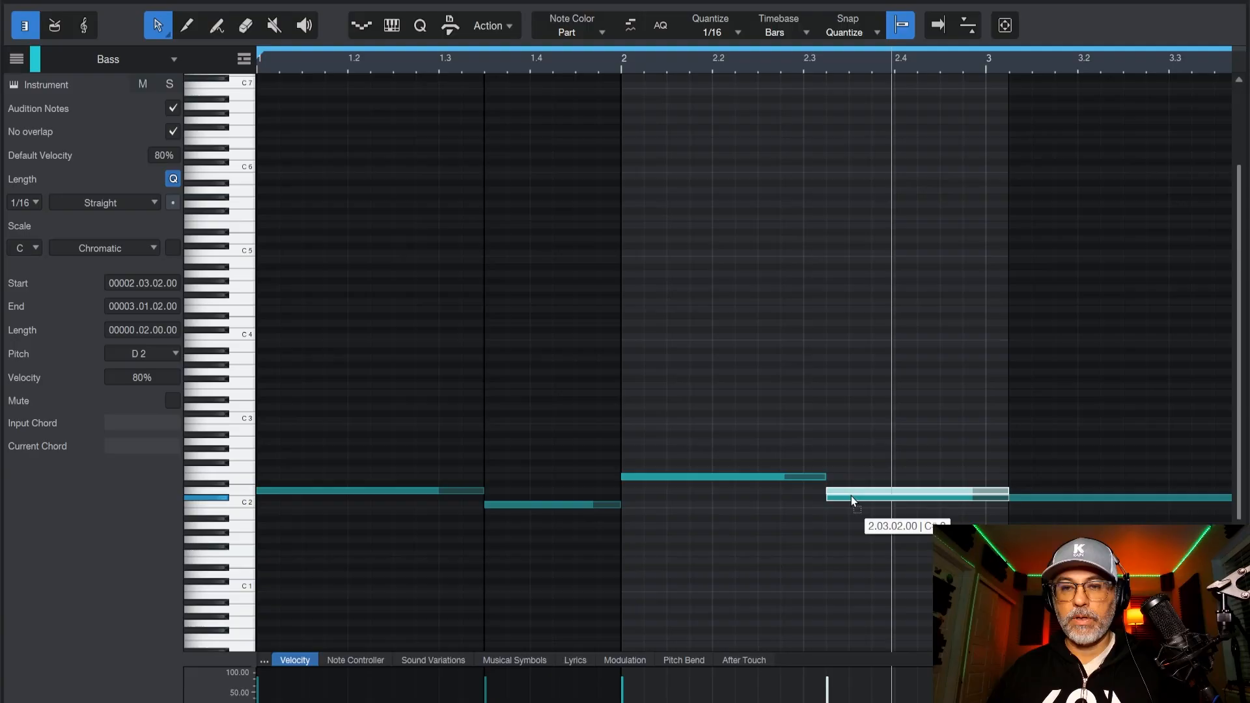
mouse_move(850, 496)
mouse_down()
mouse_move(849, 480)
mouse_move(863, 475)
mouse_up()
click(827, 479)
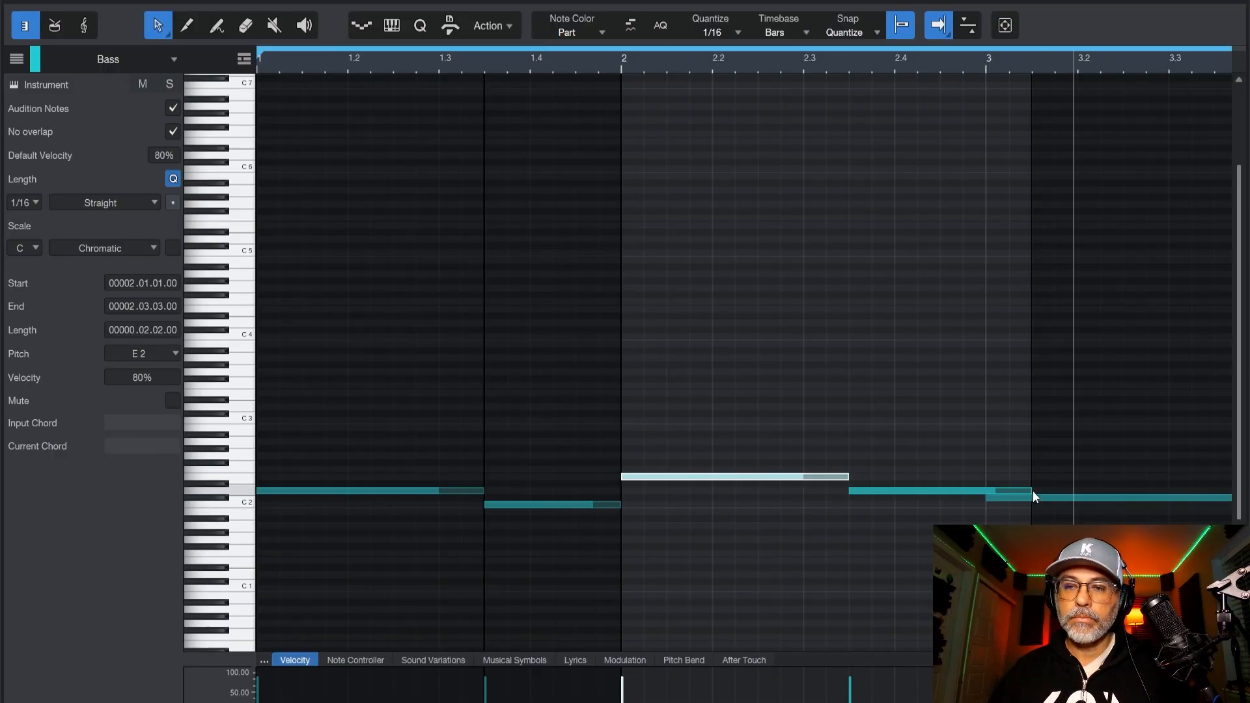
drag(1033, 491, 986, 492)
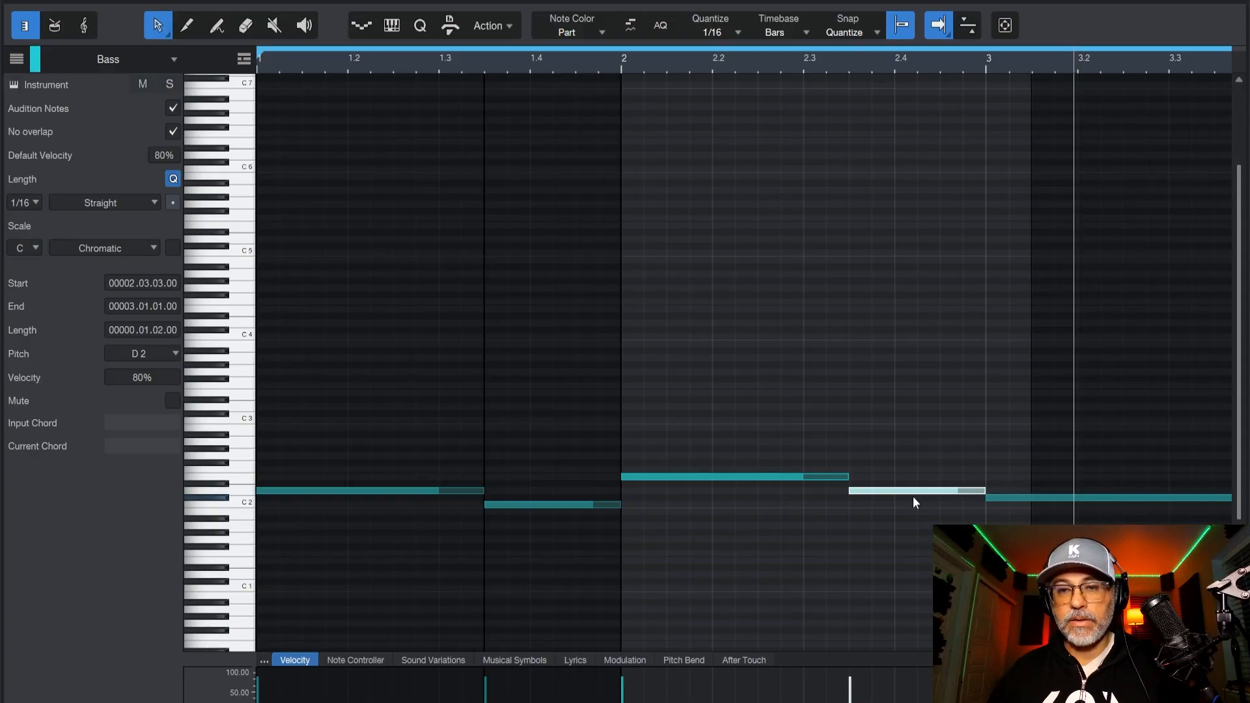
Lower the D2 note at the end of bar 2 to B1 and play back the opening bass line.
drag(913, 493, 915, 499)
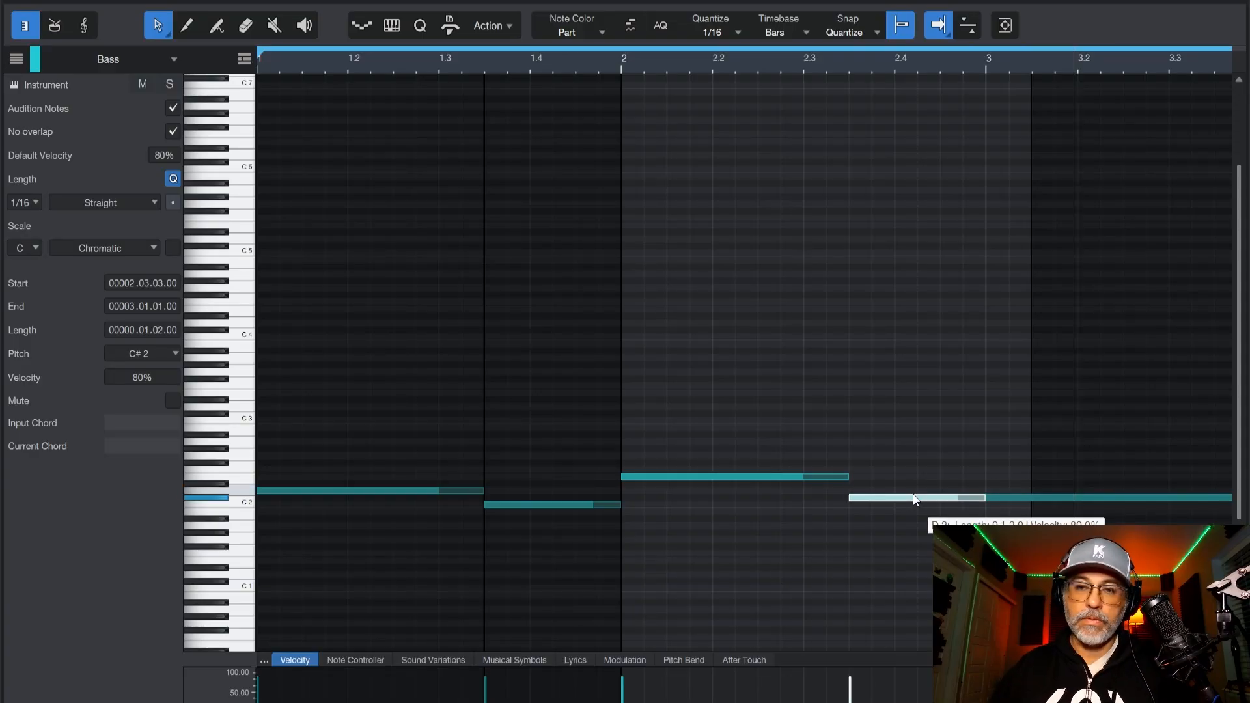
key(Down)
key(Down)
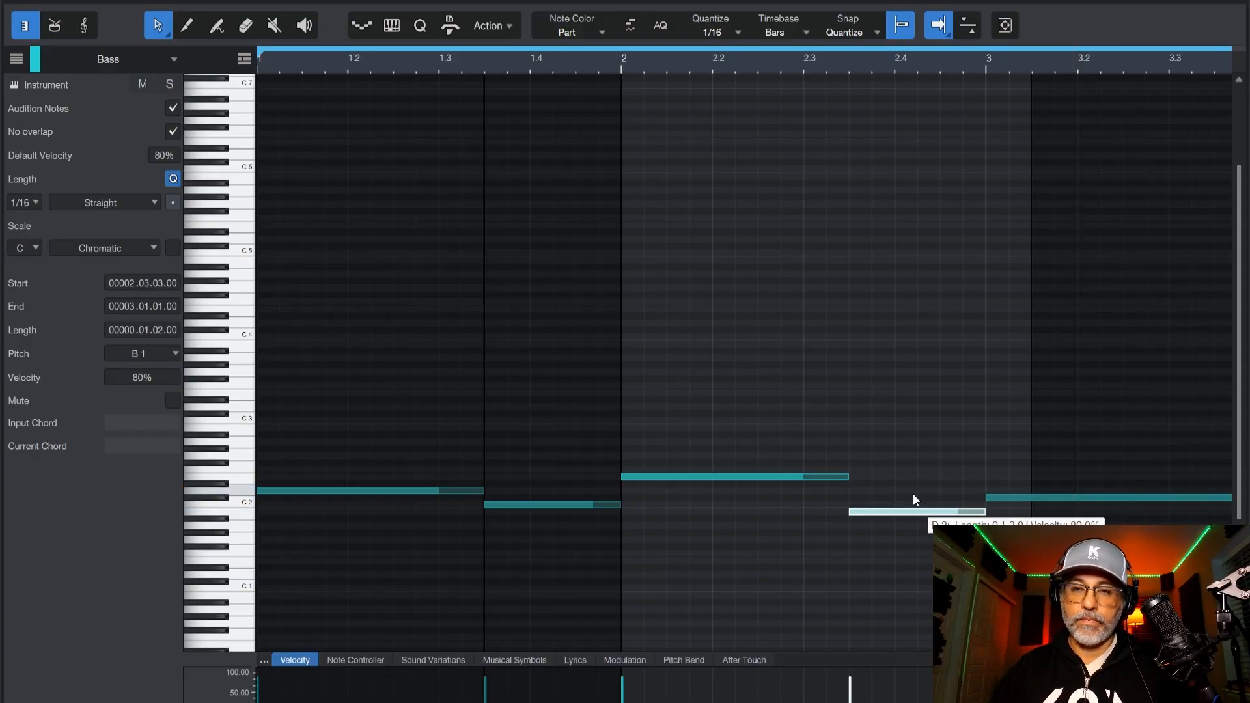
key(space)
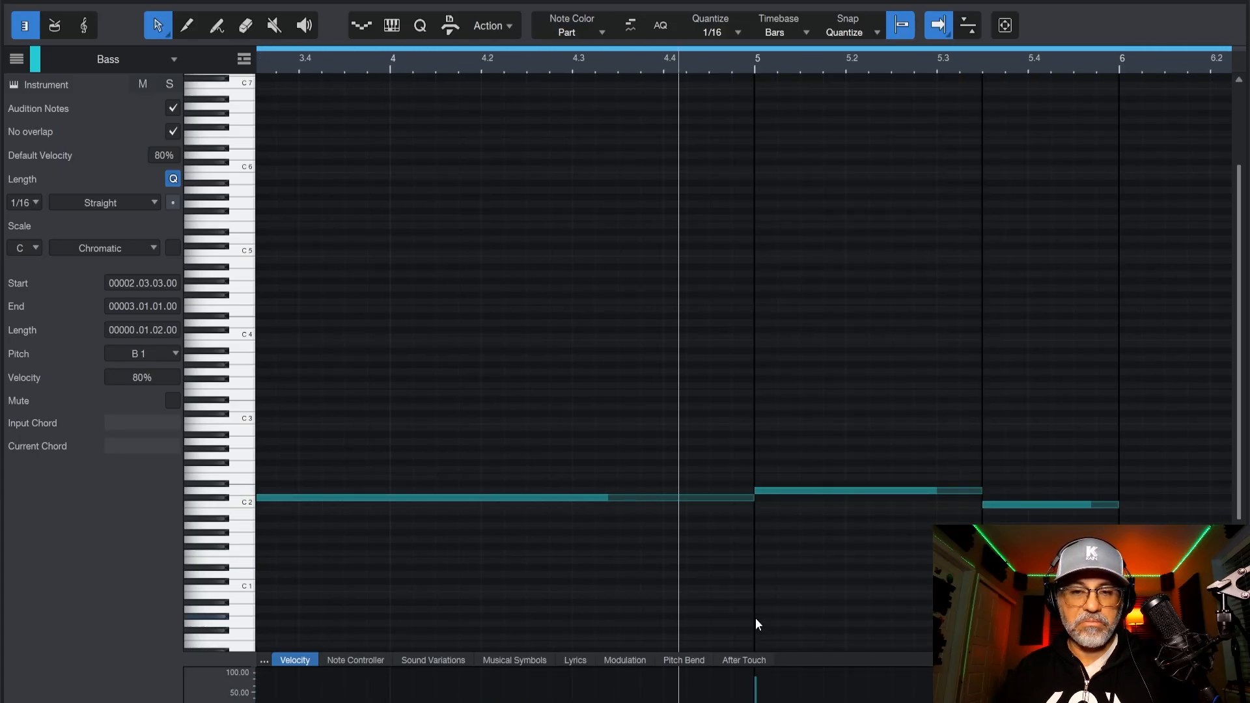
scroll(724, 59, down, 5)
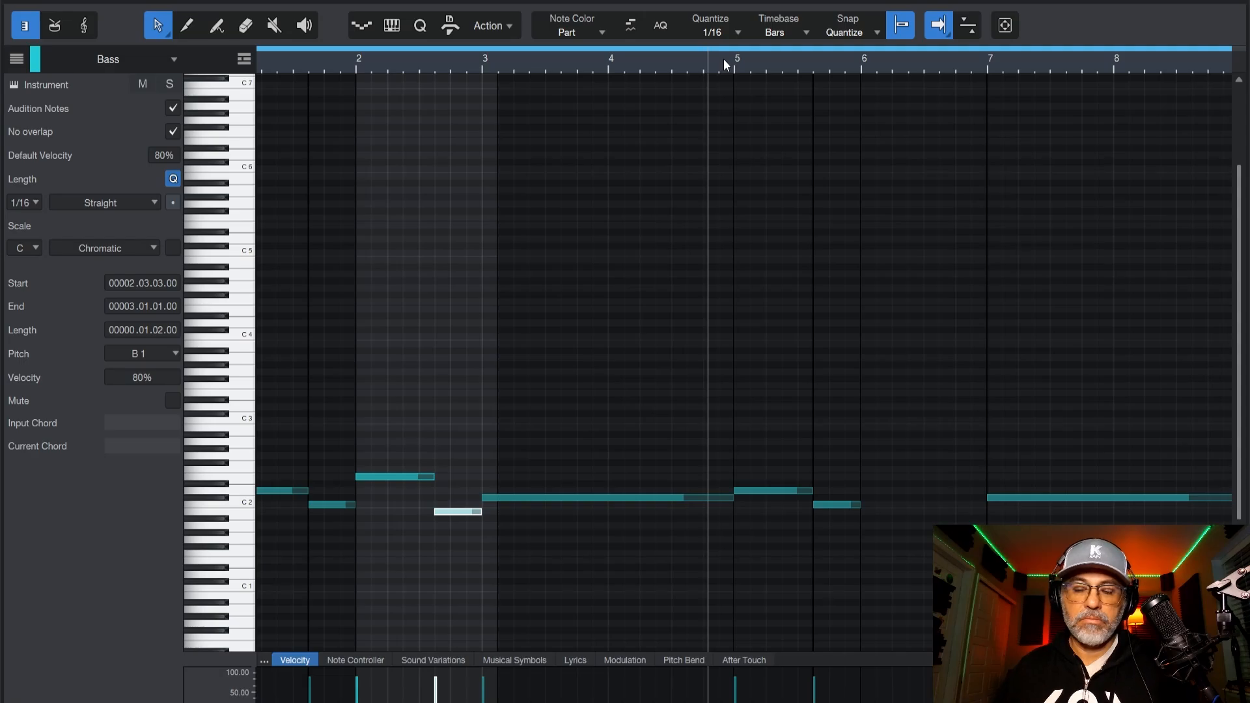
key(space)
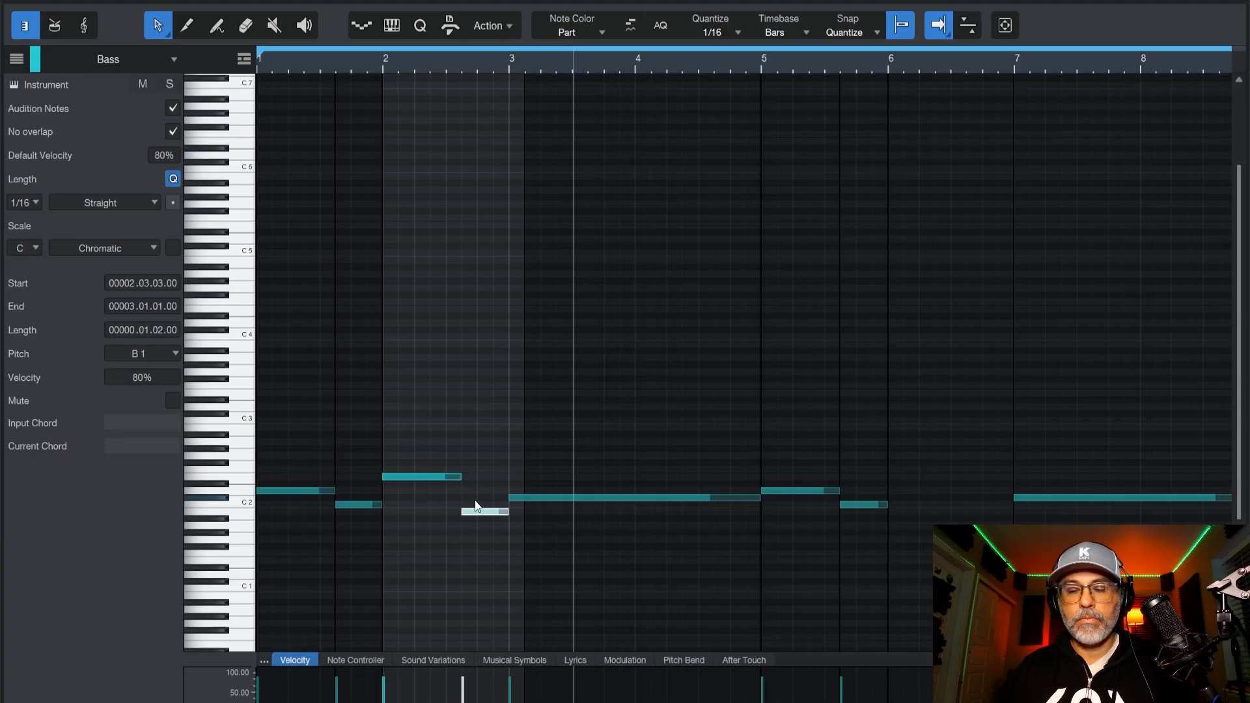
key(comma)
key(space)
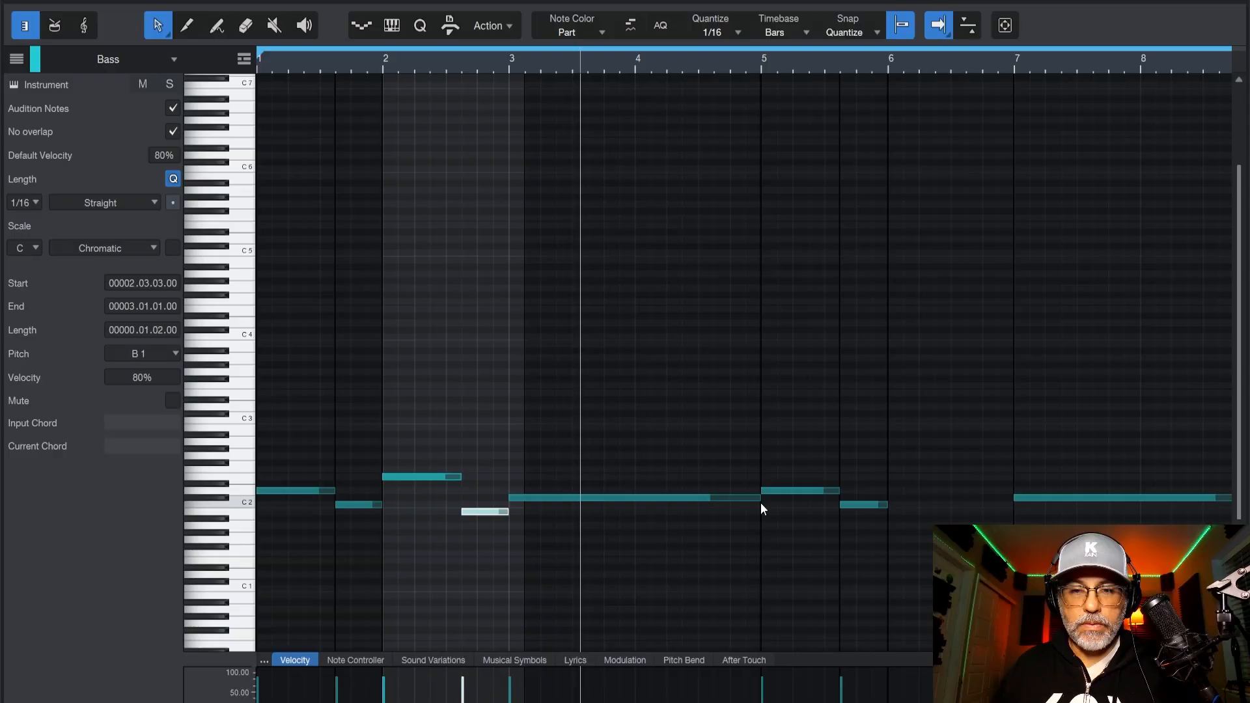
Delete the long C#2 note at bar 3 and record a phrase of C#2 and B1 notes across bars 3 and 4.
drag(761, 503, 571, 506)
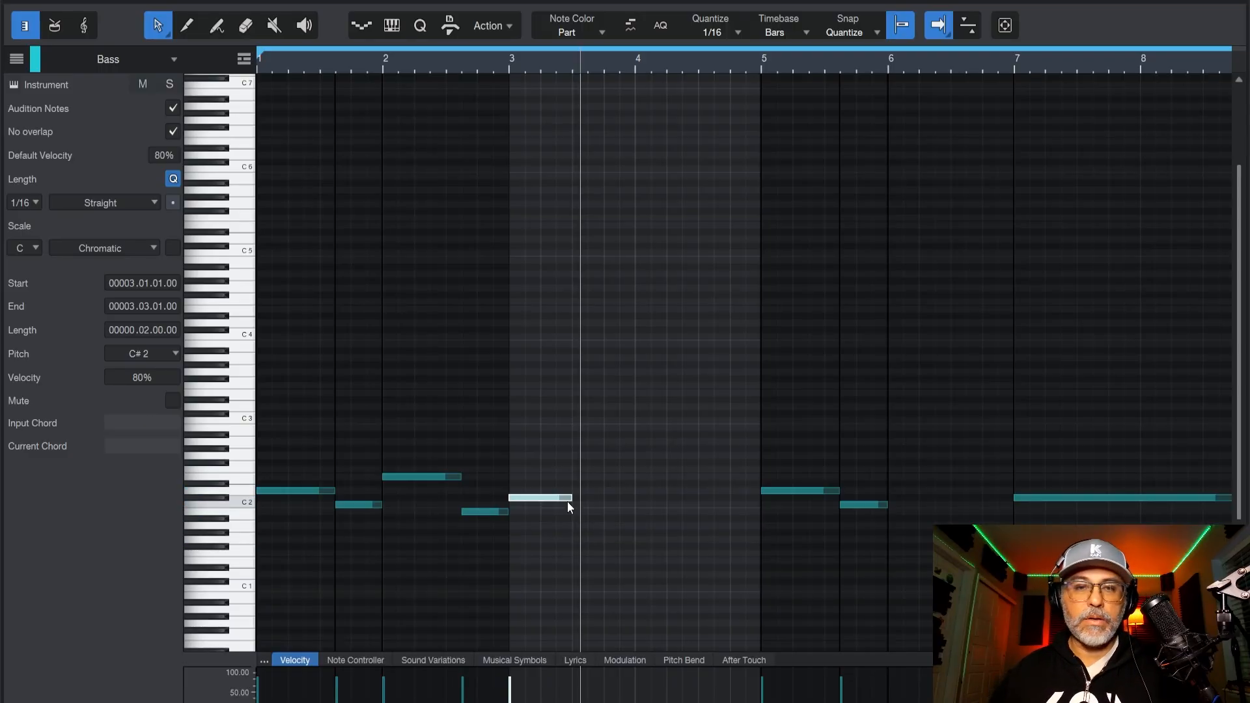
key(Delete)
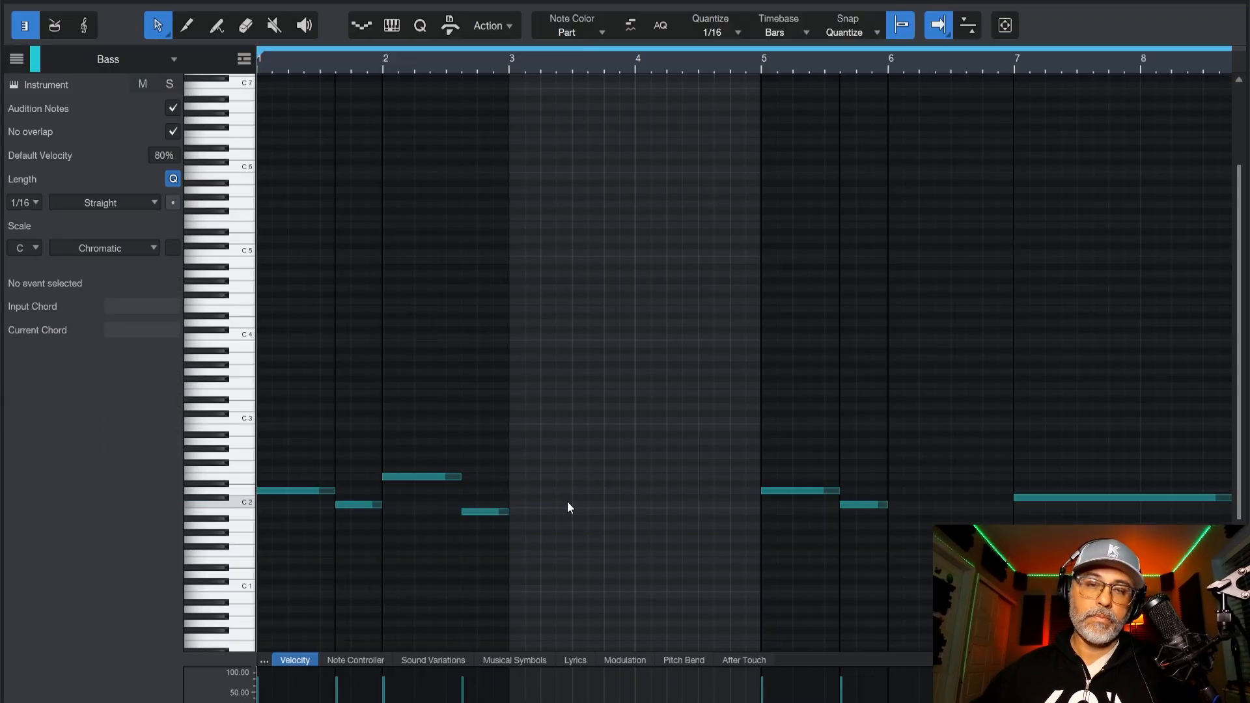
key(space)
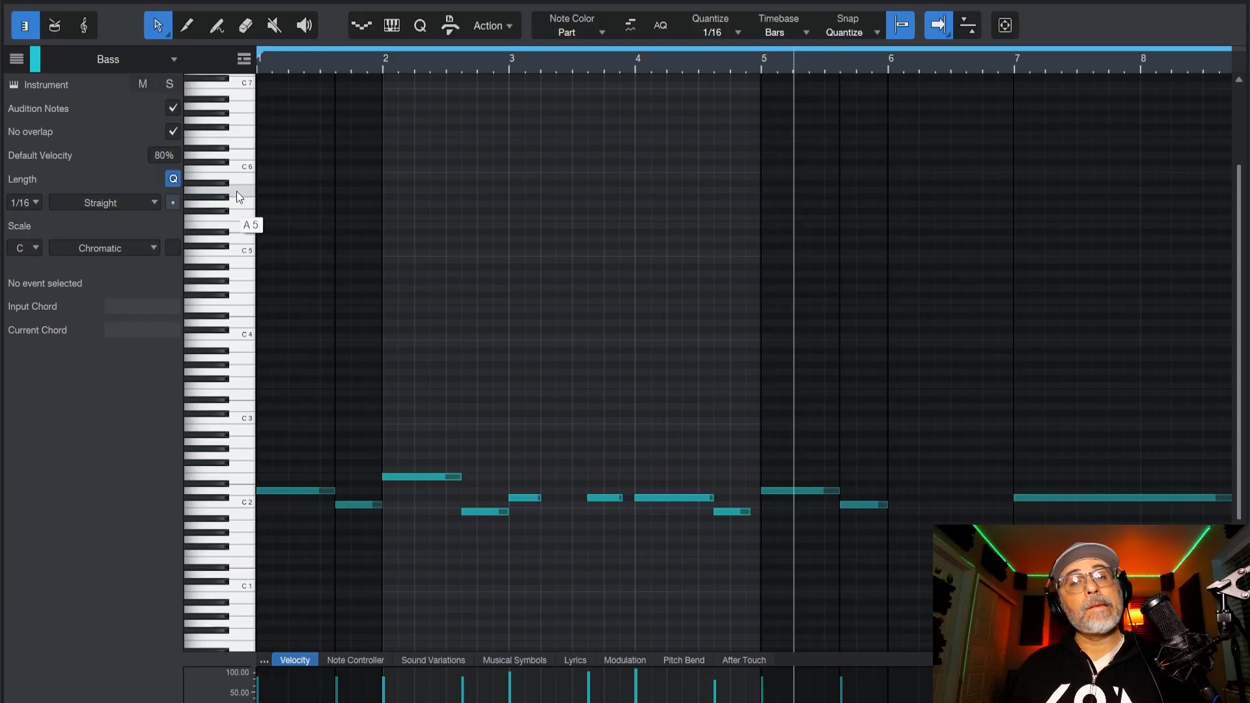
Delete all Bass parts after bar 5 in the arrangement and play the remaining bass line.
drag(727, 445, 308, 544)
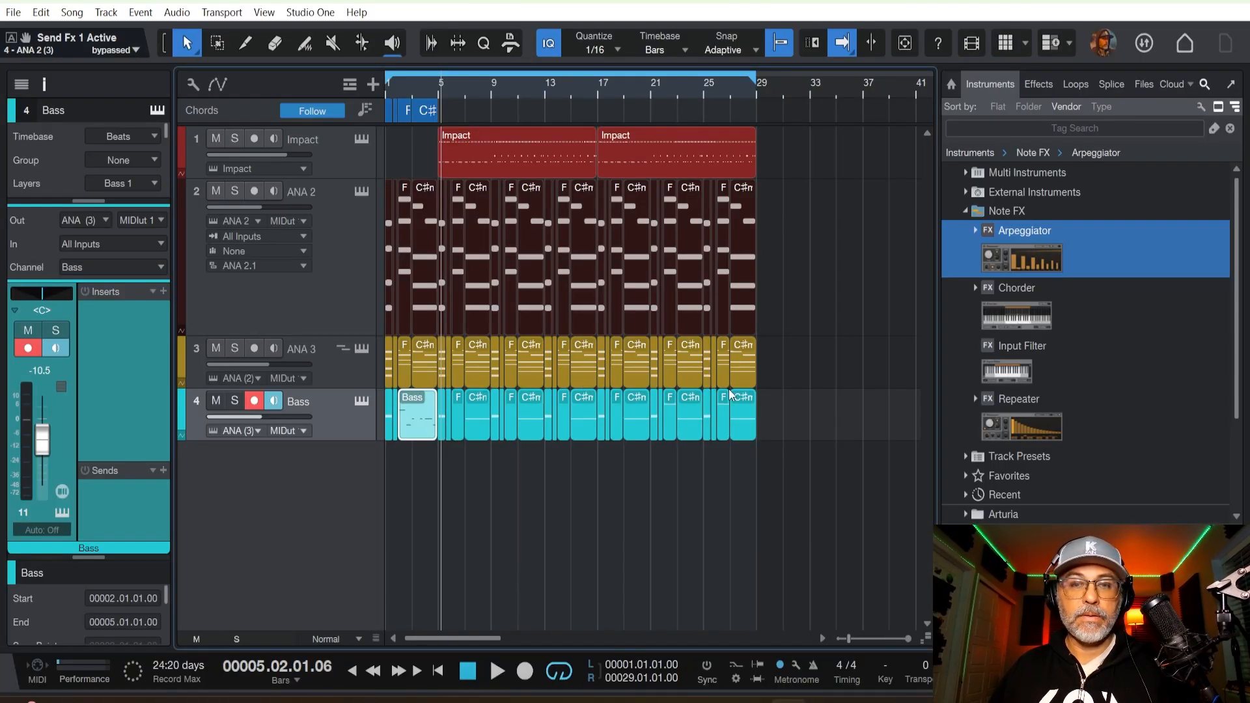
drag(803, 404, 443, 441)
key(Delete)
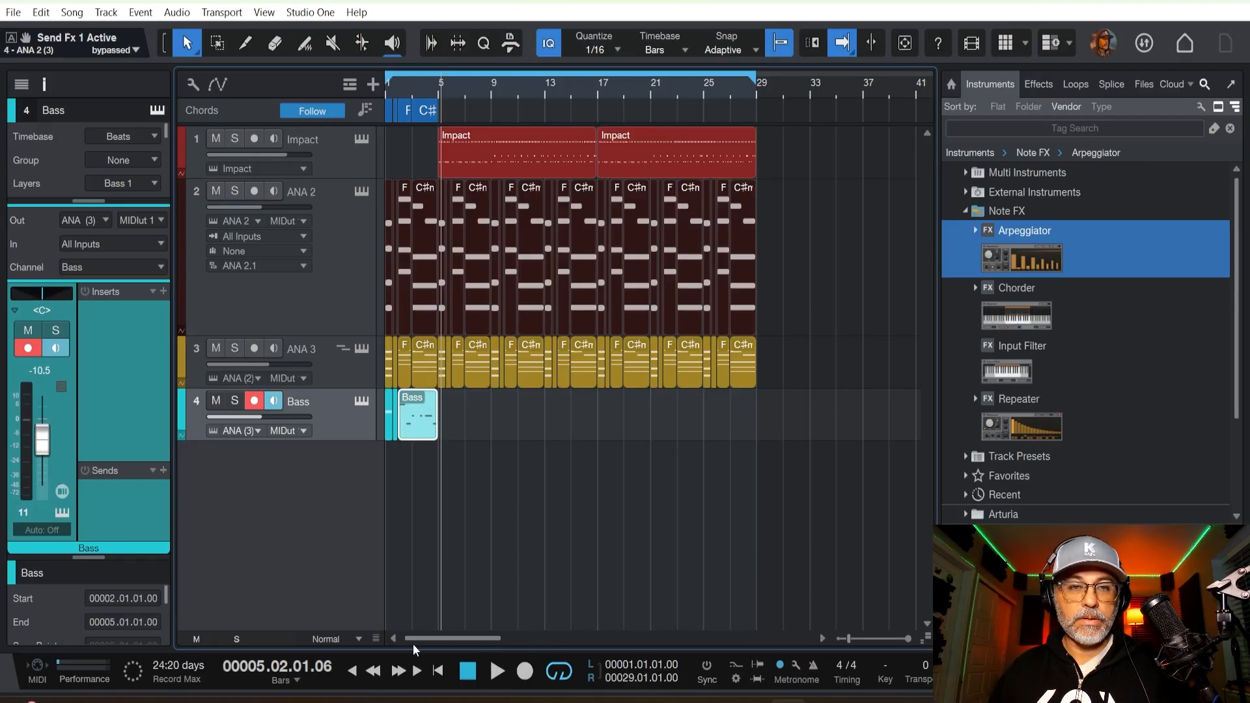
key(space)
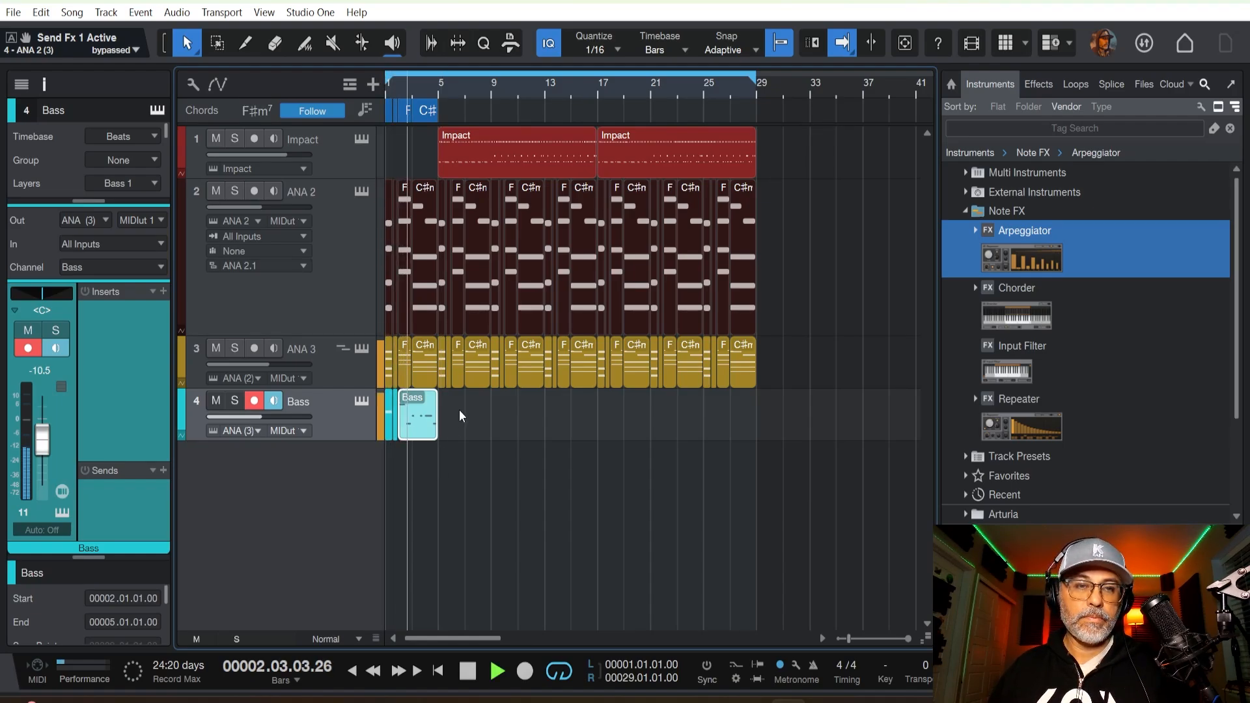
Stop playback and merge all Bass parts in bars 1 to 4 into a single four-bar part.
key(space)
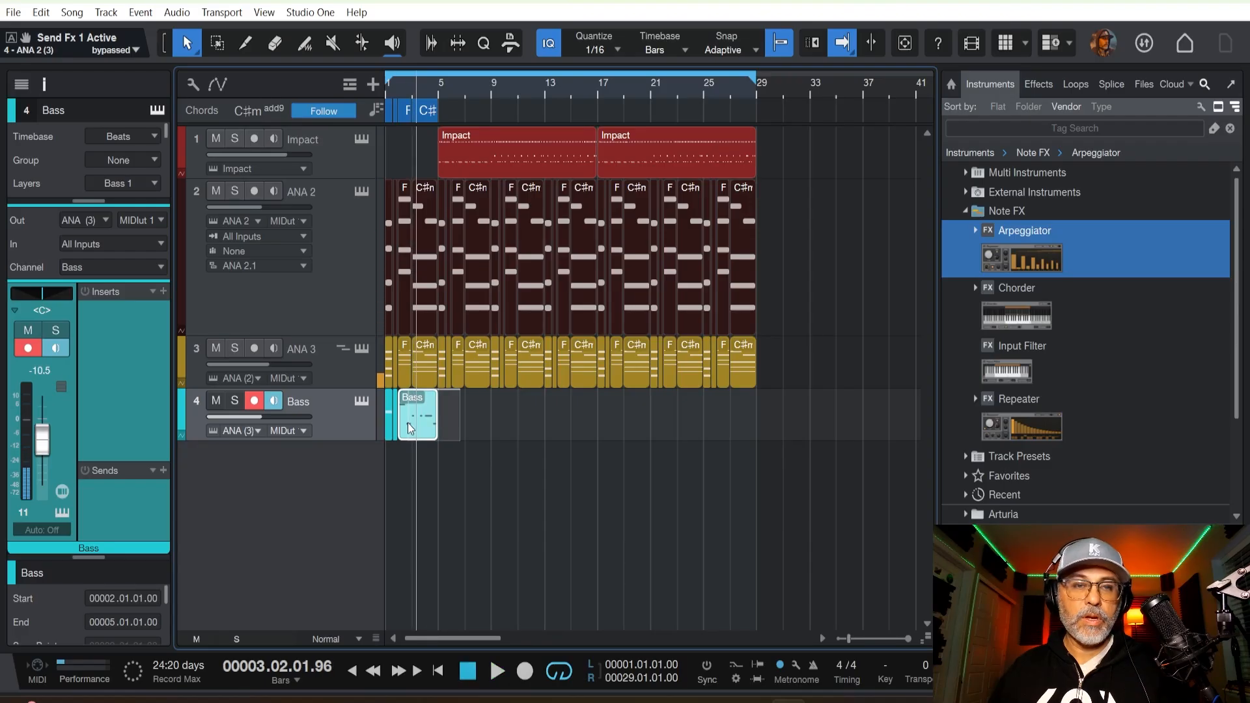
click(388, 435)
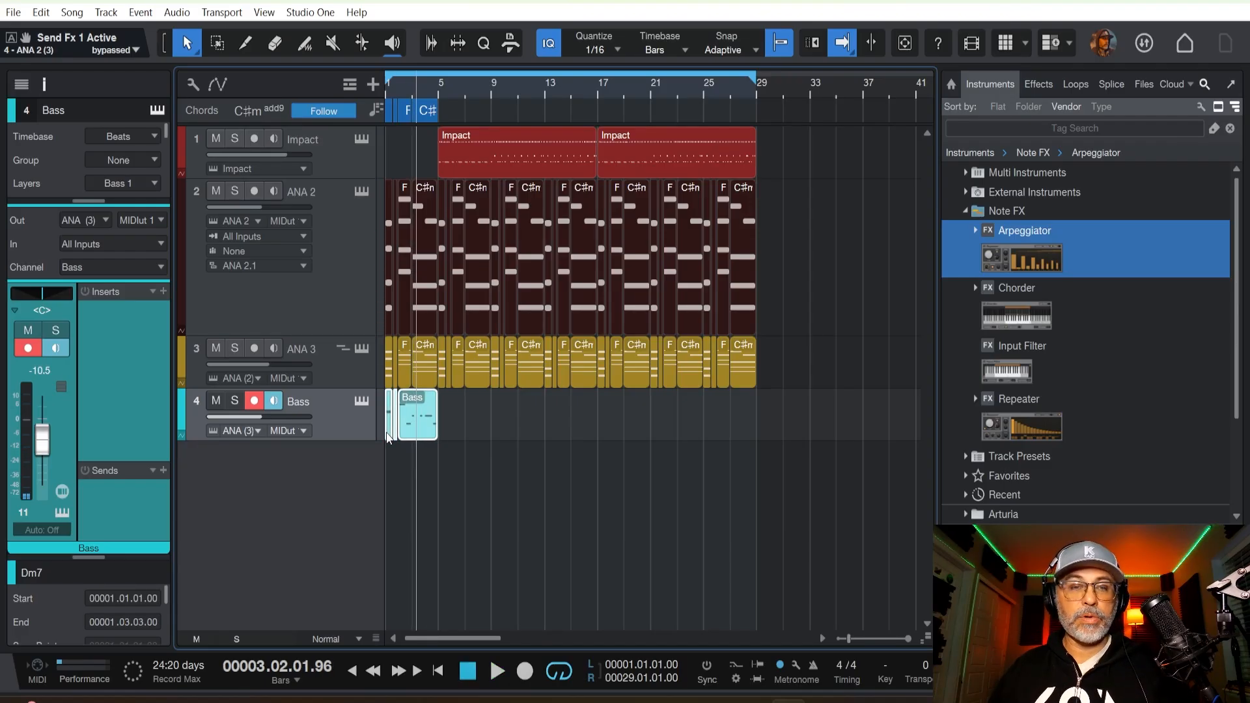
drag(399, 429, 384, 435)
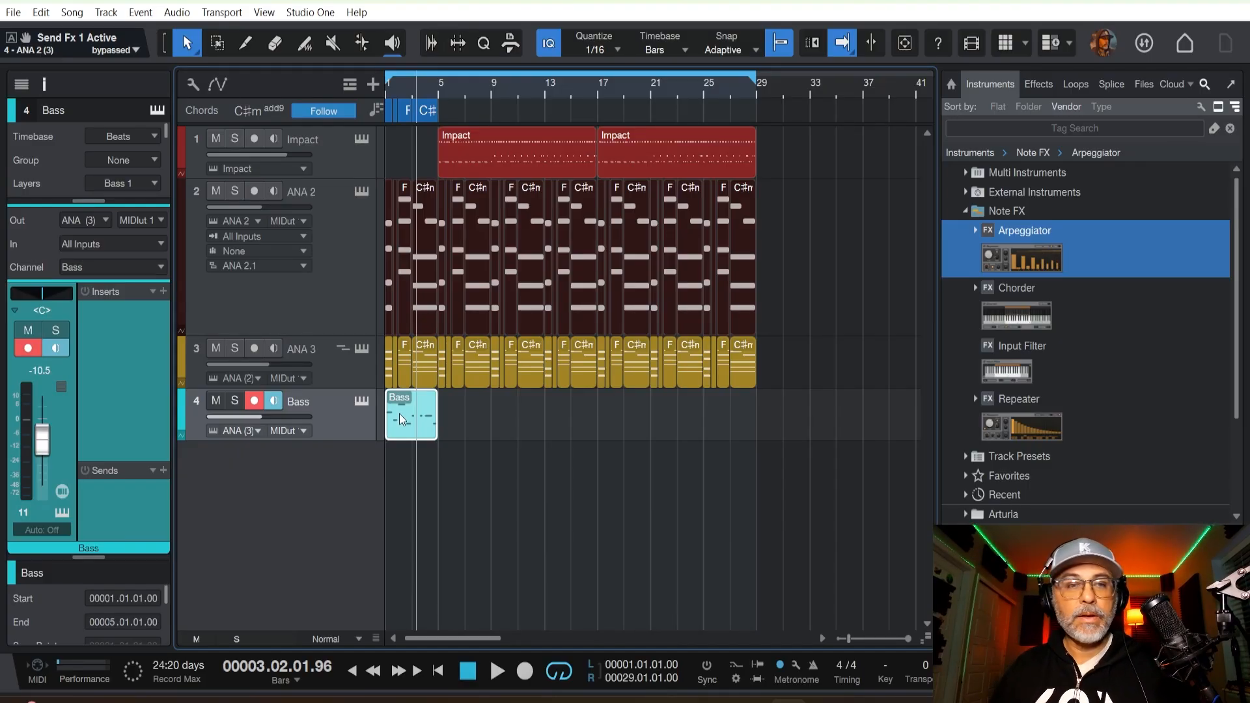
Duplicate the four-bar Bass part repeatedly up to bar 29 and play the arrangement from the beginning.
key(d)
key(d)
key(d)
key(d)
key(d)
key(d)
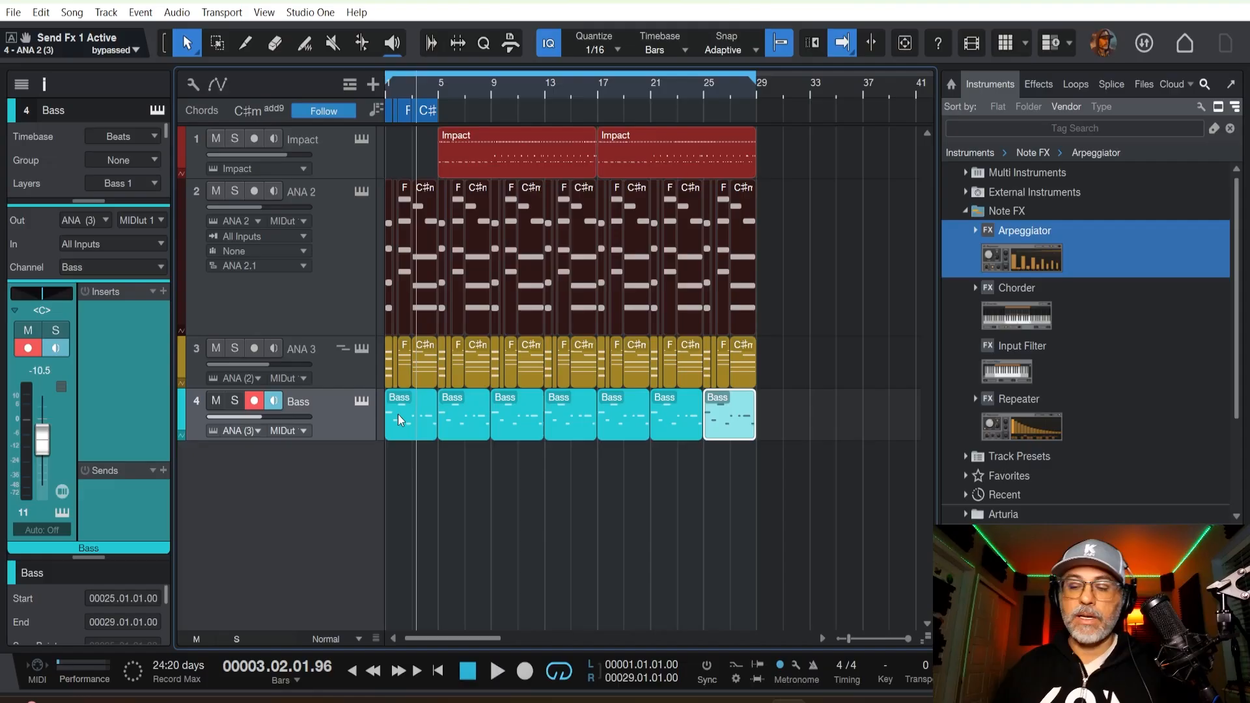
key(Home)
key(space)
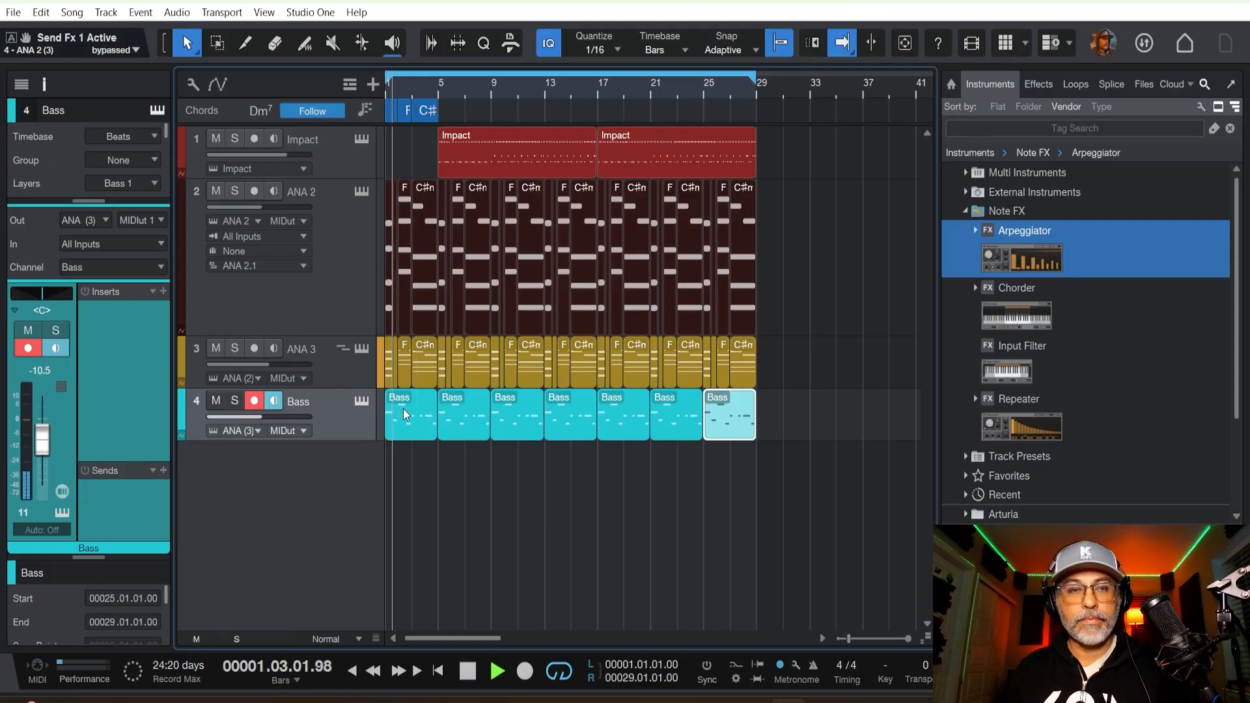
Add the Repeater note effect to the Bass track.
click(1025, 415)
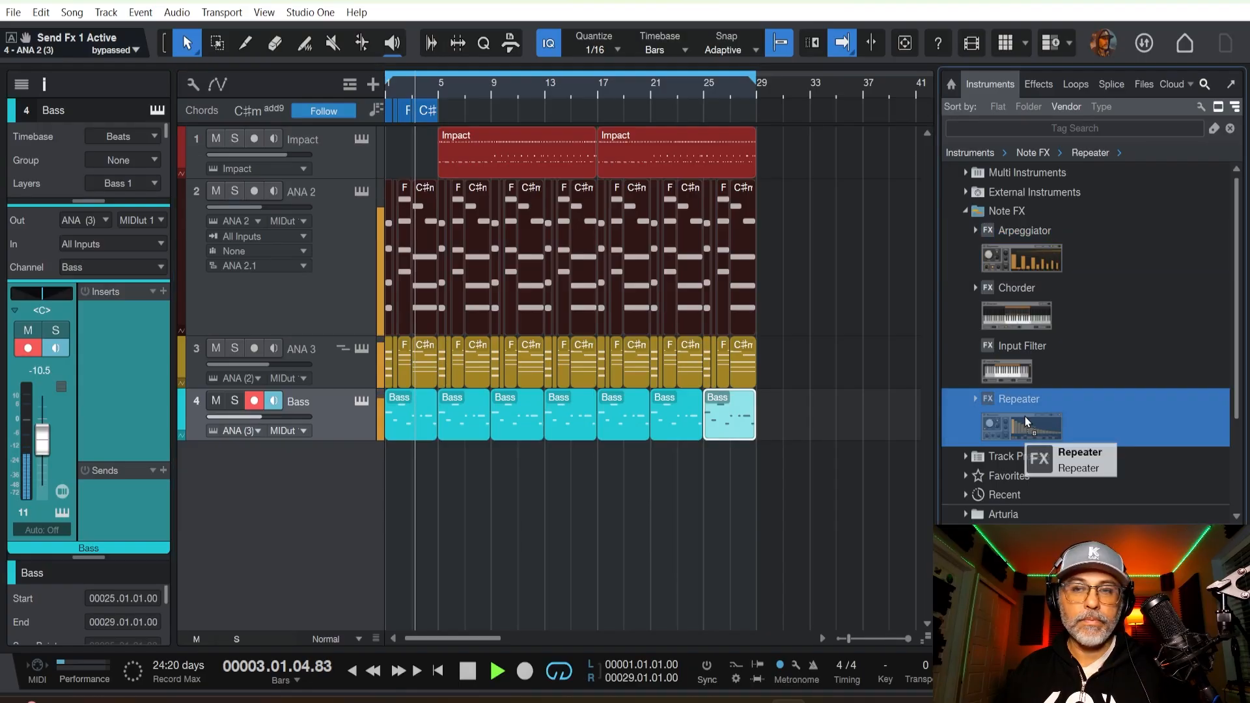
double_click(1025, 416)
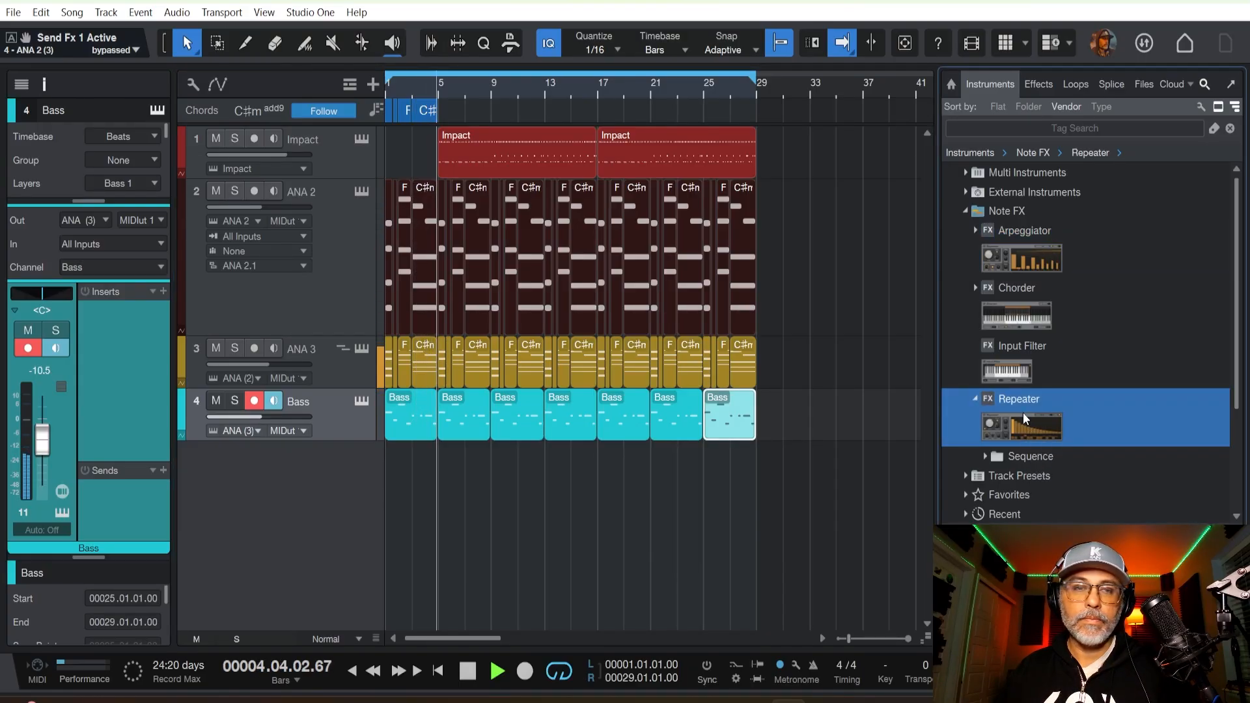
drag(1022, 412, 349, 416)
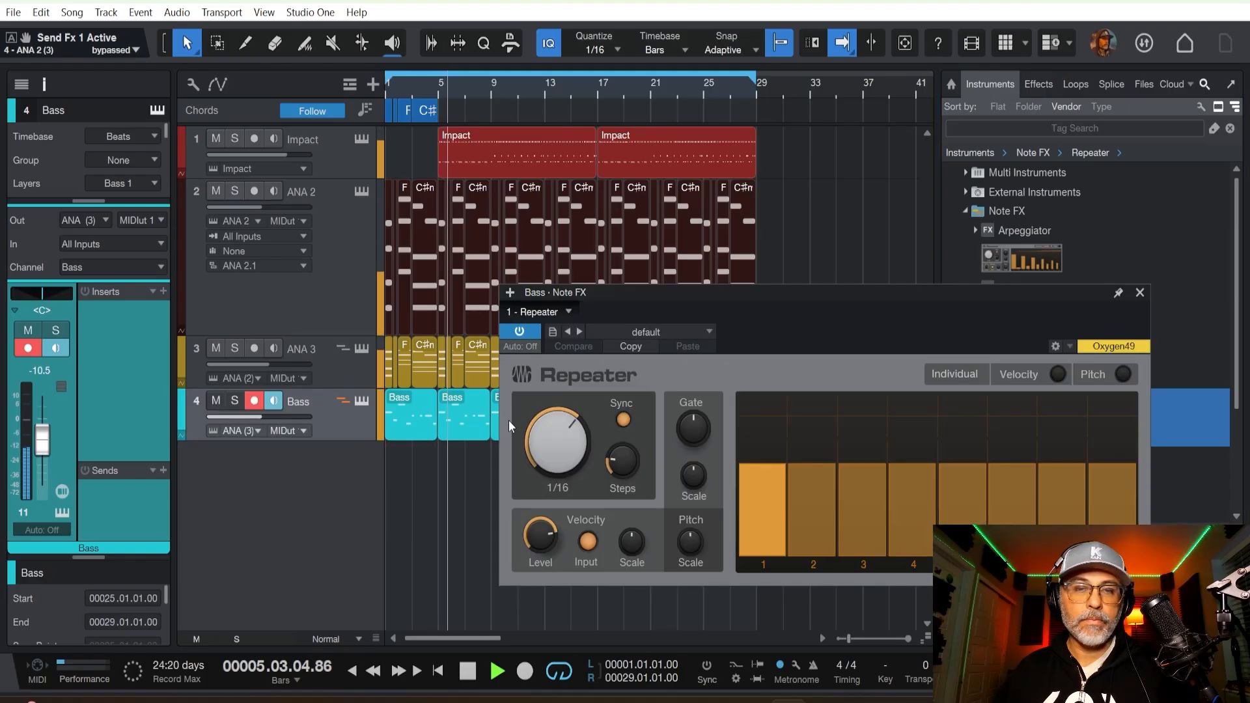
Try the Repeater at a 1/8 rate with 10 steps and a velocity of 42%.
drag(559, 443, 553, 466)
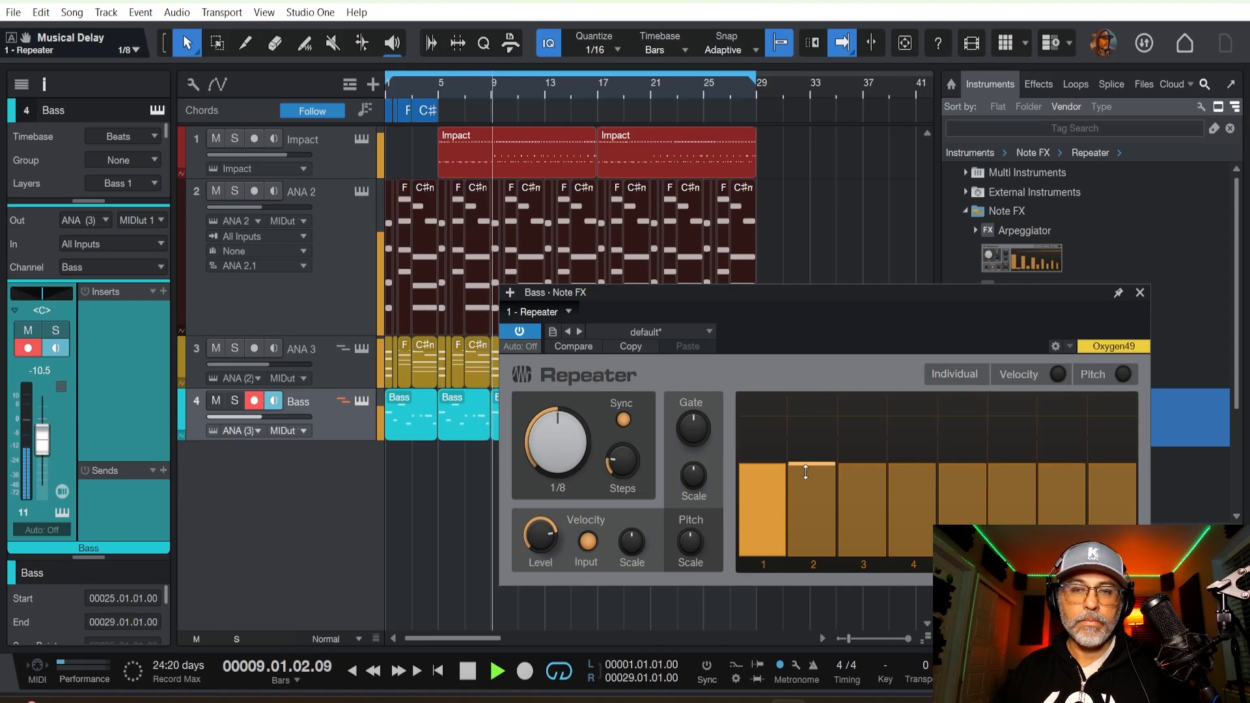
drag(806, 466, 803, 547)
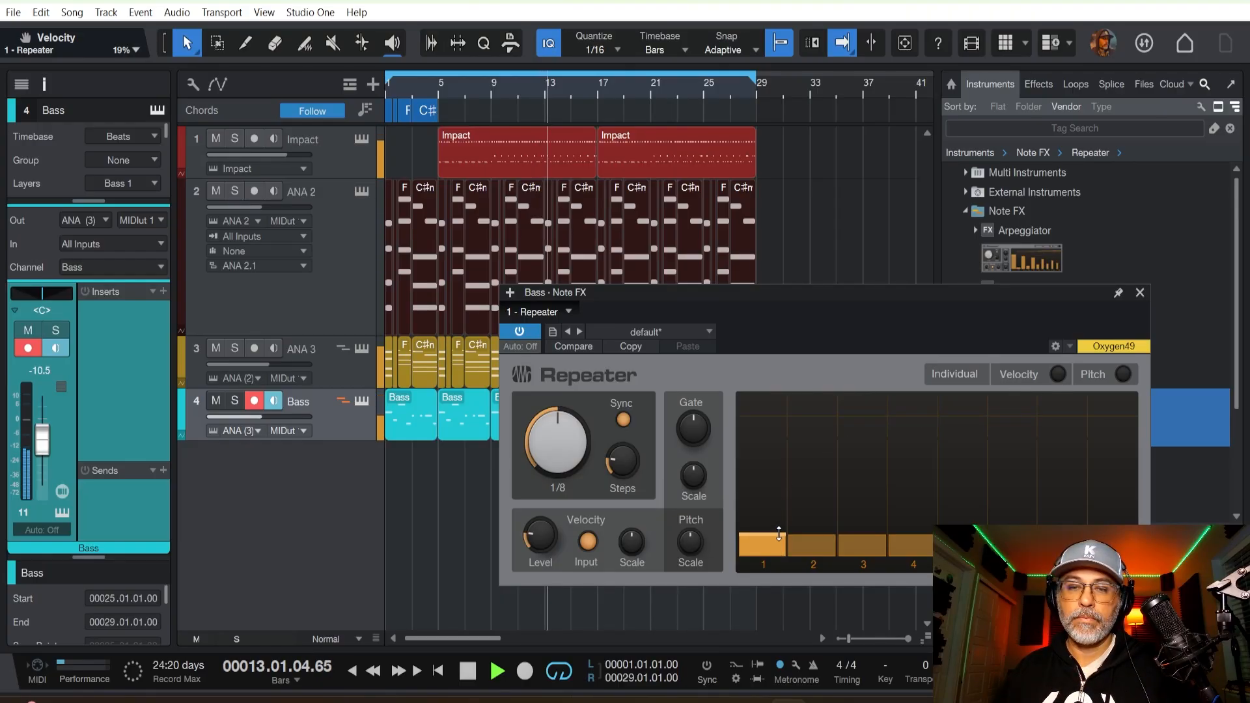
drag(770, 535, 768, 519)
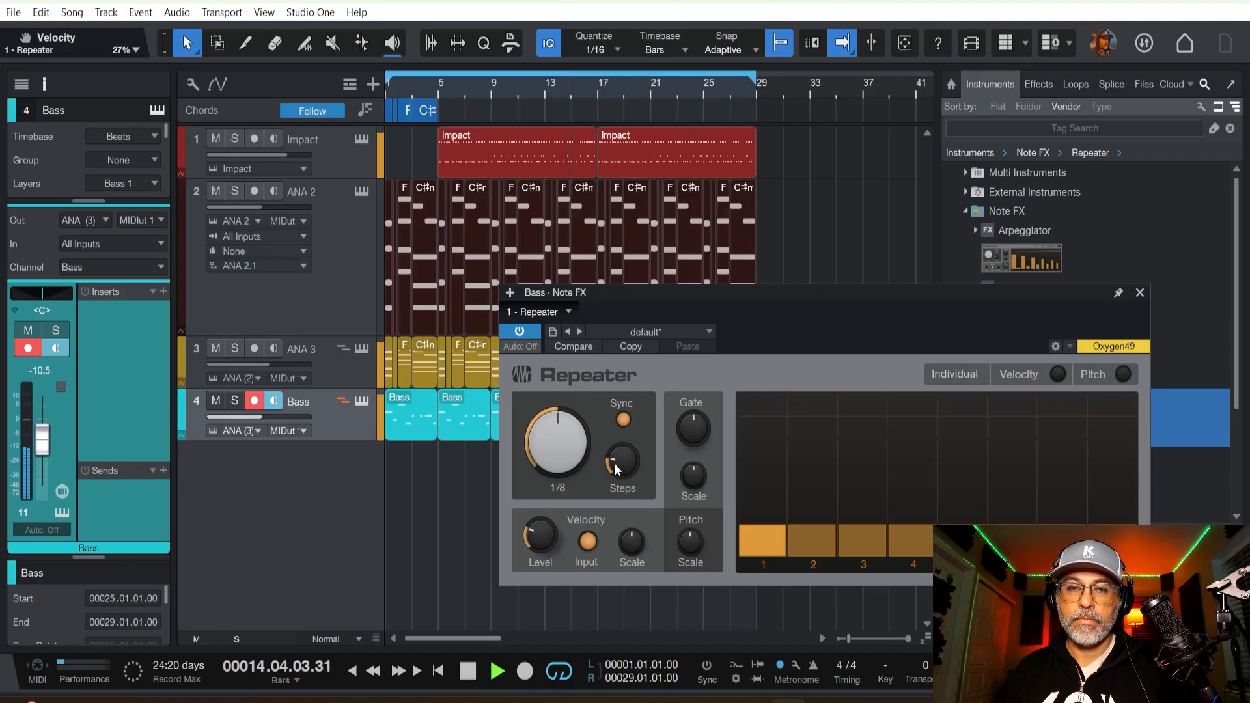
drag(615, 464, 622, 452)
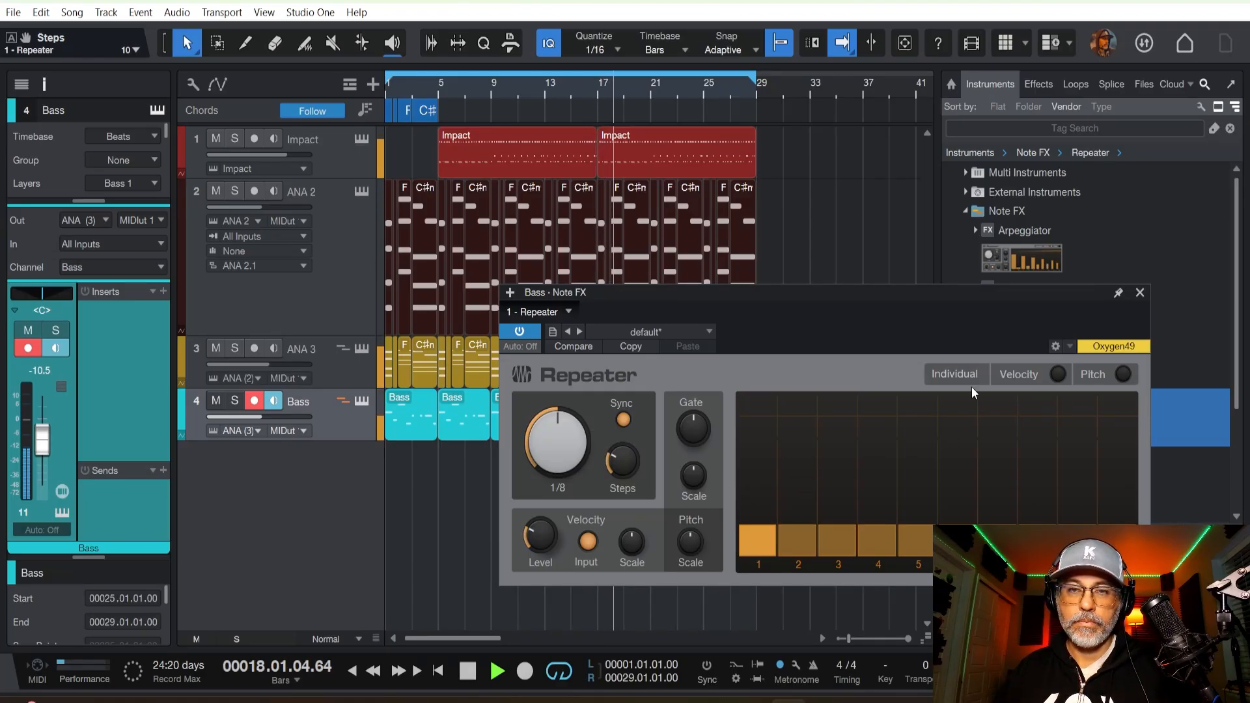
drag(898, 297, 881, 273)
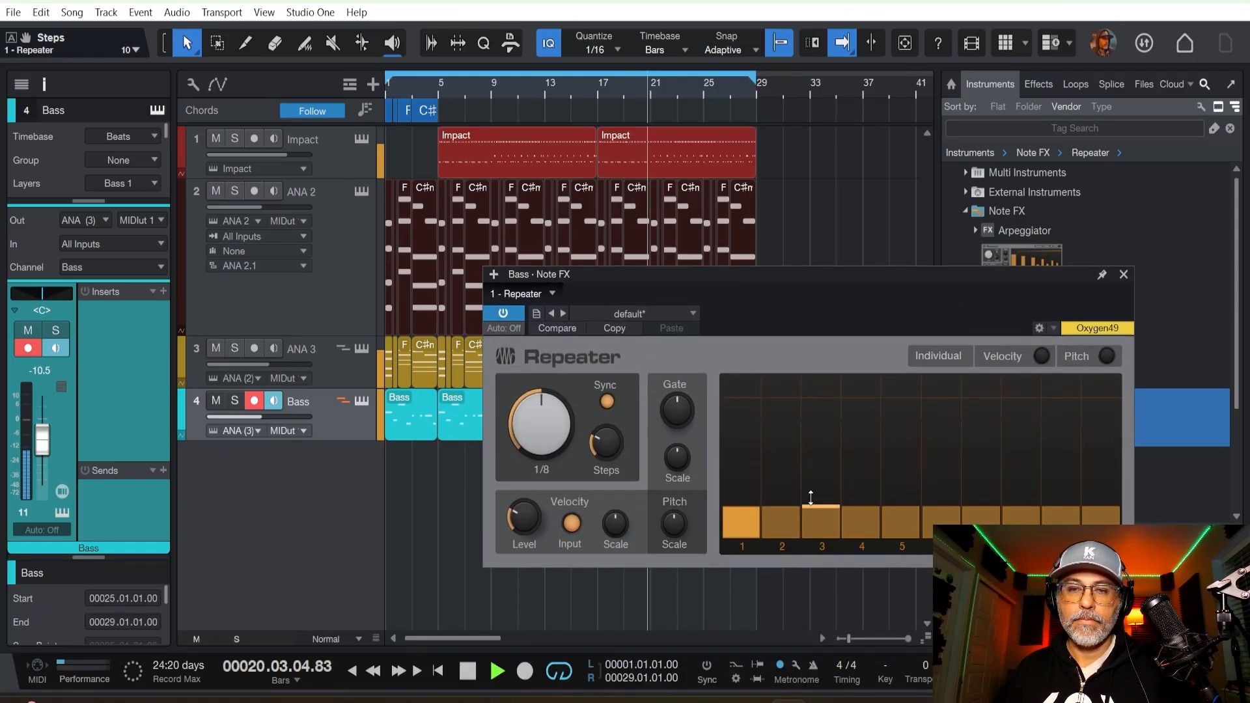
mouse_move(810, 497)
mouse_down()
mouse_move(809, 530)
mouse_move(811, 381)
mouse_move(805, 508)
mouse_move(806, 489)
mouse_up()
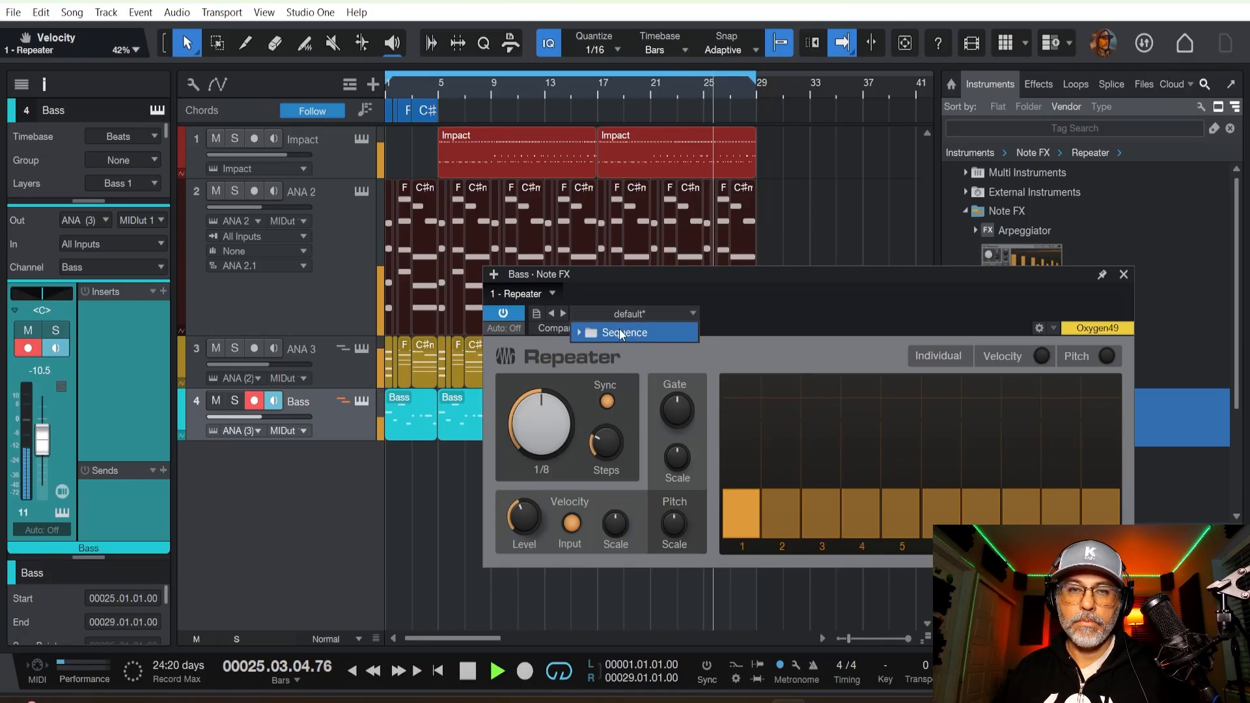
Audition the Repeater's Sequence presets 80s Dream, Analog Machine, Berlin, Blade and Erips on the bass line during playback.
click(619, 331)
click(626, 350)
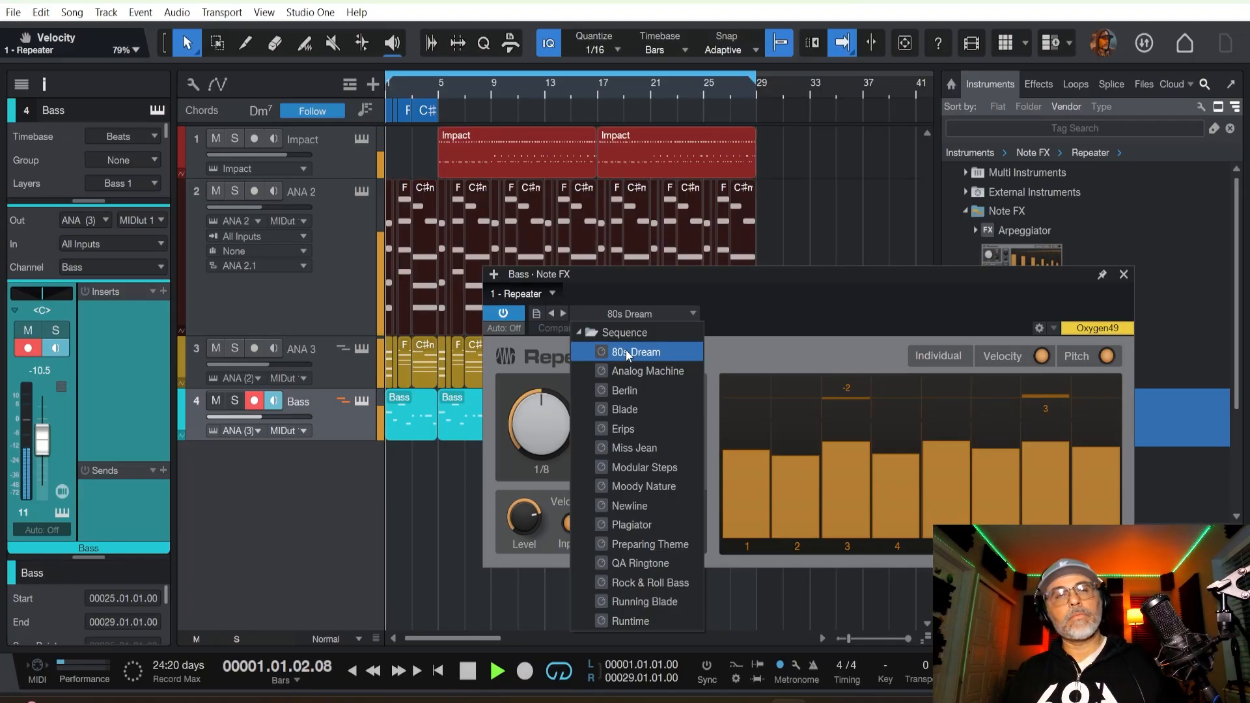
click(617, 366)
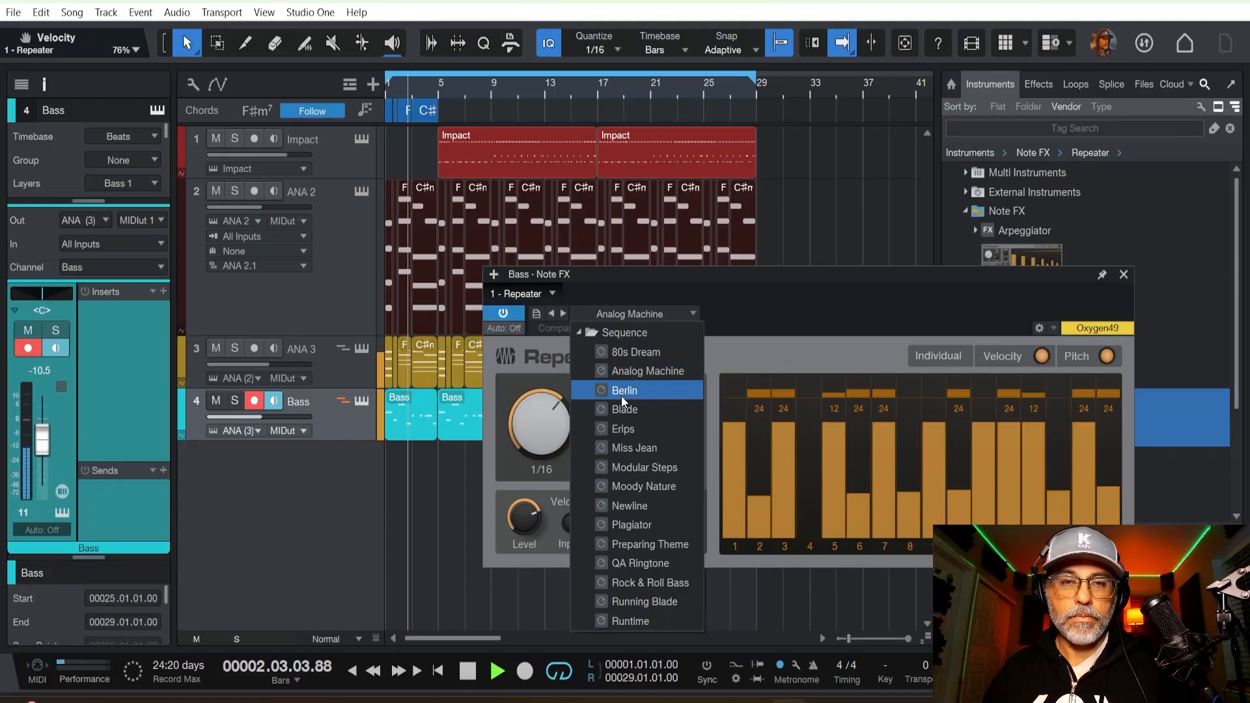
click(621, 393)
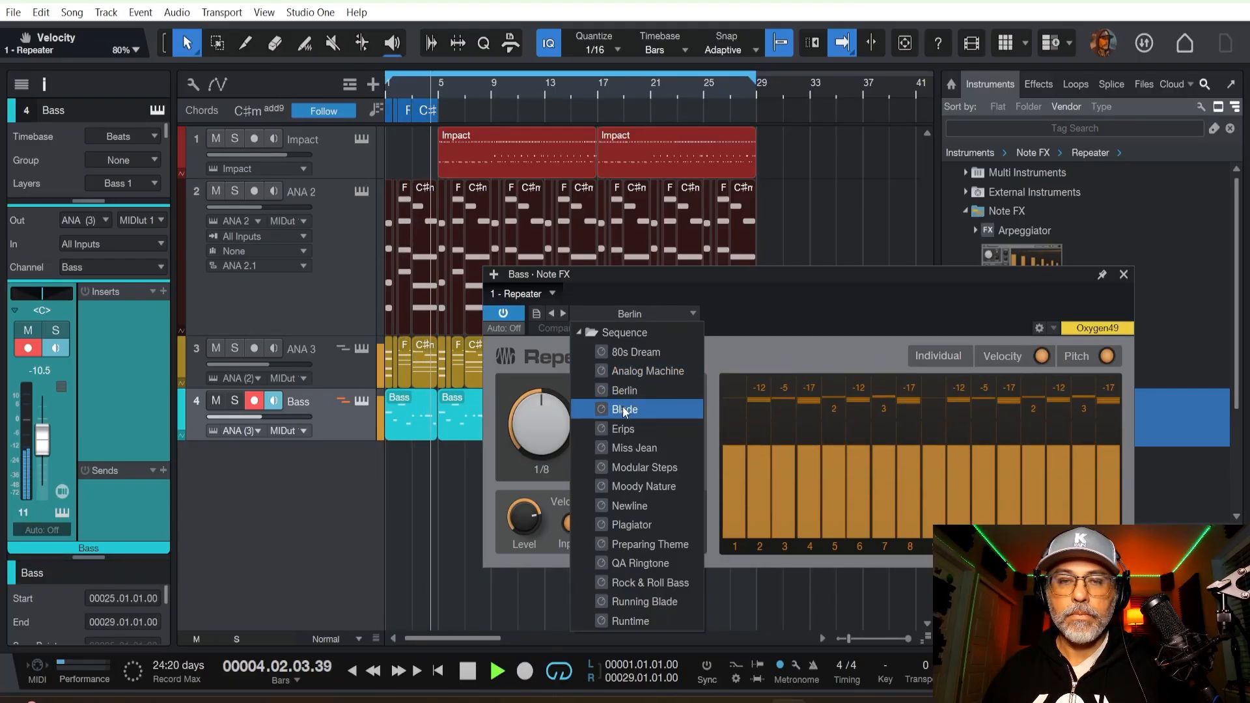
click(622, 407)
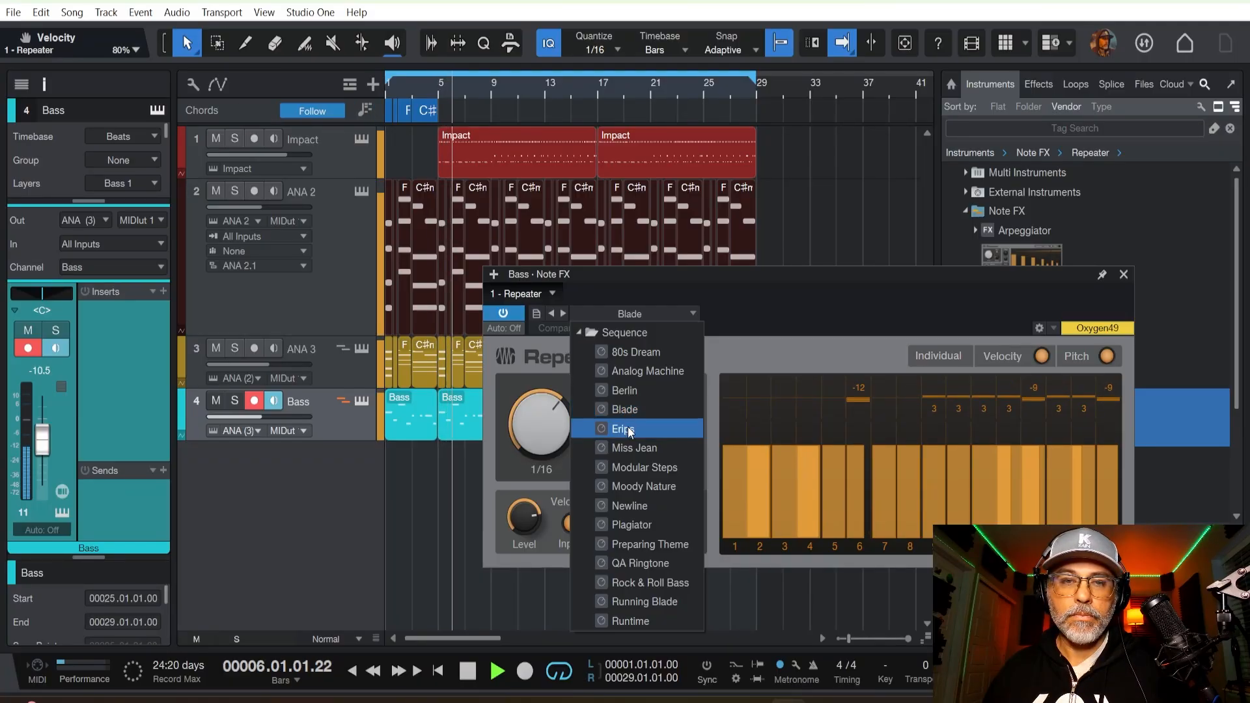
click(623, 427)
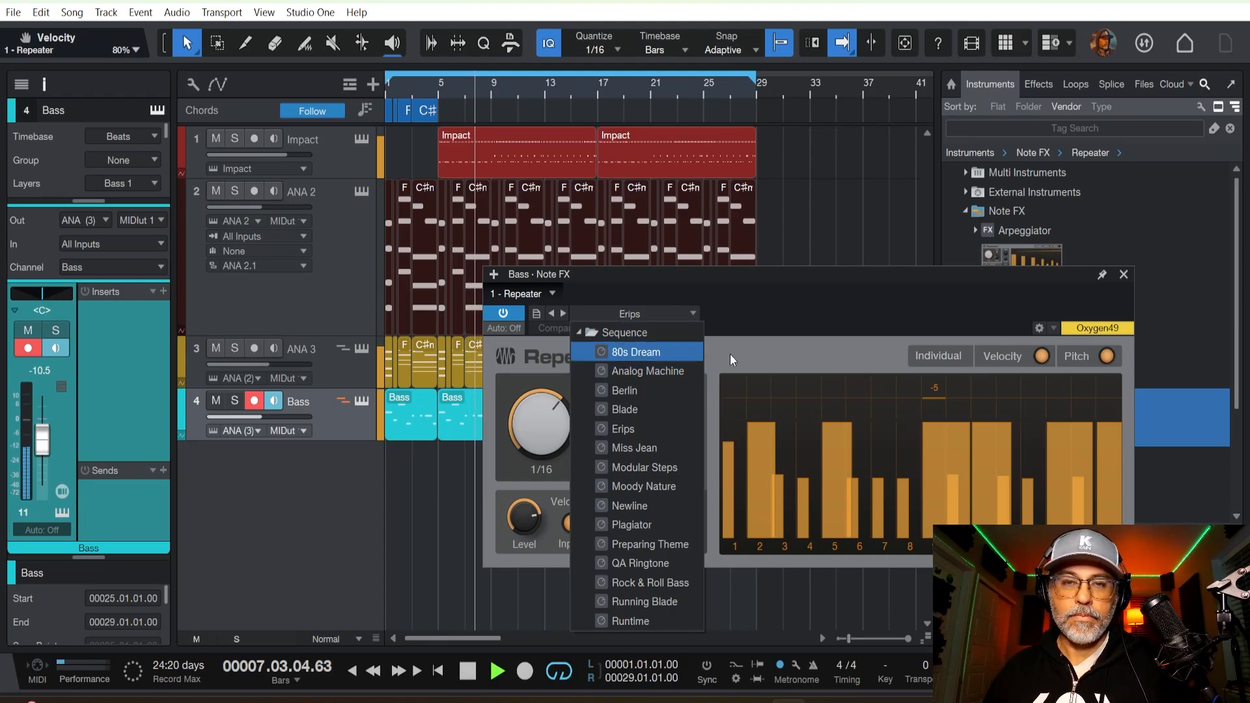
Load the Berlin Sequence preset in the Bass track's Repeater.
click(581, 334)
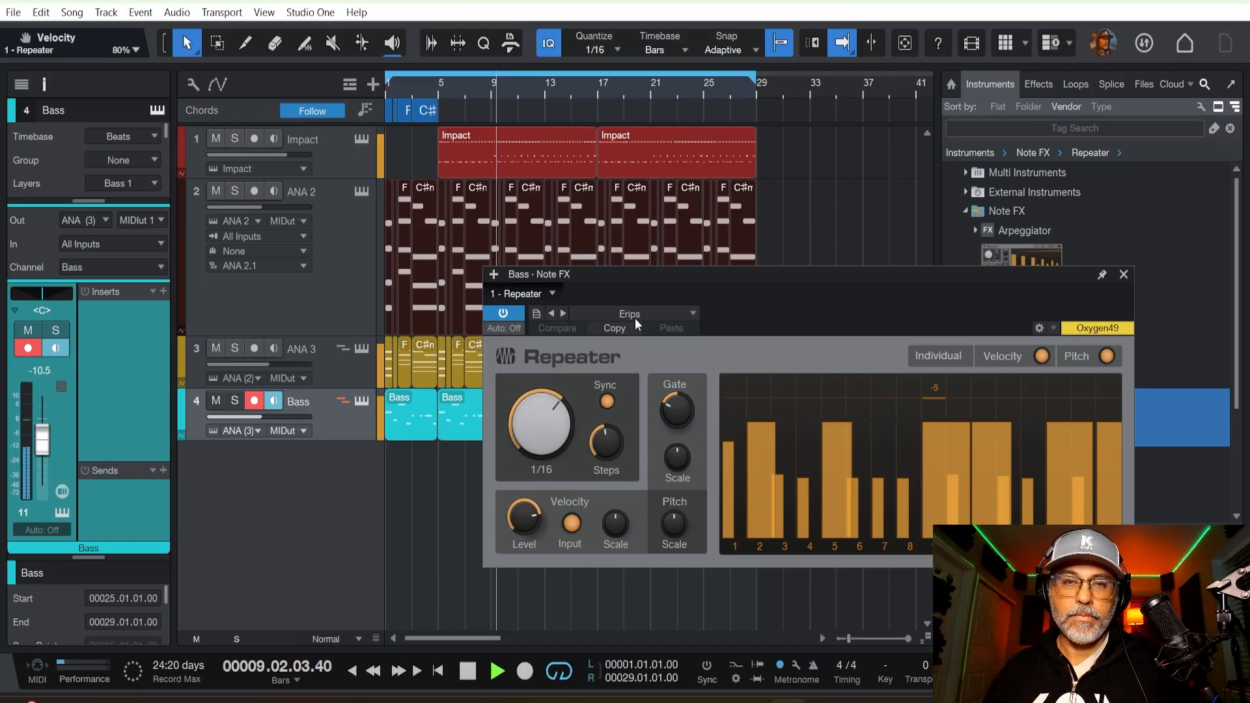
click(630, 330)
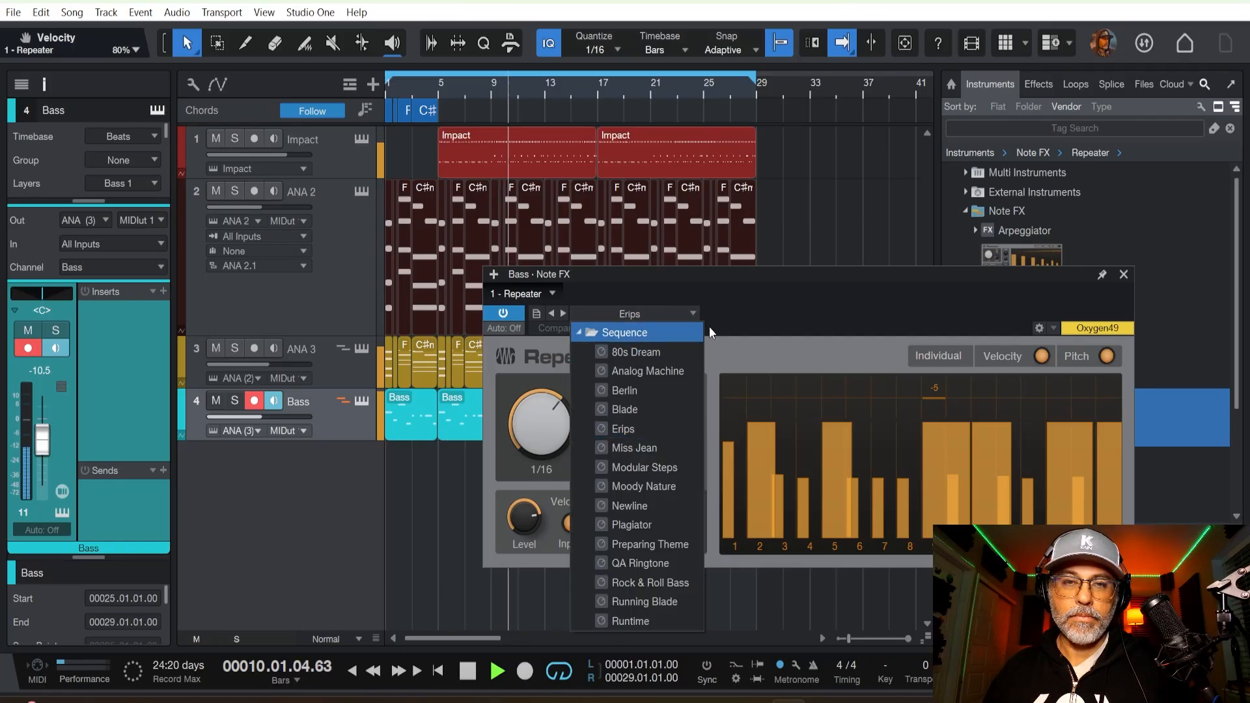
click(737, 338)
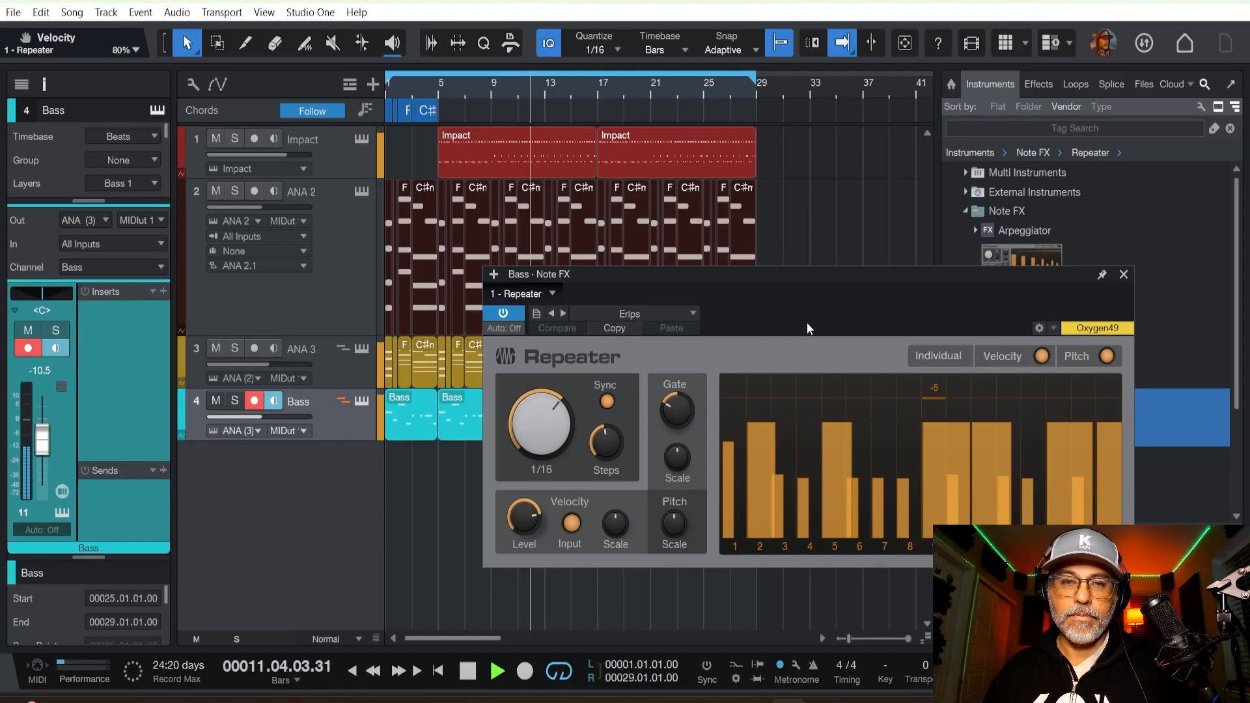
click(662, 315)
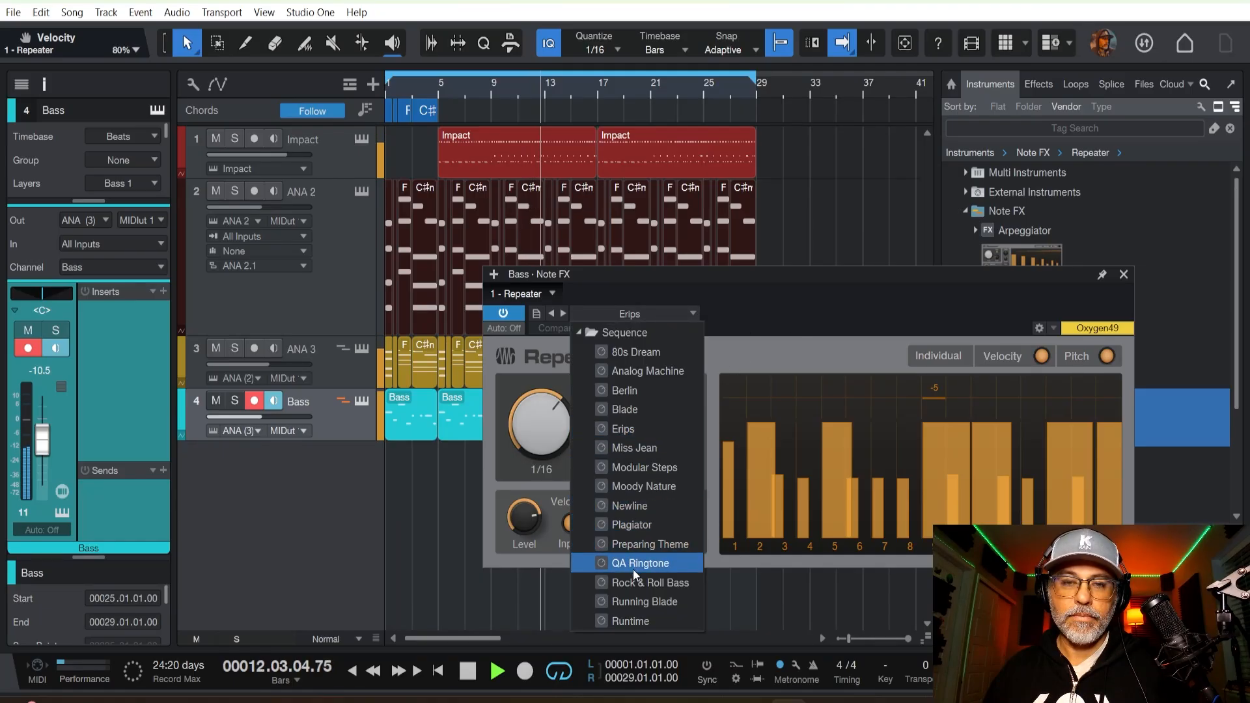
click(639, 600)
click(634, 392)
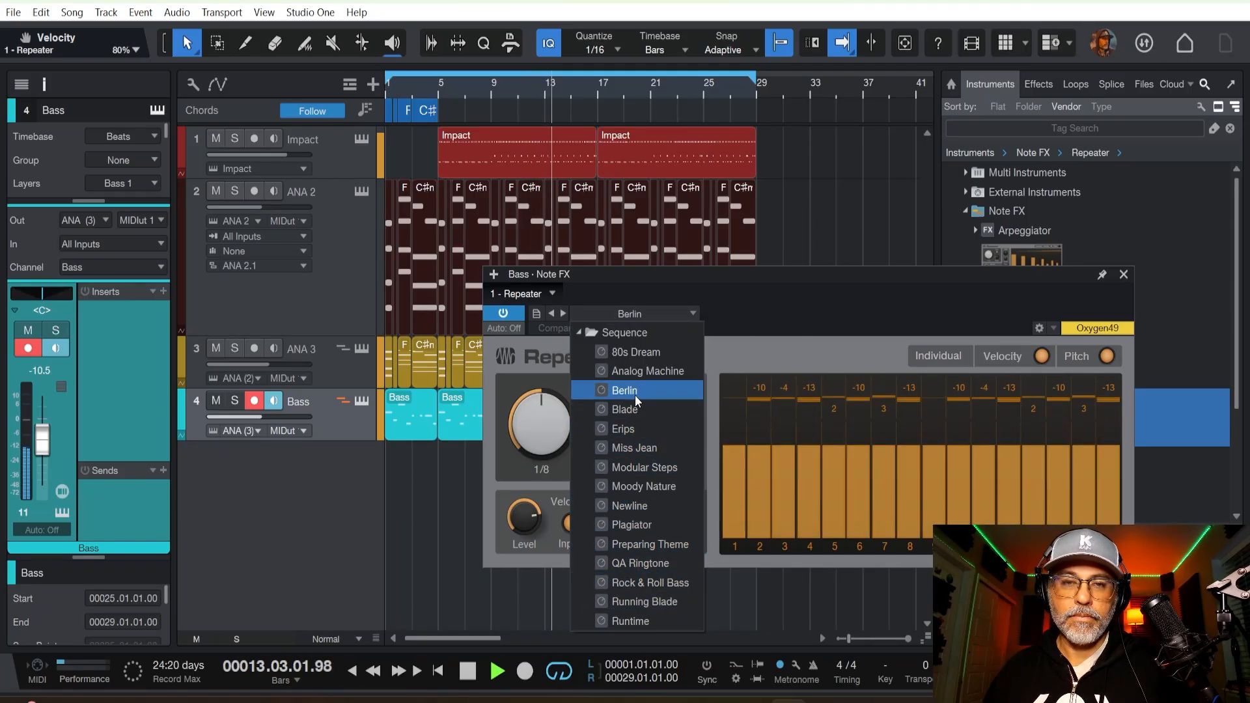
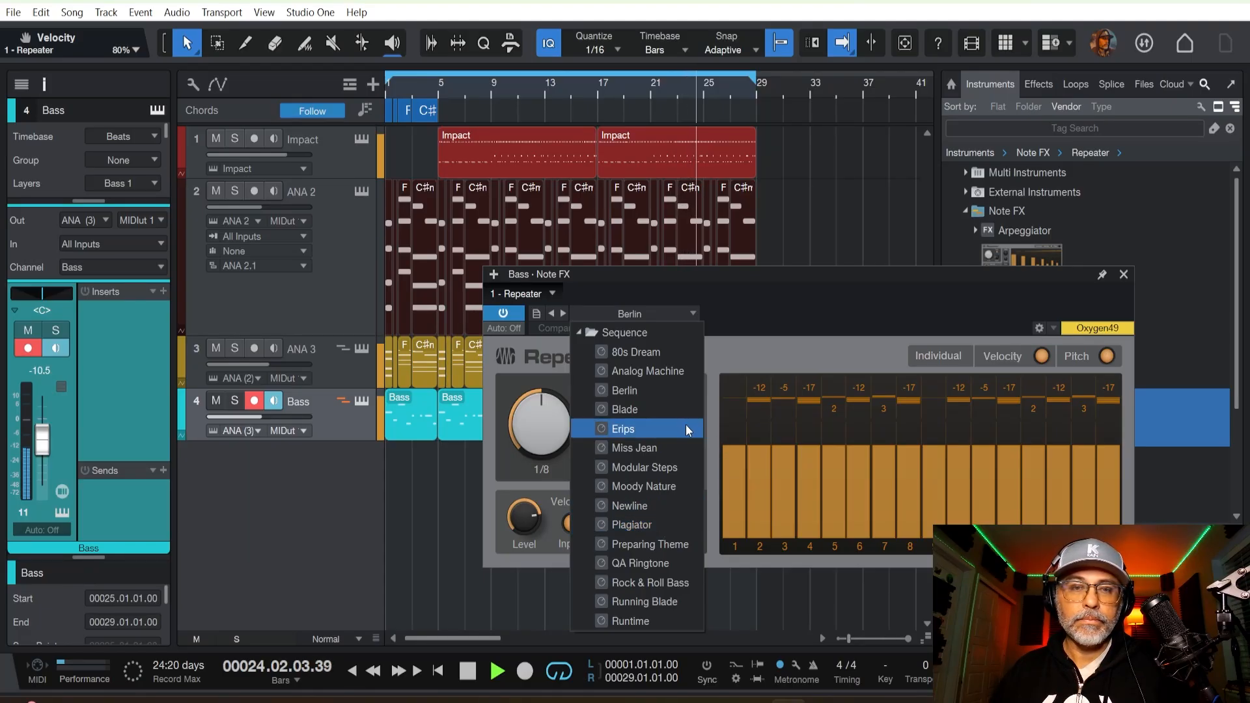
Reload the Berlin preset in the Repeater and compare the bass with its individual pitch and velocity modes switched off and back on.
click(643, 395)
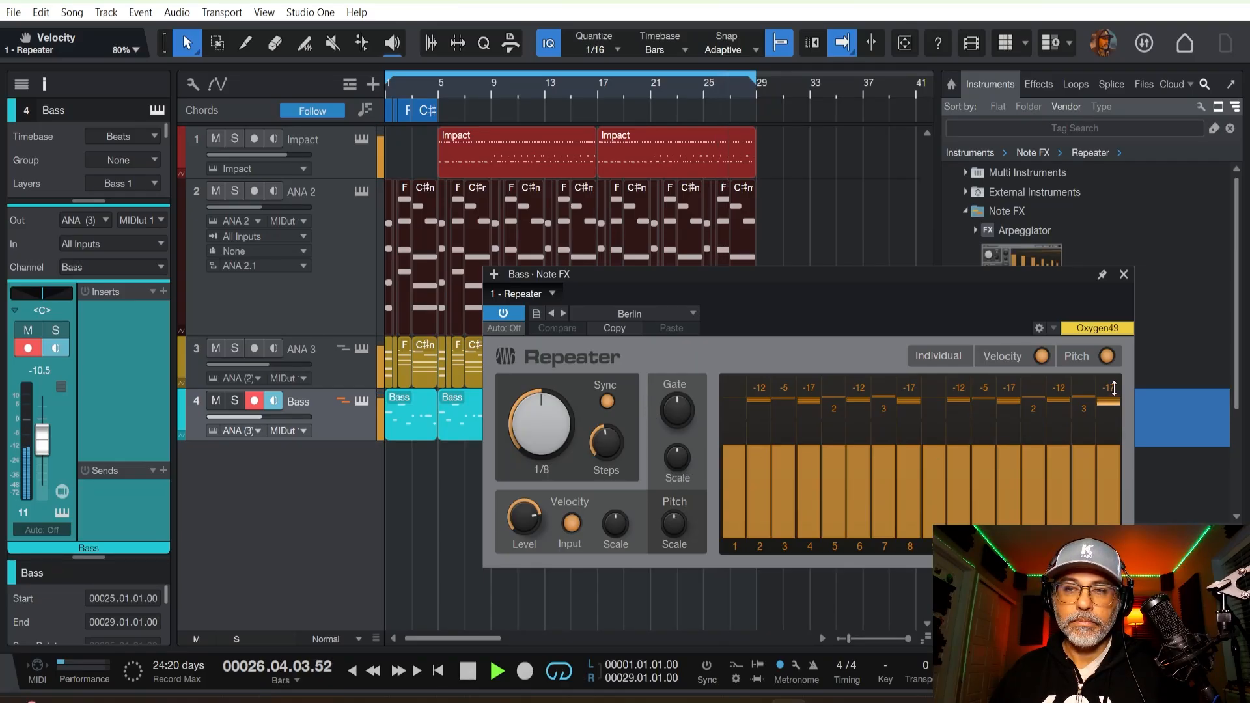
click(1105, 356)
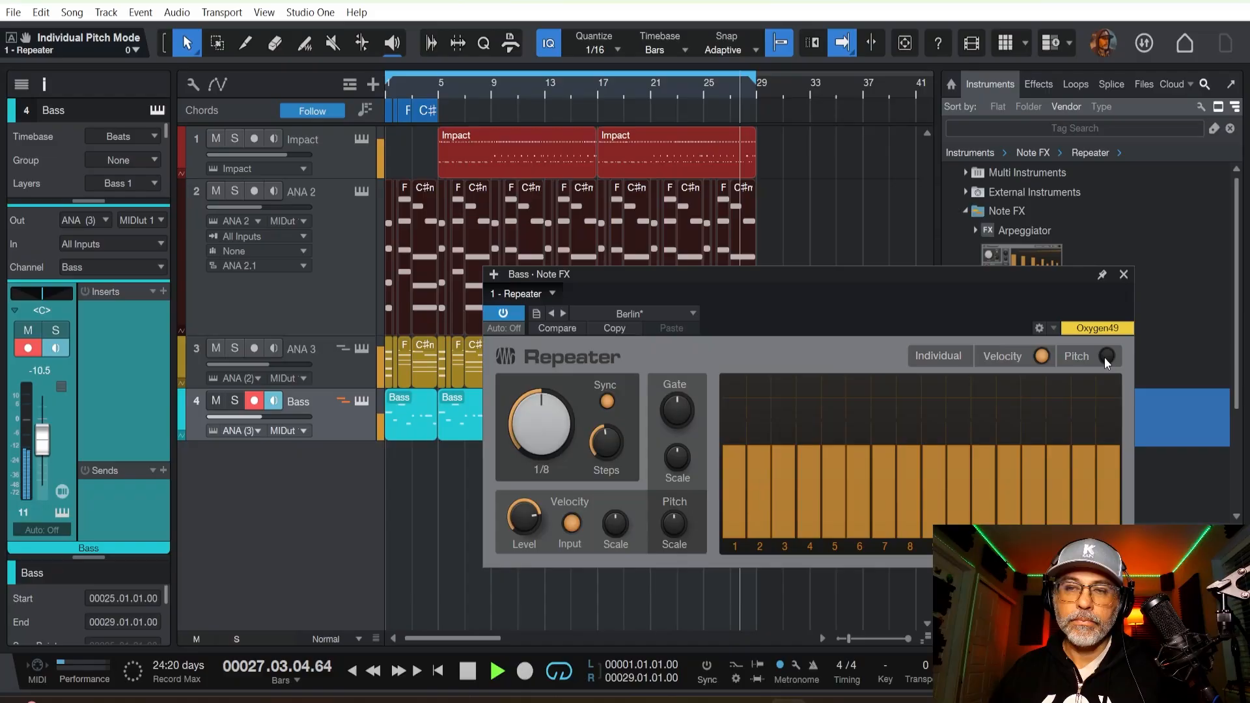
click(1104, 357)
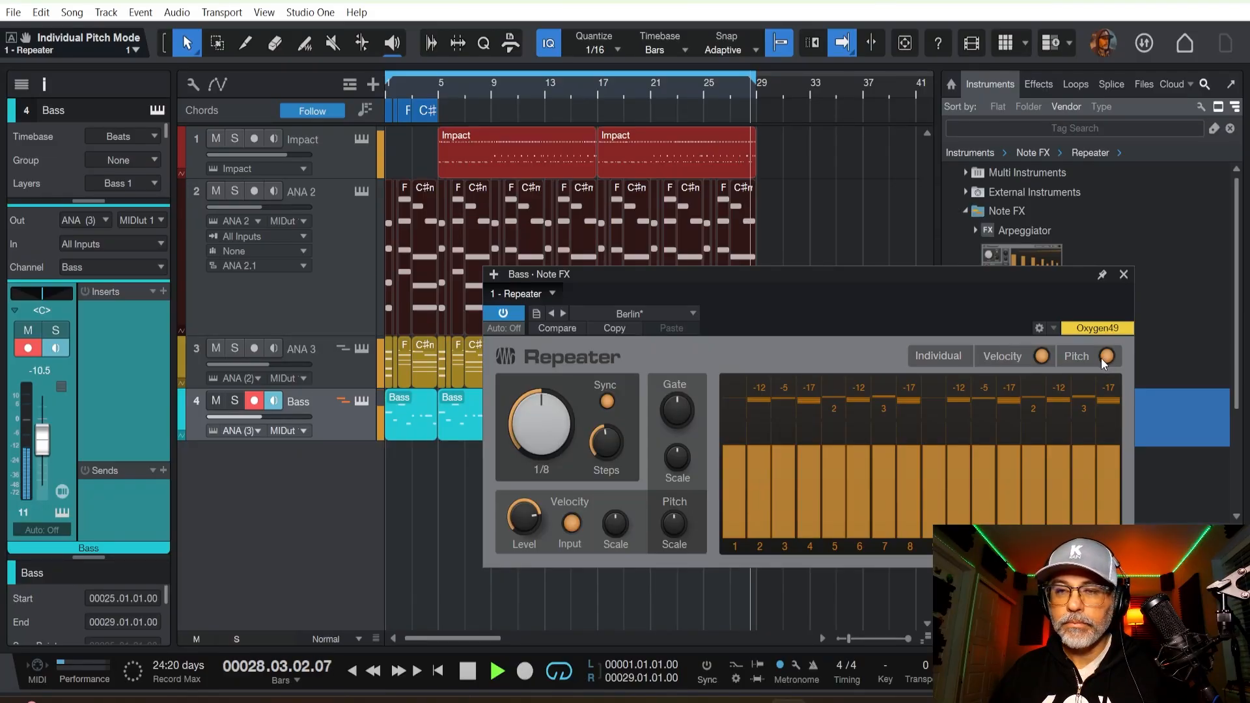
click(1041, 357)
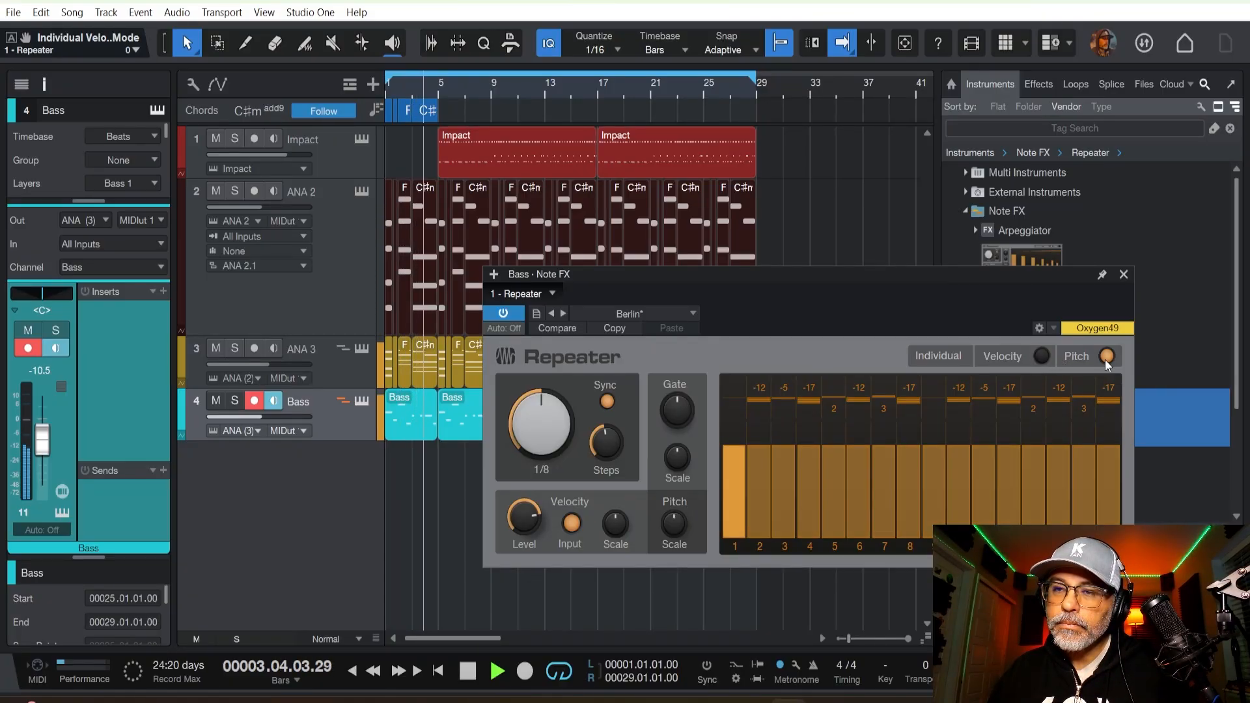
click(1040, 356)
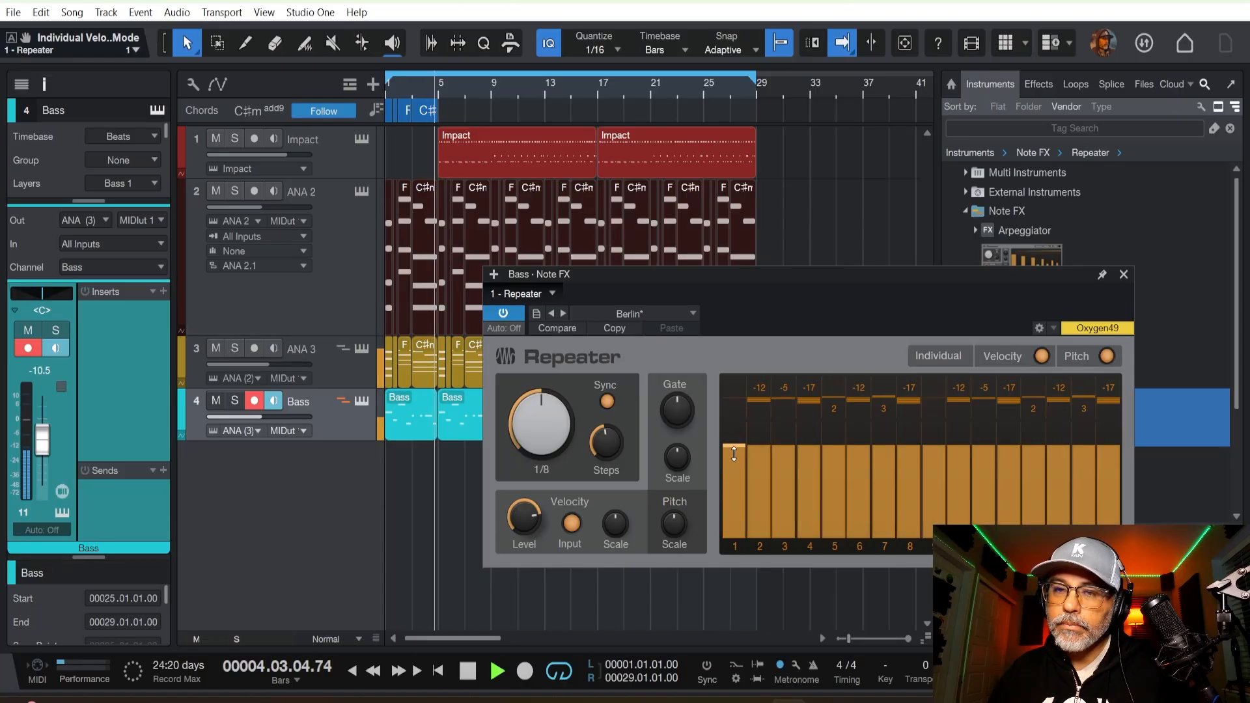
Vary the Repeater's step velocities, lowering steps 2, 6, 10 and 14 and raising steps 4, 8, 12 and 16, and stop playback.
drag(757, 459, 757, 465)
mouse_move(809, 446)
mouse_down()
mouse_move(810, 433)
mouse_move(855, 468)
mouse_move(906, 434)
mouse_move(959, 461)
mouse_move(1008, 426)
mouse_move(1059, 470)
mouse_move(1104, 431)
mouse_up()
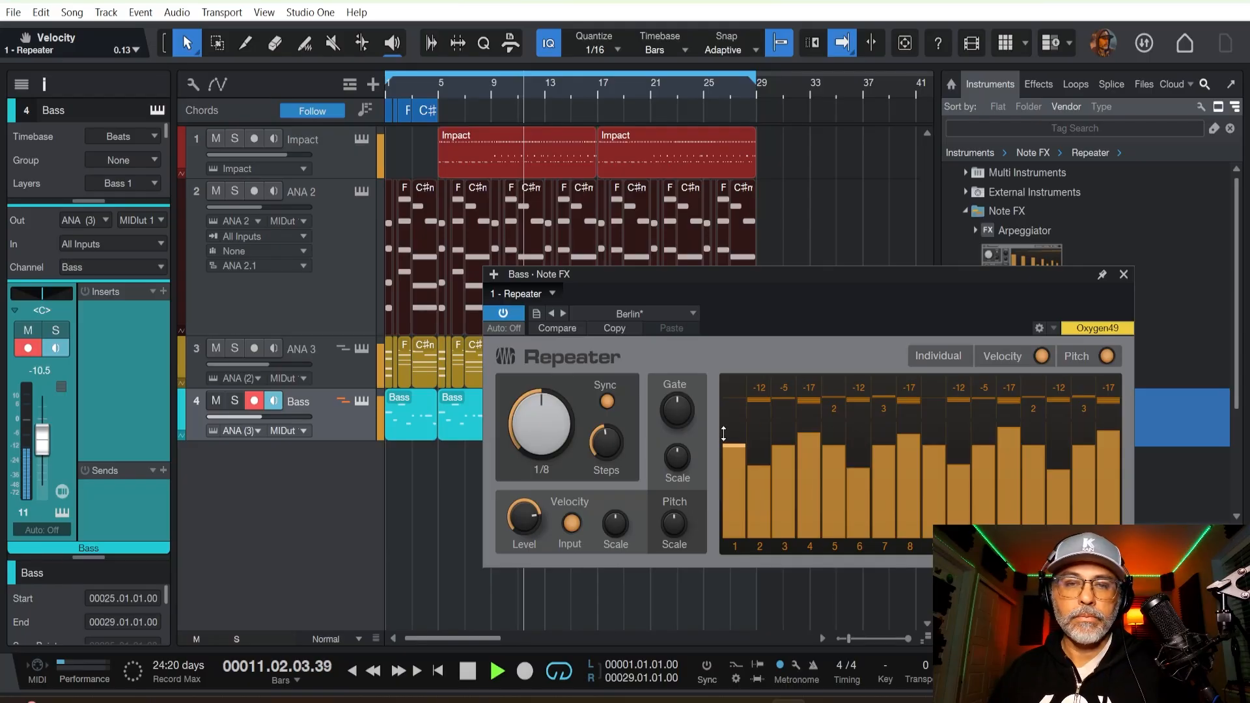
key(space)
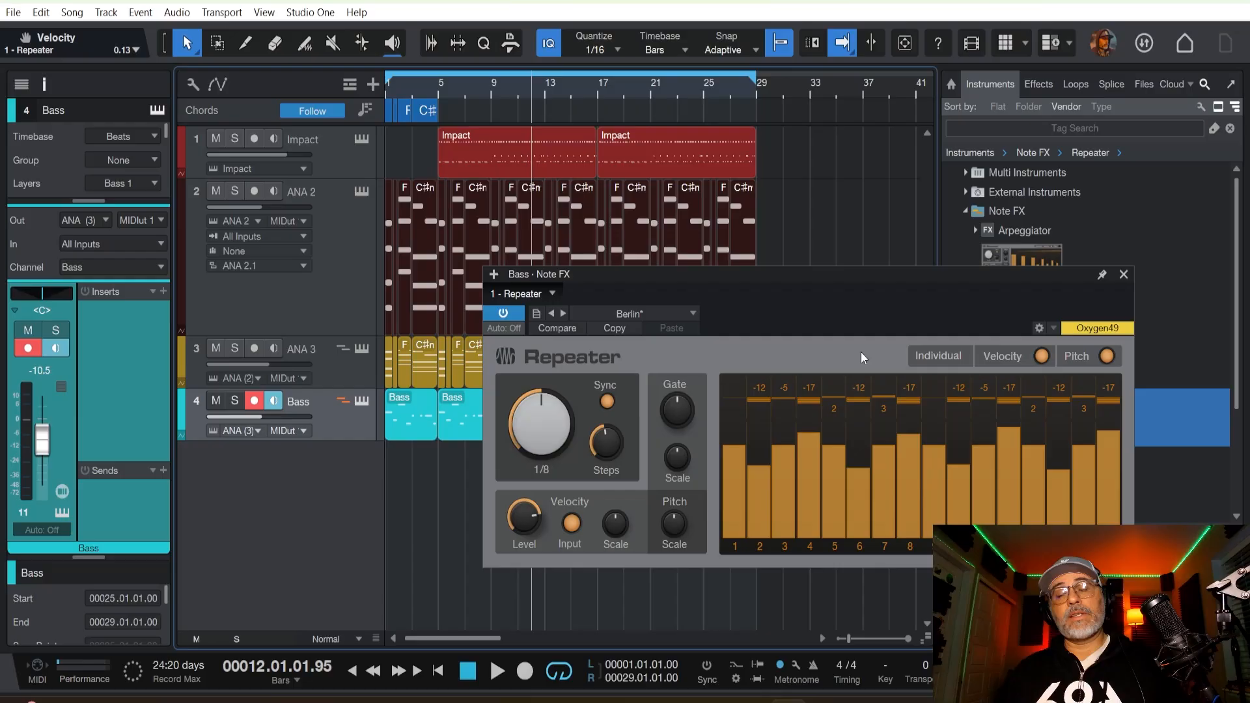
Shorten the gates of Repeater steps 3, 4, 7, 8, 11, 12 and 15, close the effect and play from the song start.
drag(781, 484, 814, 470)
drag(924, 469, 888, 475)
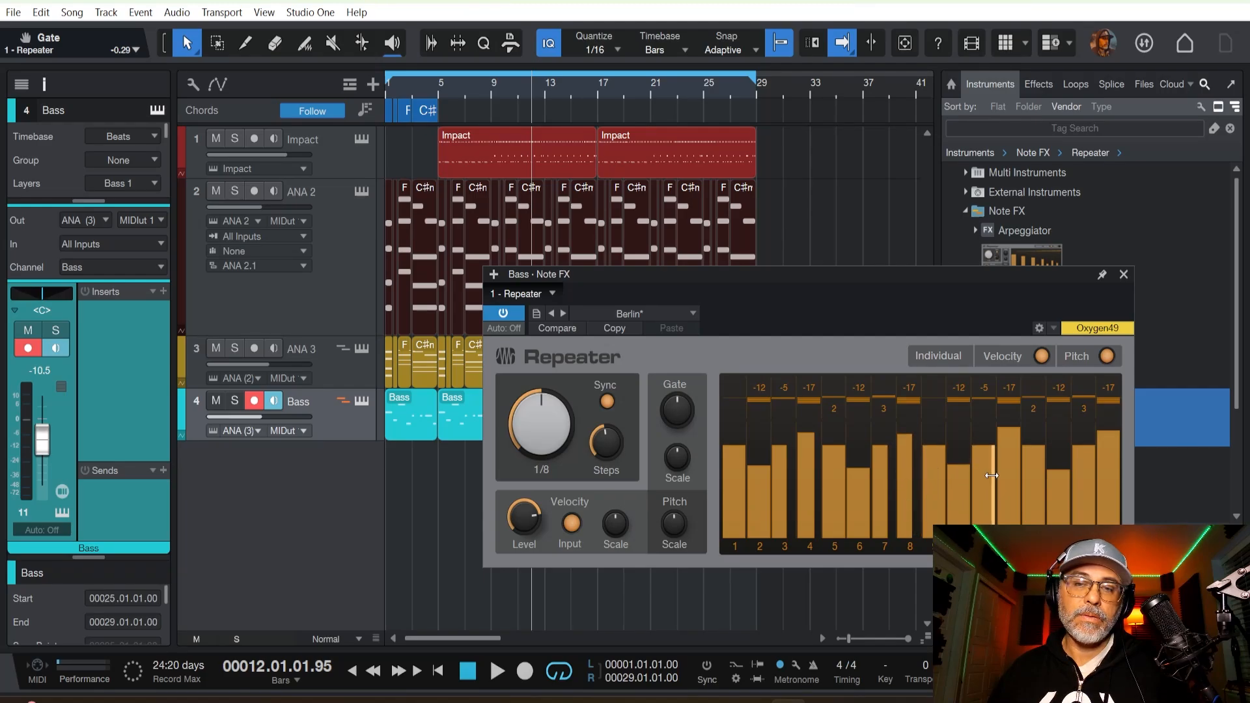
drag(991, 476, 985, 476)
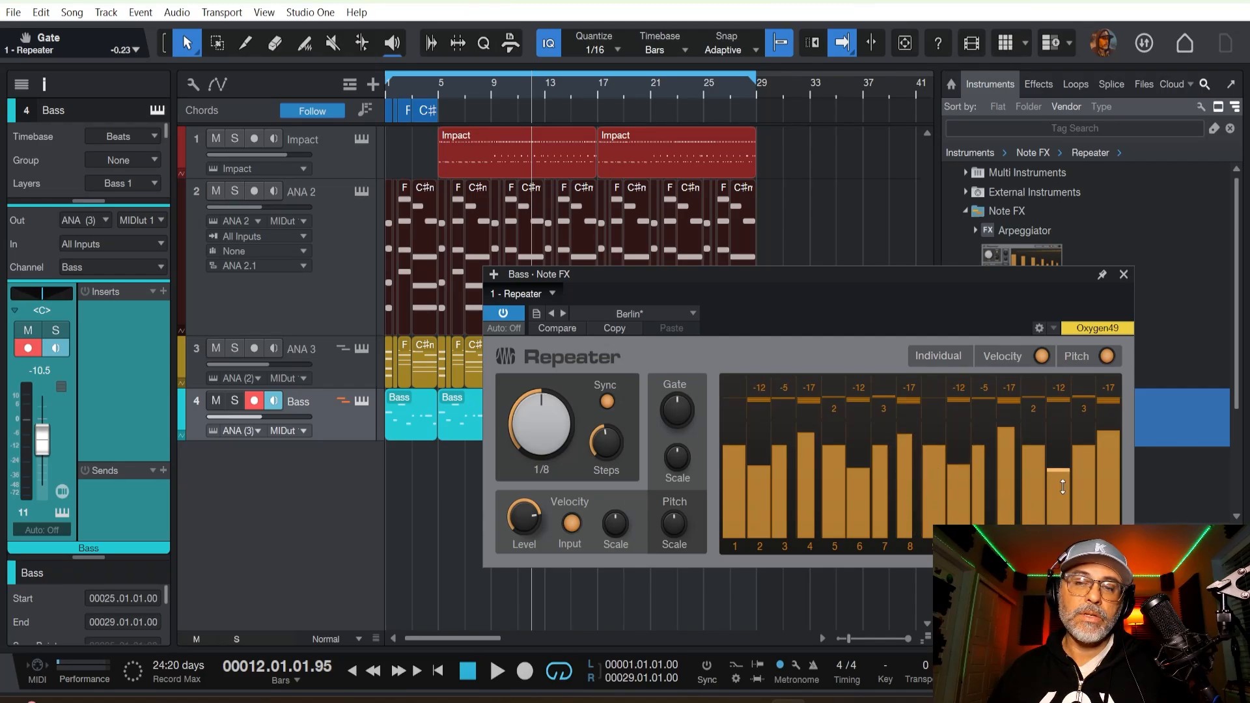
drag(1097, 481, 1087, 479)
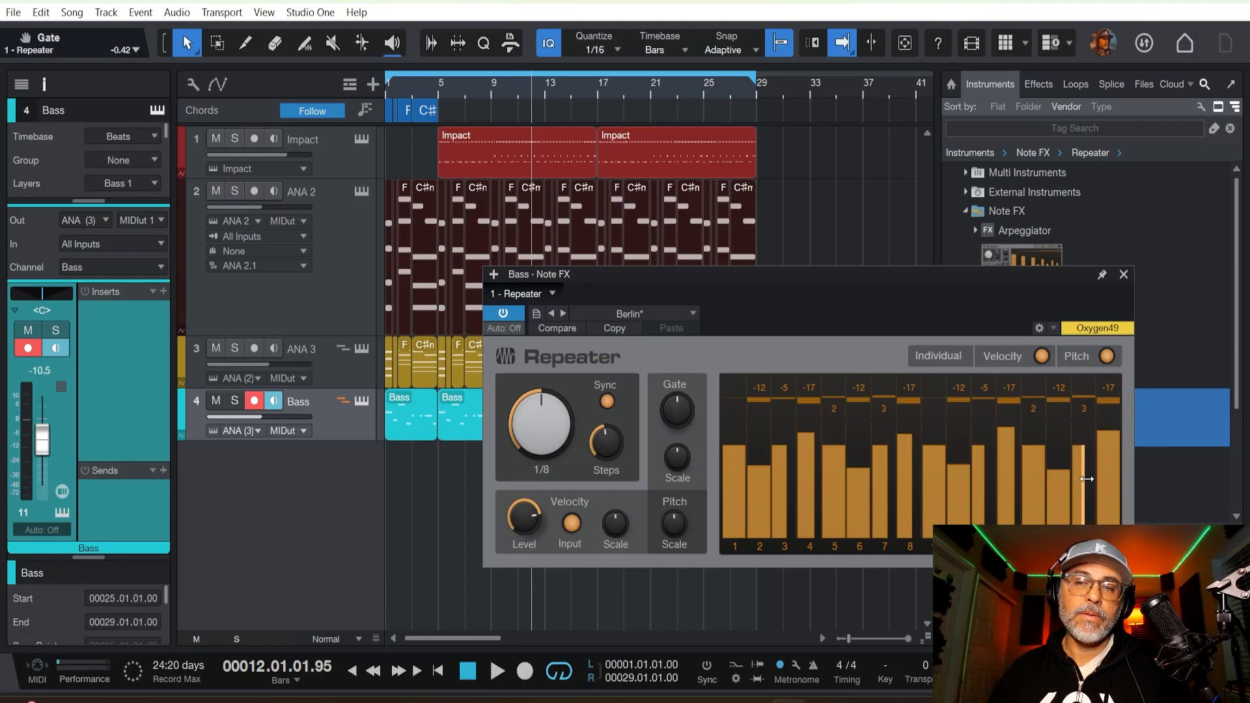
click(1124, 275)
key(Home)
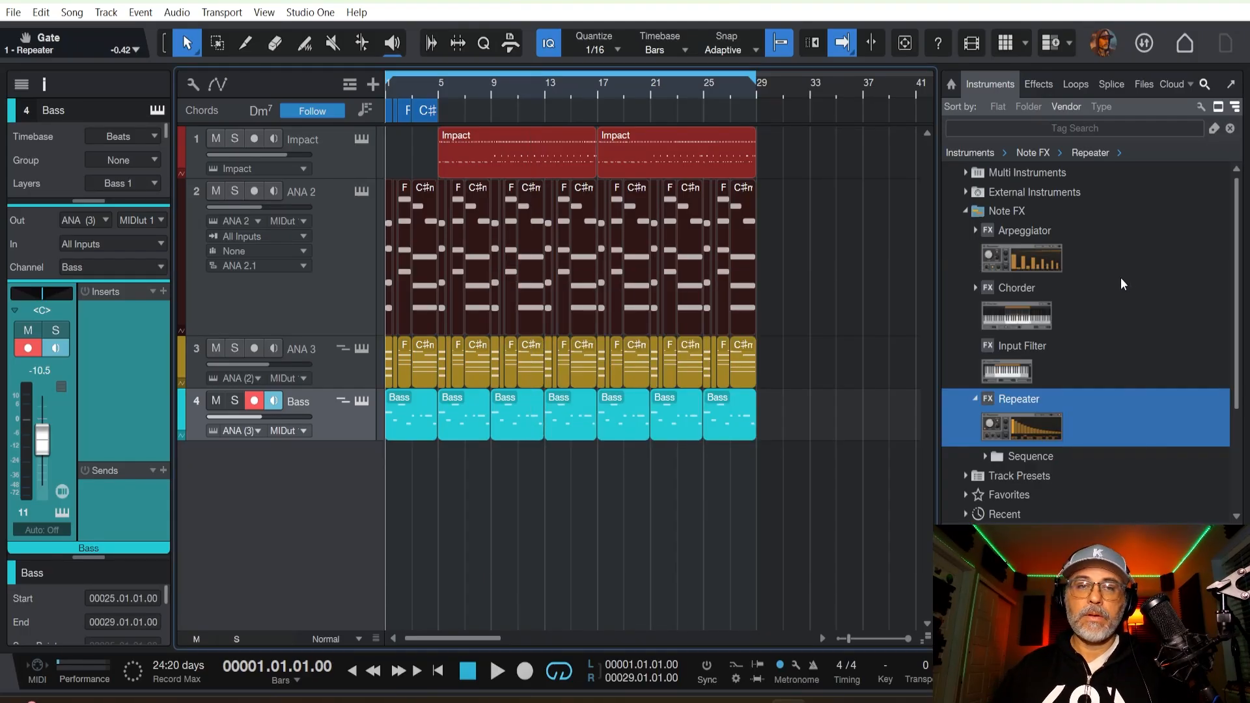
key(space)
Trim the start of the second Impact drum clip to bar 21 and audition it from there.
drag(597, 154, 659, 154)
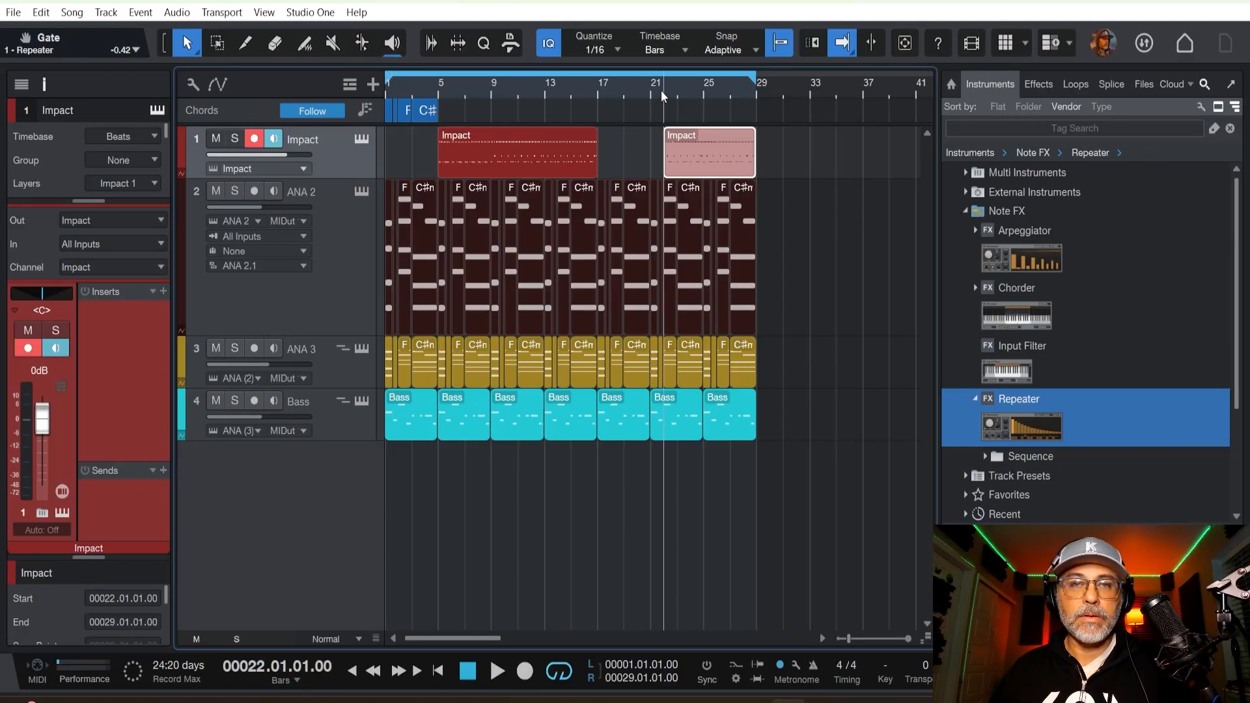
drag(664, 147, 653, 147)
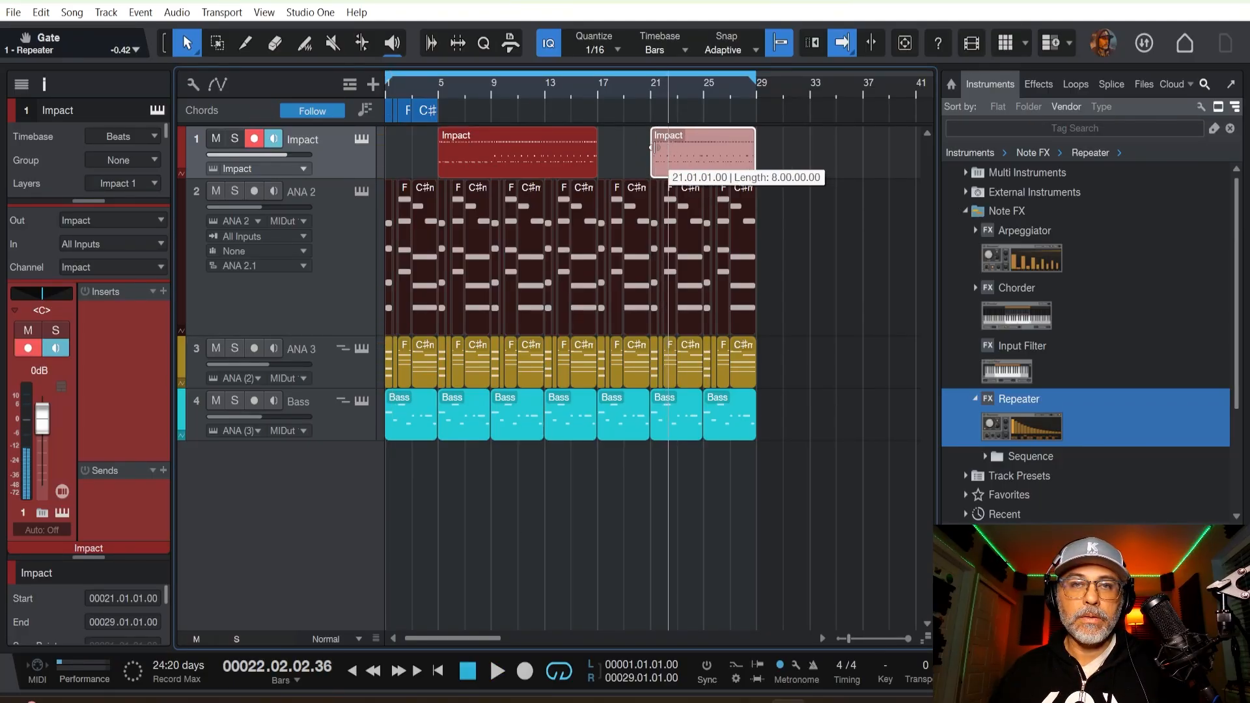
click(649, 91)
key(space)
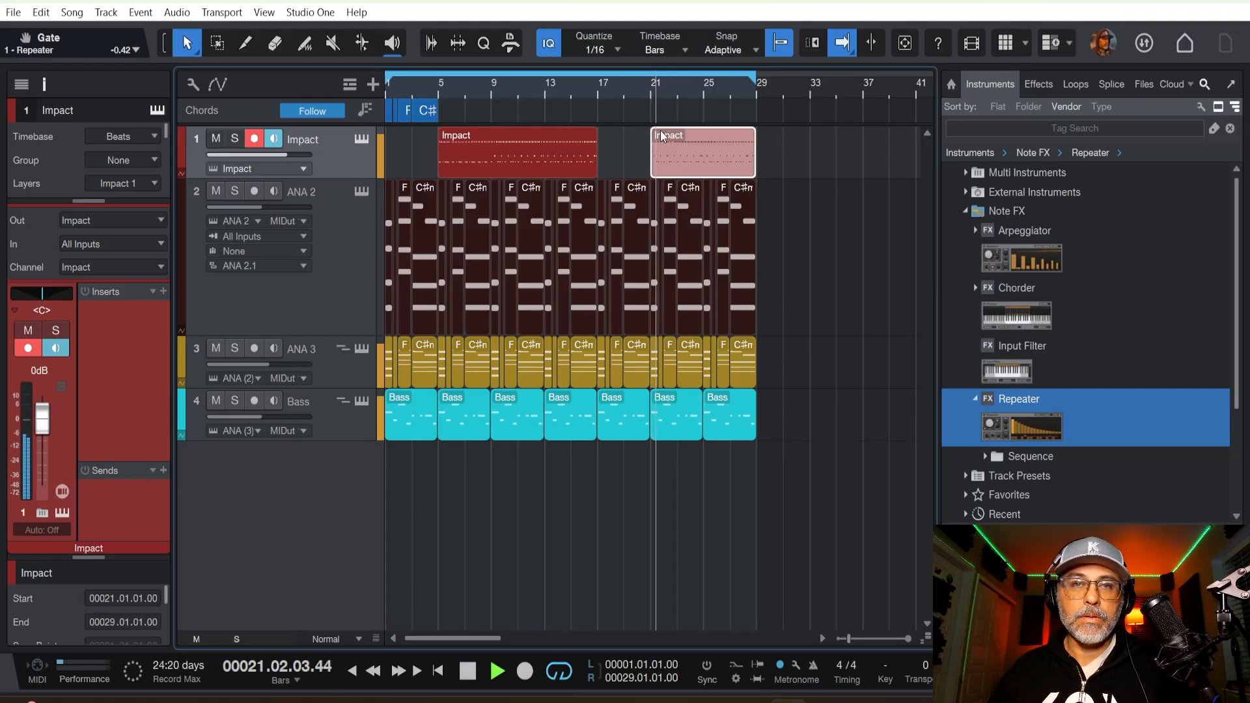
key(space)
Move the shortened Impact clip to bar 17, check it around bar 21, and duplicate it to start at bar 25.
drag(653, 155, 626, 151)
click(647, 95)
key(space)
key(space)
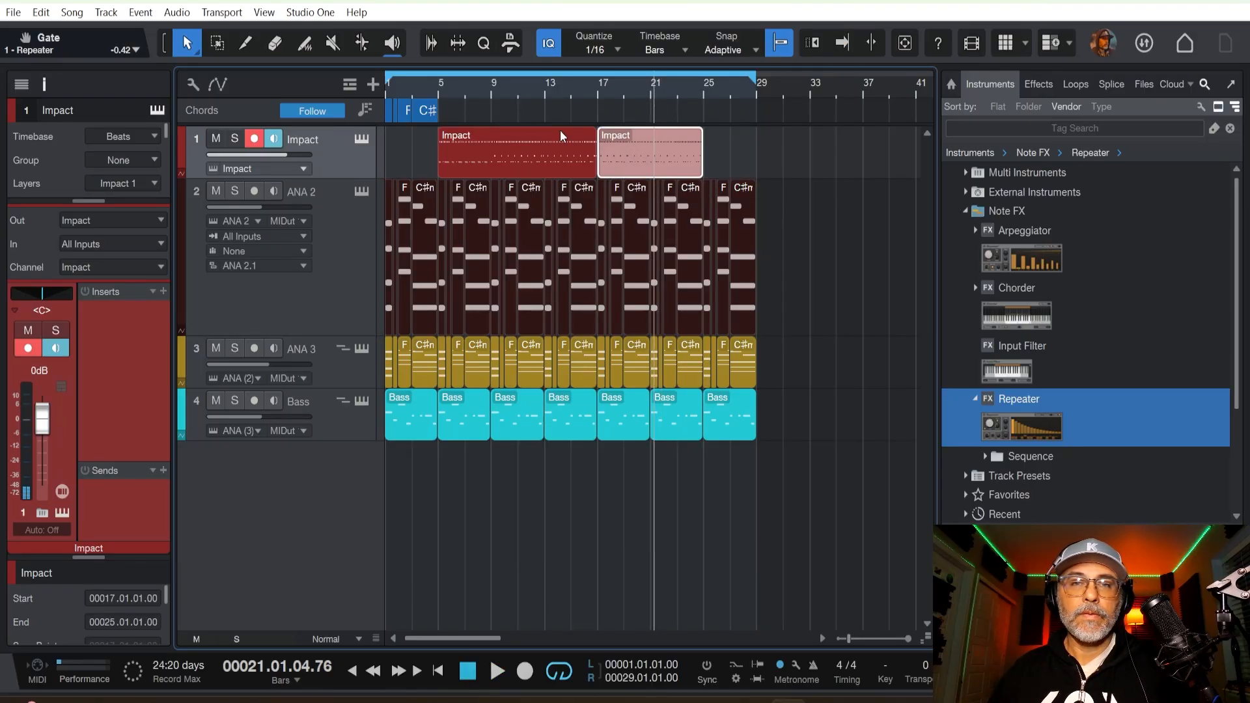
key(d)
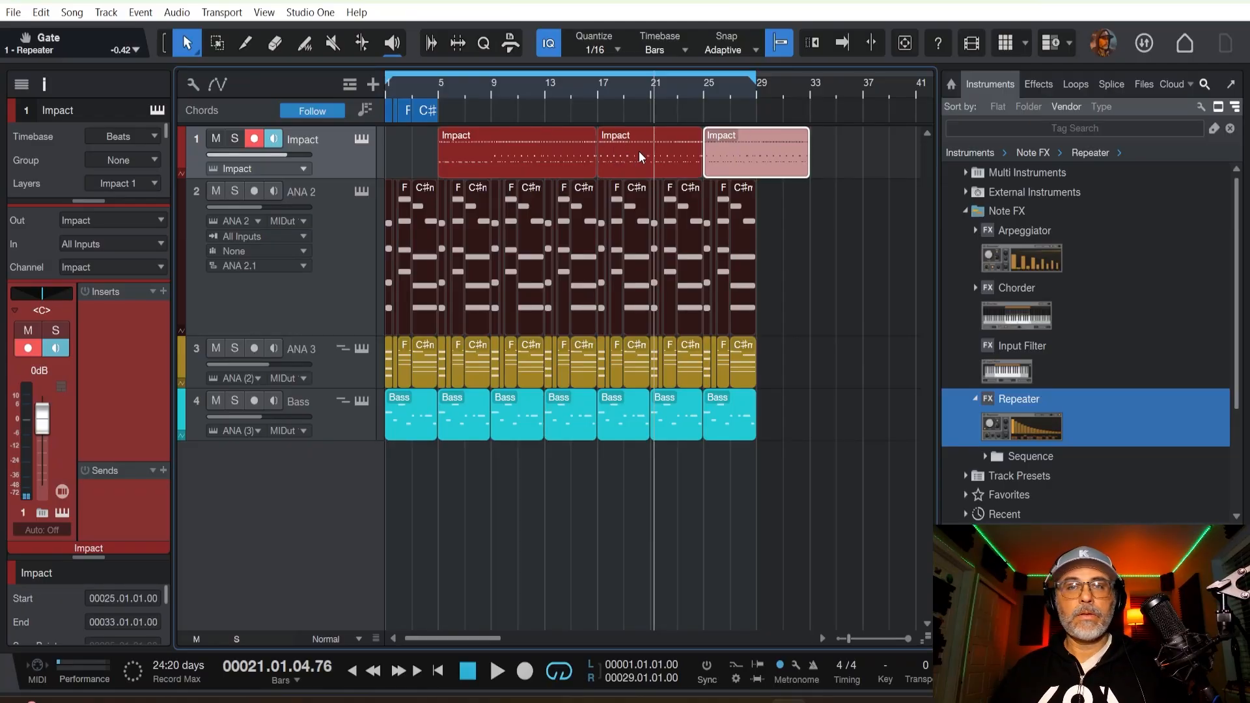
Split the last Impact clip at bar 29, delete the part beyond it, and play the arrangement from the start.
click(791, 207)
key(3)
click(762, 172)
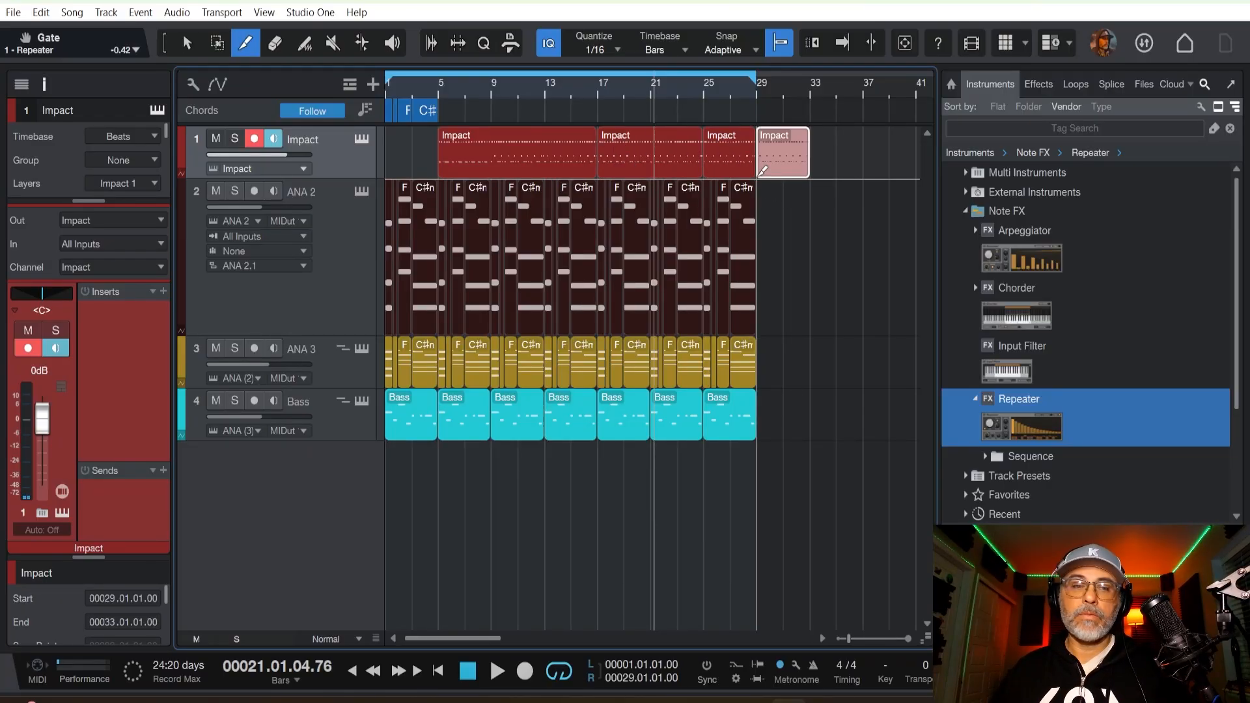
key(1)
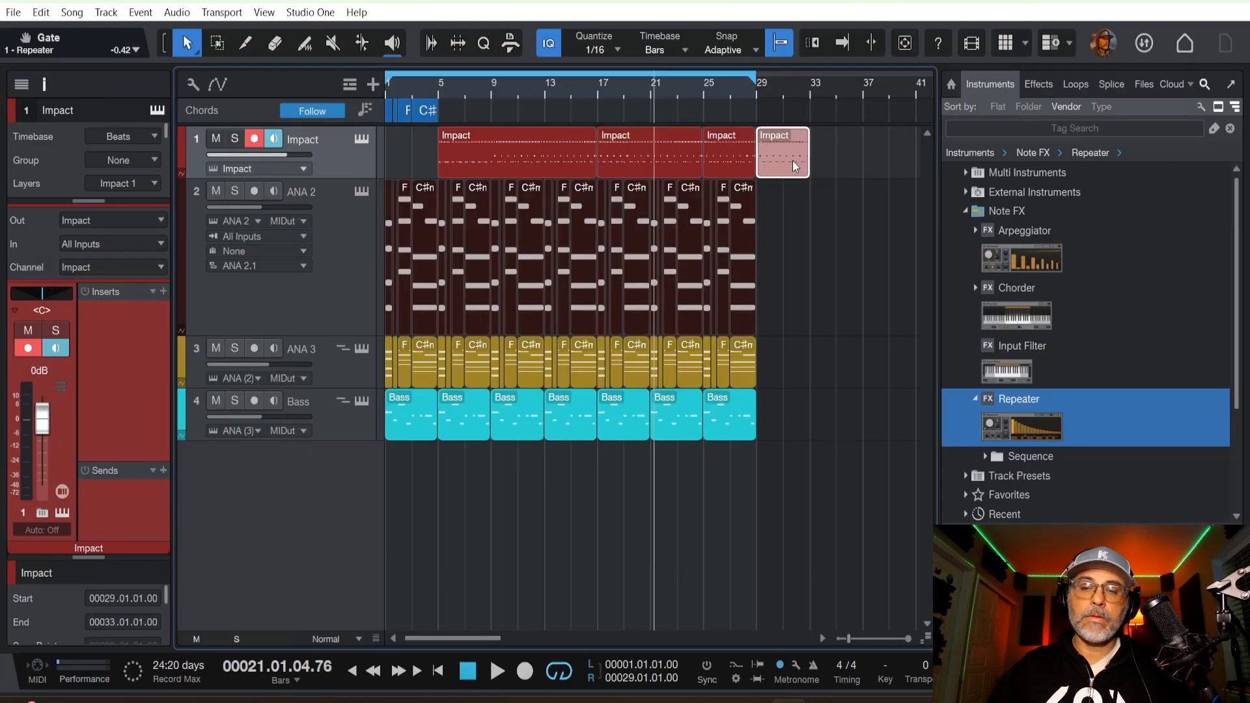
key(Delete)
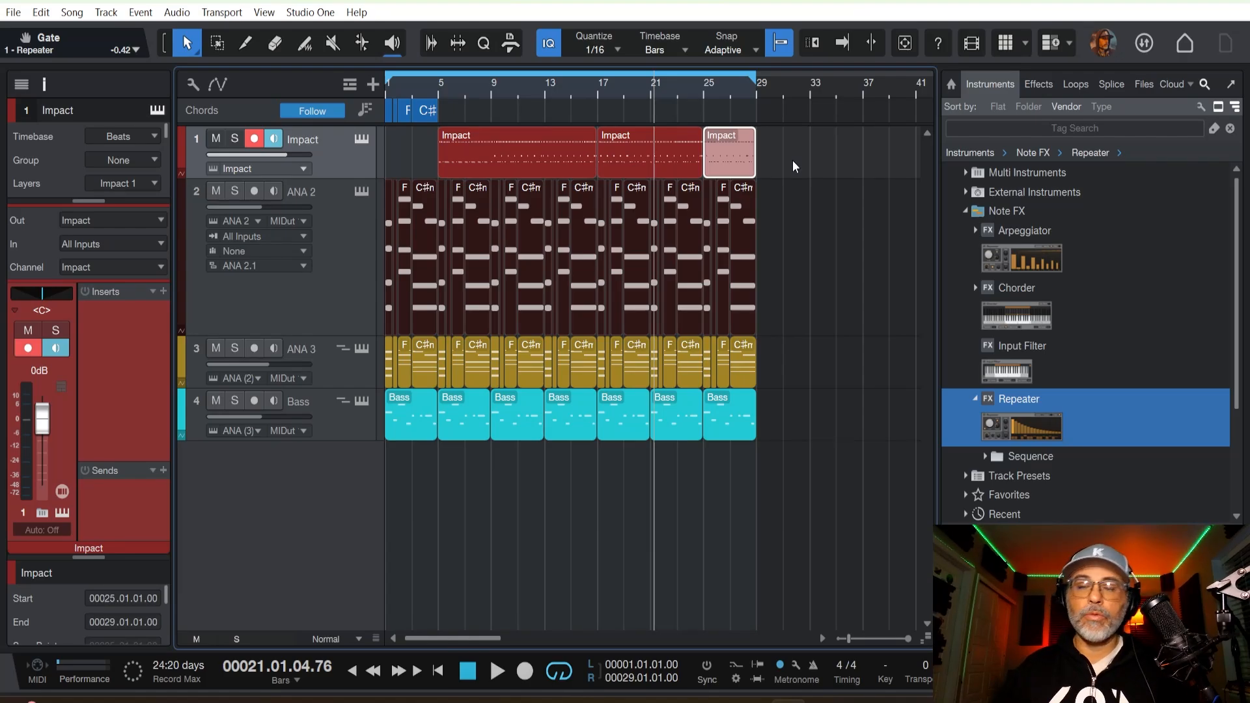
key(comma)
key(space)
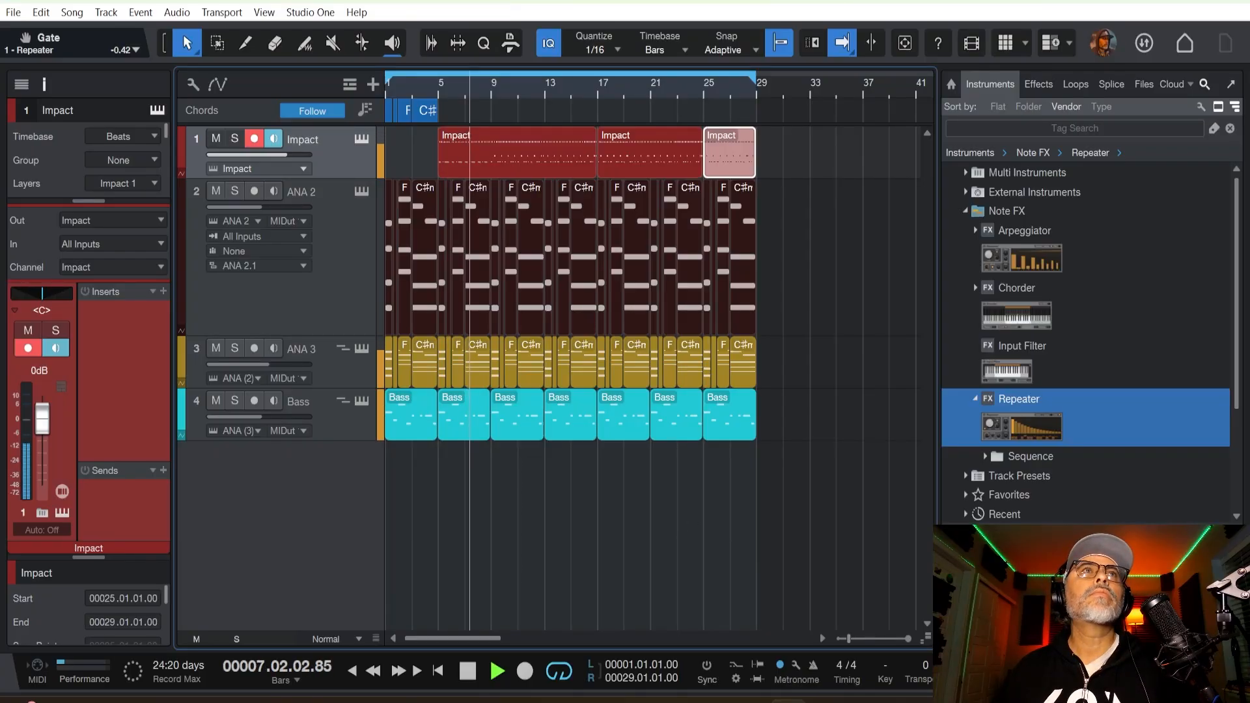
Open the mixer console in its own window and enlarge it to show each channel's inserts and sends.
key(F3)
click(552, 69)
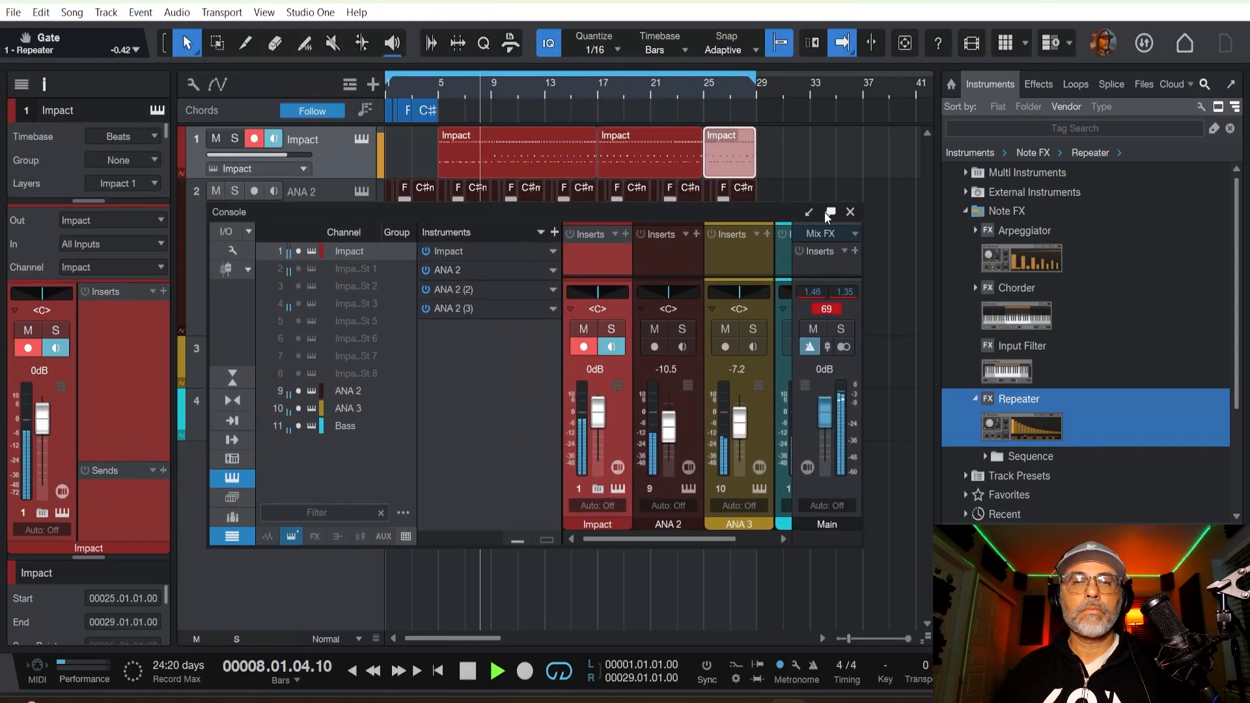
click(829, 213)
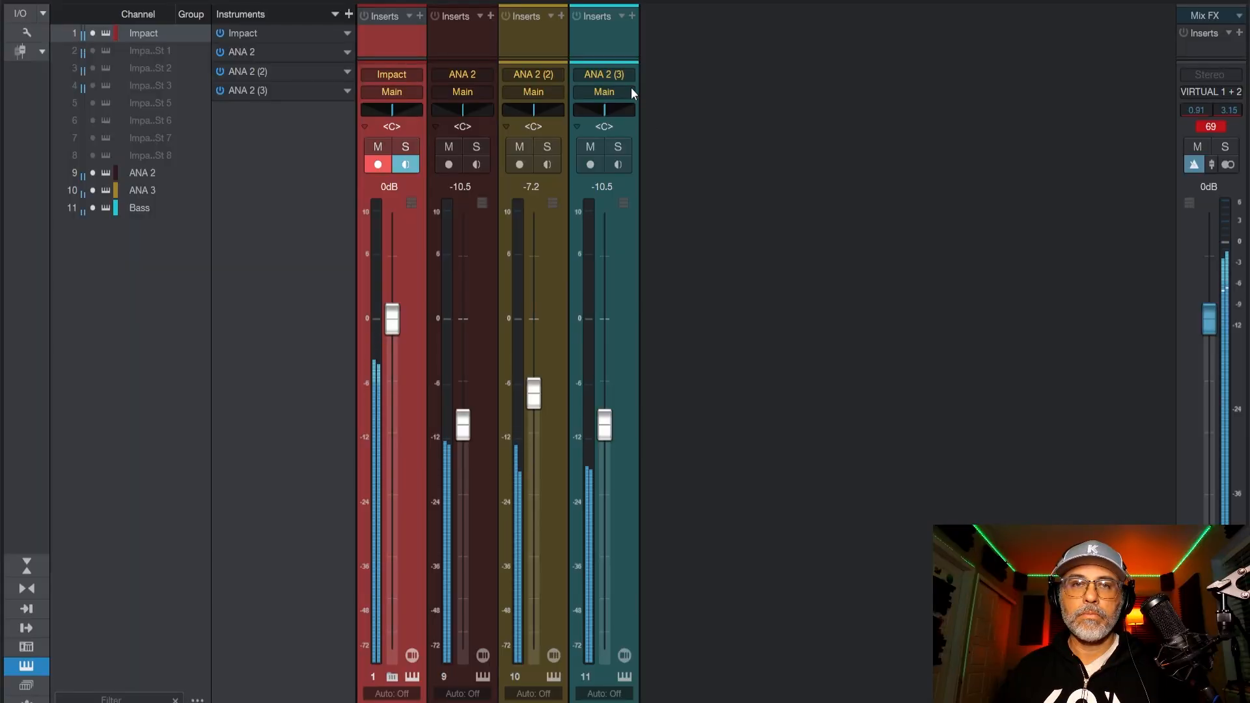
drag(617, 60, 619, 366)
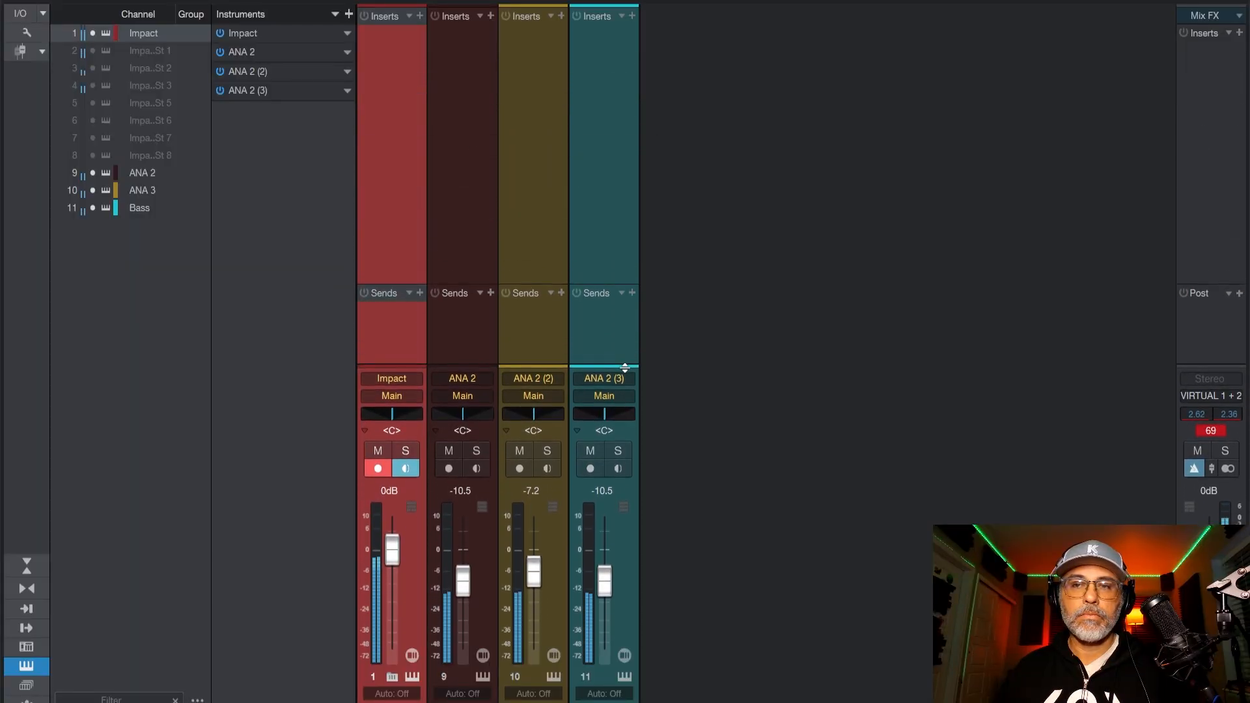
drag(1100, 2, 939, 201)
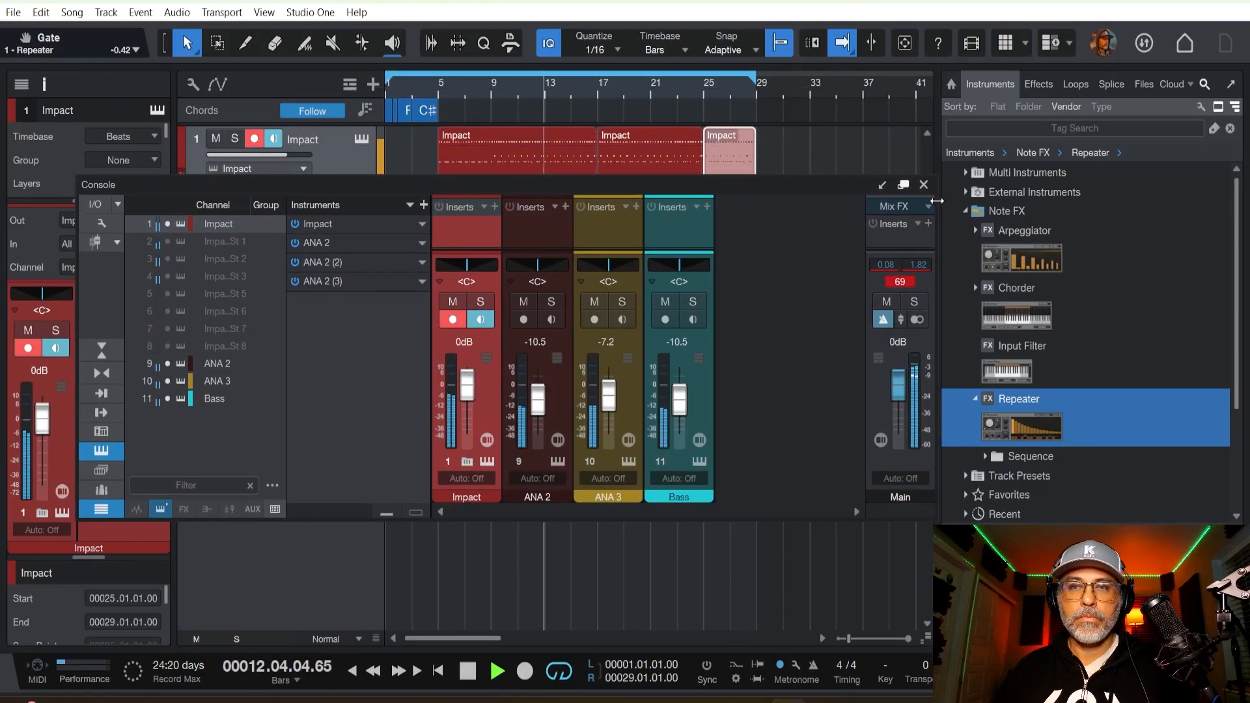
click(851, 176)
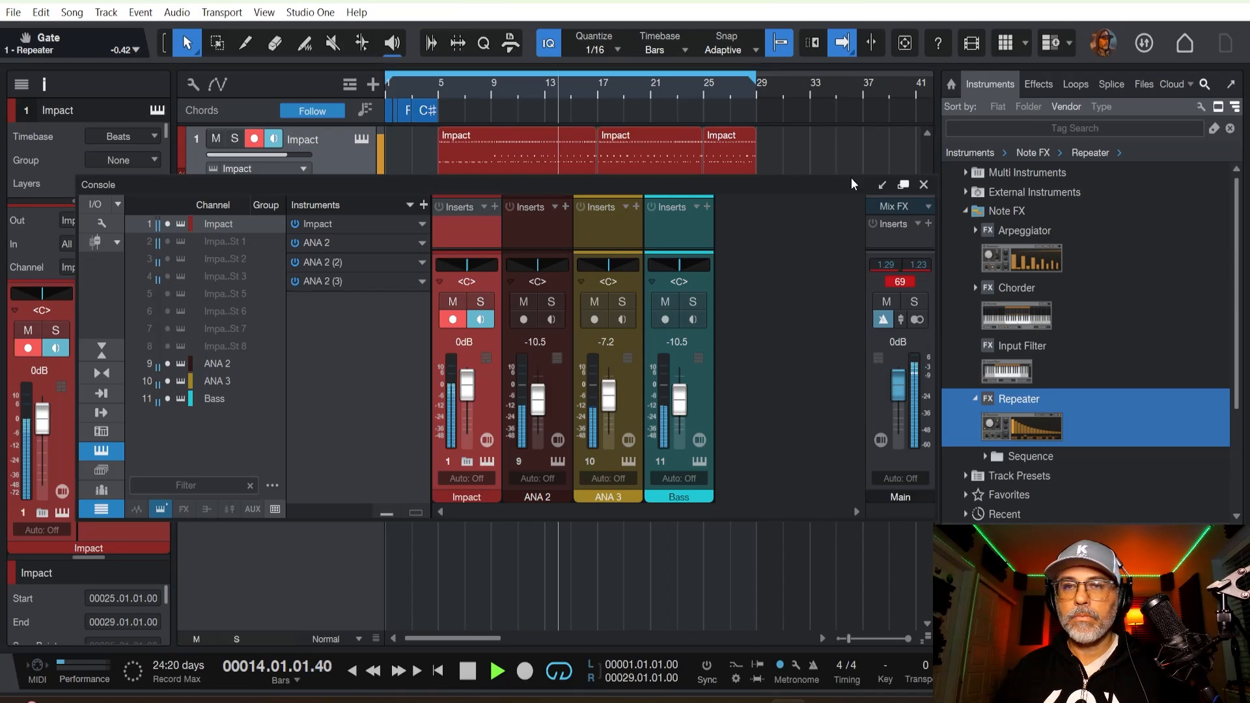
drag(850, 176, 841, 1)
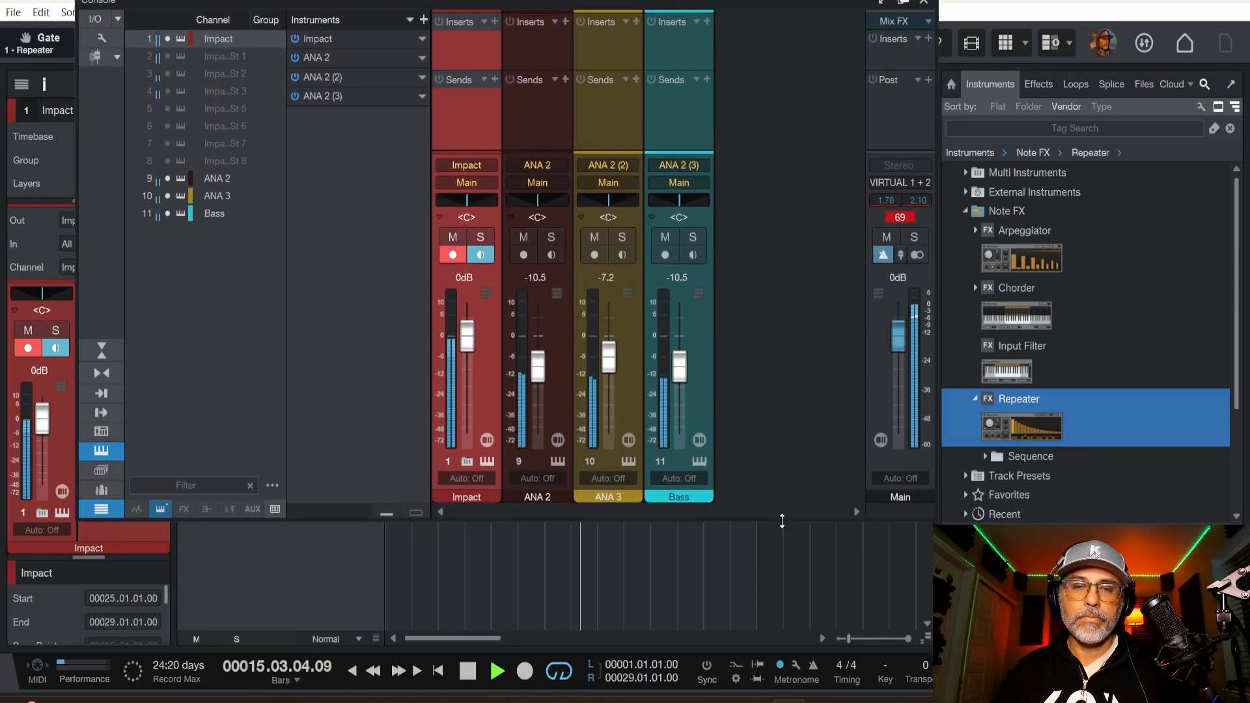
drag(784, 521, 775, 659)
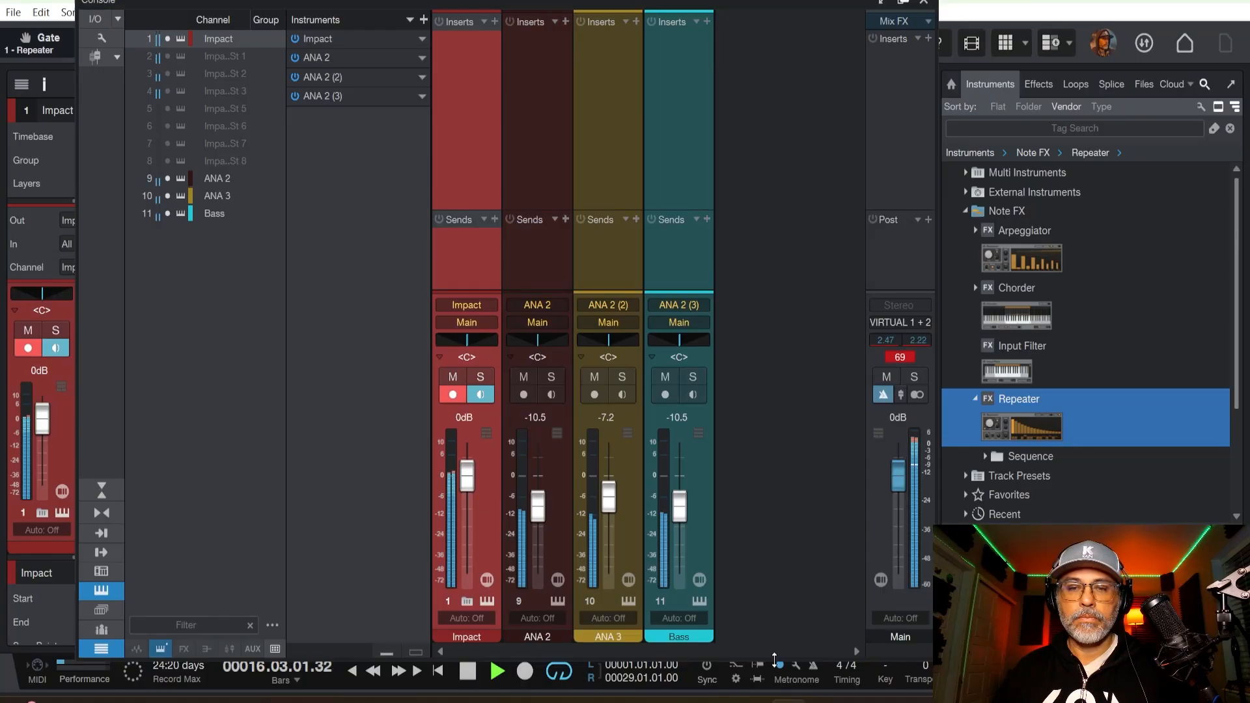
Insert Slate Digital's Submerge effect on the Bass channel and set its modulation depth to 62.6%.
click(964, 210)
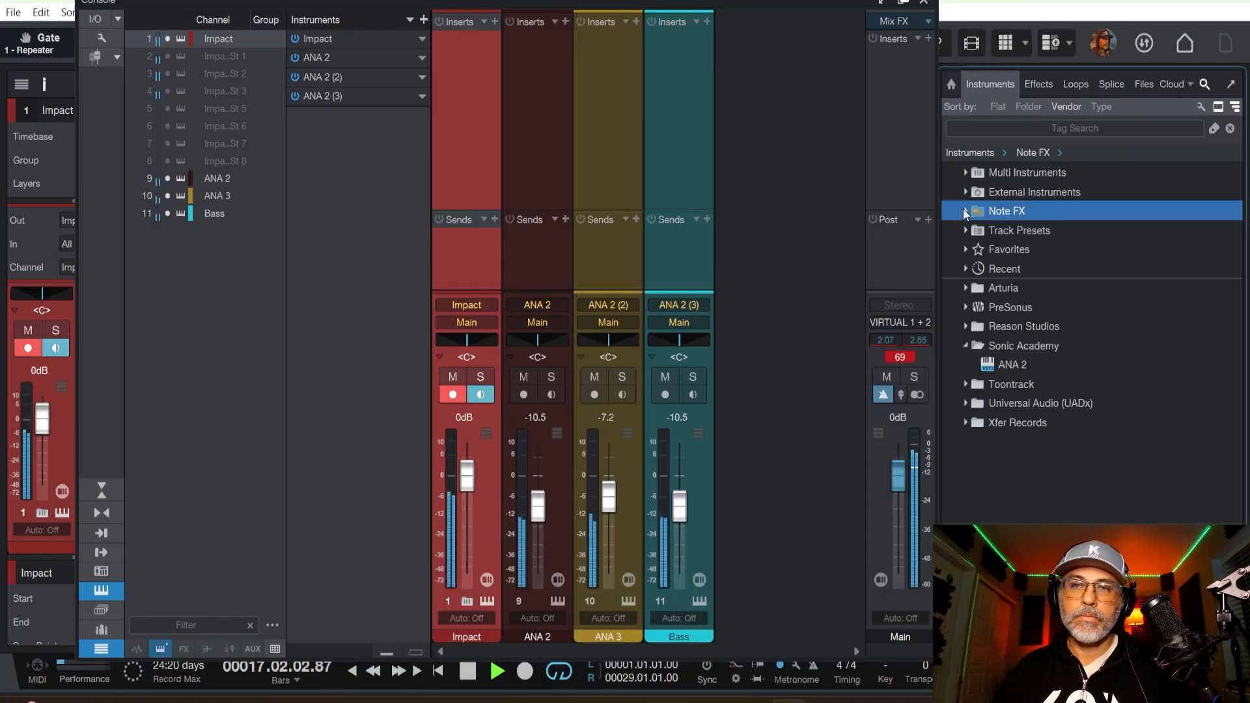
click(1036, 86)
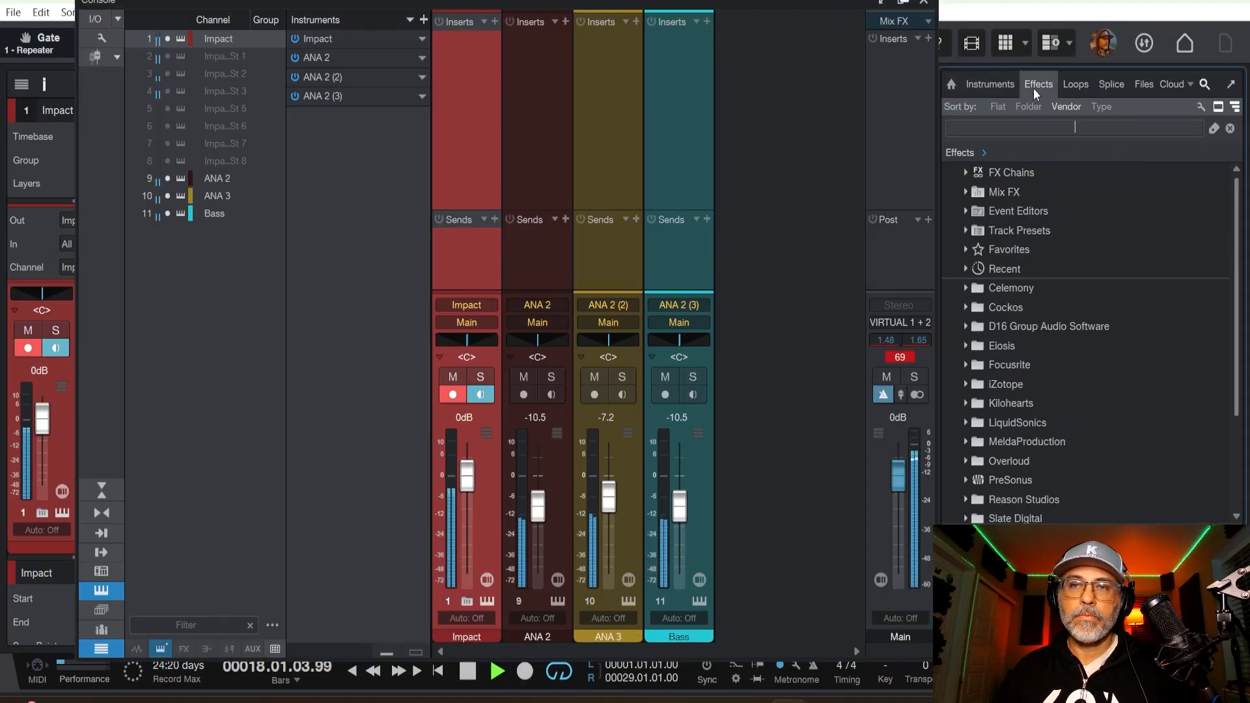
scroll(999, 404, down, 5)
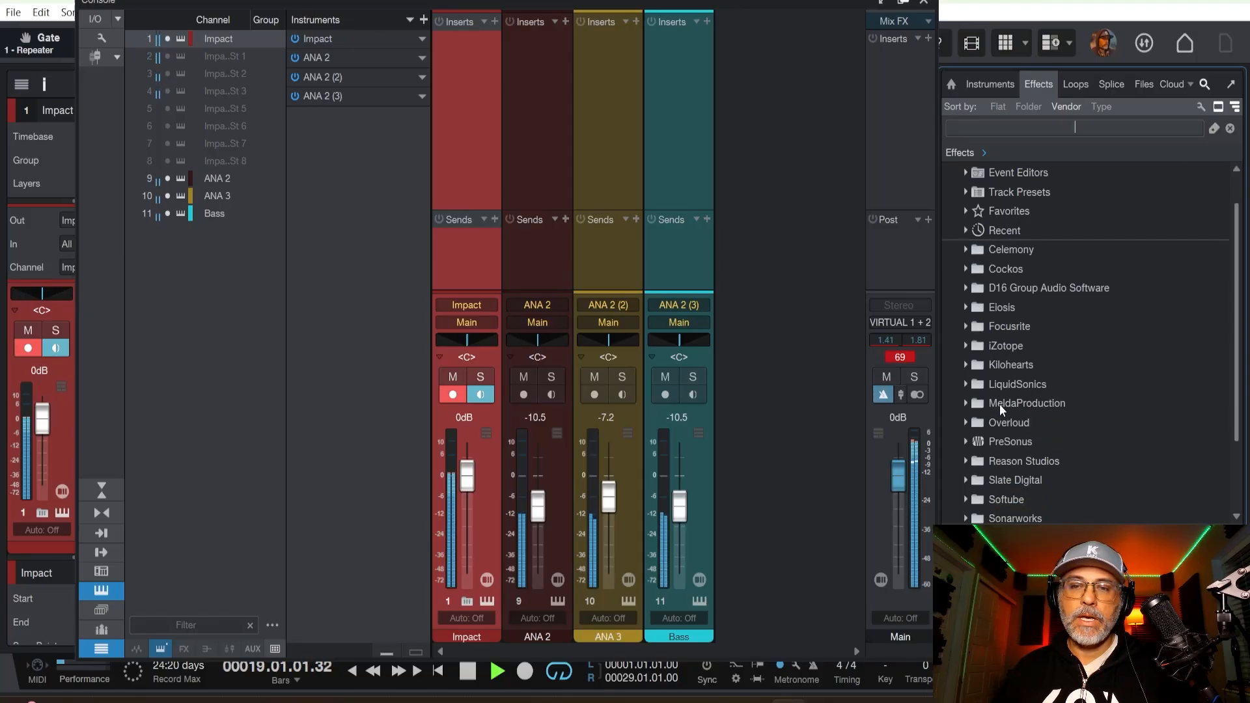
click(971, 424)
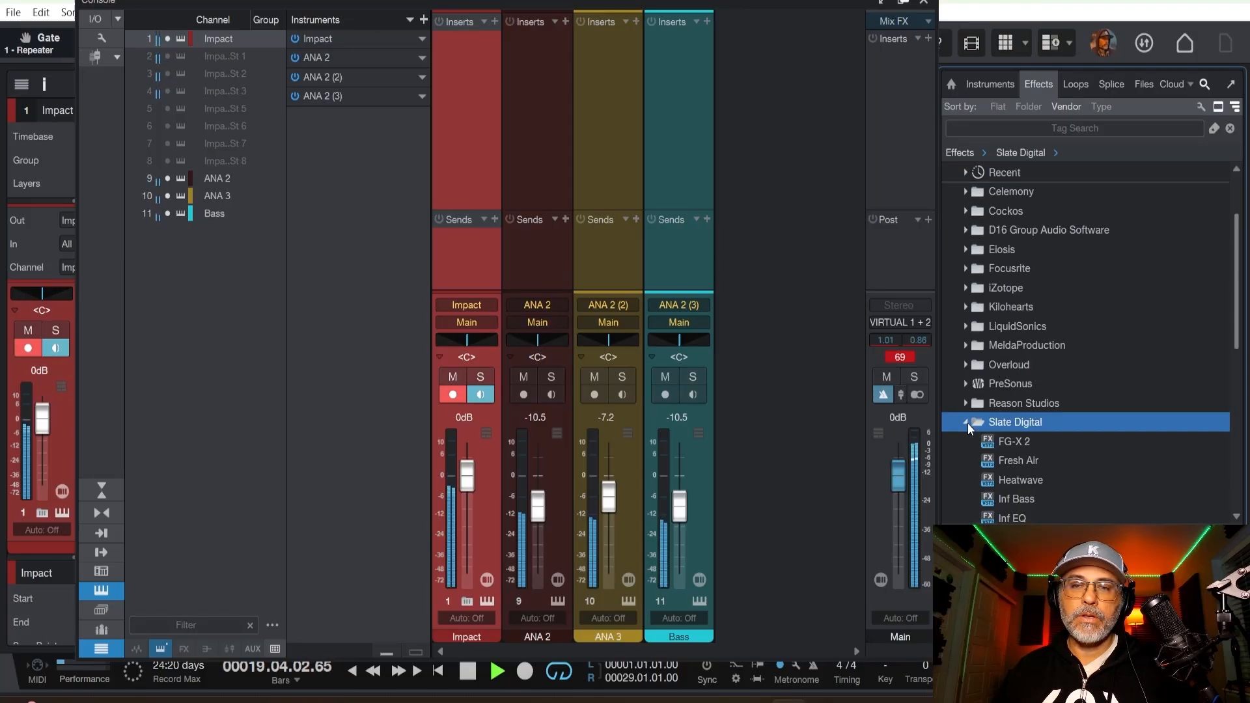
scroll(1025, 397, down, 3)
scroll(1033, 426, down, 5)
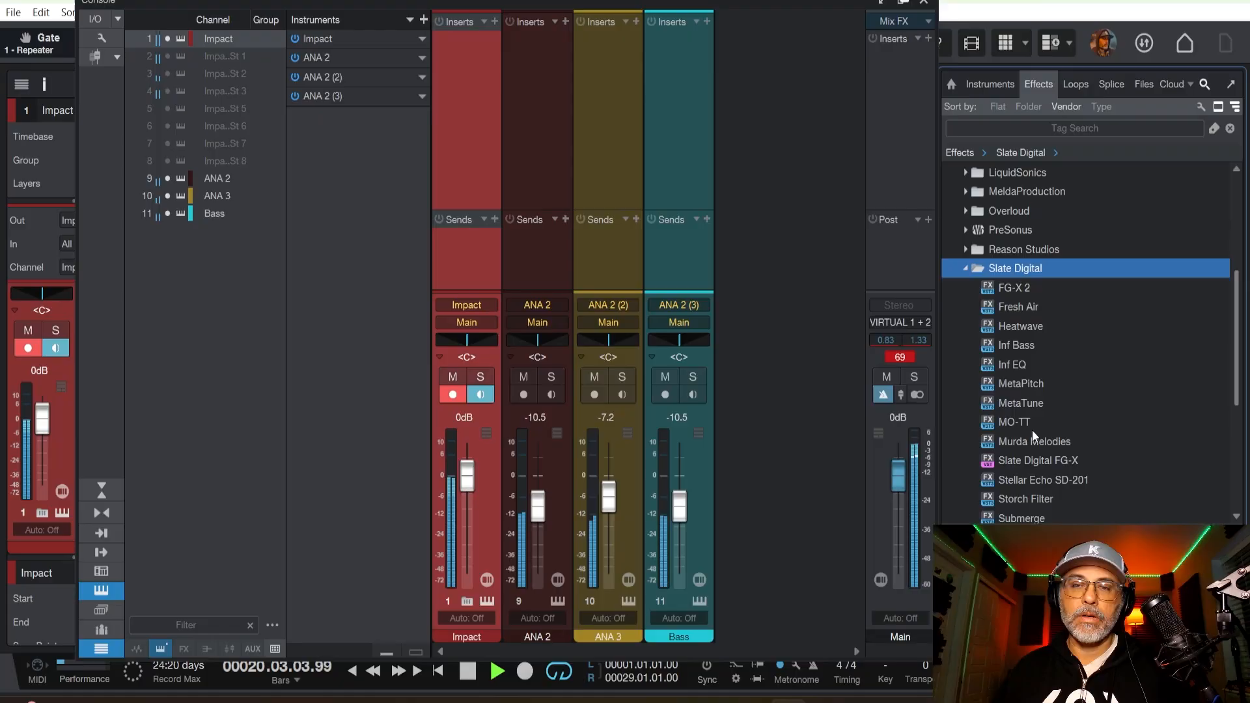
drag(1032, 439, 684, 160)
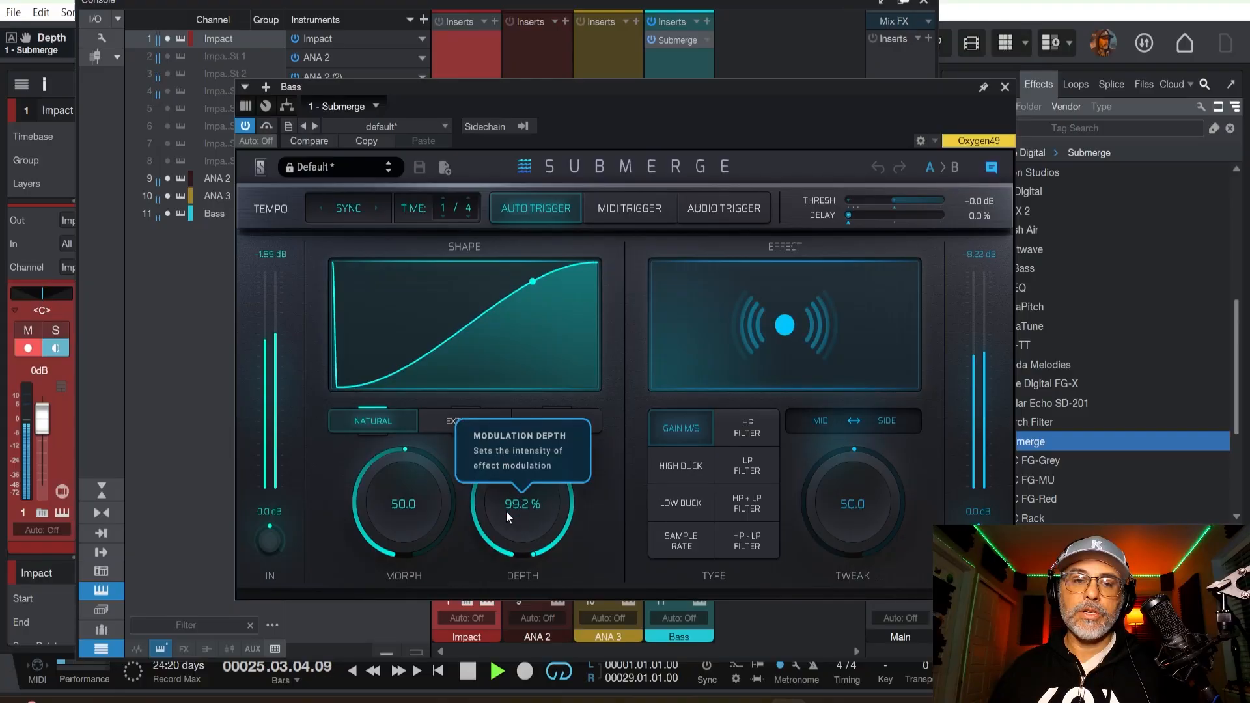
drag(506, 510, 503, 632)
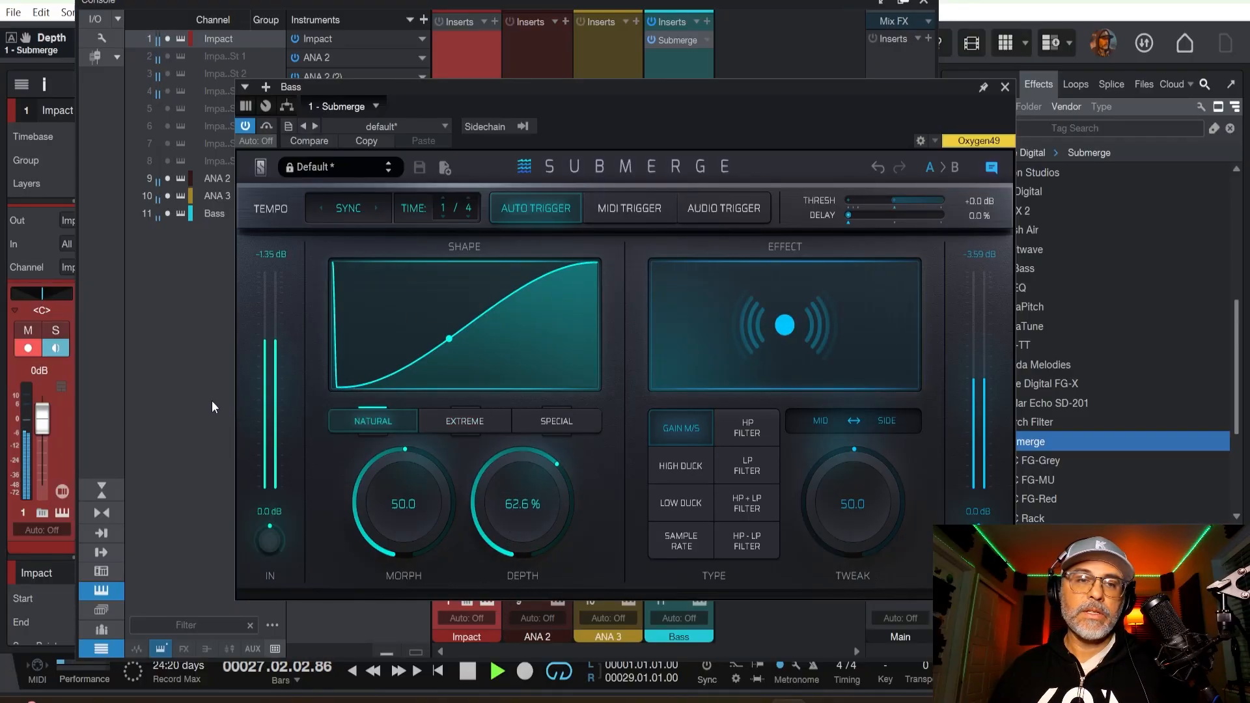
drag(655, 120, 538, 76)
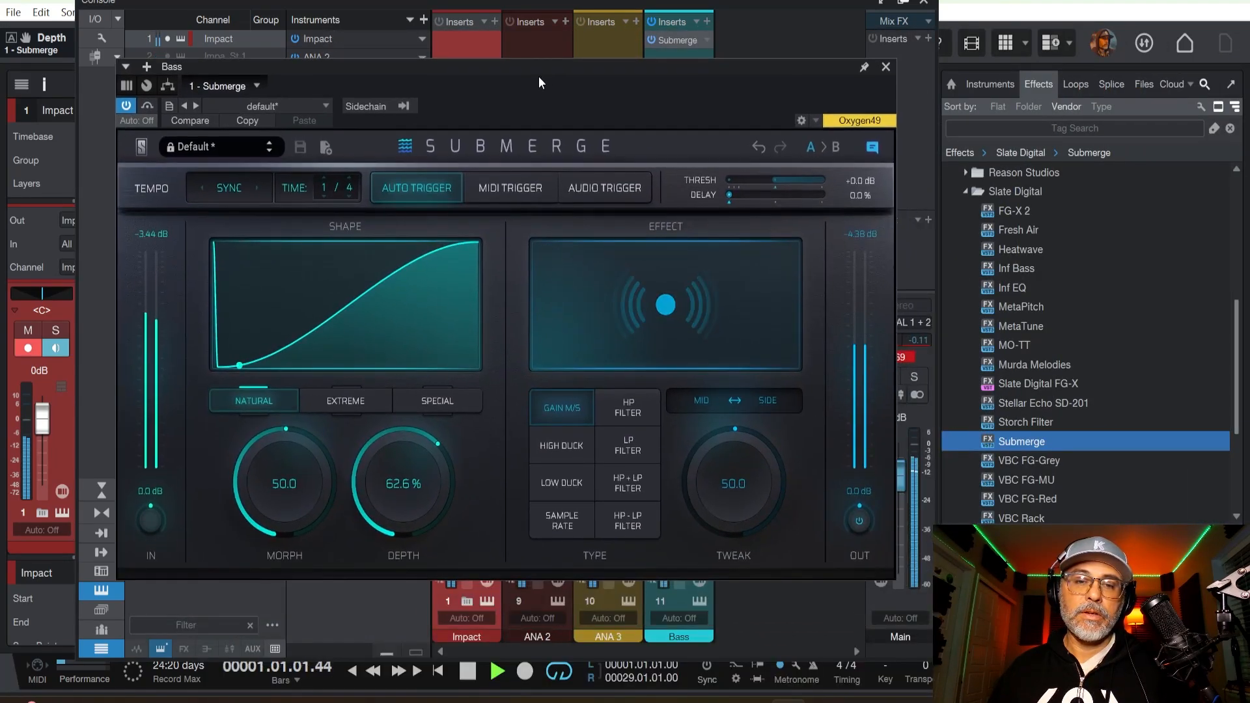
Select the Bass channel, move its Submerge window aside and close it.
click(678, 635)
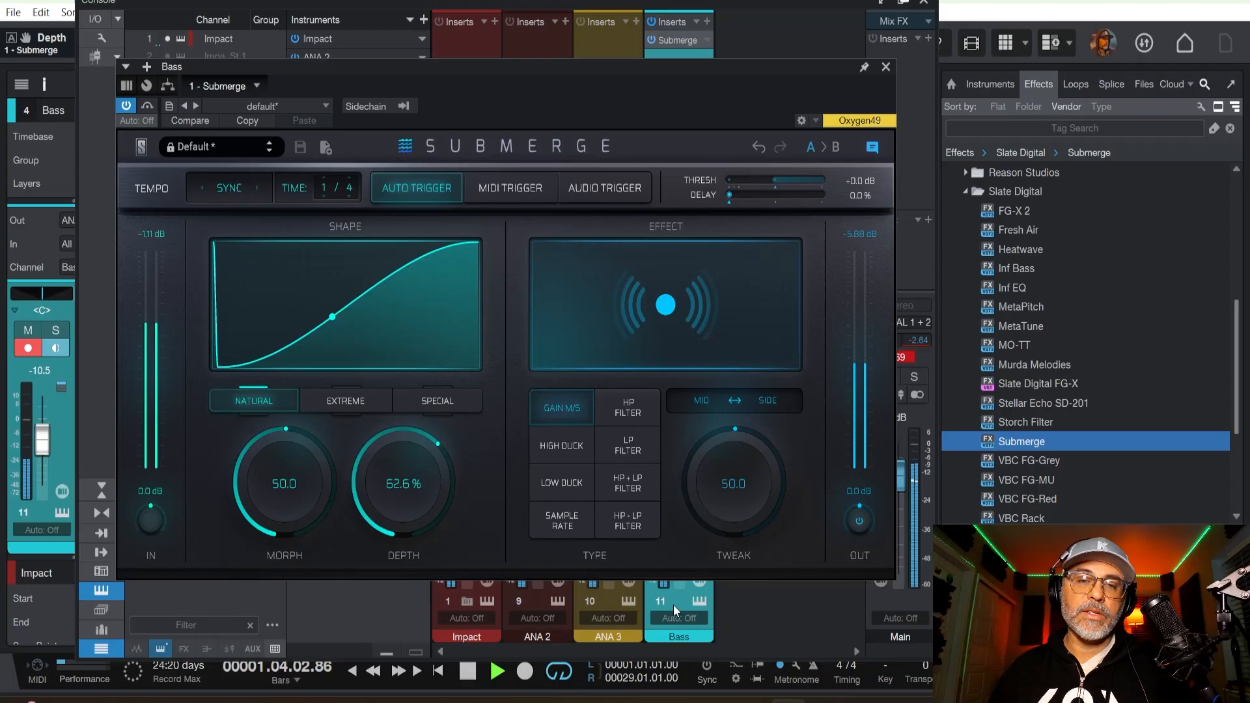
drag(726, 71, 1097, 58)
click(1173, 47)
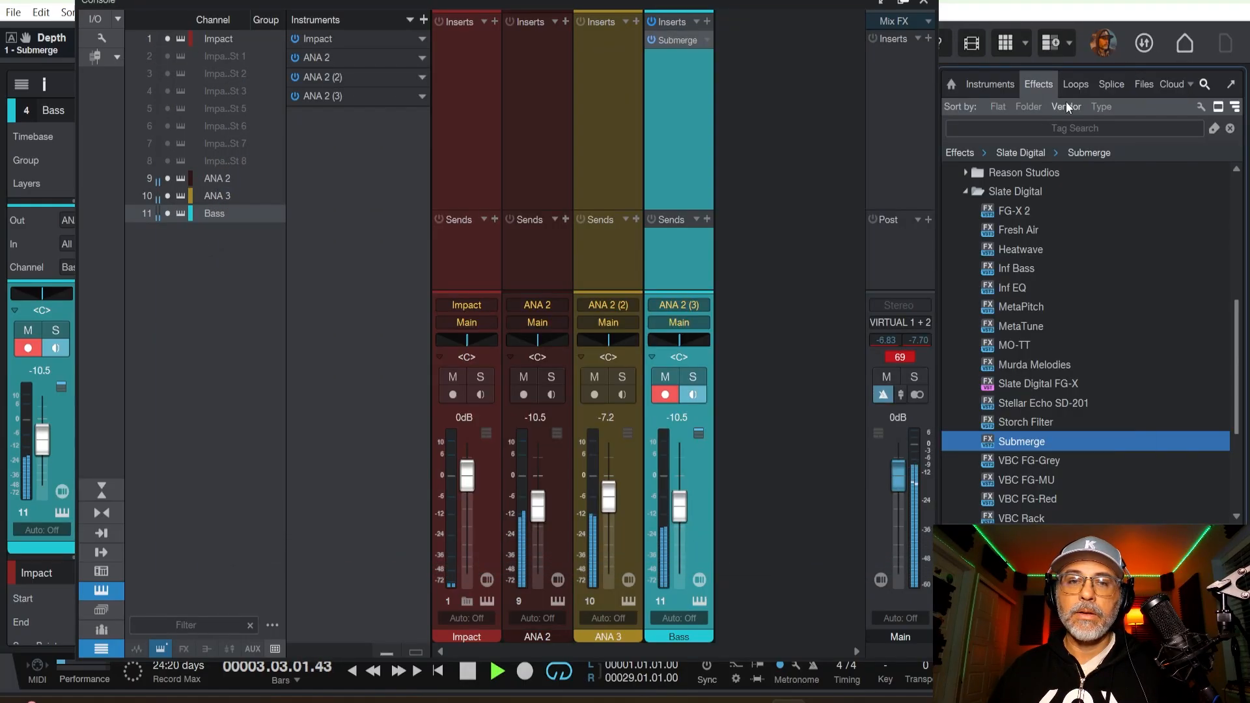
Solo the Bass channel, set Submerge's modulation depth to 30.0%, close the effect and turn the solo off.
click(692, 378)
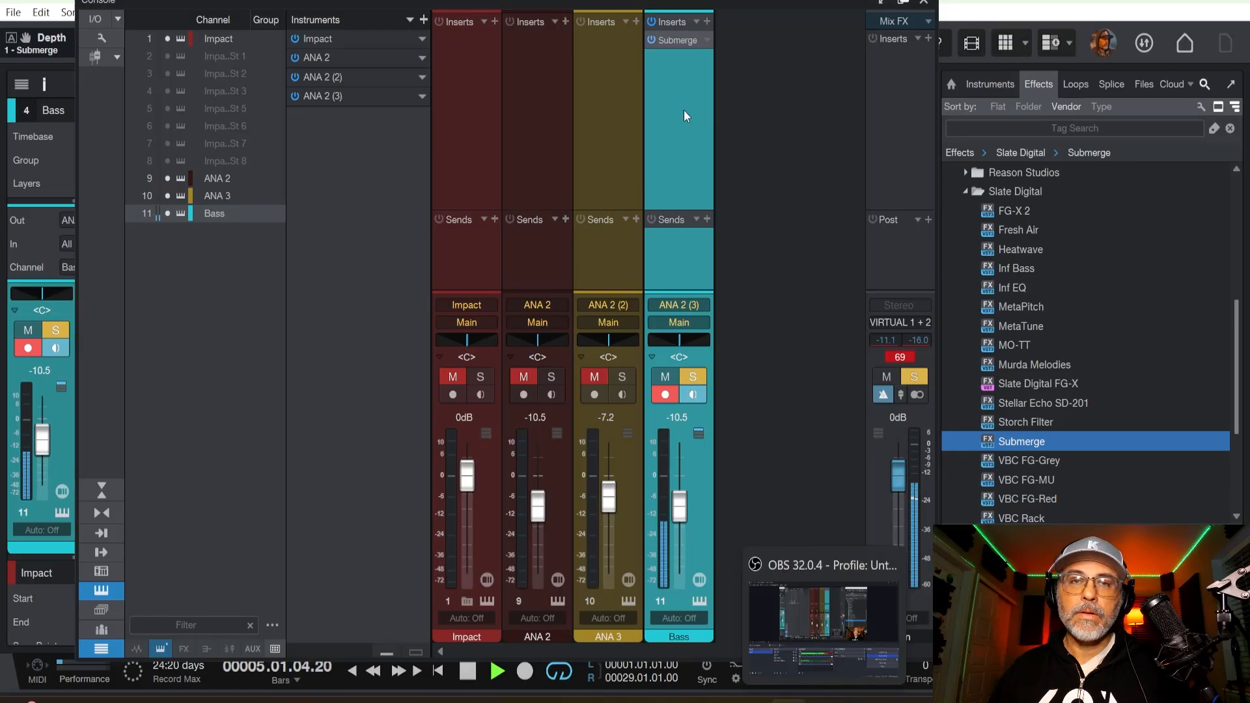
click(675, 43)
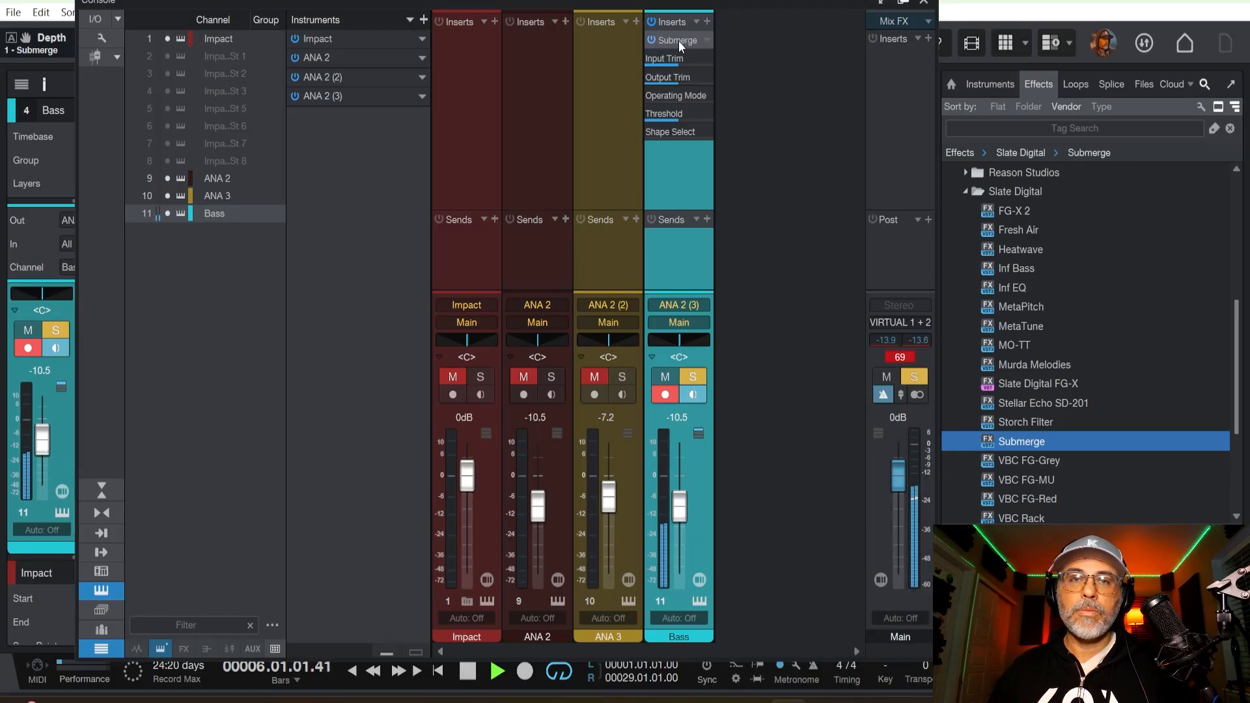
double_click(669, 43)
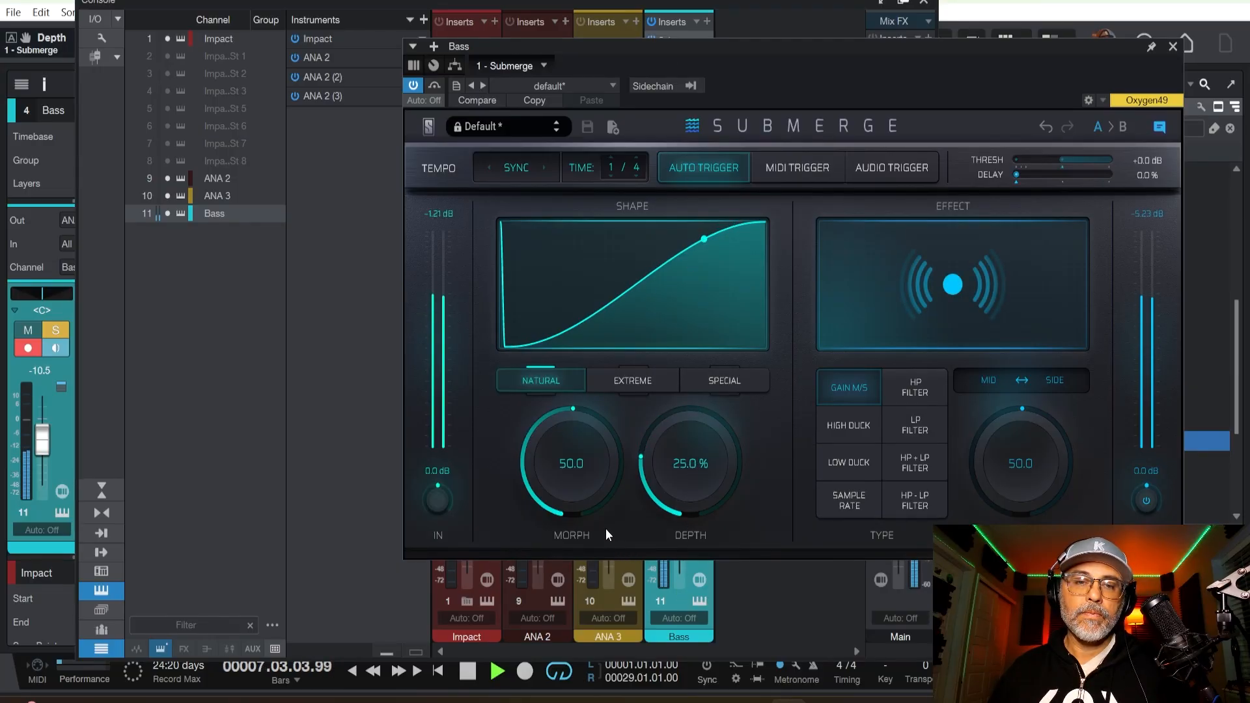
drag(665, 488, 694, 485)
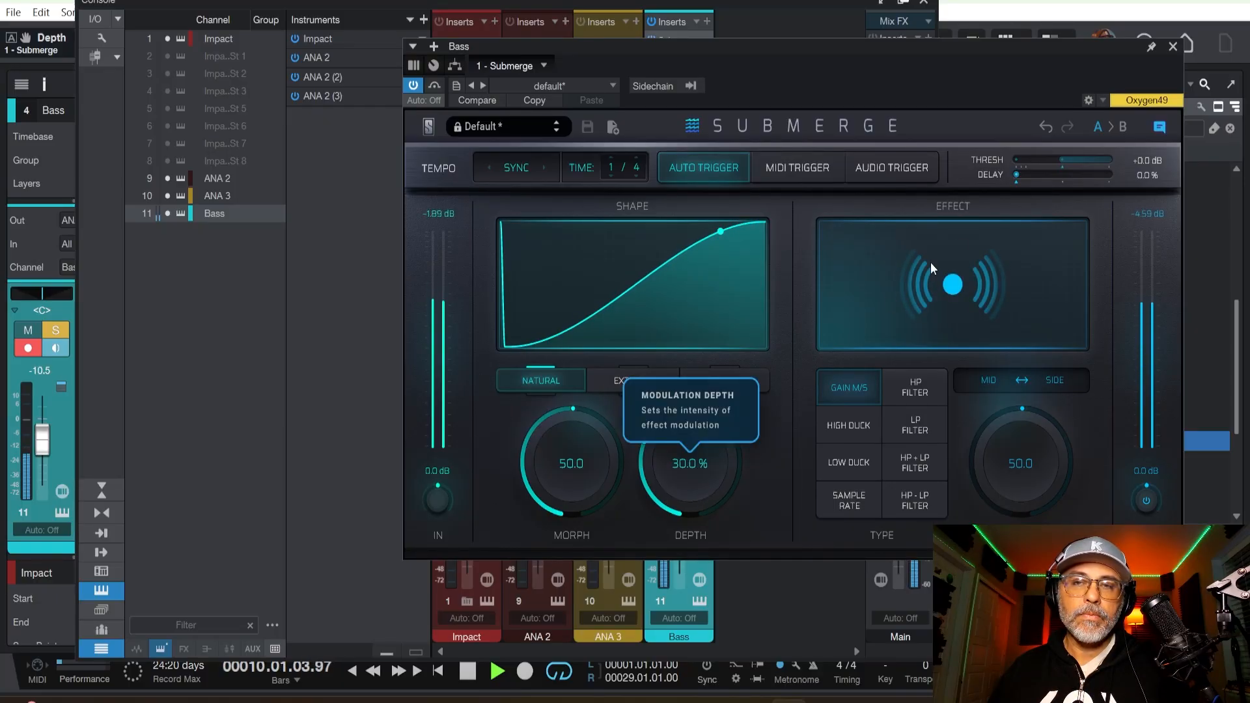
click(1172, 48)
click(696, 378)
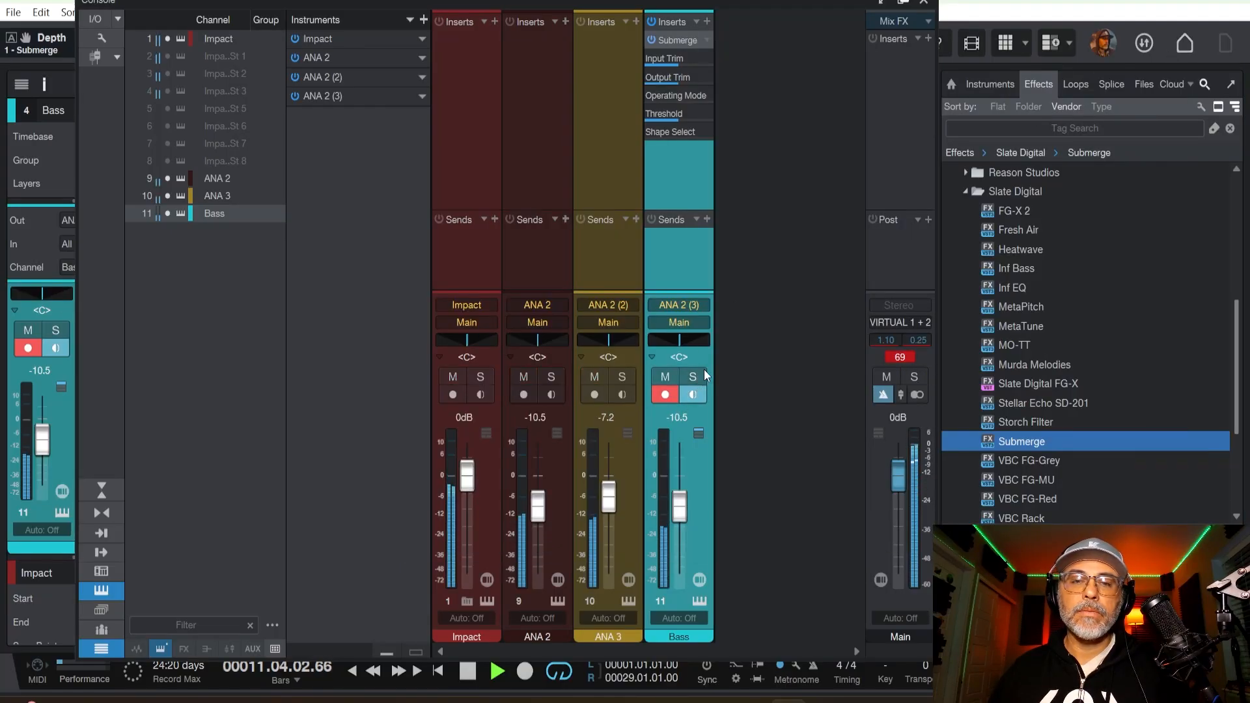
Raise the Bass channel's volume to -6.2 dB, close the console and stop playback.
drag(671, 530, 676, 514)
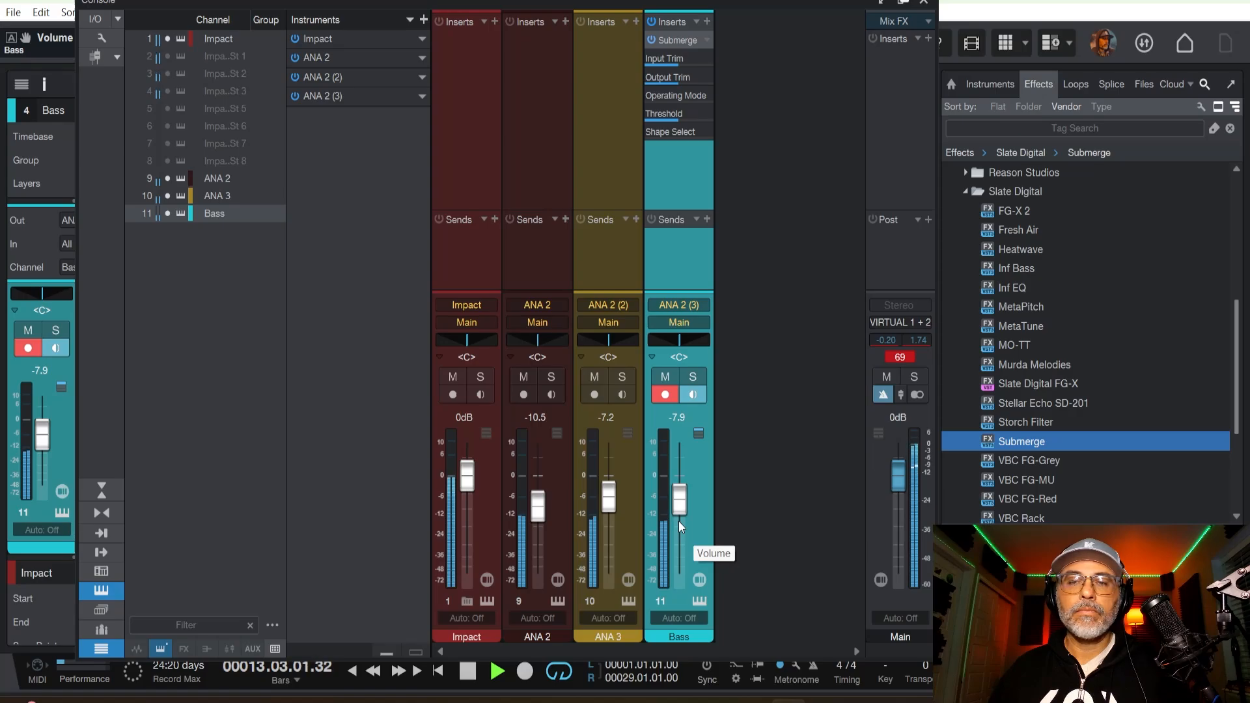
drag(677, 506, 677, 500)
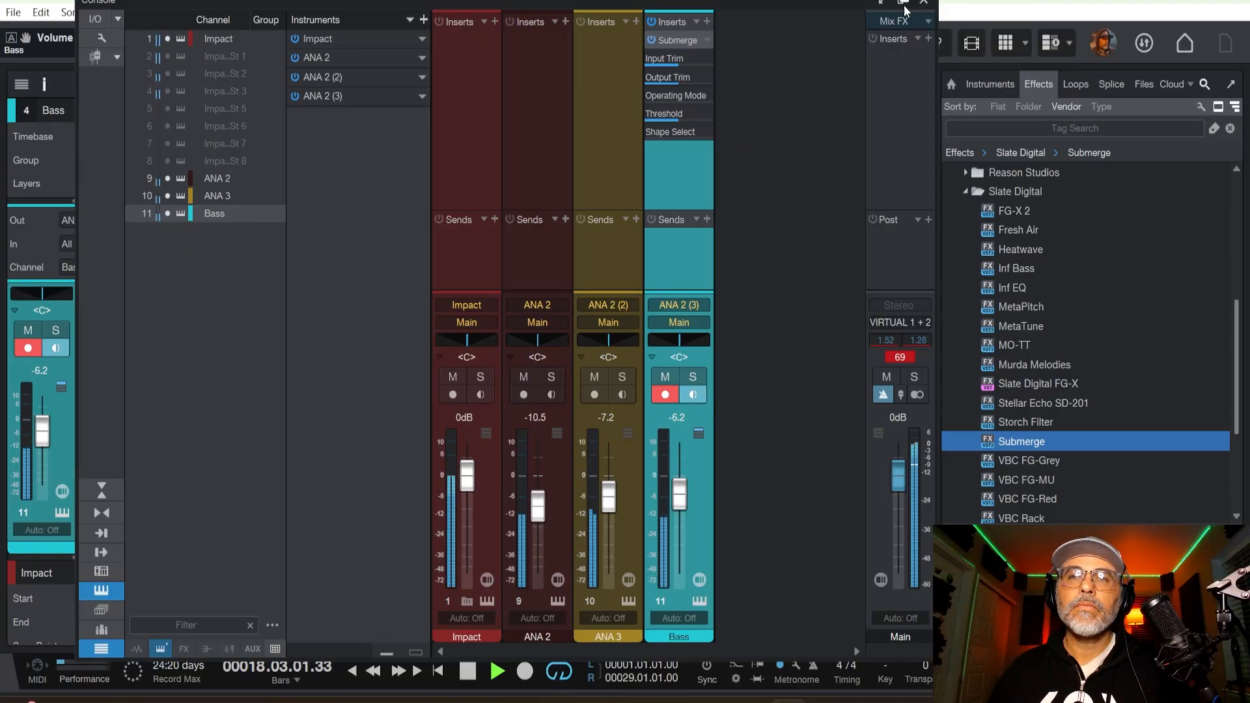
click(880, 2)
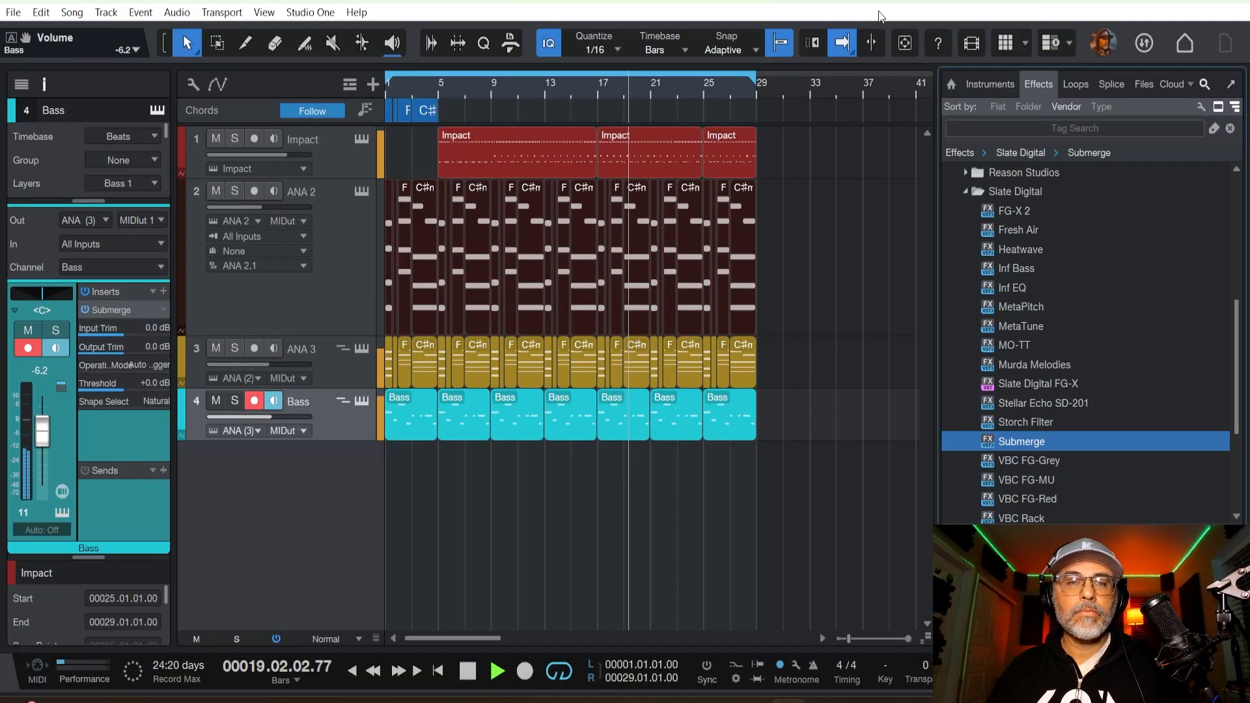
key(space)
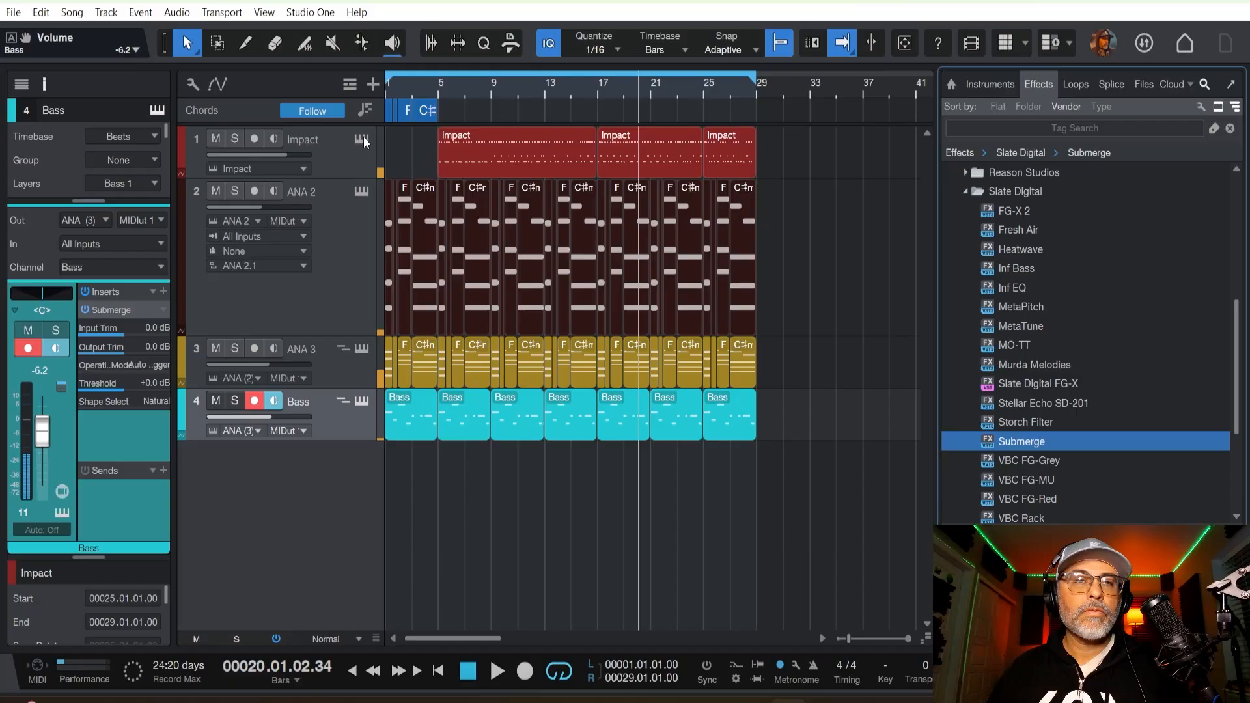
Open the Impact instrument and play short passages to check which drum pads are triggered, then close it.
click(362, 139)
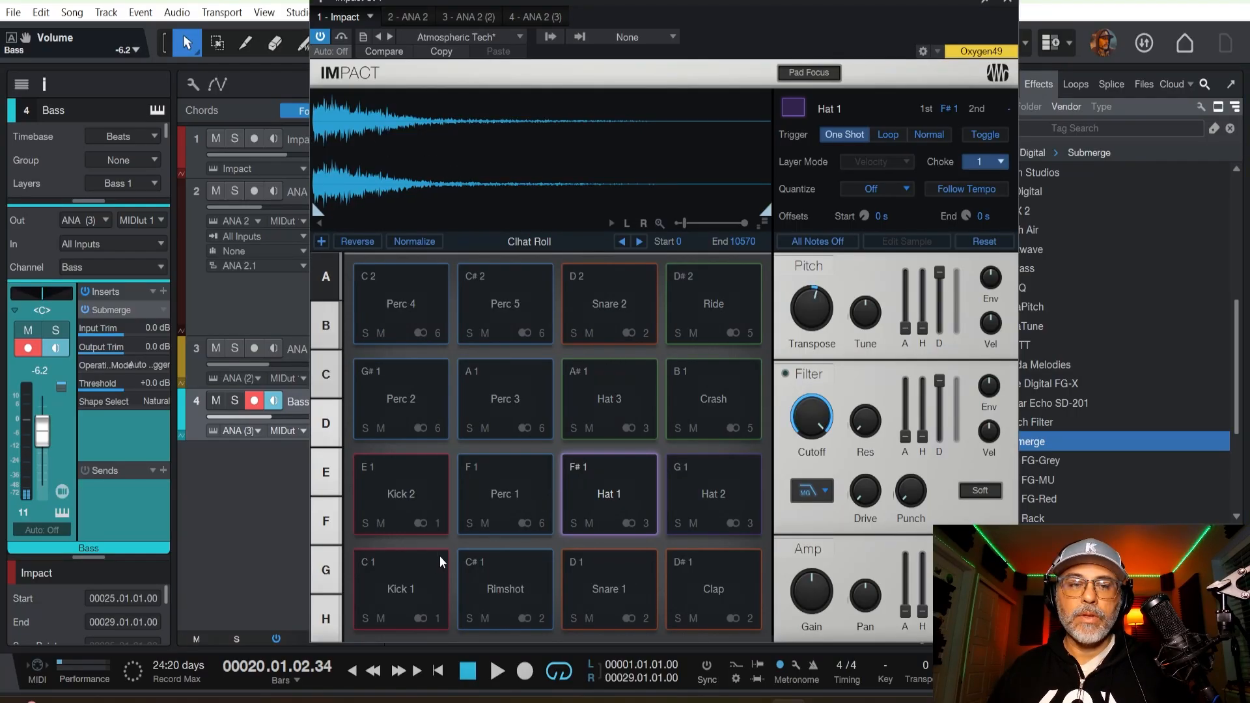
key(space)
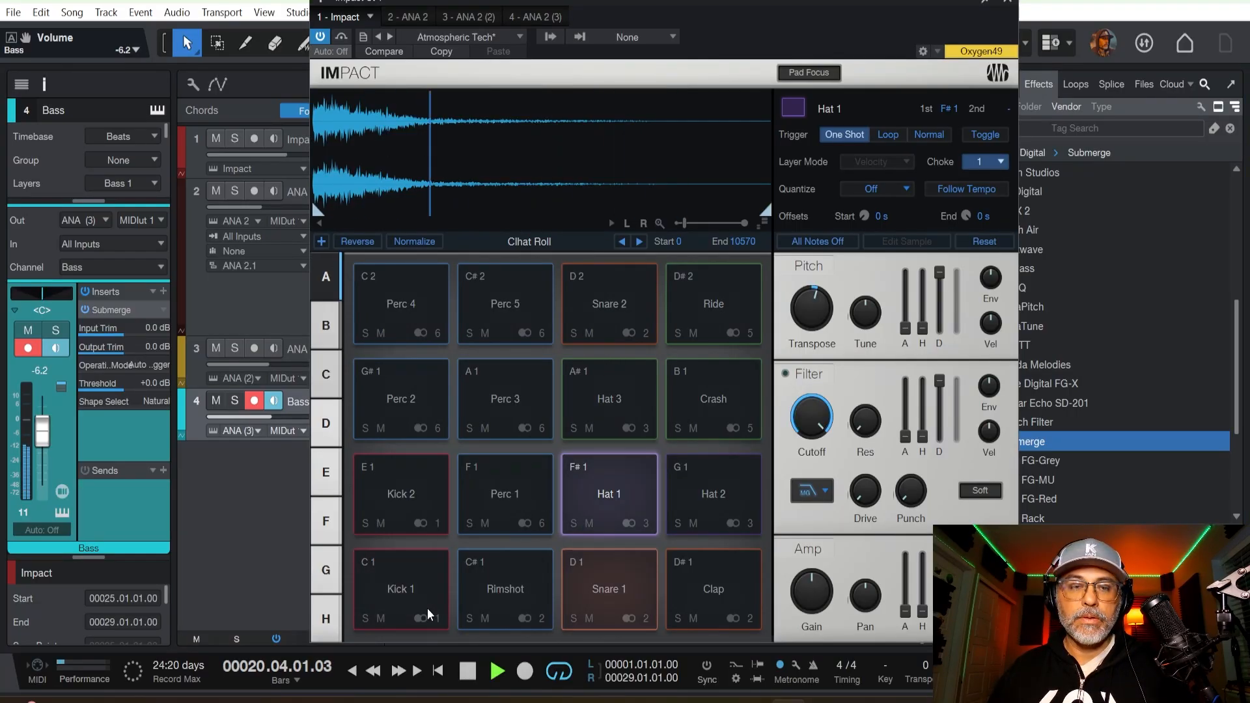
key(space)
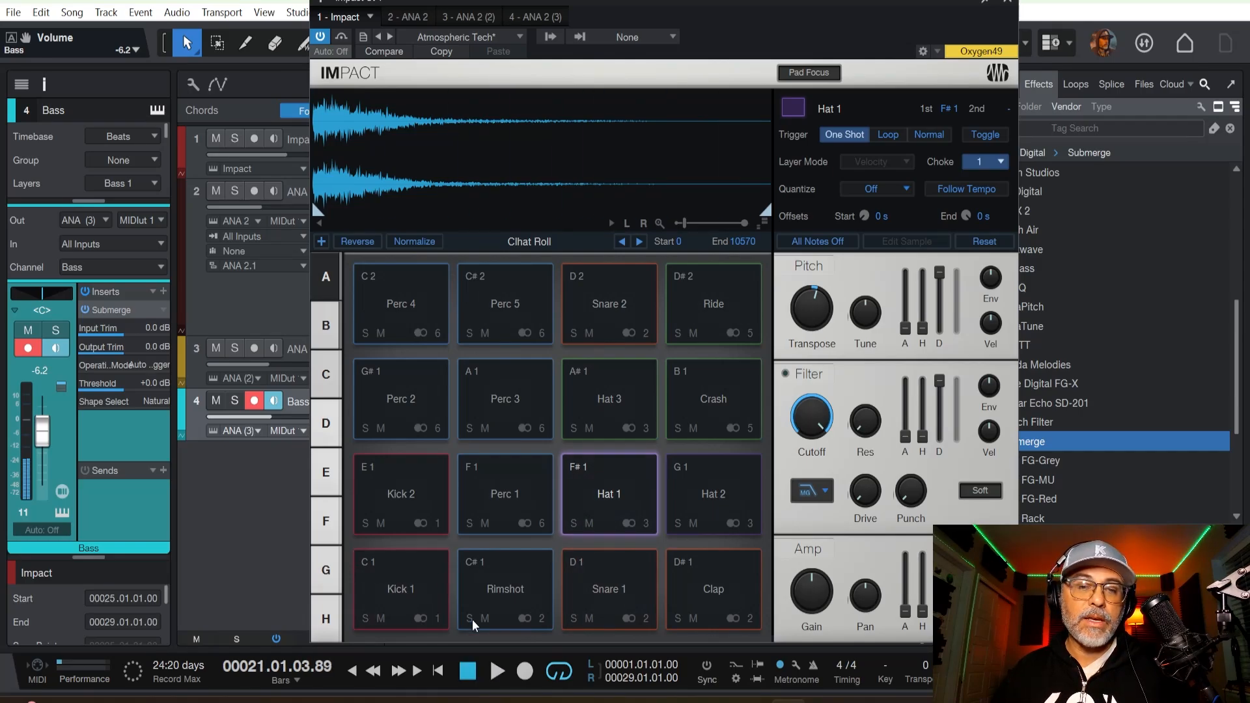
key(space)
key(space)
key(space)
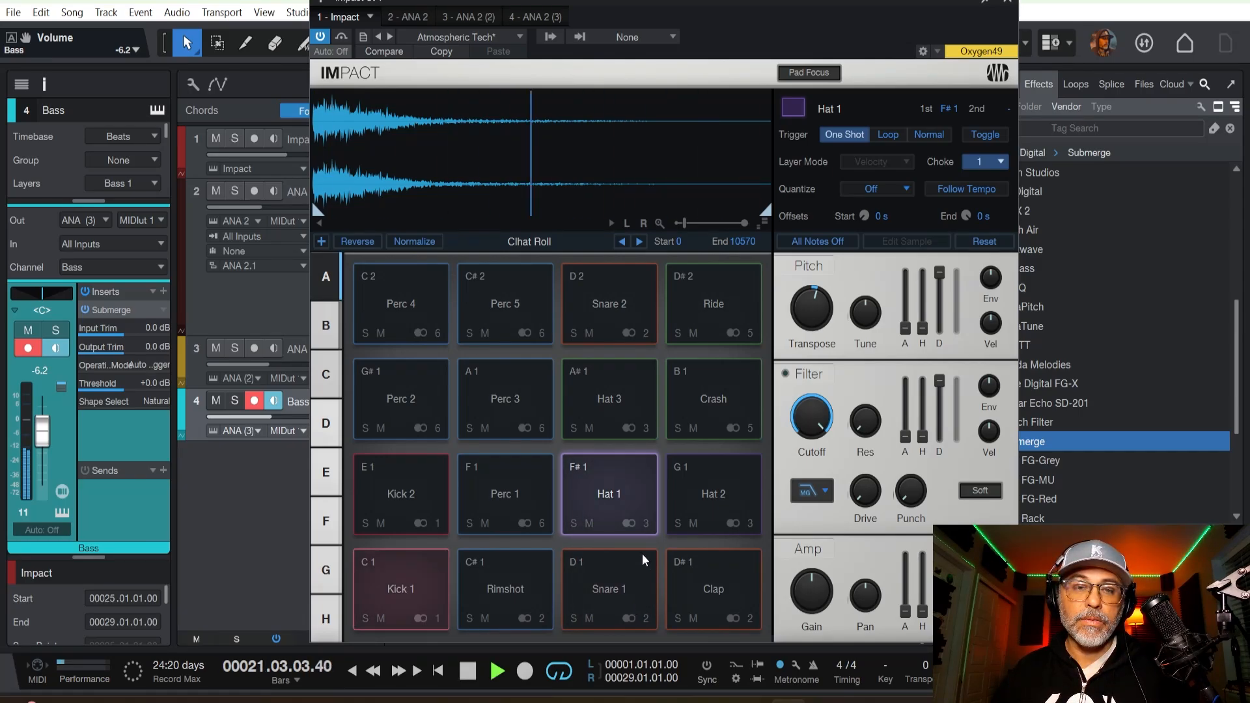
key(space)
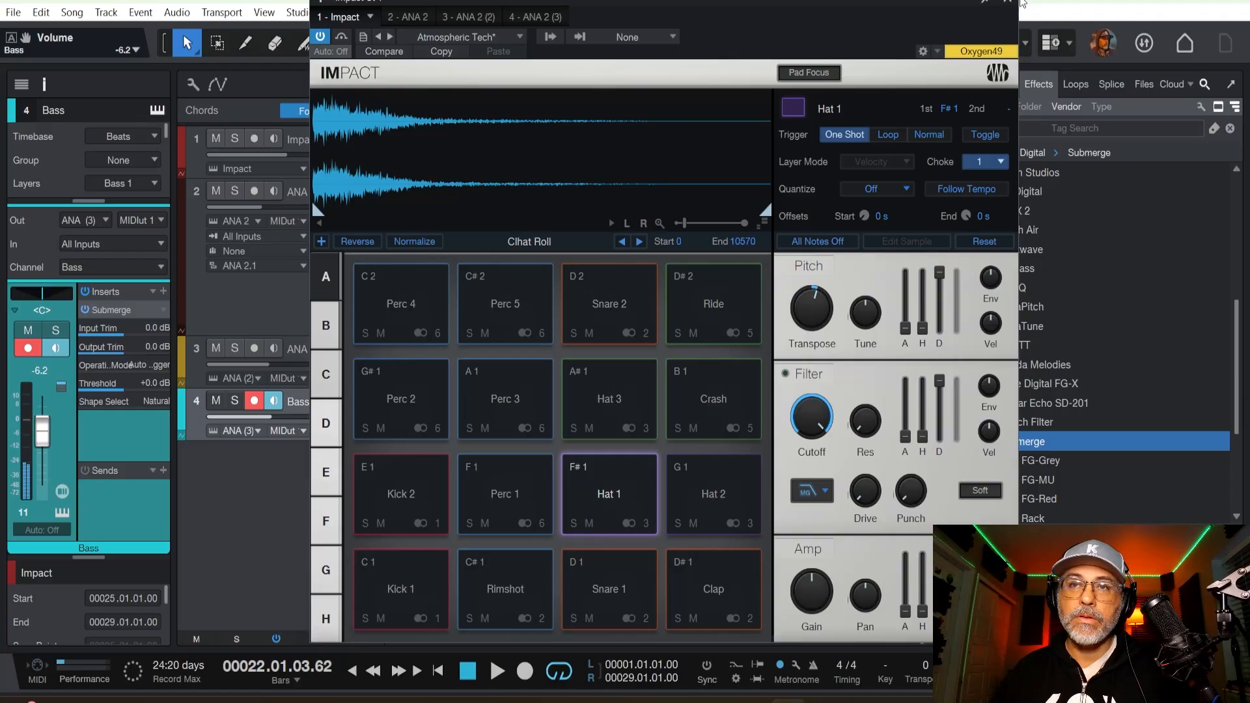
click(1011, 2)
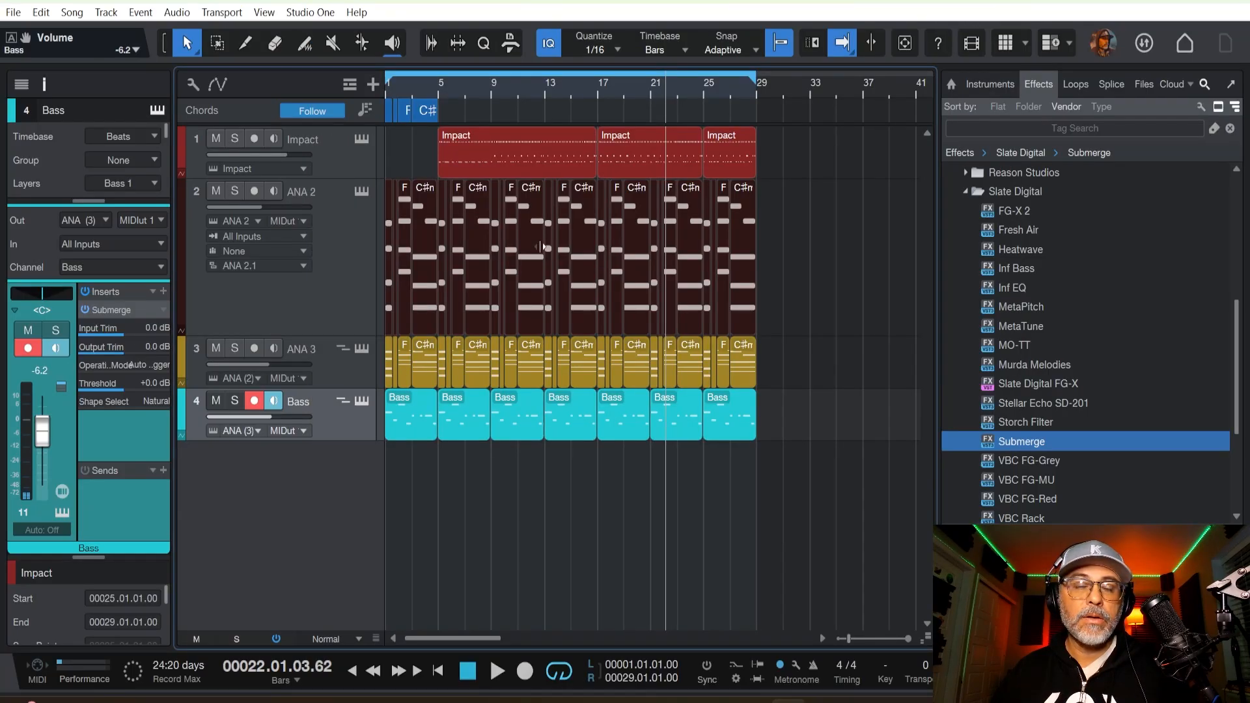
Reopen the console and show the Impact St 1, St 2 and St 3 output channels.
key(F3)
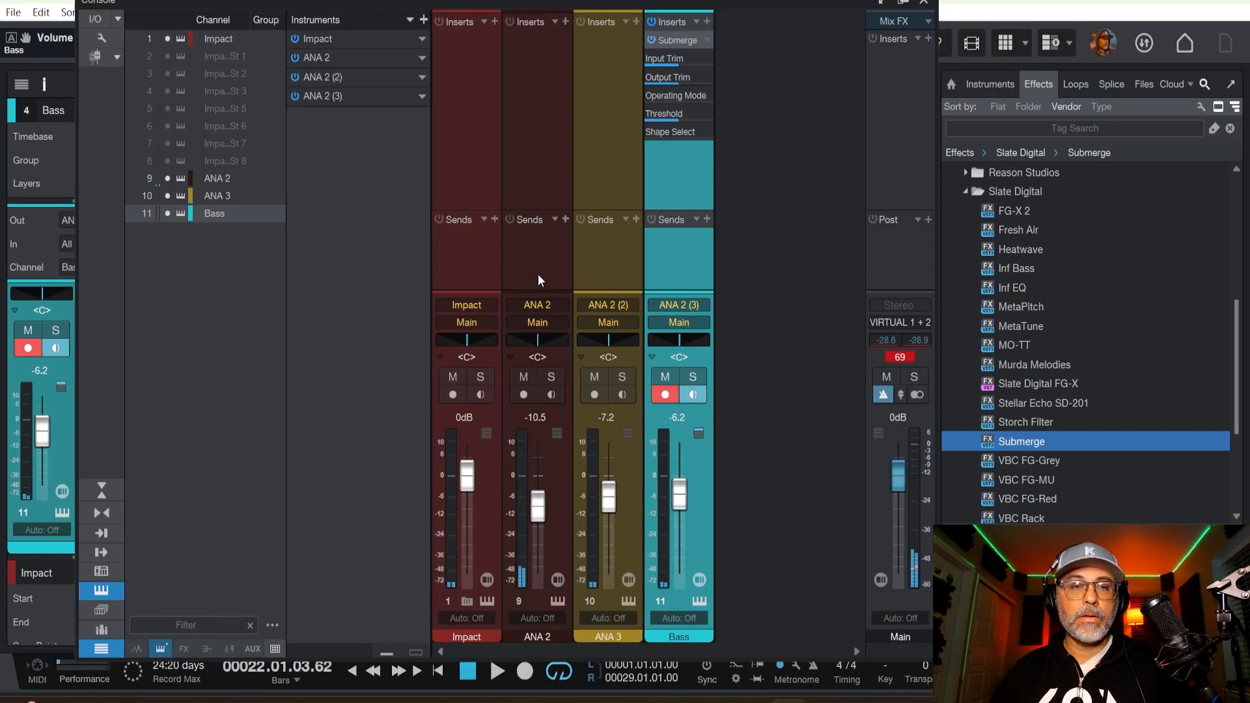
click(169, 57)
click(170, 73)
click(169, 91)
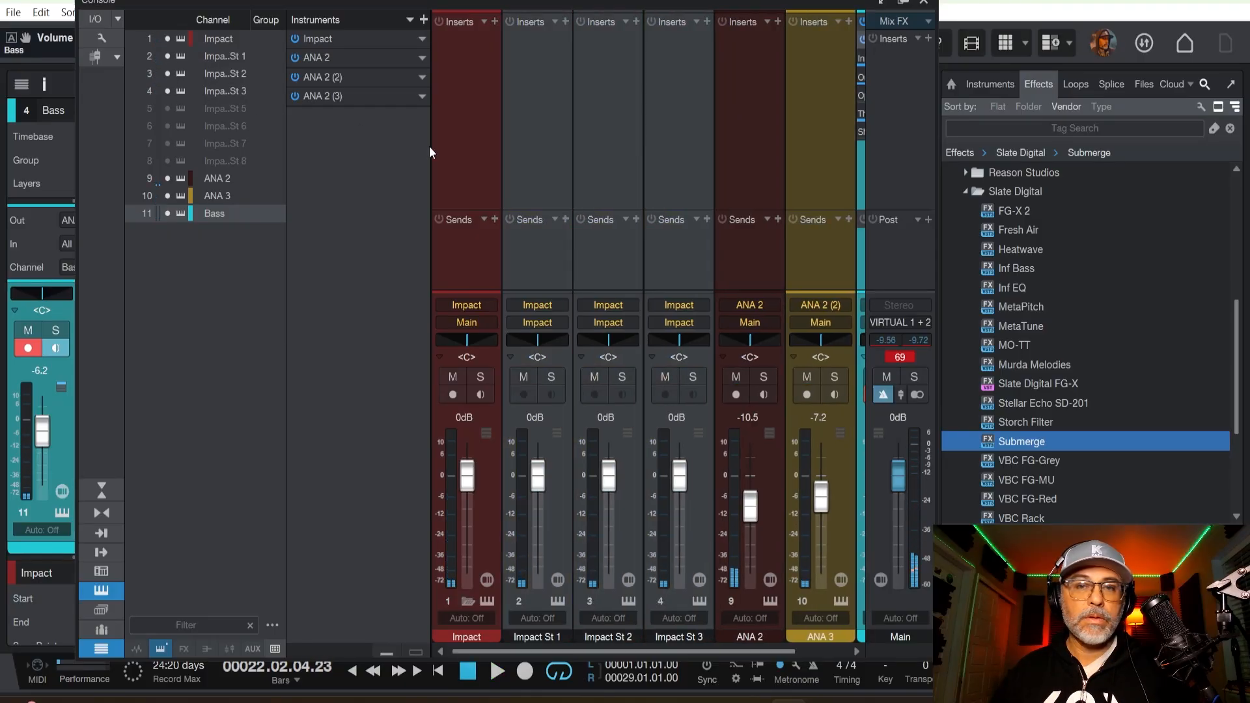
Play the arrangement, briefly solo the Impact St 1 channel, and rename it Kick.
key(space)
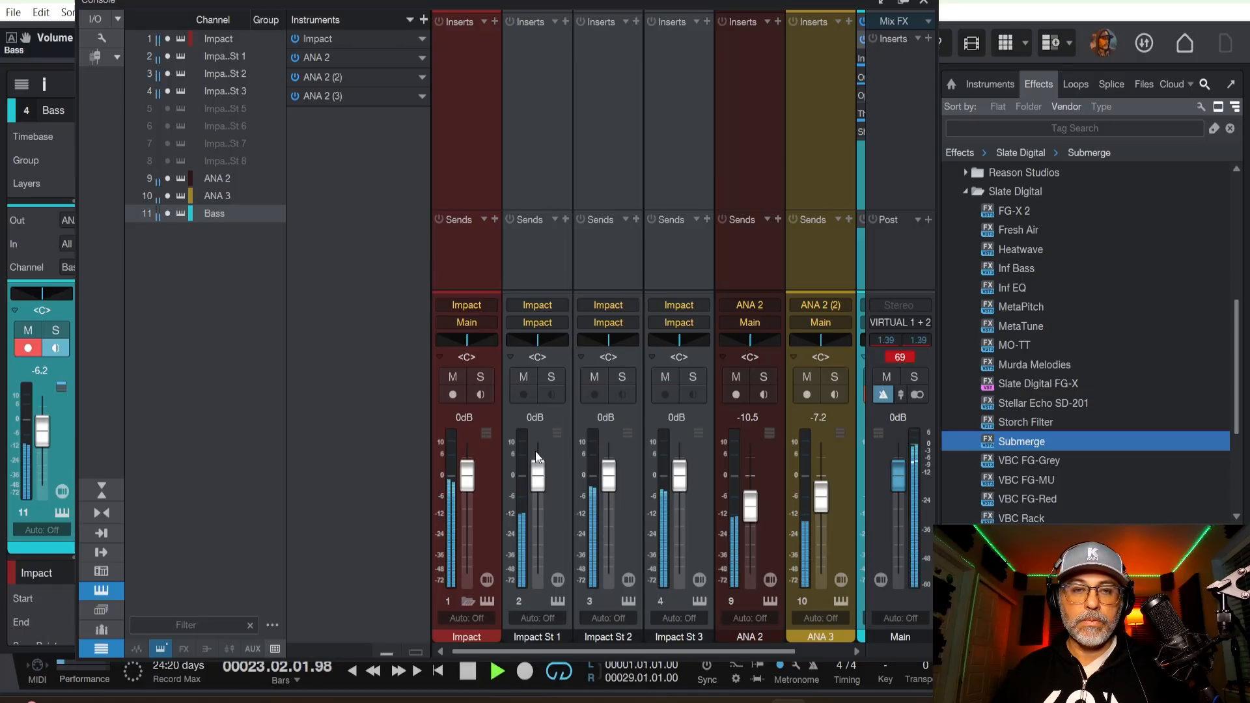
click(550, 376)
click(551, 376)
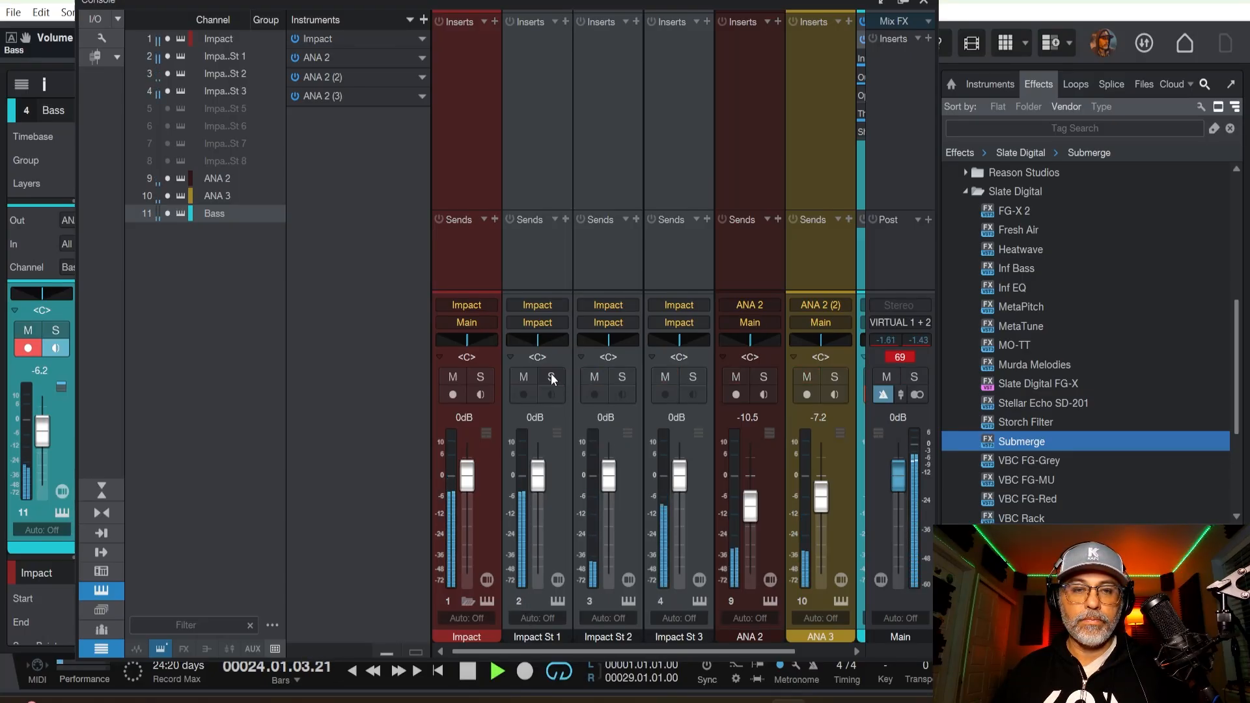
double_click(547, 634)
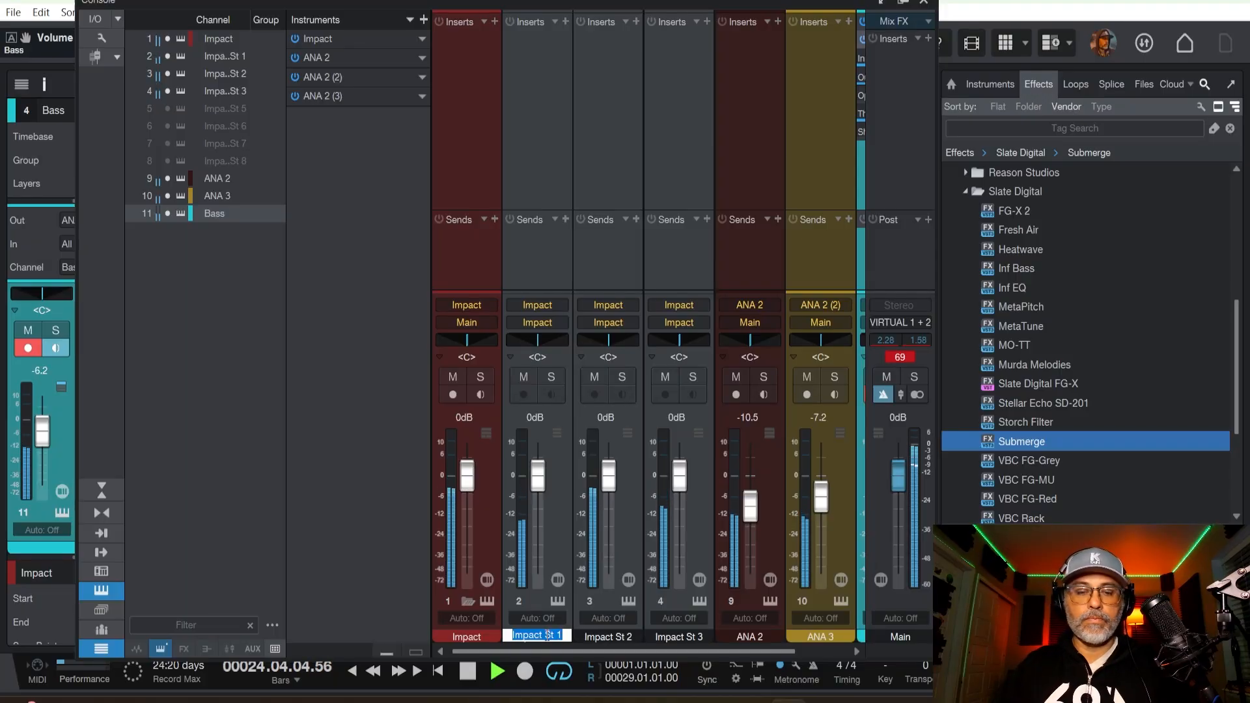
text(Kick)
key(Return)
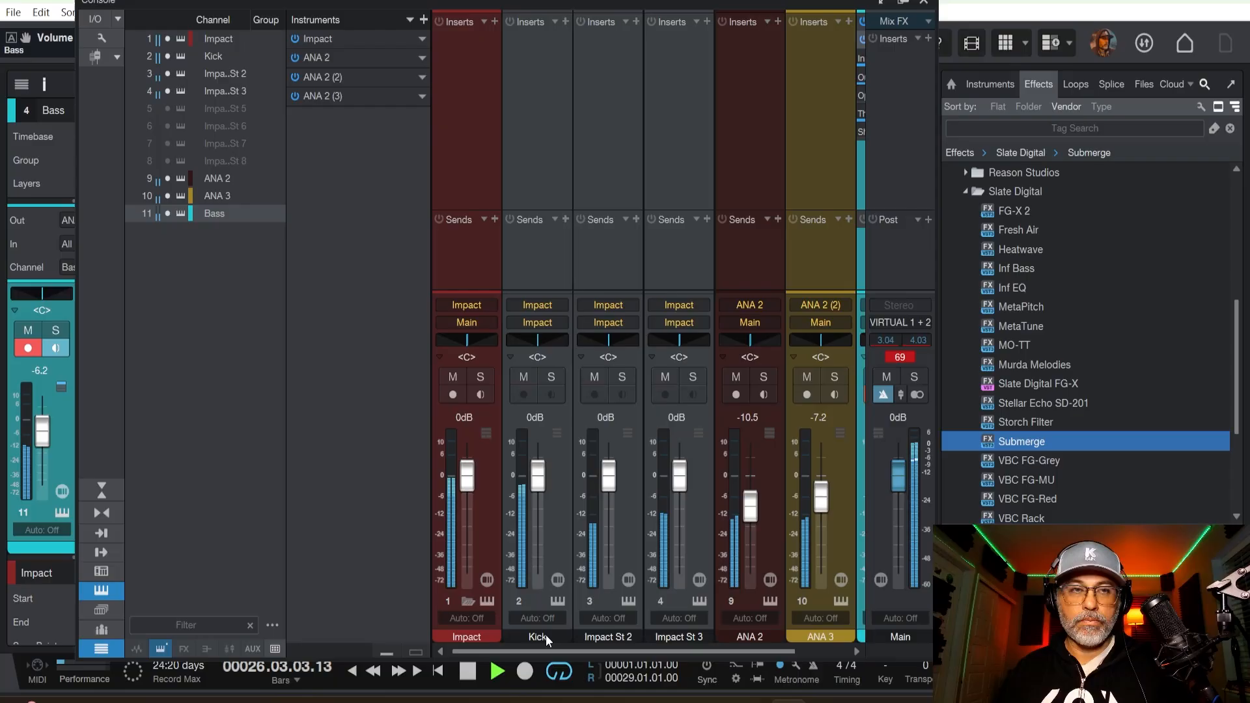
Rename the Impact St 2 channel Snare.
double_click(608, 635)
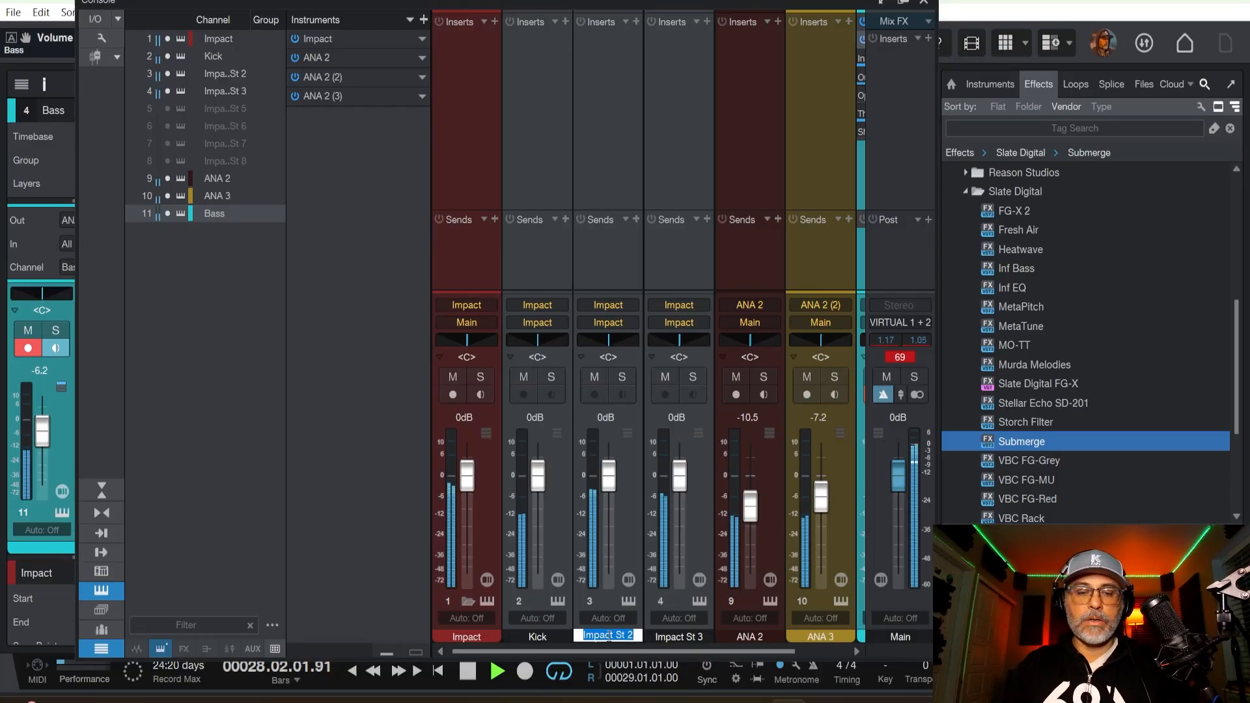
text(Snare)
key(Return)
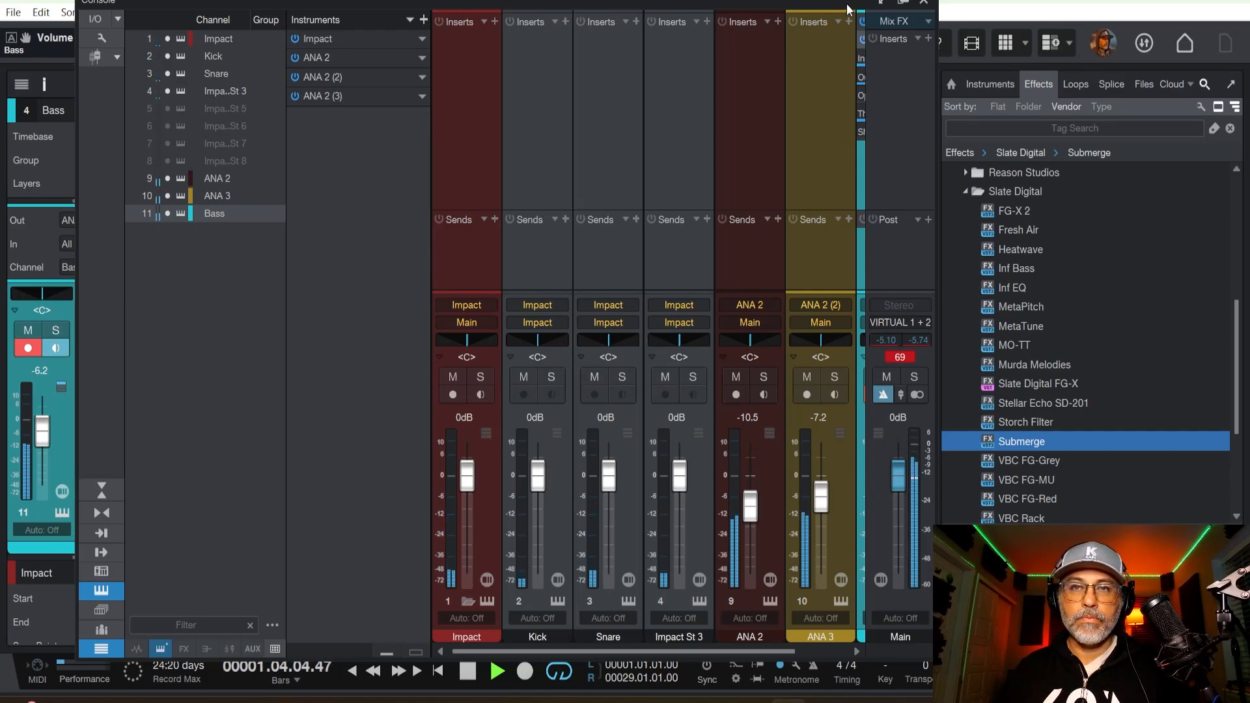
Disarm recording on the Bass track and rename the Impact St 3 channel Hats.
drag(846, 4, 929, 518)
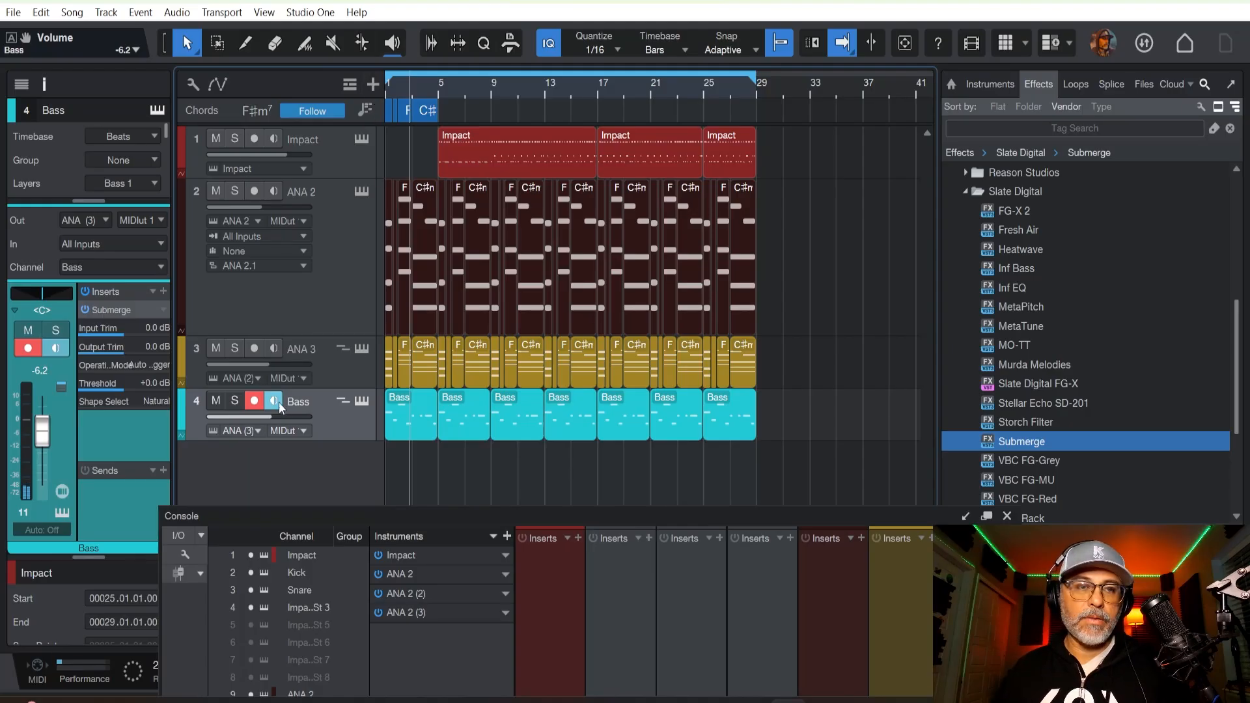
click(256, 400)
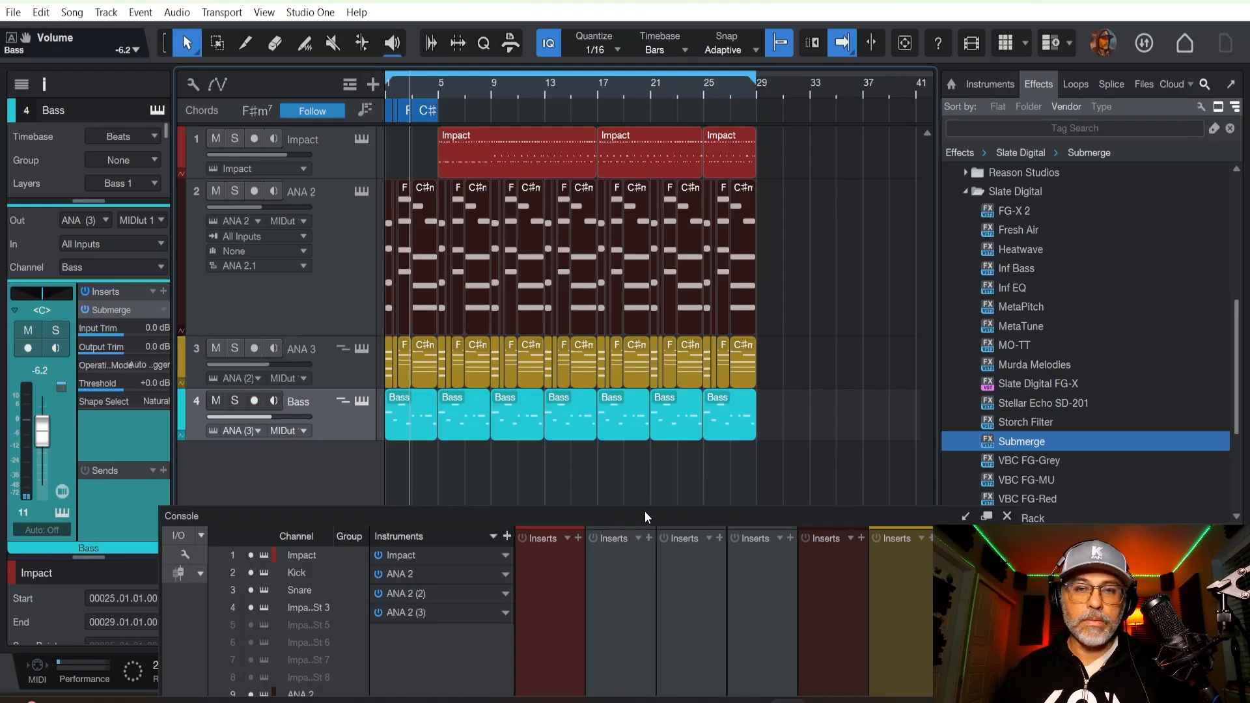
drag(645, 511, 584, 29)
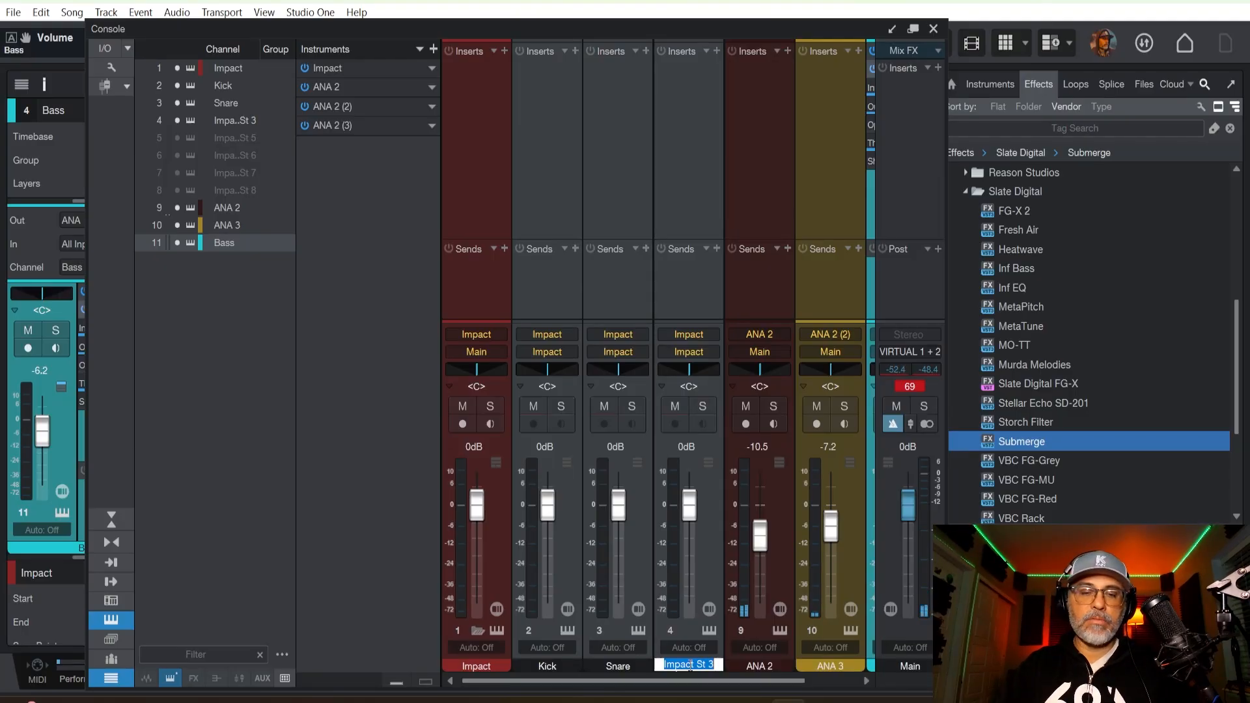
text(Hats)
key(Return)
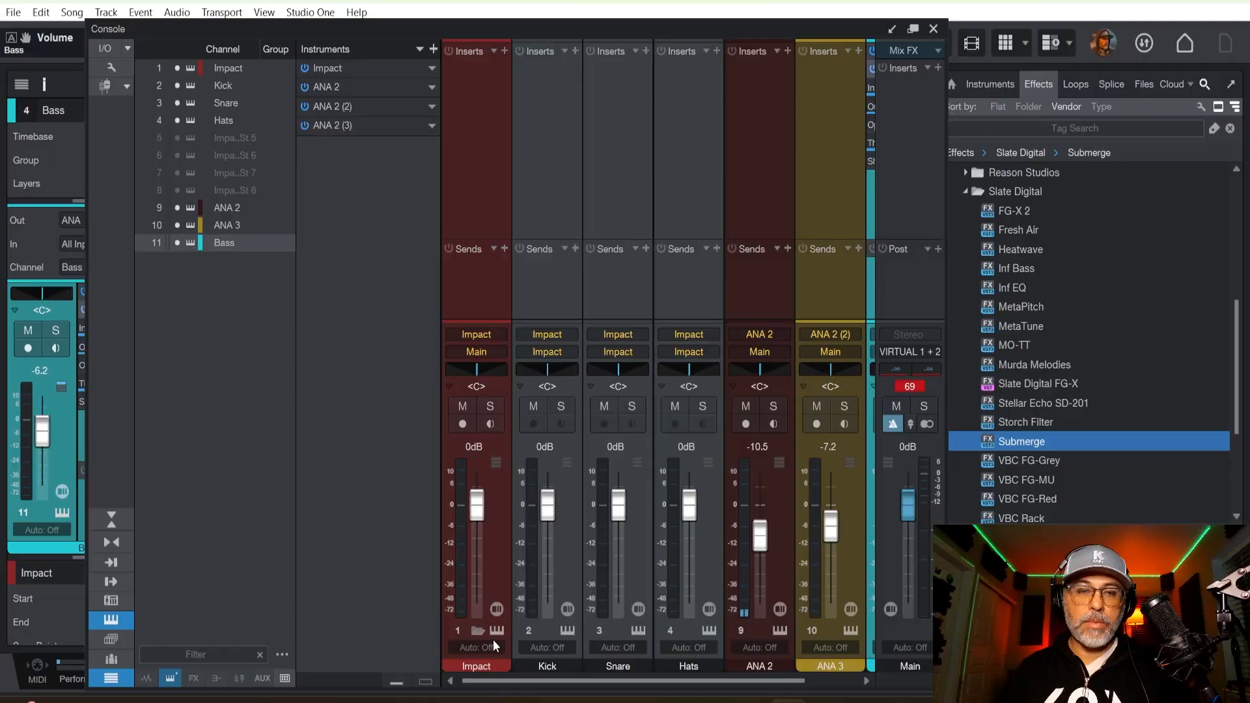
Select the Impact, Kick, Snare and Hats channels together and color them red.
click(500, 564)
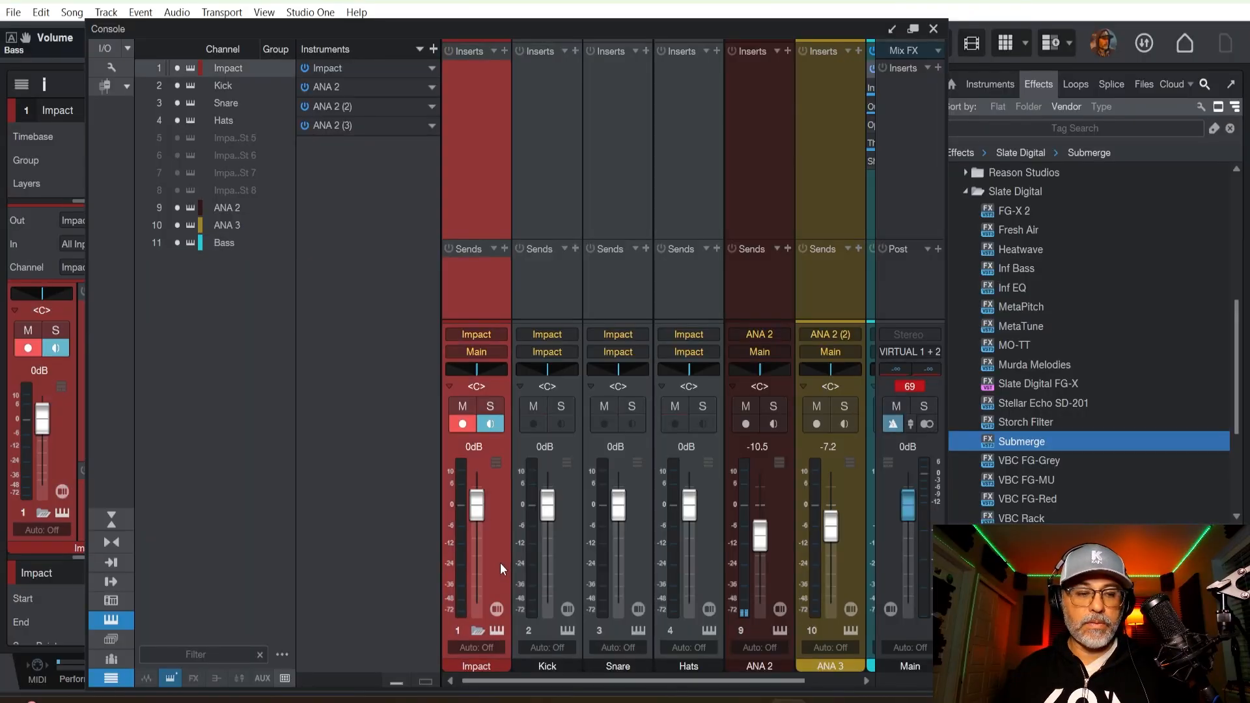
shift+click(708, 574)
click(524, 663)
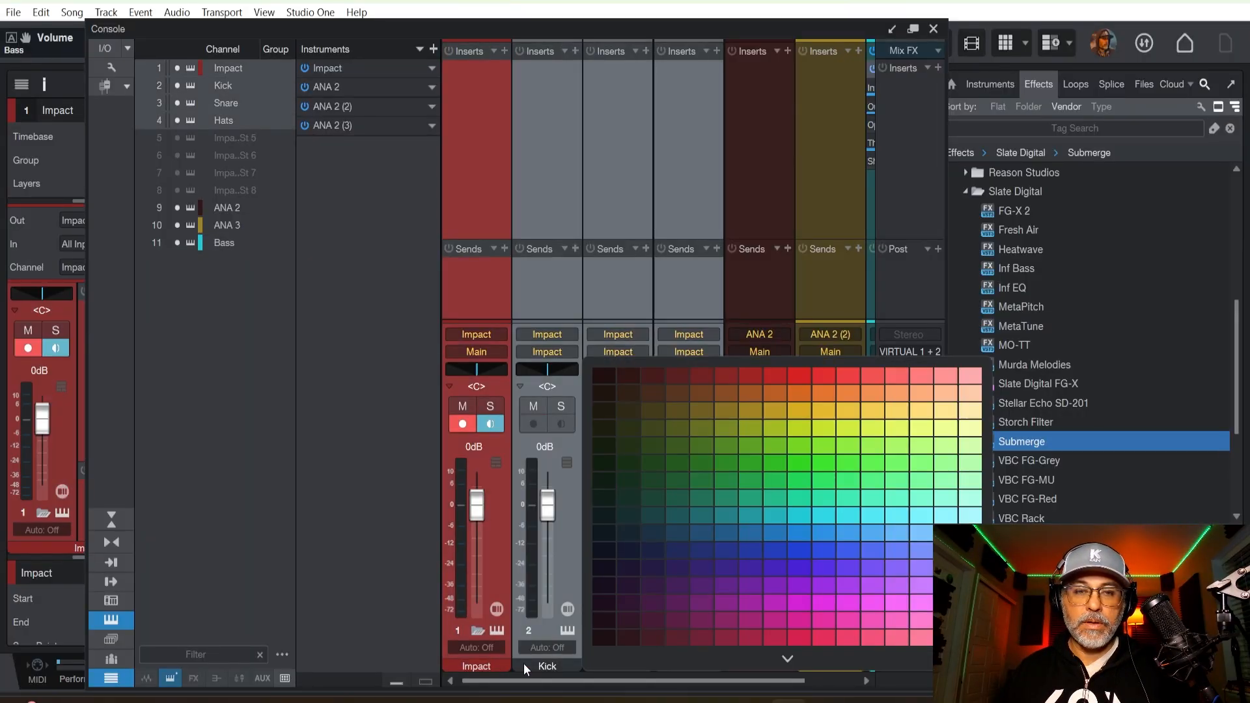
click(697, 378)
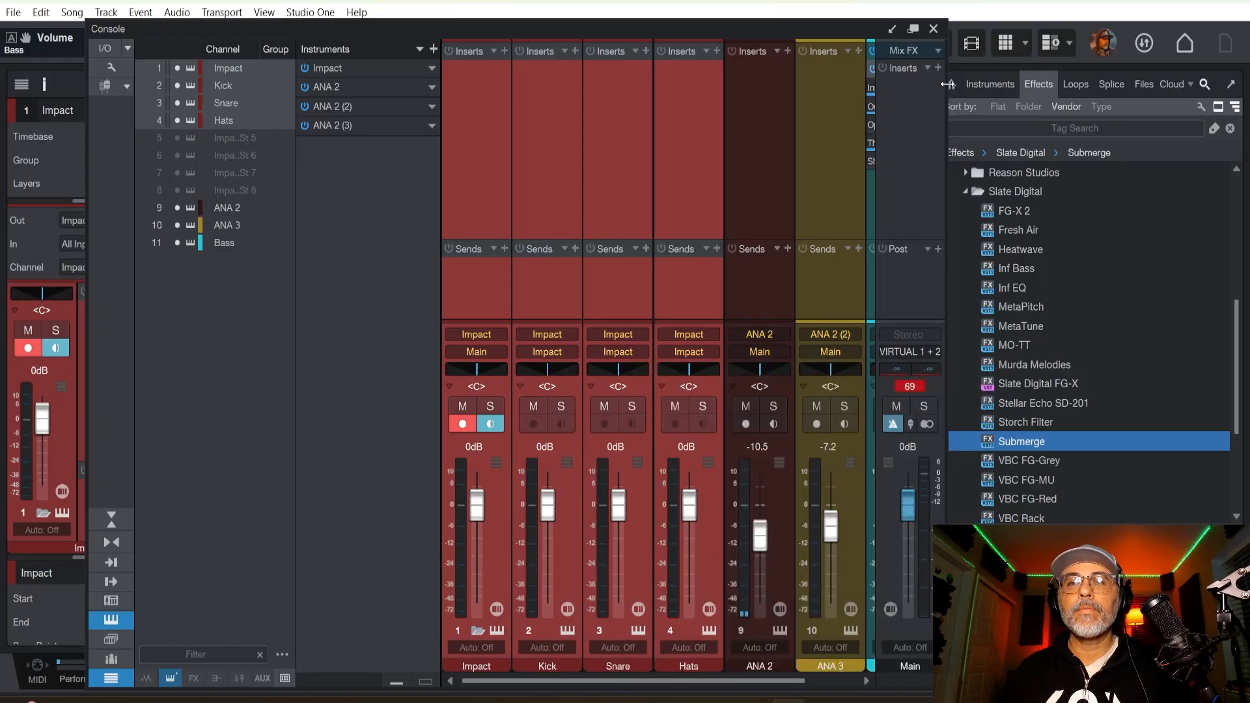
Widen, reposition and resize the console window so that all channels including Bass and Main fit beside the browser.
drag(948, 84, 1056, 84)
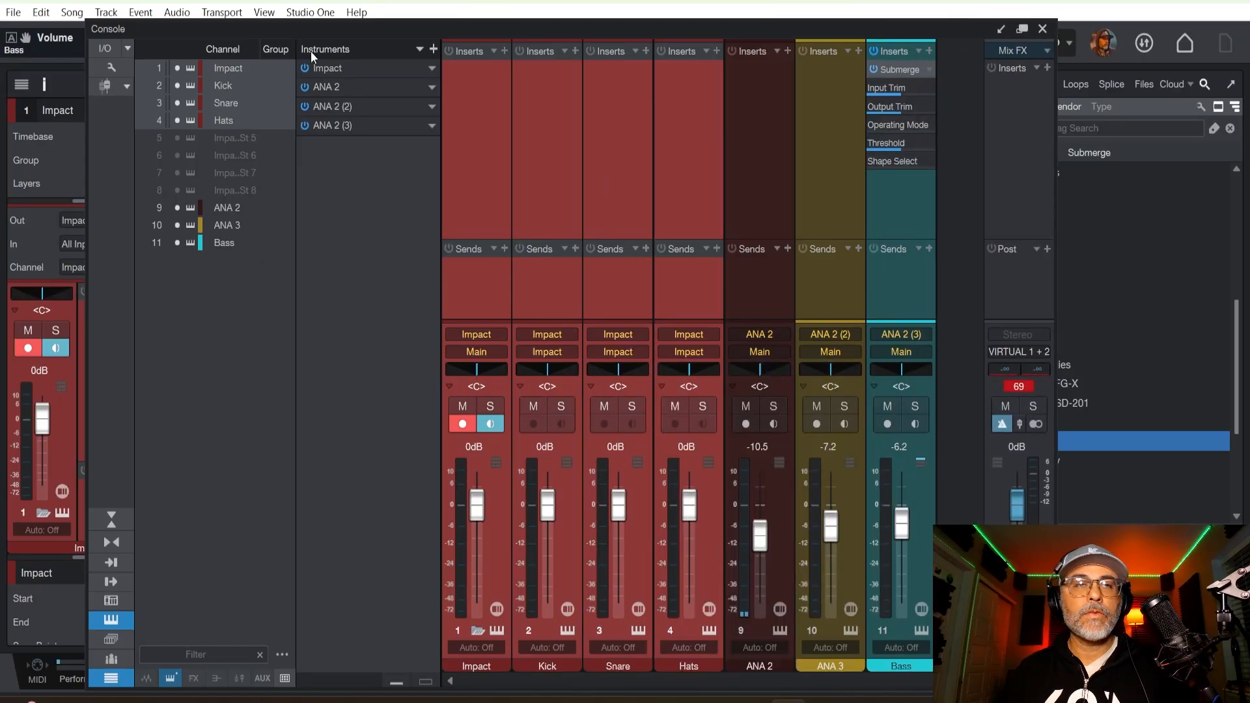
drag(323, 33, 241, 20)
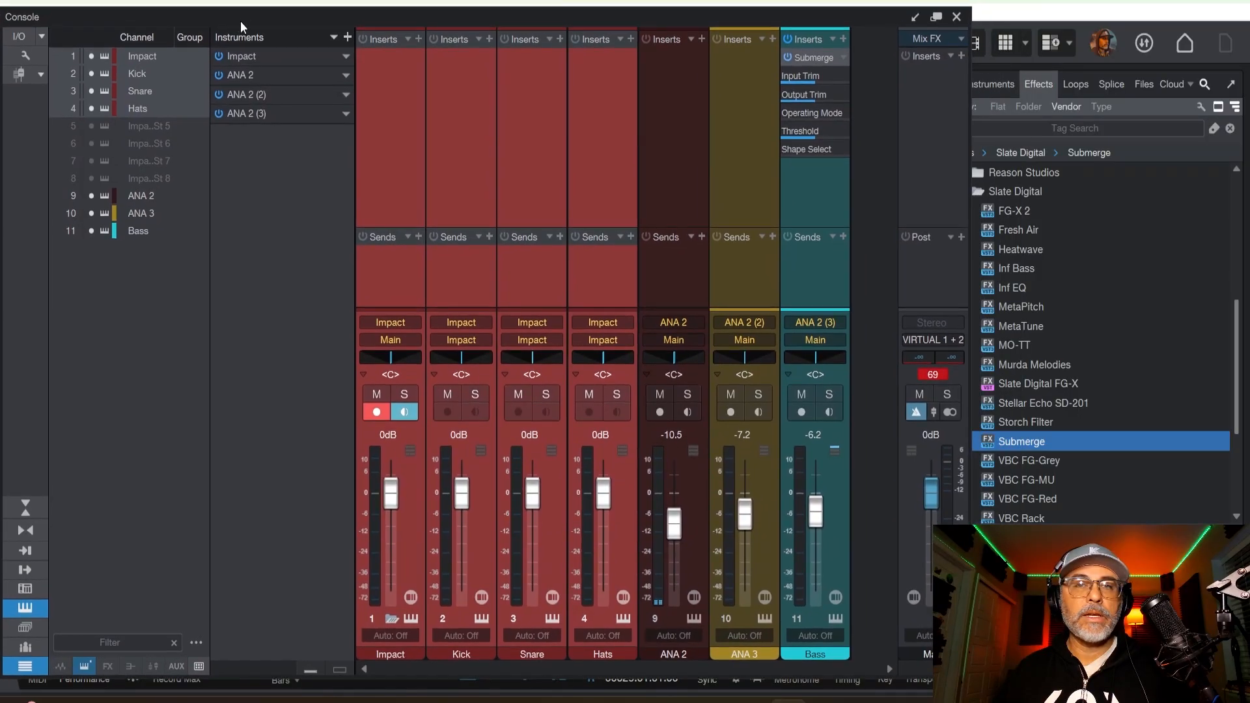
drag(972, 678, 940, 702)
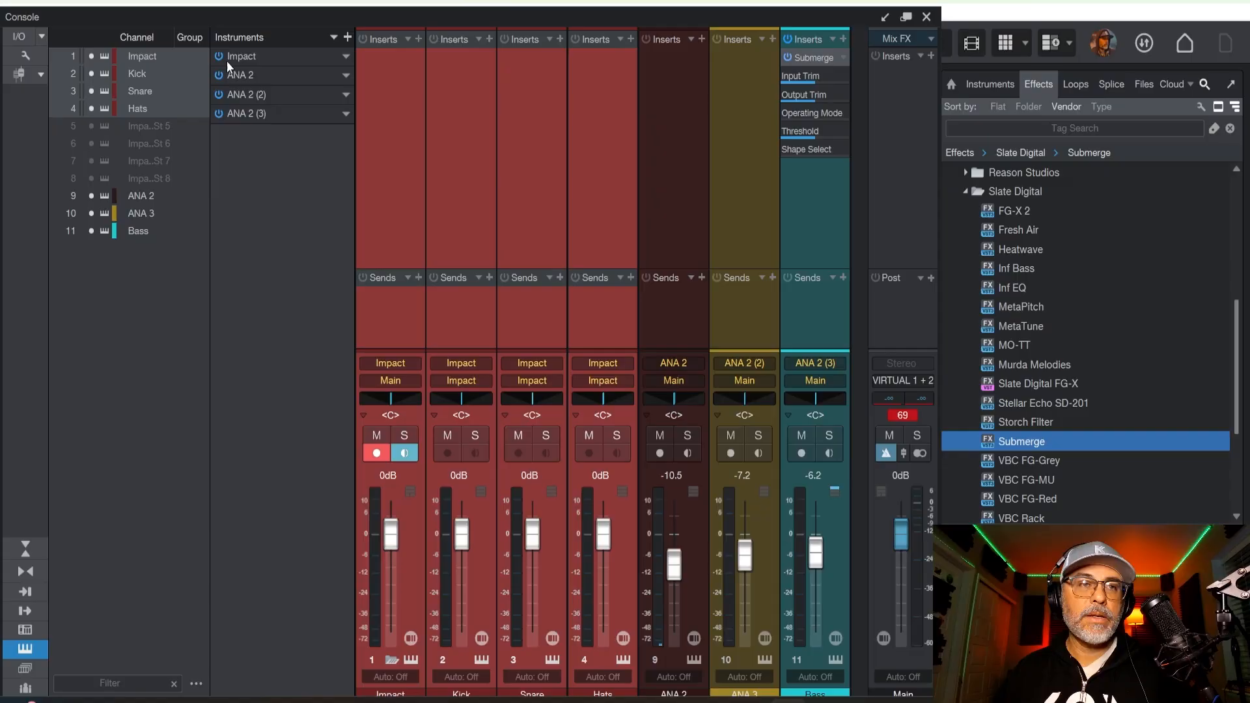
Hide the console's instruments list, start playback and enlarge the fader area of all channels.
click(26, 649)
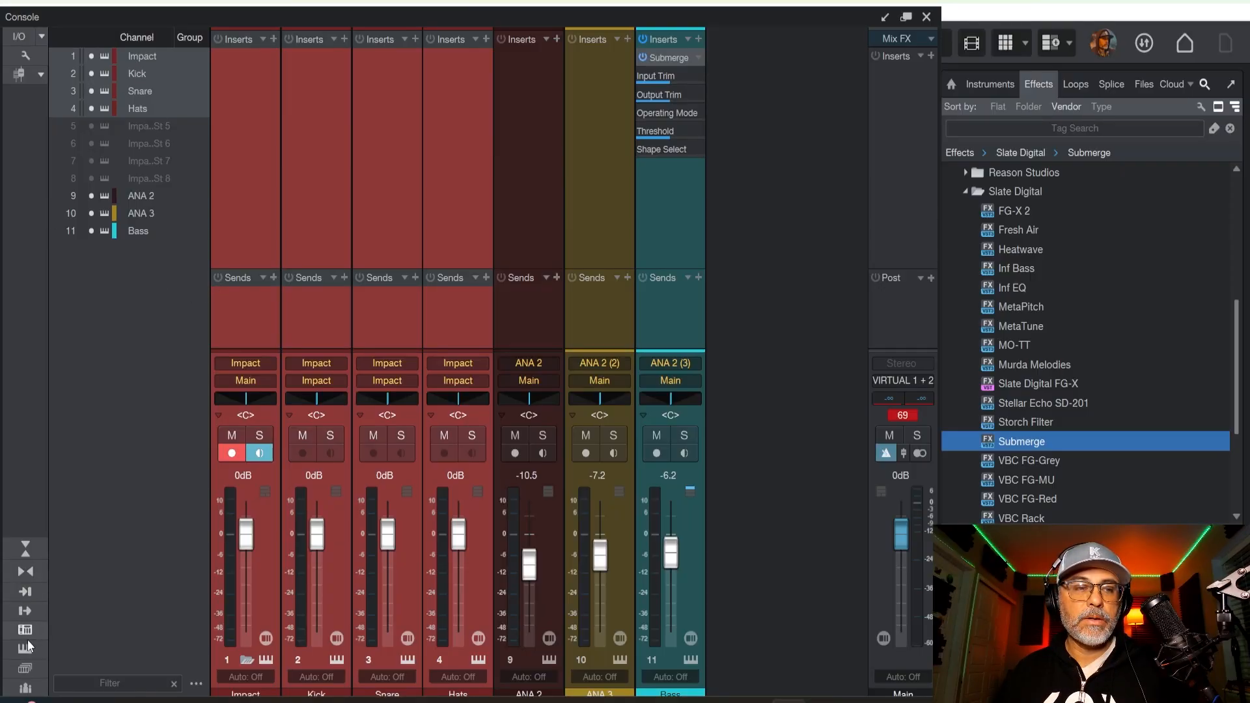
click(24, 594)
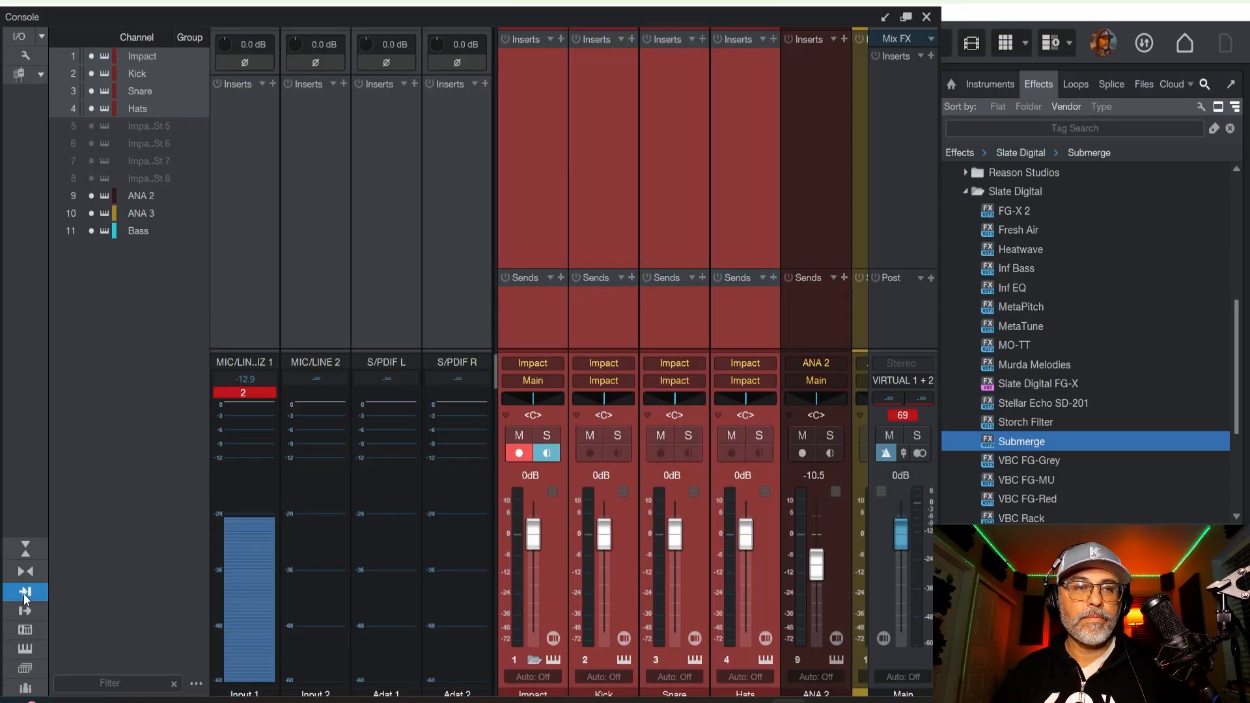
click(23, 594)
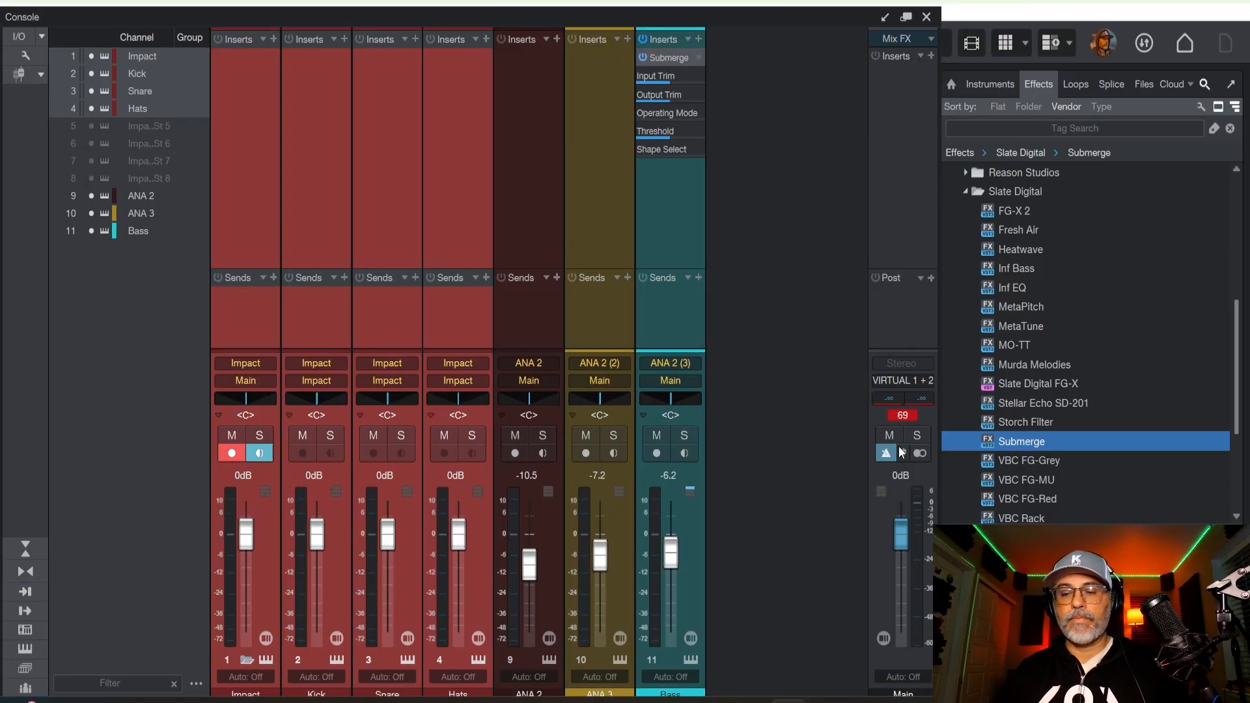
key(space)
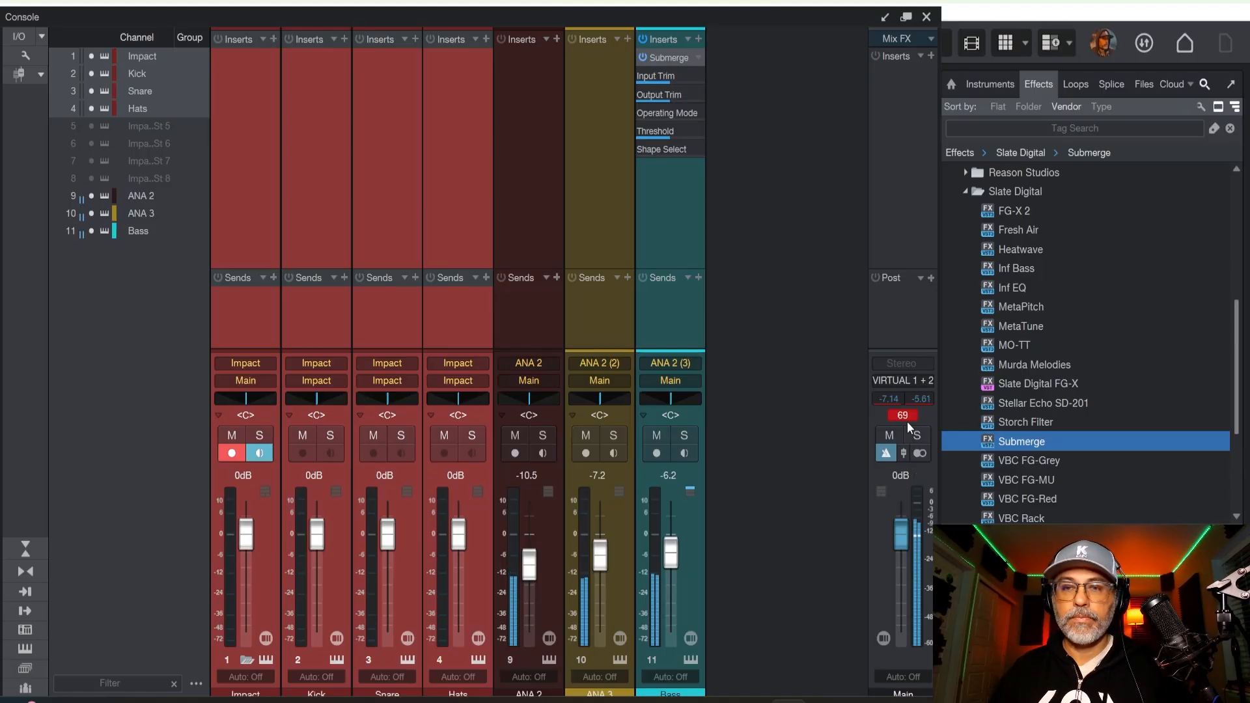
drag(905, 350, 911, 301)
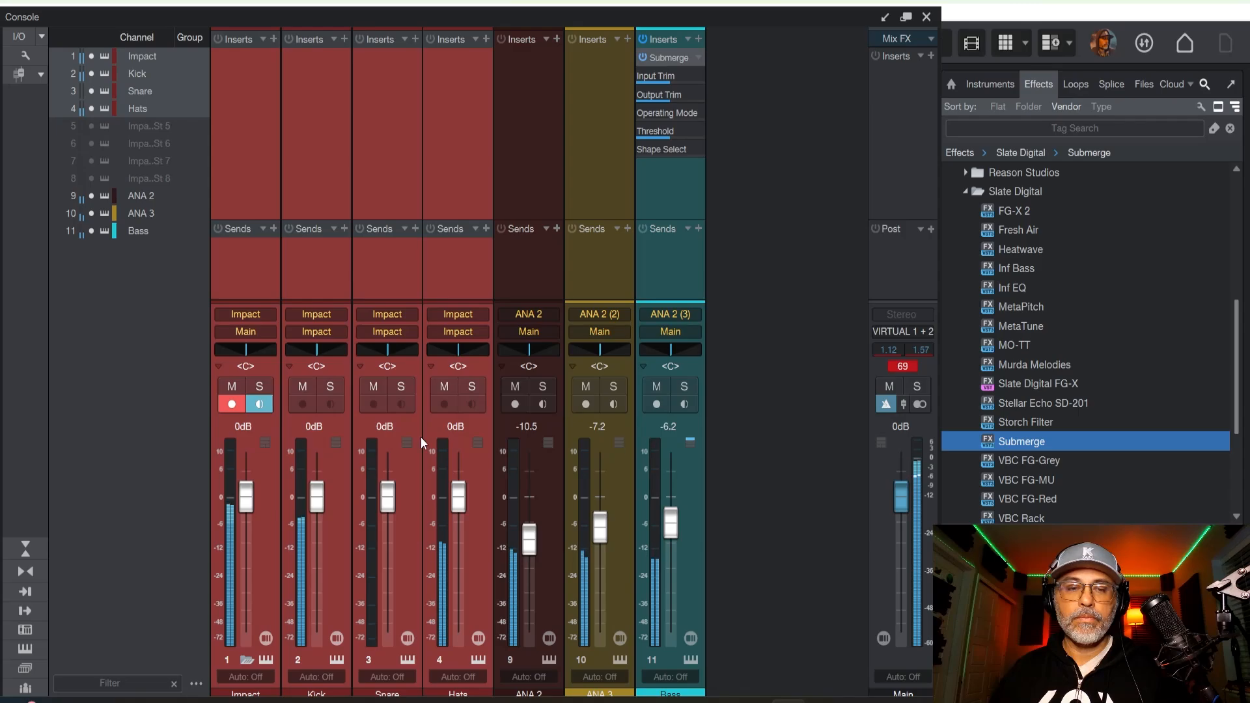
Add an FX channel to the console and name it Drum Verb.
right_click(757, 483)
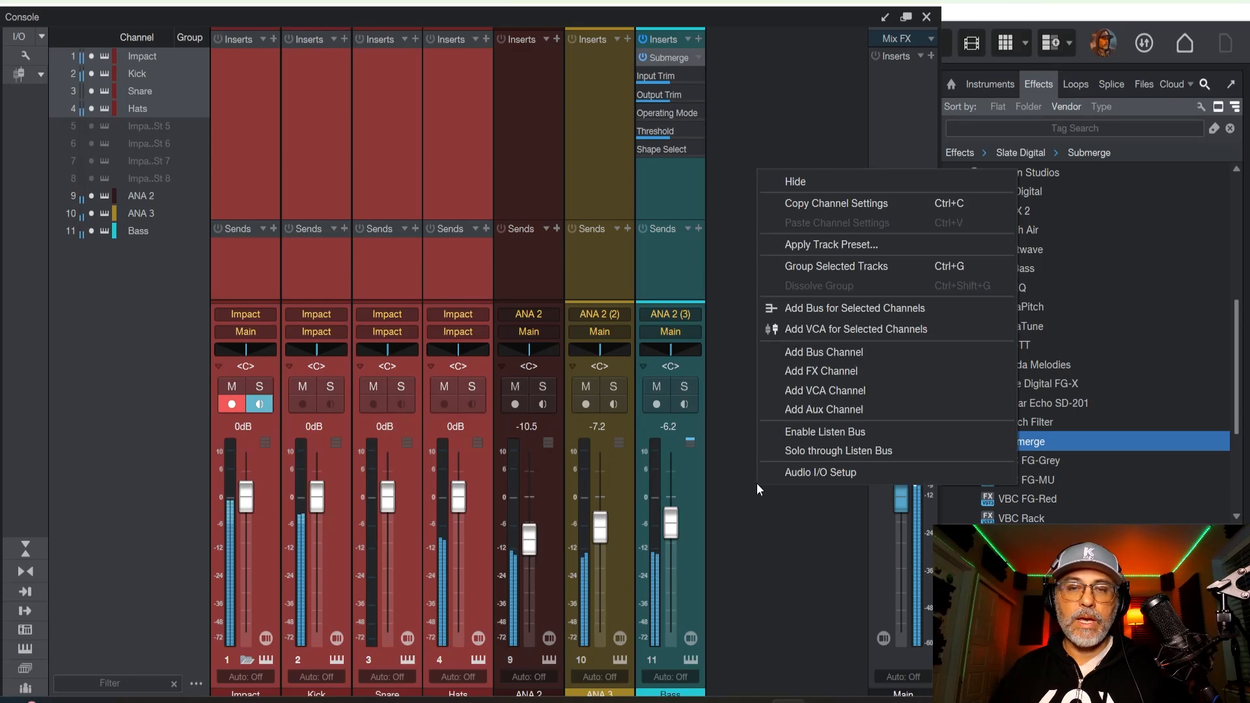
click(811, 376)
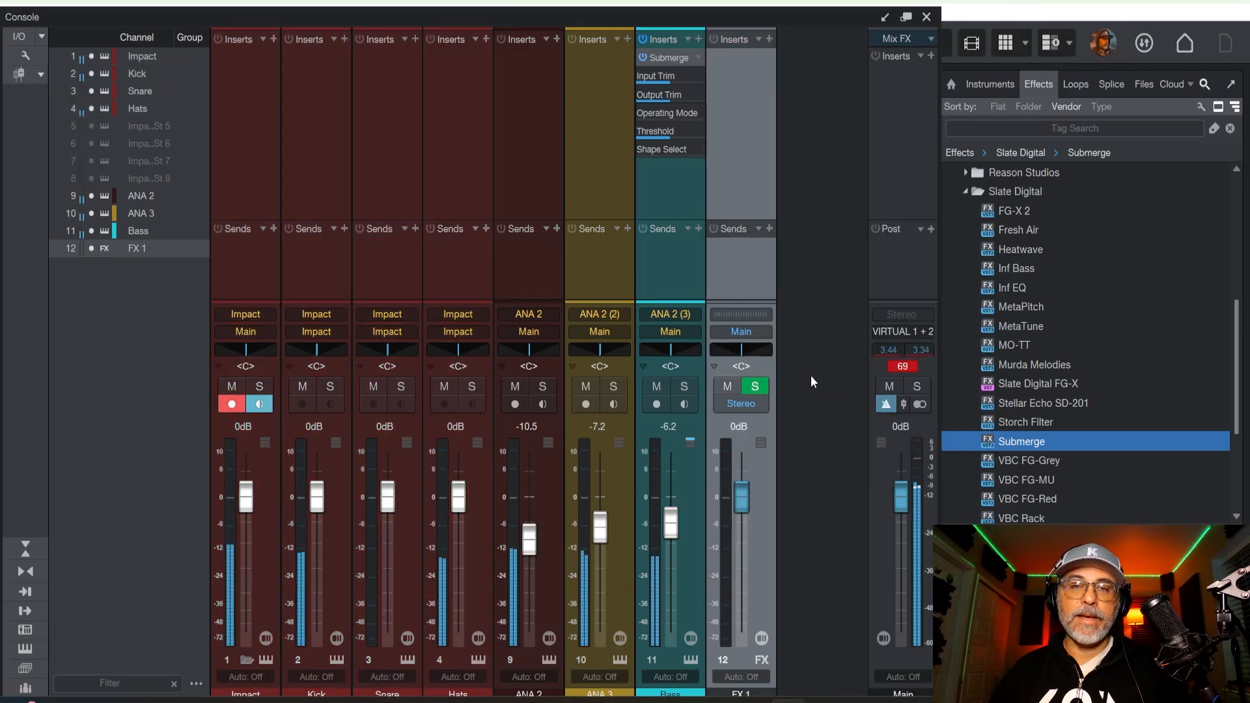
double_click(740, 693)
drag(800, 16, 804, 1)
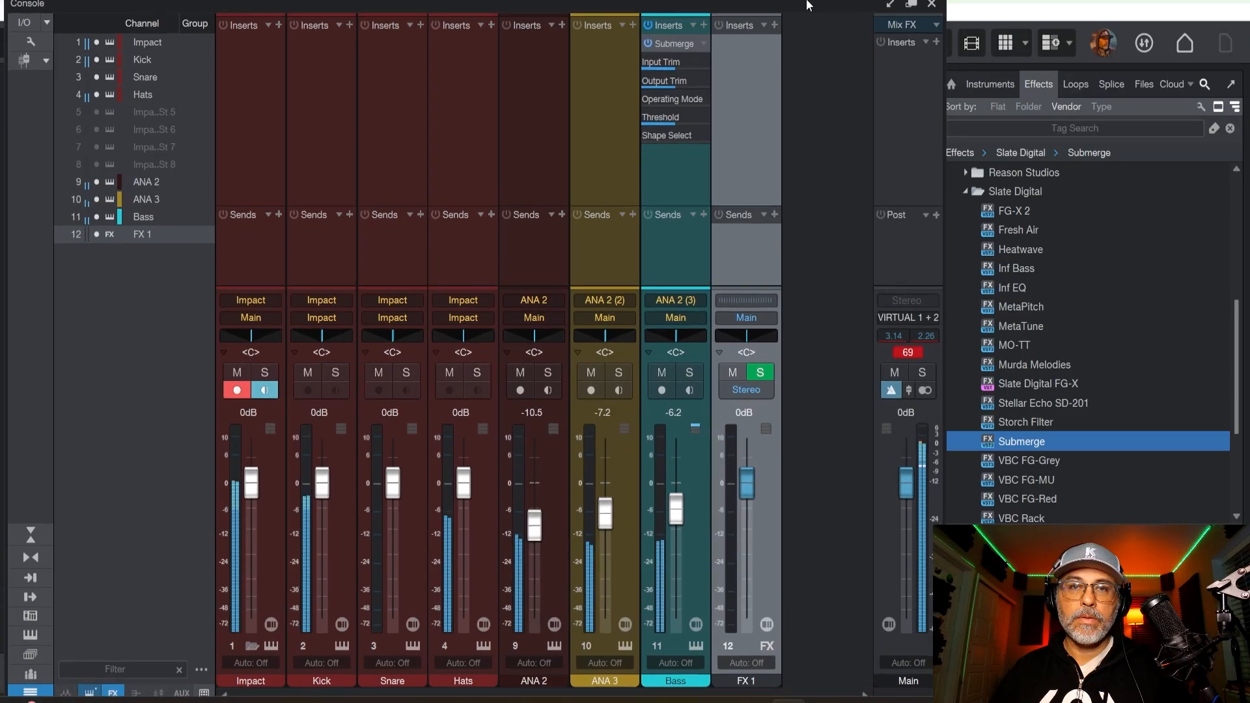
double_click(746, 678)
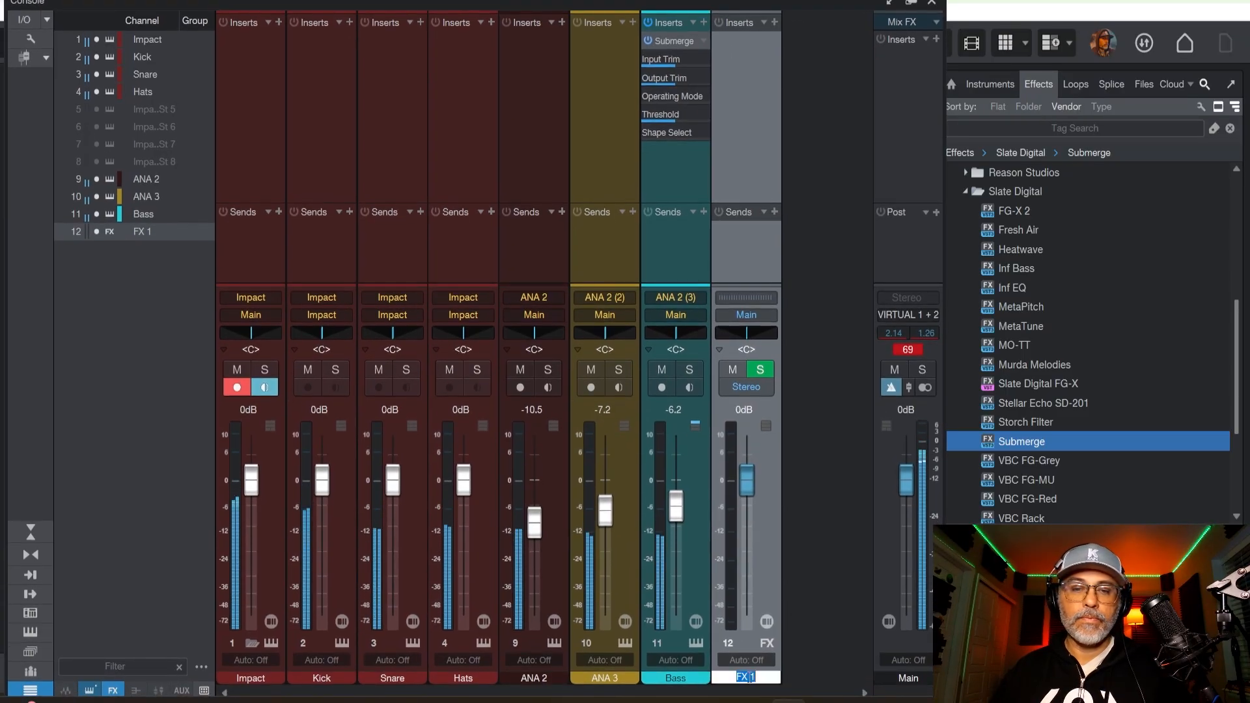
text(Drum Ber)
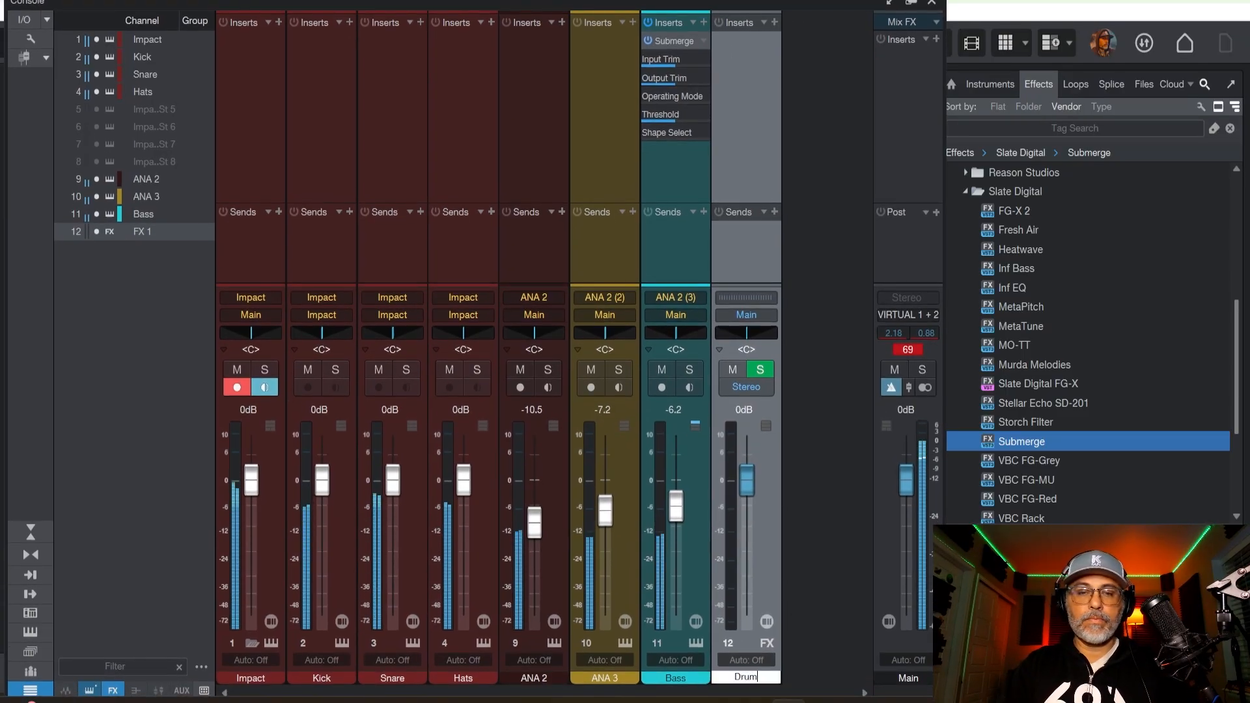
key(BackSpace)
key(BackSpace)
key(BackSpace)
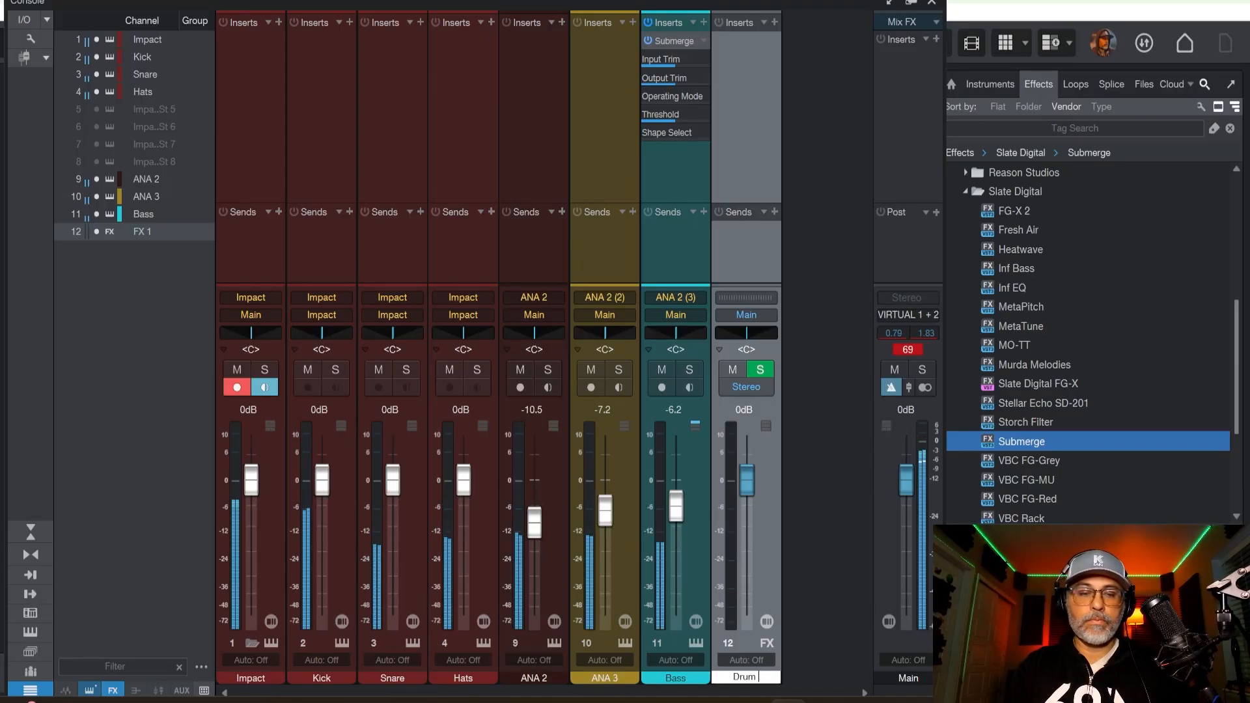
text(Verb)
key(Return)
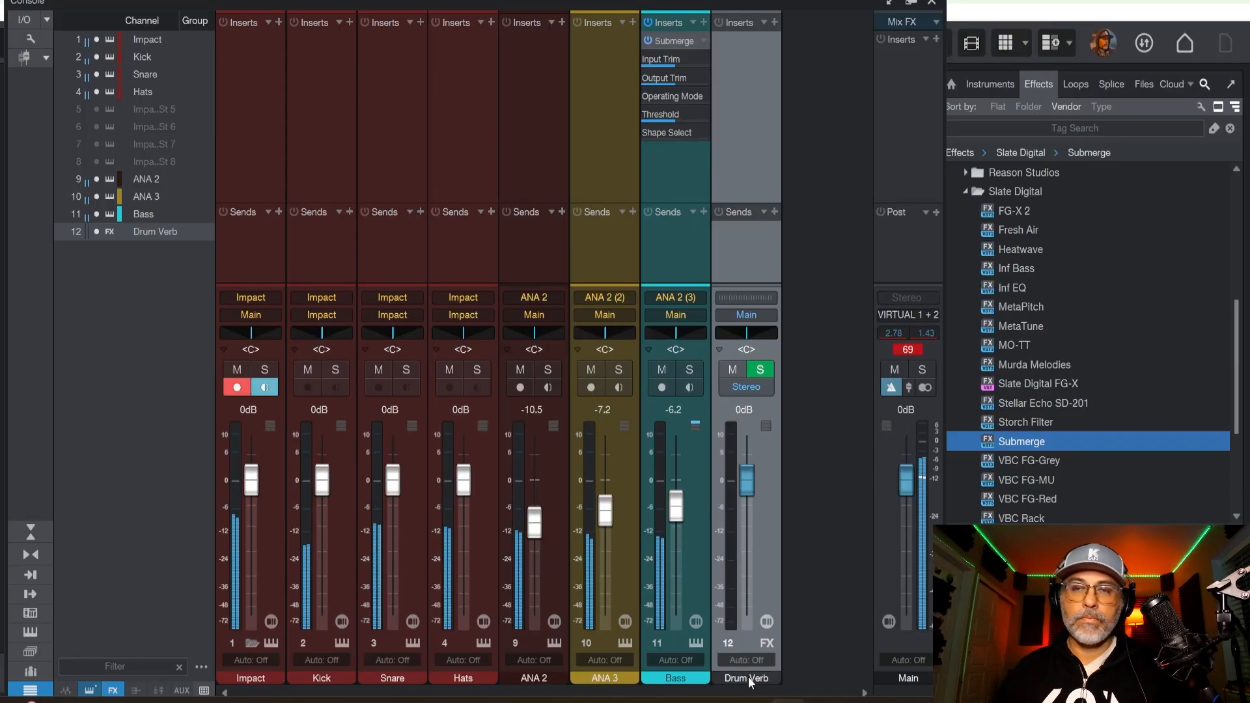
Browse the Slate Digital and Waves effects and insert Waves H-Reverb 5.0 on the Drum Verb channel.
click(964, 190)
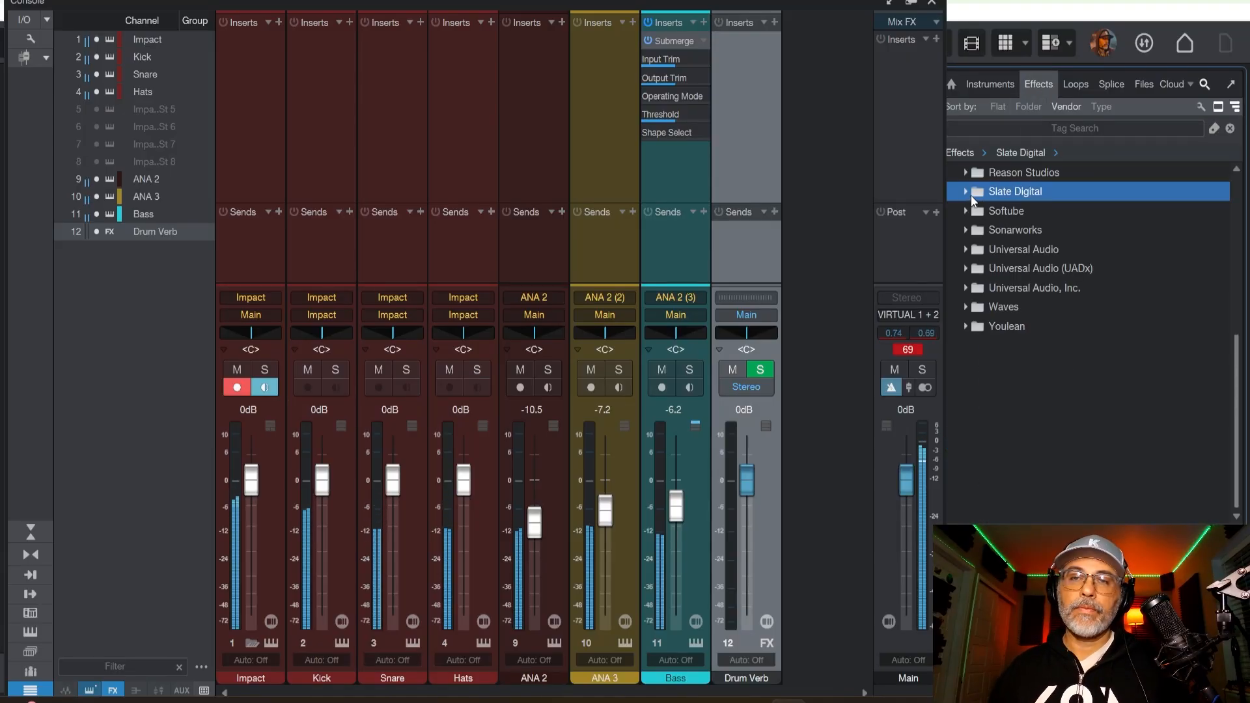
click(969, 193)
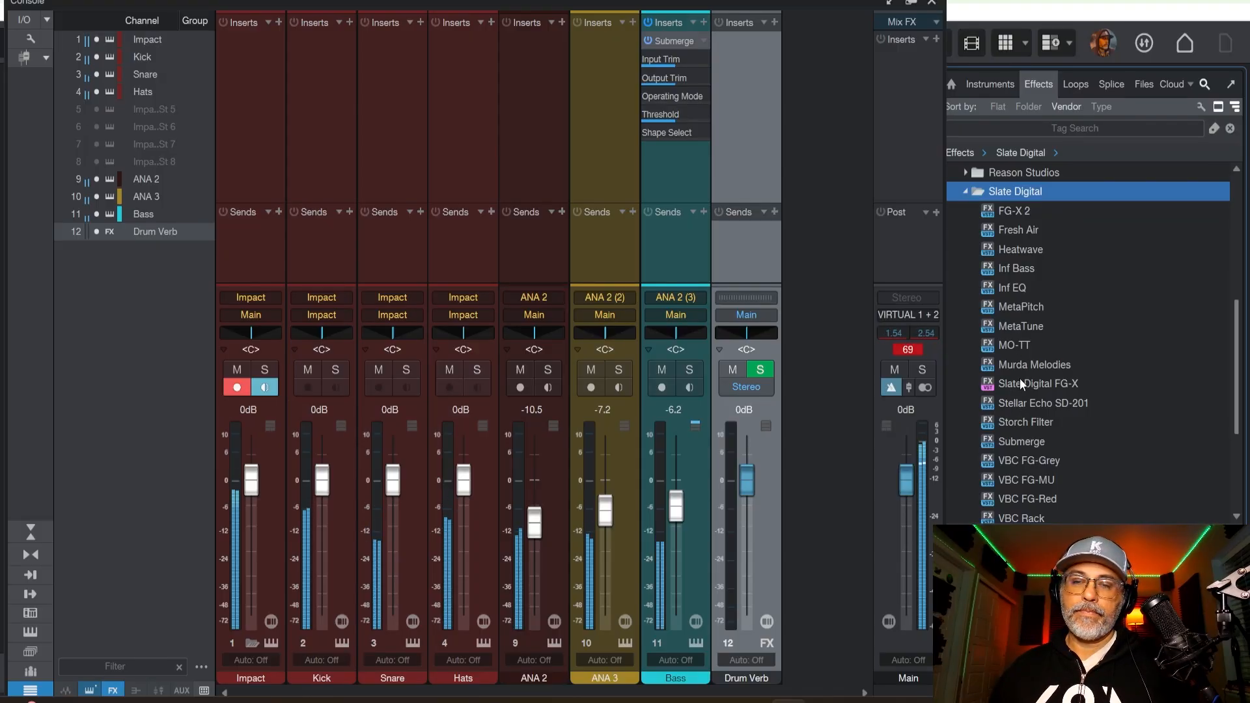
scroll(1020, 376, down, 1)
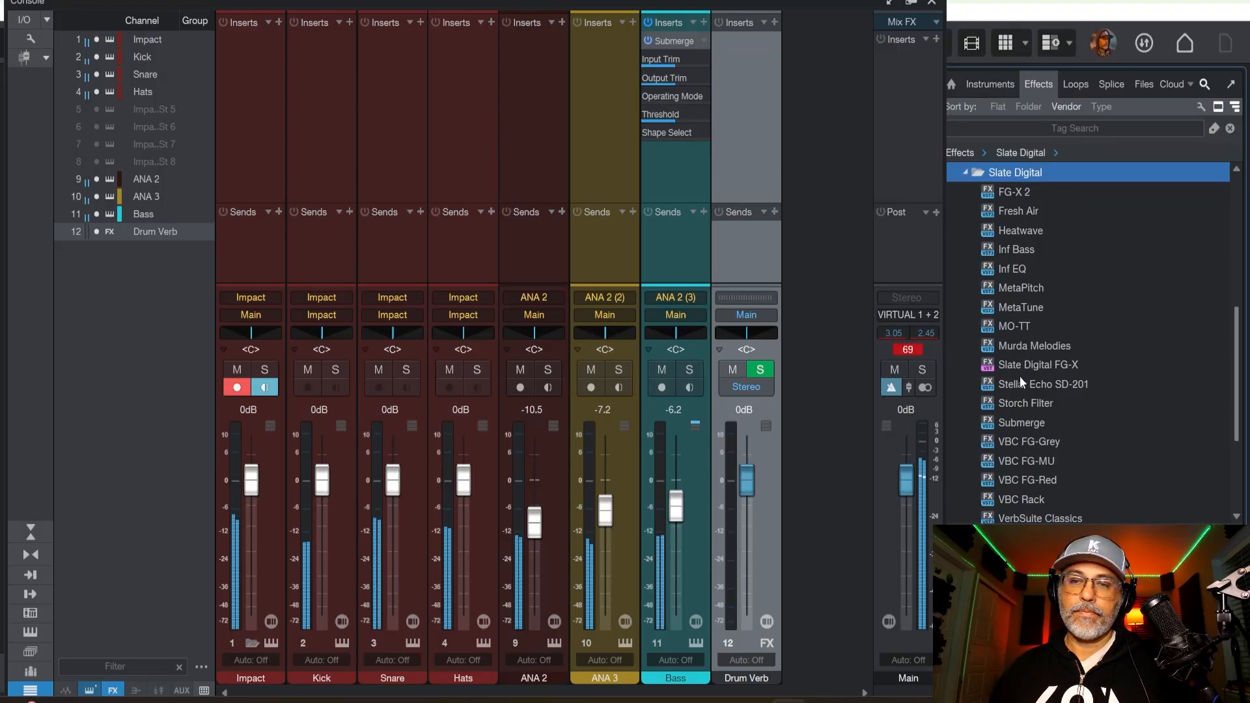
scroll(1020, 376, down, 4)
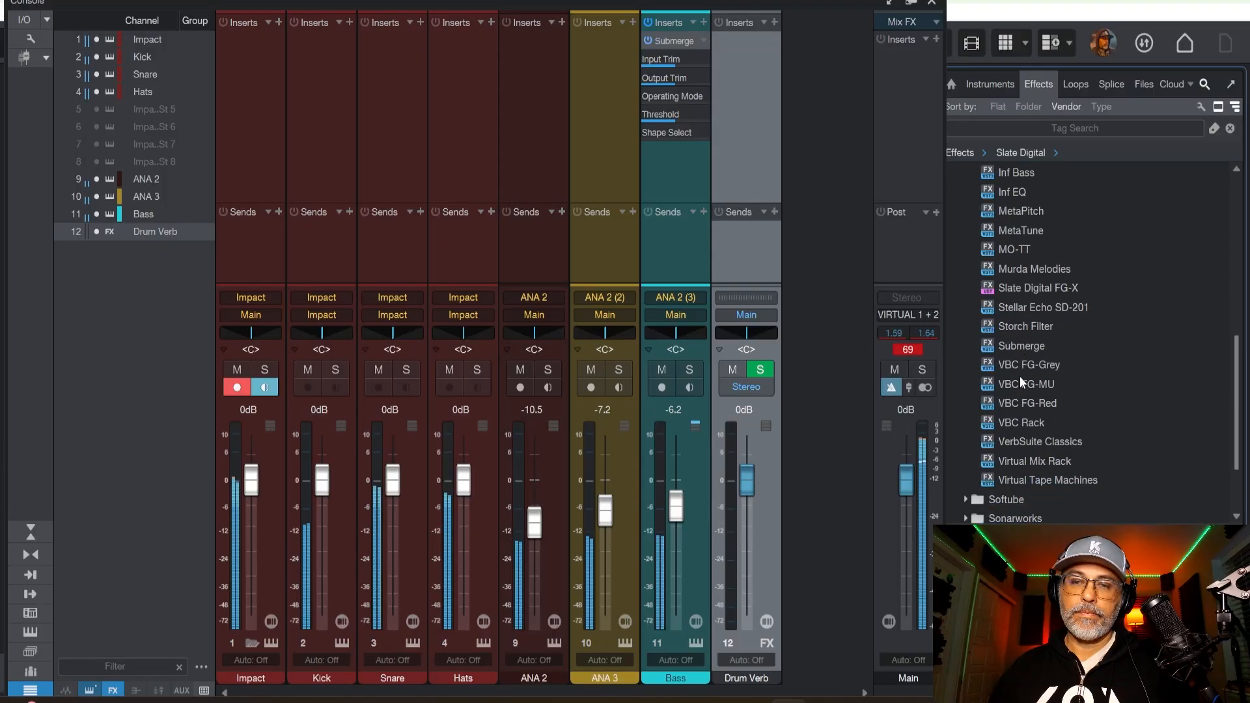
scroll(1013, 332, up, 8)
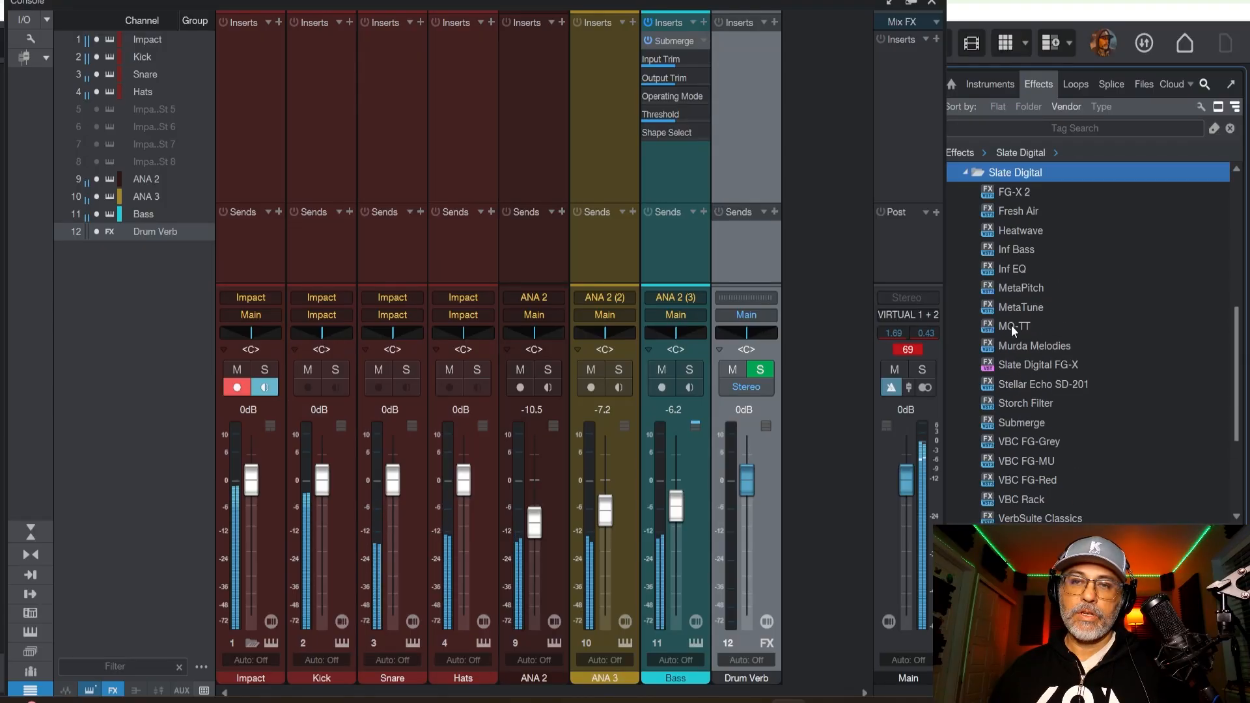
click(966, 250)
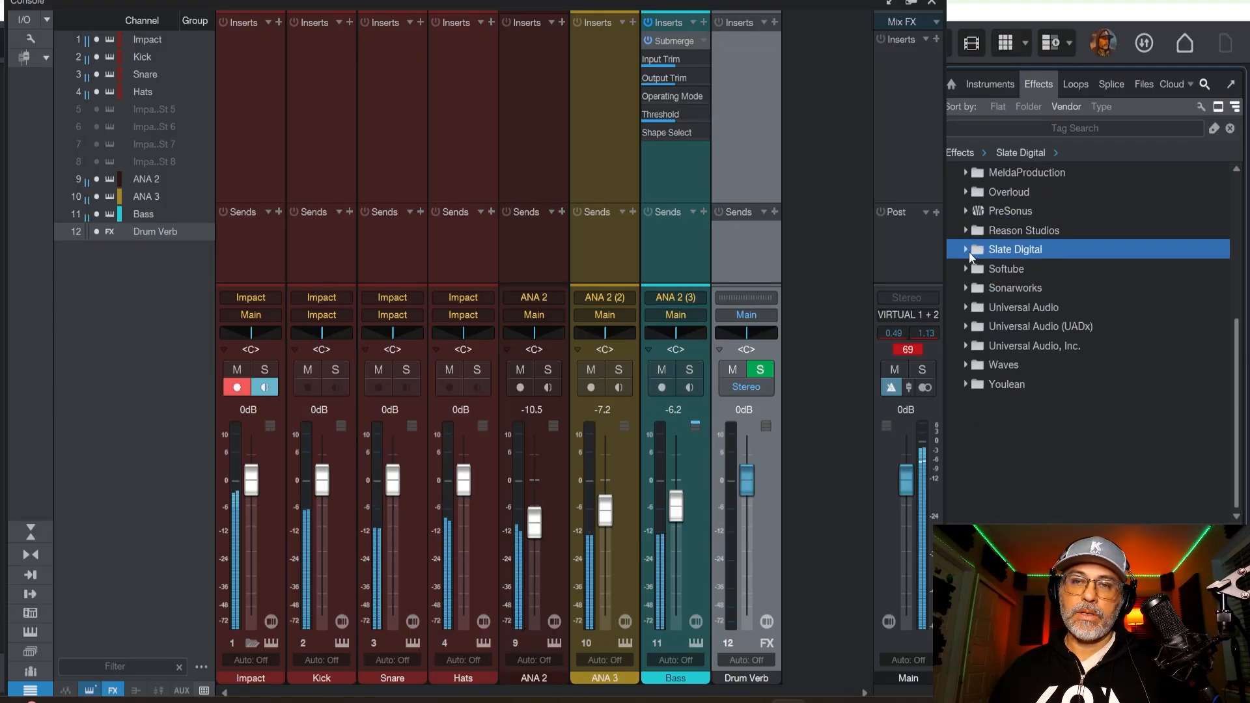
click(967, 364)
scroll(1029, 404, down, 3)
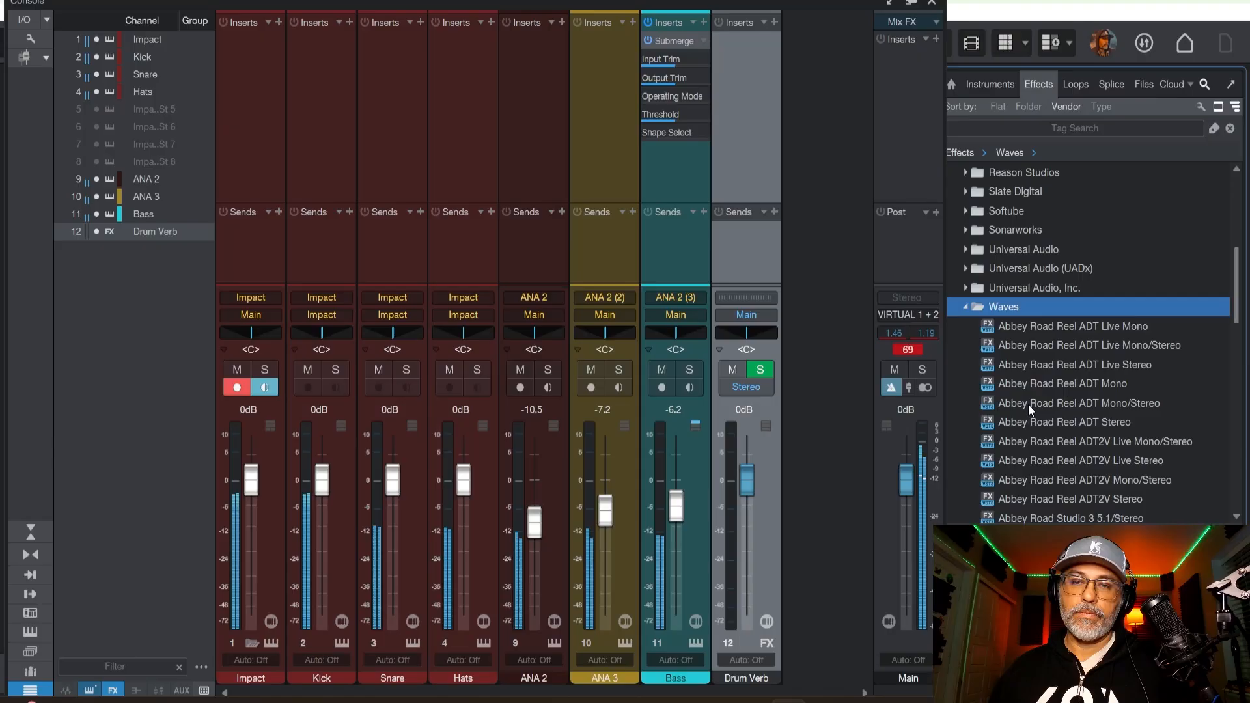
scroll(1029, 407, down, 5)
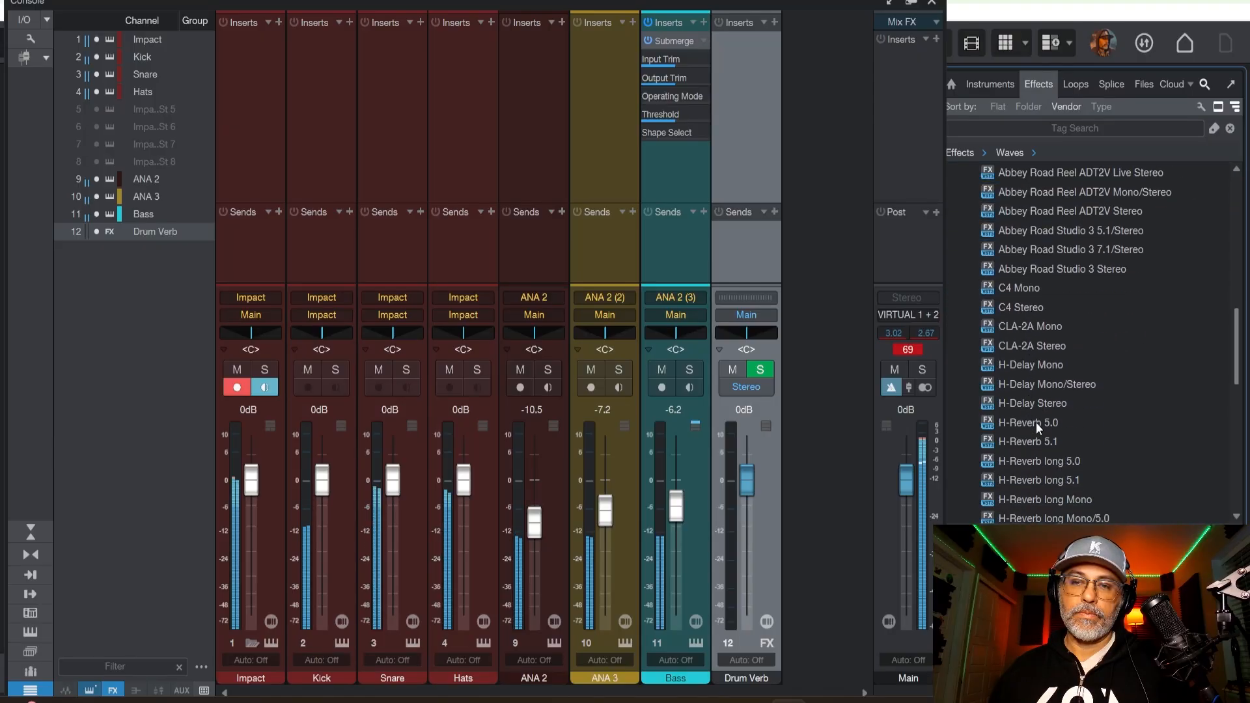
click(1029, 423)
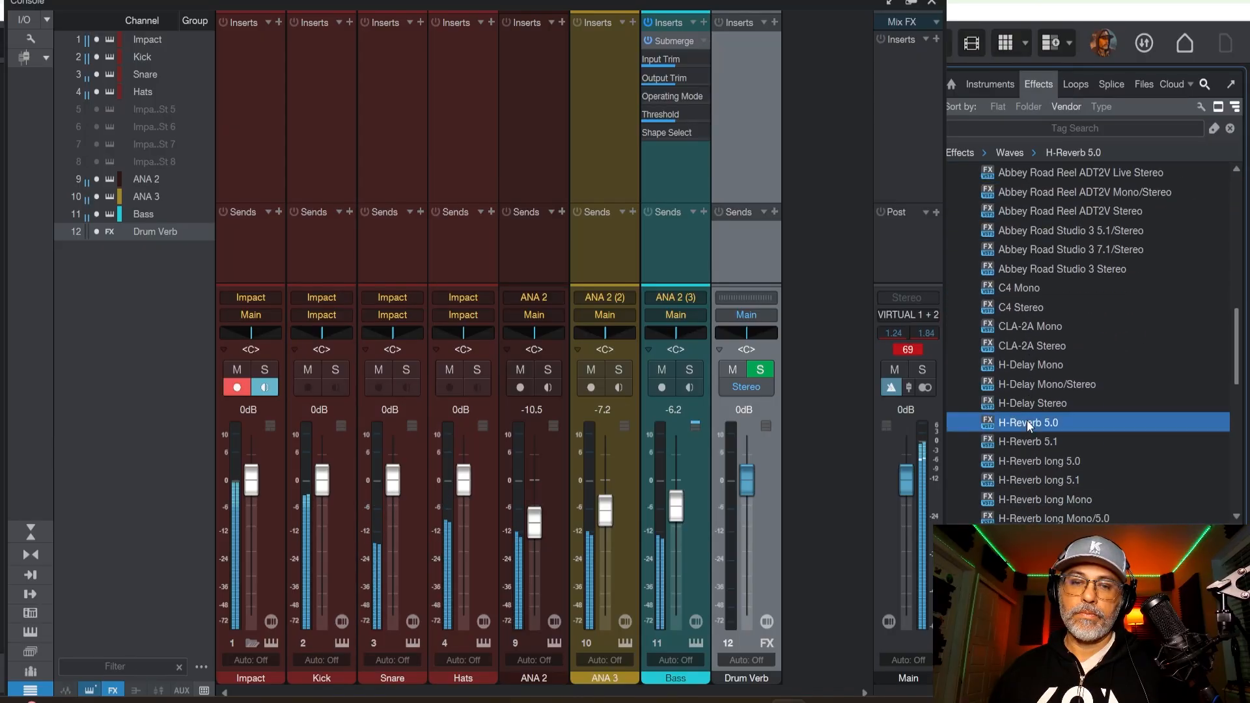
drag(1026, 420, 753, 142)
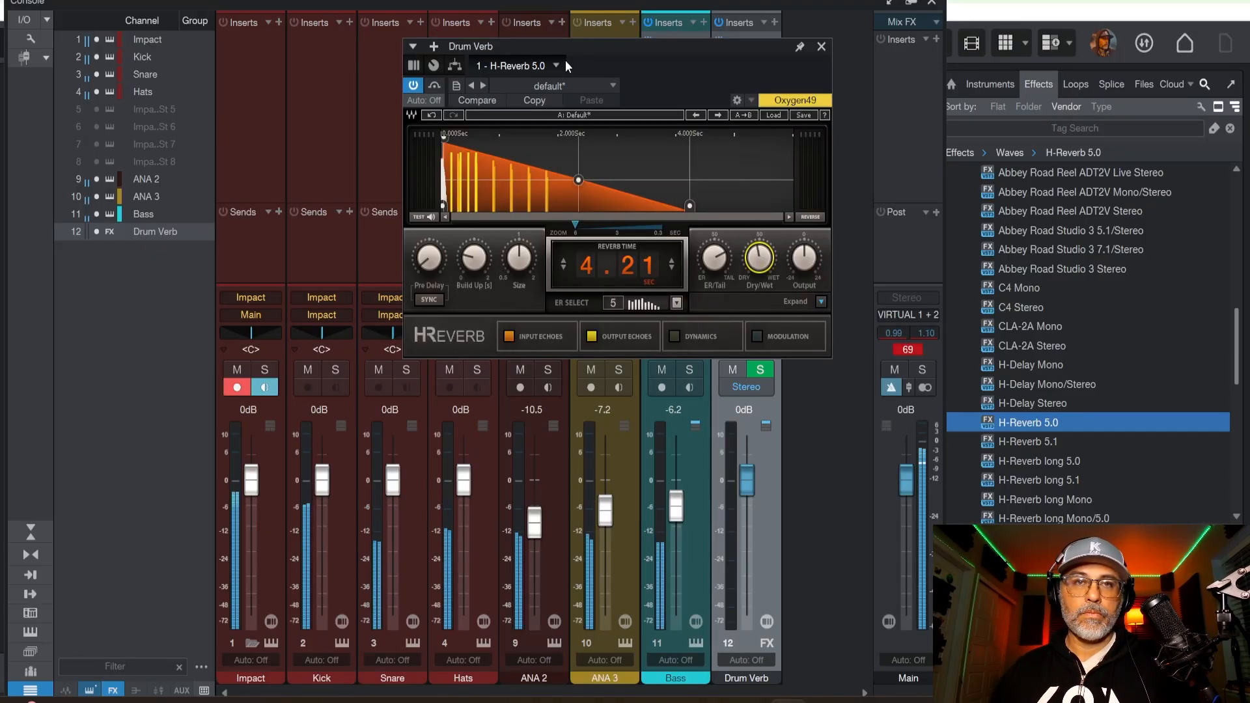
drag(567, 65, 916, 109)
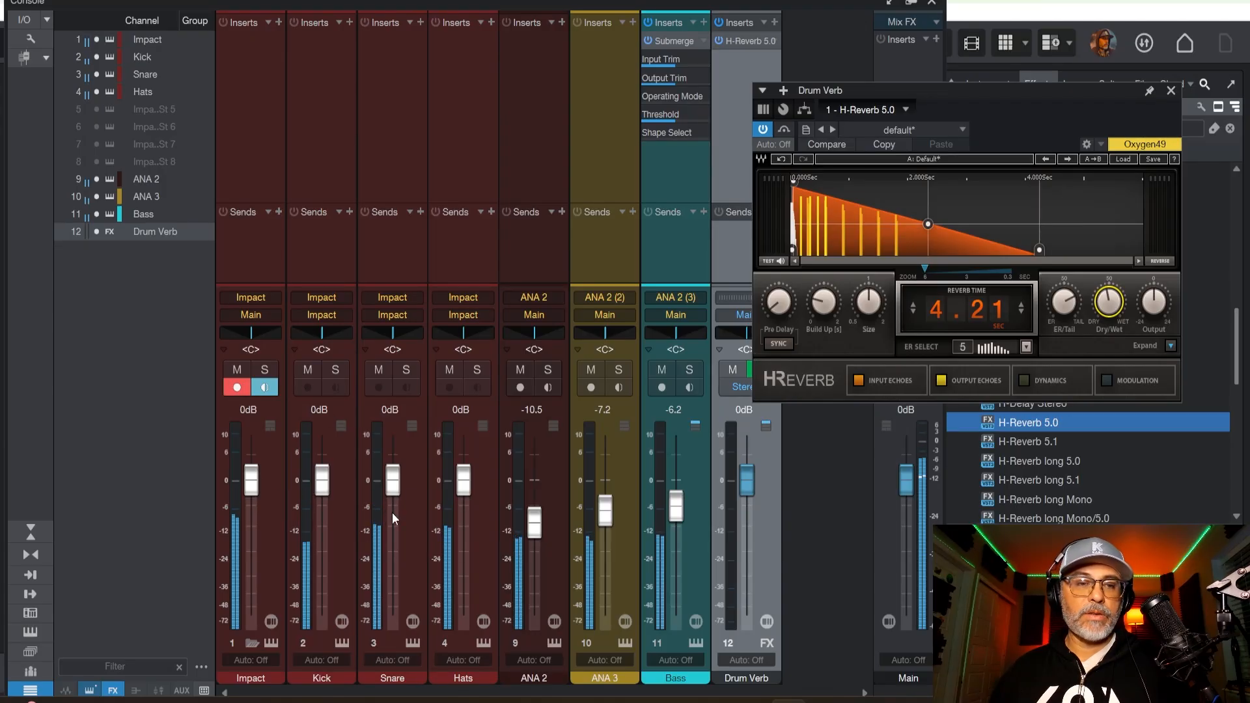
Add a send from the Snare channel to the Drum Verb channel.
click(410, 212)
click(420, 210)
click(421, 211)
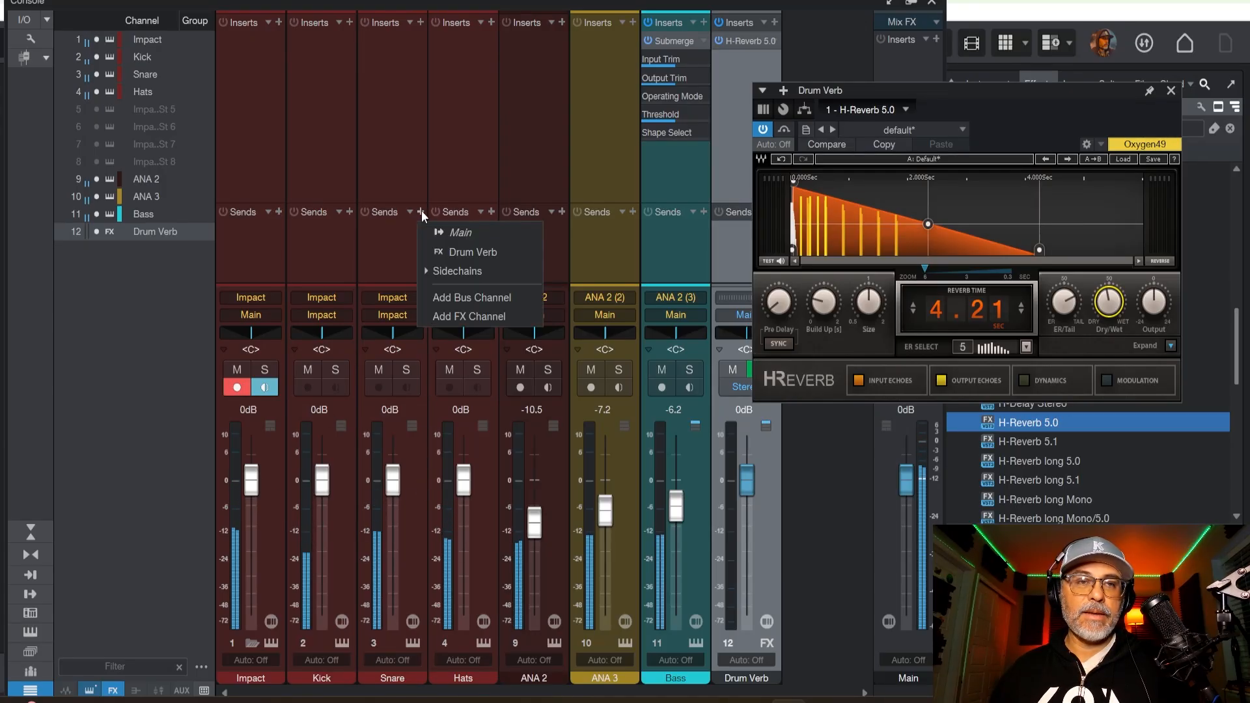
click(442, 254)
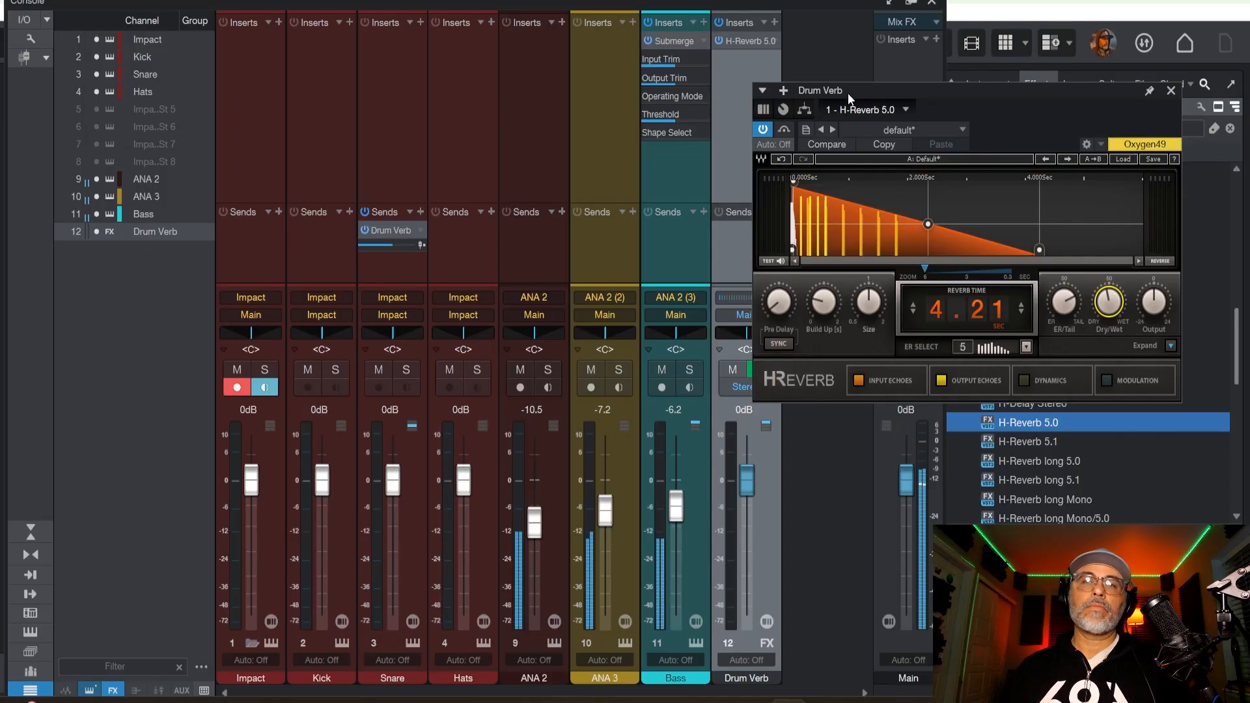
Reposition the H-Reverb window and raise its Dry/Wet control toward wet.
drag(848, 93, 841, 284)
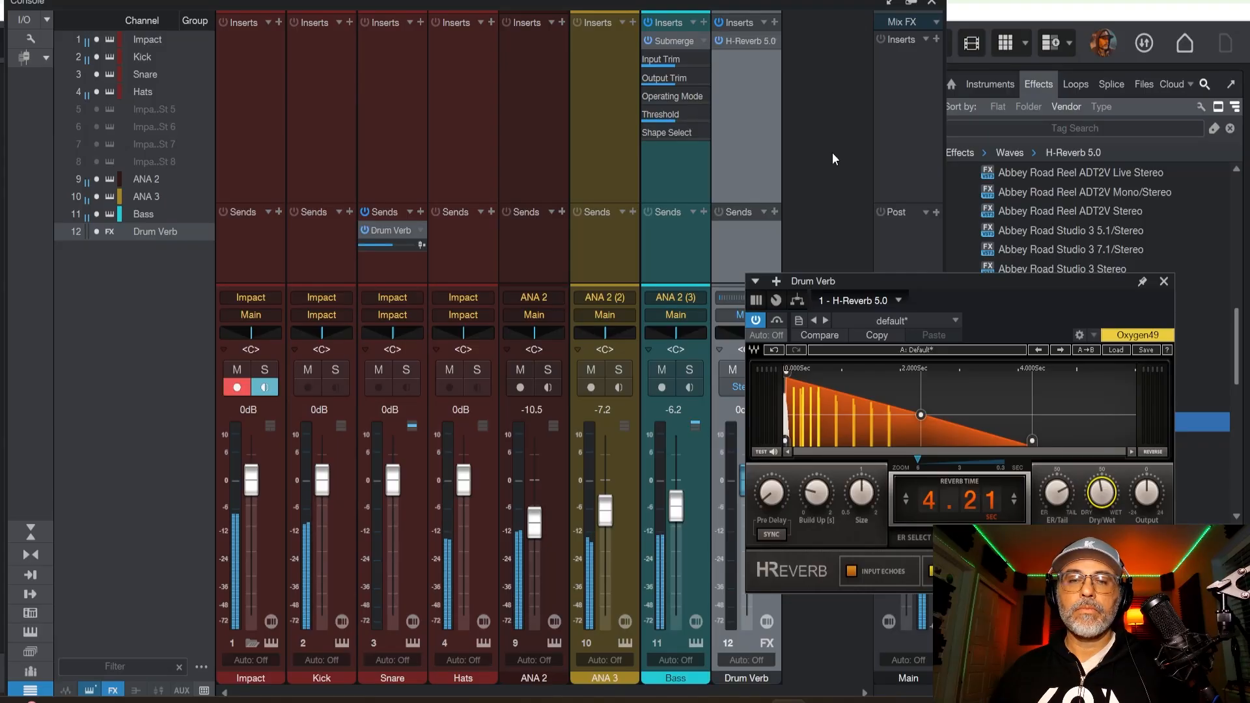
drag(938, 281, 826, 112)
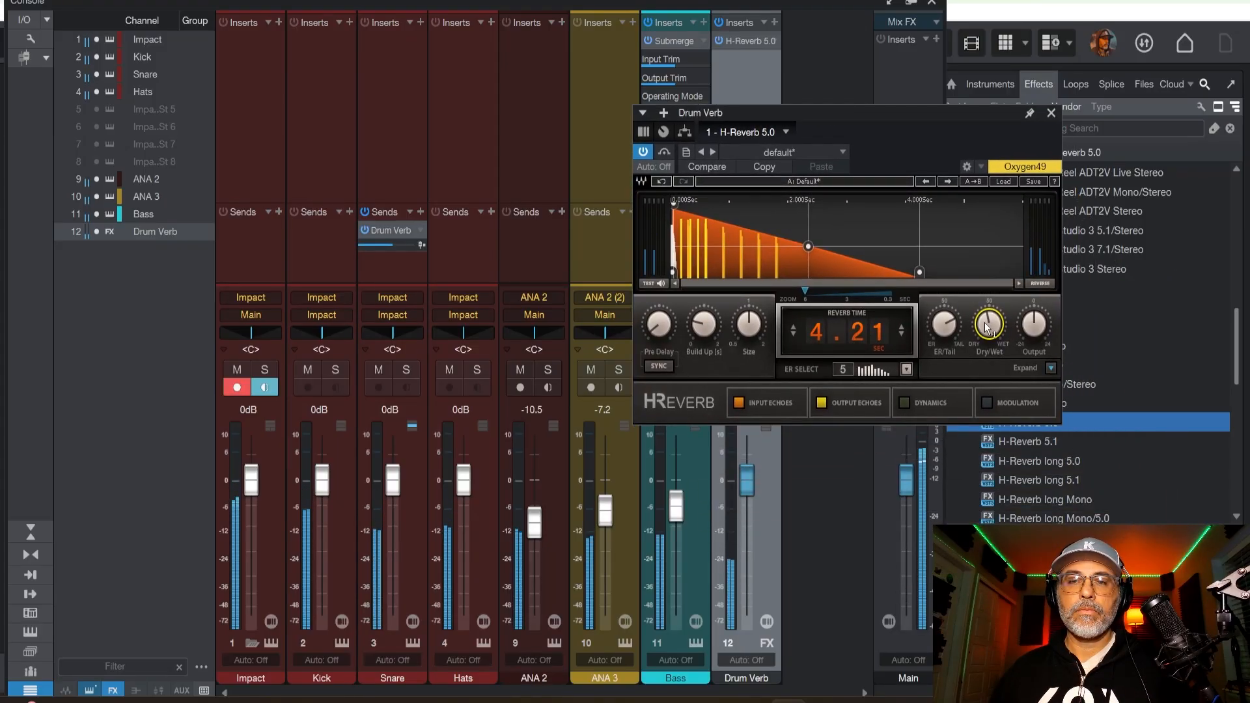
drag(989, 326, 989, 301)
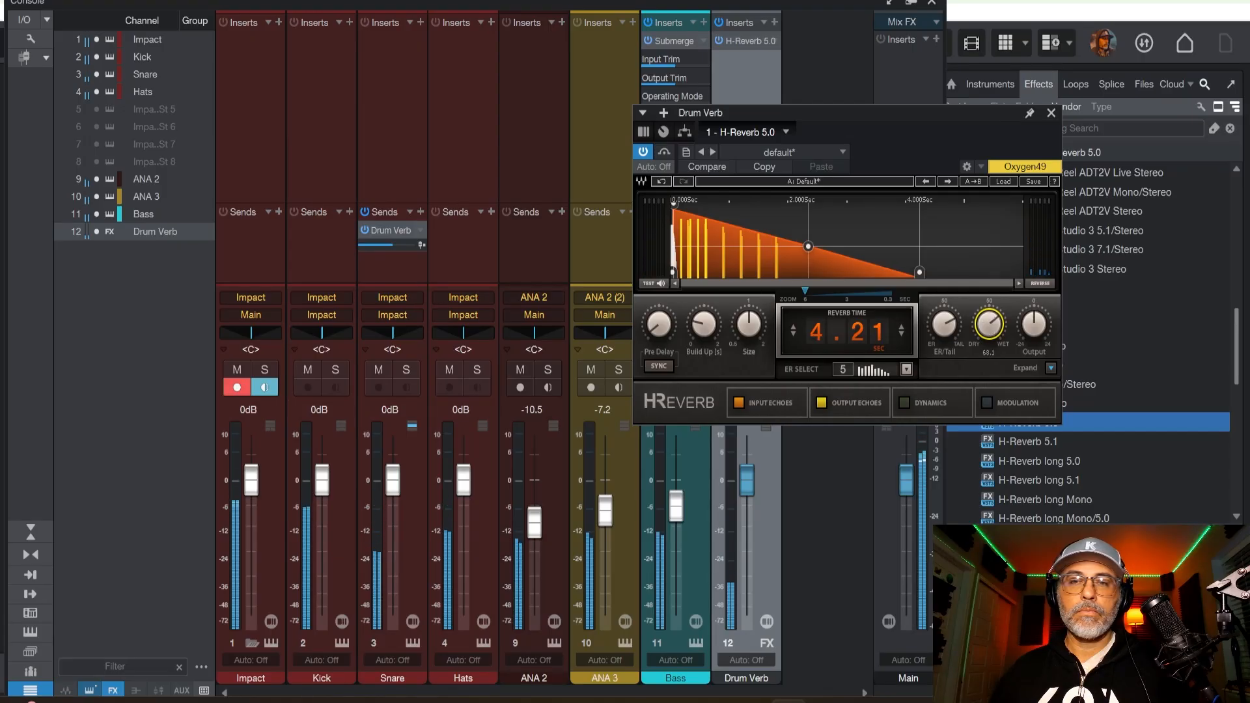
Load the Large Hall factory preset in H-Reverb and play the song to hear the snare reverb.
click(807, 151)
click(841, 151)
click(839, 151)
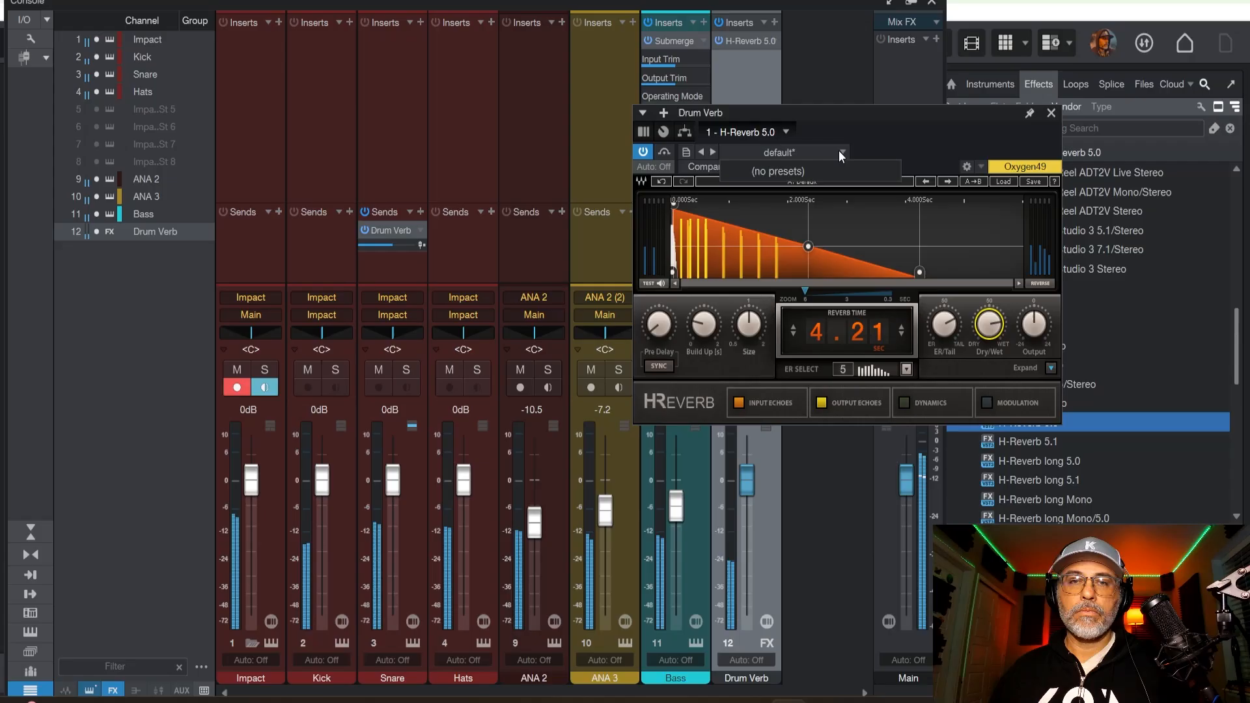
click(785, 151)
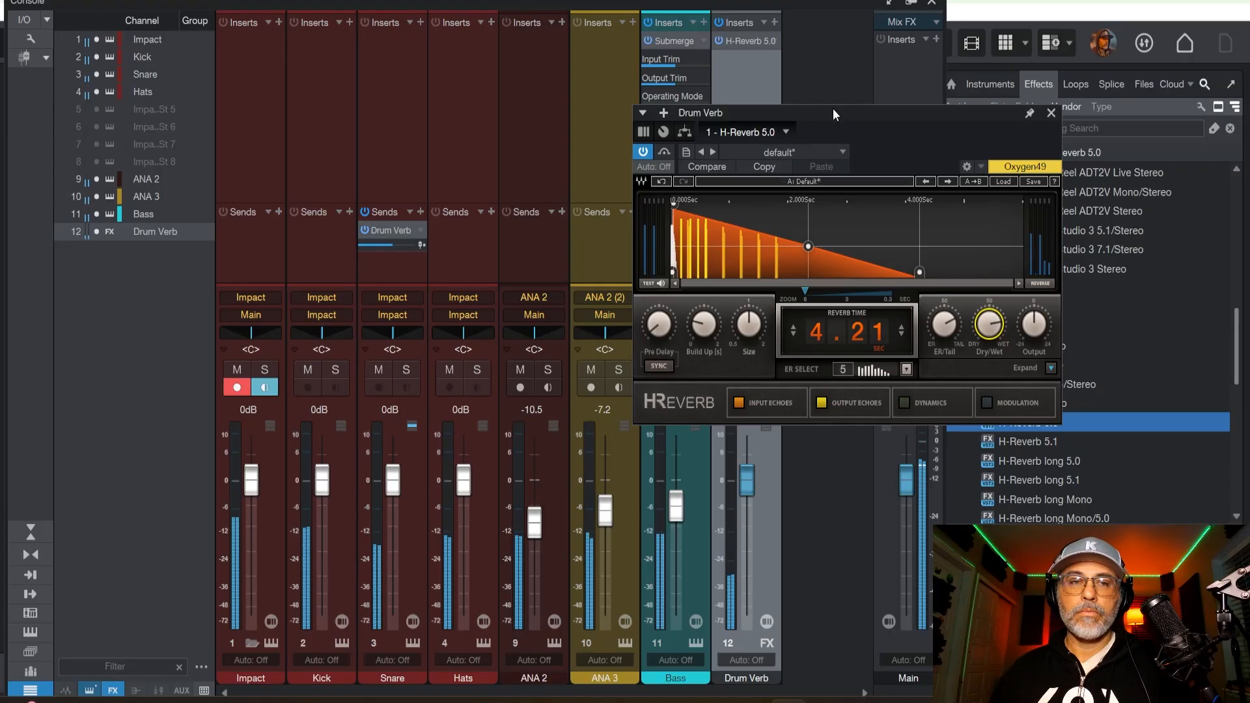
drag(834, 108, 767, 101)
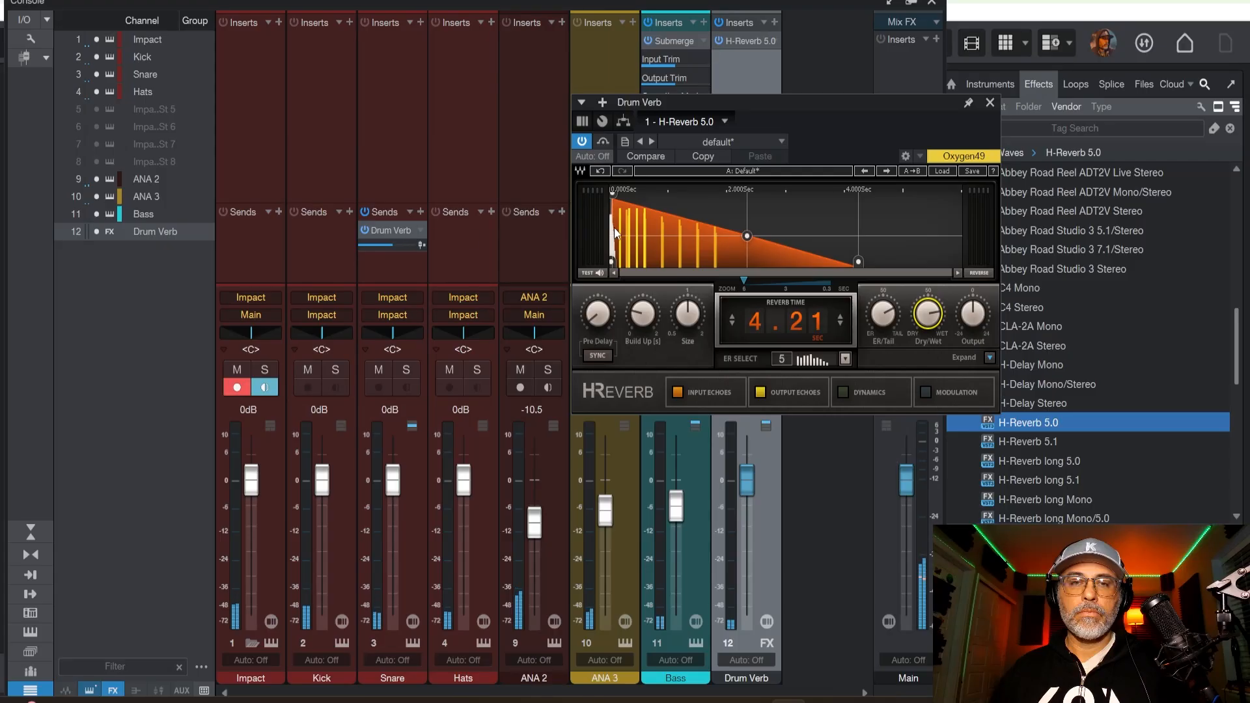
click(941, 171)
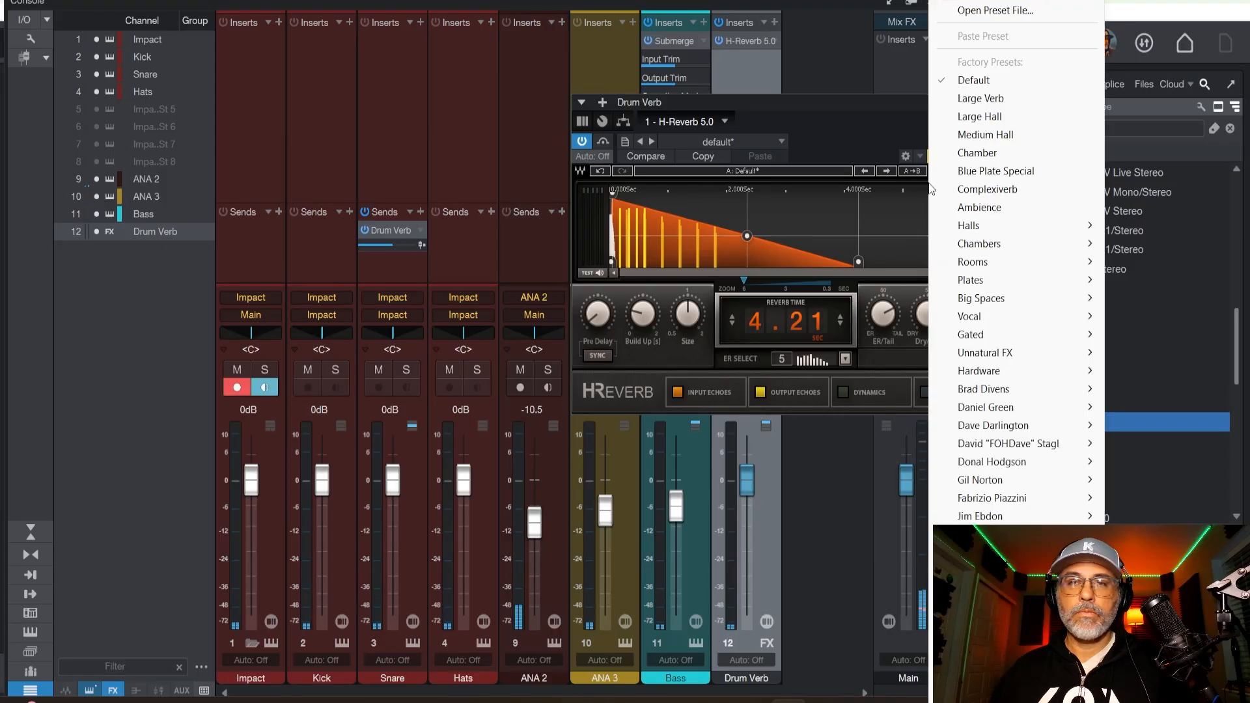
click(986, 116)
key(space)
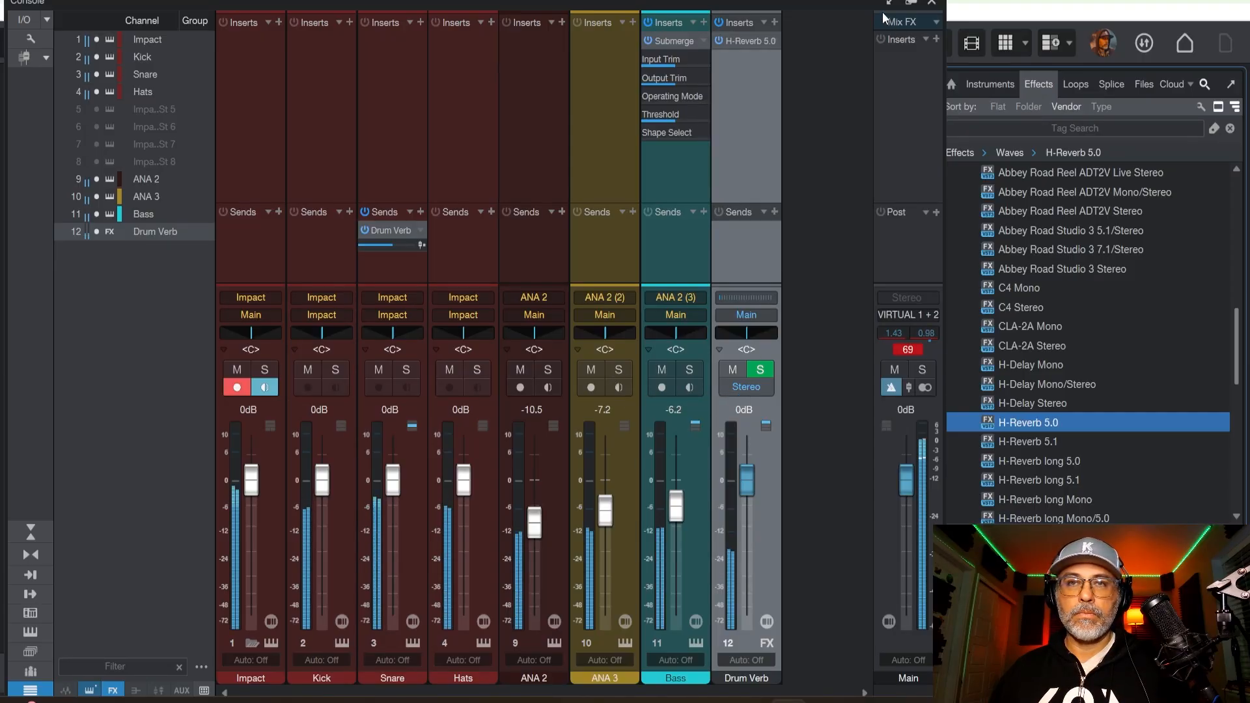
Select all parts on the Bass track and render them to a new audio track with Mixdown Selection.
drag(857, 3, 833, 600)
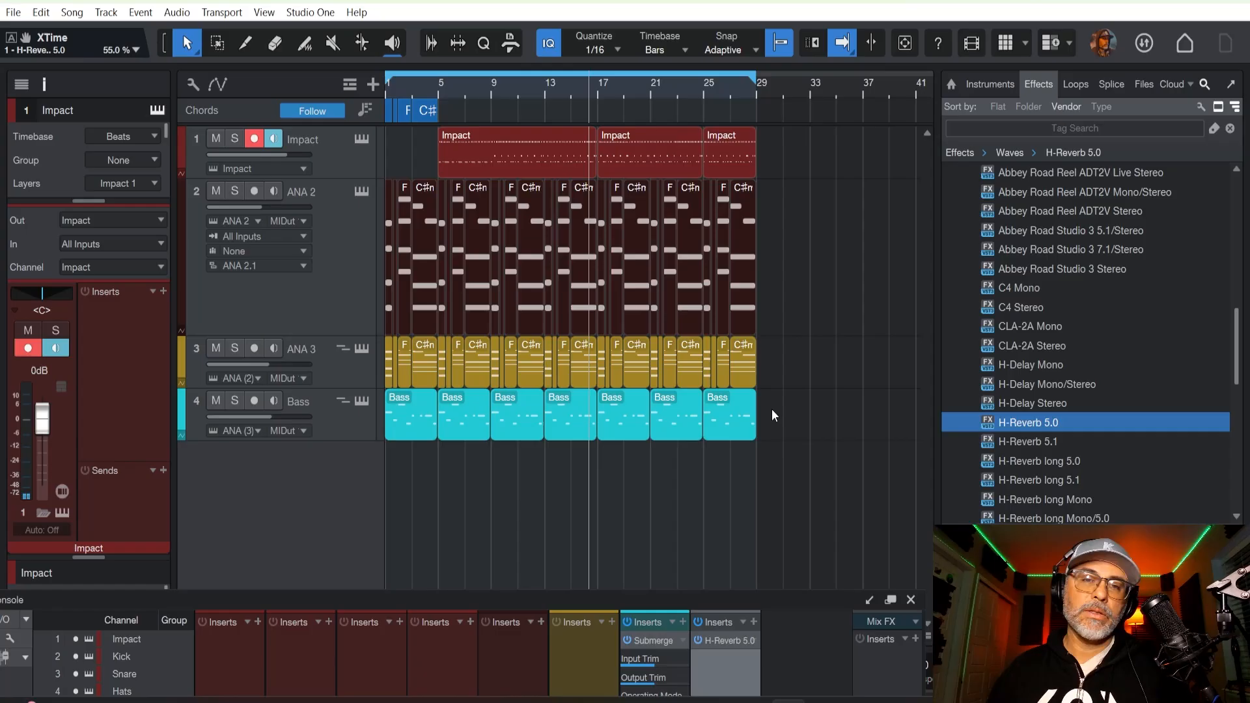
drag(771, 409, 420, 418)
right_click(420, 418)
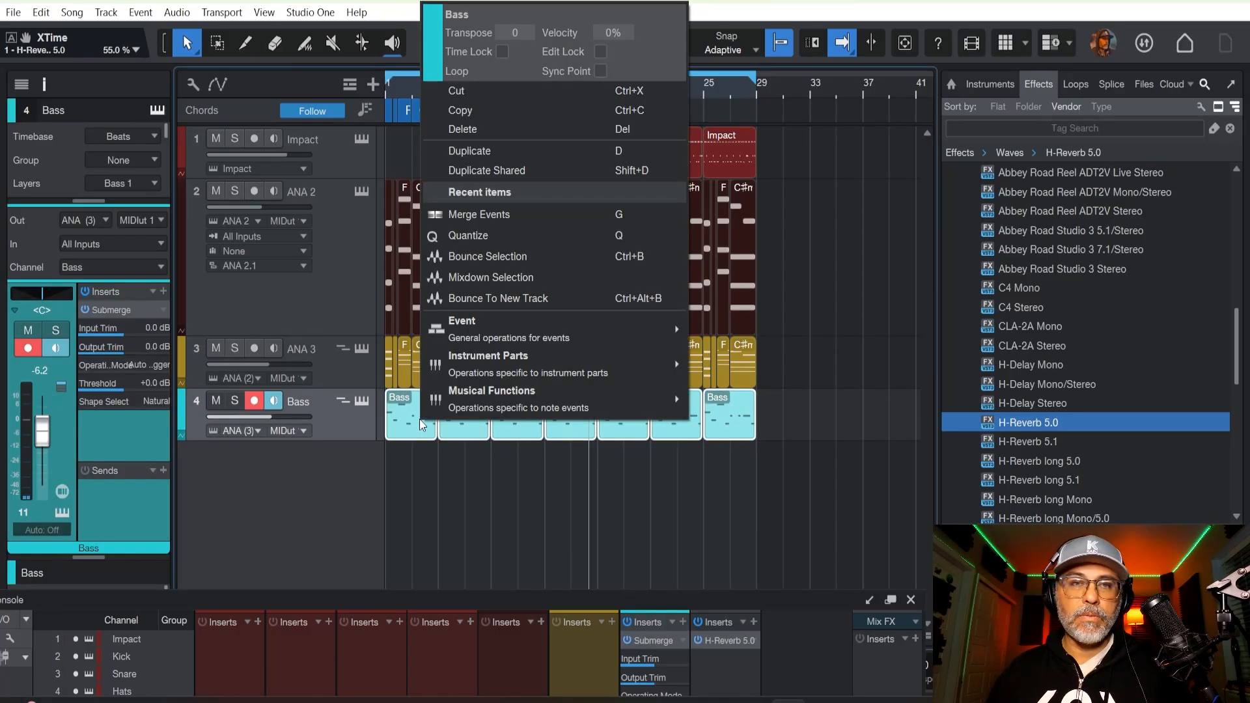
mouse_move(427, 411)
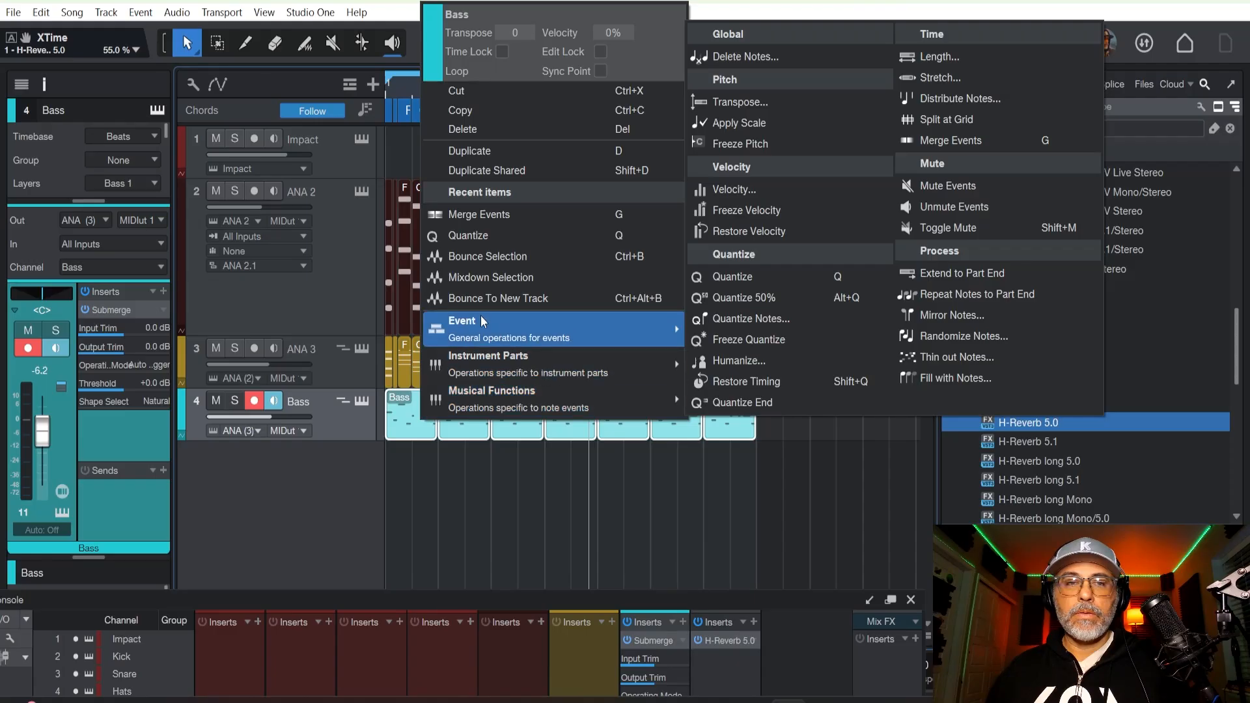
key(Escape)
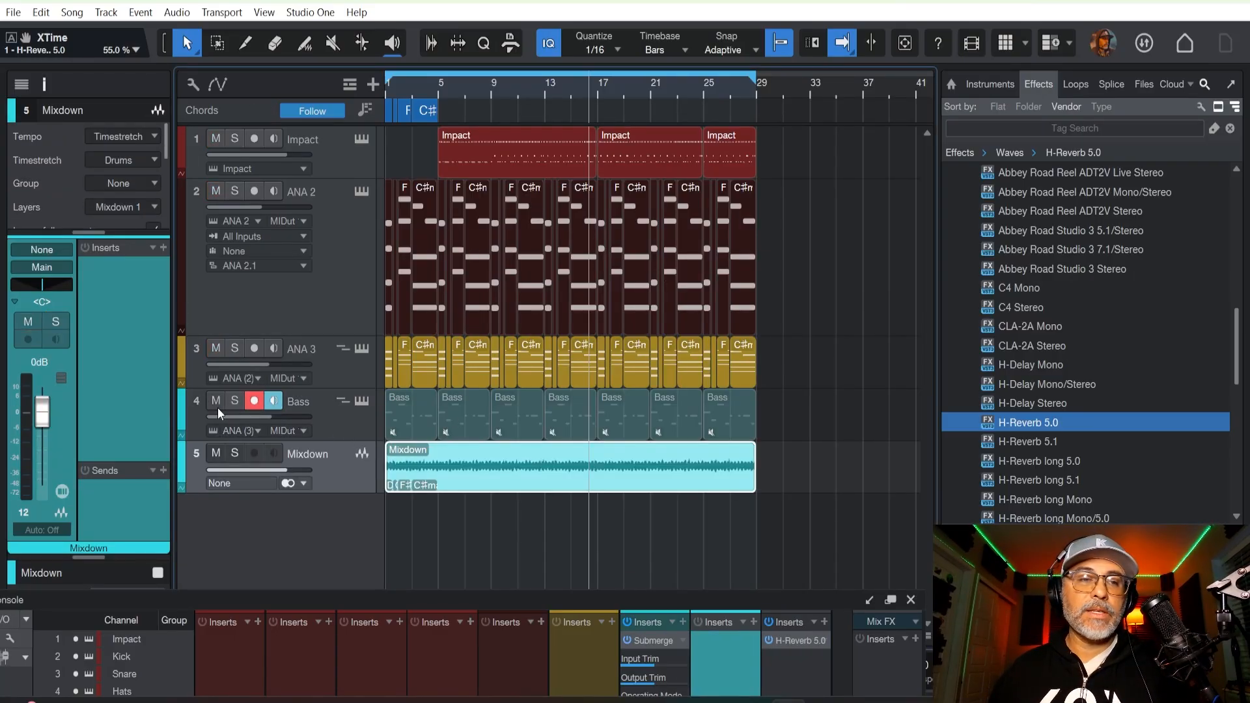
Enlarge the Mixdown track, mute the original Bass track, and check the rendered bass soloed and with the full song.
drag(324, 493, 315, 576)
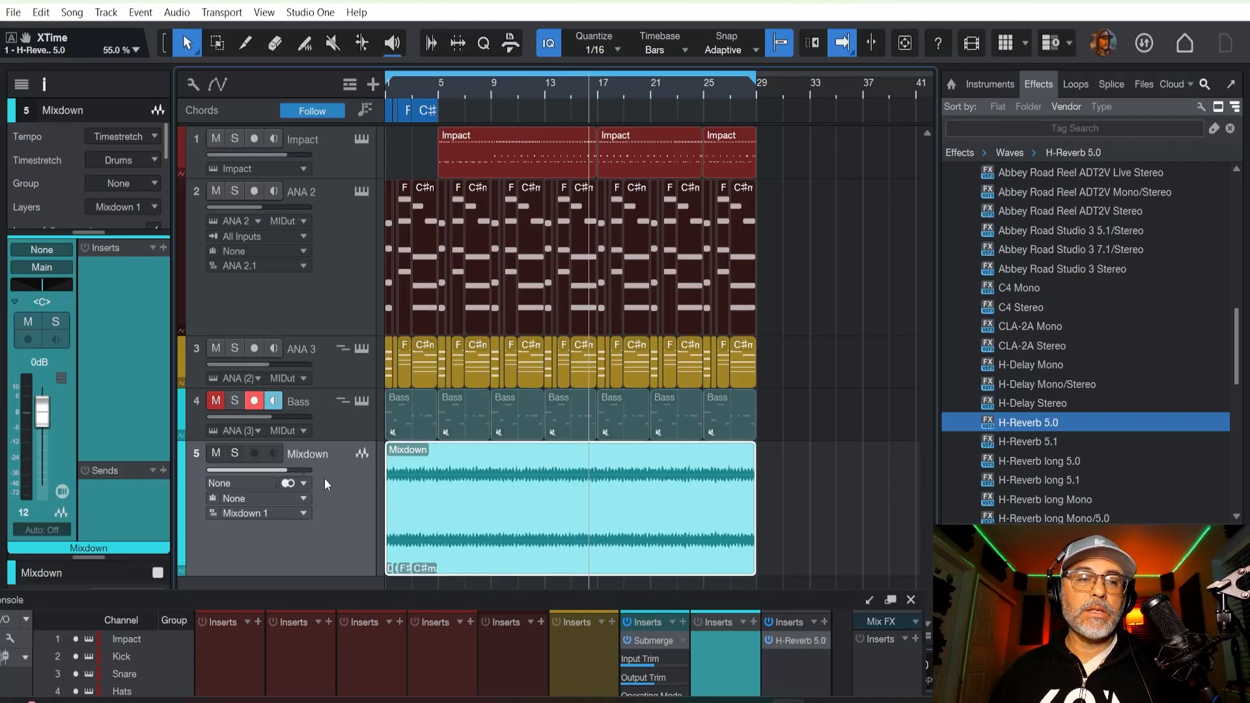
click(235, 453)
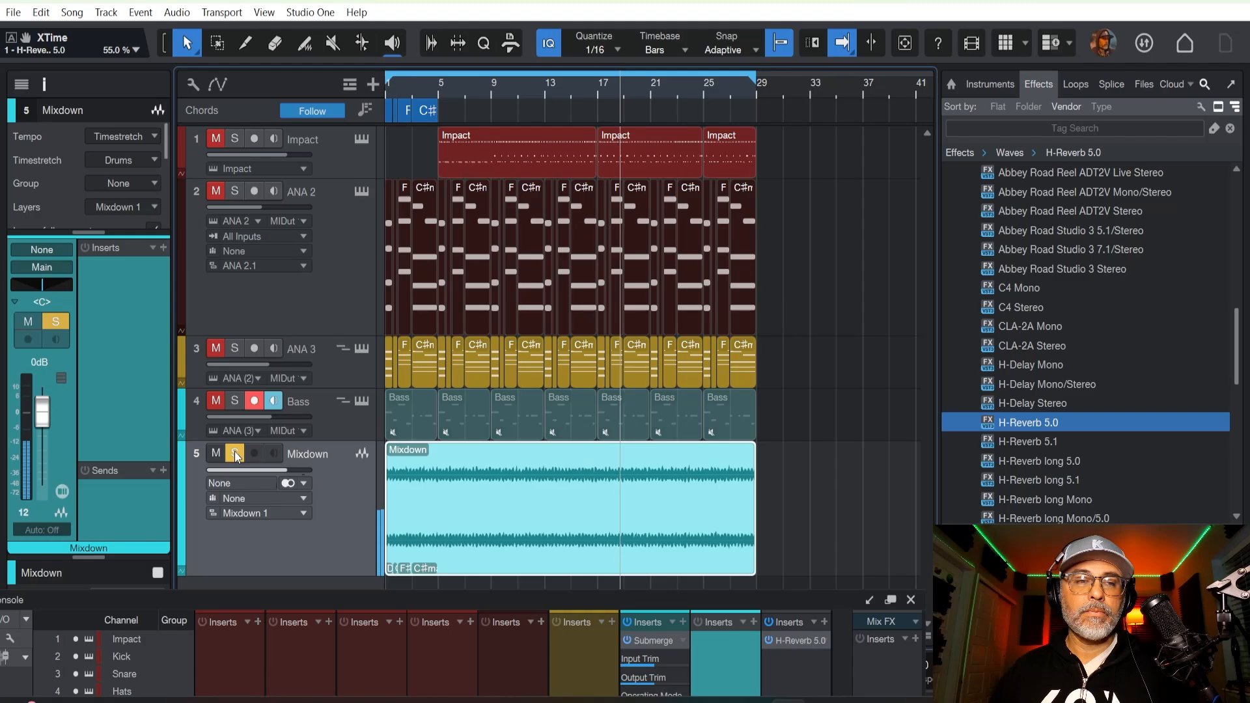
click(234, 453)
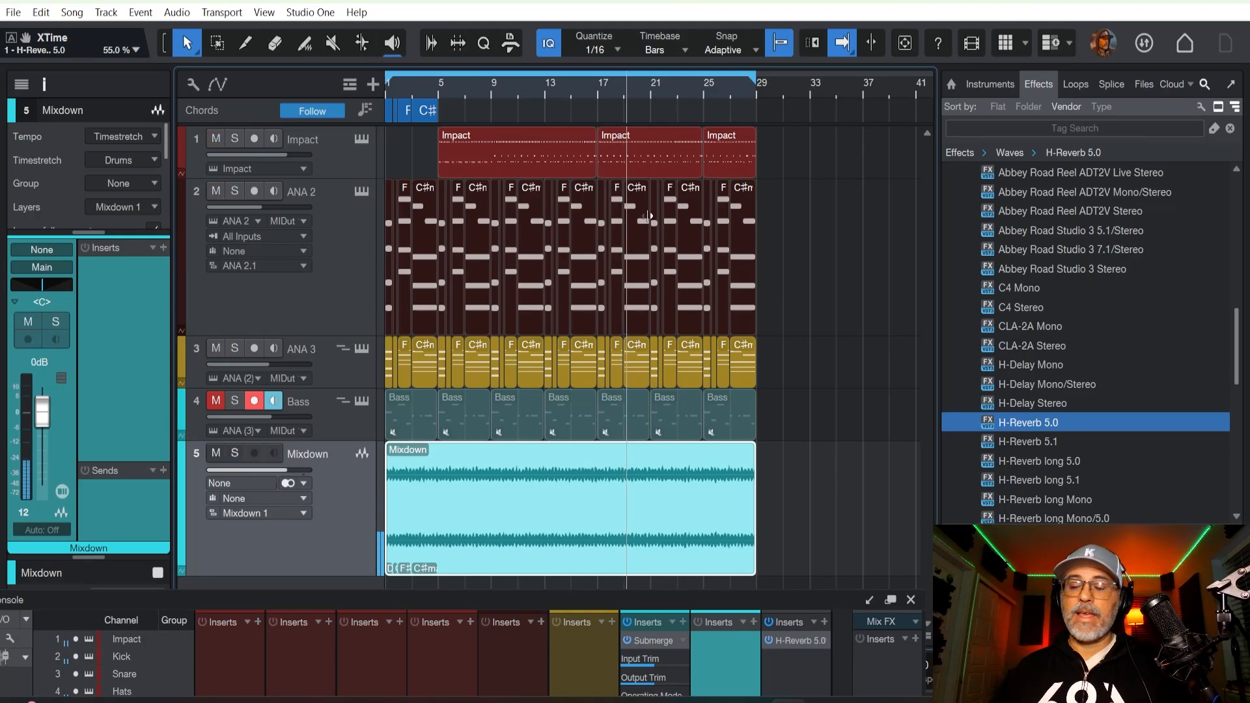
key(space)
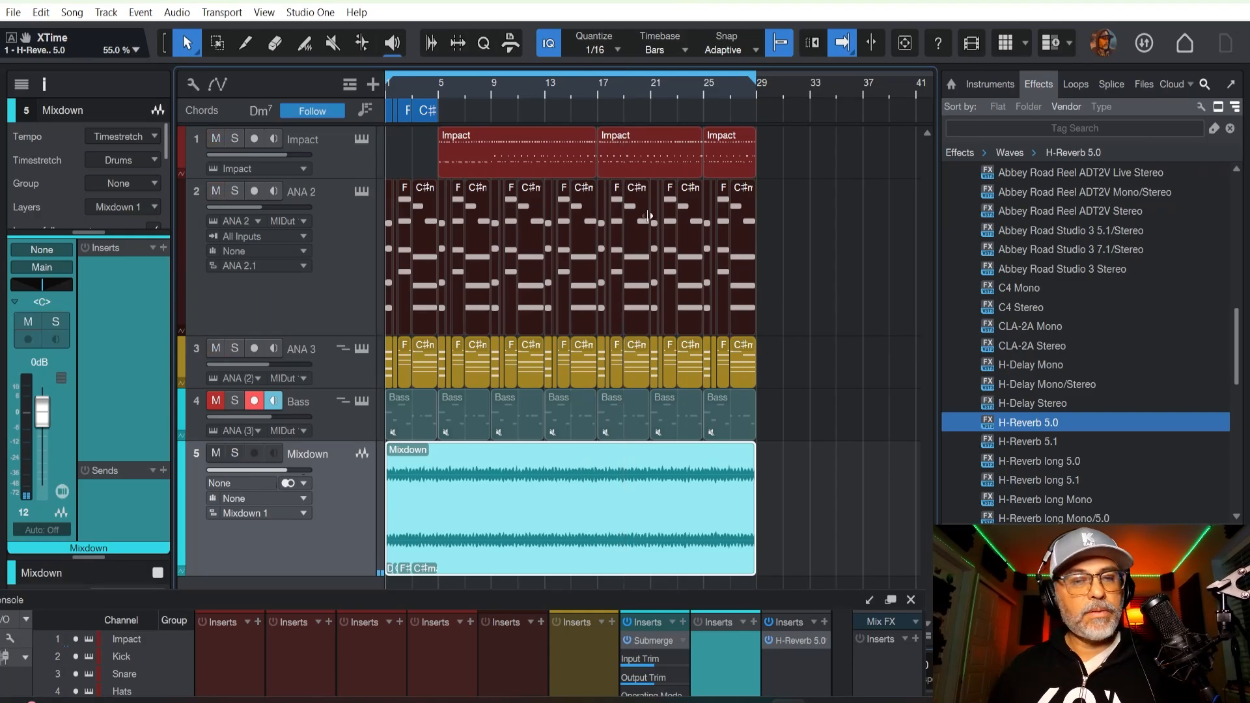
key(space)
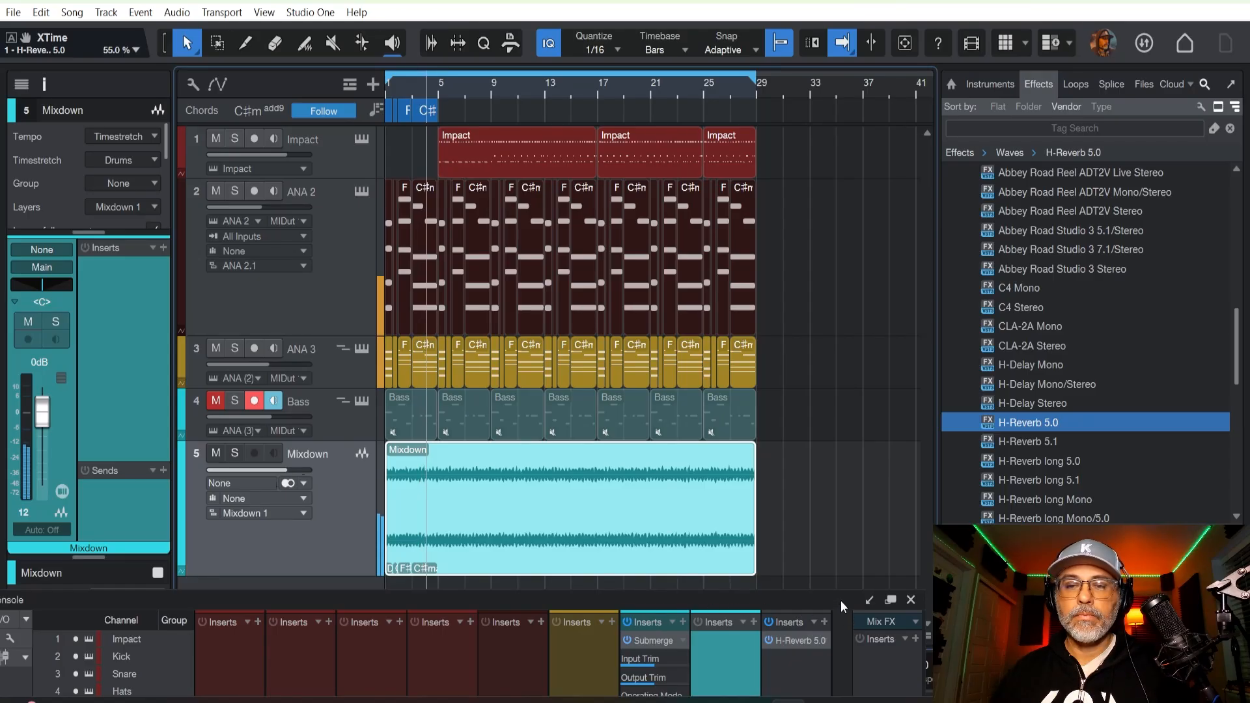
Lower the Drum Verb channel's fader to -1.0 dB in the console during playback and close the console.
drag(841, 601, 873, 2)
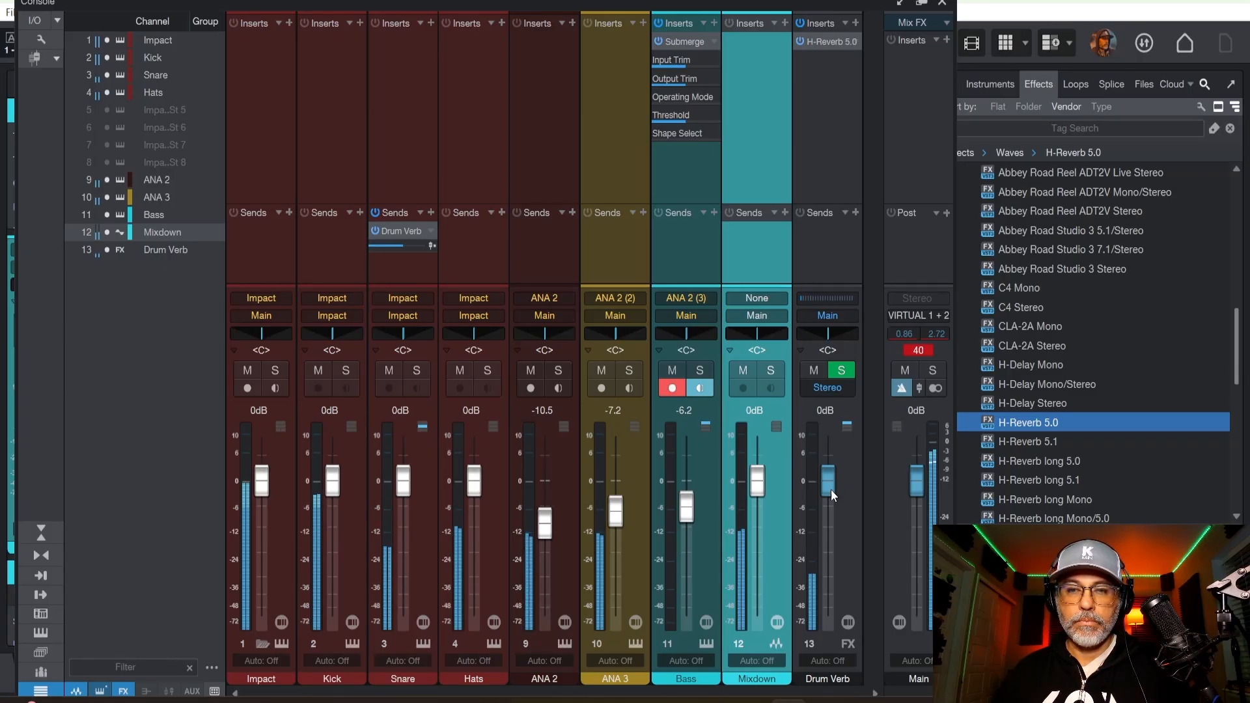
drag(831, 490, 830, 494)
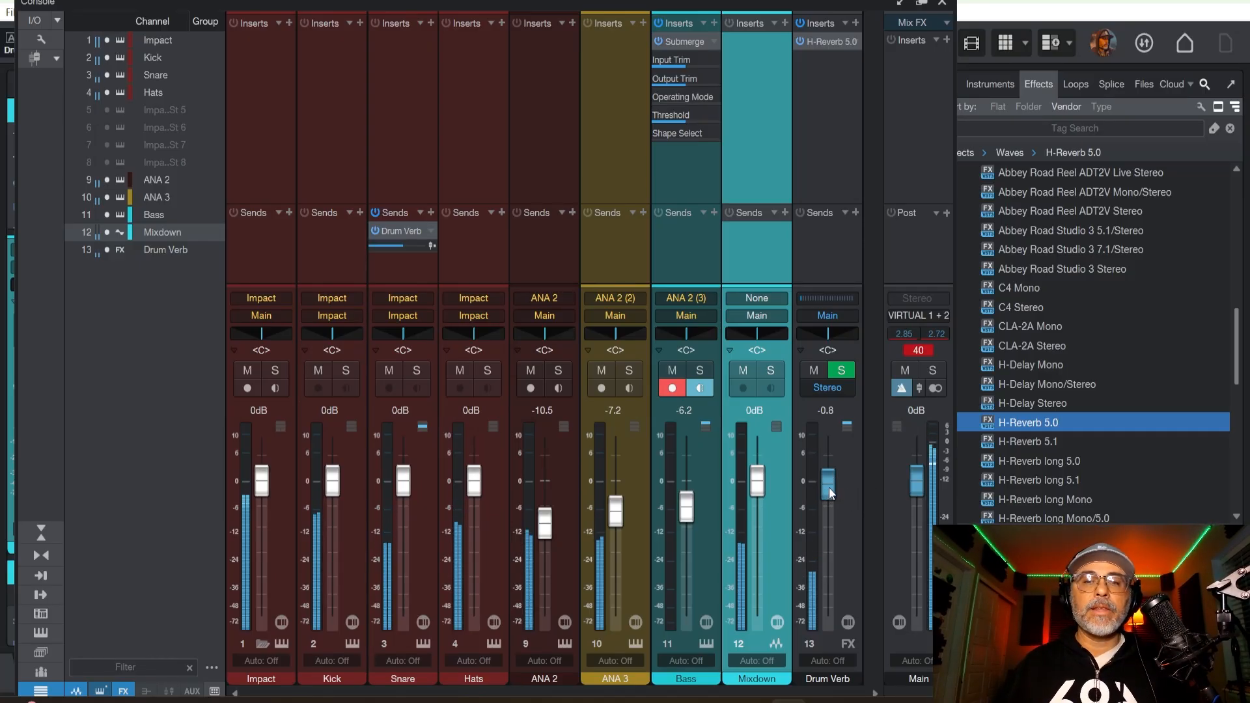
drag(830, 487, 830, 490)
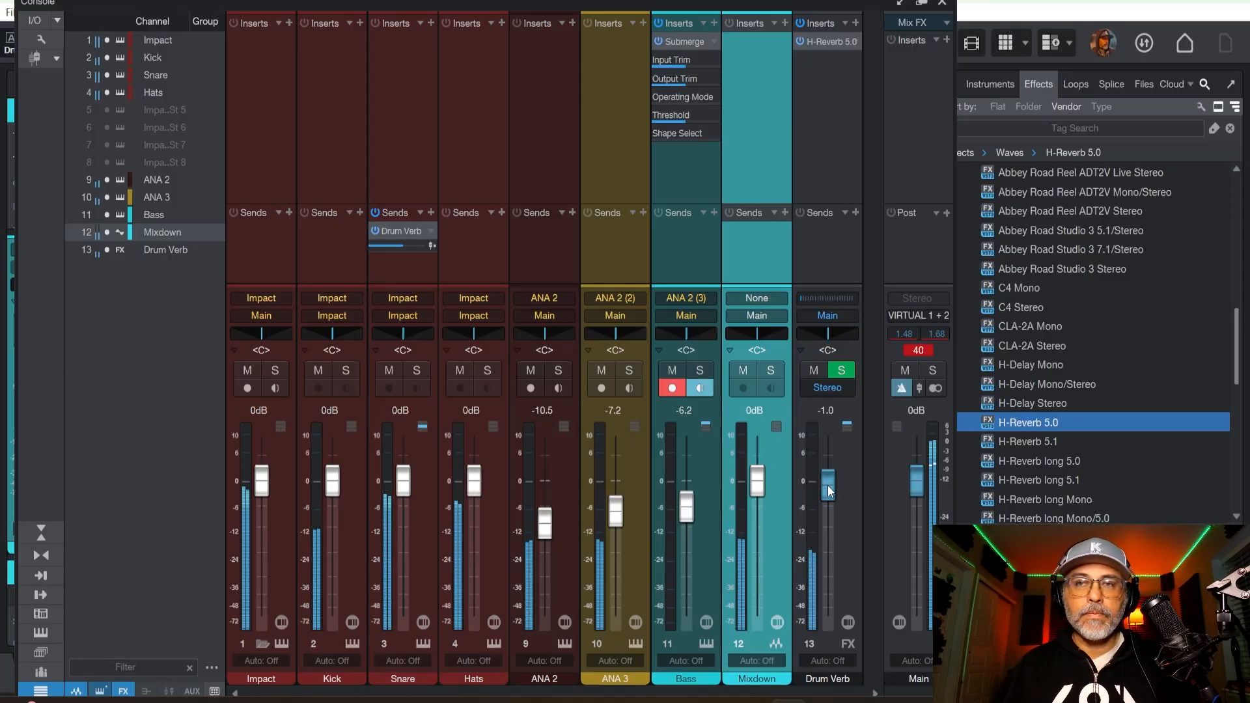
click(945, 4)
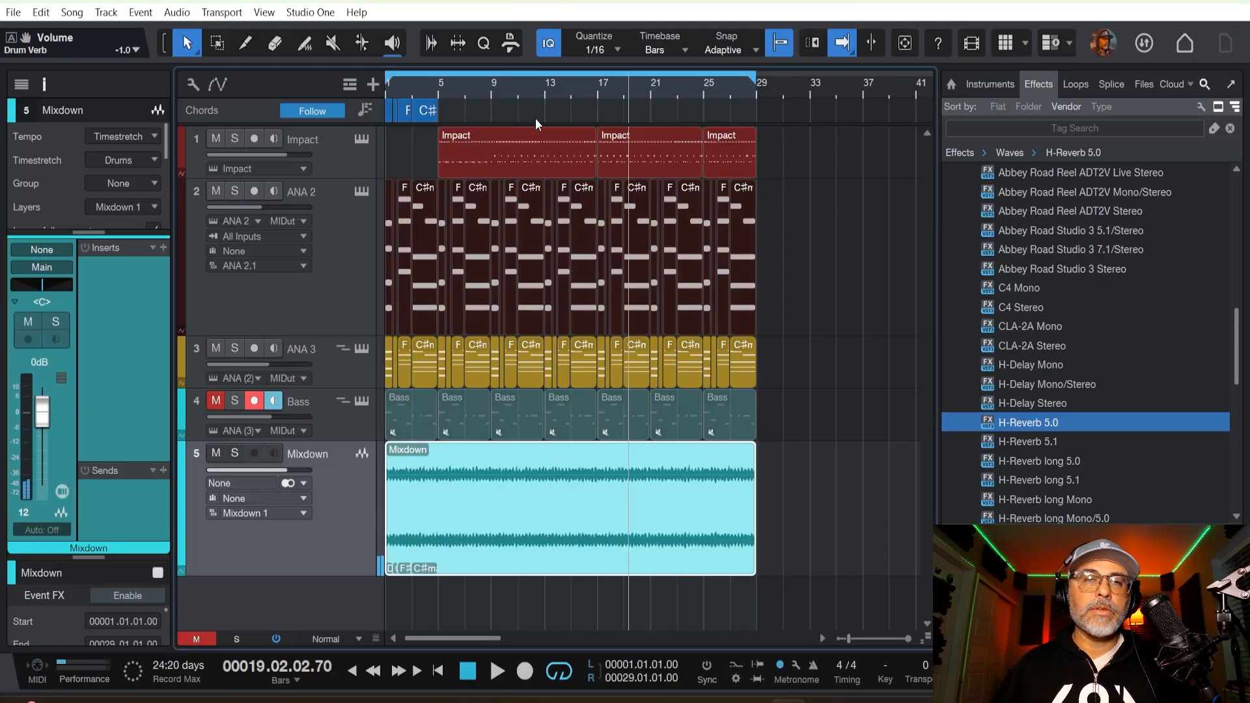
Record a pass on the Impact track while playing from bar 5, and replay the song from the start.
click(435, 87)
key(space)
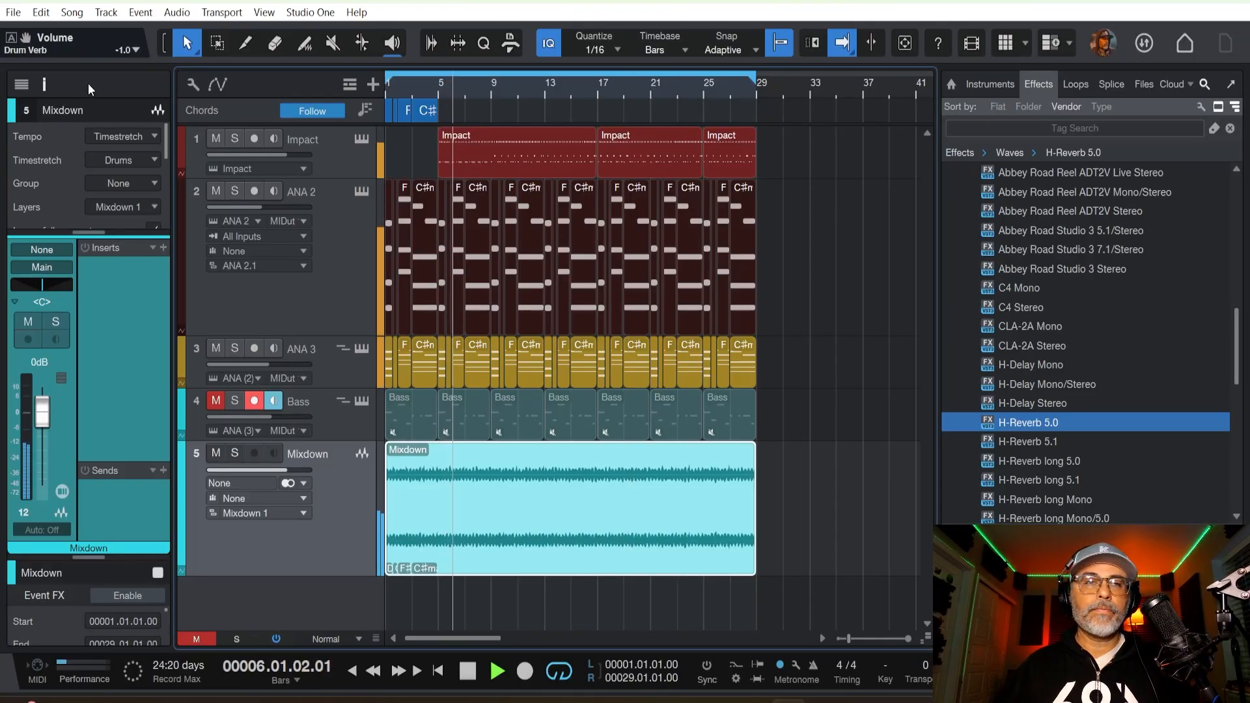
click(319, 154)
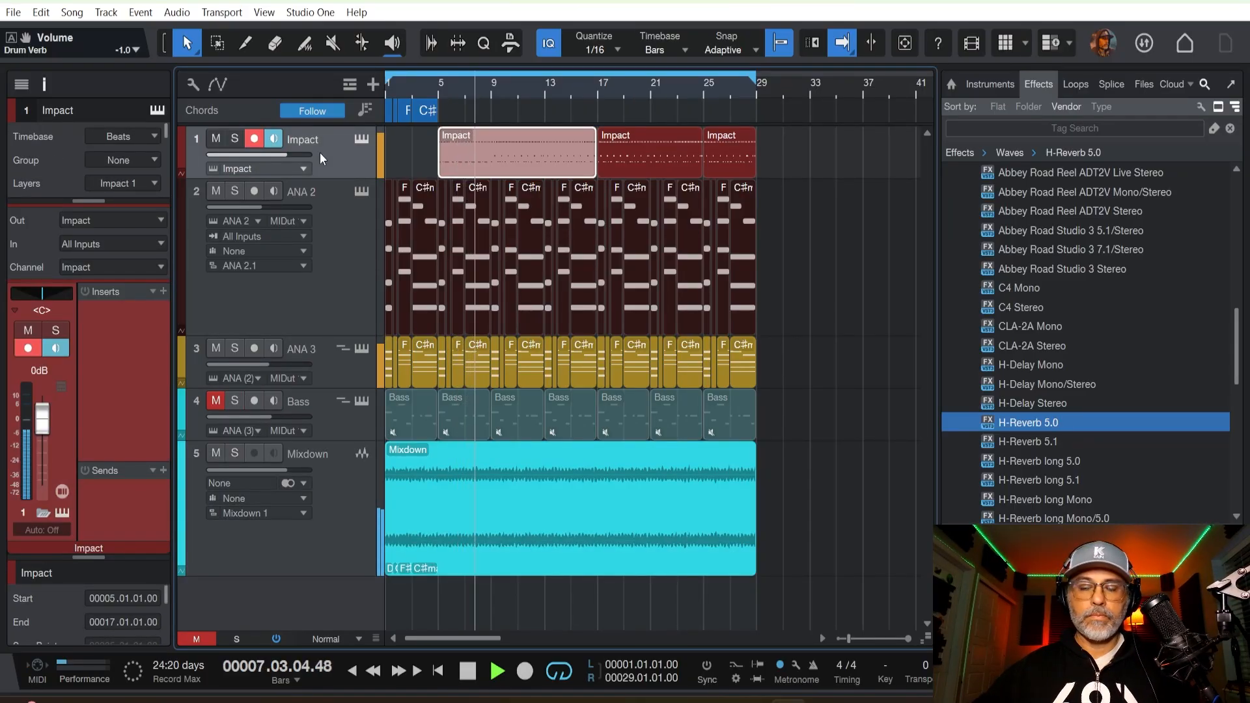
key(KP_Multiply)
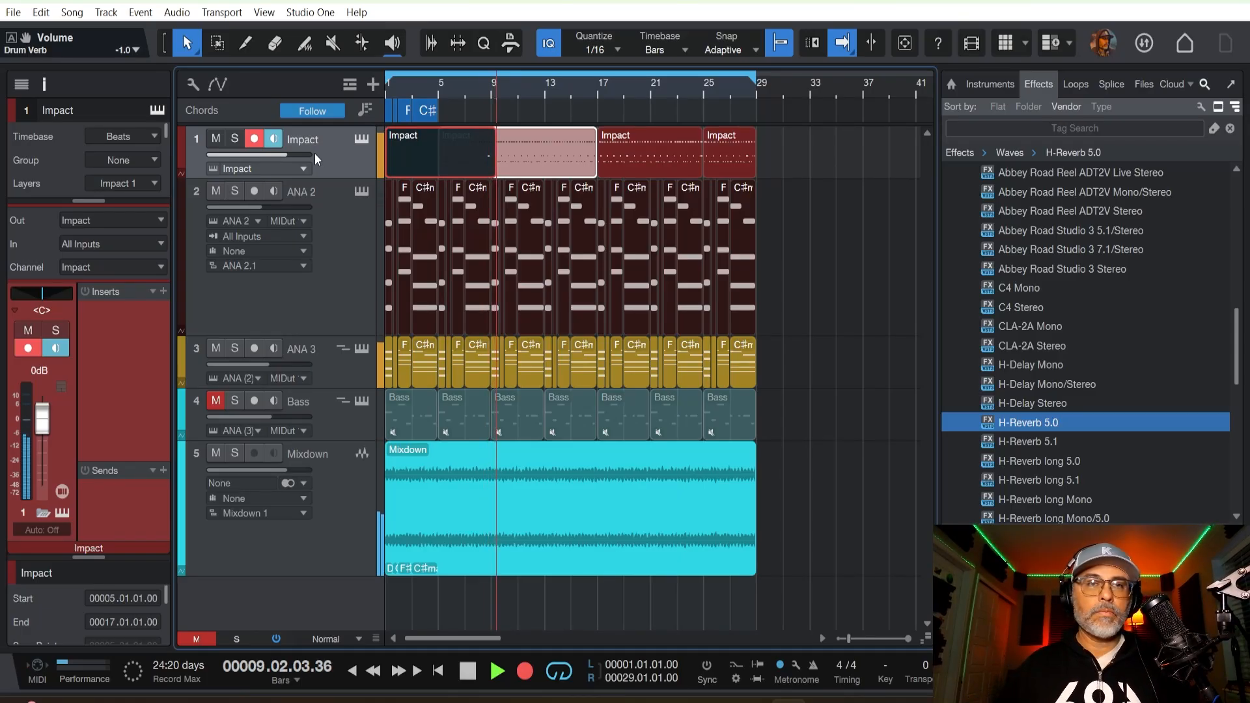
key(space)
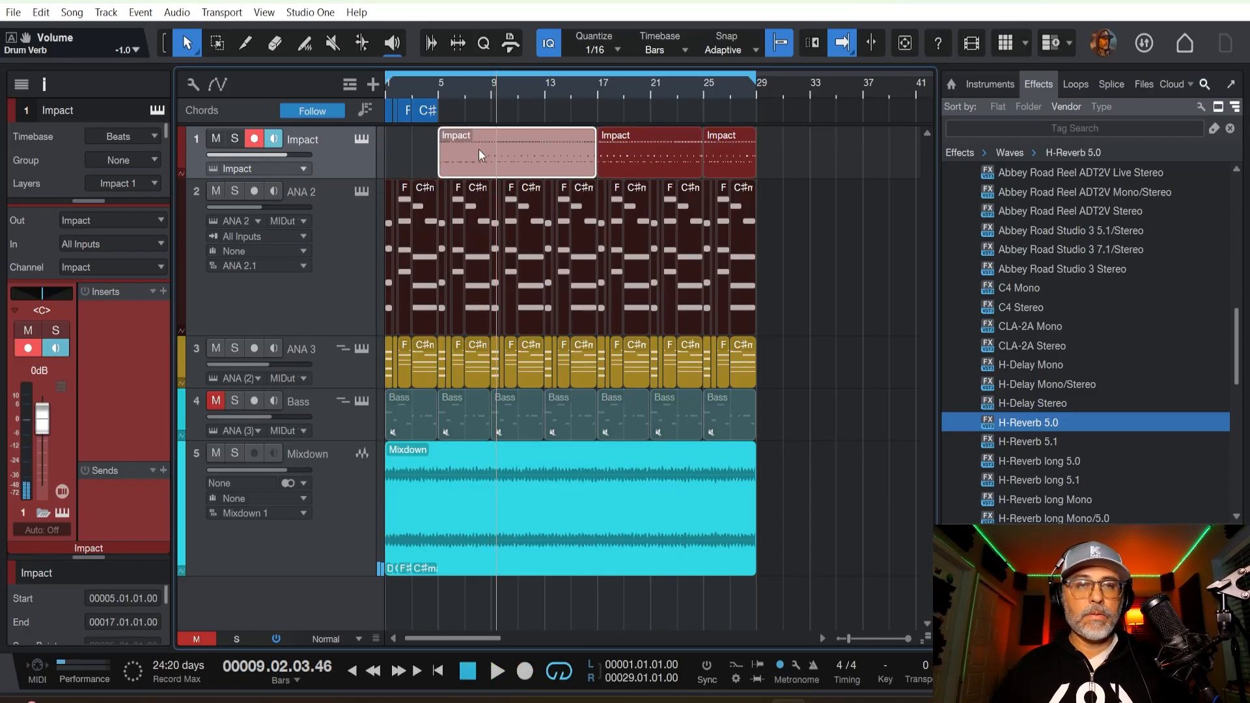
key(Home)
key(space)
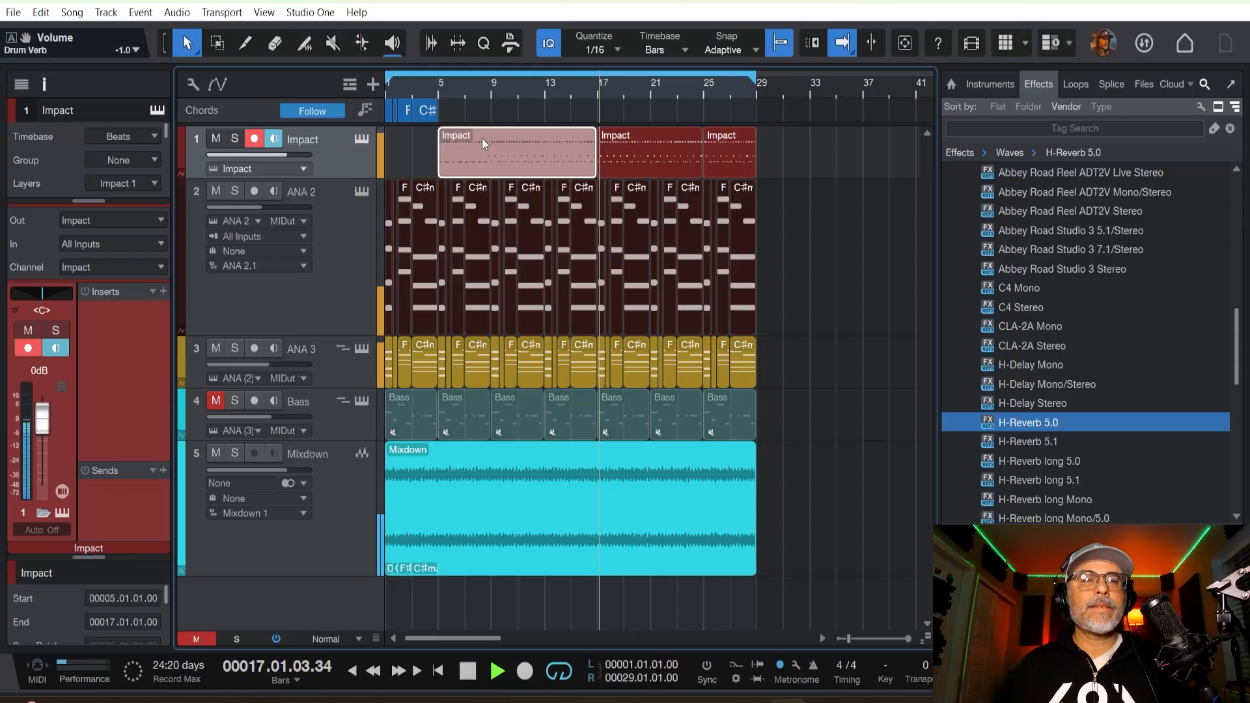
Pan ANA 3 to R51 and ANA 2 to L48, and raise their faders to -4.0 dB and -8.8 dB.
key(F3)
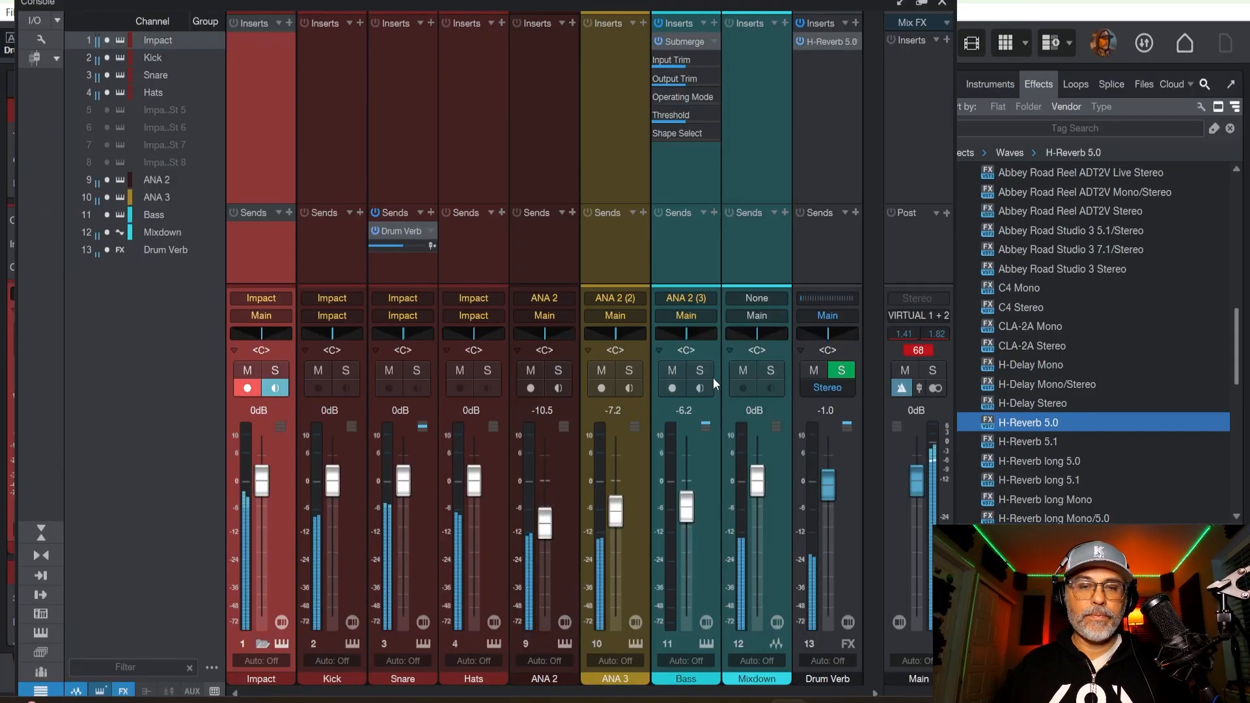
mouse_move(607, 333)
mouse_down()
mouse_move(526, 332)
mouse_move(627, 338)
mouse_up()
drag(545, 338, 530, 334)
drag(616, 511, 619, 498)
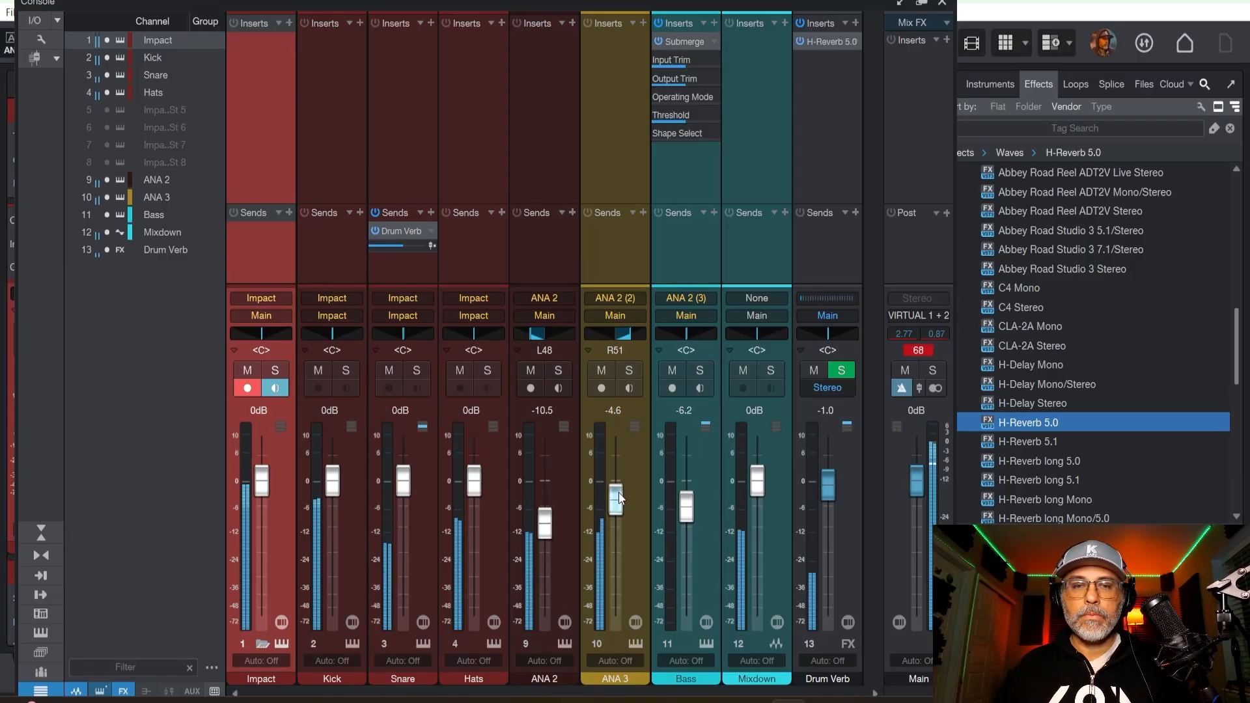
drag(545, 524, 545, 517)
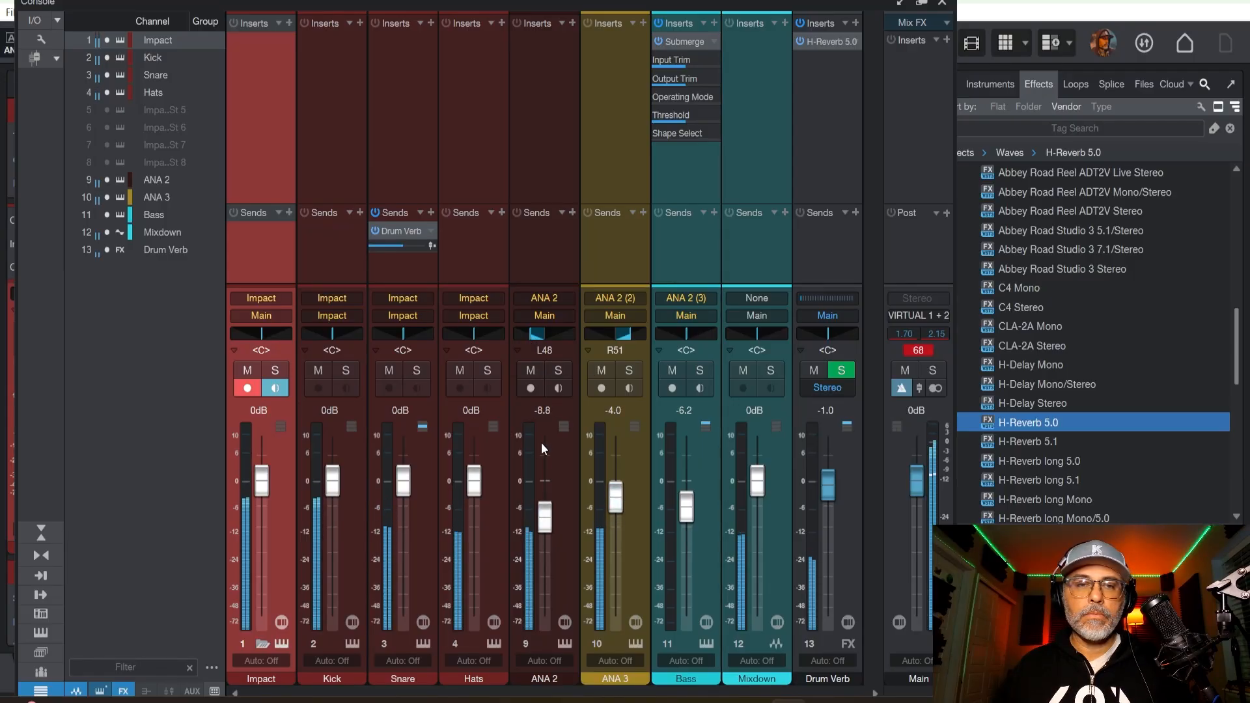
Narrow the panning to L18 on ANA 2 and R18 on ANA 3, close the console and listen to the song.
click(532, 342)
drag(535, 338, 538, 339)
drag(624, 341, 620, 343)
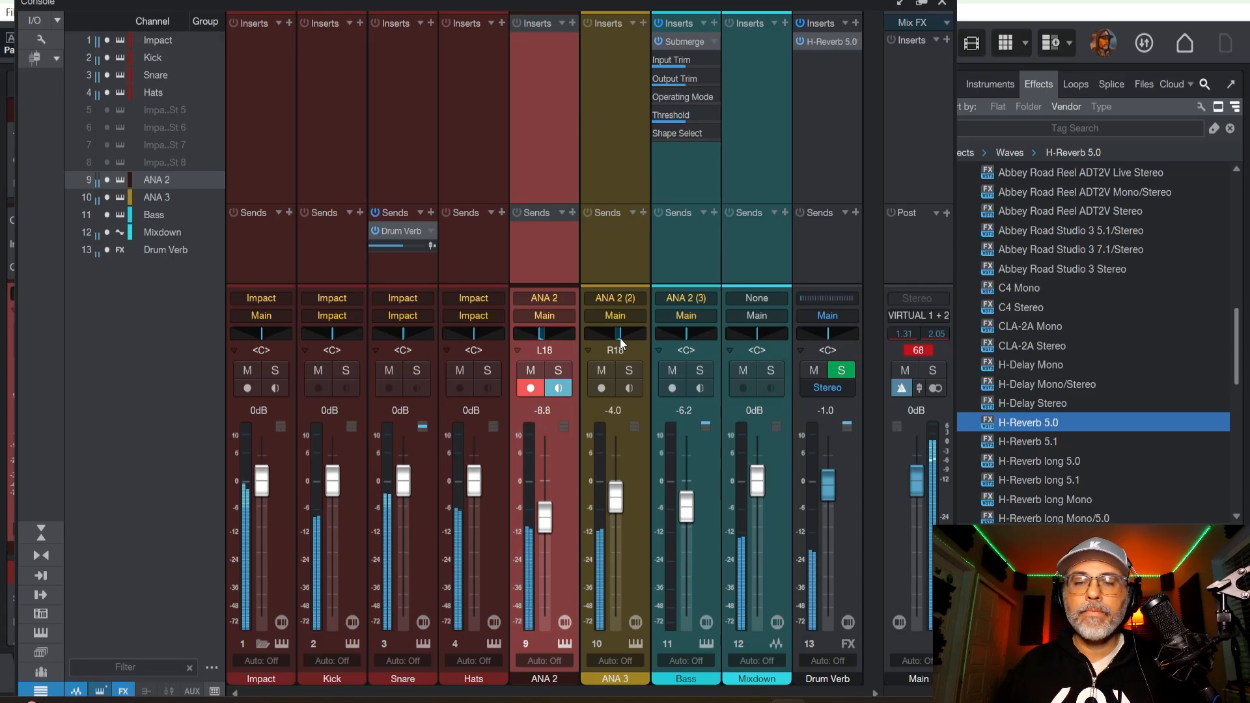
click(945, 4)
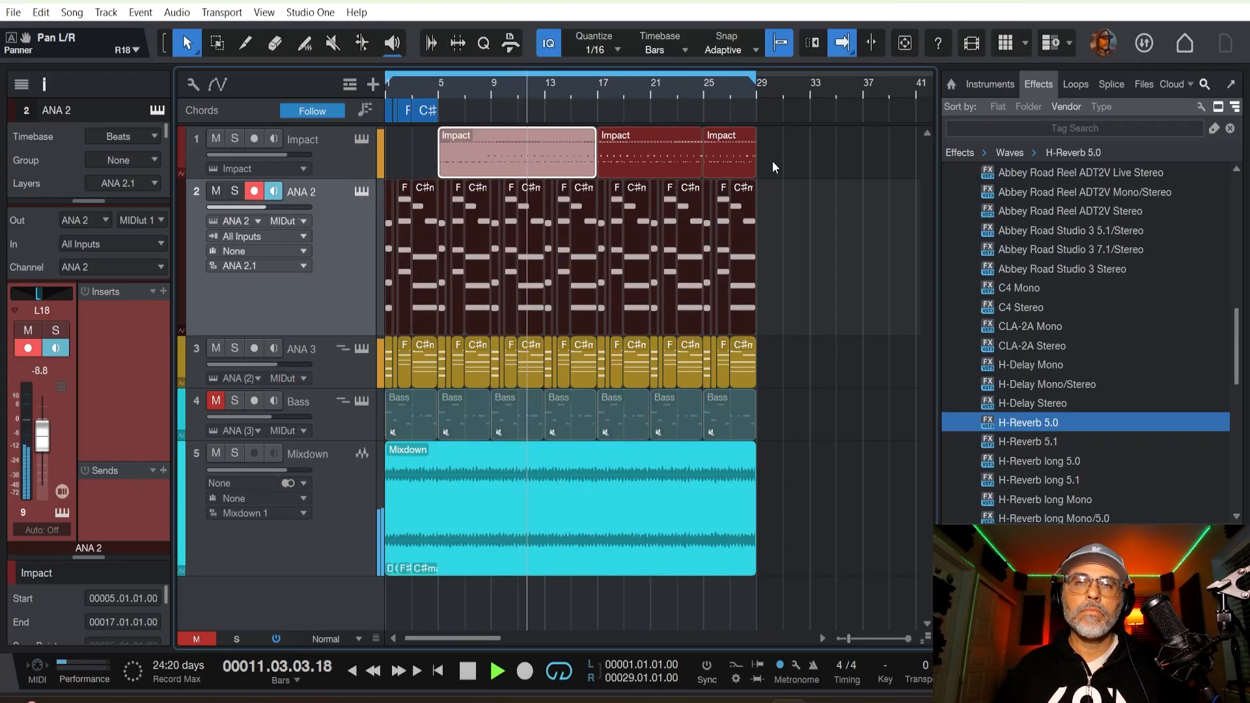
key(space)
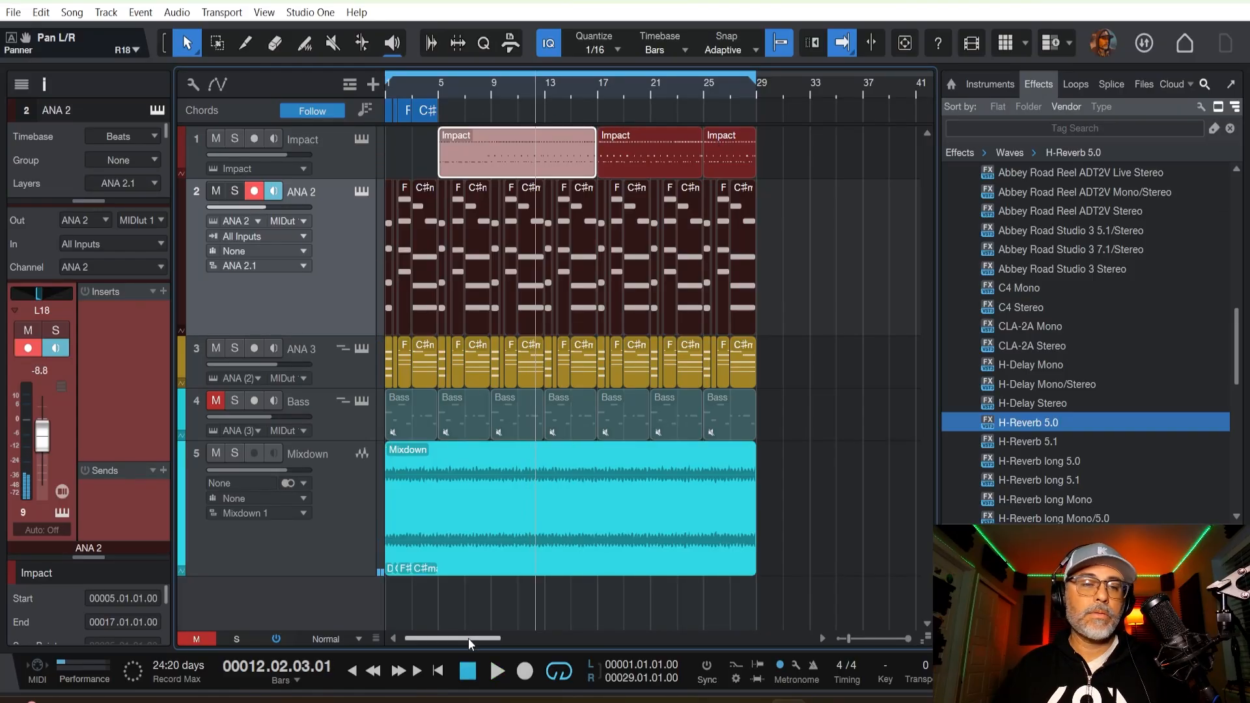
Copy the chord track's four chords, Dm7, Cmaj7, F♯m7 and C♯m add9, to bar 29 after the existing arrangement.
drag(448, 113, 388, 116)
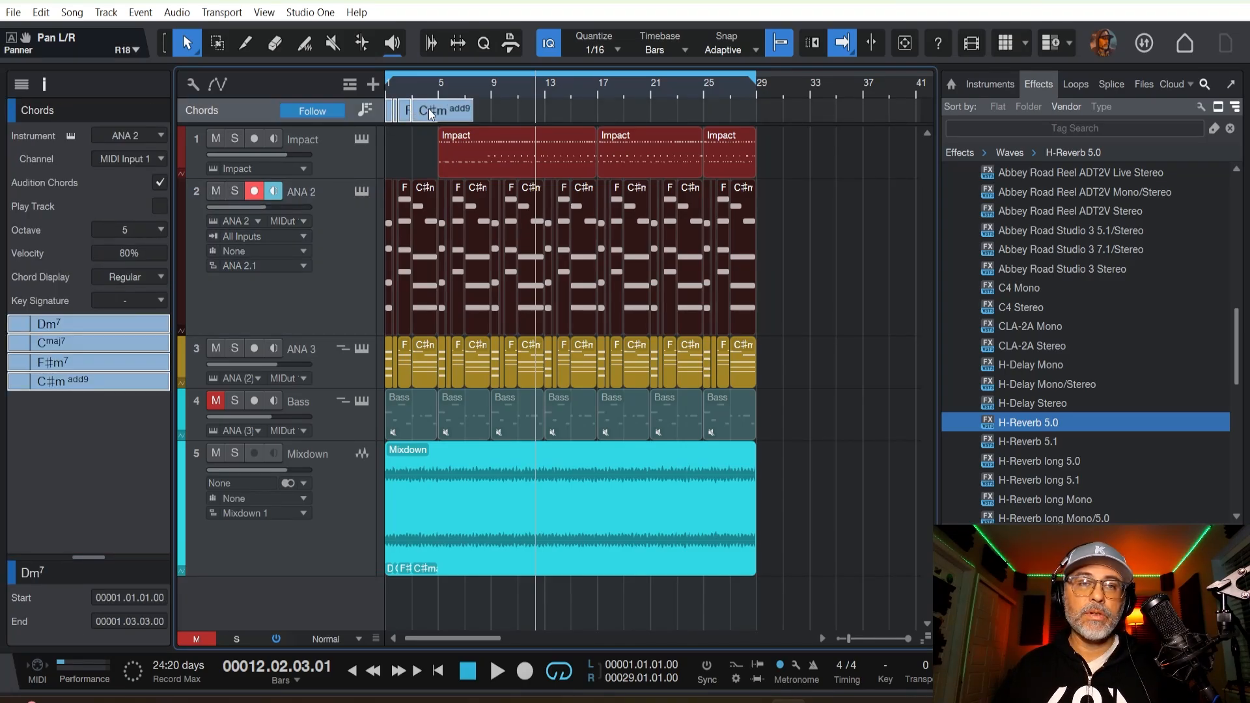
drag(429, 114, 796, 115)
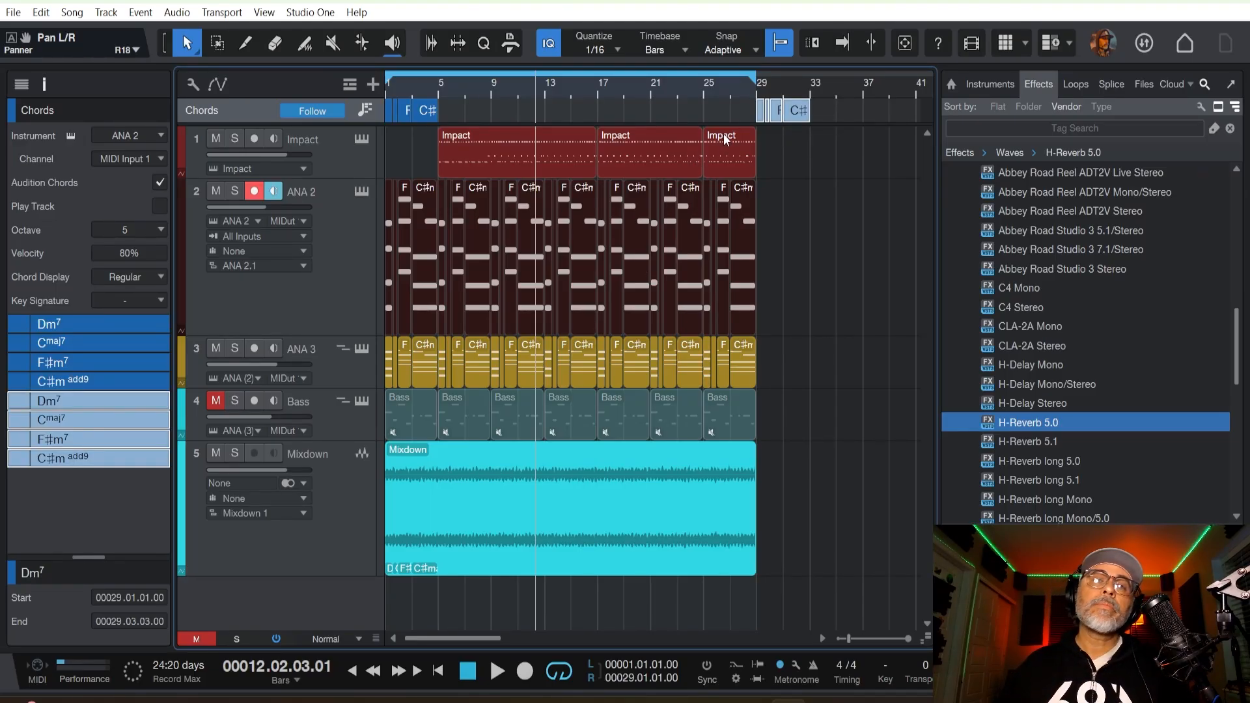
click(752, 84)
scroll(752, 85, up, 5)
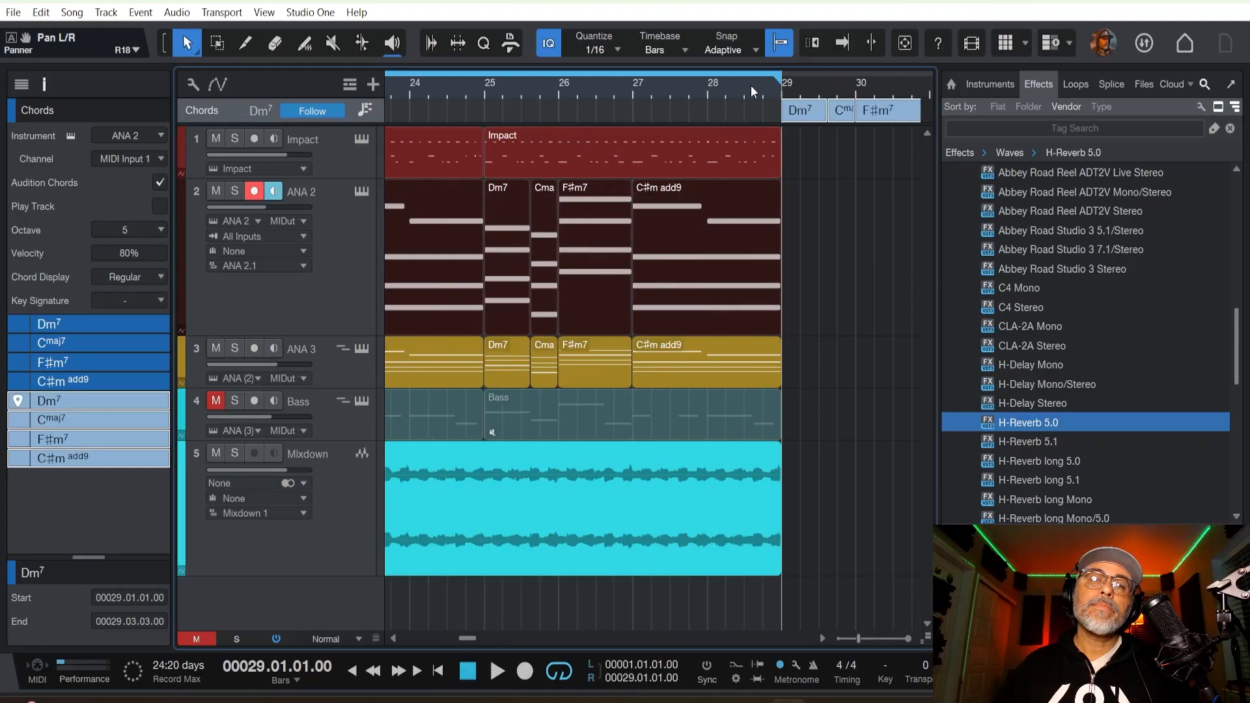
drag(474, 639, 482, 635)
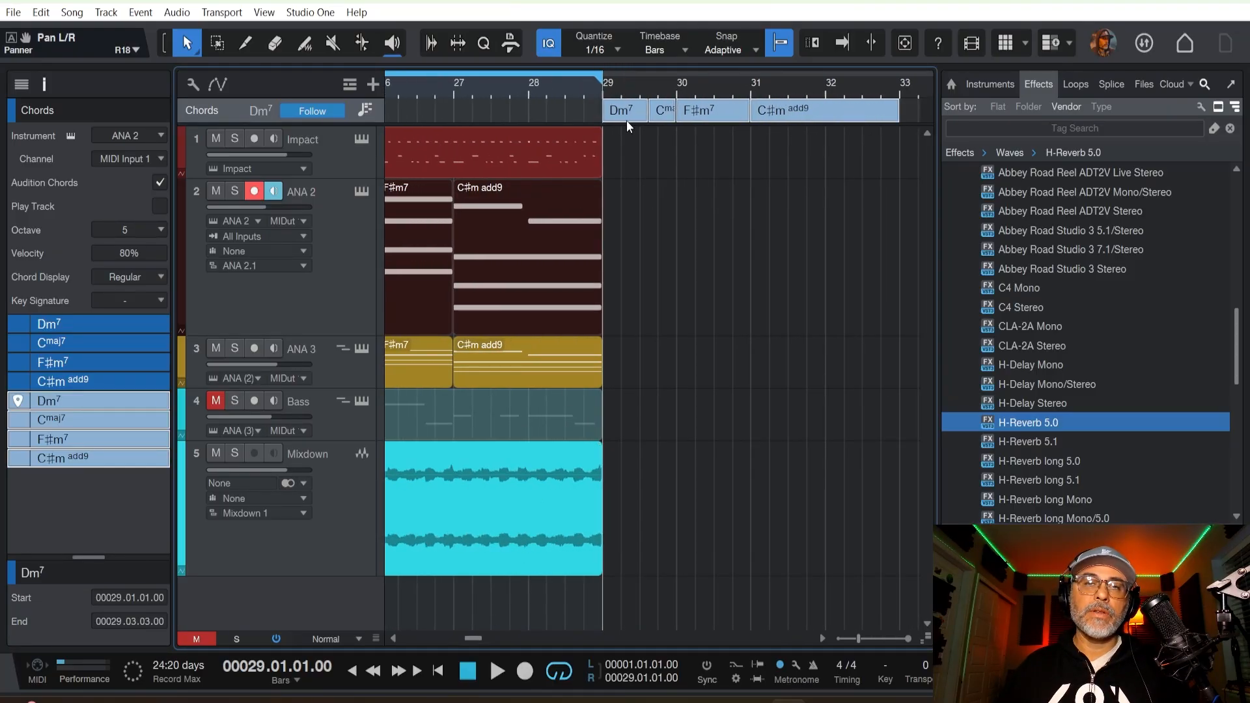
Rearrange the copied chords by moving Dm7 to bar 33, F♯m7 to bar 29 and Cmaj7 to bar 30.
click(580, 113)
drag(632, 110, 914, 119)
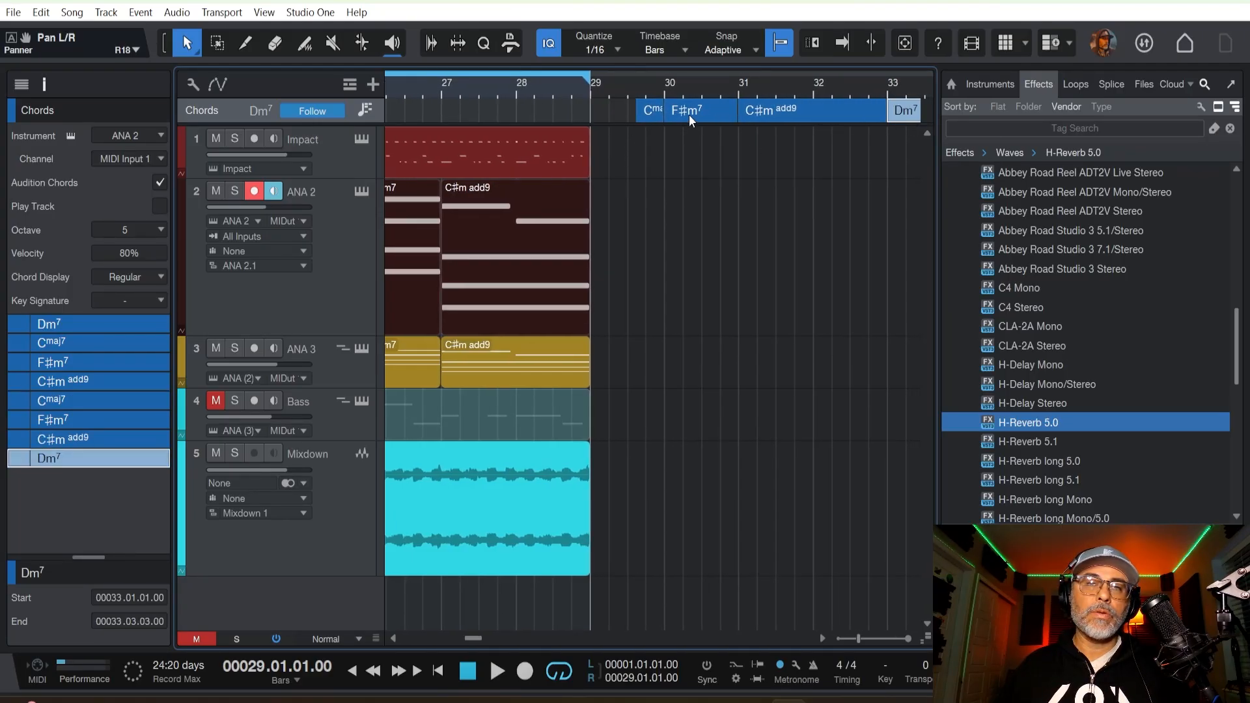
mouse_move(654, 111)
mouse_down()
mouse_move(551, 111)
mouse_move(670, 103)
mouse_up()
click(780, 114)
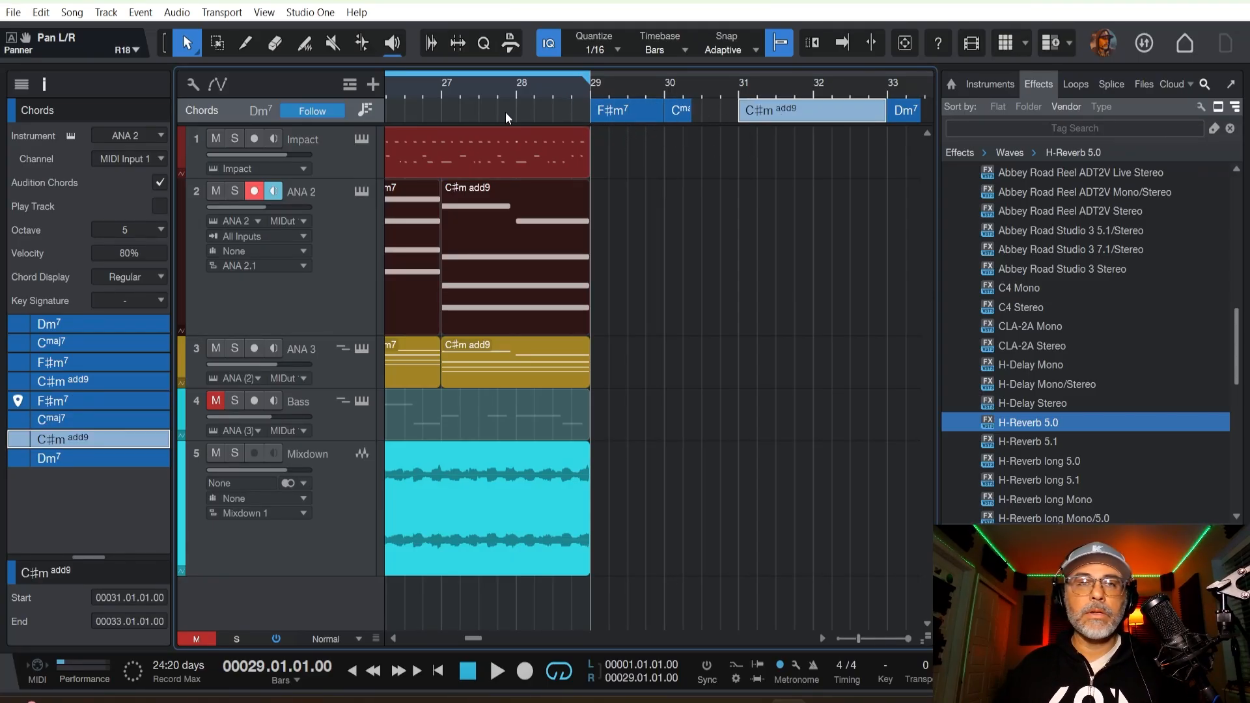
Play the last bars before bar 29 and audition the F♯m7 chord at bar 29.
click(482, 87)
key(space)
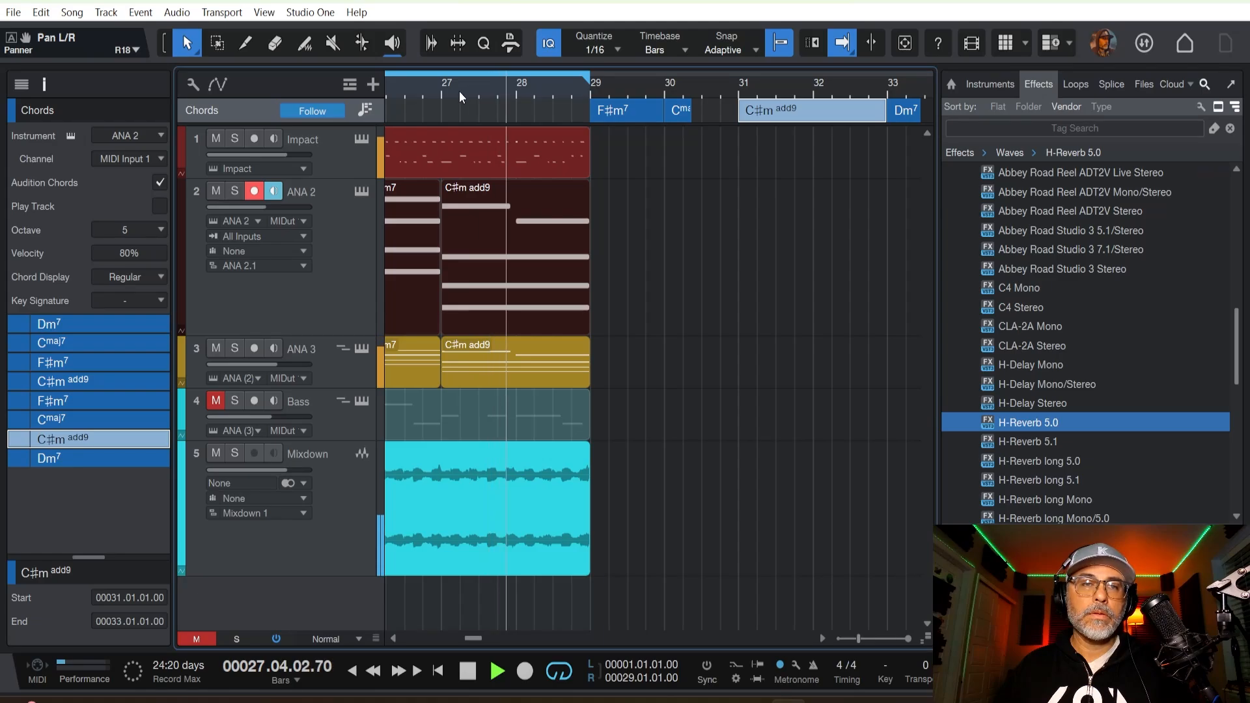
click(617, 112)
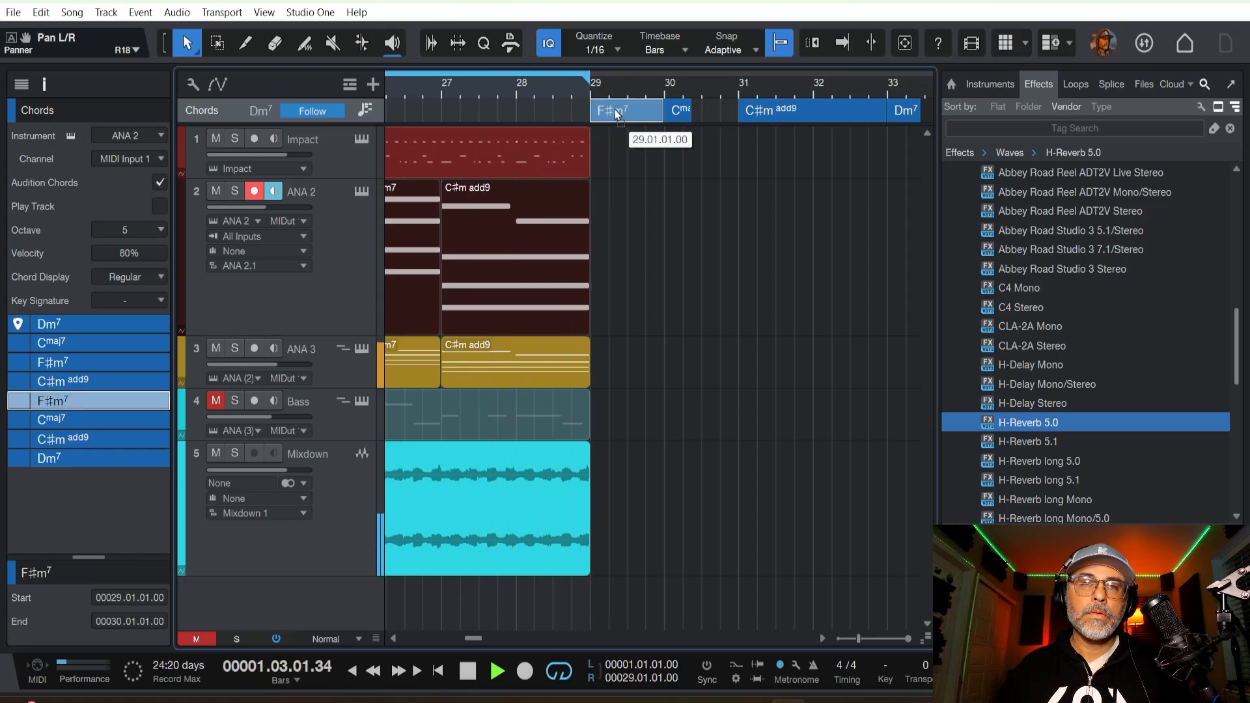
key(space)
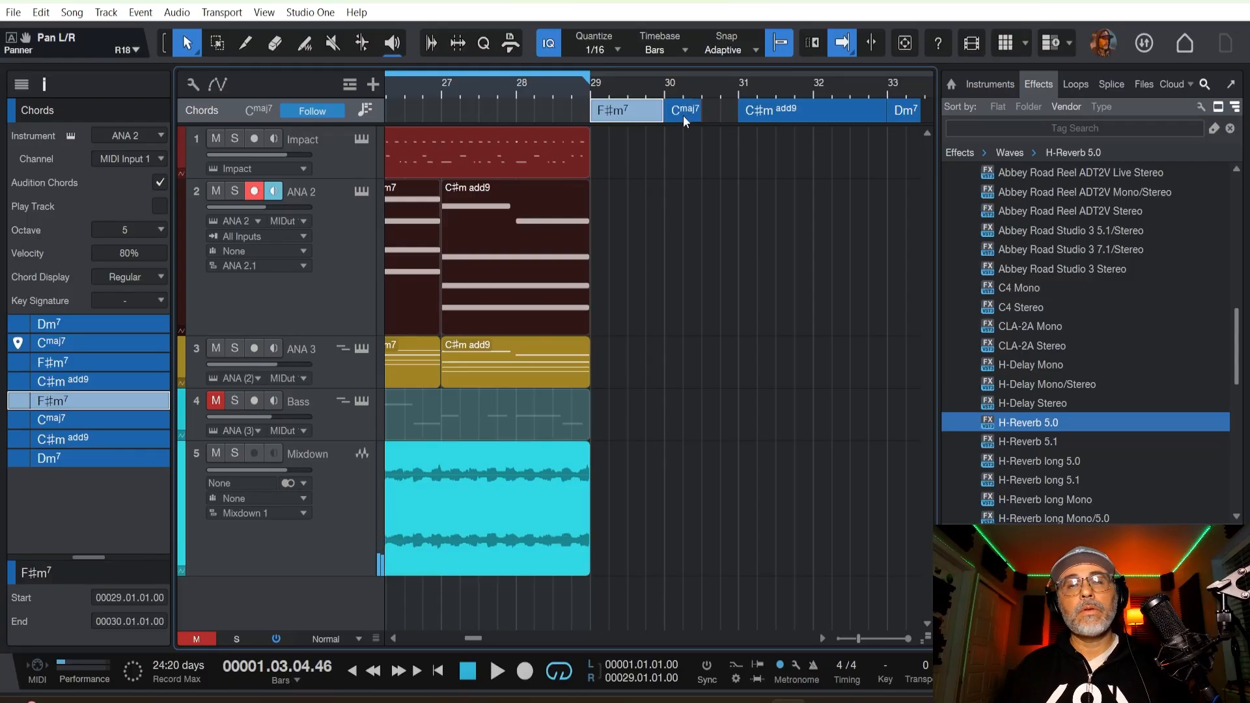
Move the copied Cmaj7, C♯m add9 and Dm7 chords together so that Cmaj7 starts at bar 36.
scroll(574, 82, down, 4)
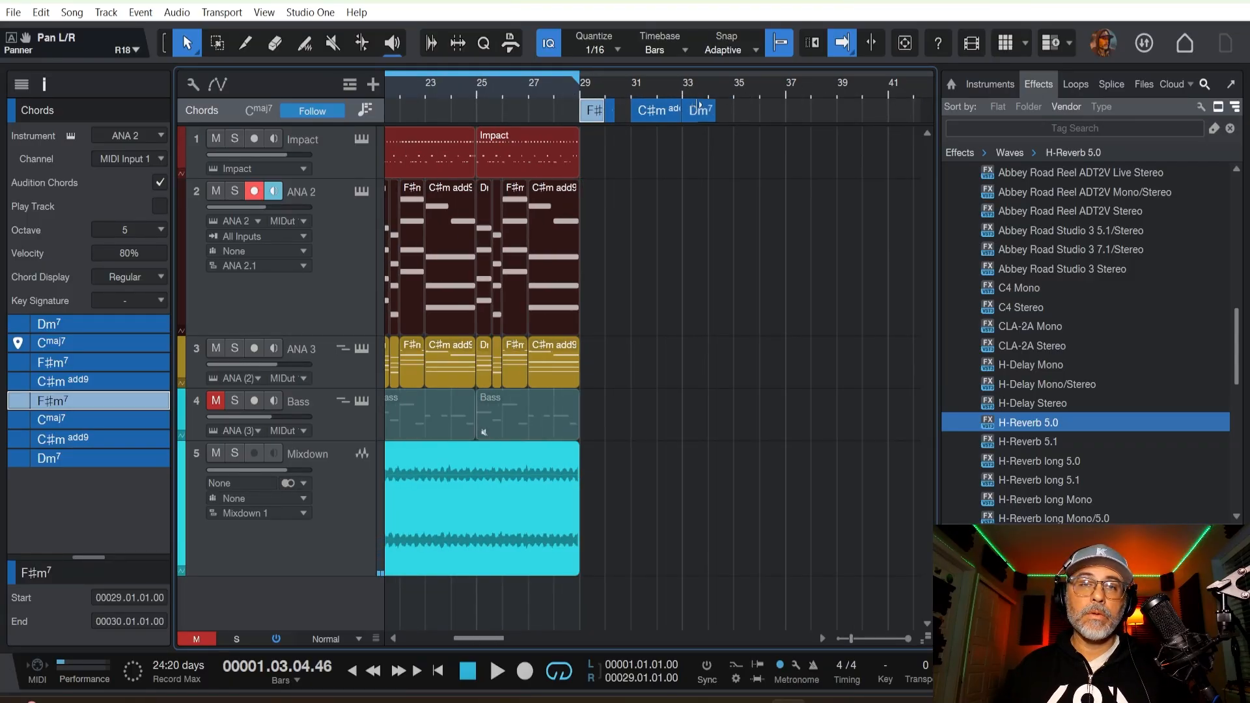
drag(732, 112, 765, 112)
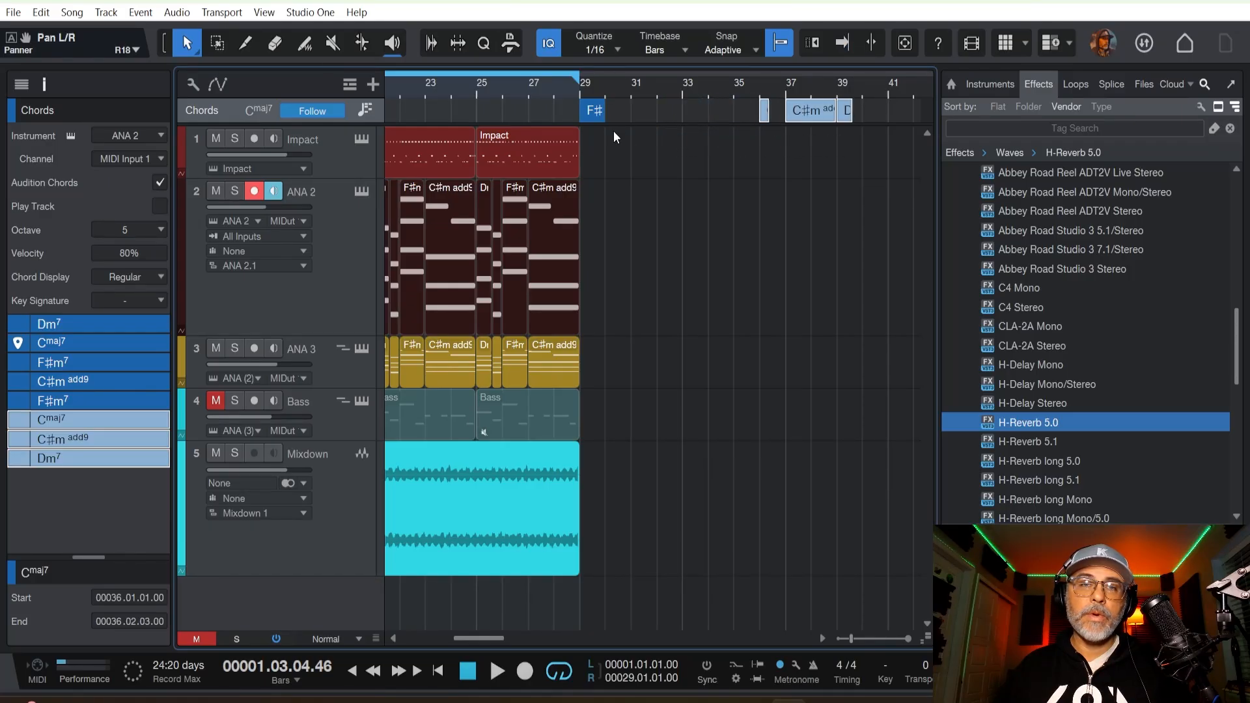
Extend the F♯m7 chord at bar 29 to two bars and place it as a part on the ANA 2 track at bar 29.
click(604, 111)
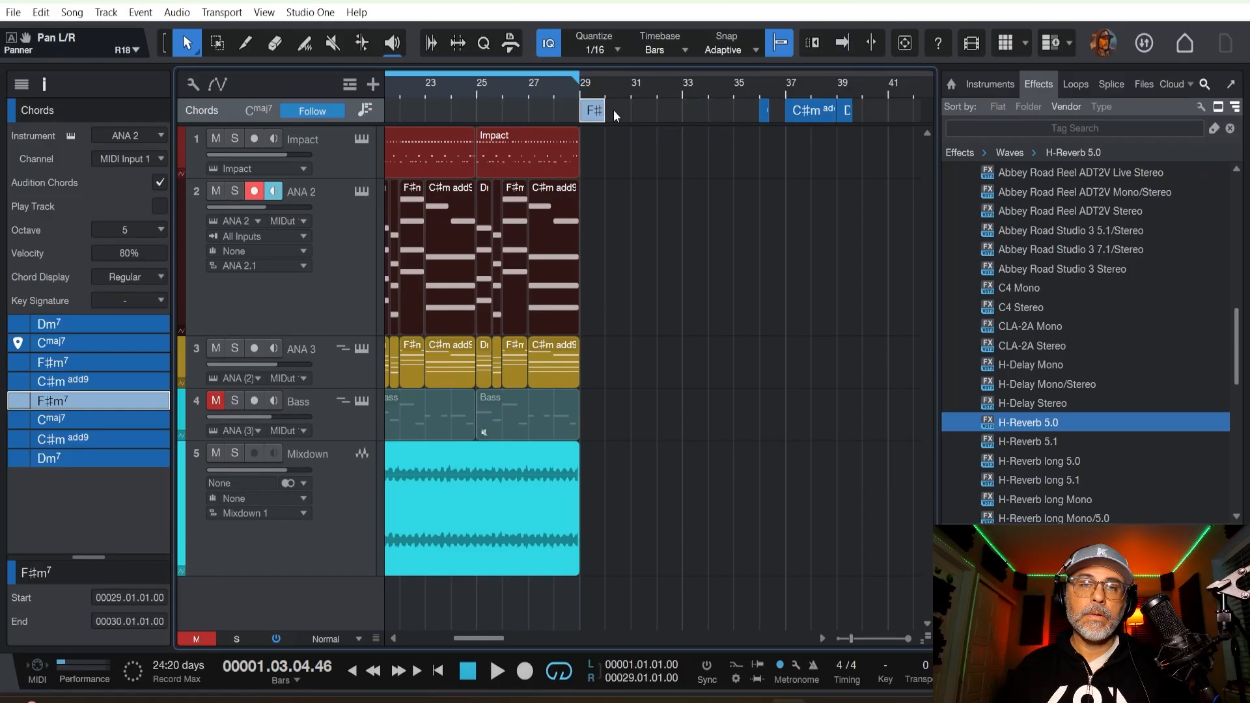
drag(605, 110, 630, 111)
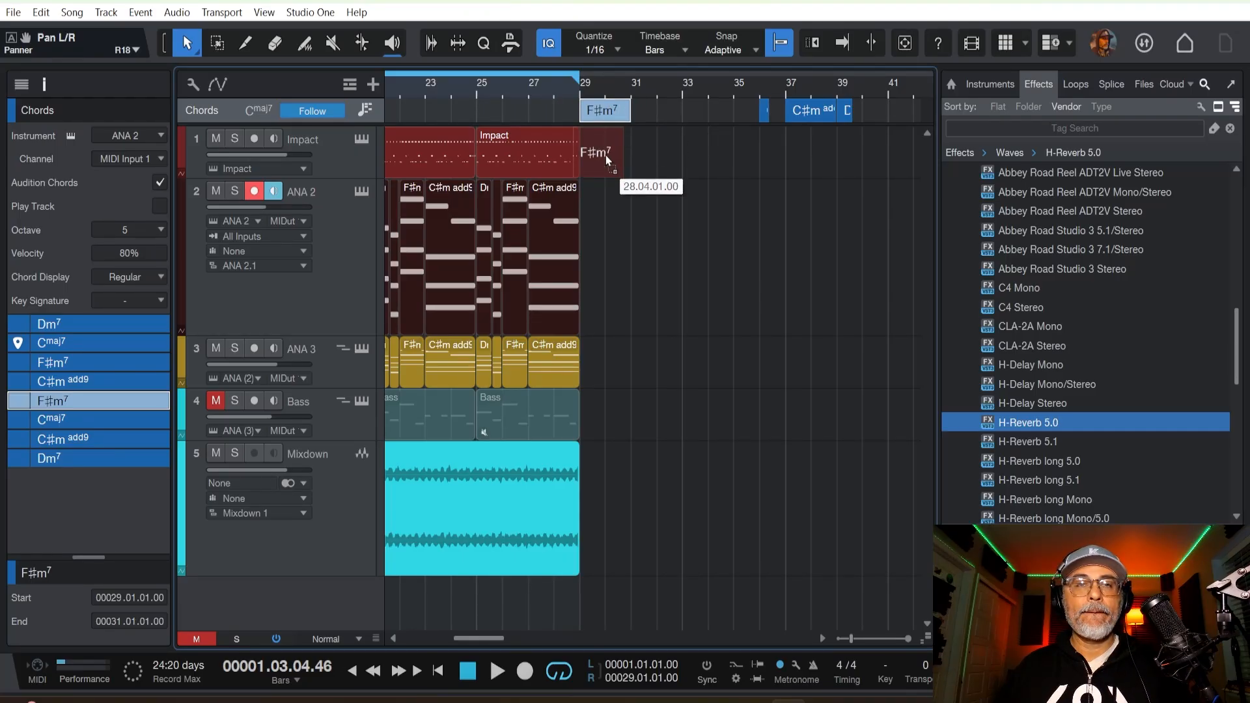
drag(606, 155, 603, 201)
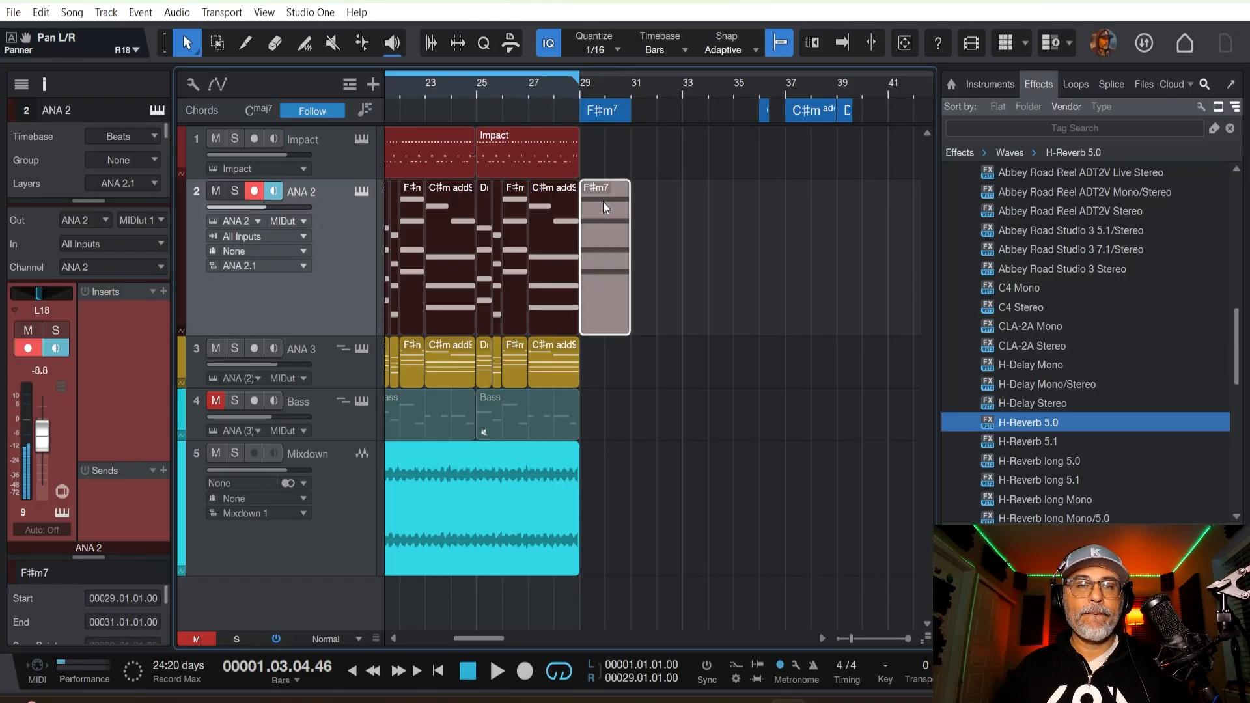
Extend the loop range to bar 35 and duplicate the last Impact drum part twice, filling bars 29 to 37.
click(523, 91)
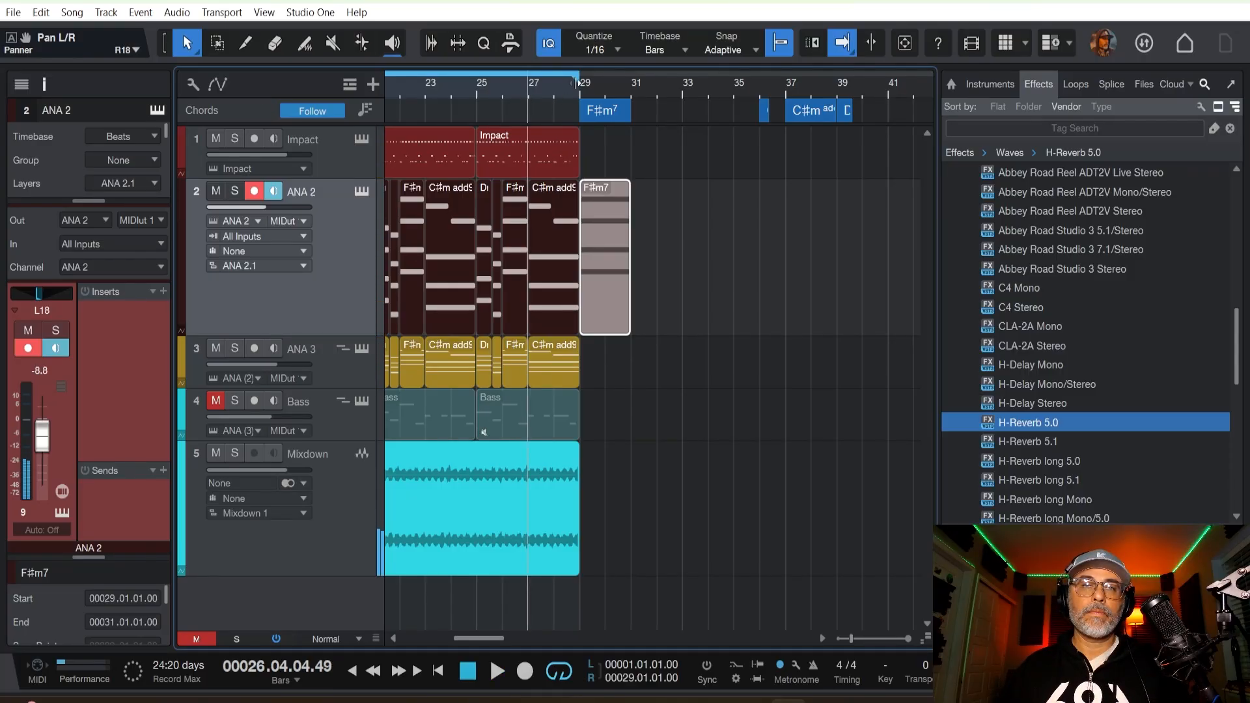
drag(597, 82, 746, 84)
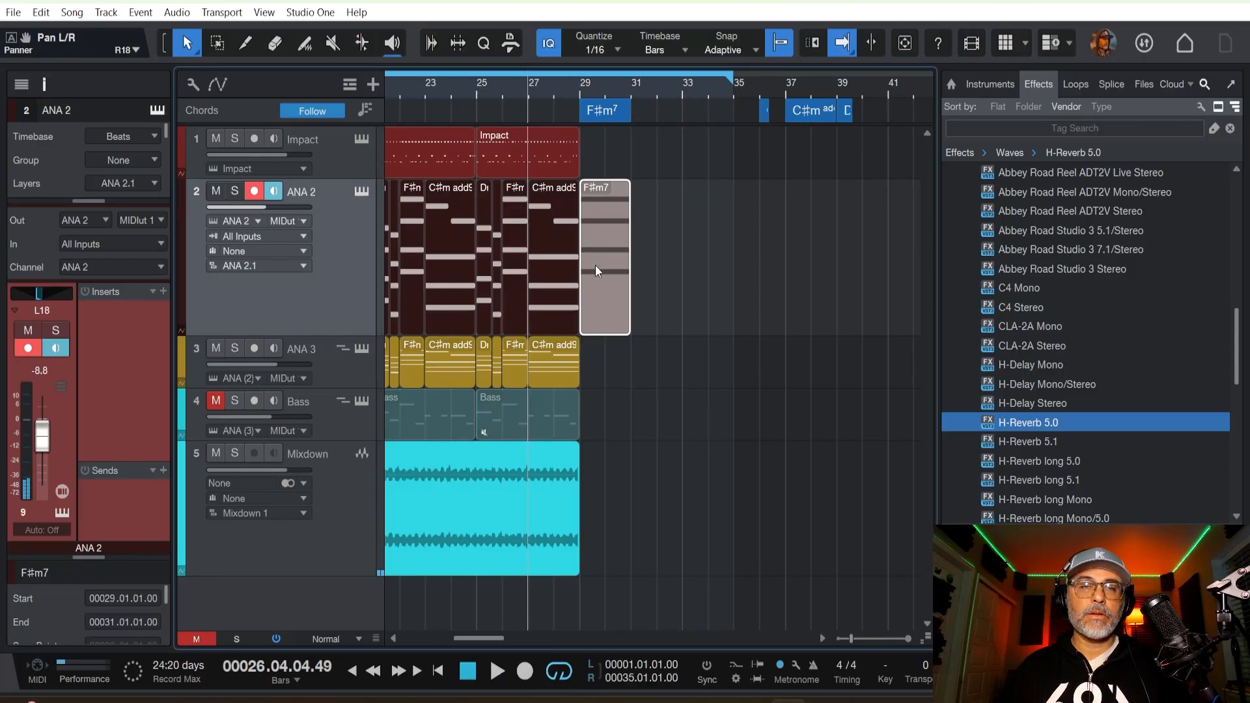
click(557, 154)
key(d)
key(d)
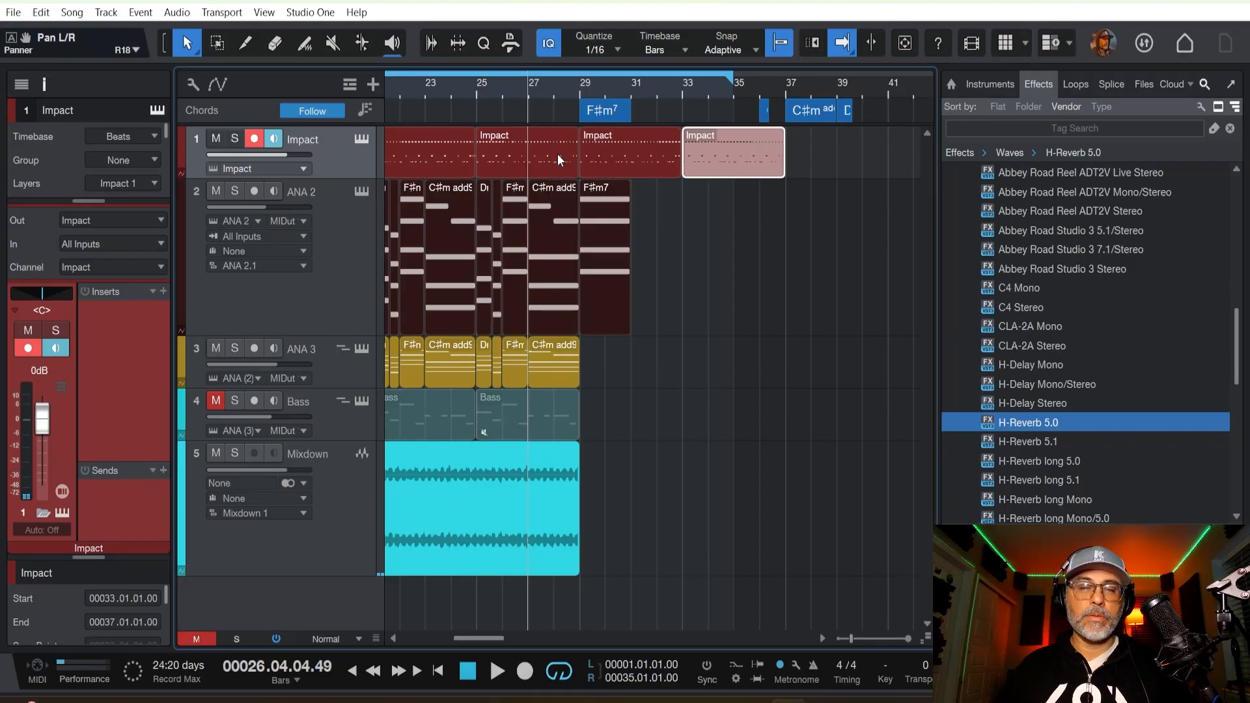
key(space)
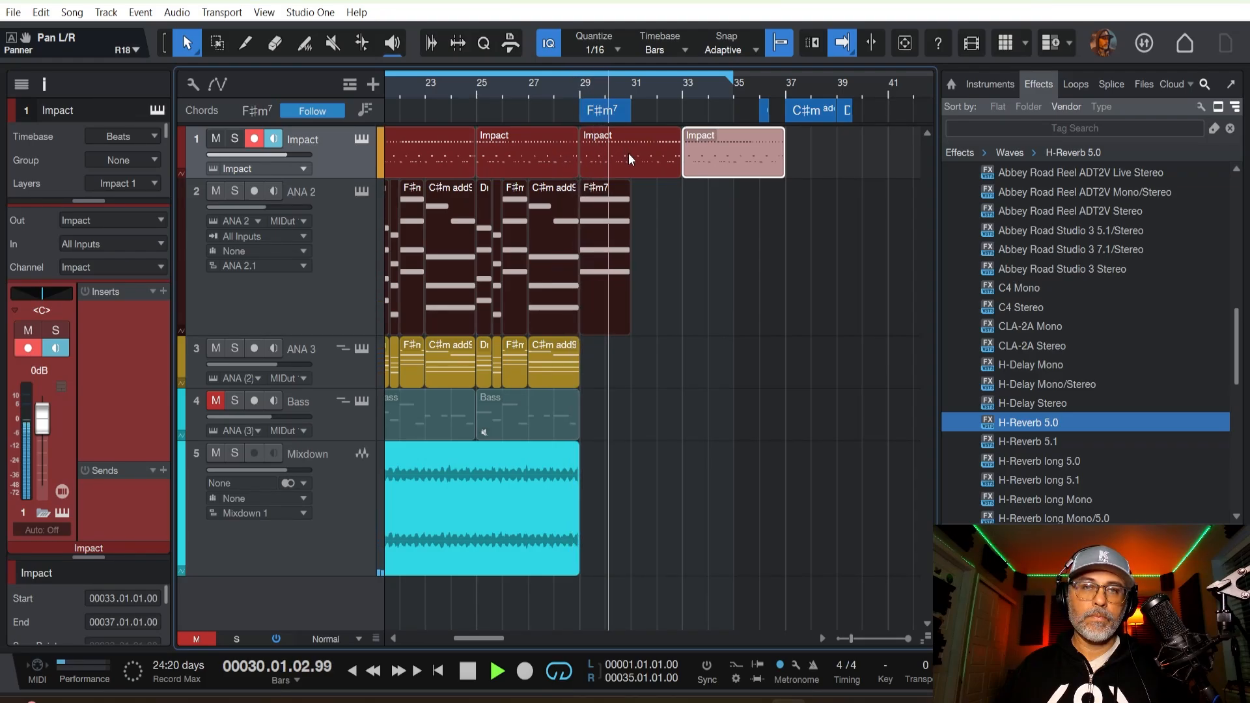
key(space)
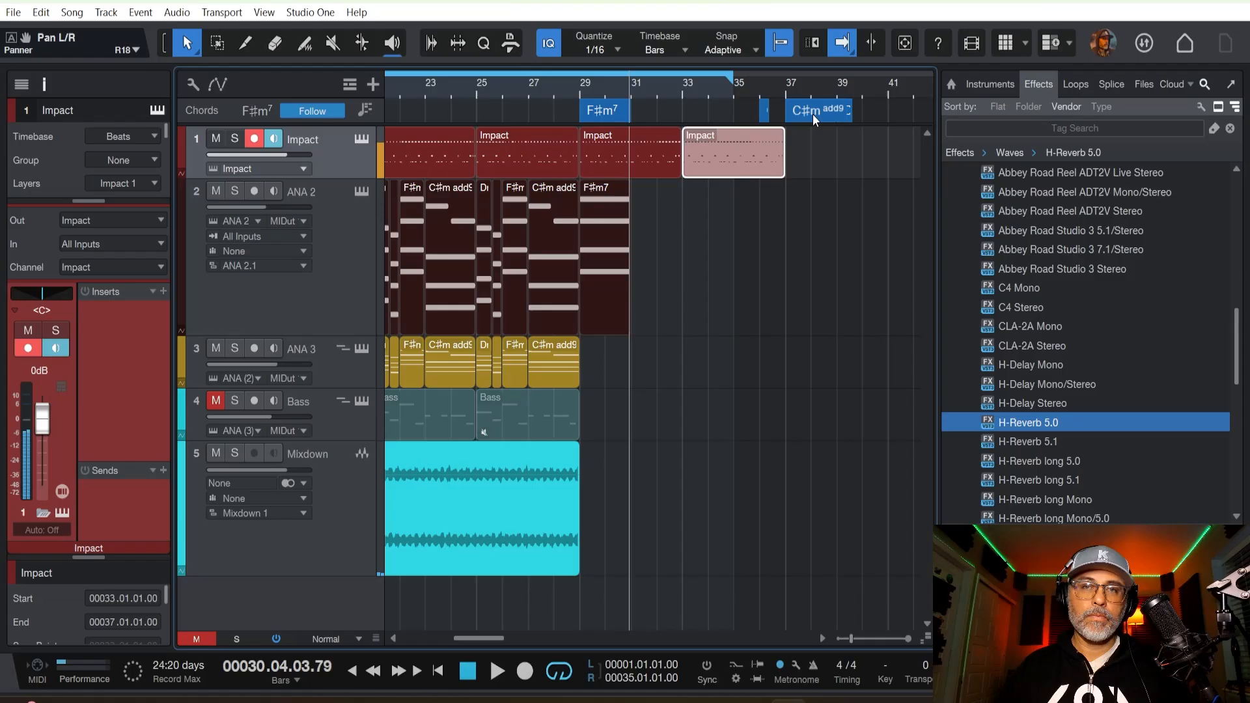
Move the C♯m add9 chord from bar 37 to bar 31 and place it on the ANA 2 track after the F♯m7 part.
click(763, 119)
click(815, 116)
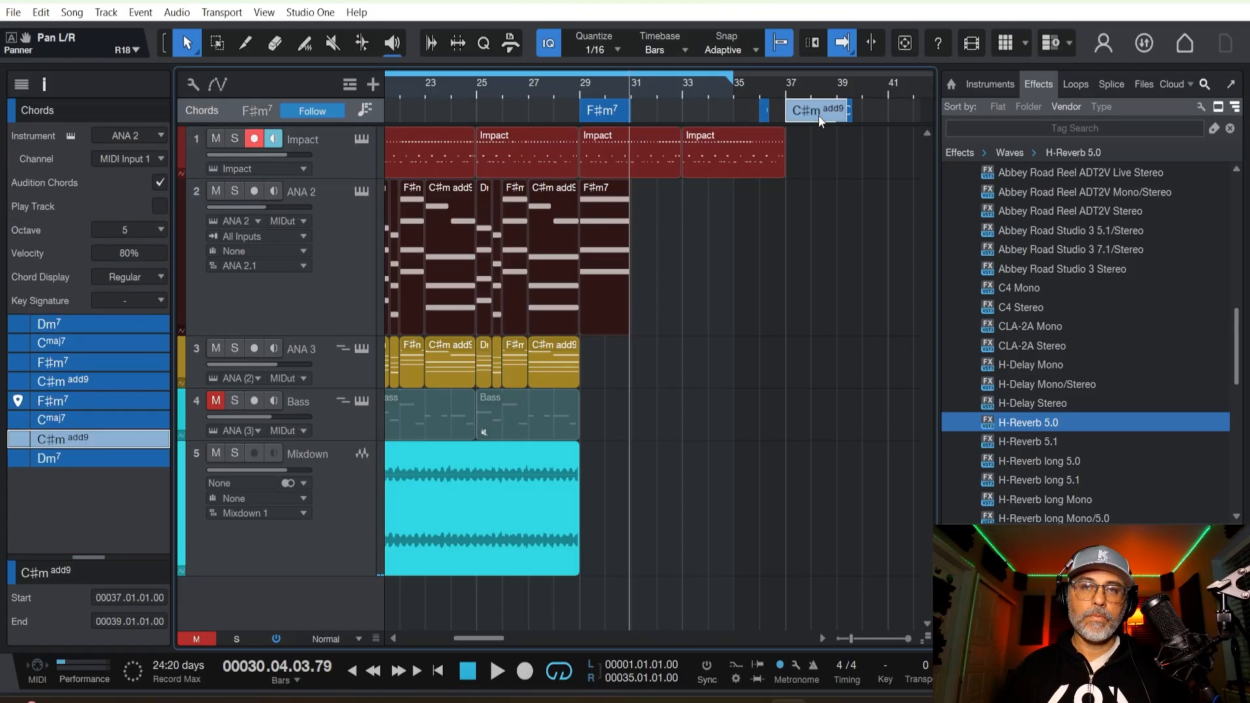
drag(814, 116, 657, 118)
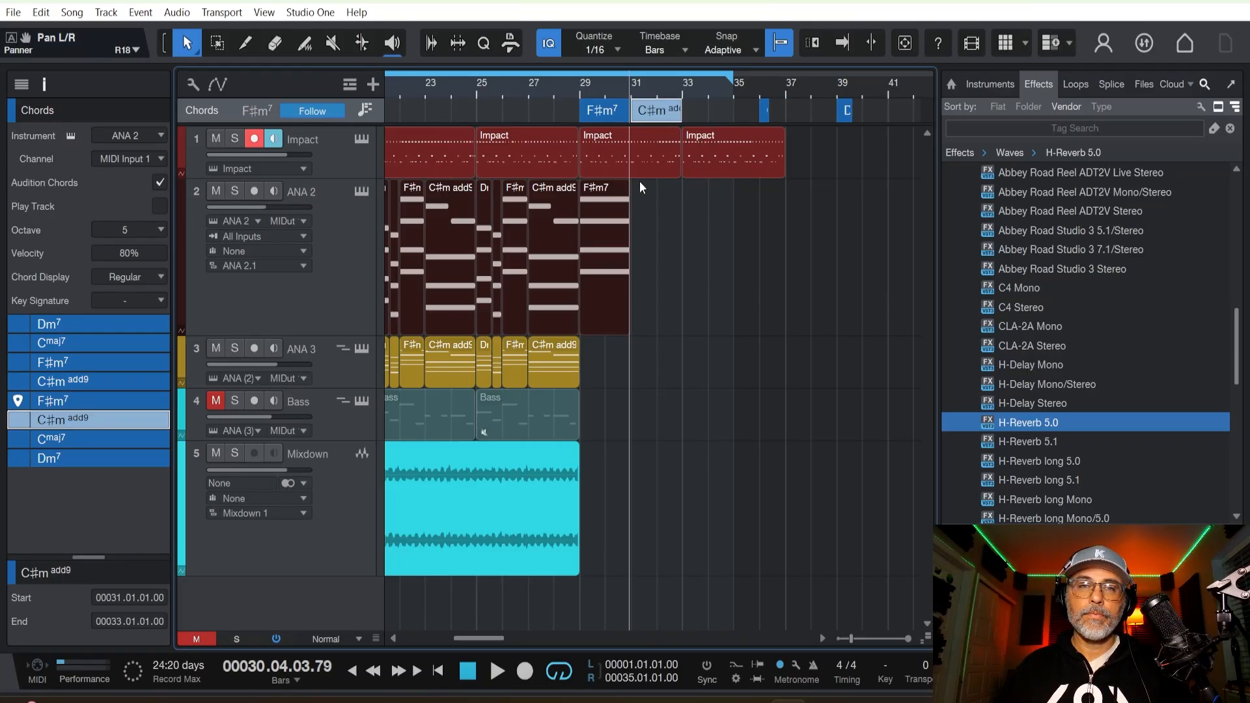
drag(666, 113, 617, 253)
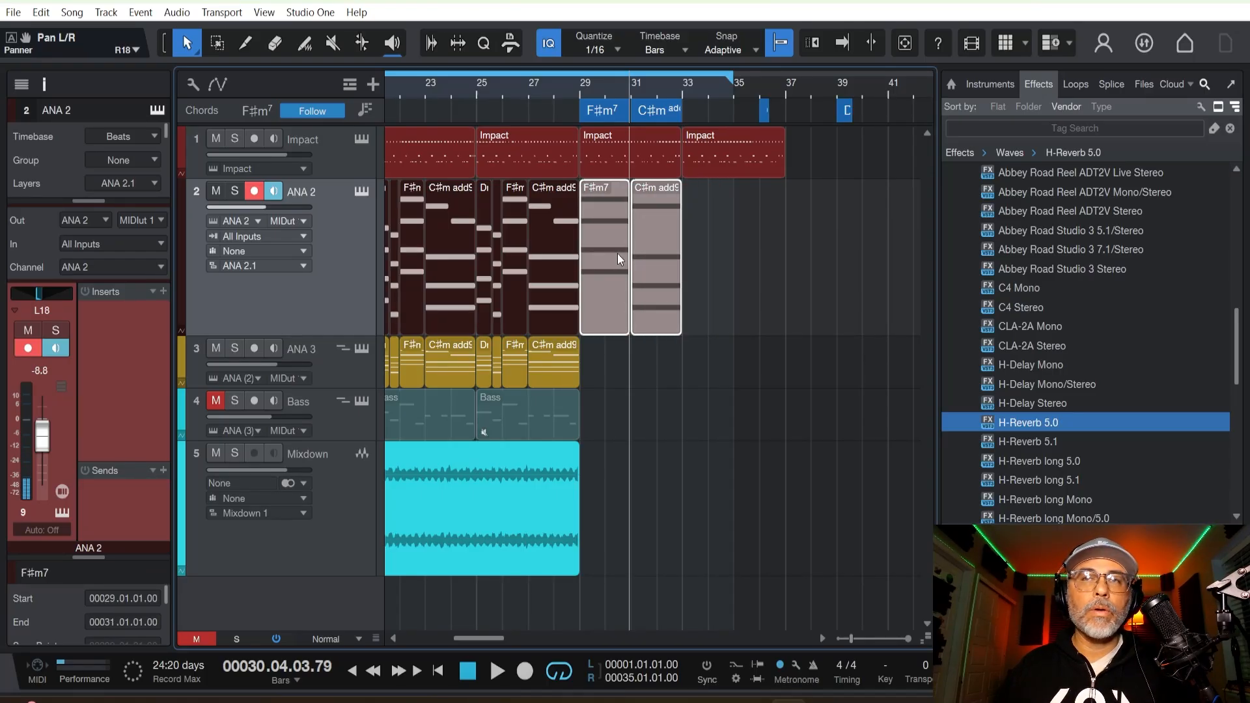
Recolor the F♯m7 and C♯m add9 parts at bars 29 to 33 on ANA 2 orange-brown.
right_click(608, 232)
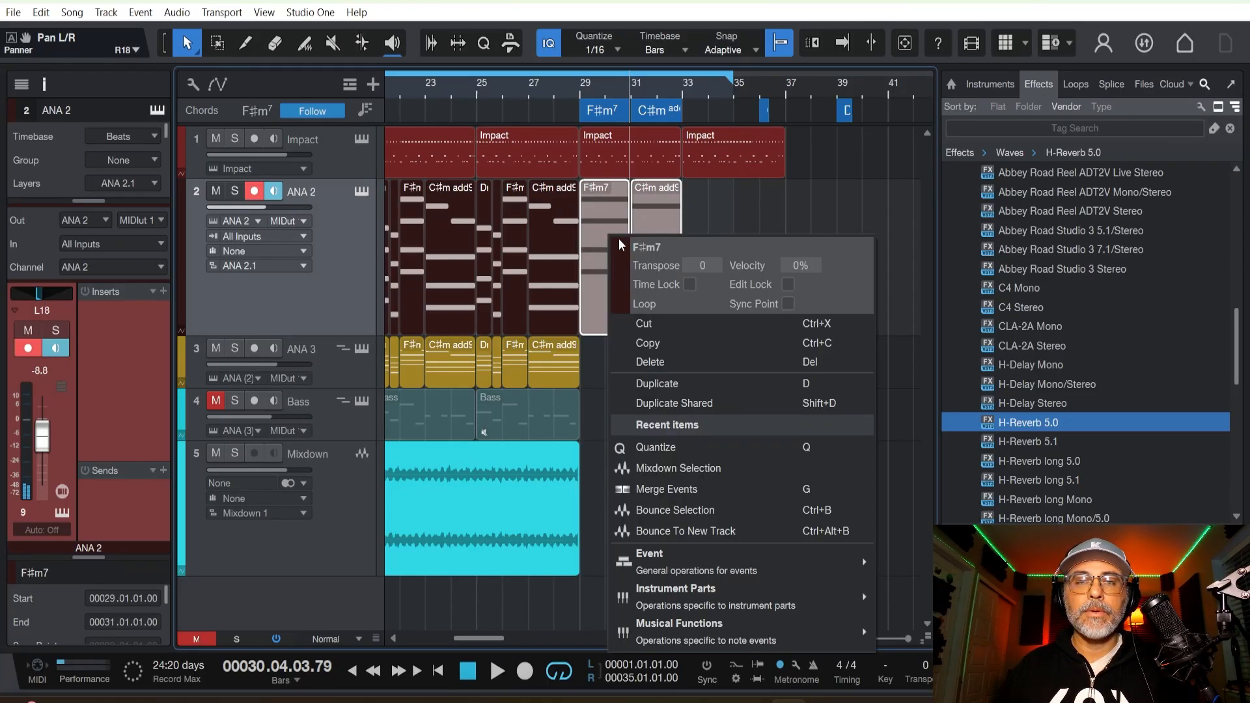
click(623, 250)
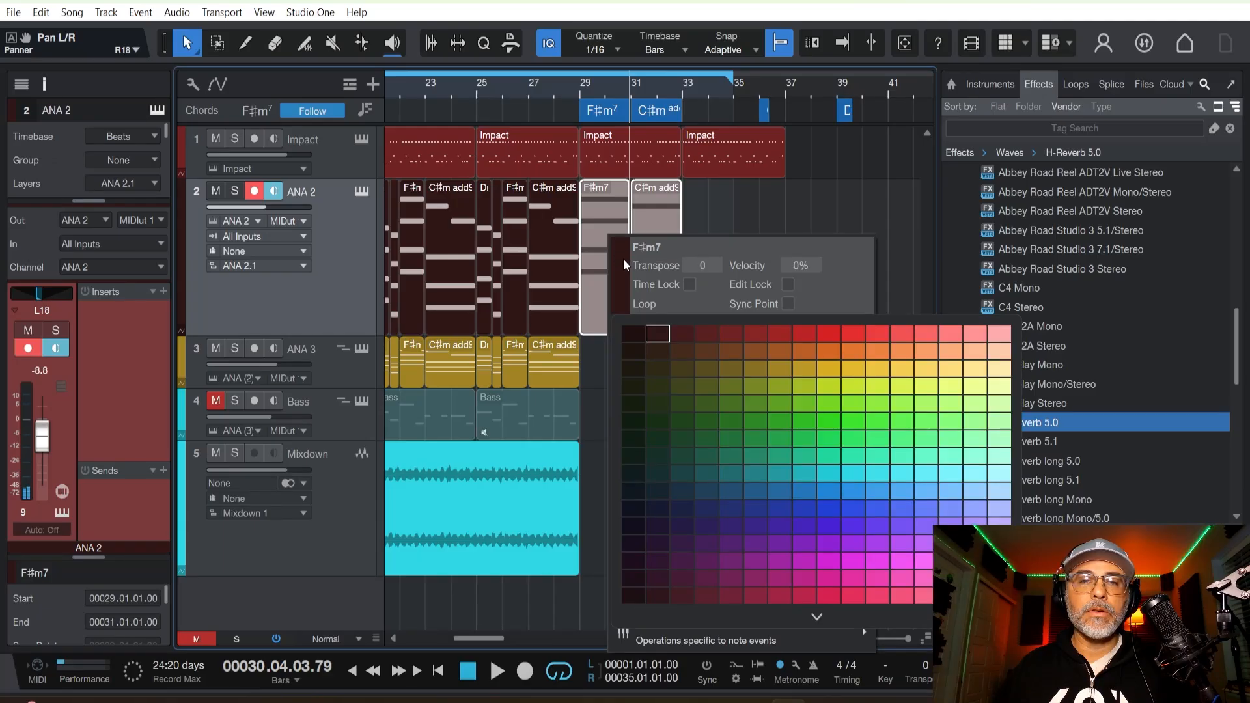
click(729, 345)
click(745, 211)
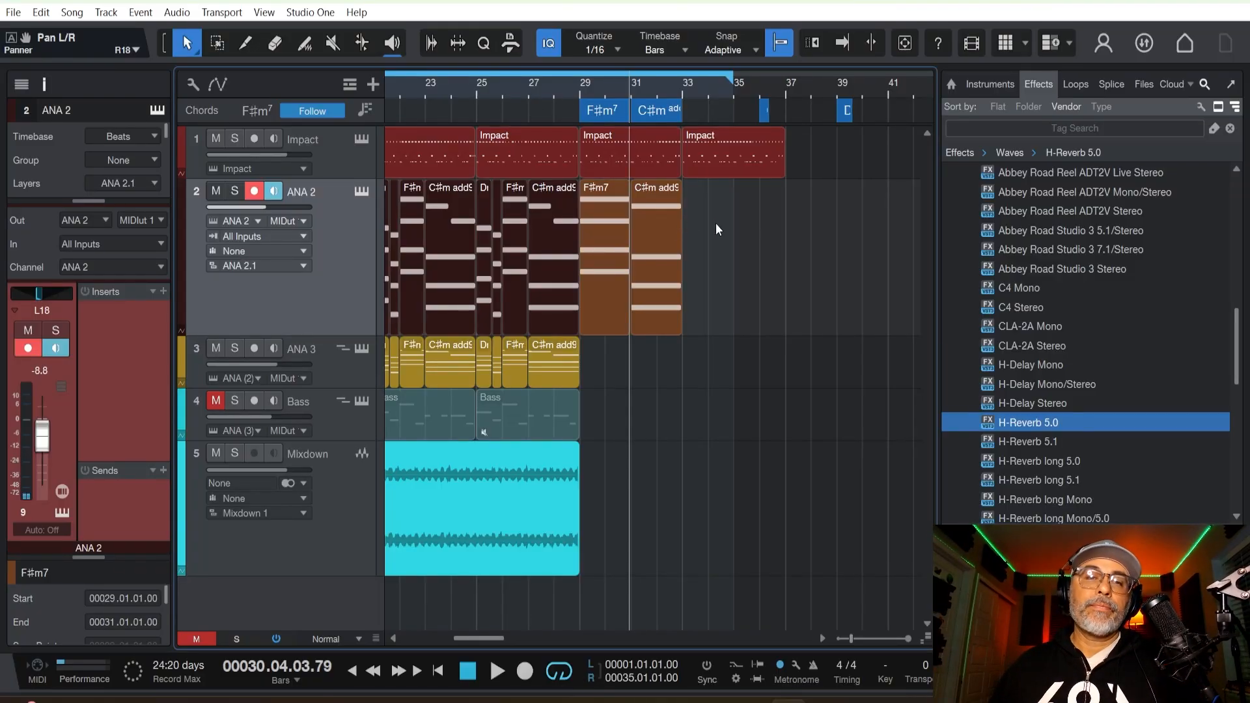
Copy the orange-brown F♯m7 and C♯m add9 parts from ANA 2 to ANA 3 at bar 29 and play the transition.
drag(716, 230, 603, 350)
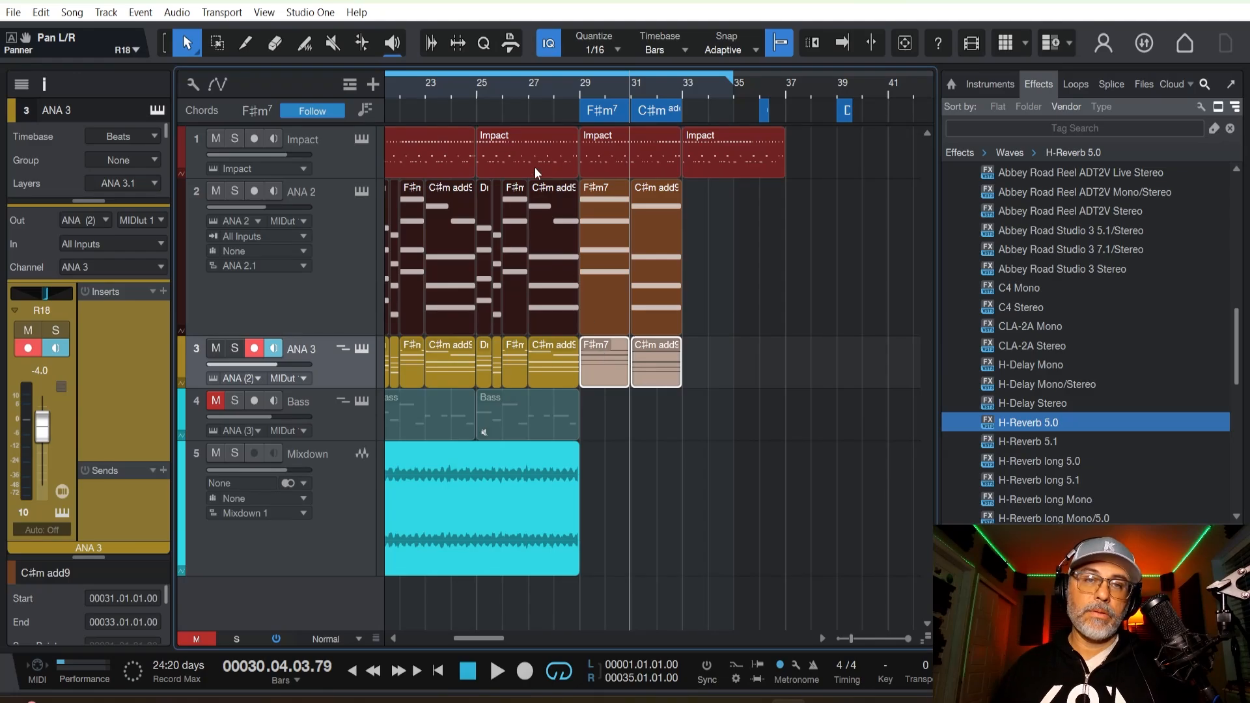
click(523, 92)
key(space)
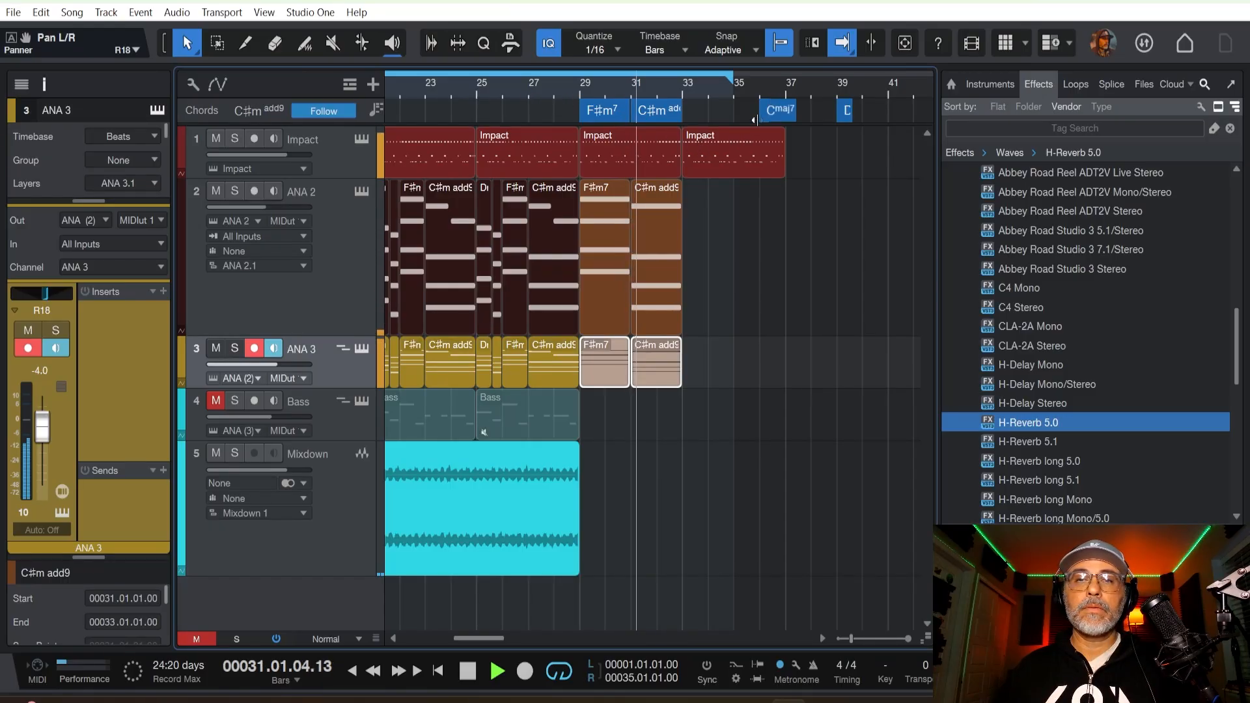
Move the spare Cmaj7 chord to bar 38 and duplicate the F♯m7 and C♯m add9 parts on ANA 2 and ANA 3 to bar 33.
drag(766, 116, 826, 112)
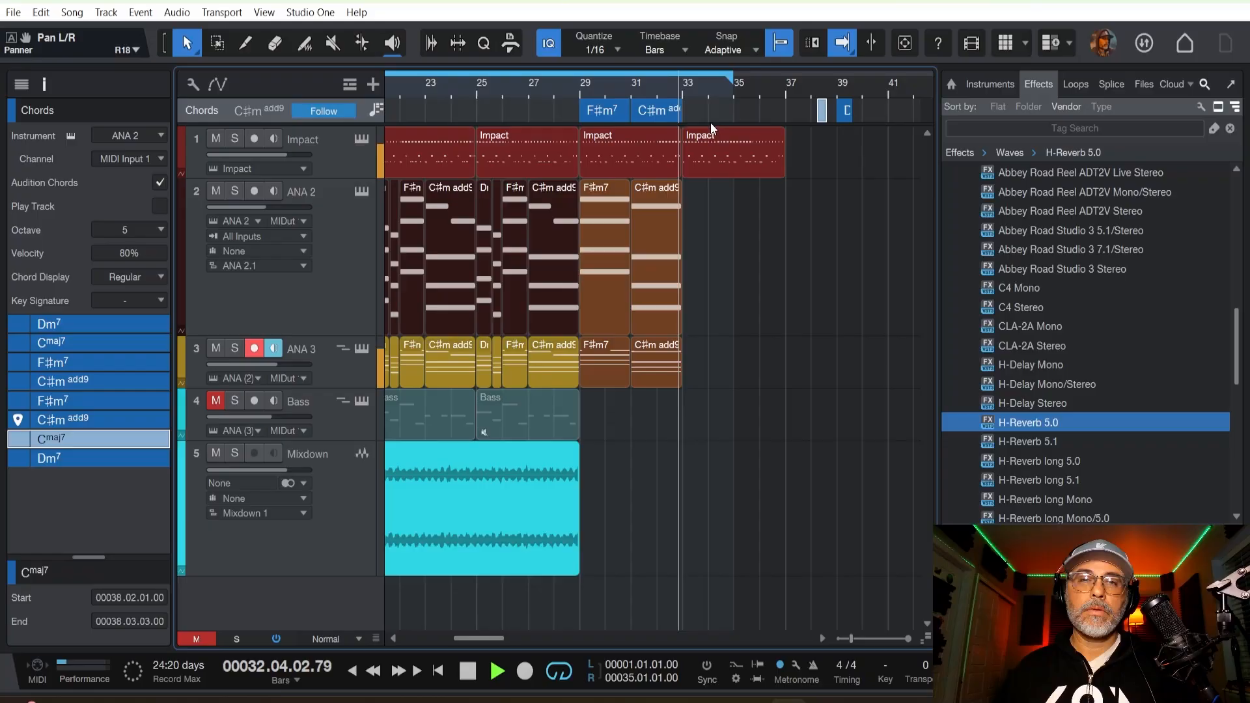
key(space)
drag(694, 198, 619, 356)
key(d)
key(space)
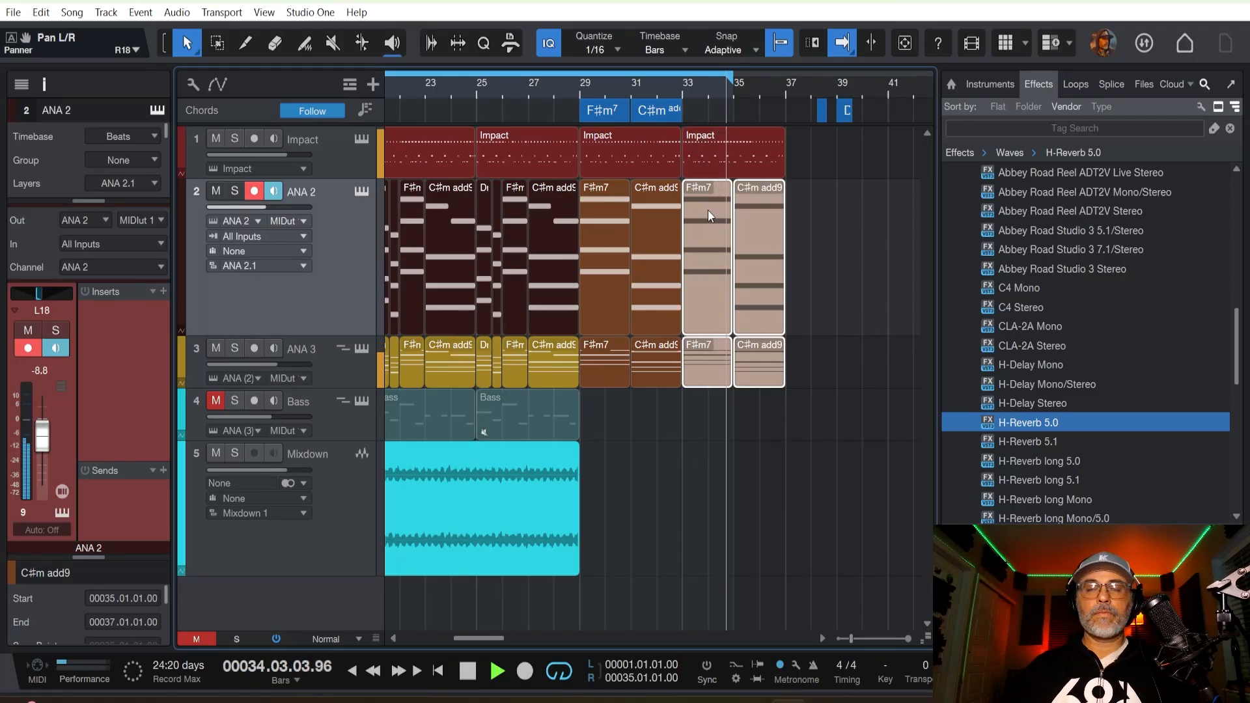
key(space)
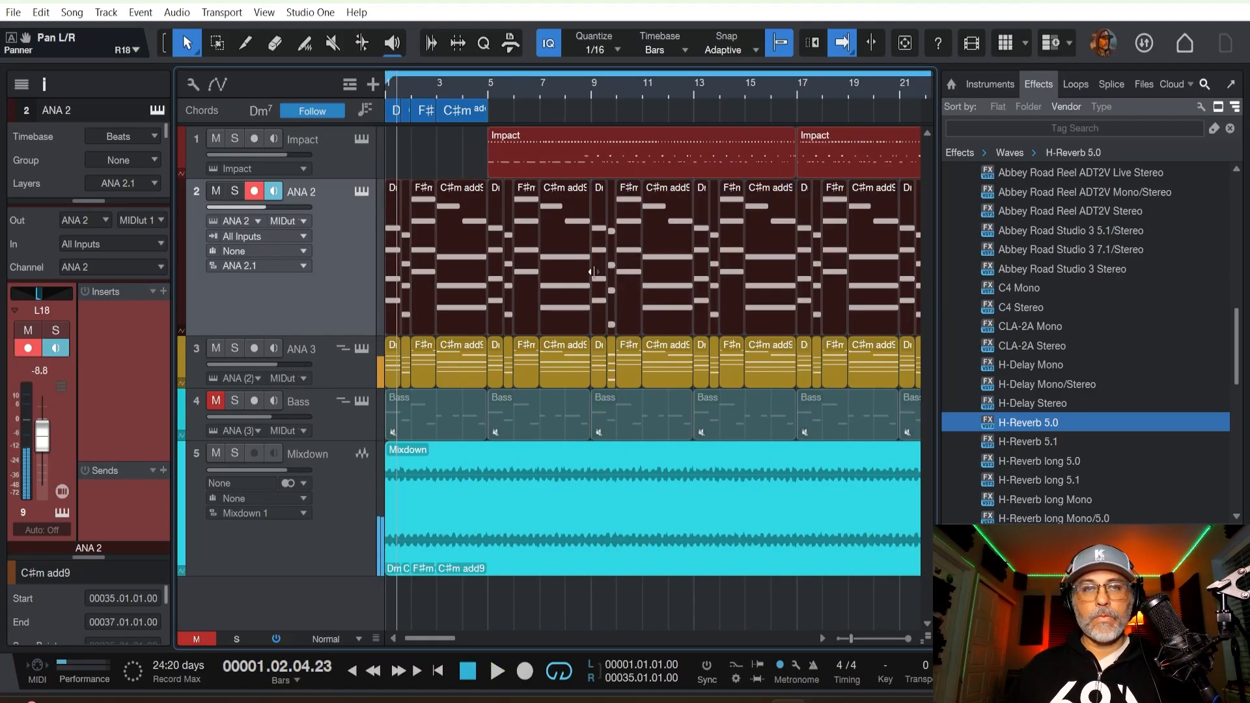
Extend the loop range to bar 69 and play the arrangement from about bar 26 through the new section to bar 37.
scroll(533, 88, down, 5)
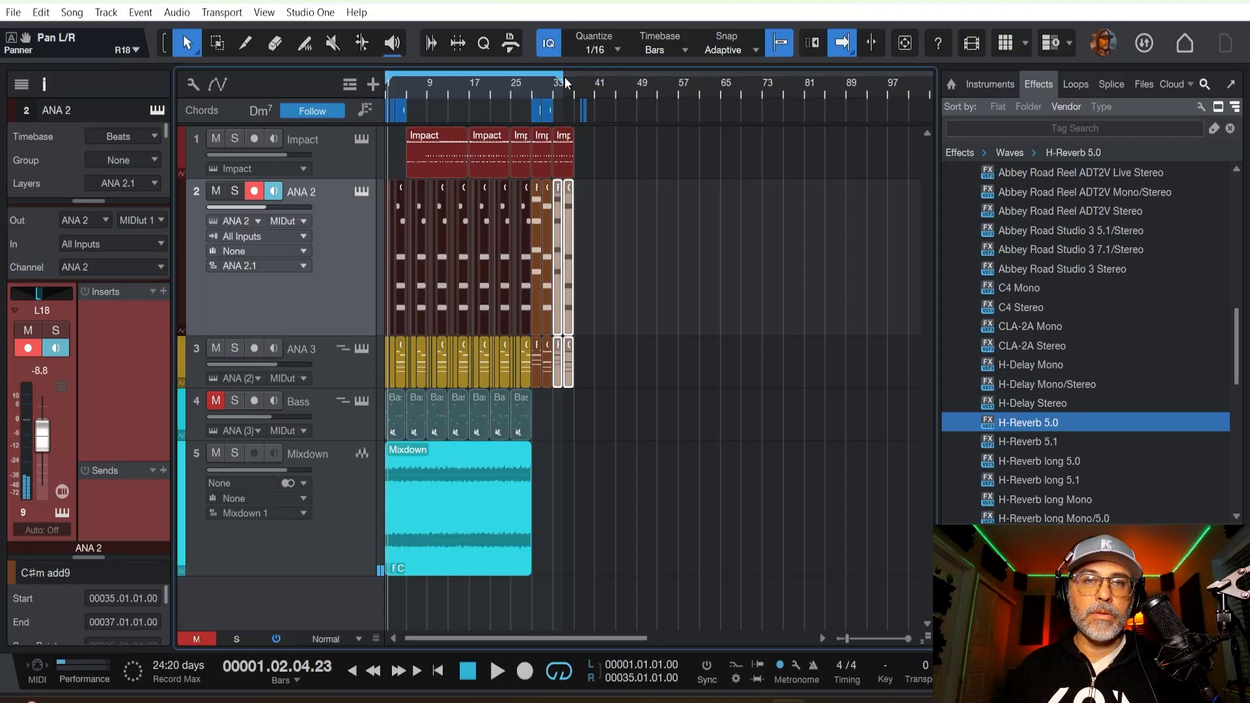
drag(564, 81, 740, 80)
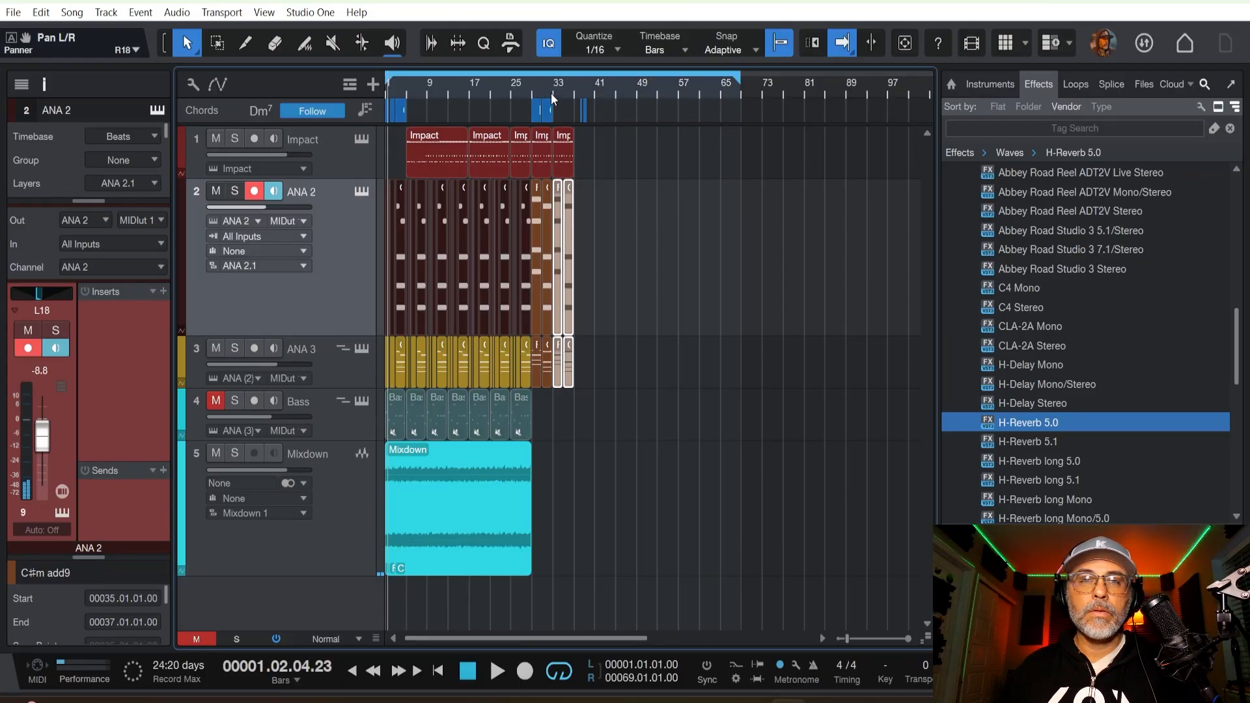
click(519, 90)
key(space)
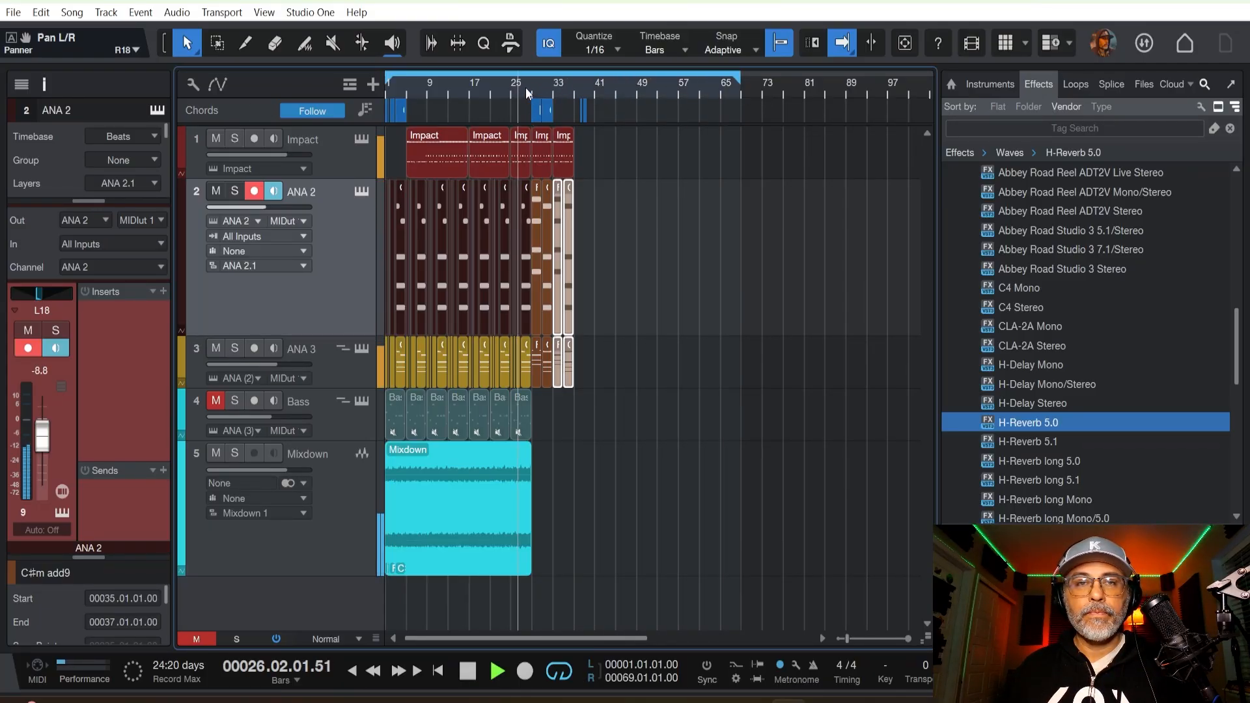
scroll(525, 87, up, 5)
scroll(525, 88, up, 3)
key(f)
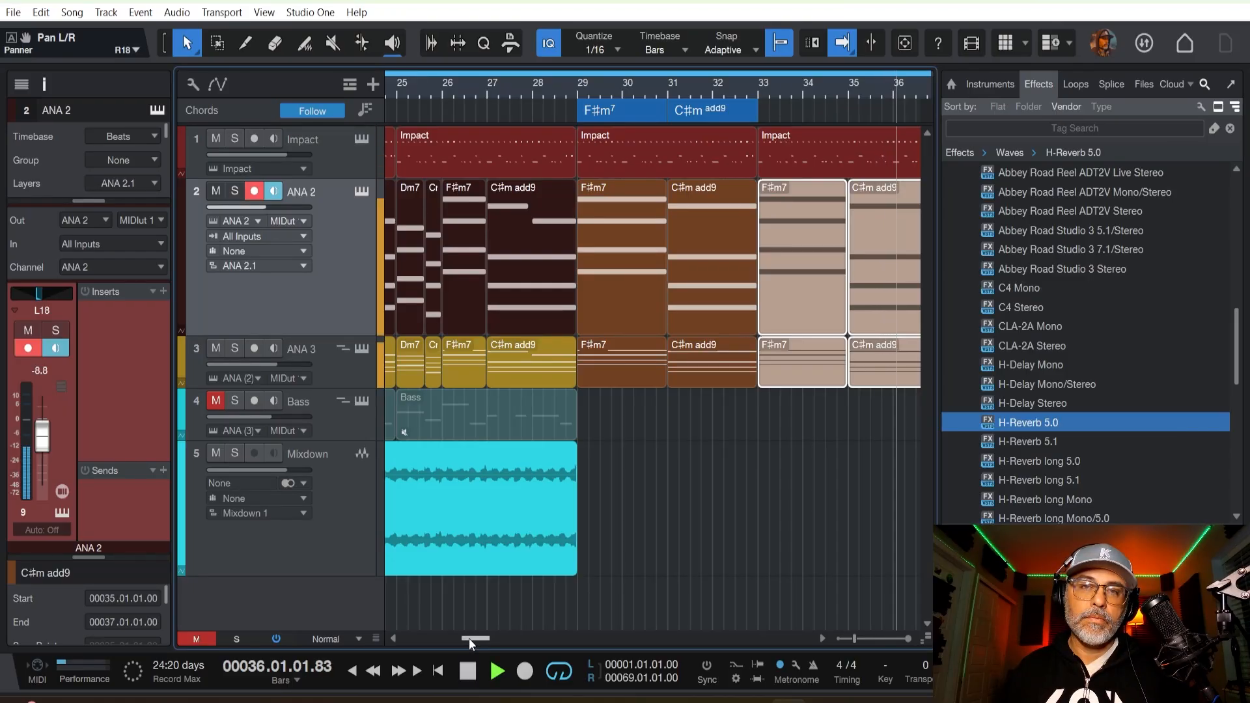
key(space)
drag(469, 638, 475, 638)
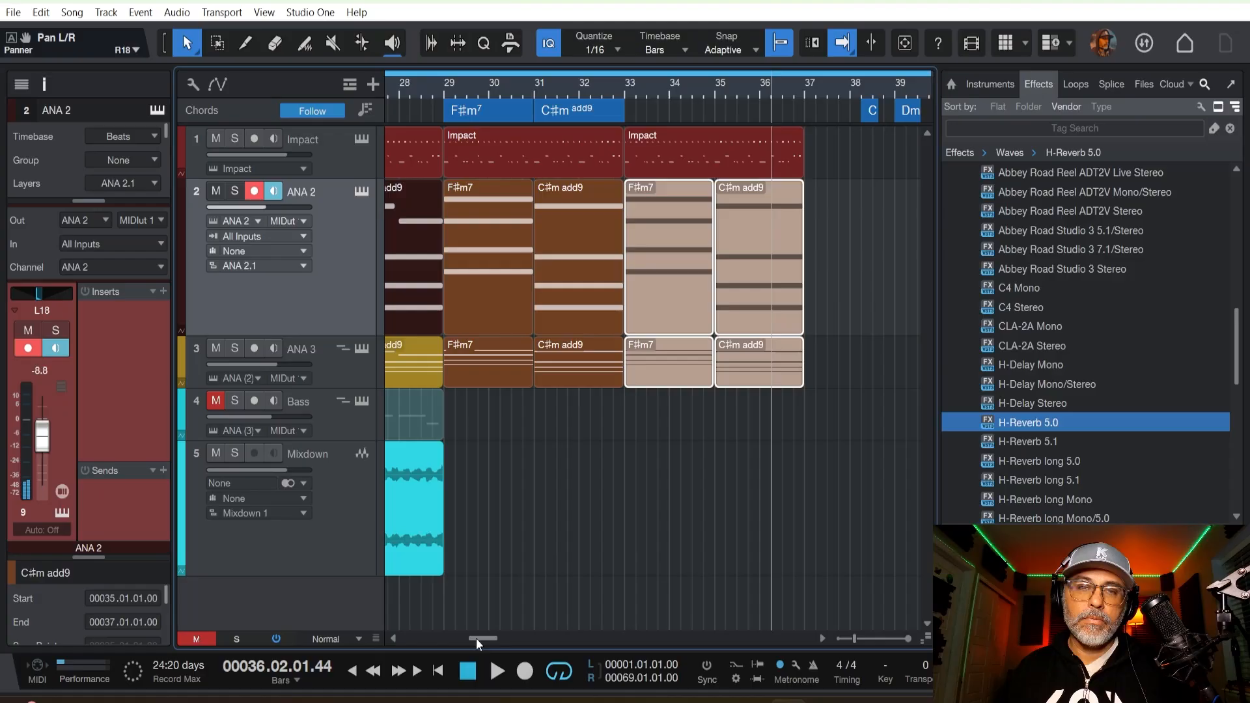
key(space)
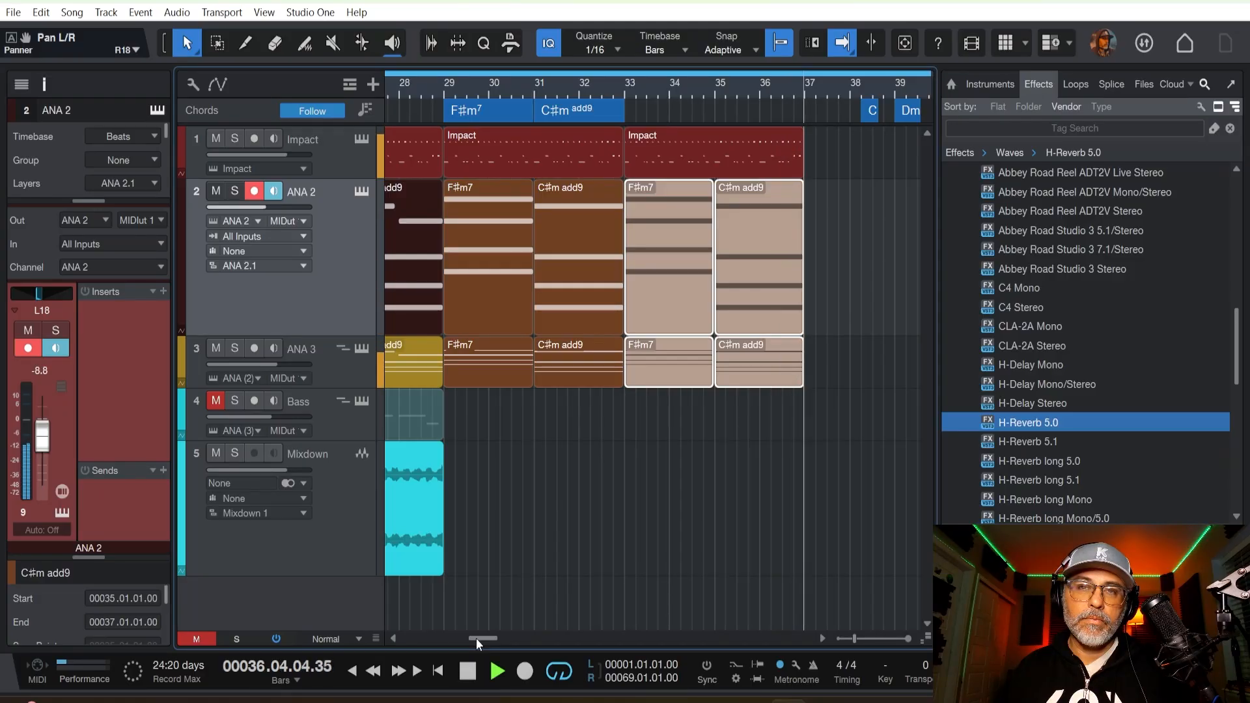
key(space)
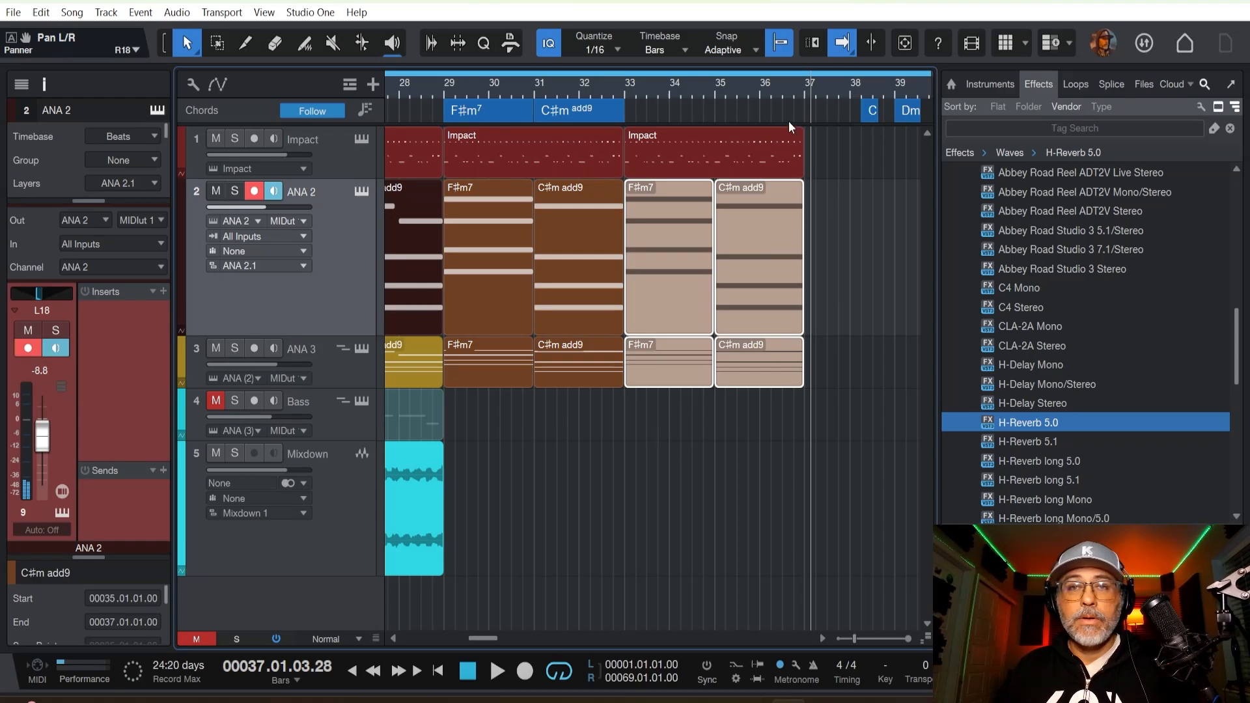
Split the Mixdown audio event at bar 17.
scroll(791, 84, down, 3)
drag(814, 151, 583, 537)
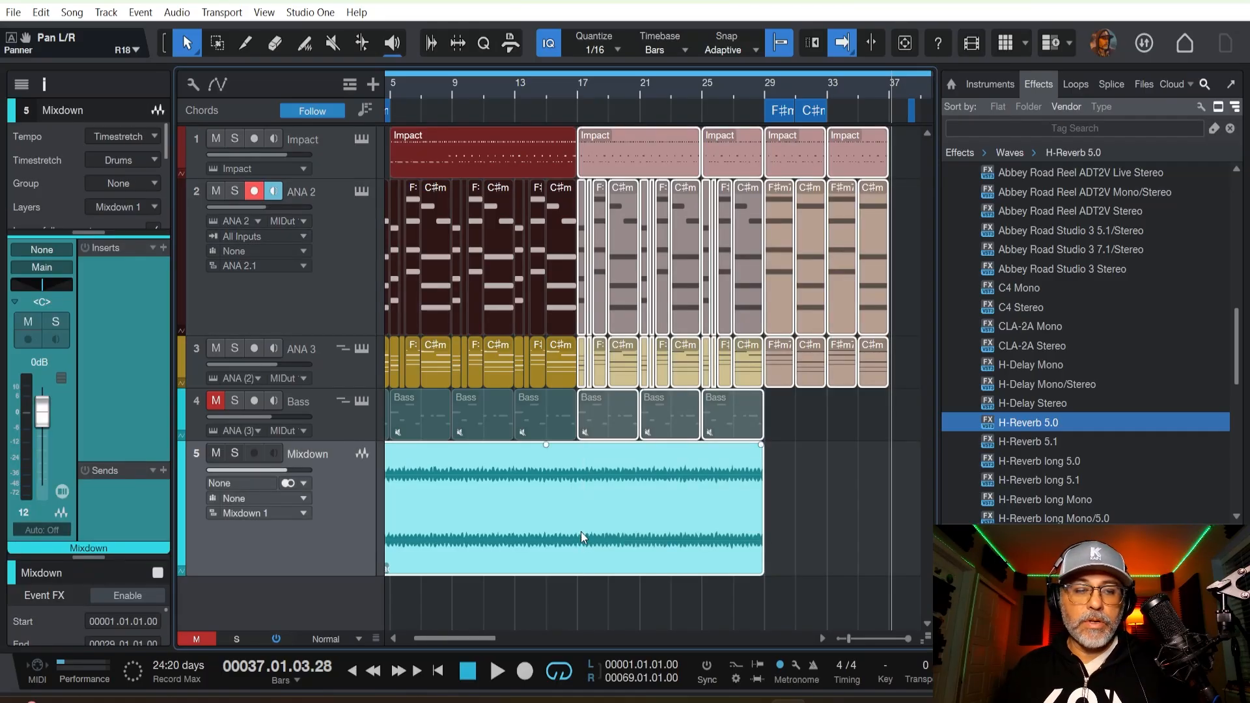
key(3)
click(583, 519)
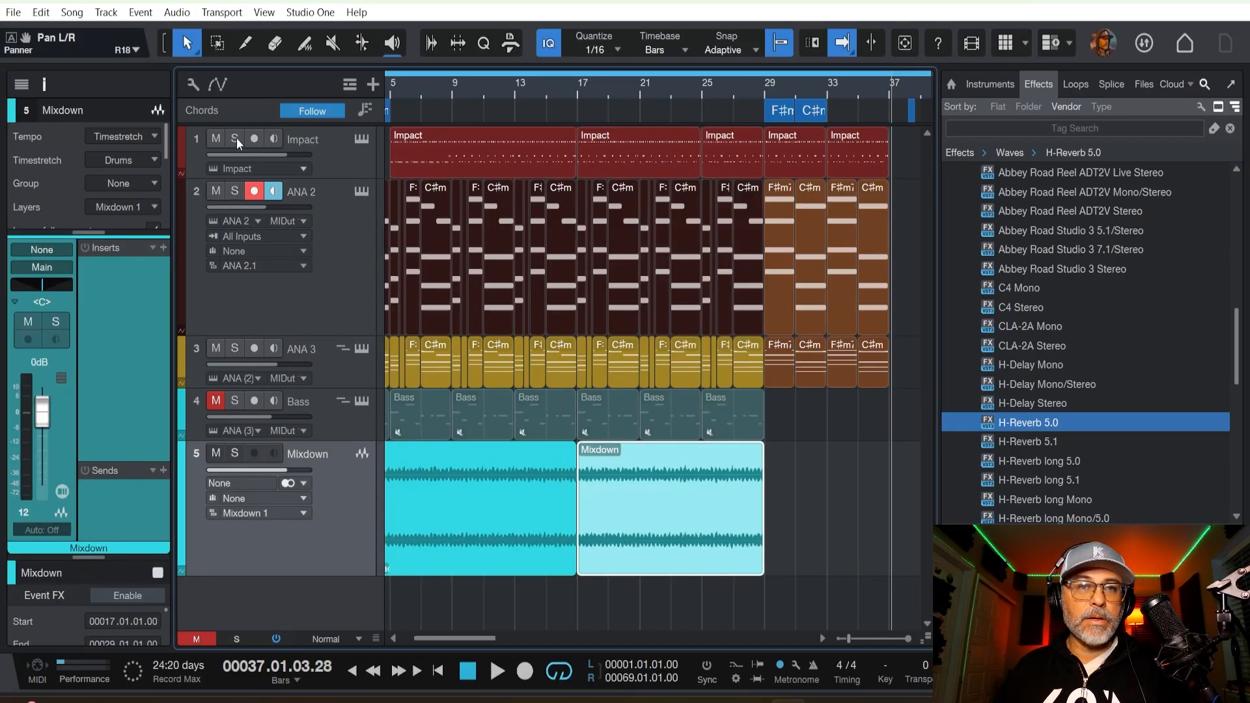
Duplicate all events on the five tracks from bar 17 to bar 37 so the copy starts at bar 37.
scroll(498, 92, down, 2)
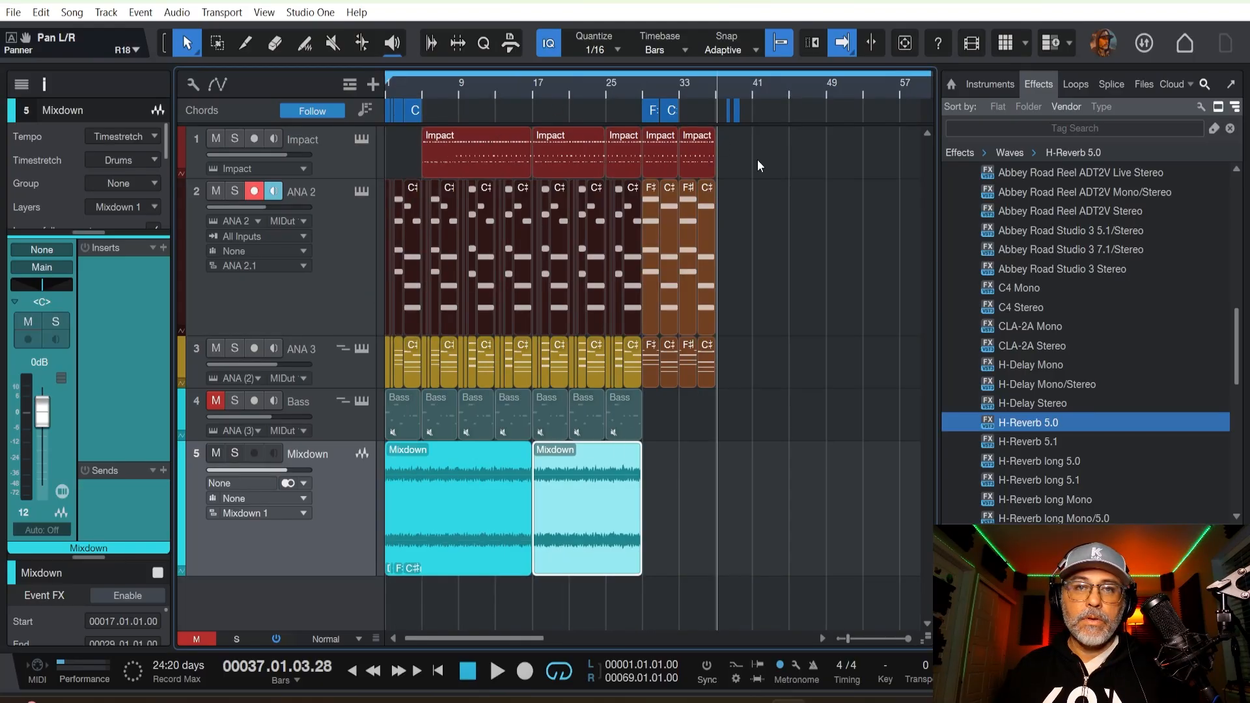
drag(761, 153, 535, 521)
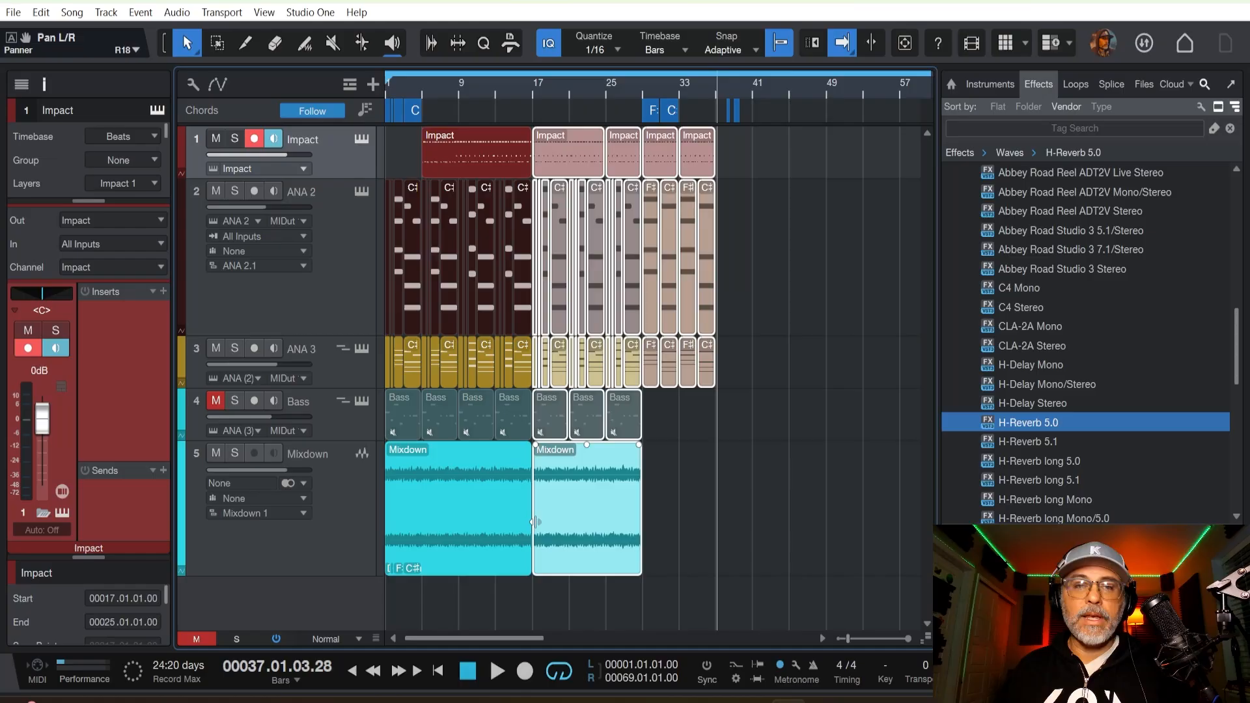
key(d)
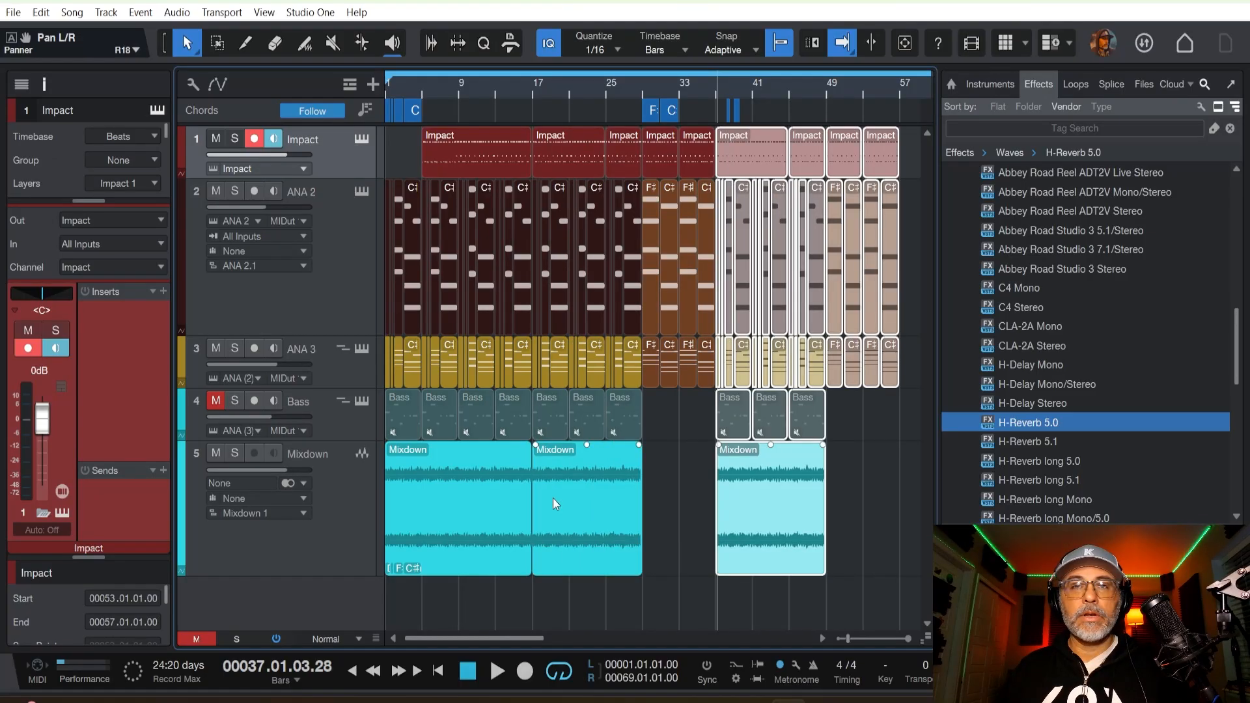
Play the arrangement from bar 26 and switch the transport's time display to seconds.
click(613, 88)
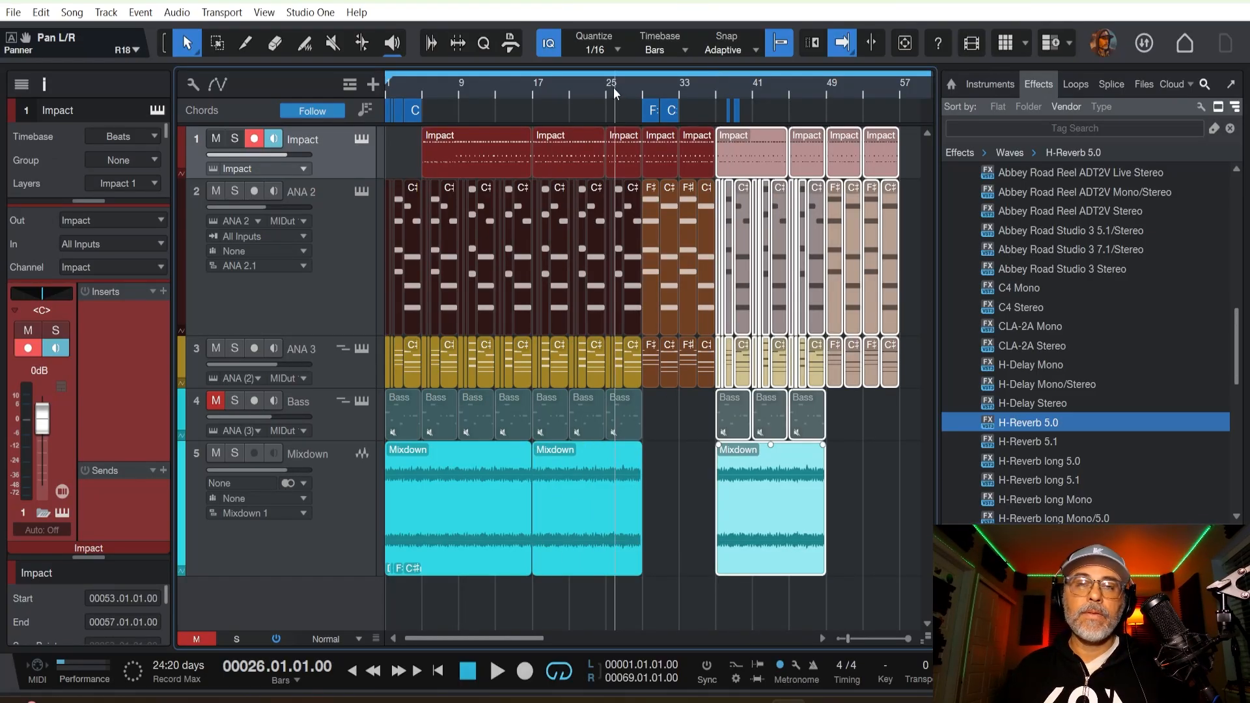
key(space)
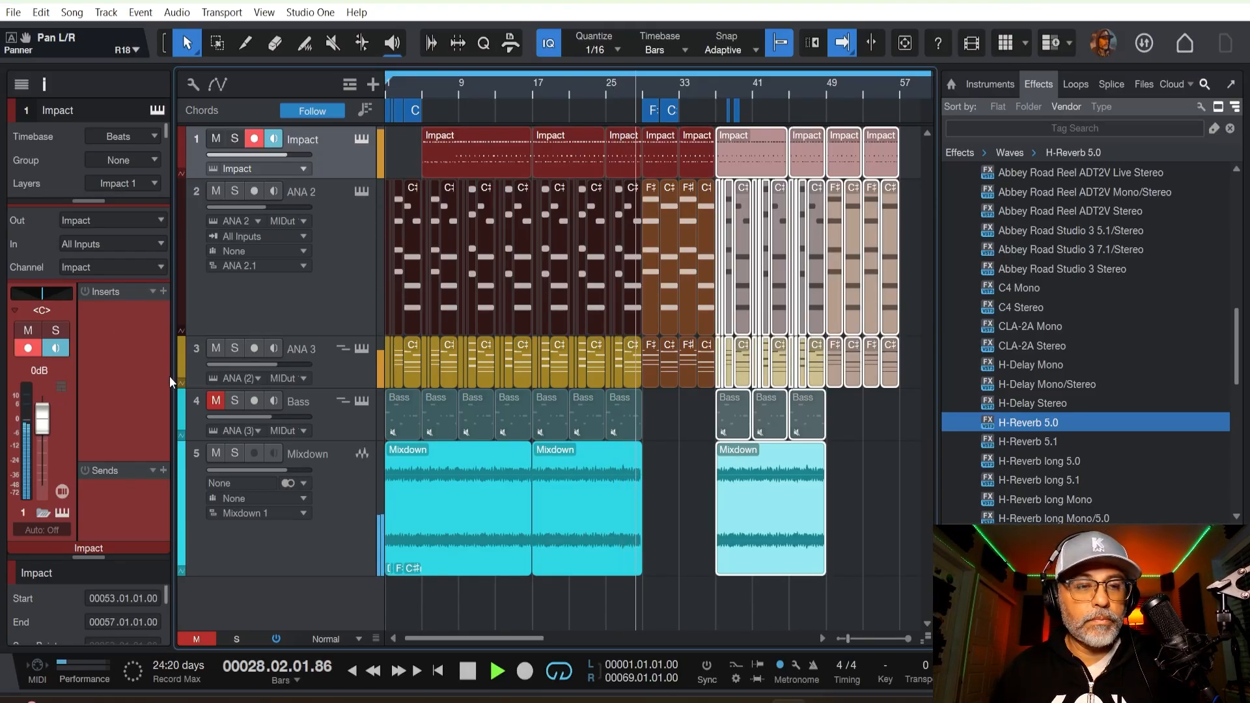
click(289, 680)
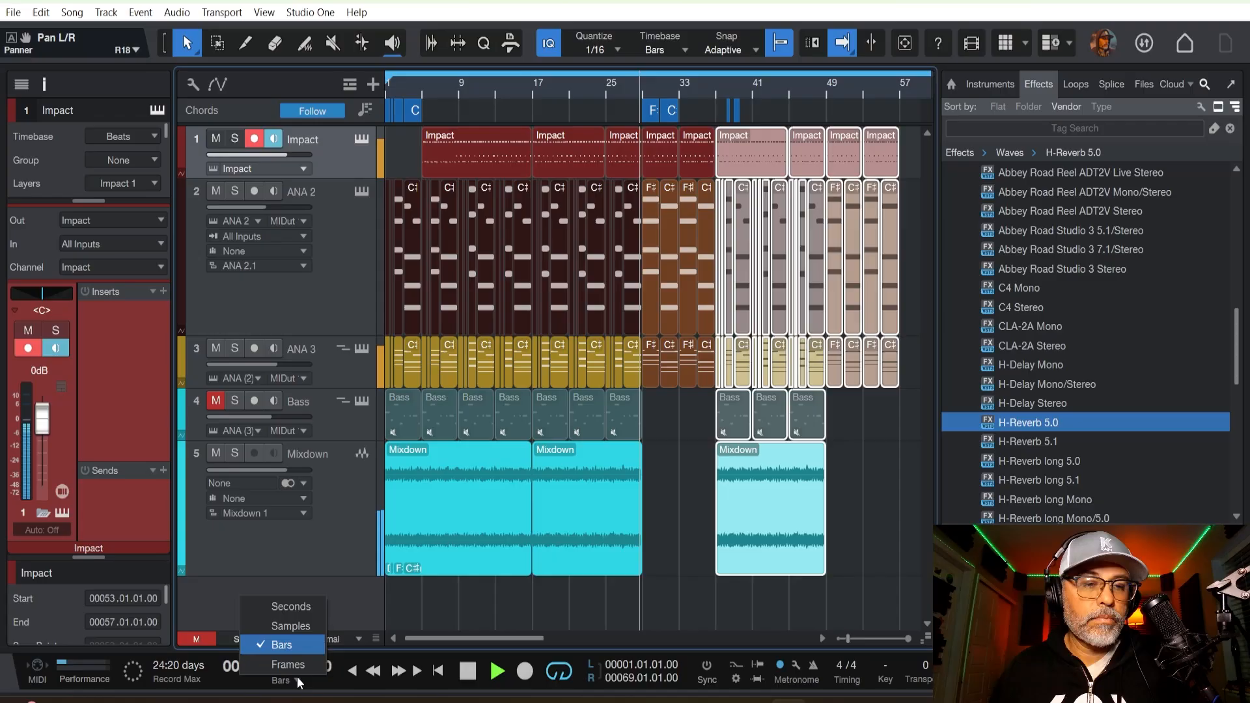
click(282, 608)
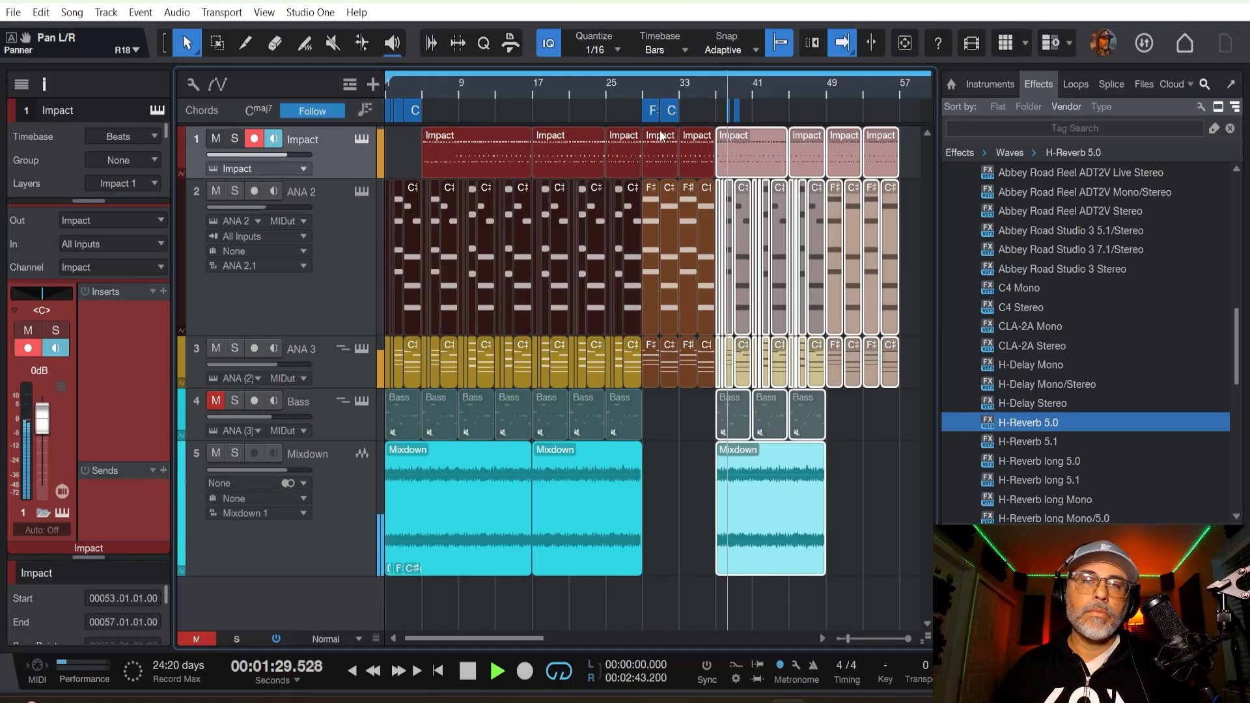
Stop playback, then open the Impact event starting at bar 29 in the drum editor, play it and audition the Clap sound.
key(space)
click(654, 156)
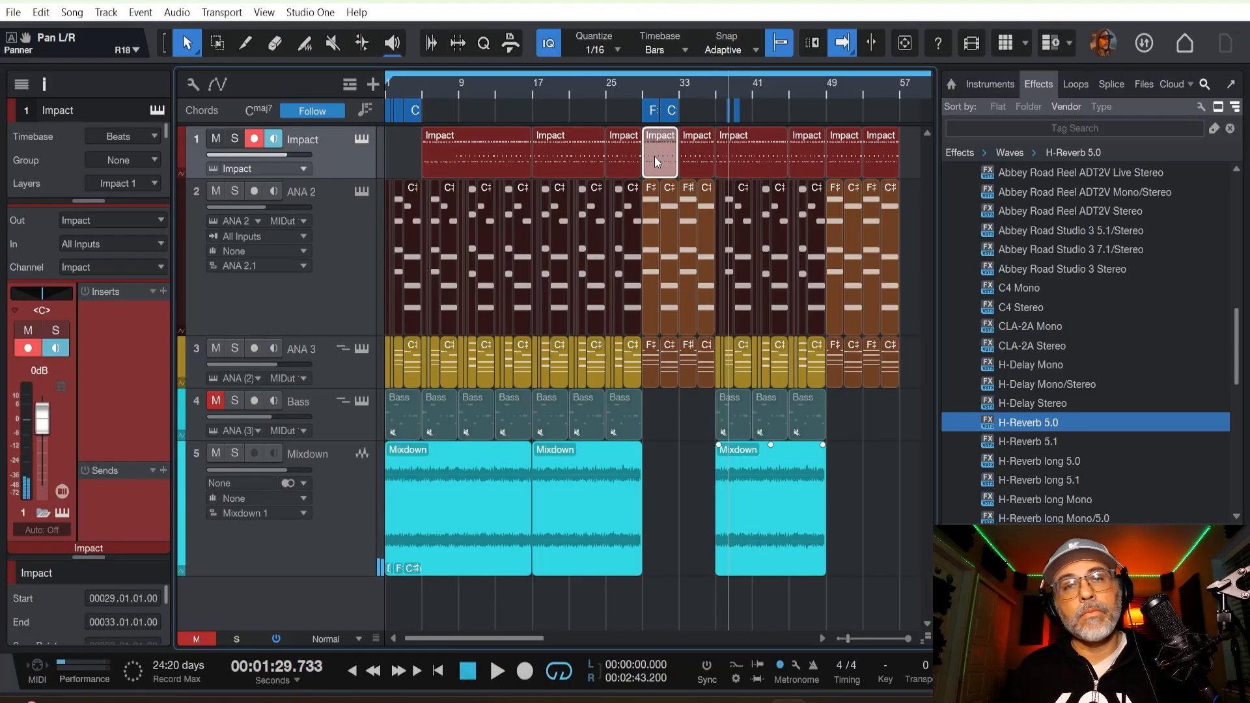
double_click(655, 156)
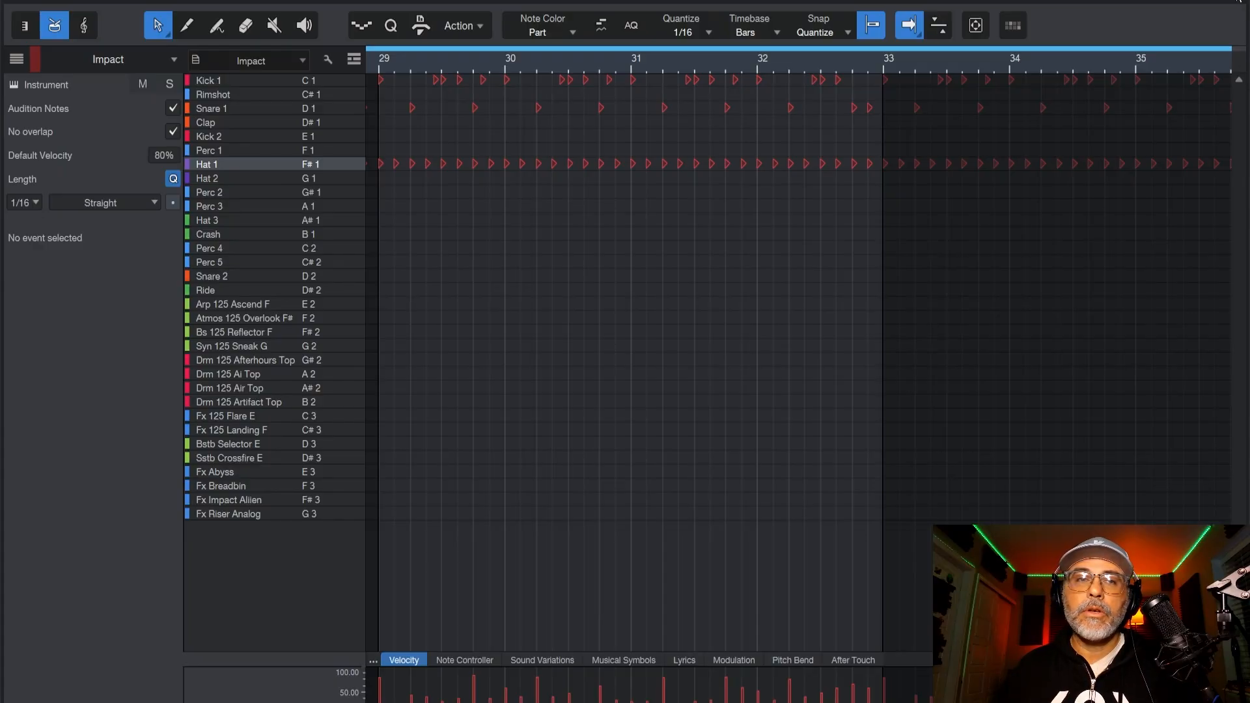
key(space)
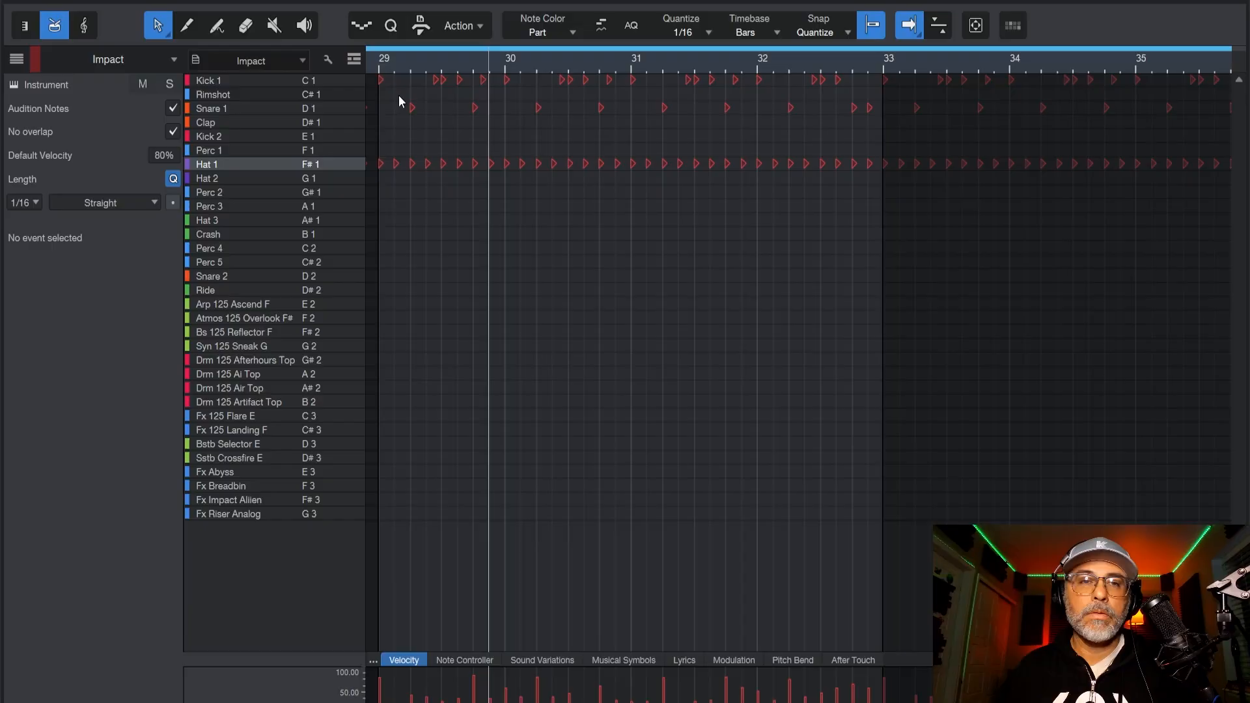
click(248, 123)
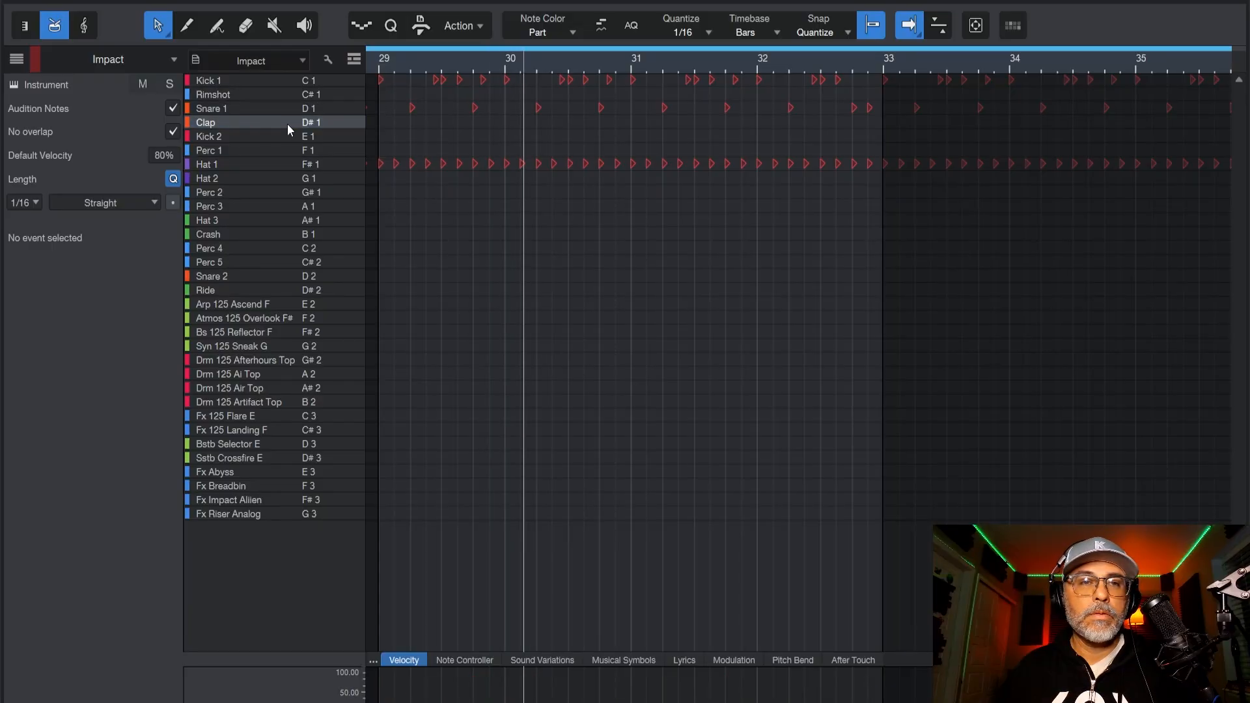
drag(400, 87, 1248, 113)
mouse_move(1245, 120)
mouse_down()
mouse_move(1184, 124)
mouse_move(1249, 133)
mouse_up()
click(1239, 1)
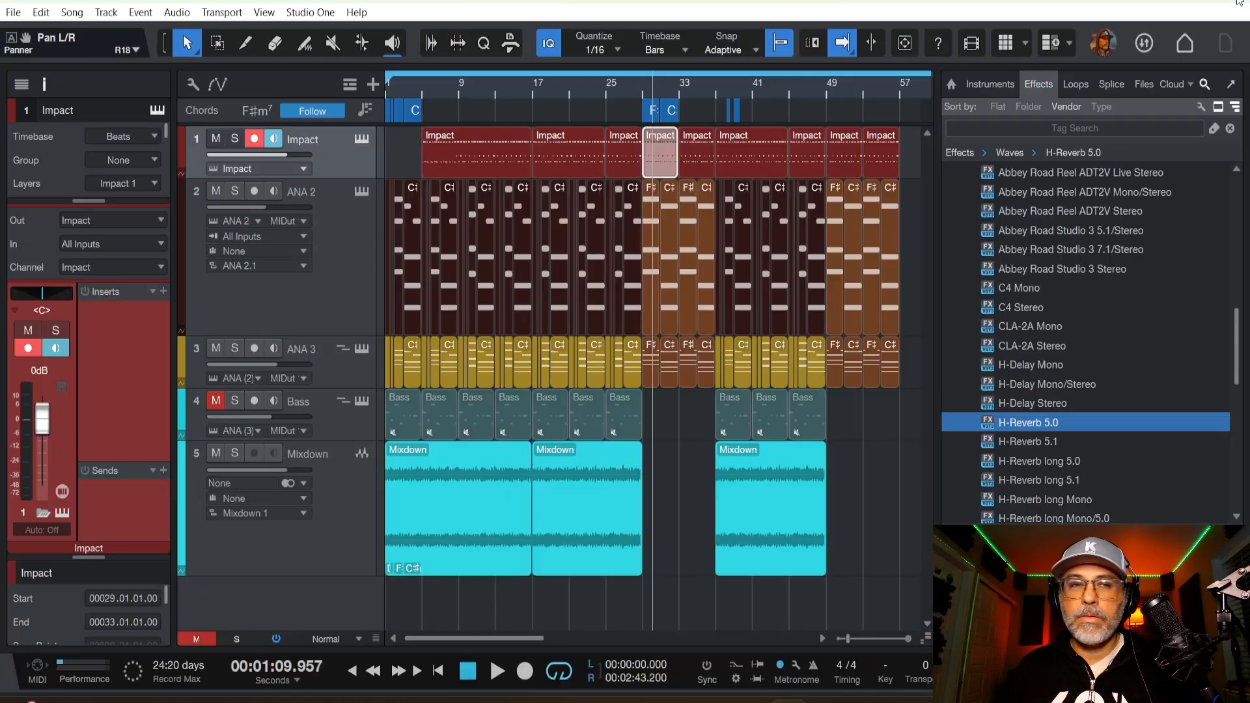
Reopen the Impact event at bar 29, move all its Snare 1 notes to Clap and play from bar 29.
double_click(670, 150)
drag(388, 93, 870, 120)
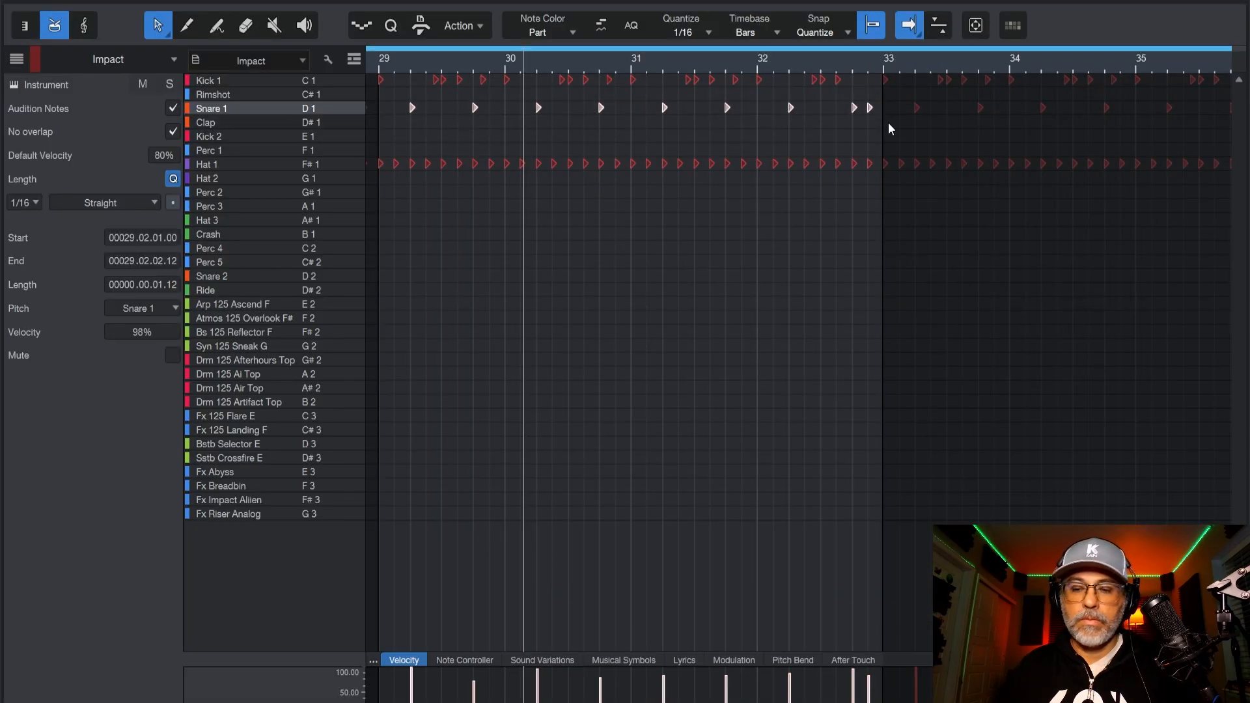
key(Down)
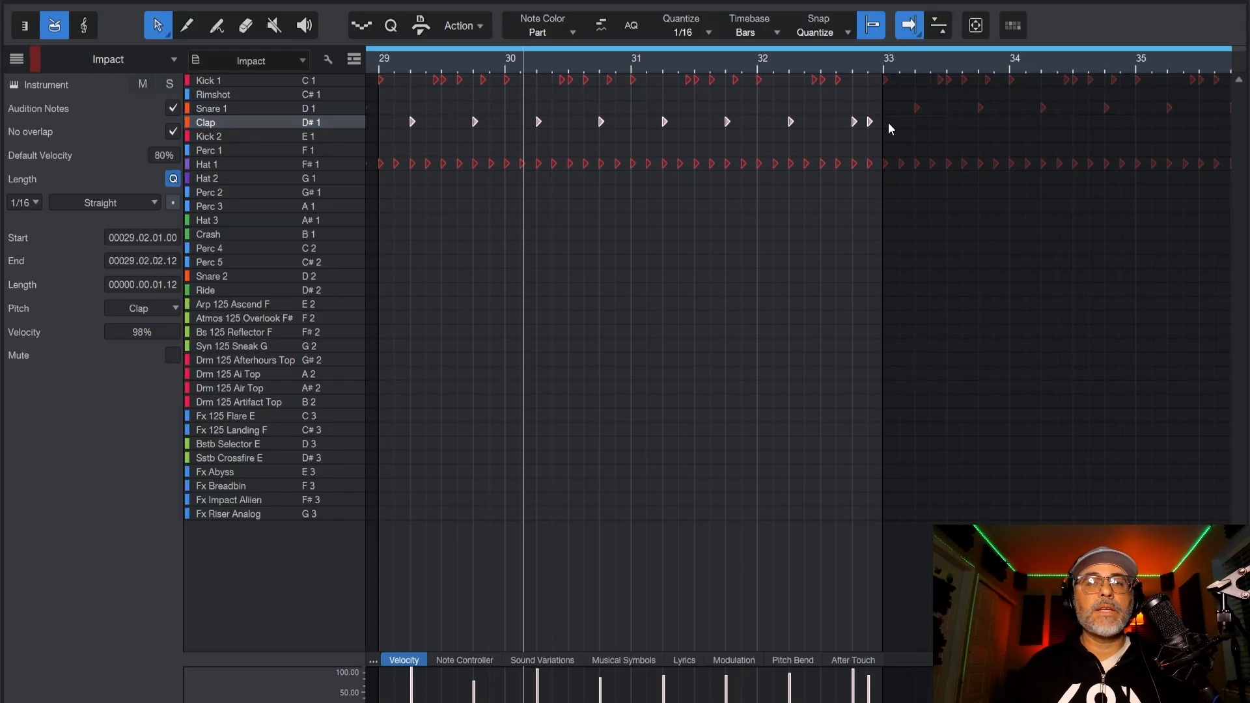
click(378, 69)
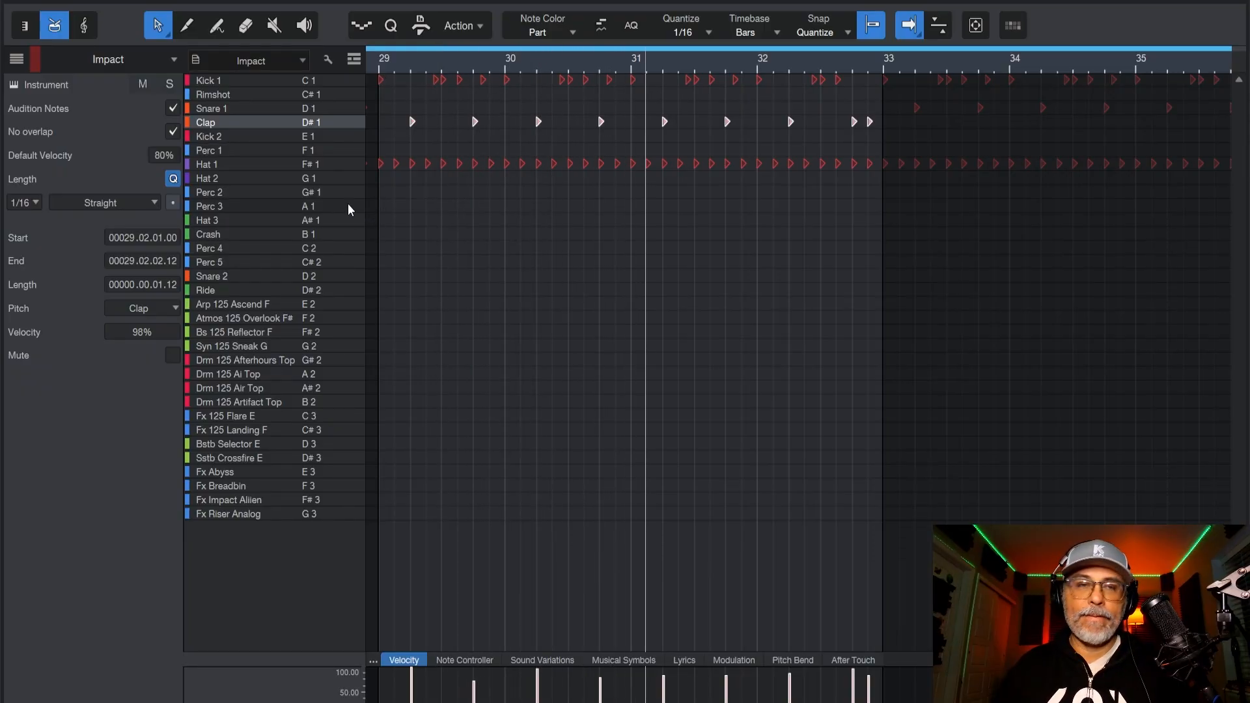
Try the moved notes from bar 29 on Perc 1, Perc 2, Perc 4 and Snare 2 during playback.
key(Down)
key(Down)
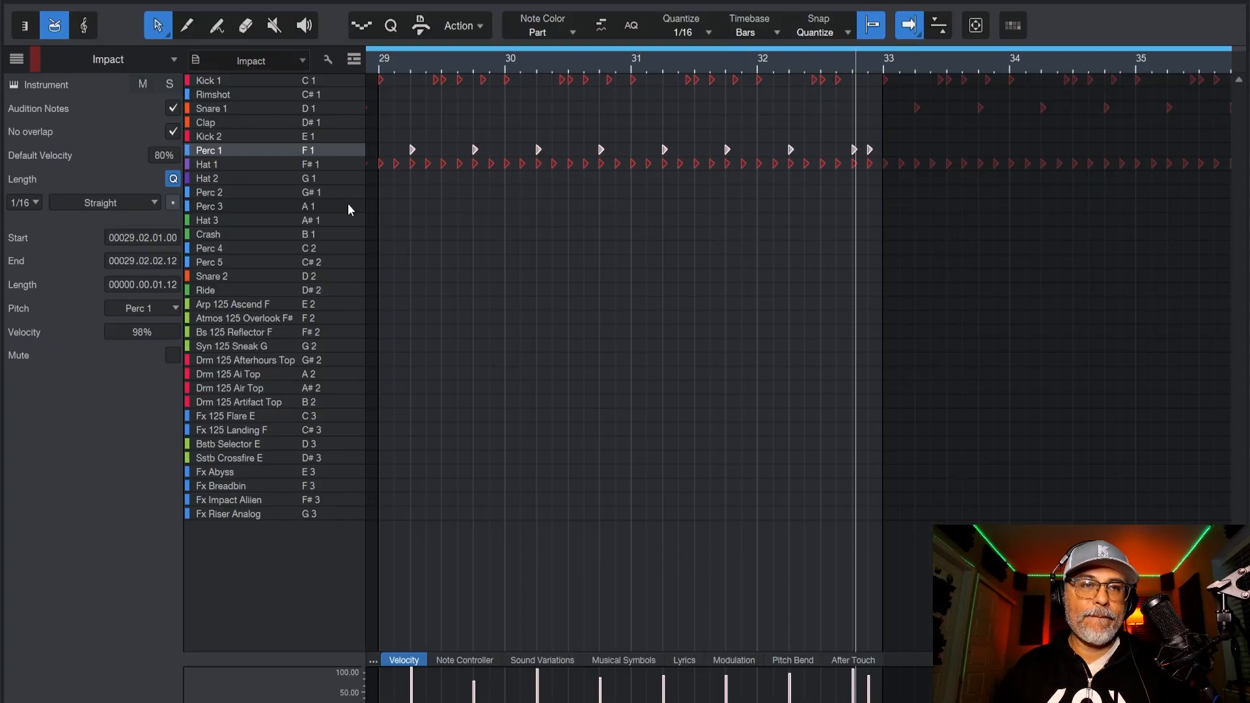
key(Up)
key(Up)
key(Up)
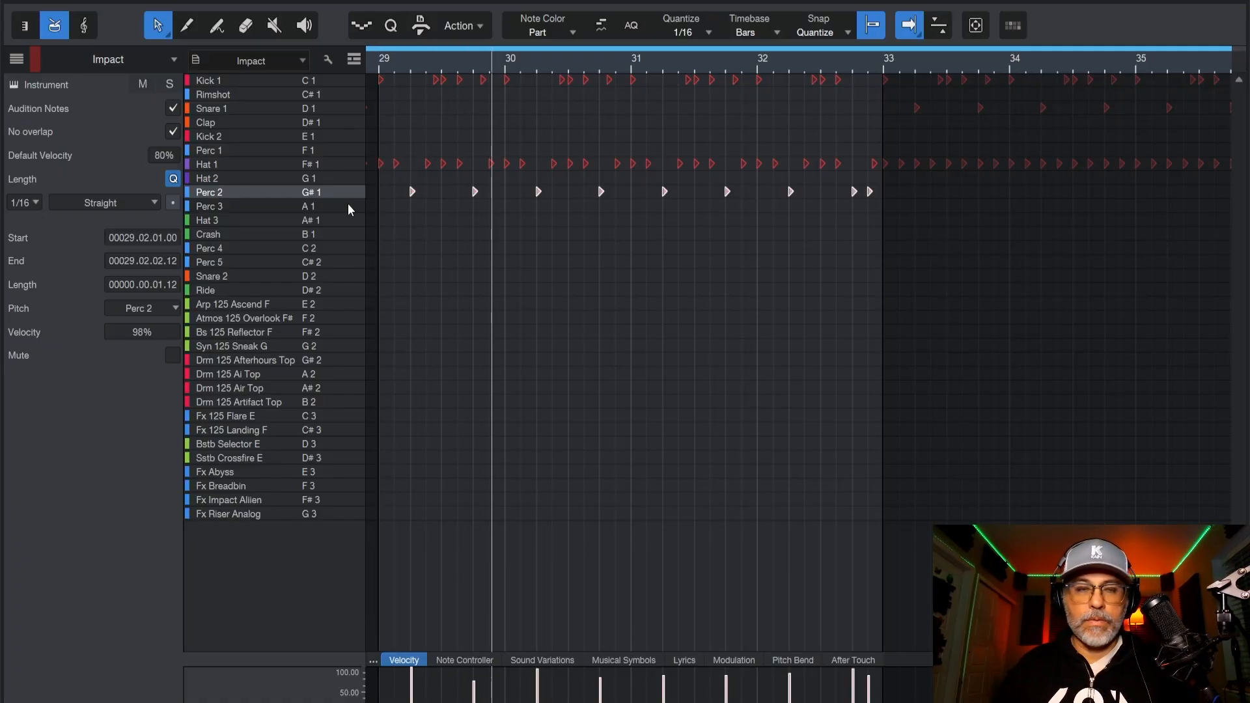
key(Up)
key(Up)
key(Up)
key(Up)
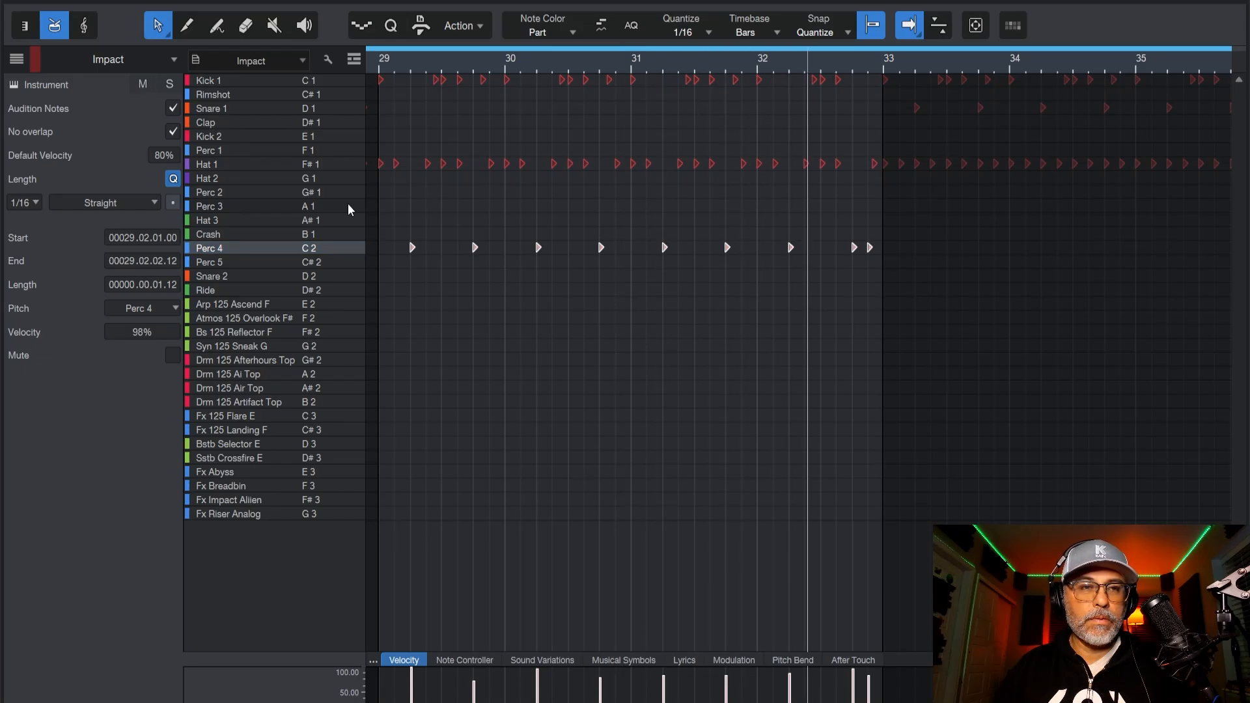
key(Up)
key(Up)
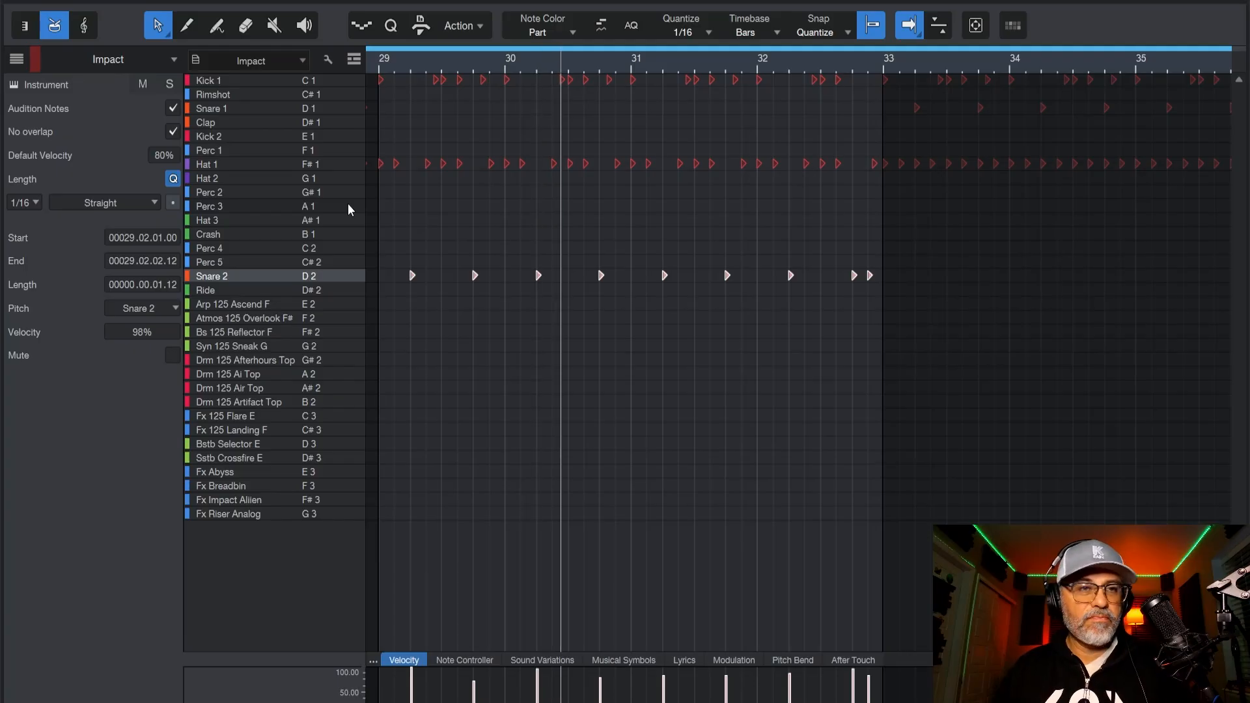
Try the notes on Crash and Rimshot, play the result, and return them to Clap.
key(Down)
key(Down)
key(Down)
key(Down)
key(Down)
key(Down)
key(Down)
key(Down)
key(Down)
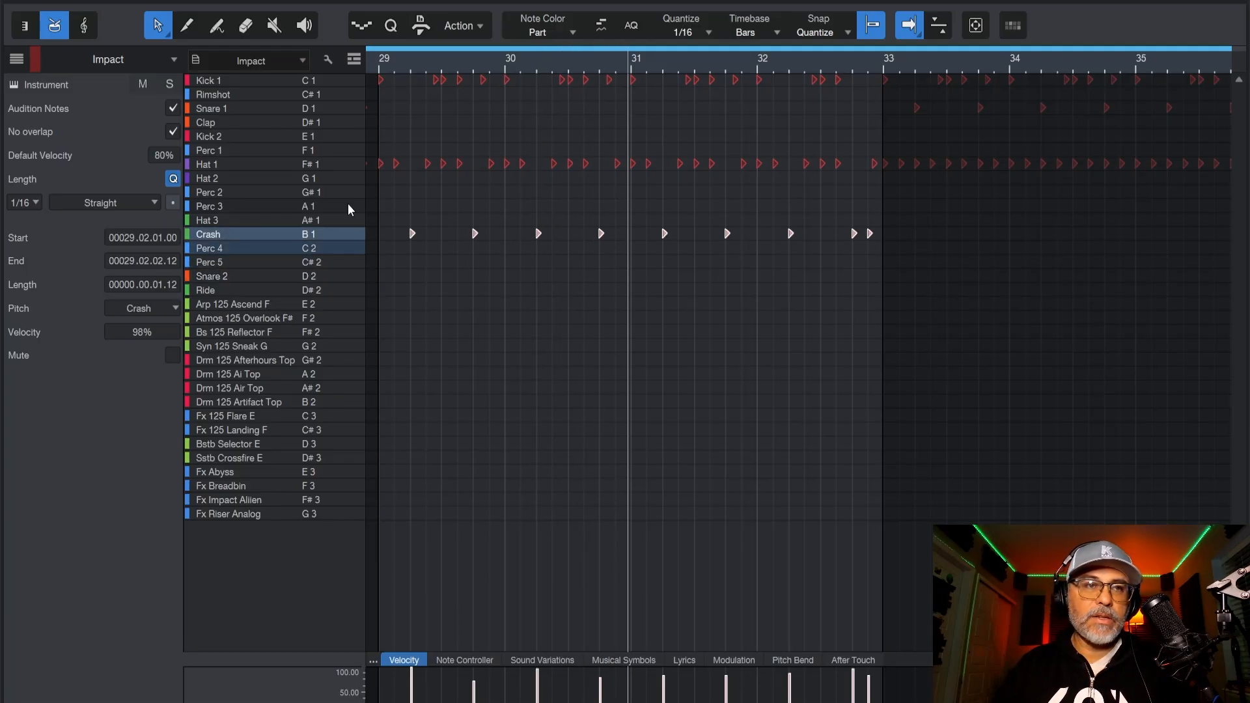
key(Down)
key(Down)
key(Down)
key(Down)
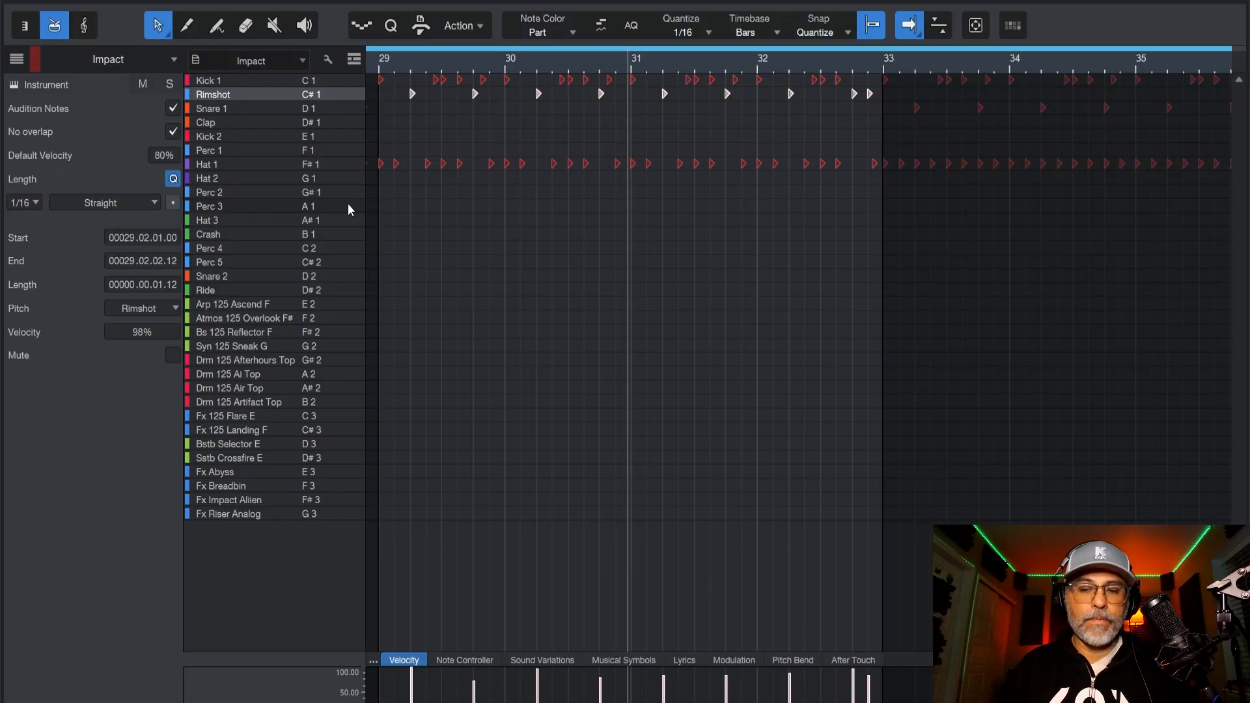
key(space)
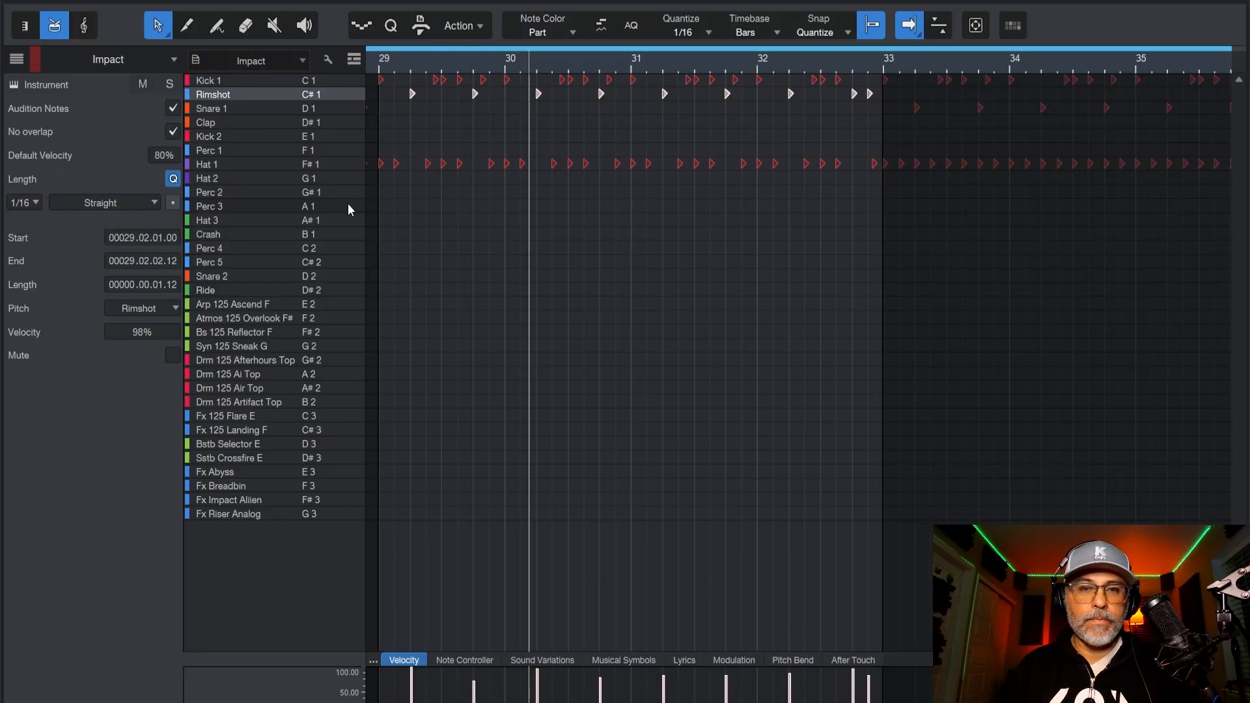
key(Up)
key(Up)
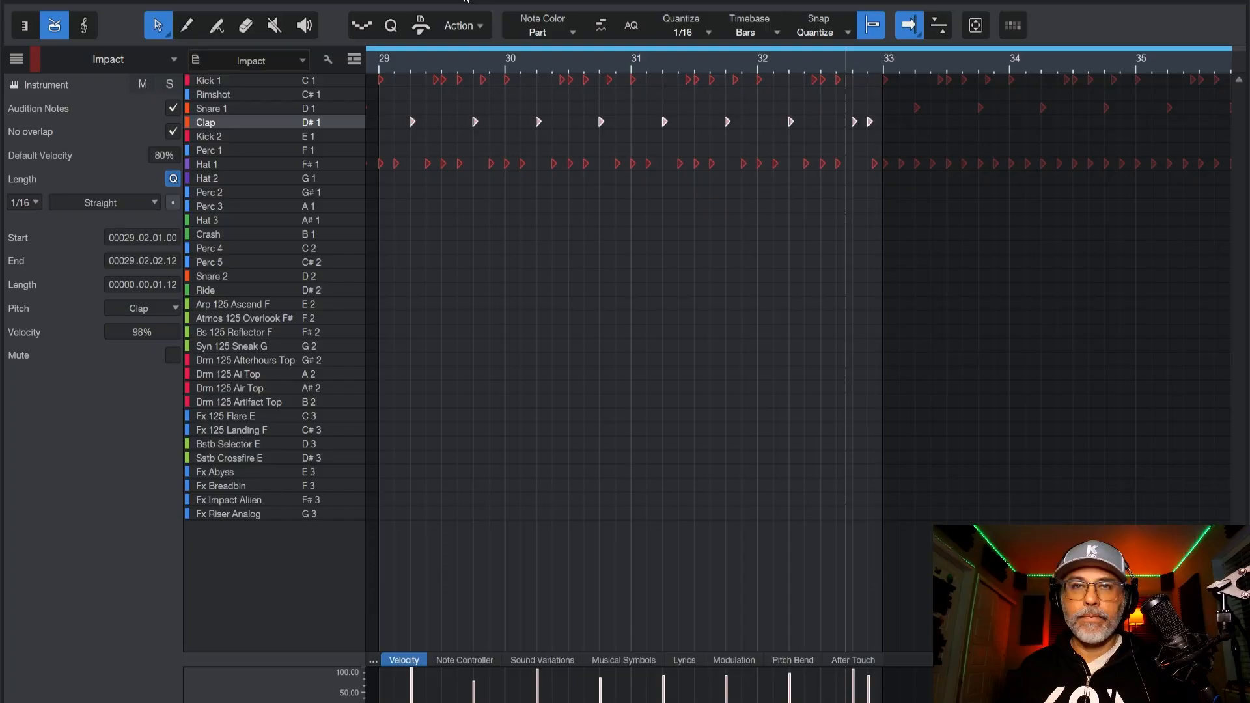
Move the Snare 1 notes between bars 33 and 37 to Clap and play from about bar 28.
scroll(533, 61, down, 5)
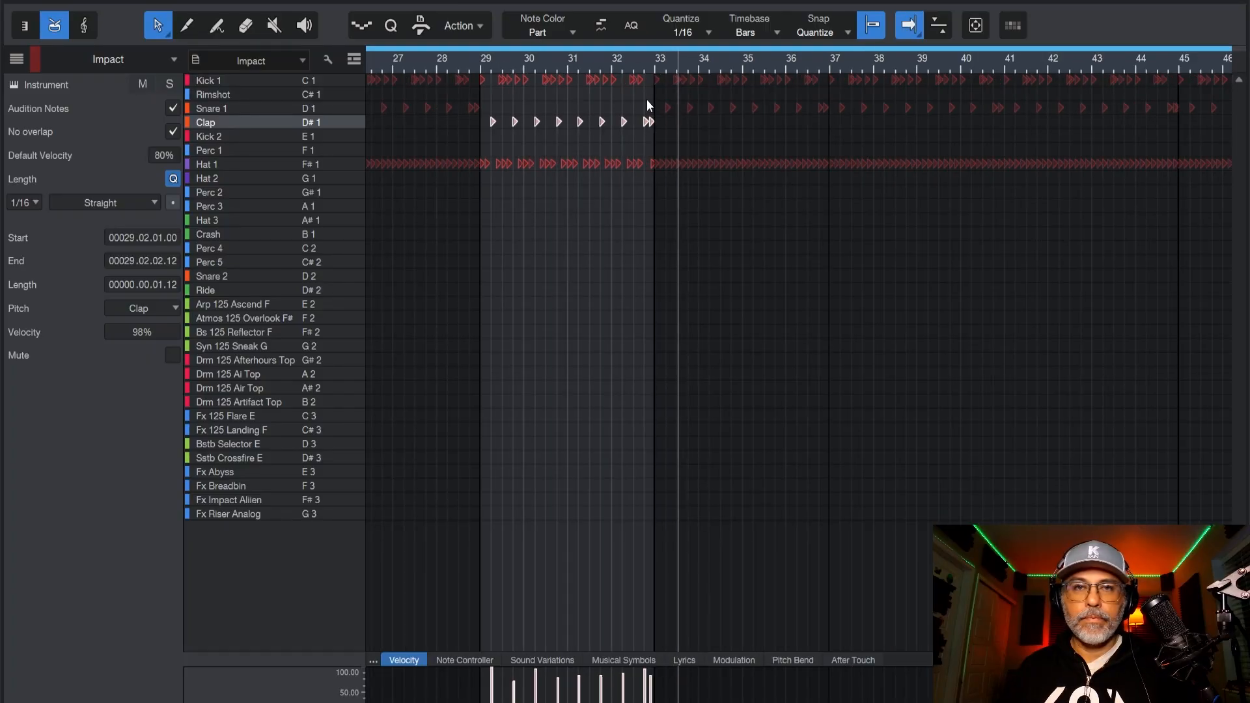
drag(649, 98, 833, 116)
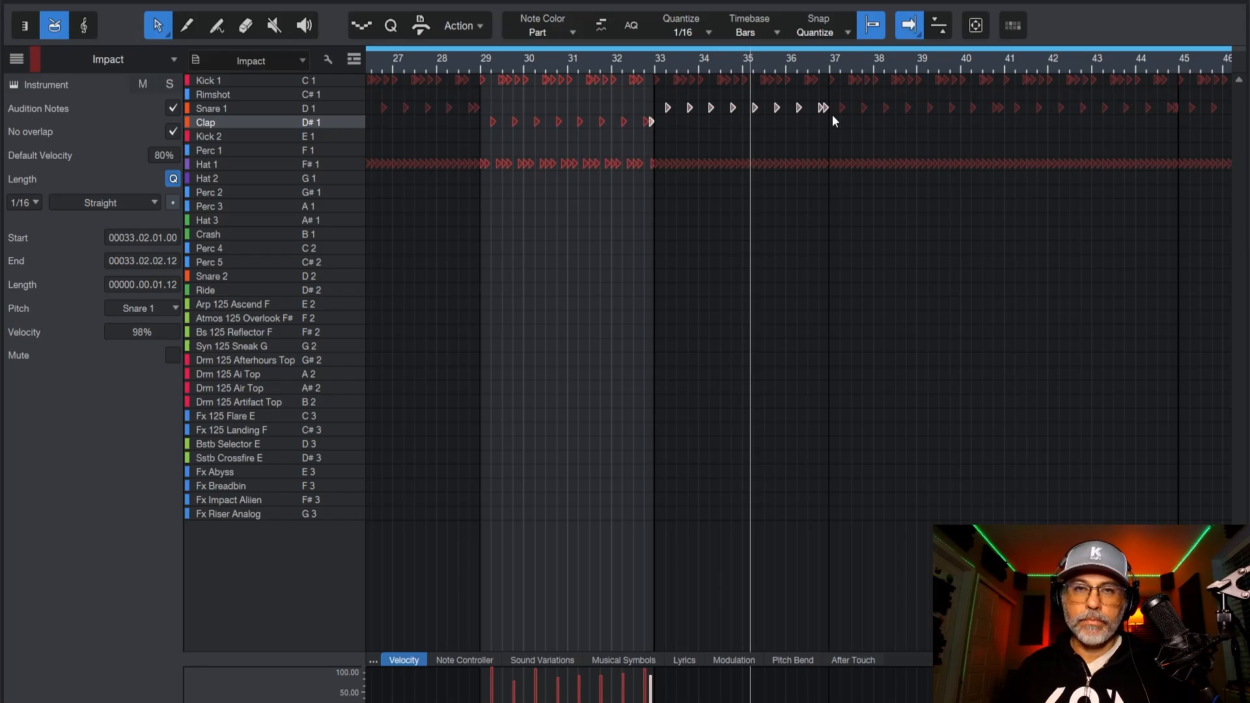
drag(663, 90, 826, 109)
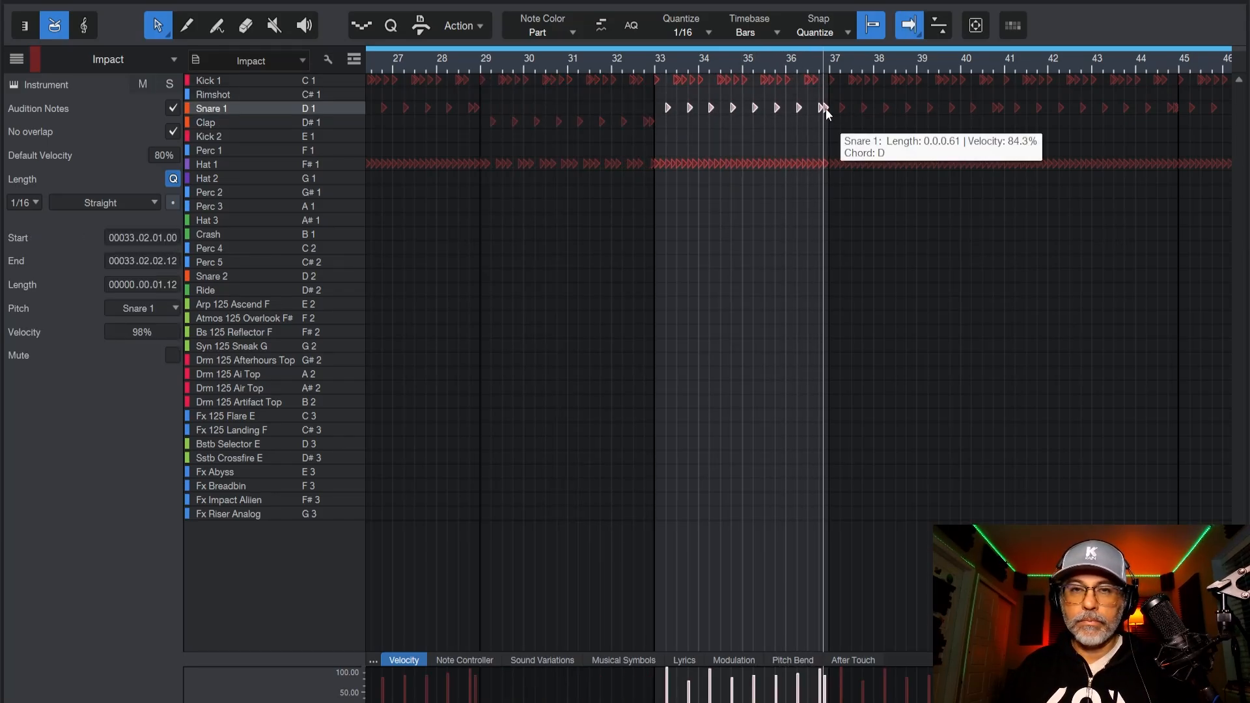
key(Down)
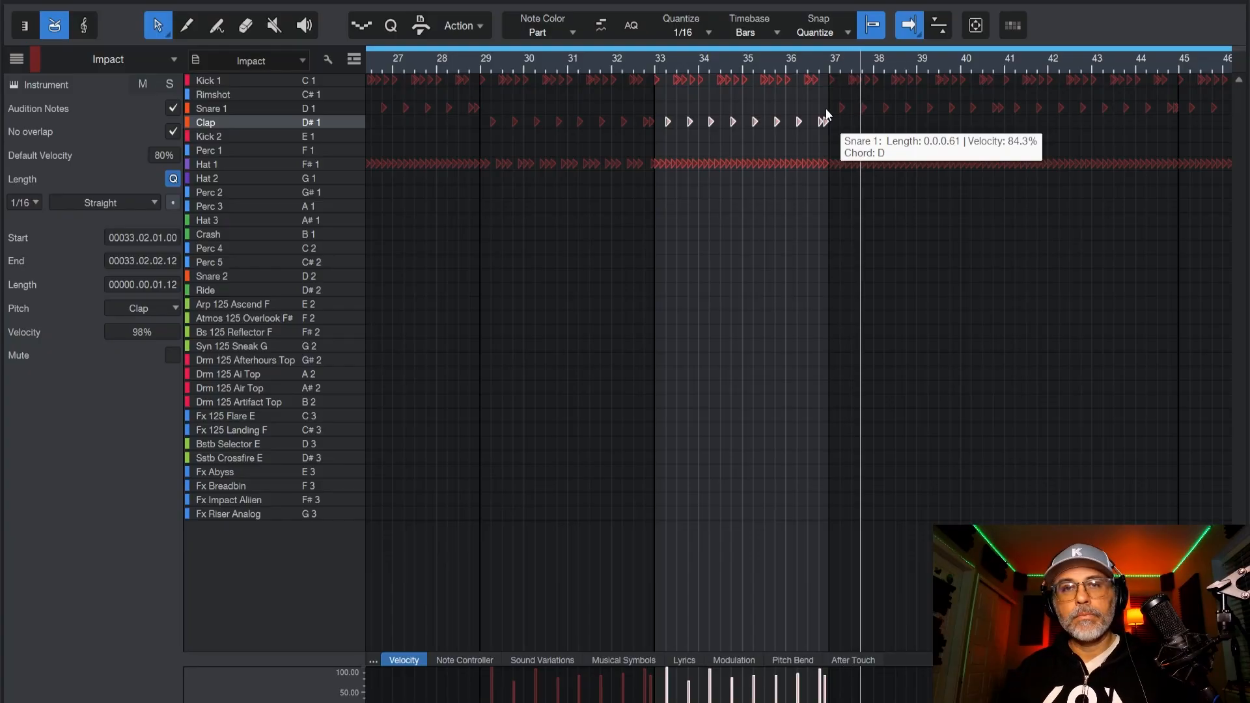
click(431, 56)
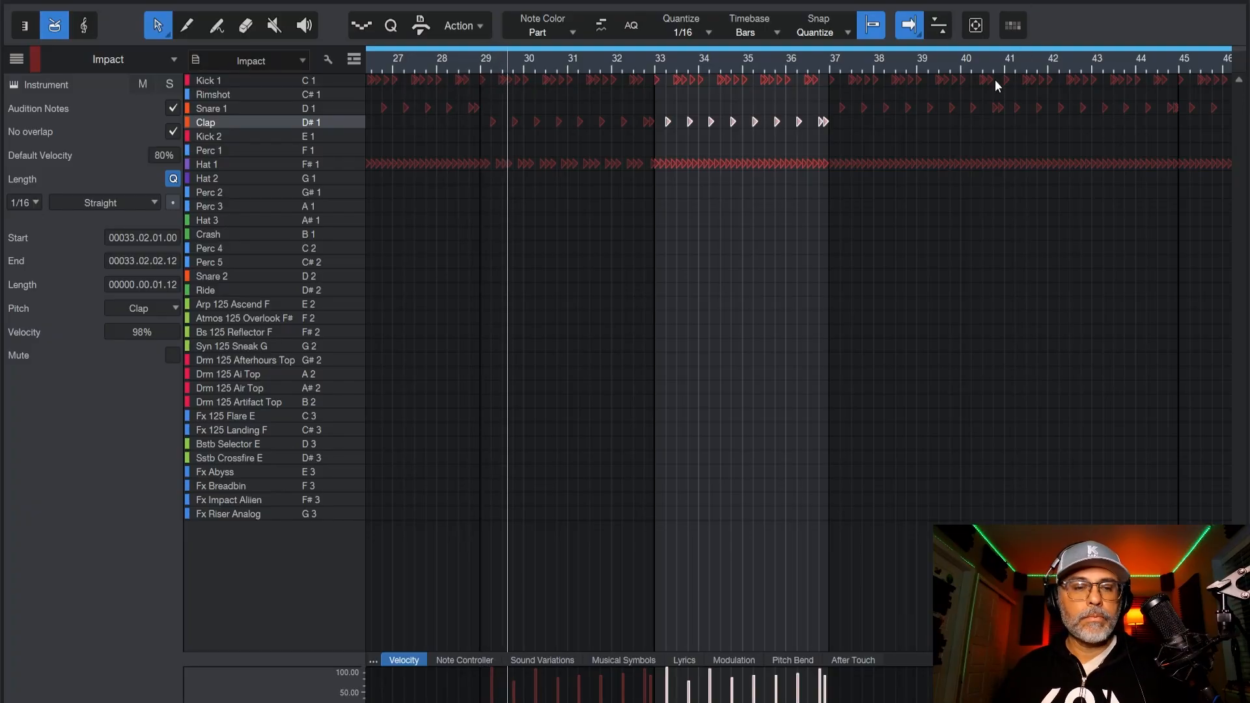
Open the Impact instrument from the mixer, route the Clap pad to the Stereo 5 output and close the instrument.
key(F3)
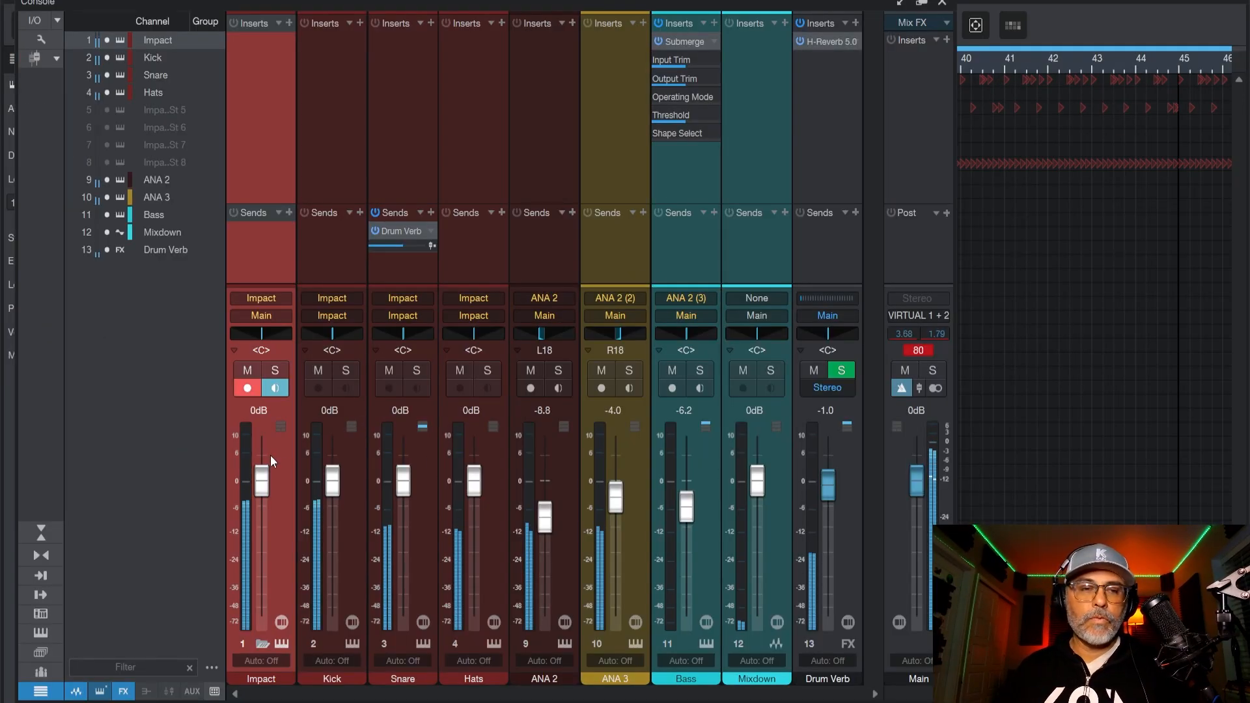
click(281, 623)
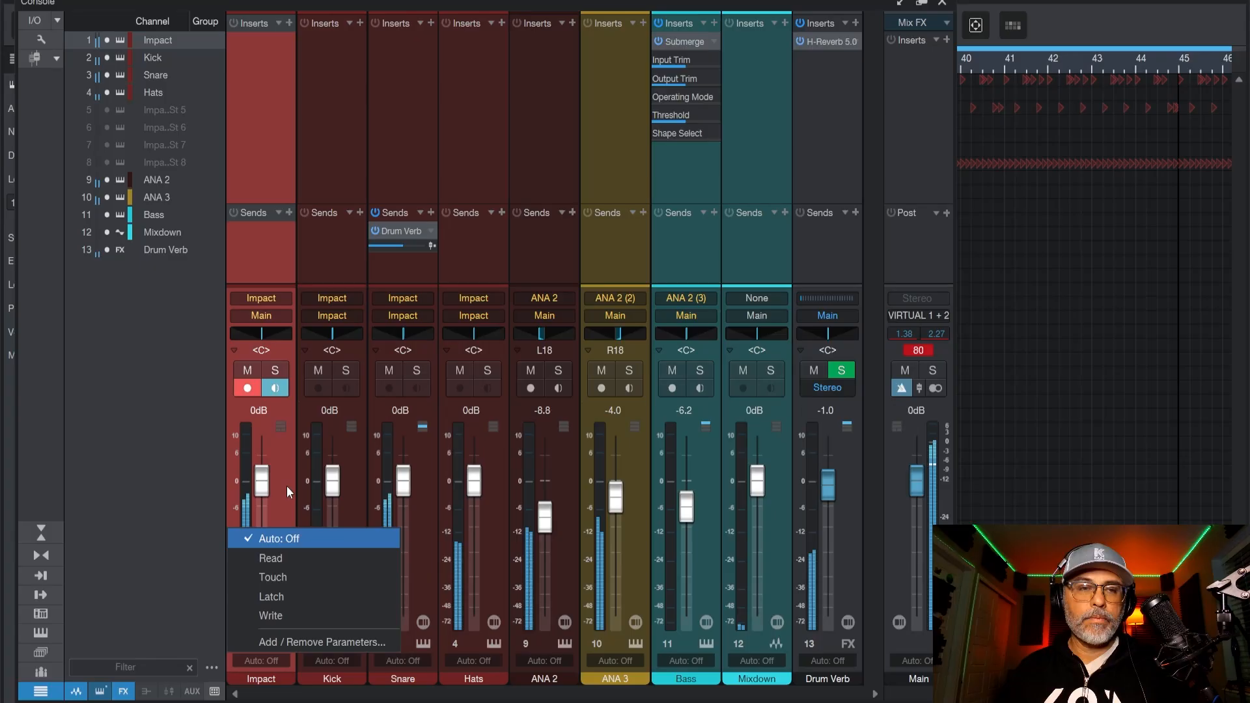
click(286, 485)
click(280, 643)
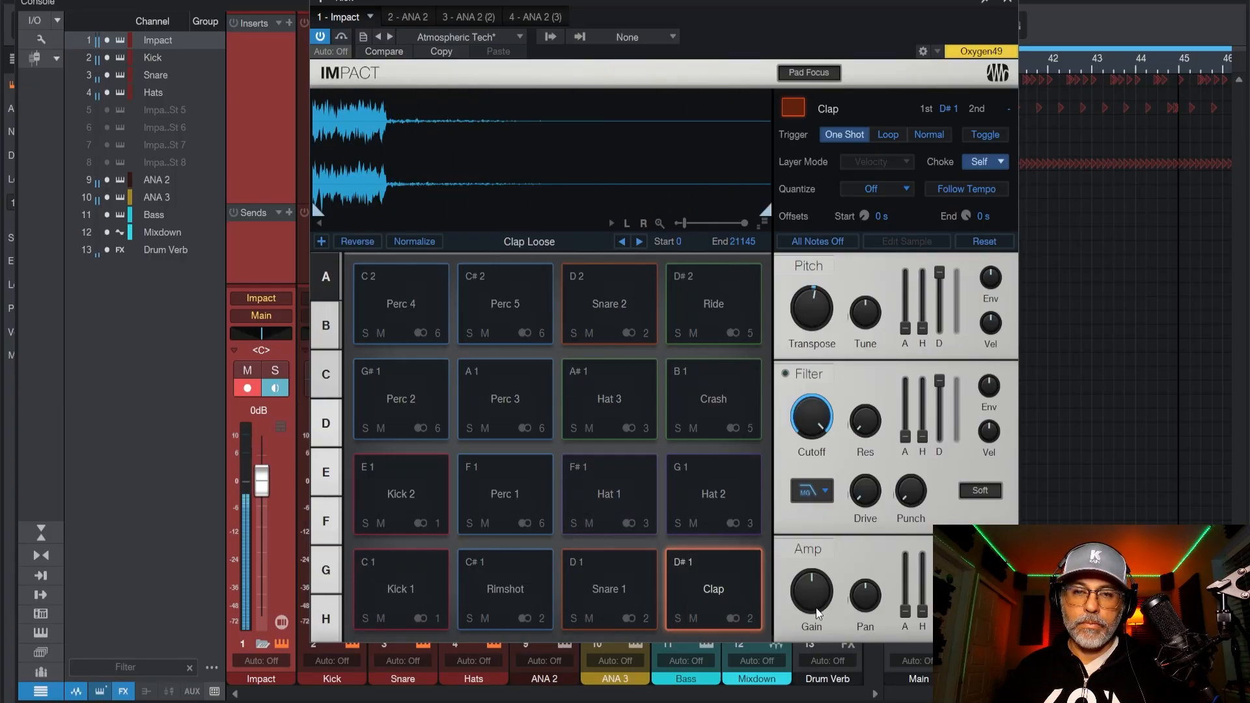
drag(814, 608, 813, 610)
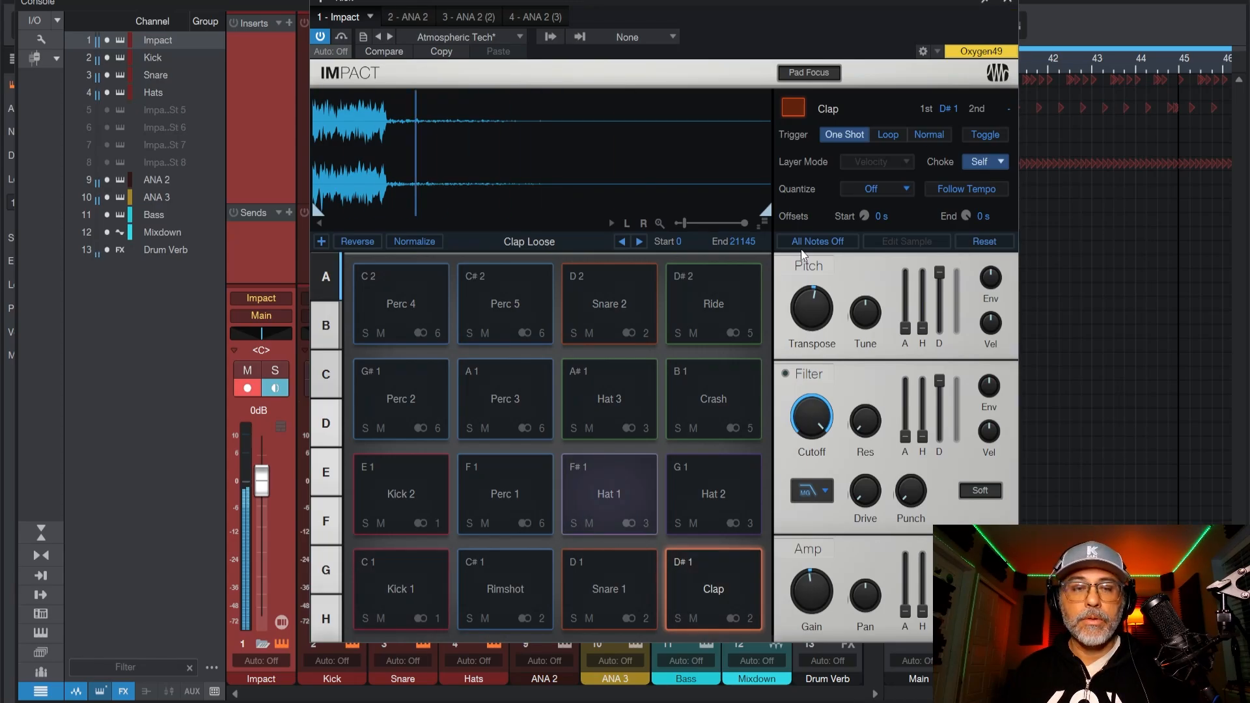
click(742, 616)
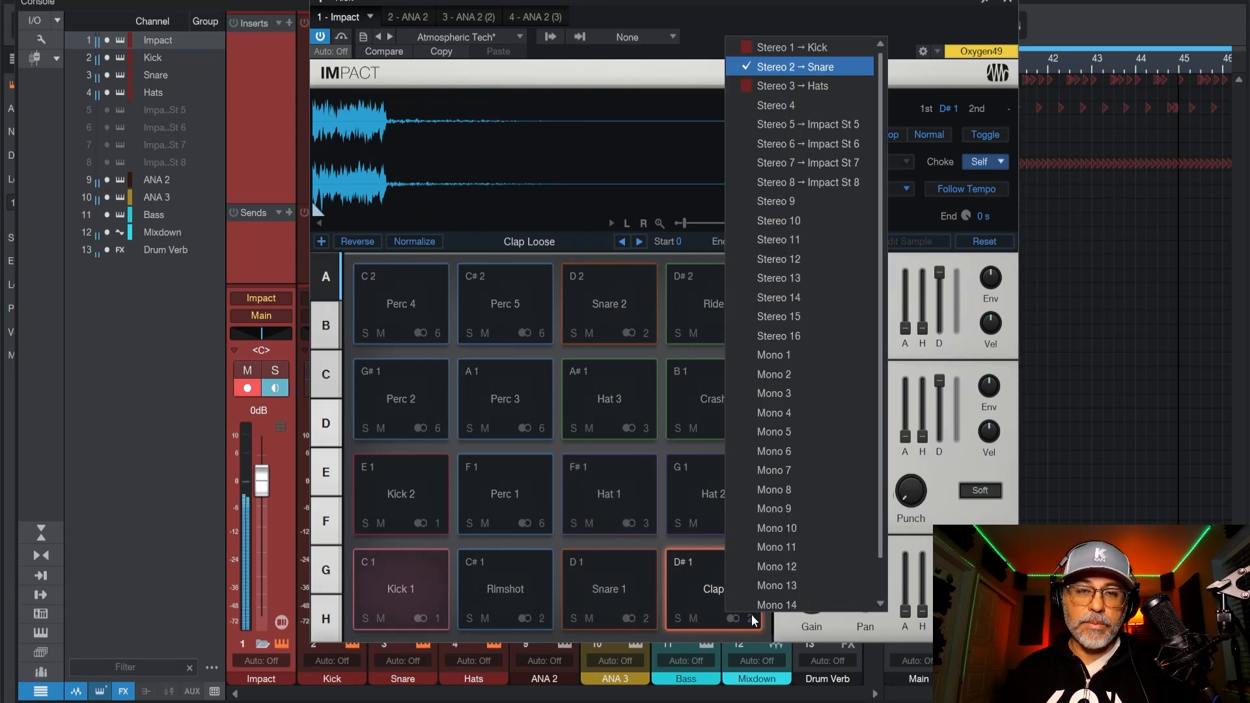
click(810, 120)
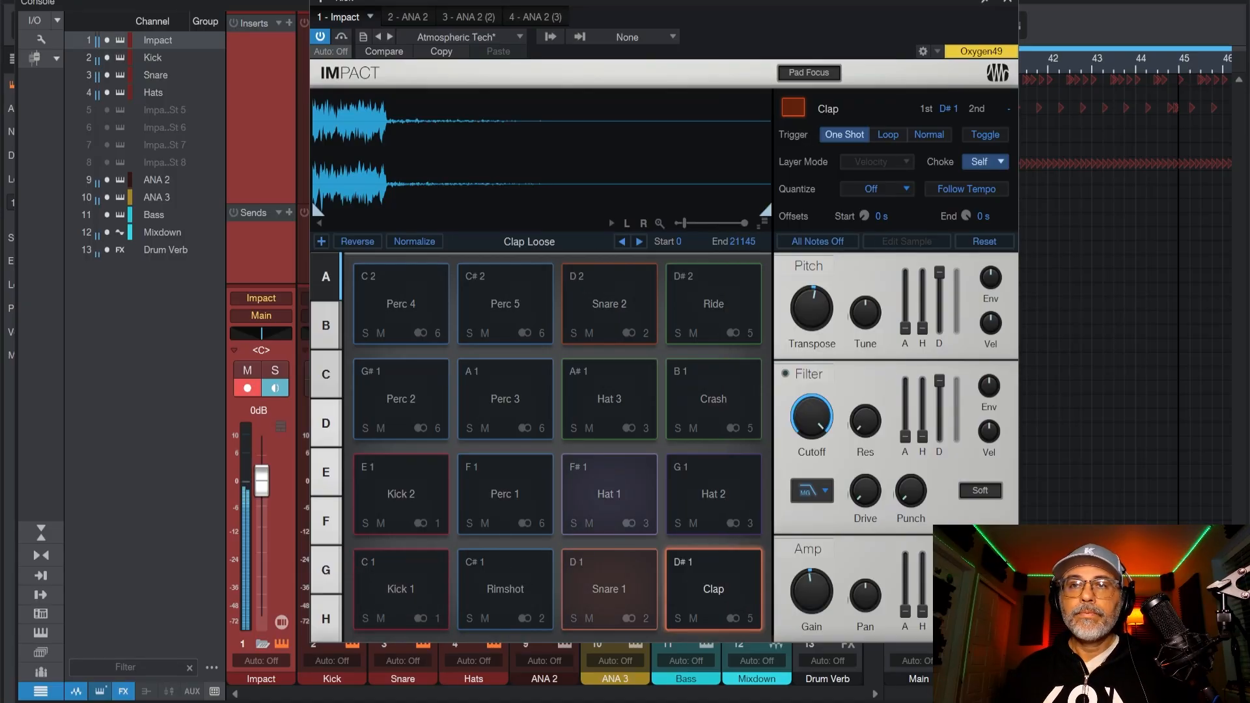
click(1007, 2)
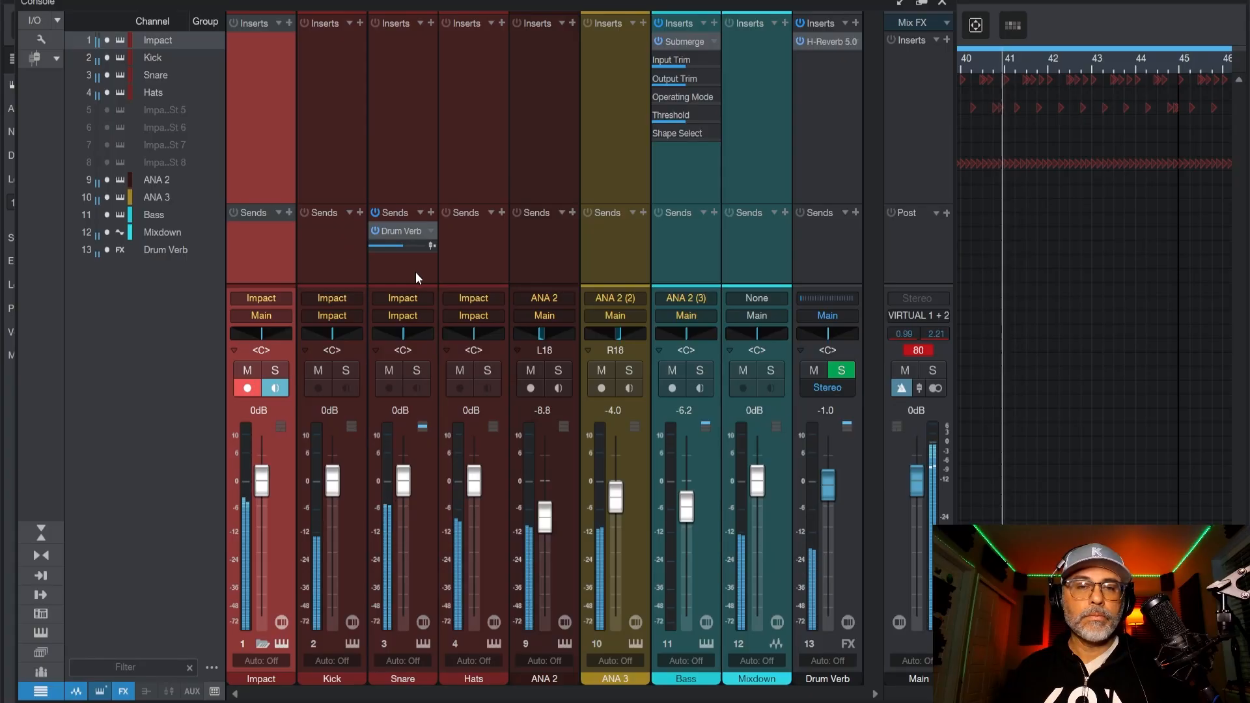
Show the hidden Impact St 5 channel in the mixer and rename it clap.
click(106, 110)
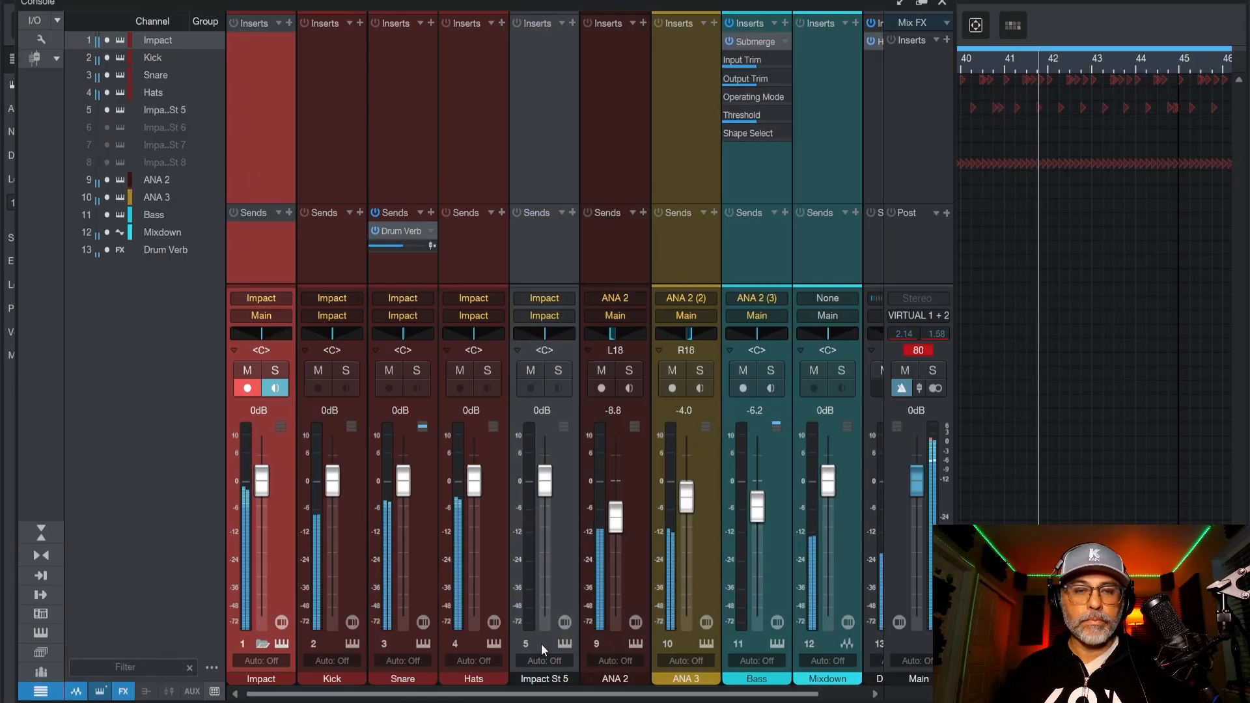
double_click(542, 674)
text(clap)
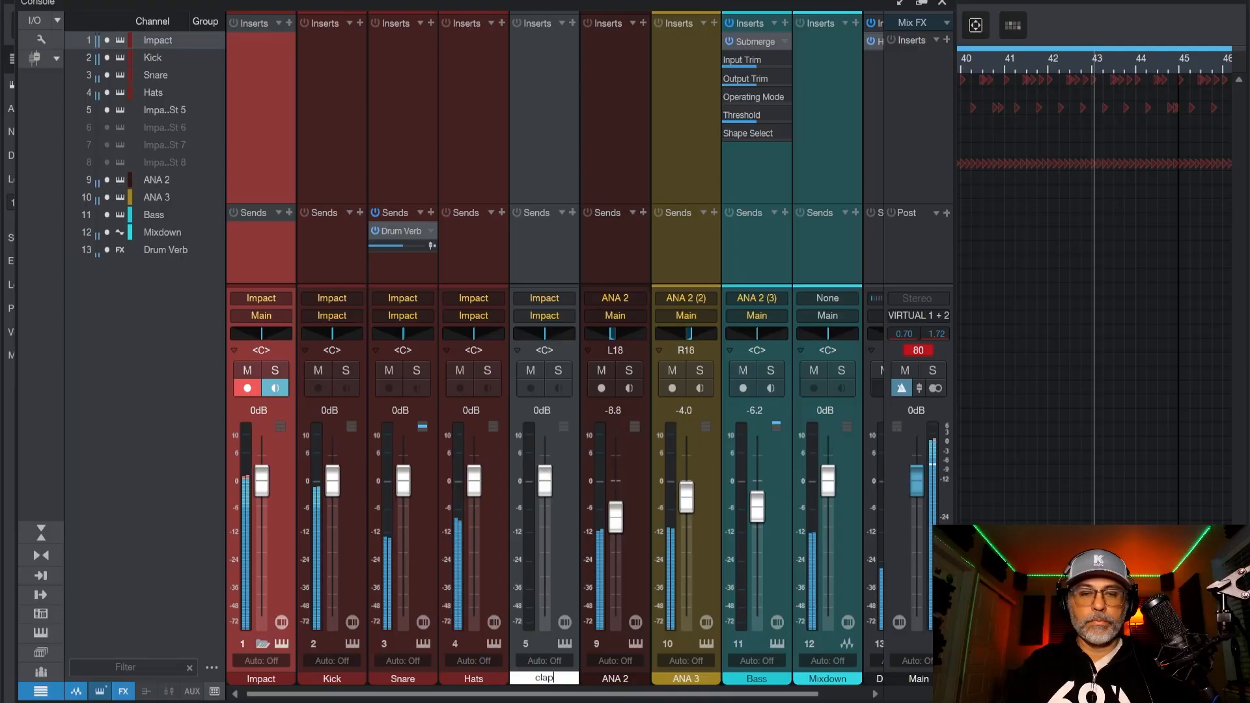
key(Return)
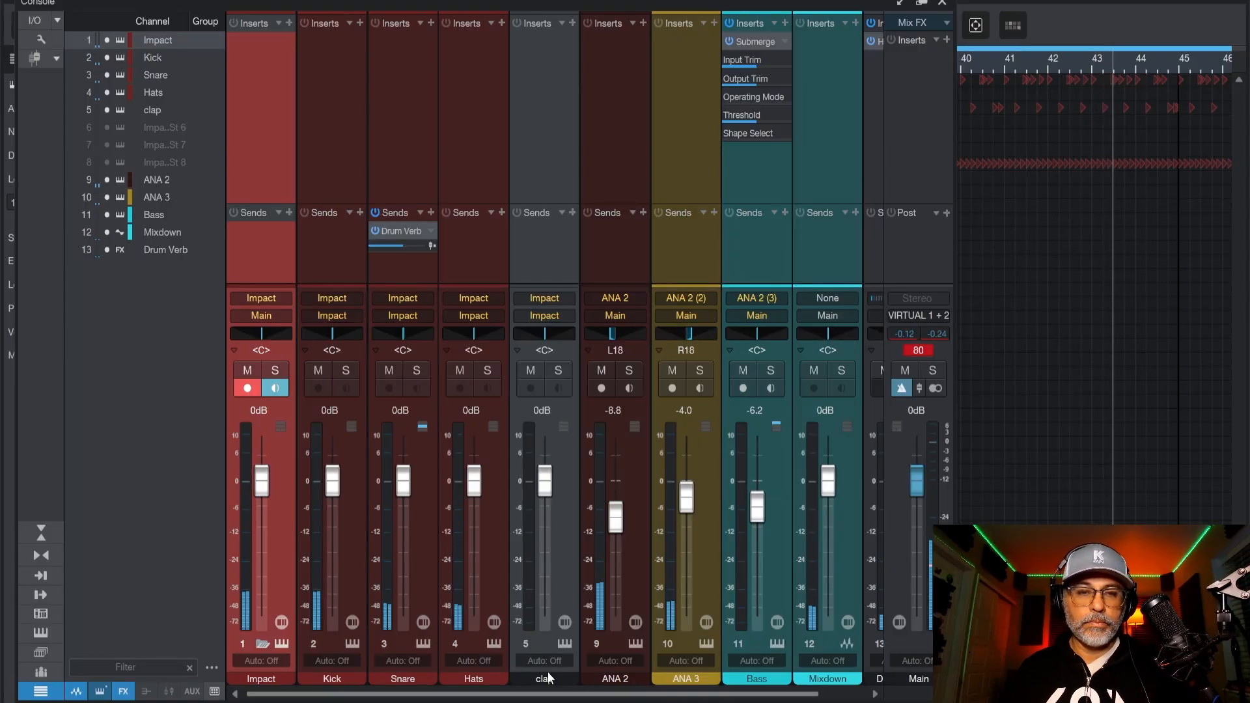
Color the clap channel dark red to match the other drum channels.
click(523, 678)
click(522, 678)
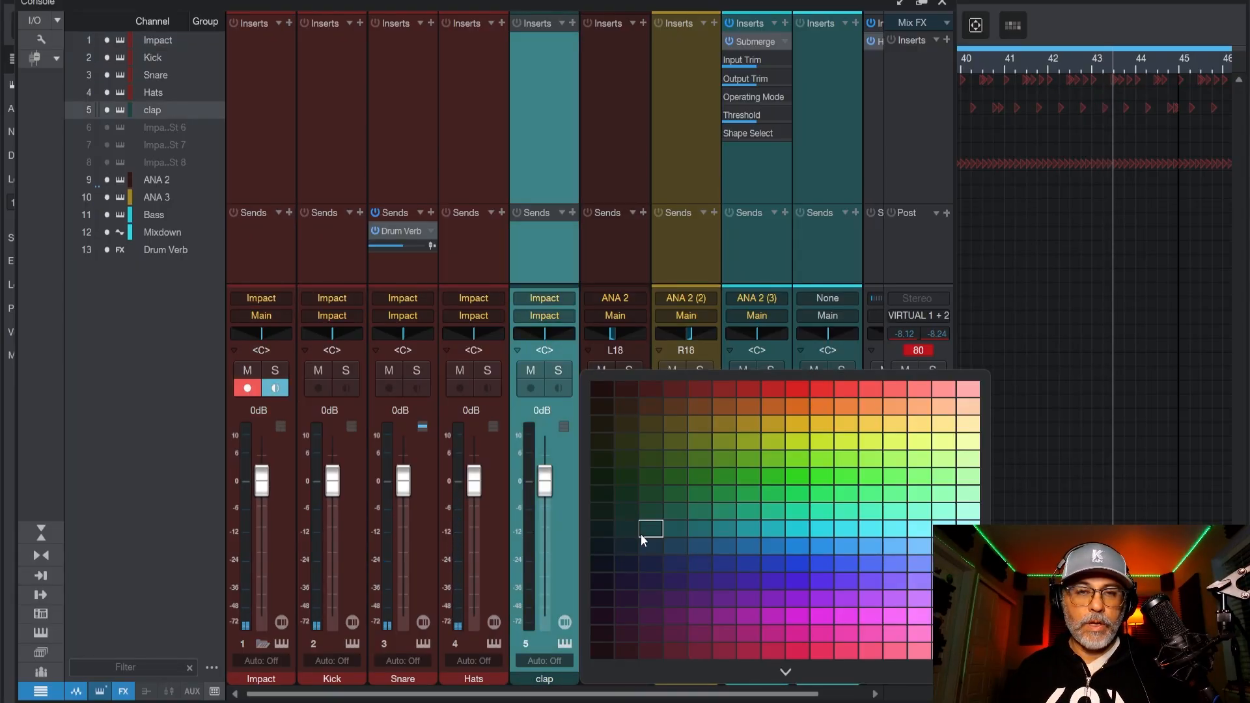
click(724, 392)
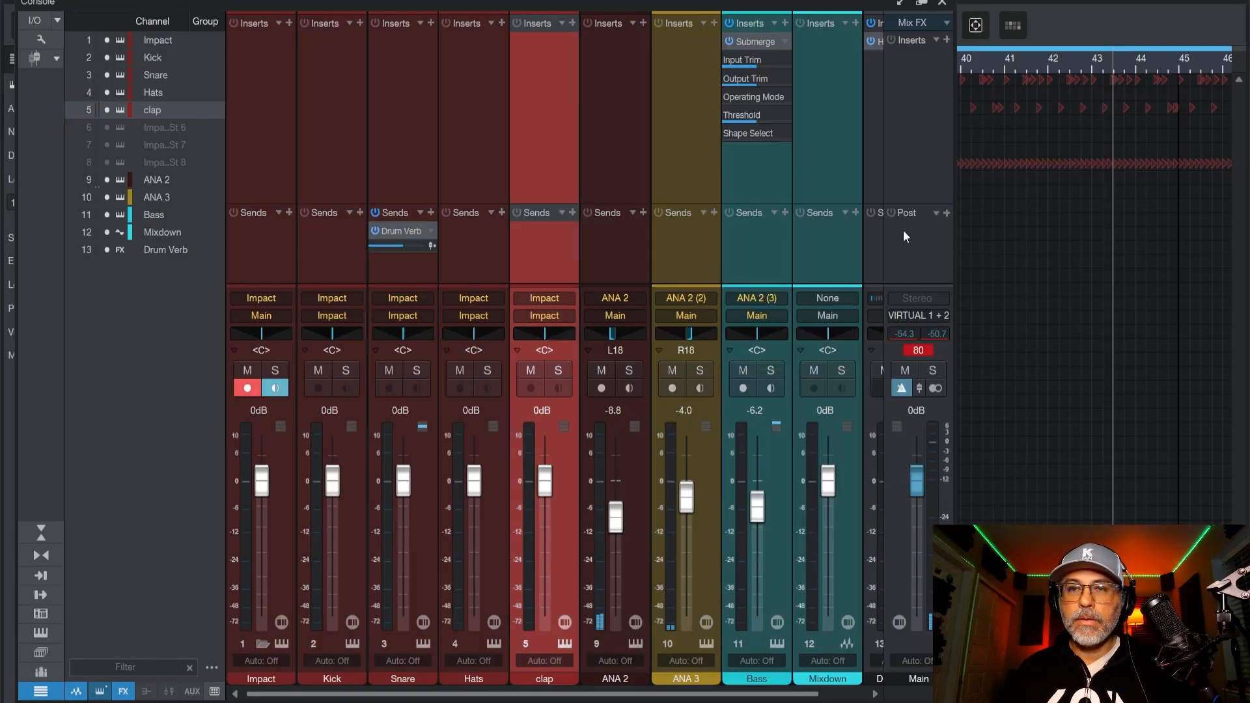
Play the song from the beginning and close the mixer to return to the drum editor.
key(space)
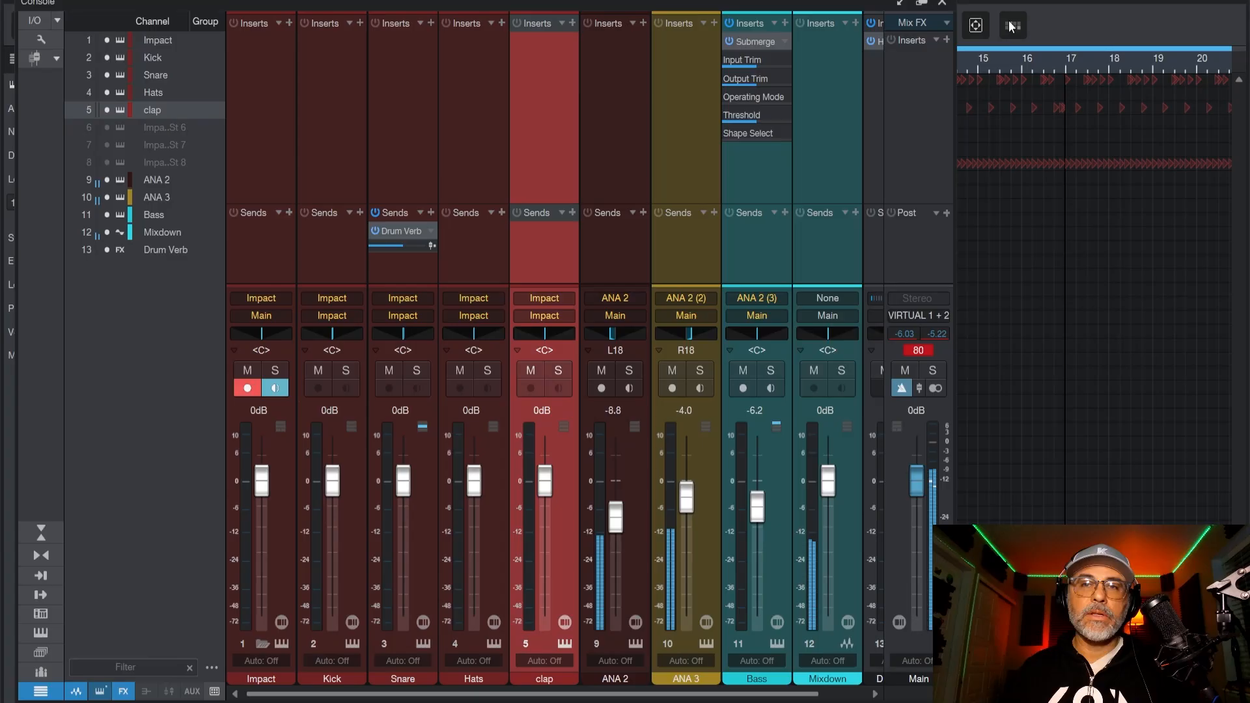
click(1008, 26)
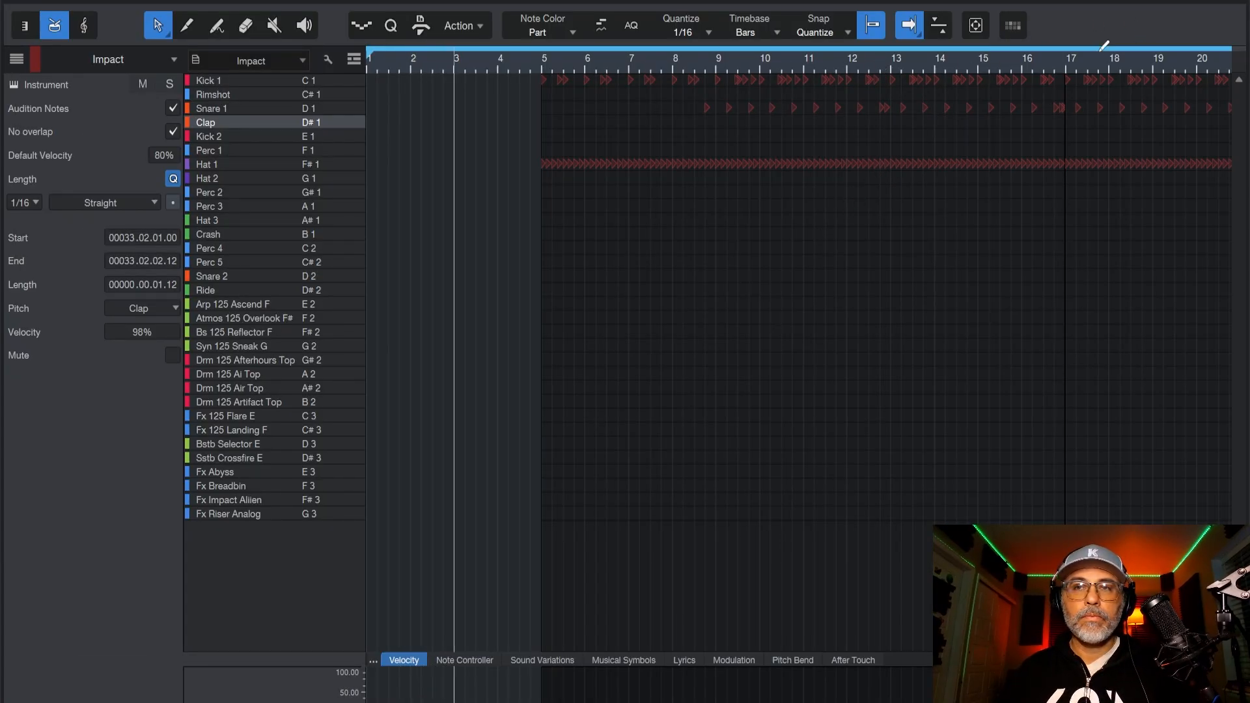
Close the drum editor, stop playback, split the first bass Mixdown clip at bar 5 and delete the part before it.
key(F2)
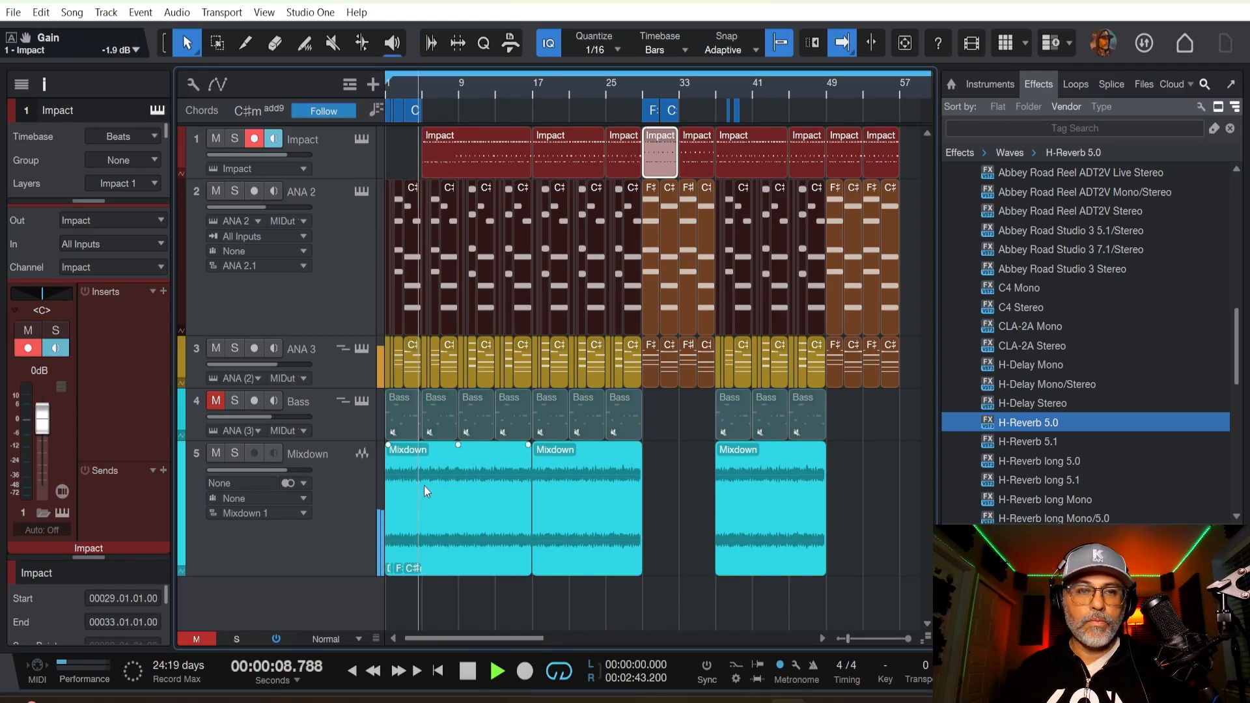
key(space)
key(5)
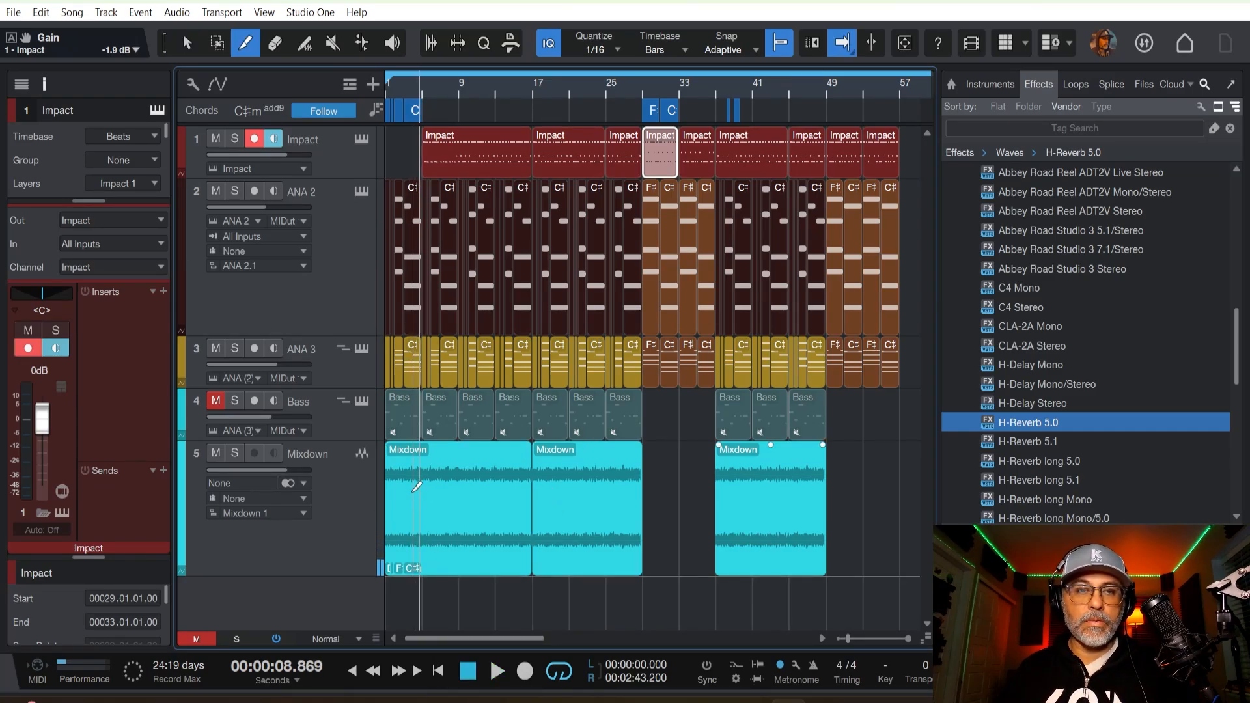
click(422, 491)
key(1)
click(413, 498)
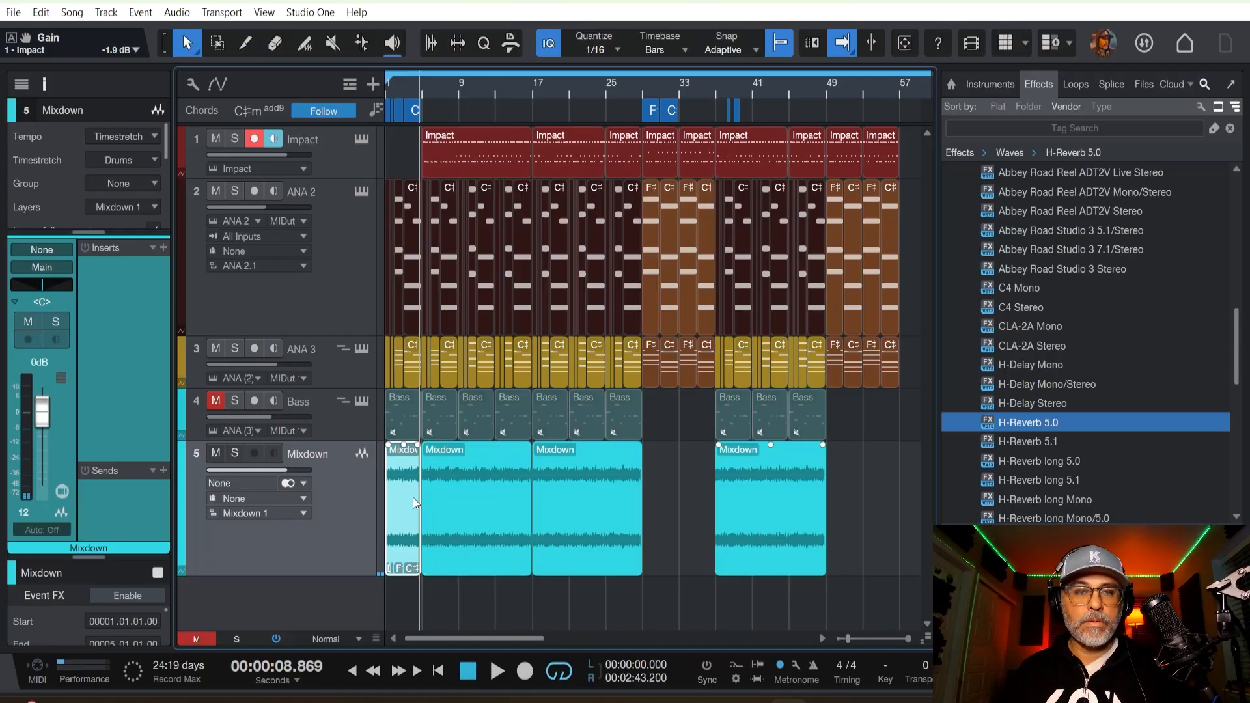
key(Delete)
Play the song from the beginning and review the arrangement with the opening four bars of rendered bass removed.
key(comma)
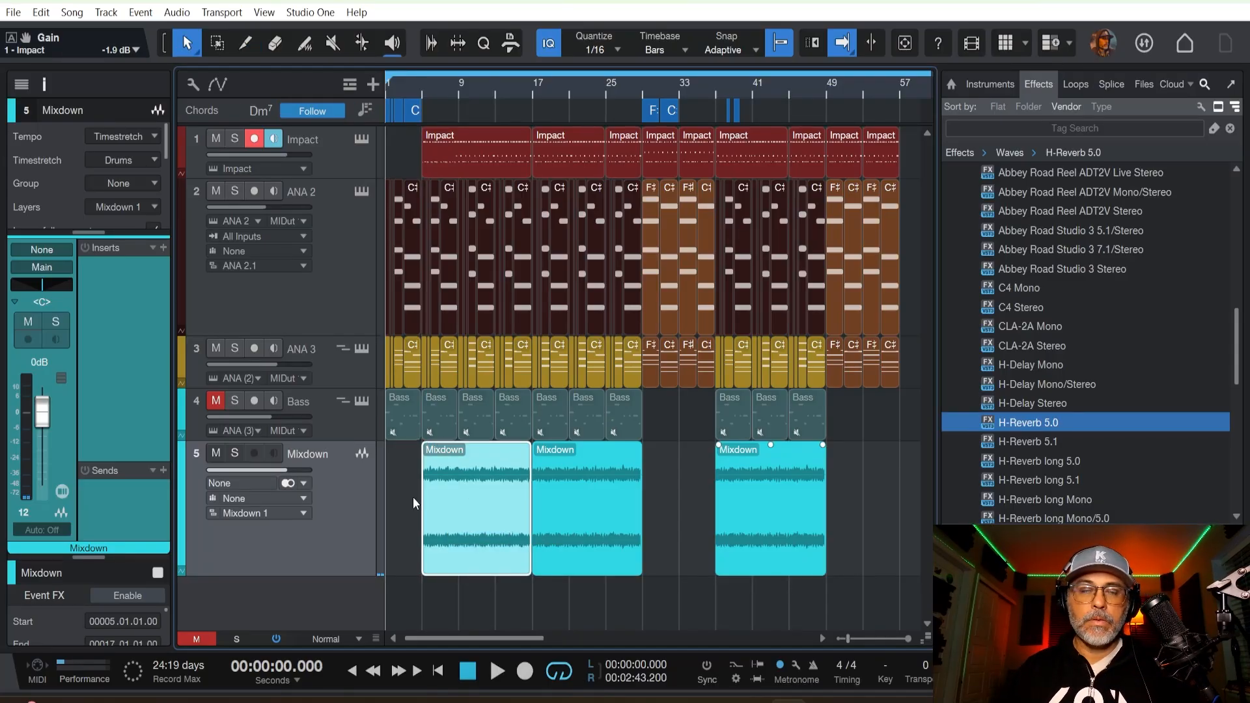
key(space)
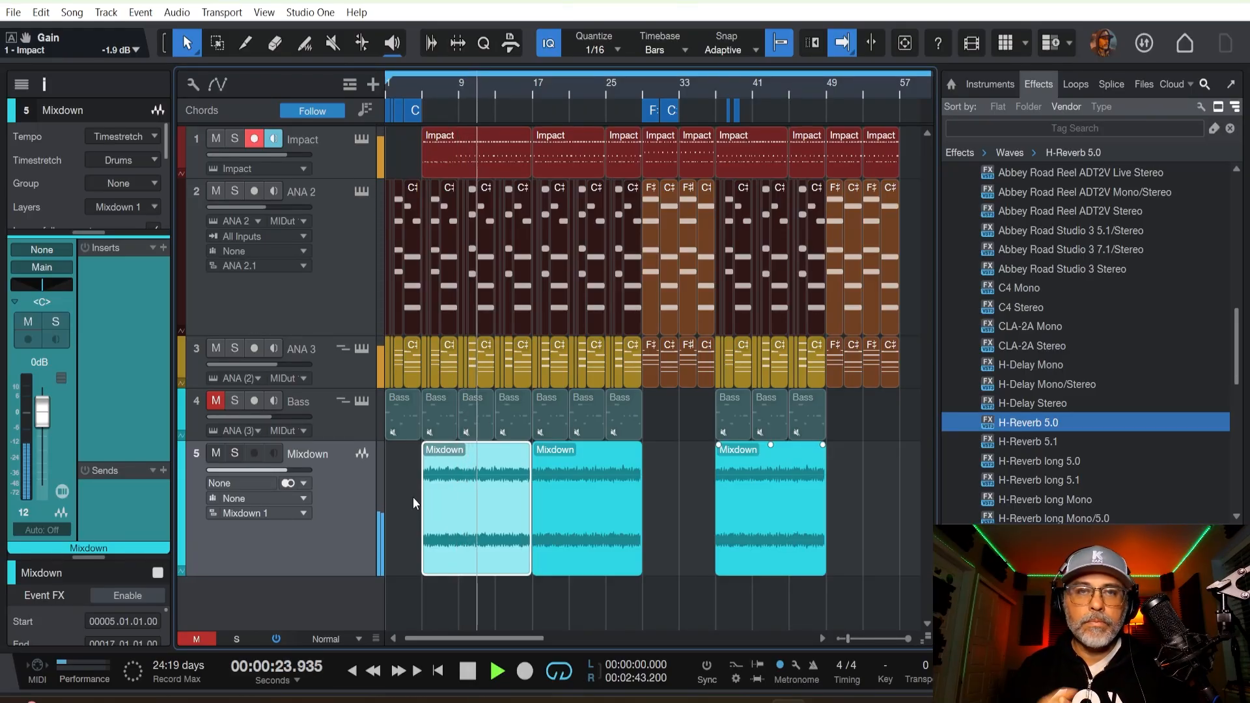
scroll(471, 86, down, 4)
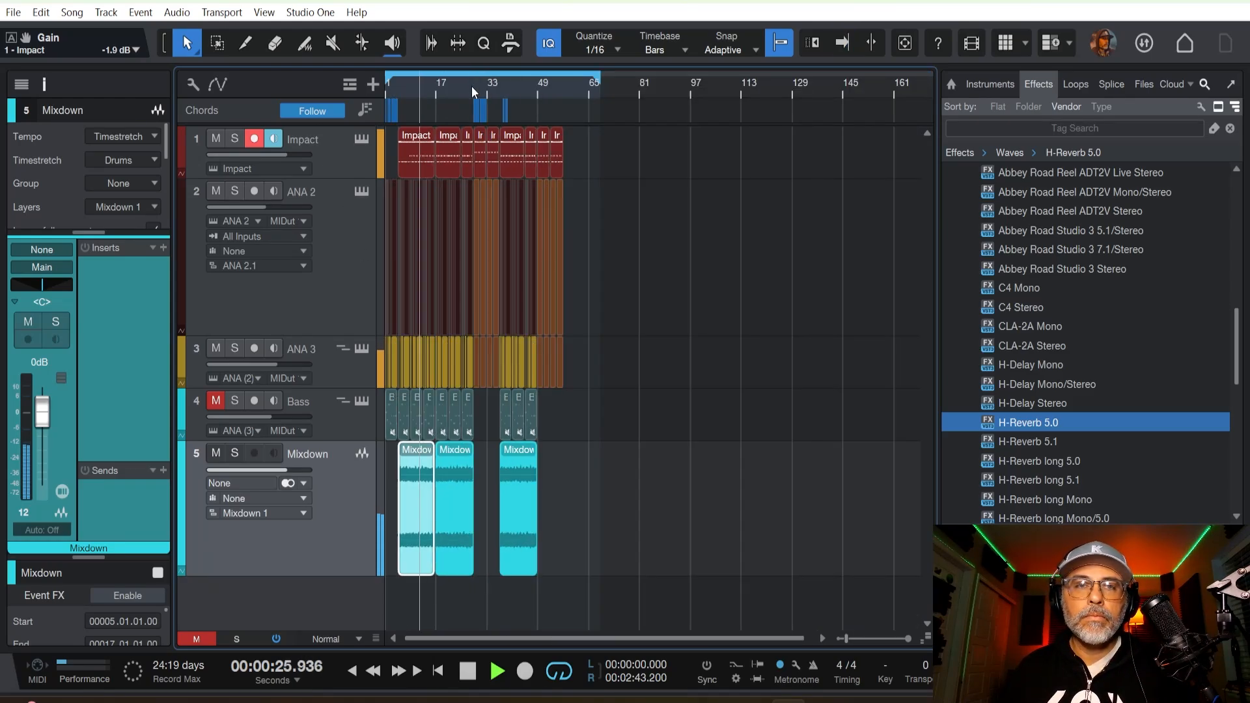
scroll(471, 86, up, 8)
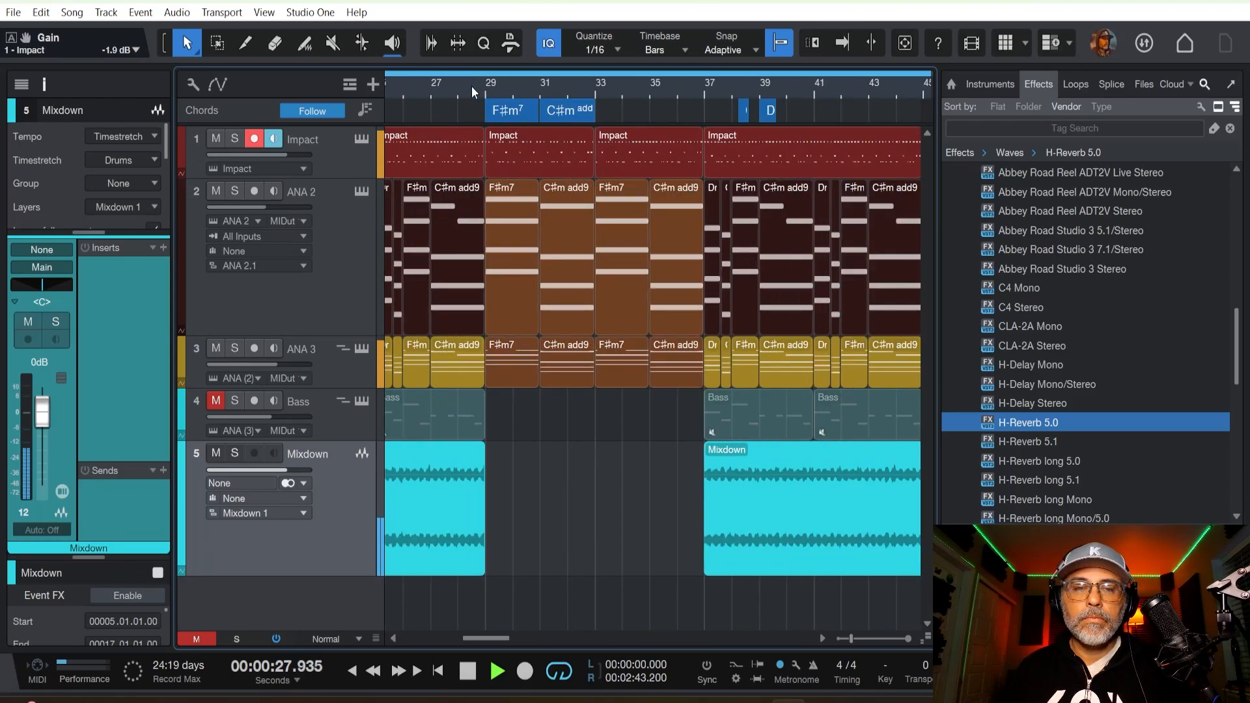
scroll(473, 91, down, 3)
drag(513, 639, 433, 643)
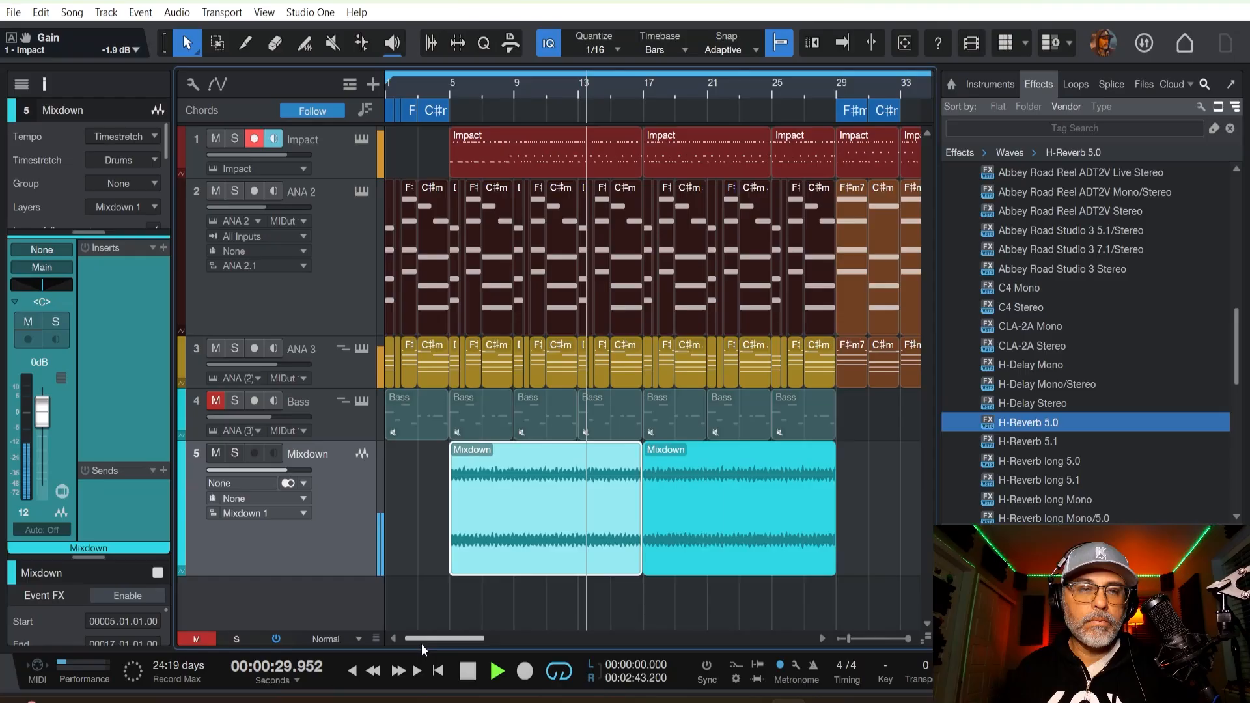
key(f)
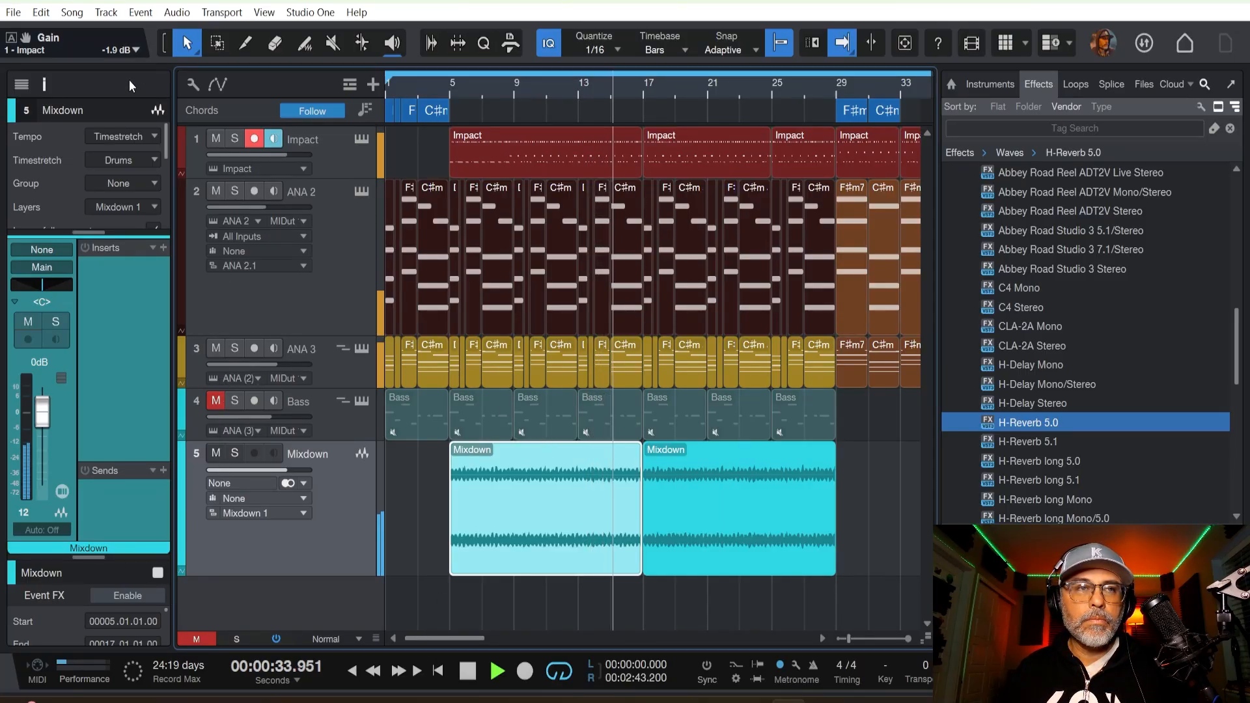
Hide the track inspector and reduce the heights of the Mixdown and ANA 2 tracks to fit the arrangement compactly.
click(45, 82)
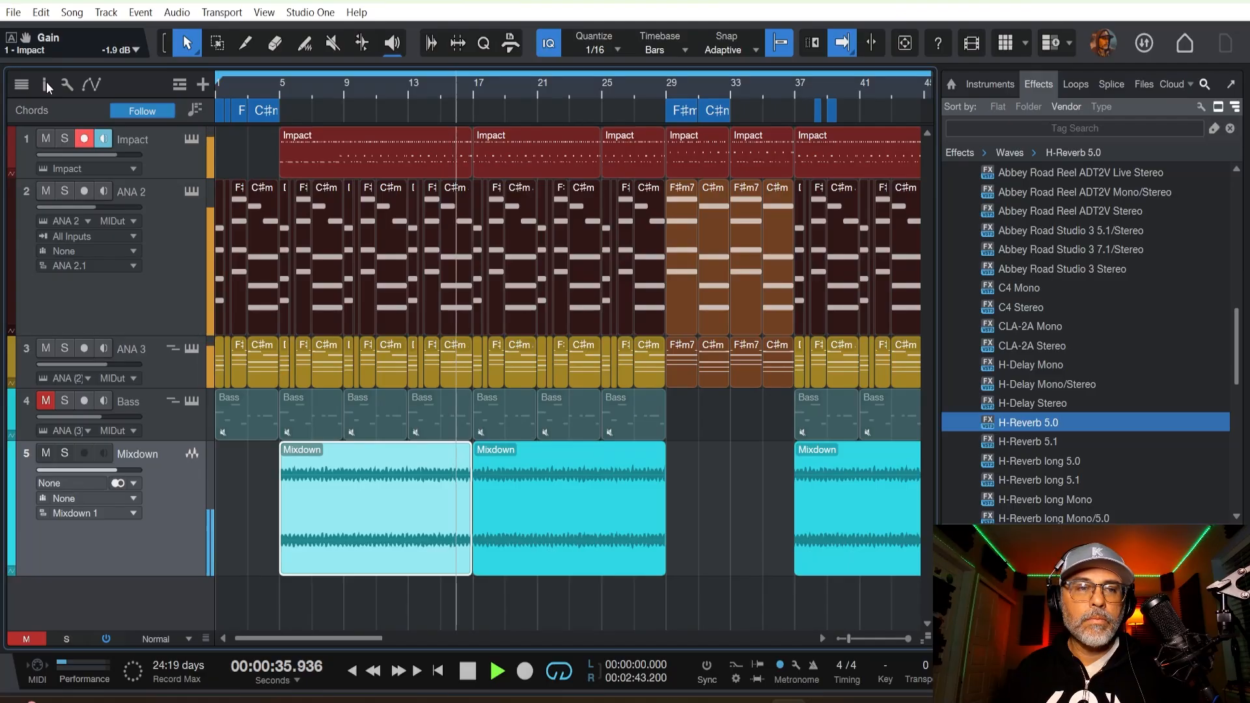
drag(174, 576, 175, 501)
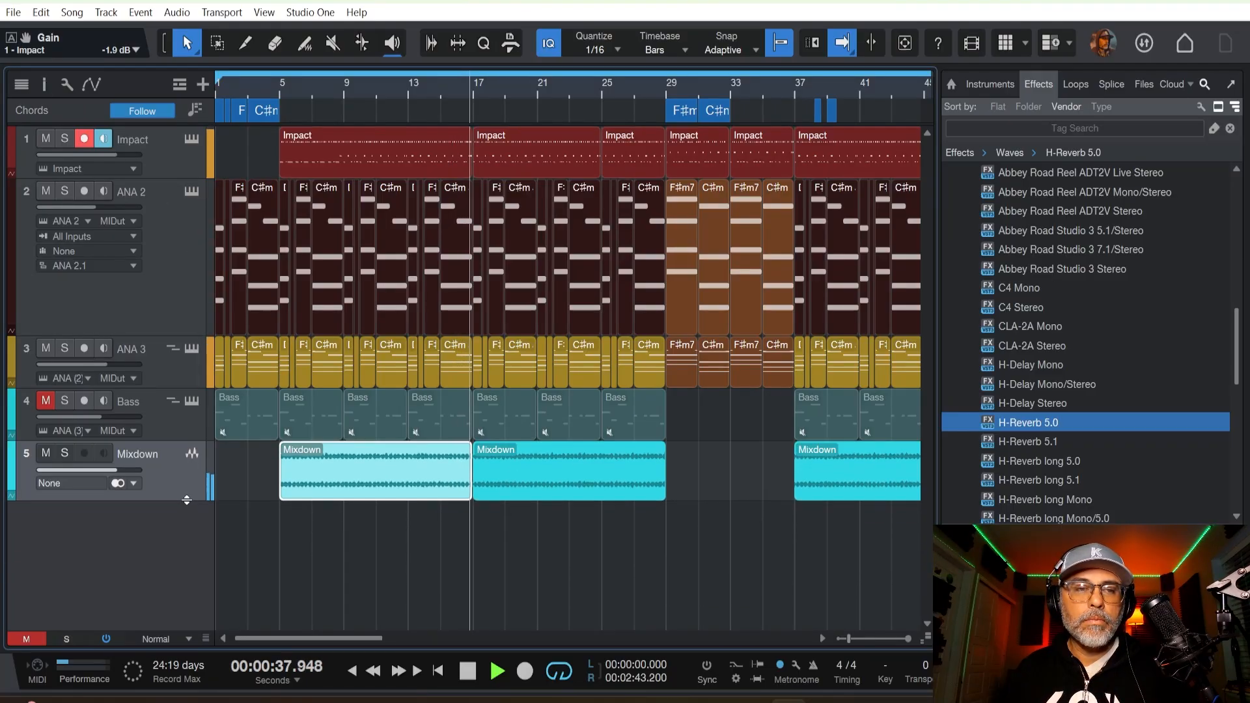
drag(188, 334, 193, 224)
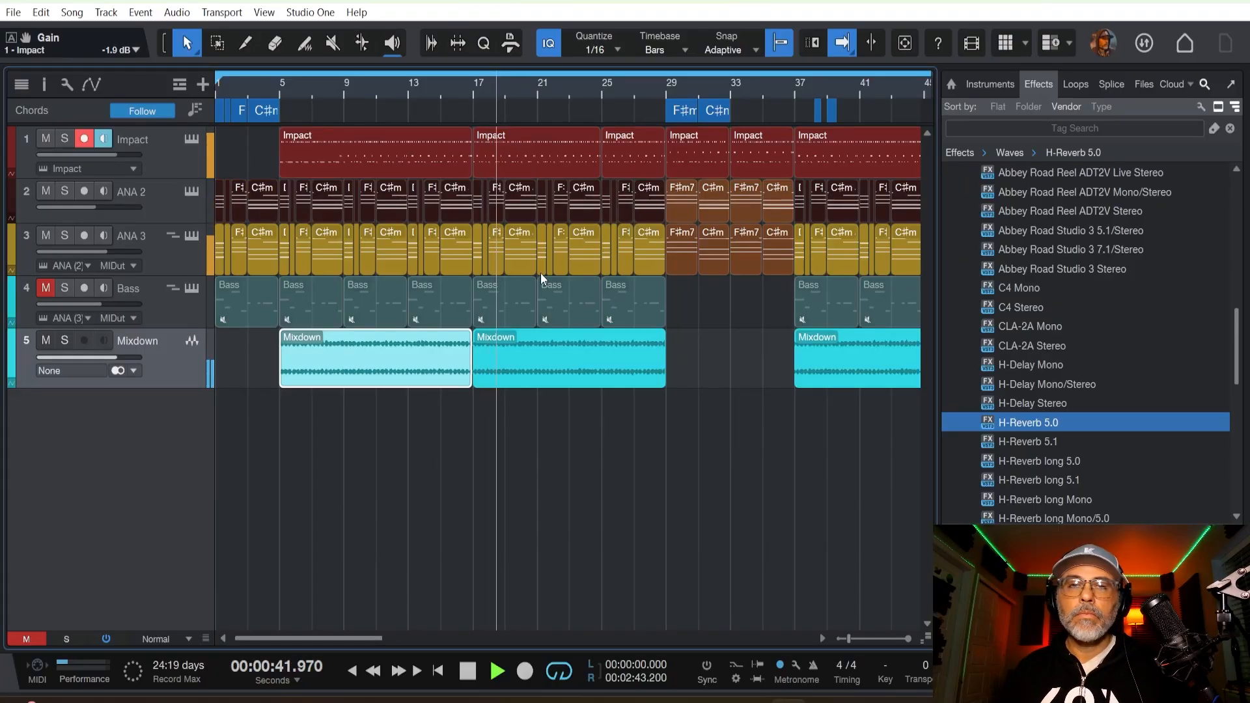
scroll(575, 86, down, 3)
key(f)
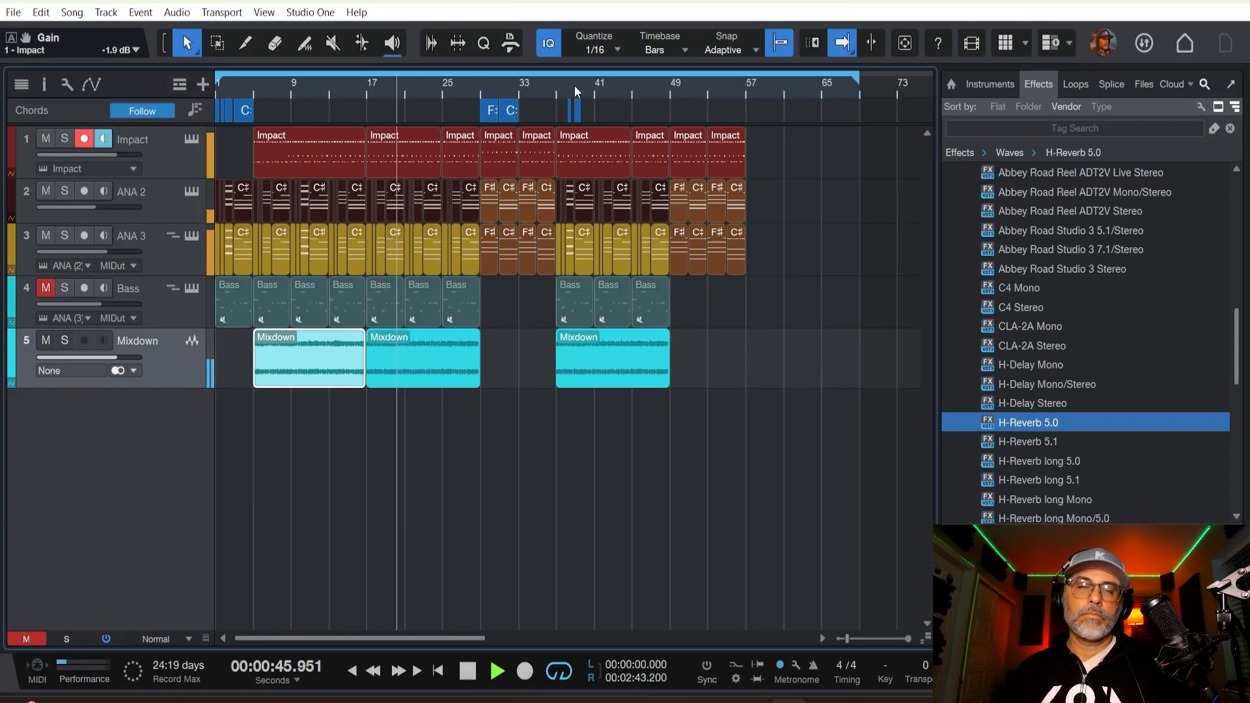
Find Arturia's Augmented STRINGS in the instrument browser and add it as a new track below Mixdown.
scroll(1012, 225, up, 5)
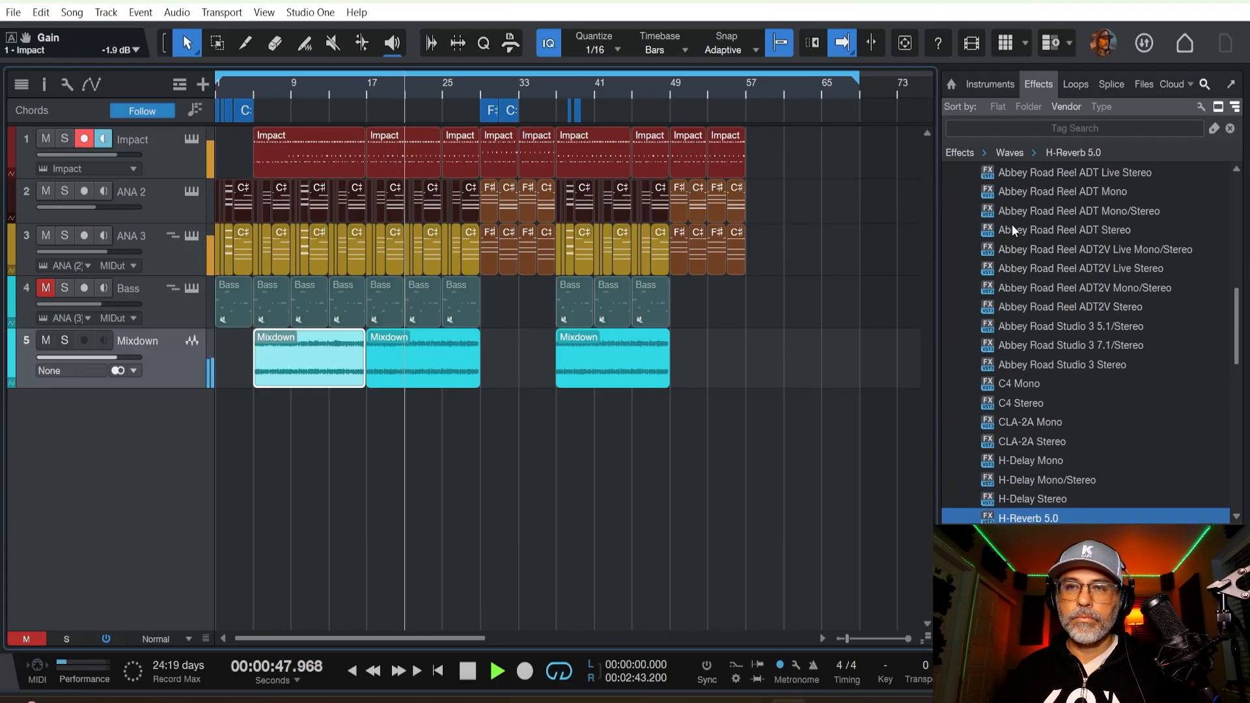
click(965, 306)
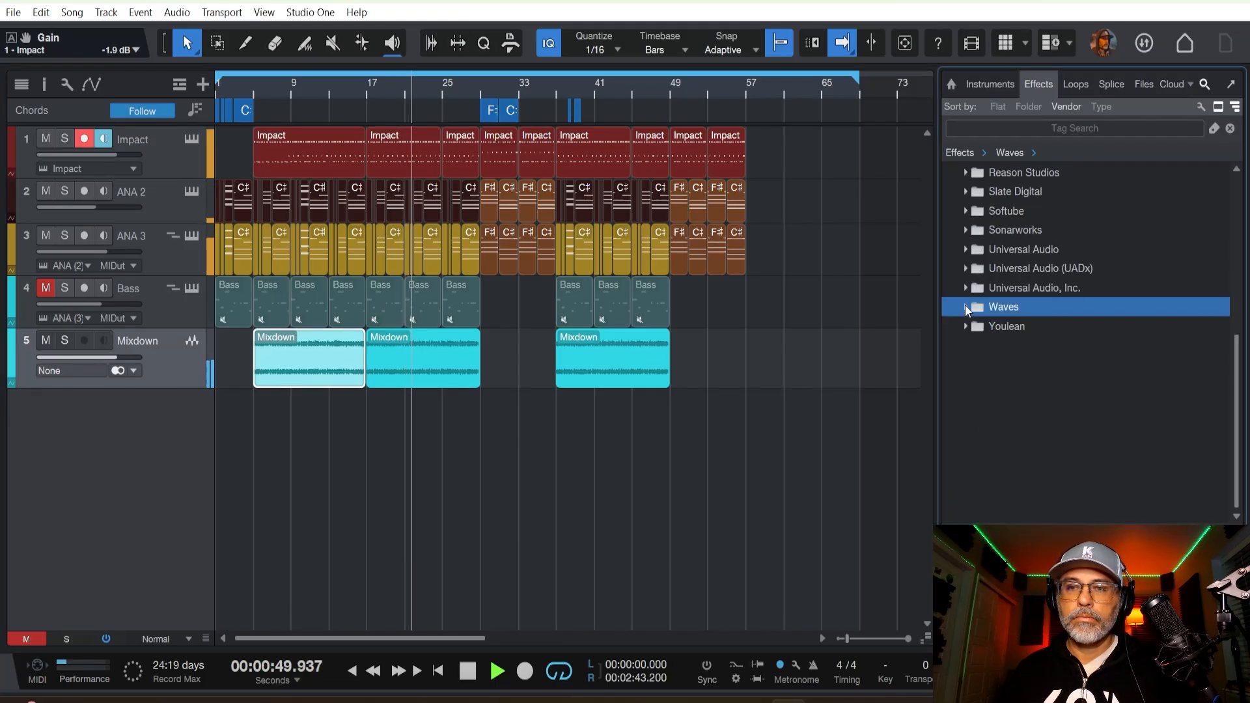
scroll(971, 296, up, 2)
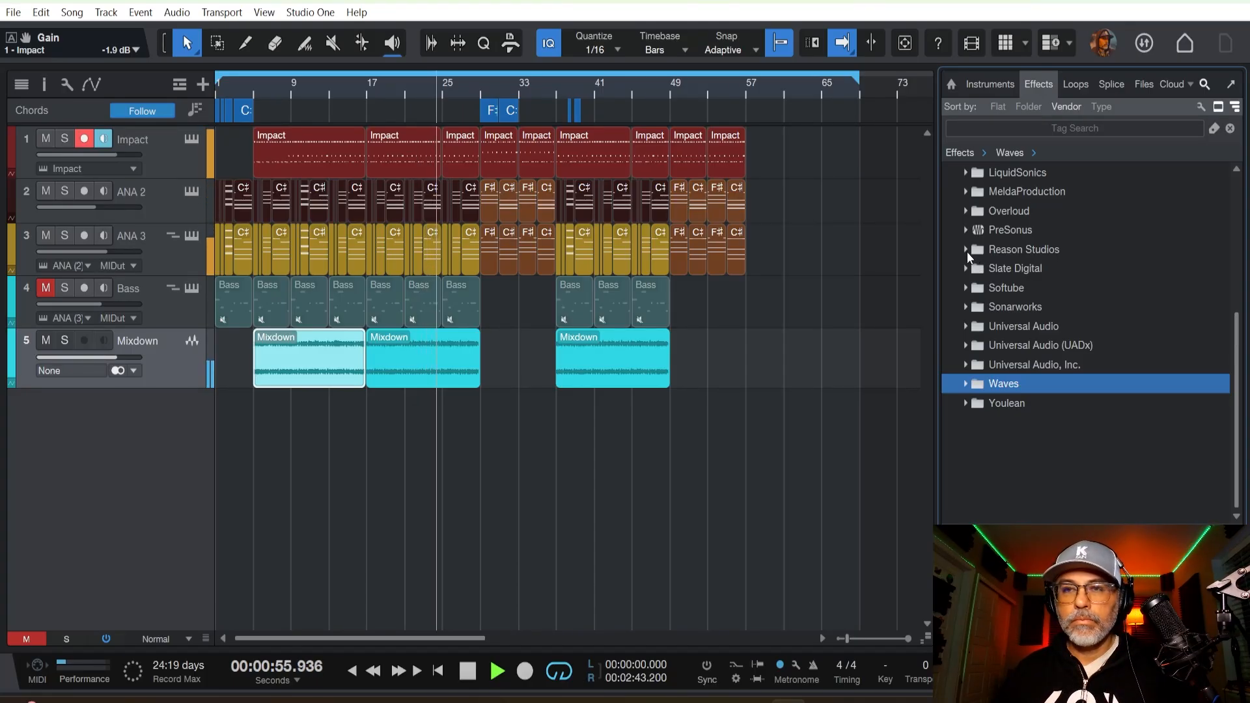
click(994, 85)
click(967, 345)
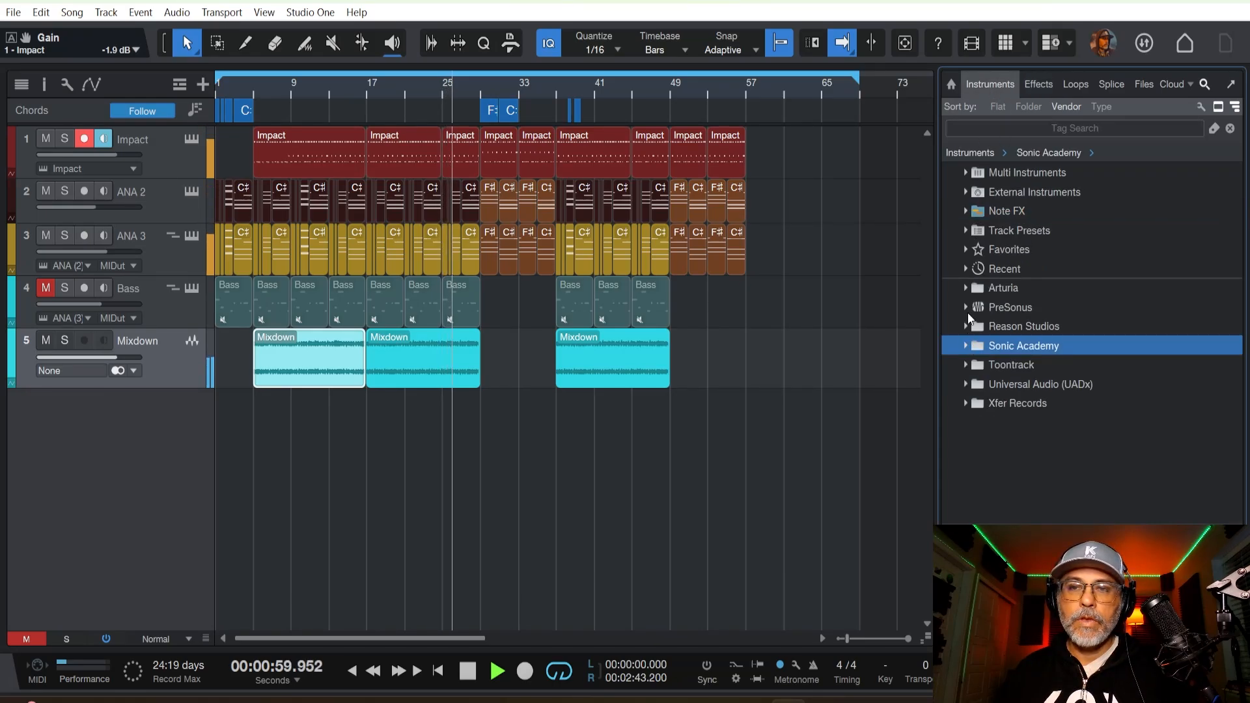
click(965, 288)
drag(1017, 308, 129, 454)
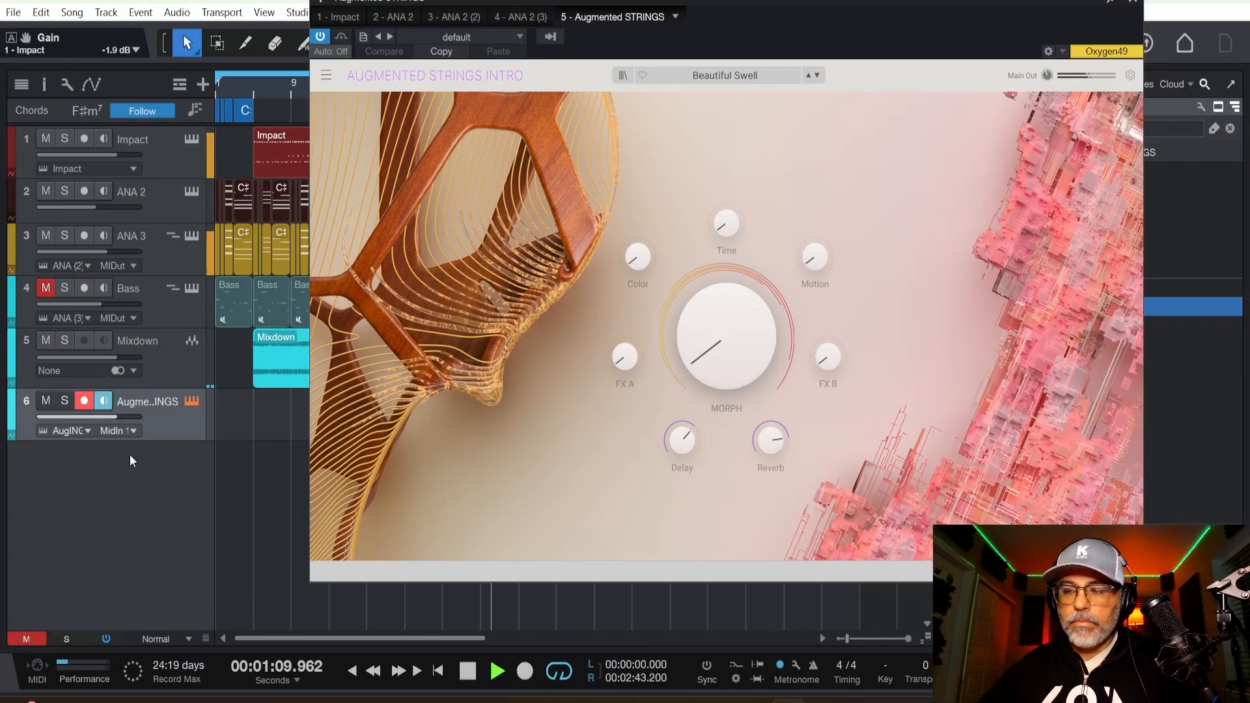
Play the song from the beginning to try out the Augmented STRINGS sound, stop playback and close the instrument window.
key(space)
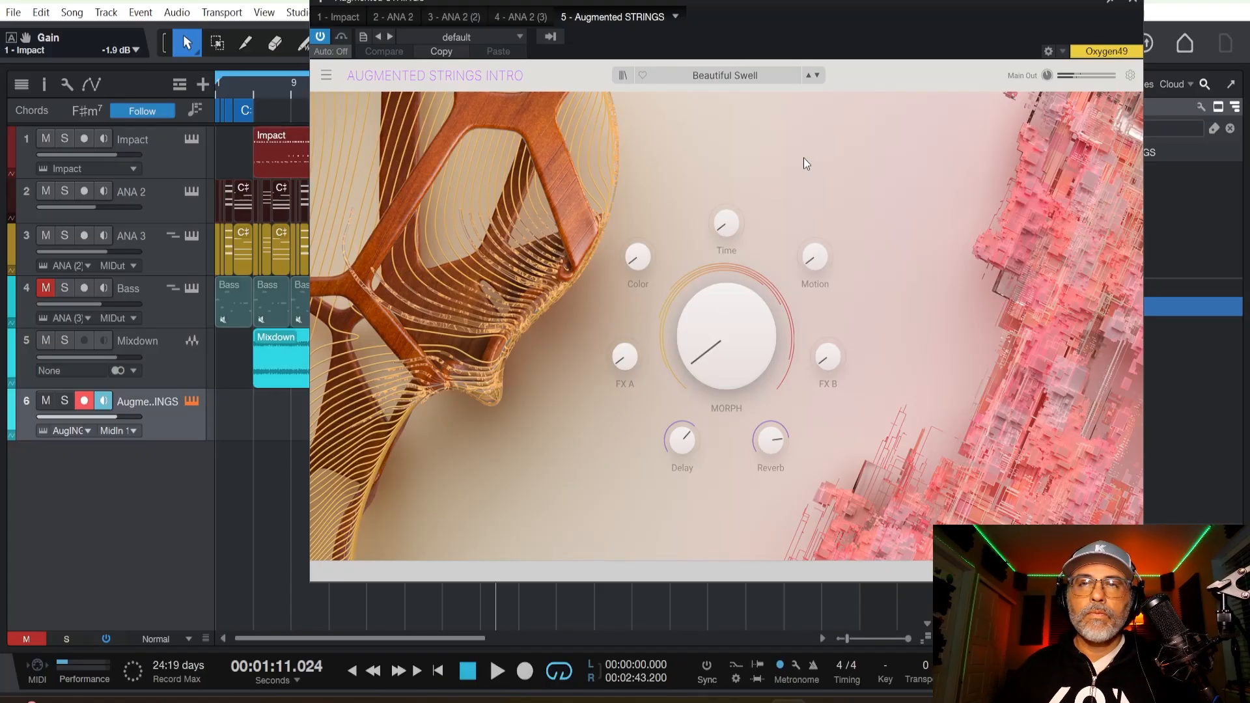
drag(865, 10, 939, 55)
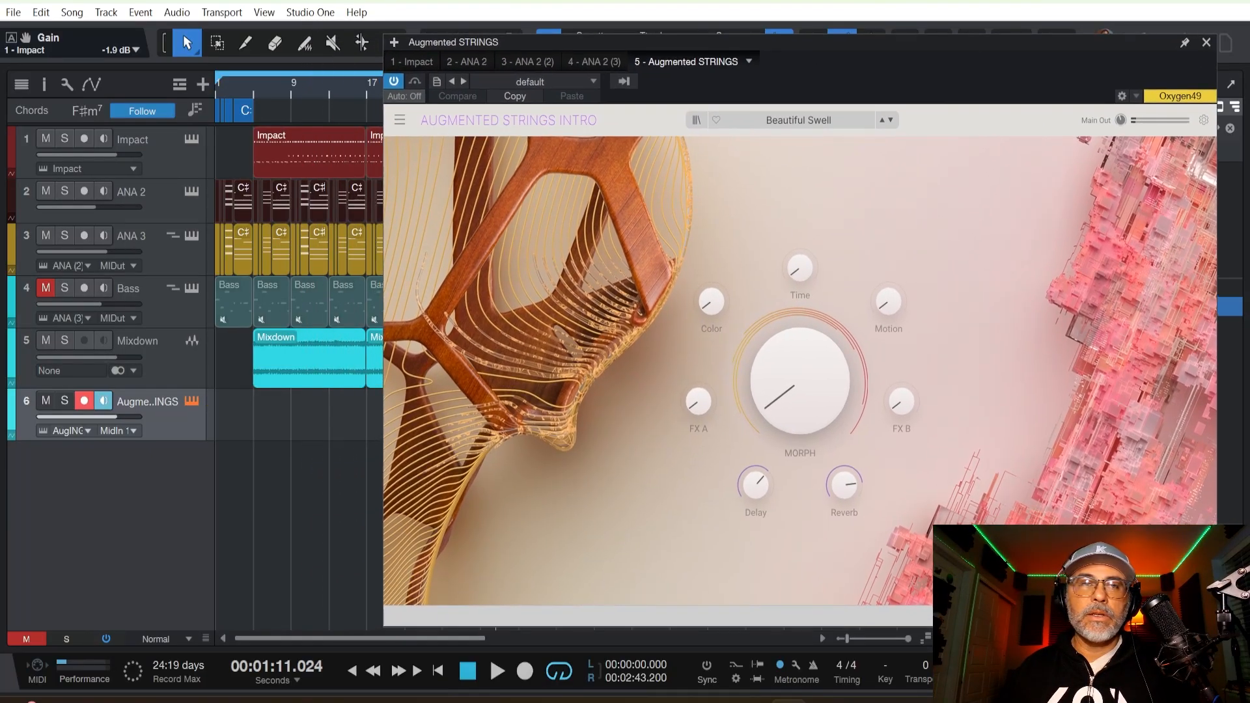
click(309, 94)
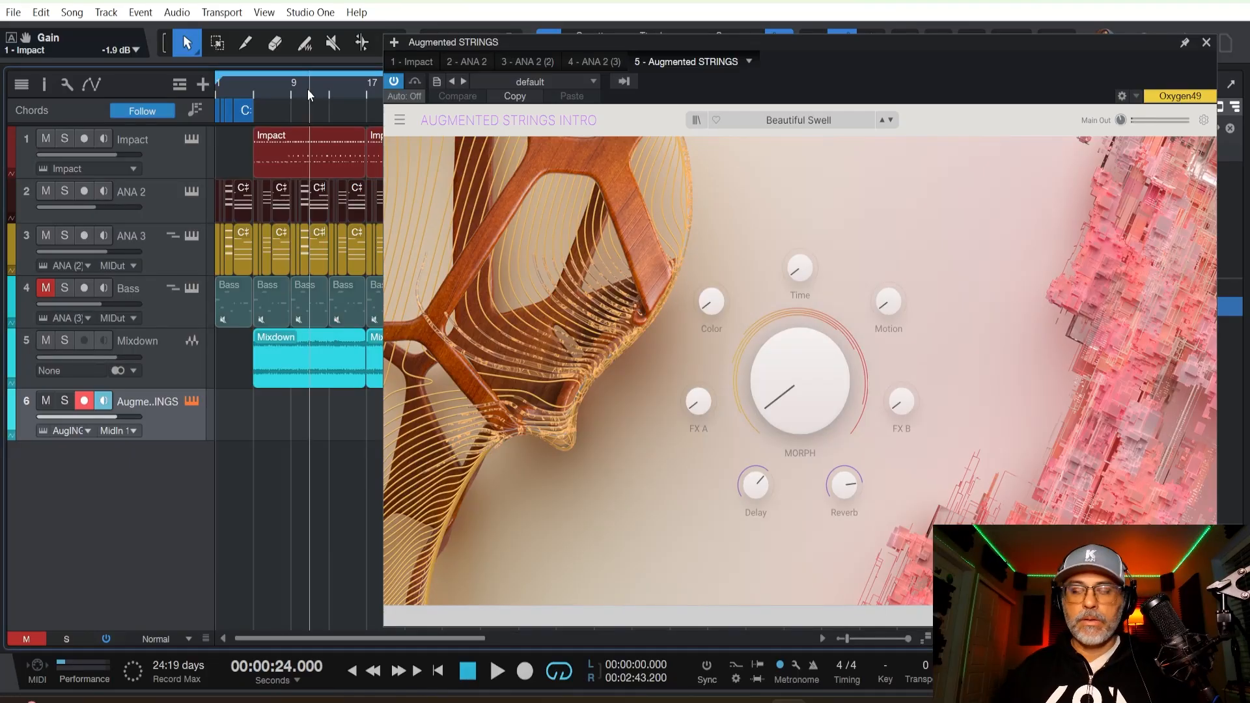
key(comma)
key(space)
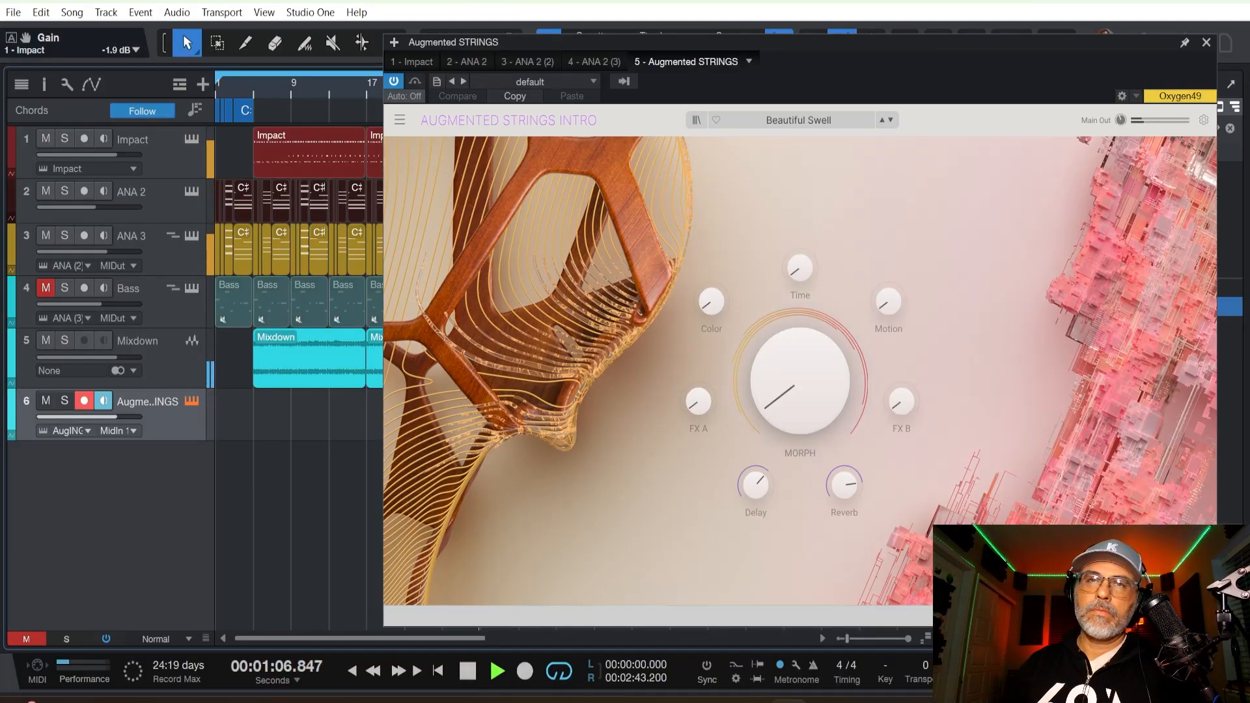
key(space)
drag(1010, 50, 984, 96)
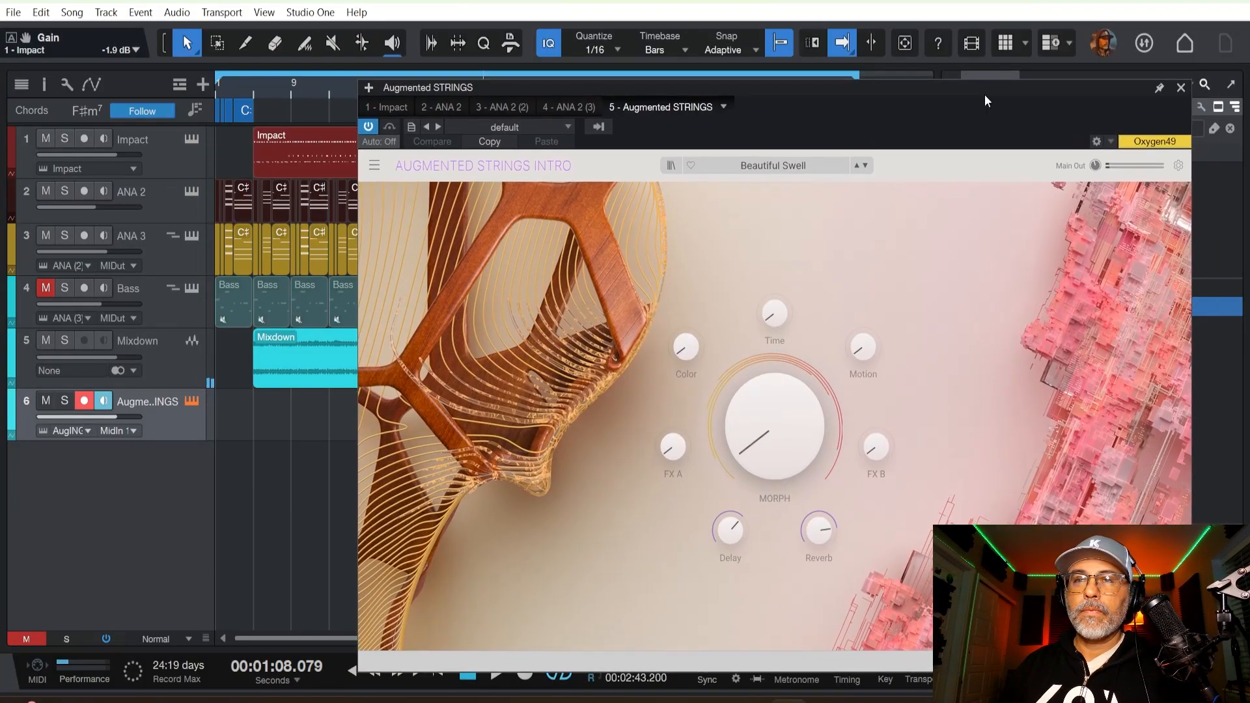
click(1181, 88)
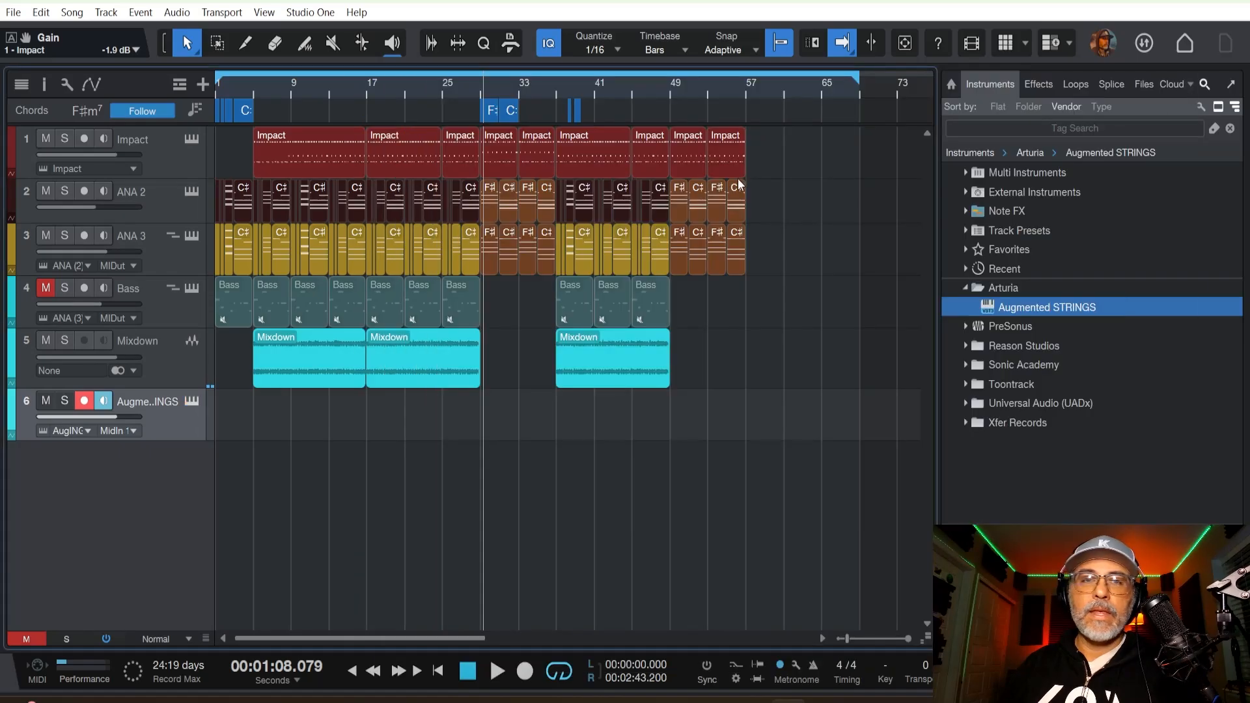
Record a part on the Augmented STRINGS track from the start of the song to about bar 22.
click(476, 88)
key(comma)
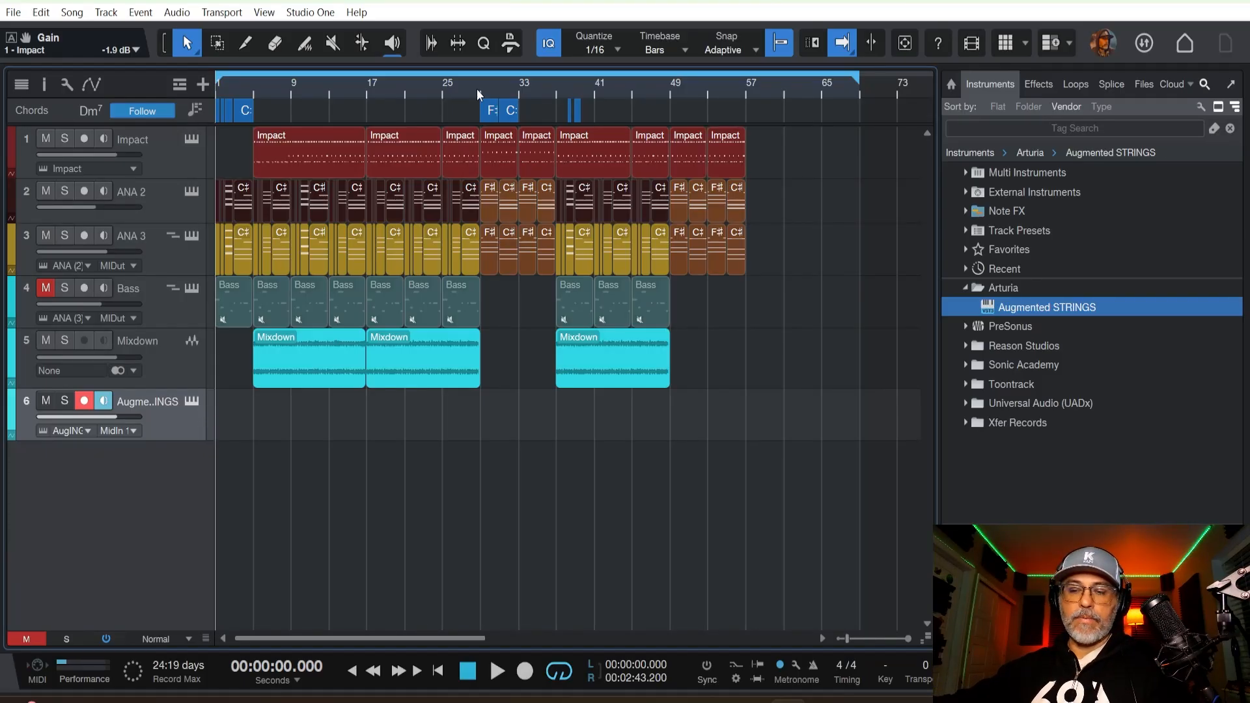
key(KP_Multiply)
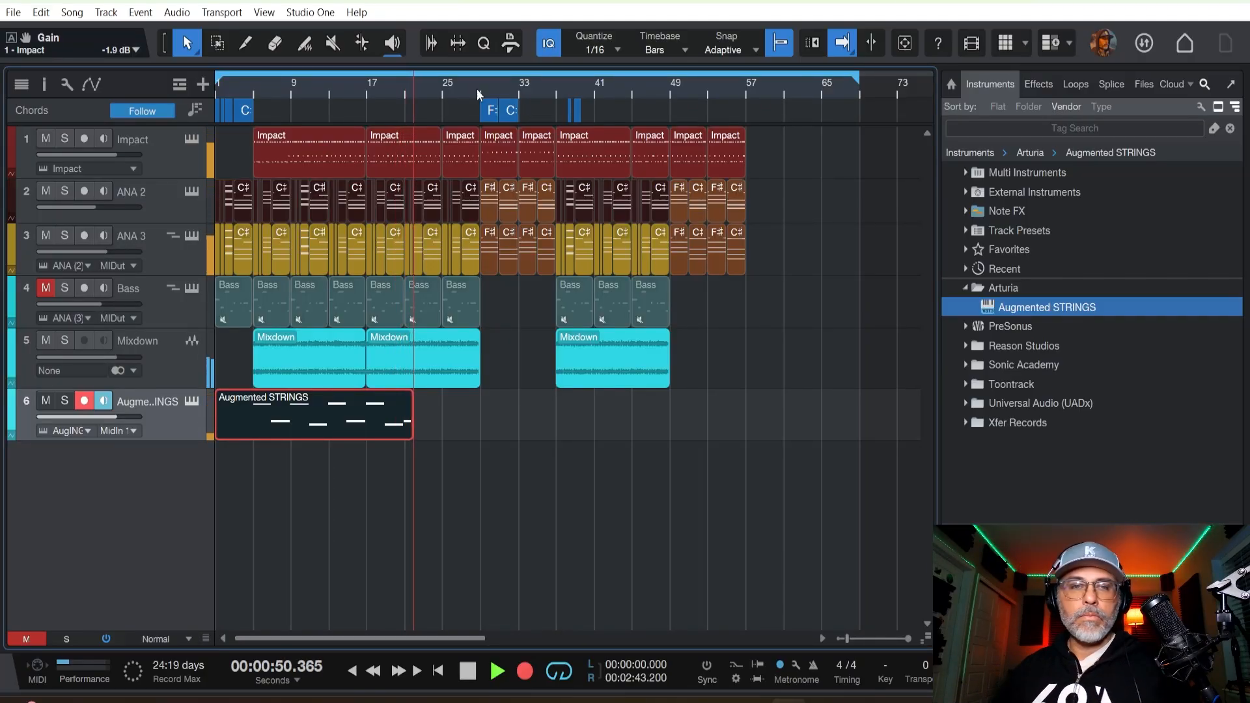
key(space)
Open the recorded Augmented STRINGS clip for note editing and delete the short last D#4 note near bar 21.
double_click(376, 414)
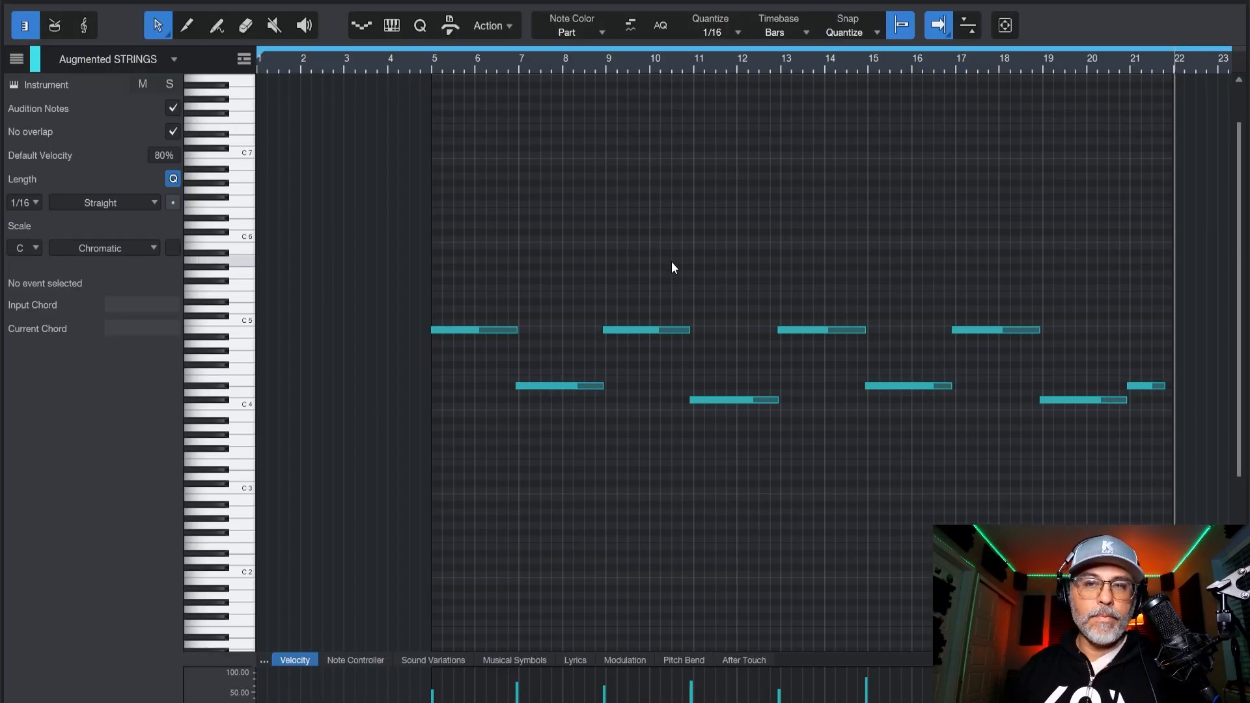
drag(1154, 326, 1144, 419)
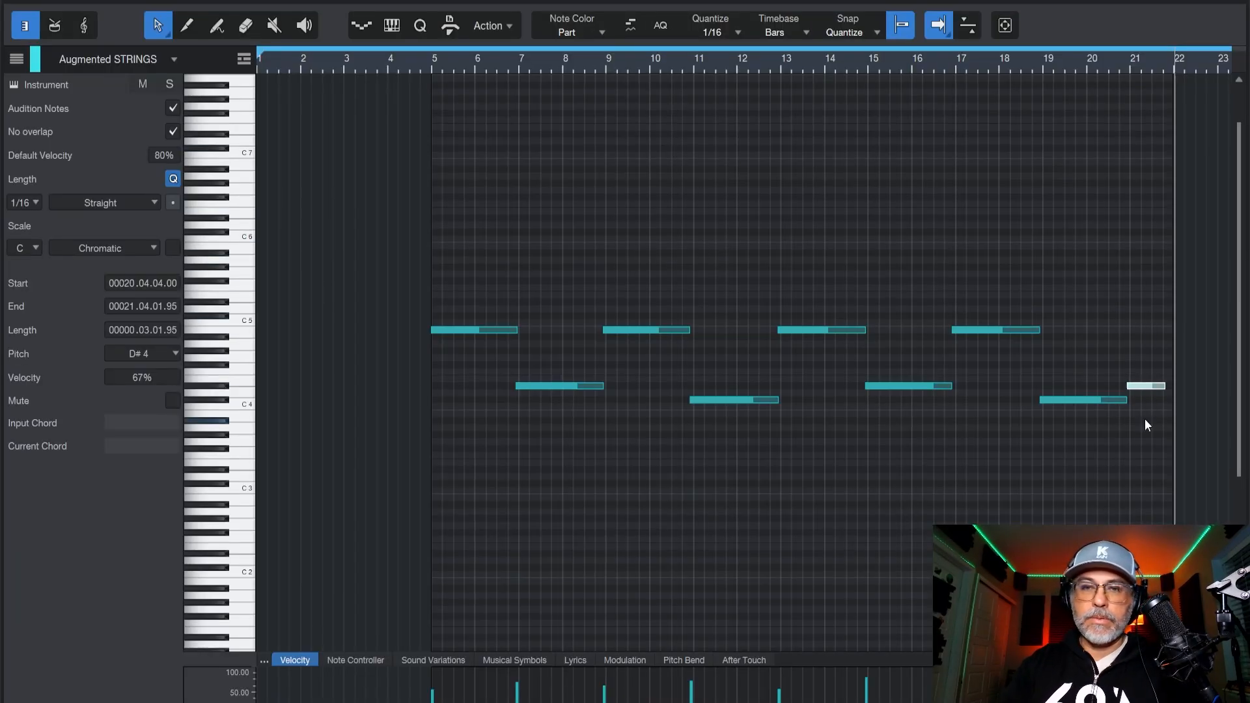
key(Delete)
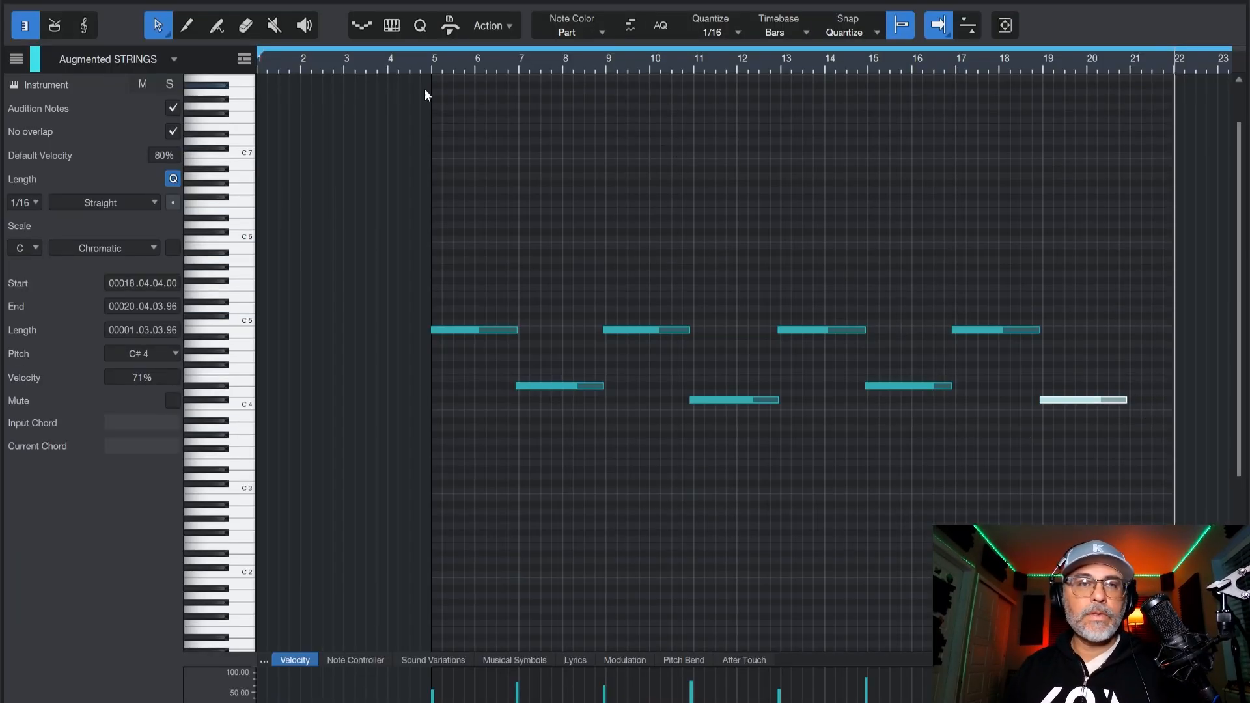
Play the song from the opening bars to check the recorded strings notes, and close the note editor.
click(387, 61)
key(space)
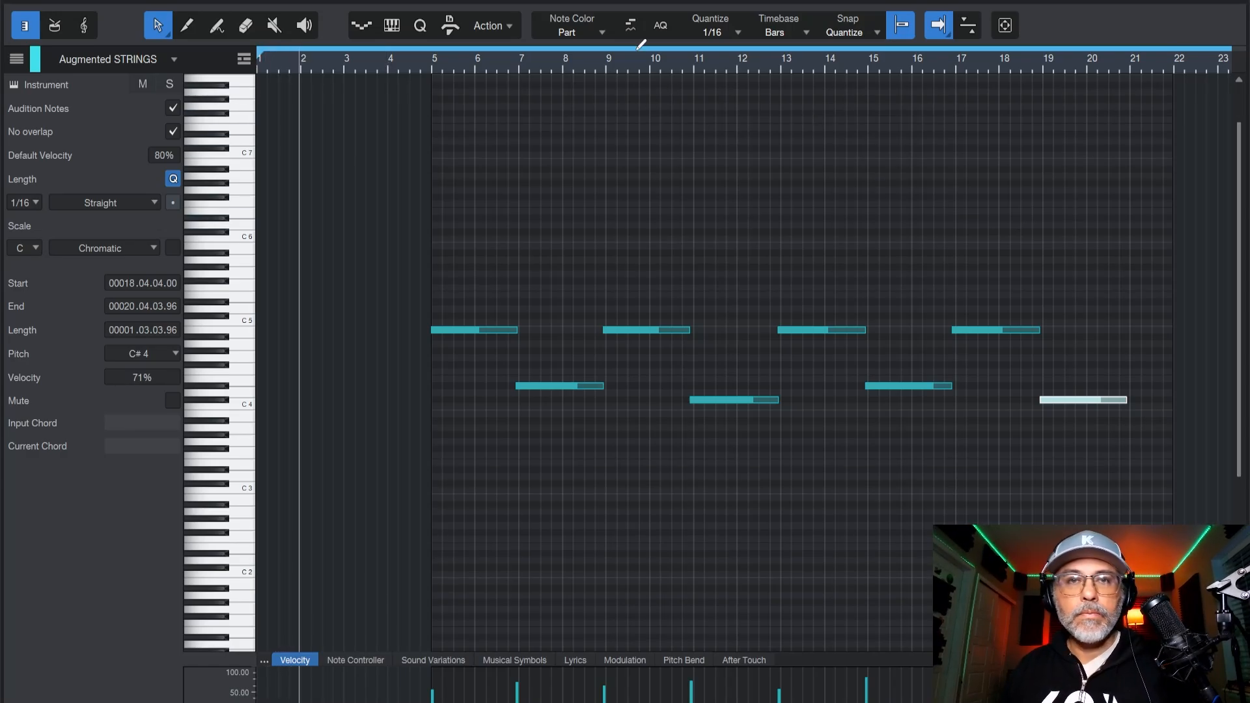
scroll(633, 54, down, 5)
scroll(619, 68, up, 4)
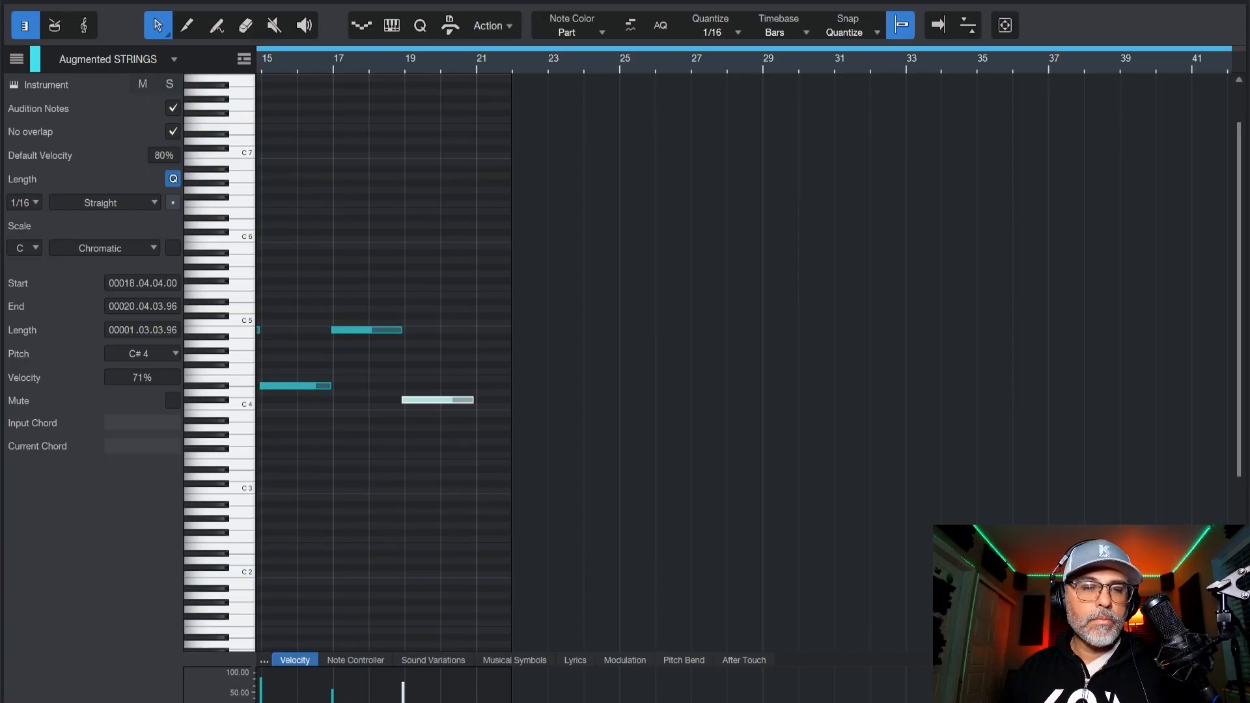
key(f)
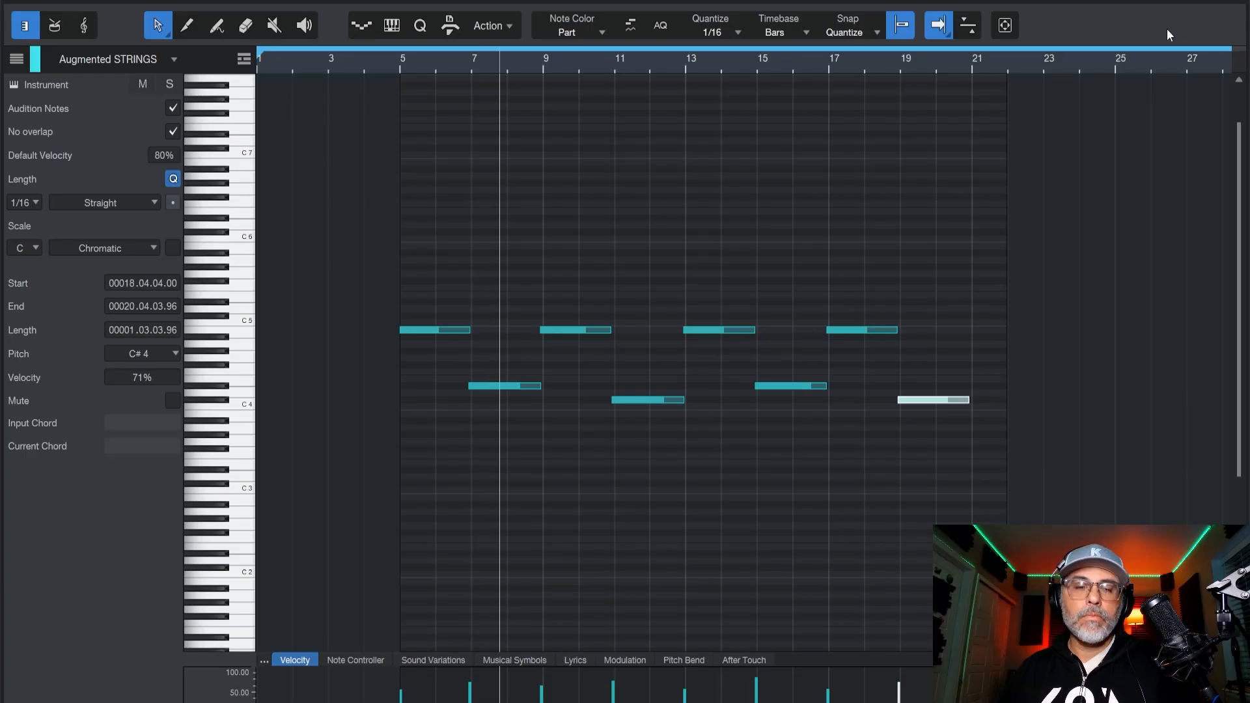
key(F2)
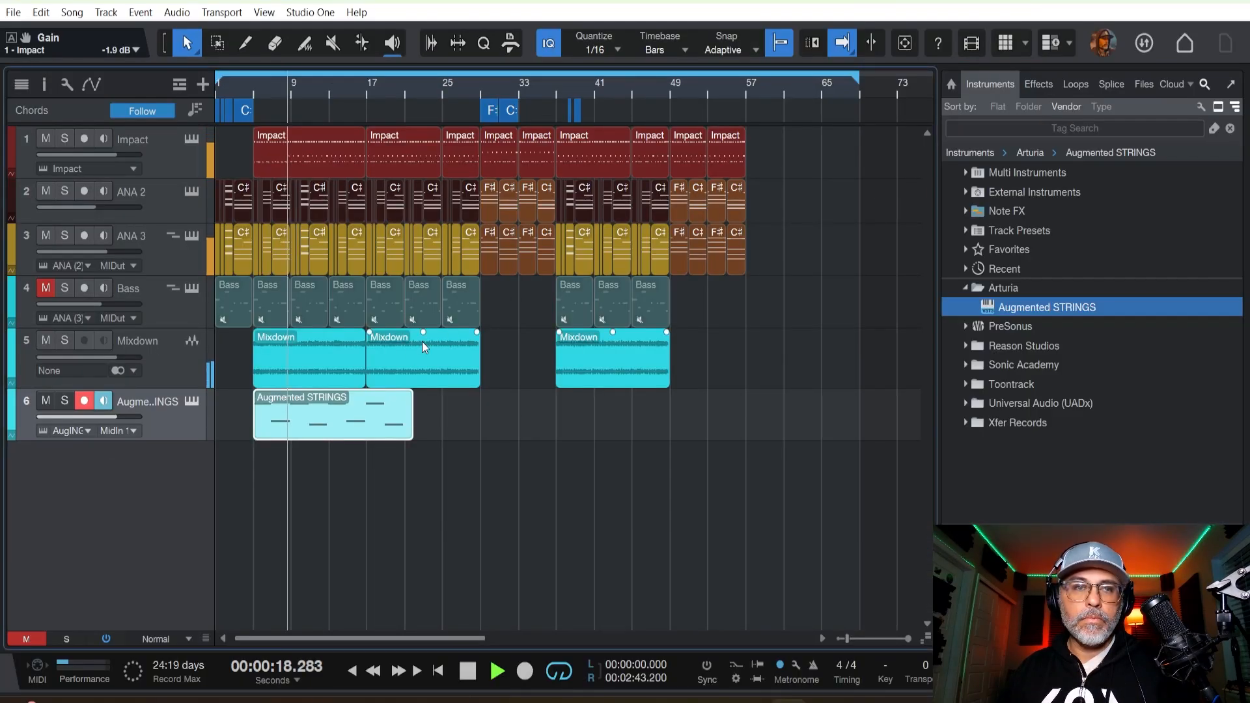
Rename the Augmented STRINGS mixer channel to Strings and pan it to R32.
key(F3)
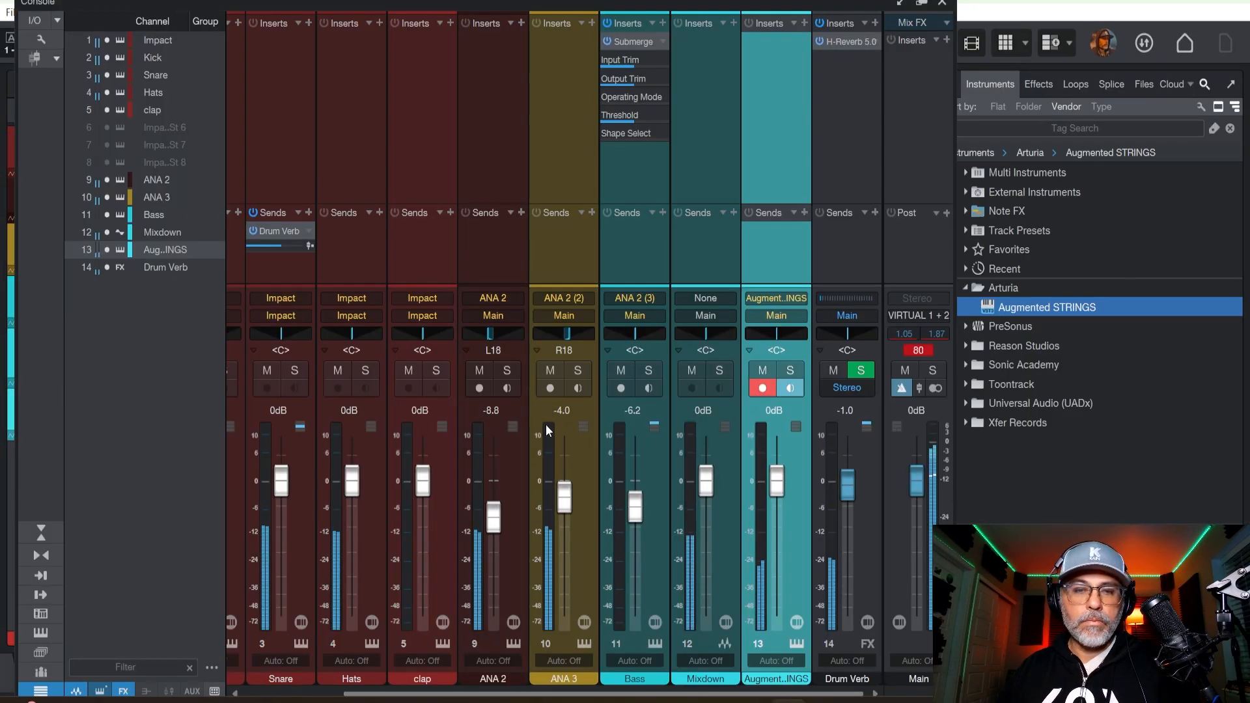
double_click(776, 678)
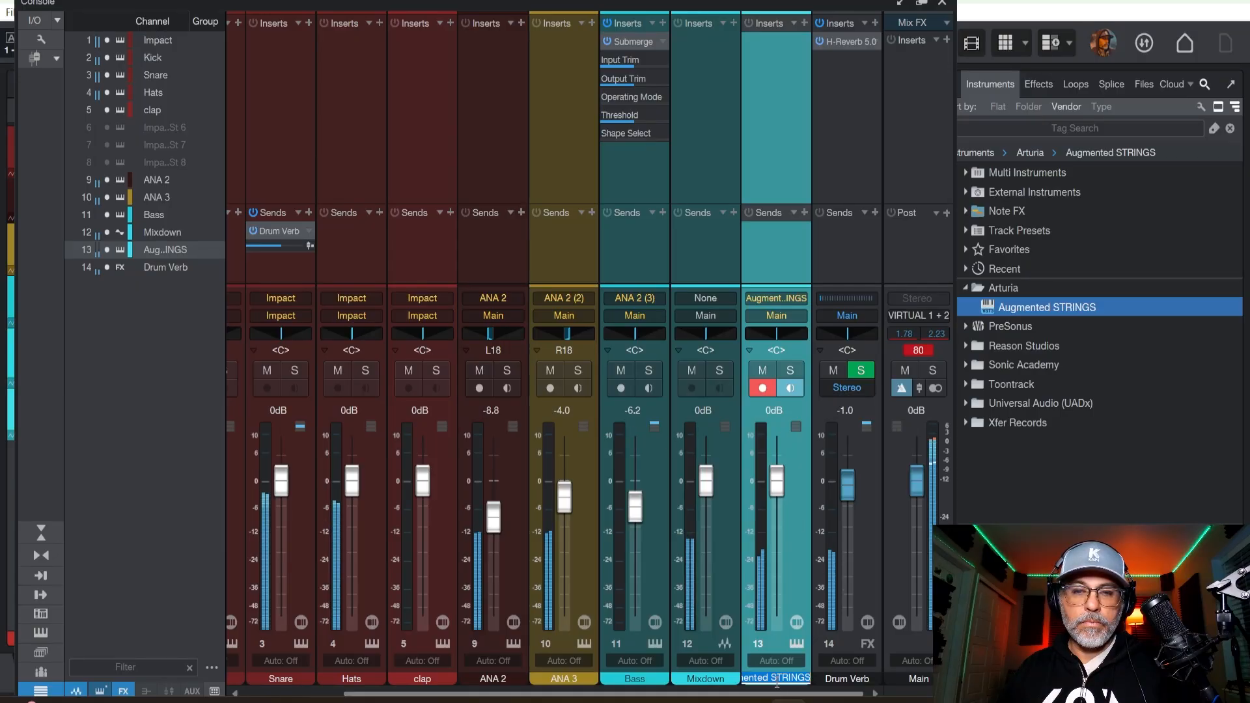
text(Strings)
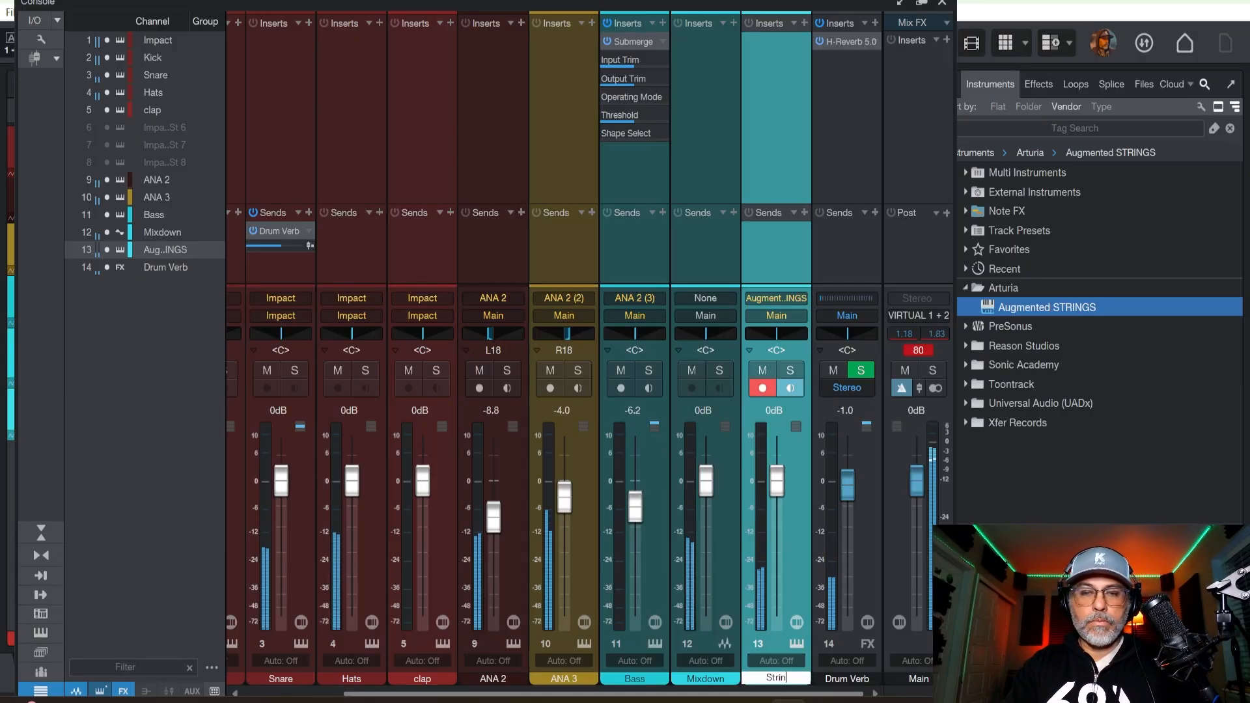
key(Return)
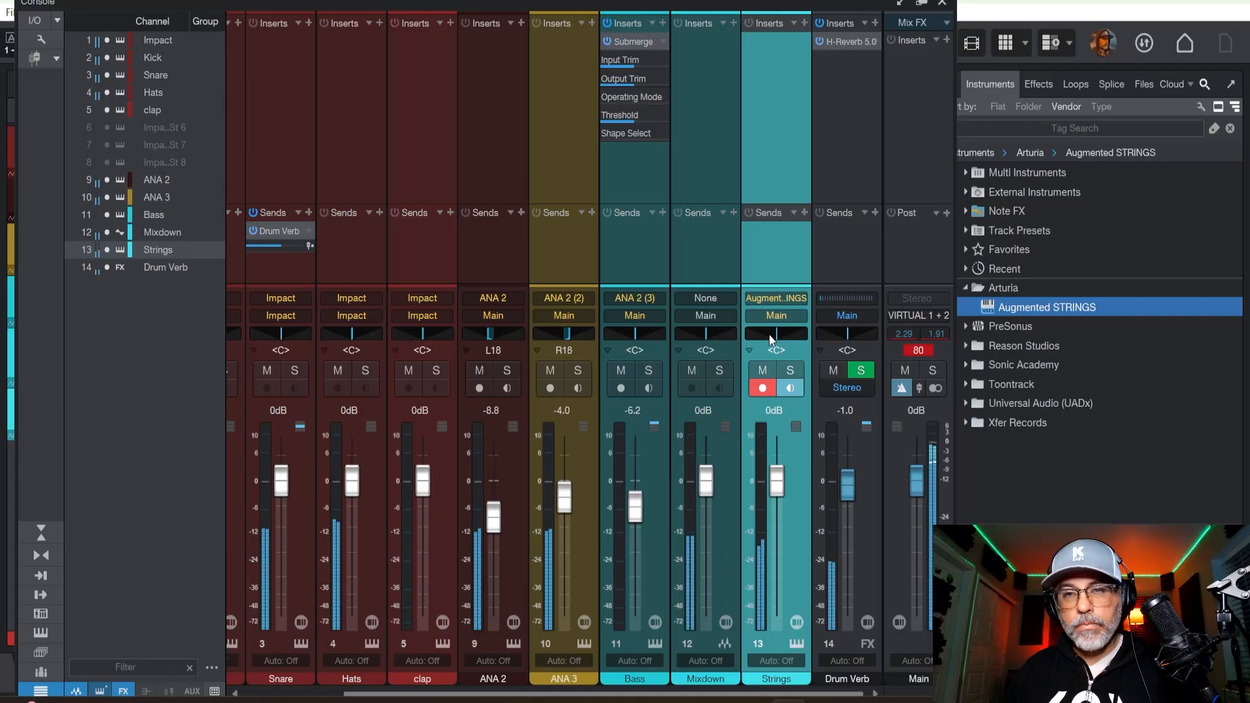
drag(774, 335, 784, 339)
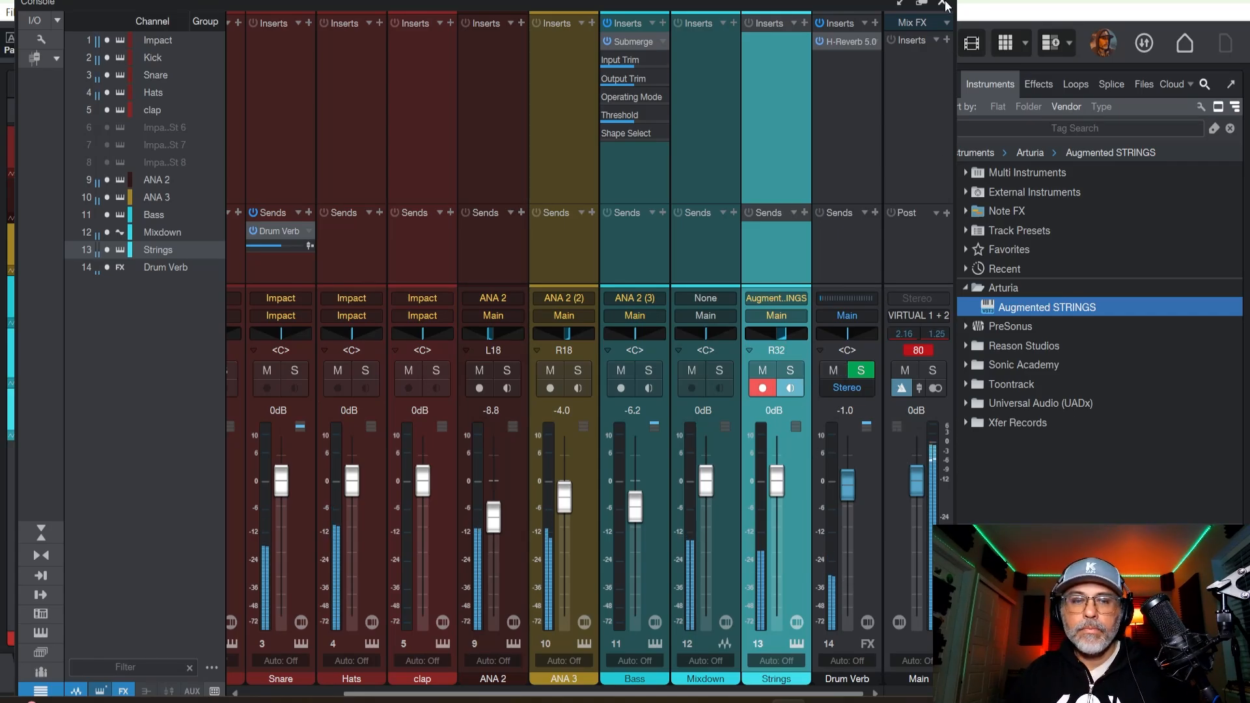
key(F3)
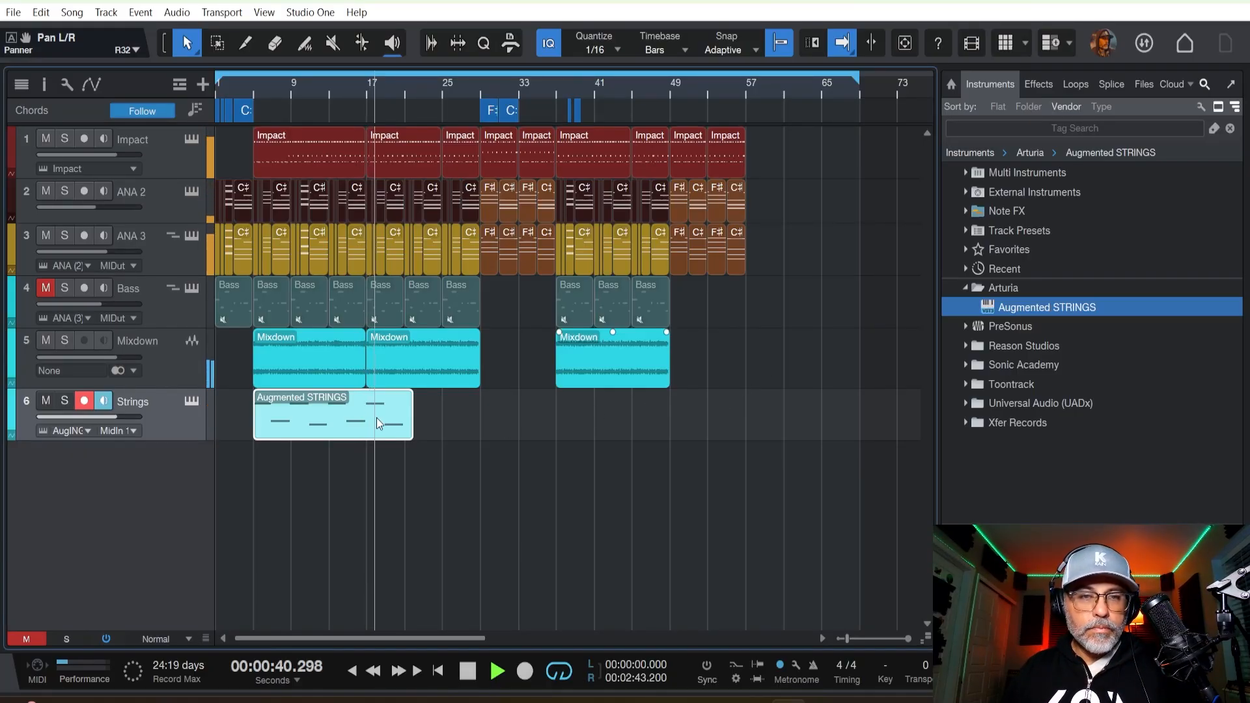
Split the Augmented STRINGS clip at bar 13, then try duplicating its second half and undo the copy.
key(3)
click(330, 422)
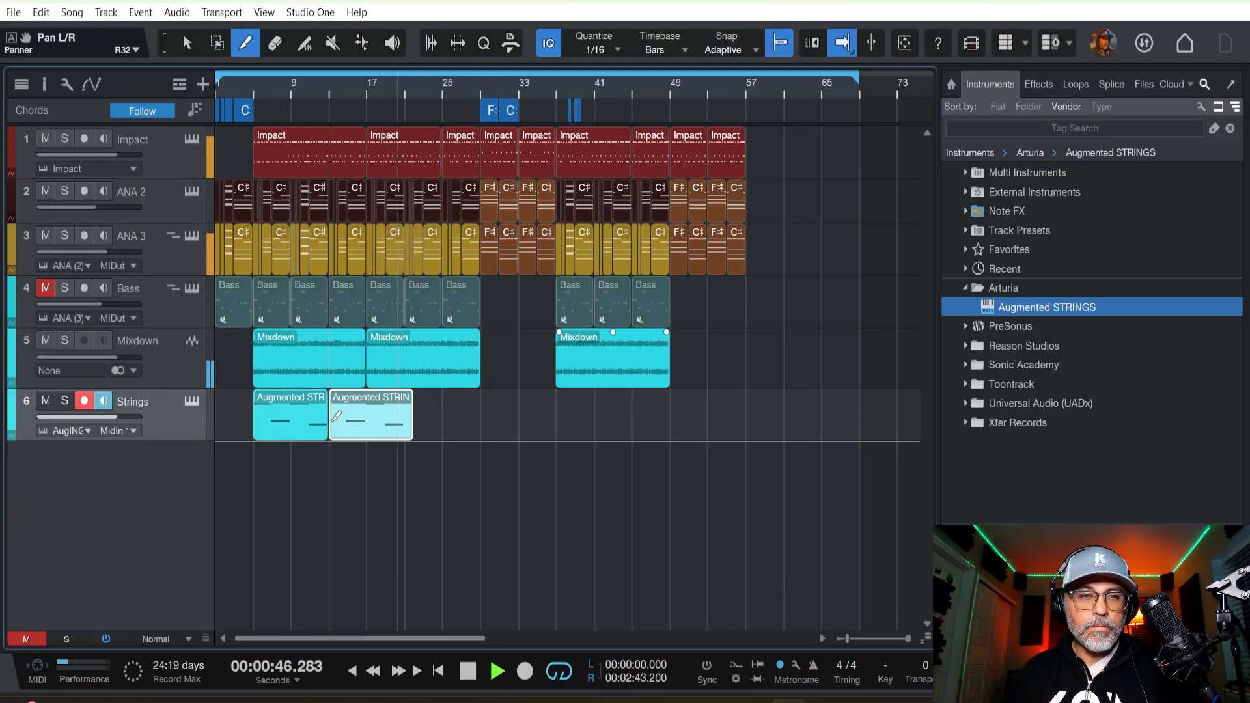
key(d)
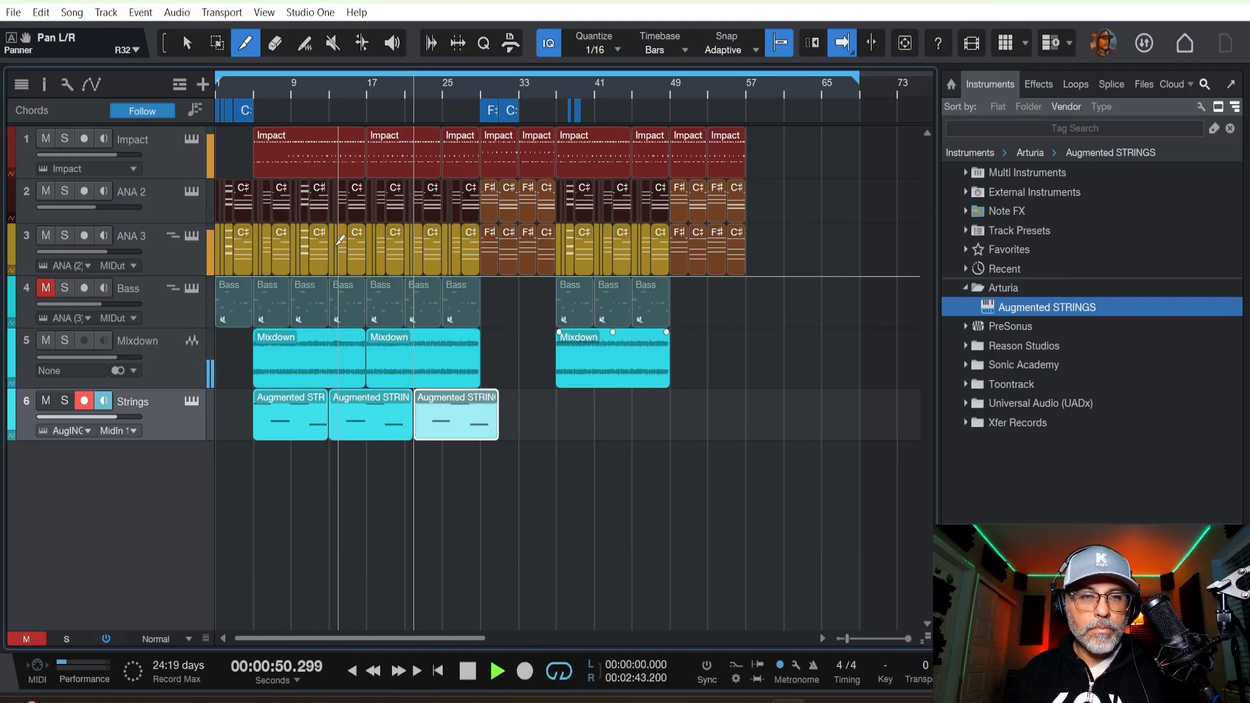
key(ctrl+z)
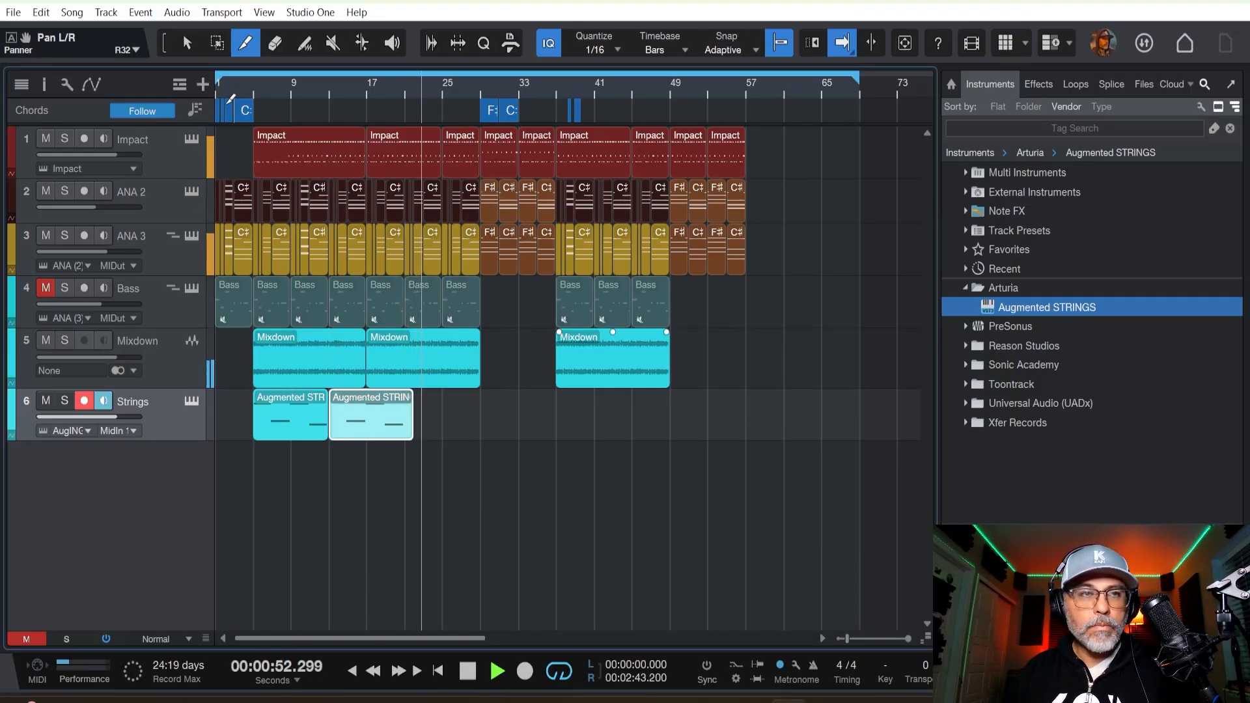
Return to the Arrow tool and recolour the Strings track bright green.
click(188, 43)
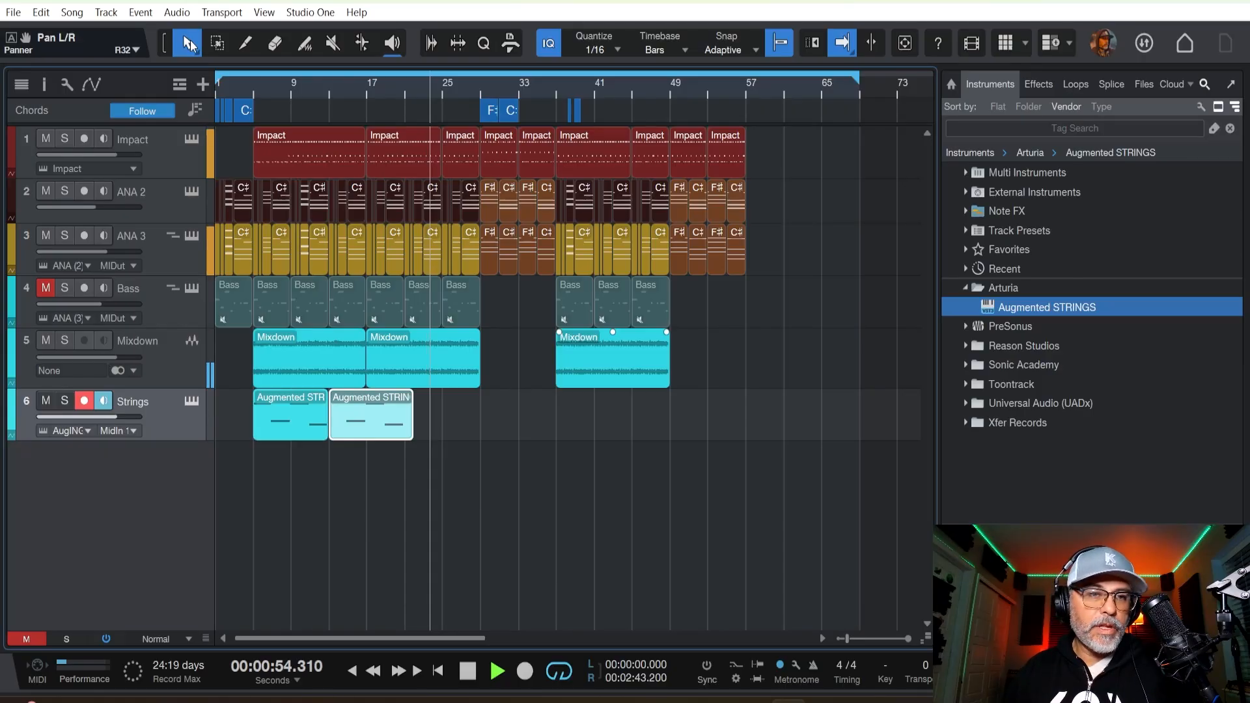
click(16, 422)
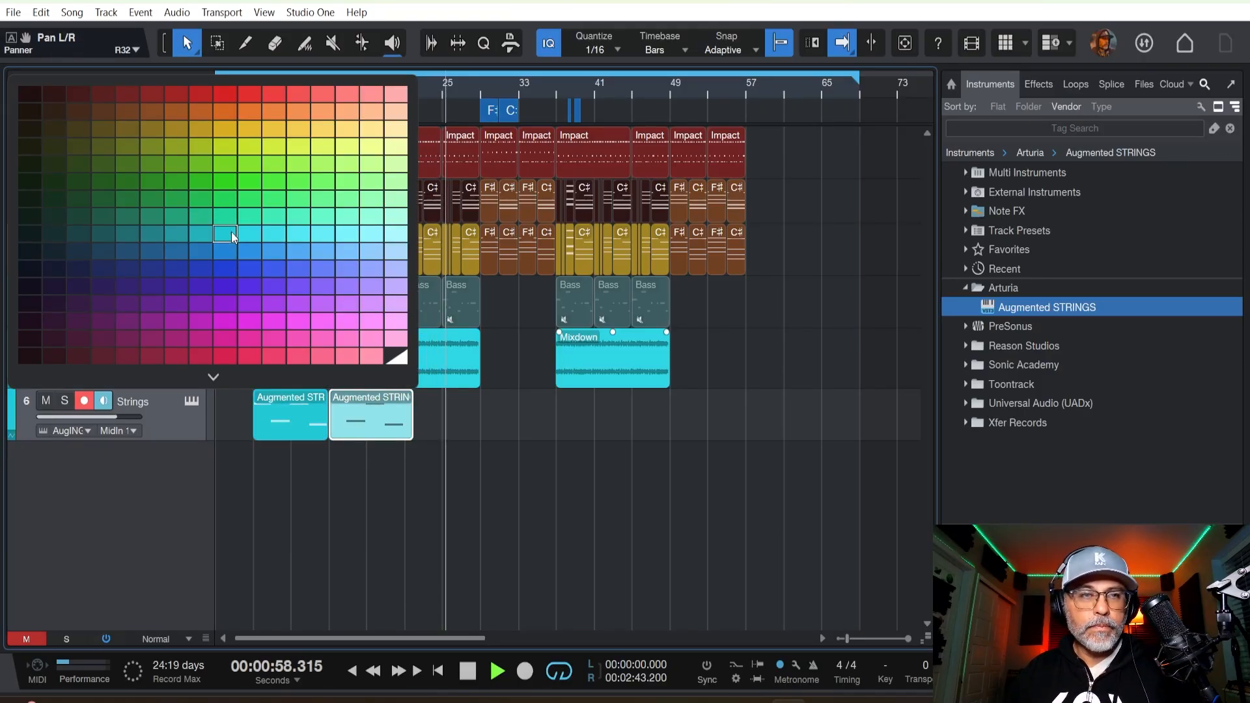
click(234, 182)
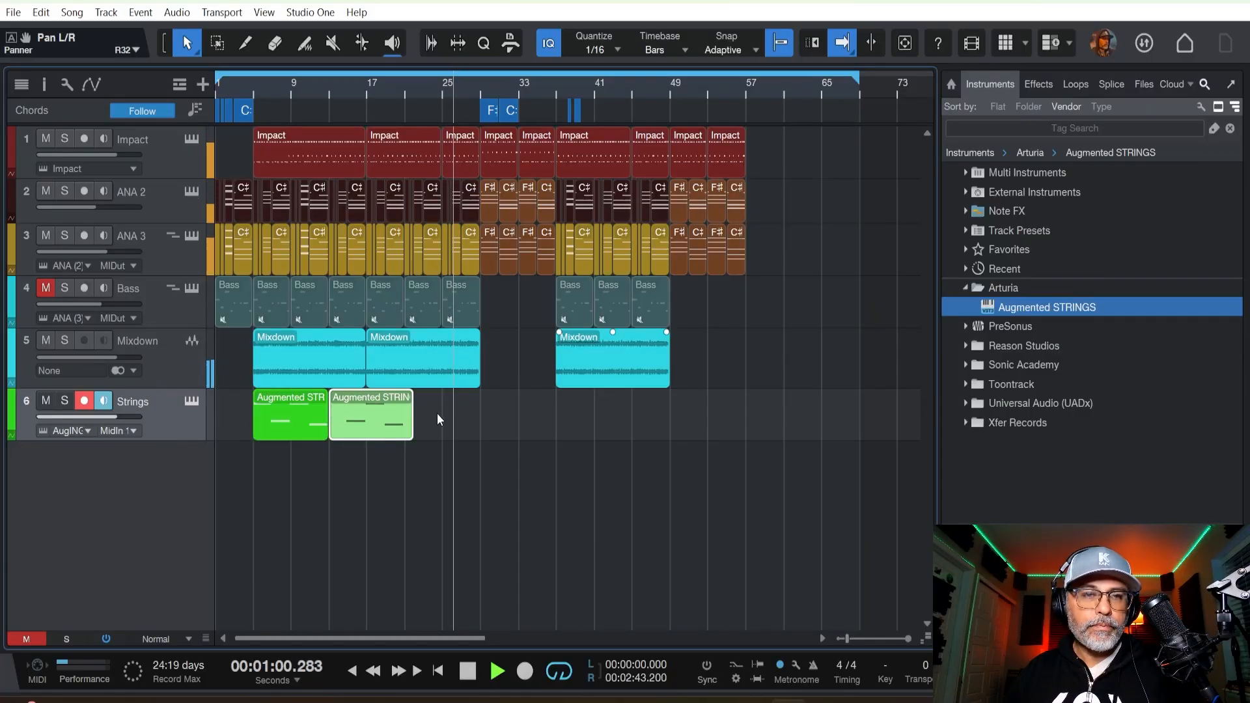
Duplicate both Augmented STRINGS clips and place the copies so that they start at bar 37.
shift+click(296, 424)
key(d)
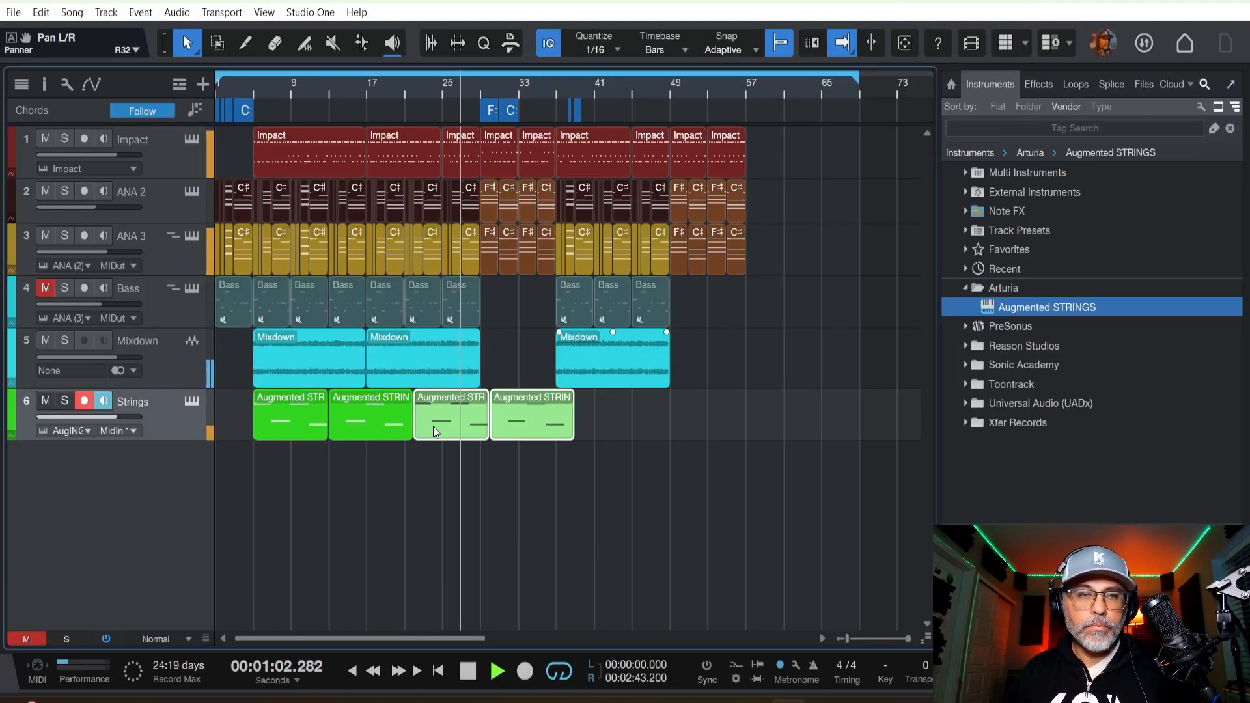
drag(432, 425, 577, 411)
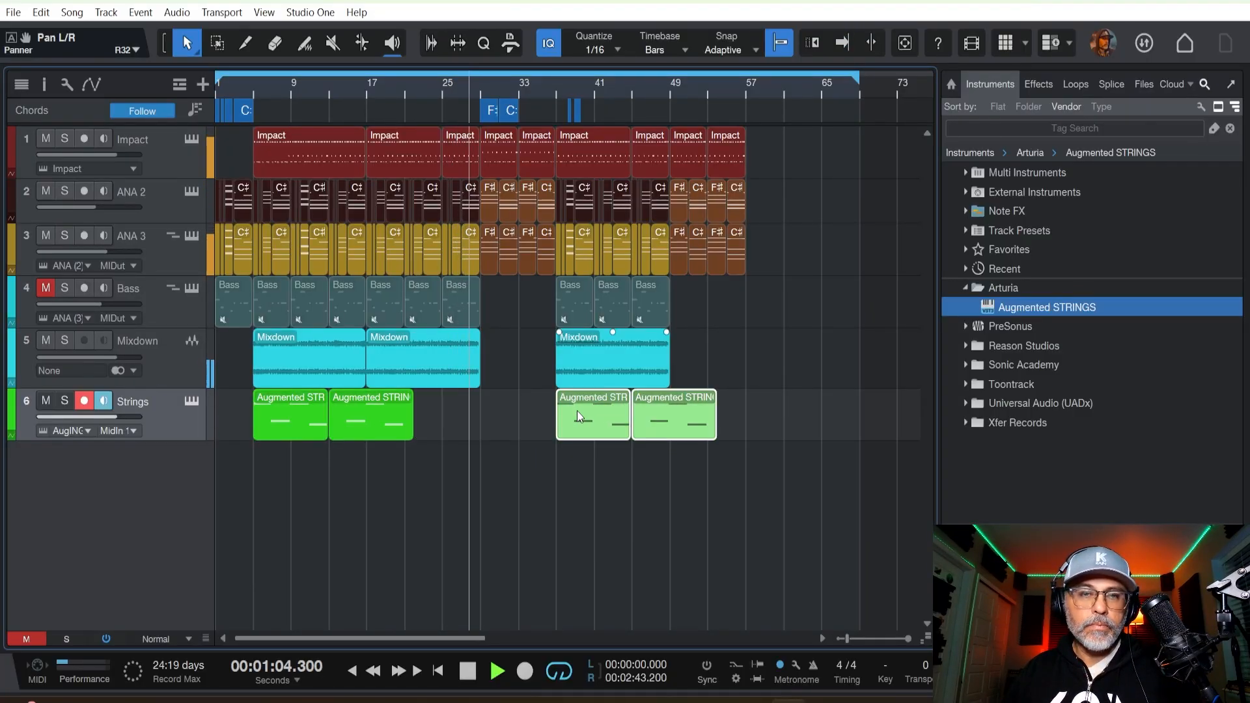
key(f)
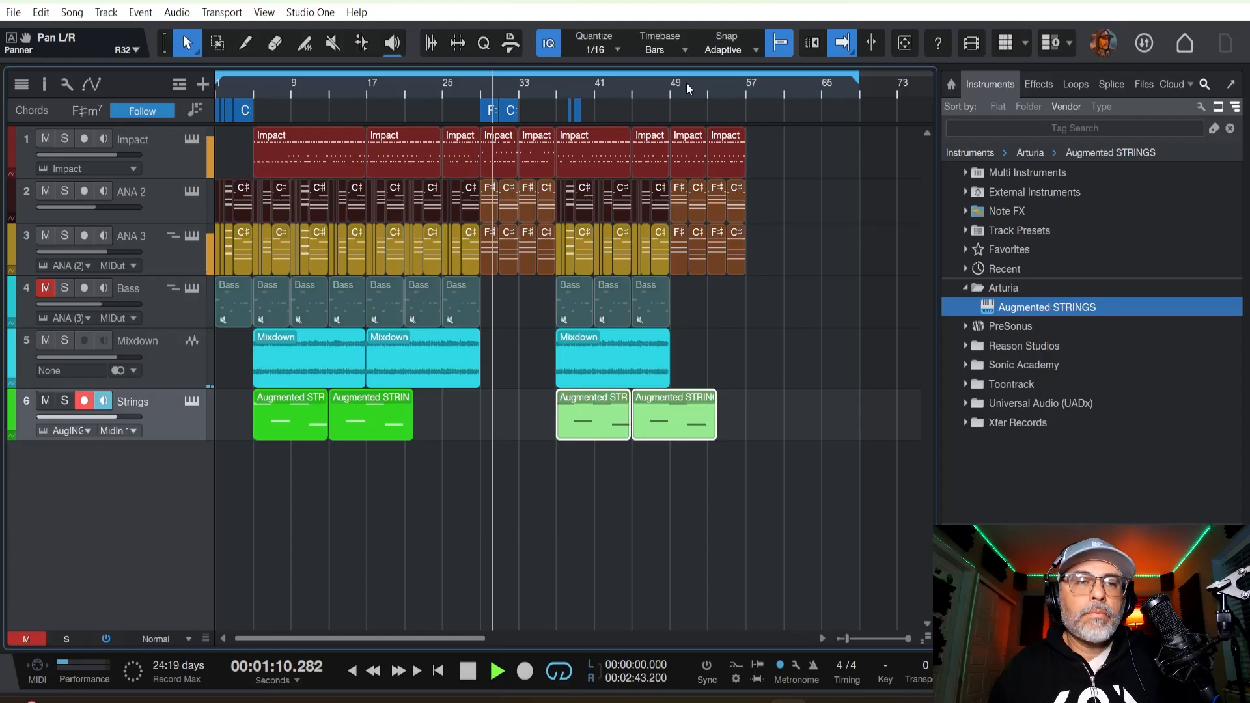
Add a Drum Verb send to the clap channel, raise the send level, and lower the clap volume to -4.4 dB.
key(F3)
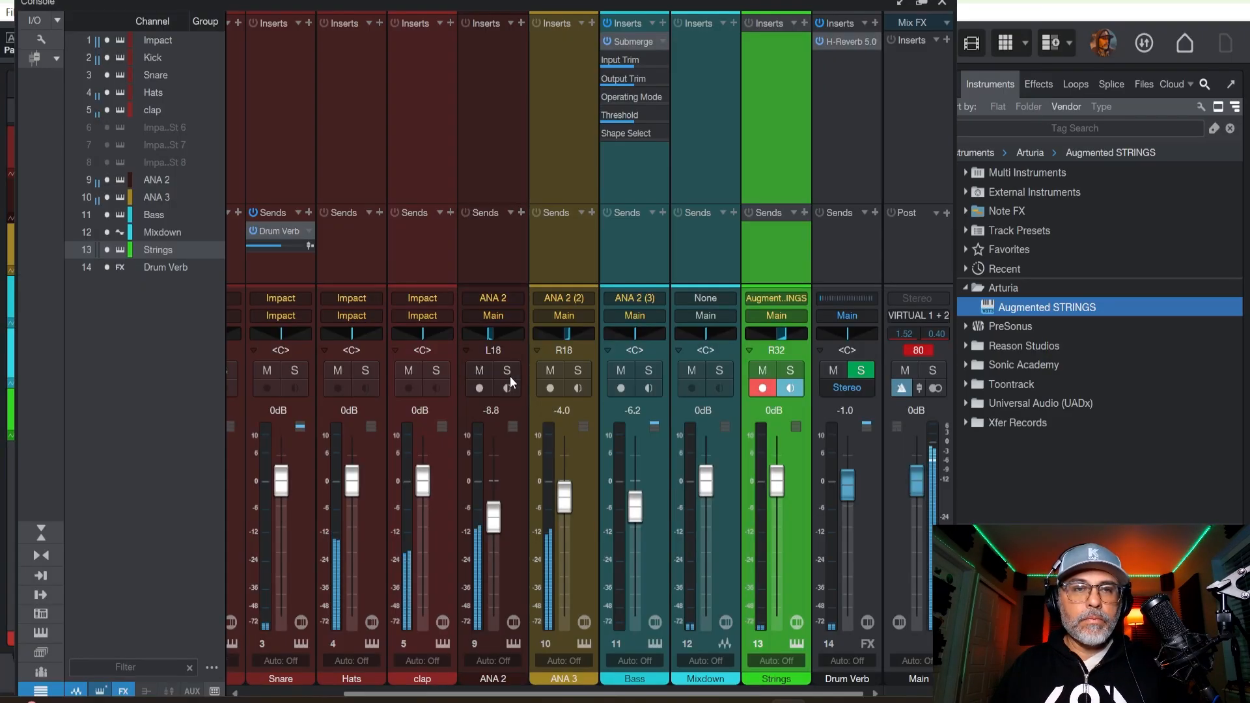
click(450, 212)
click(466, 242)
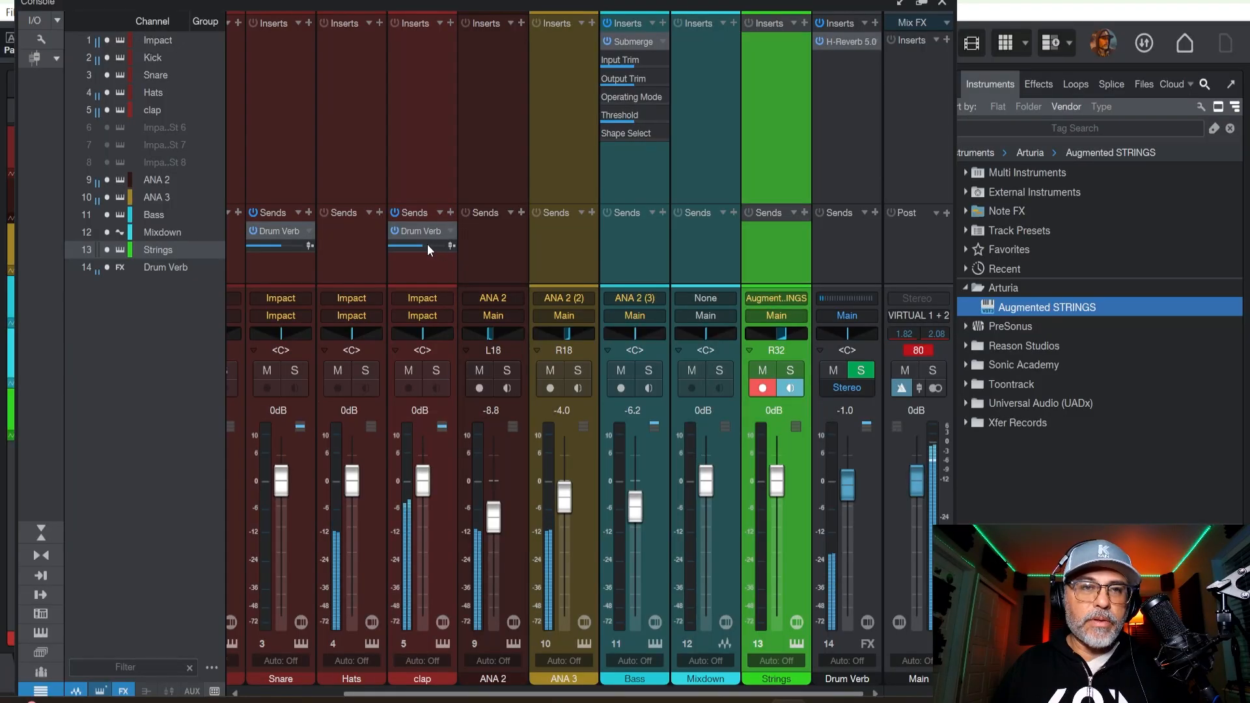
drag(429, 245, 438, 247)
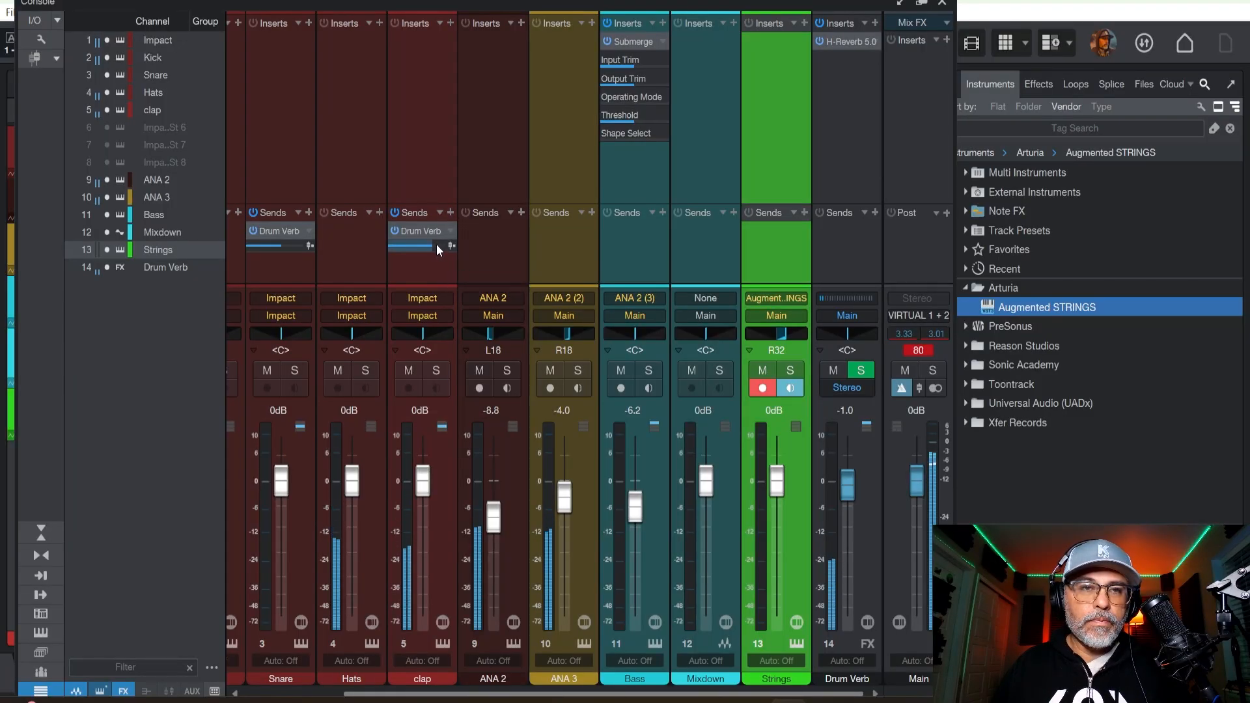
drag(428, 484, 429, 501)
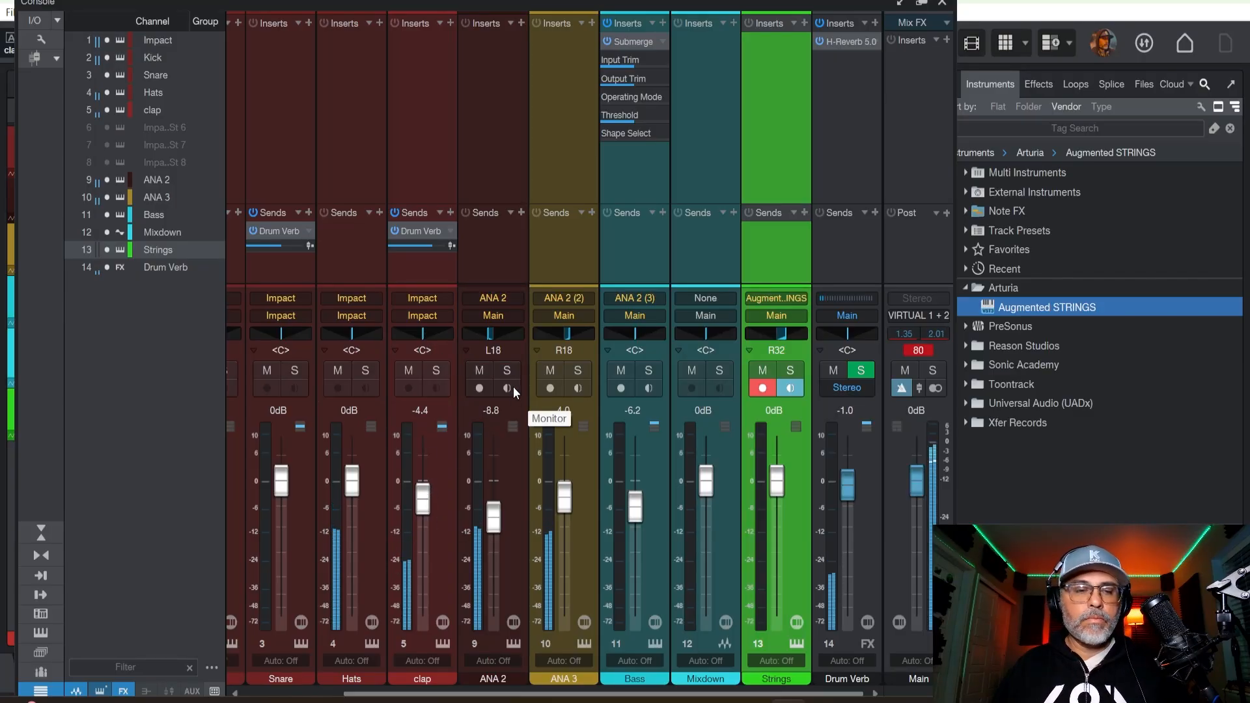
key(F3)
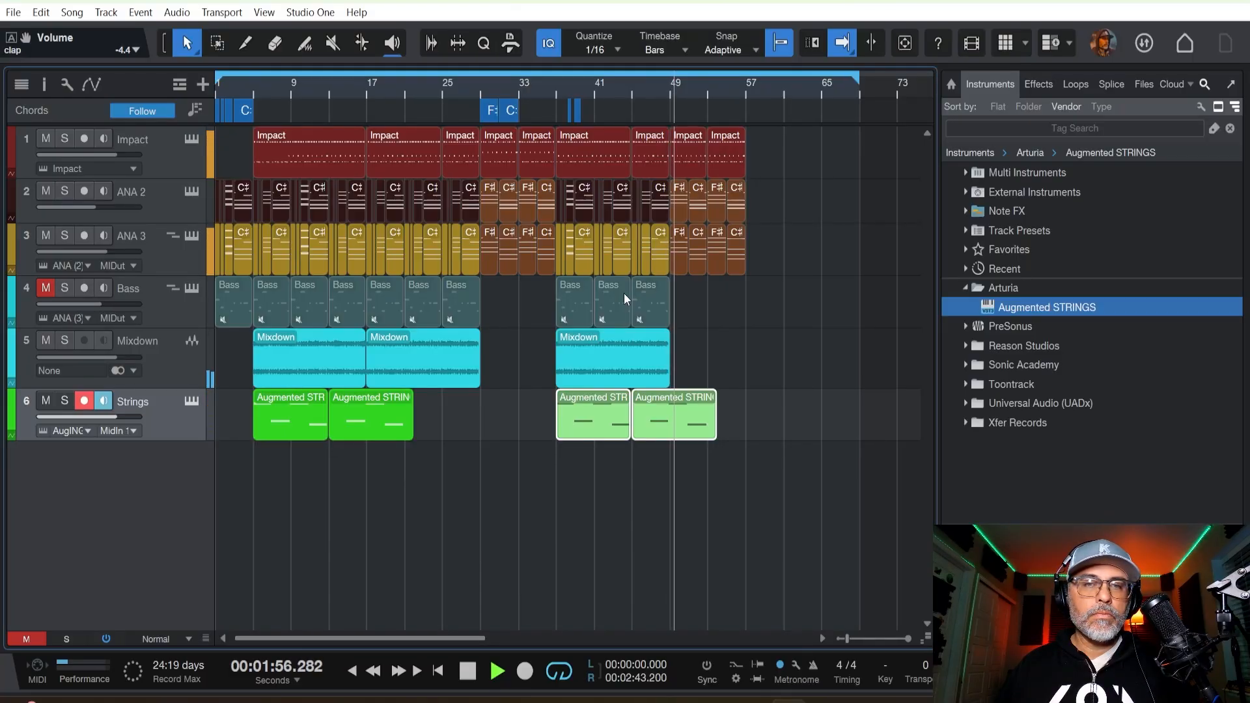
Shorten the last Augmented STRINGS clip so that it ends at bar 49 with the Mixdown clip above.
drag(716, 414, 674, 412)
key(ctrl+z)
key(space)
click(701, 456)
key(space)
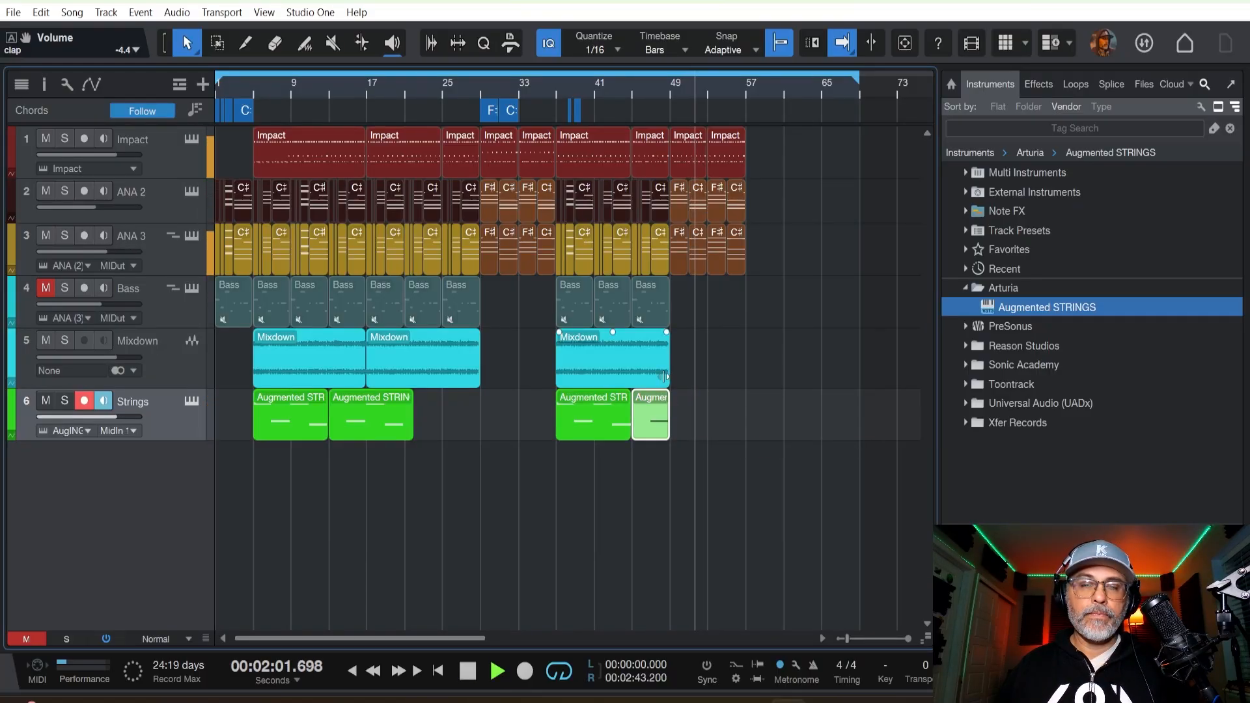
Duplicate the Impact, ANA 2 and ANA 3 clips of bars 49 to 57 to extend the section to bar 65.
drag(781, 127, 685, 276)
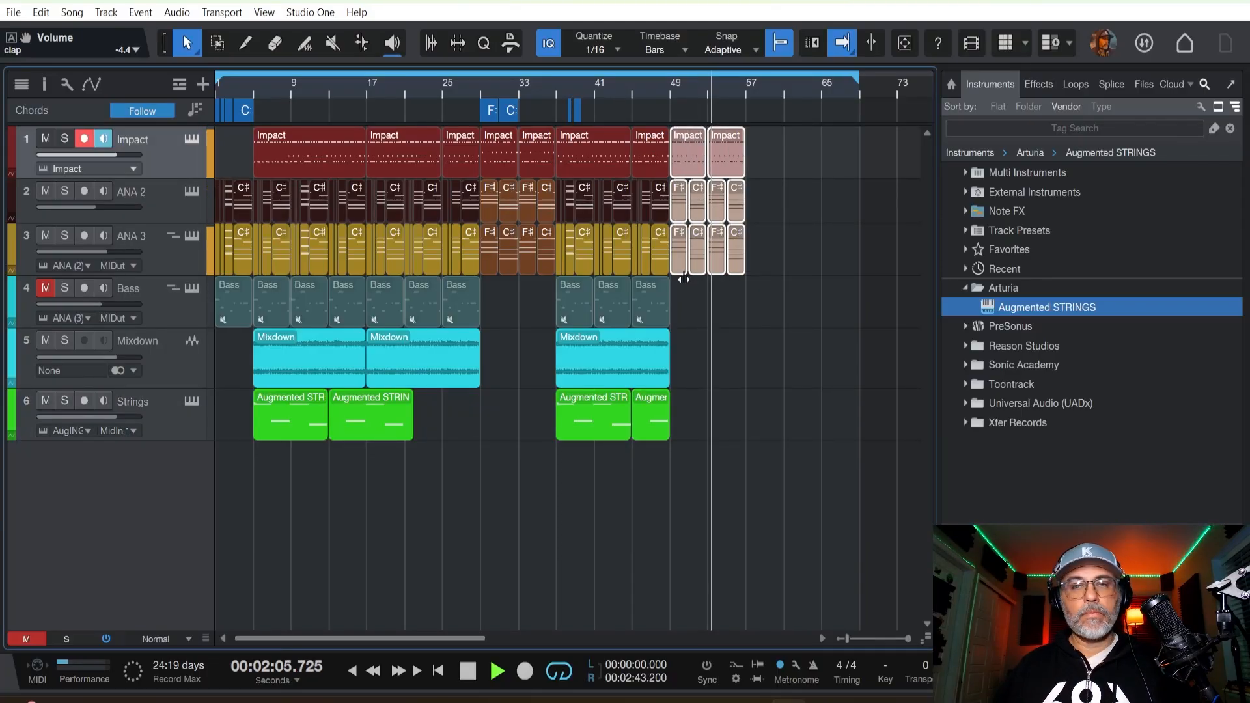
key(d)
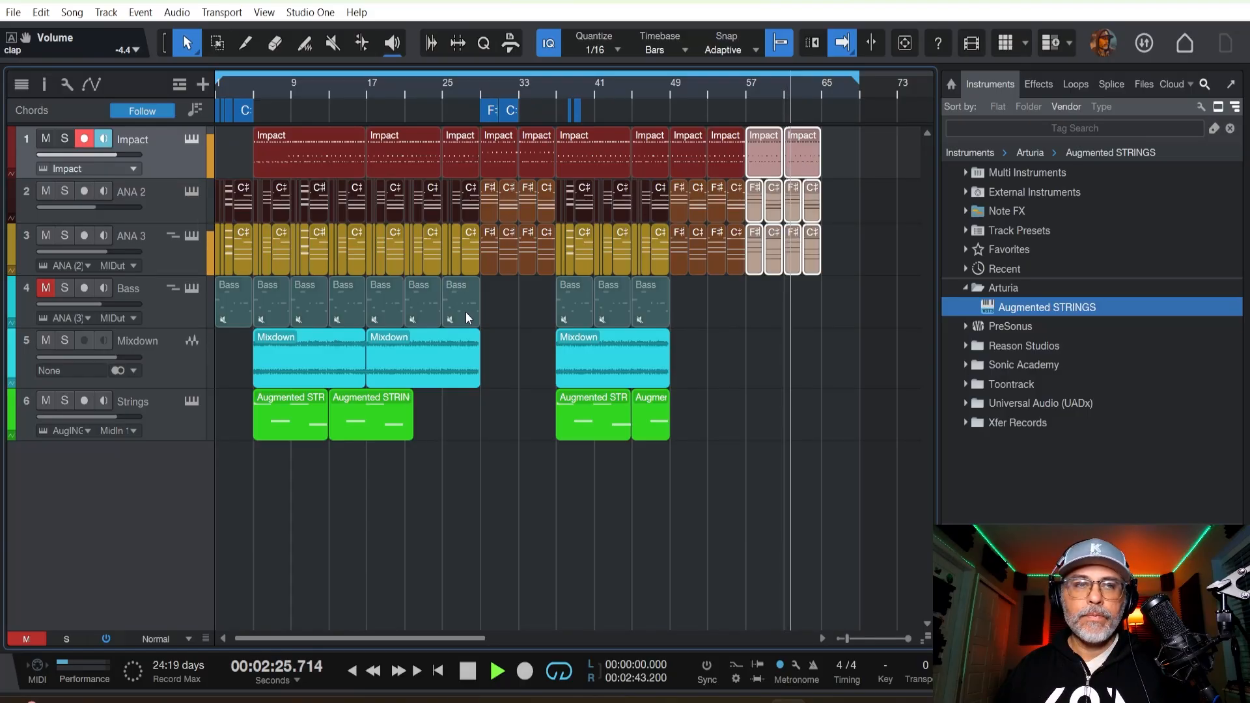
Select the Strings track and replay the song from about bar 56 to try out a closing strings part.
click(155, 401)
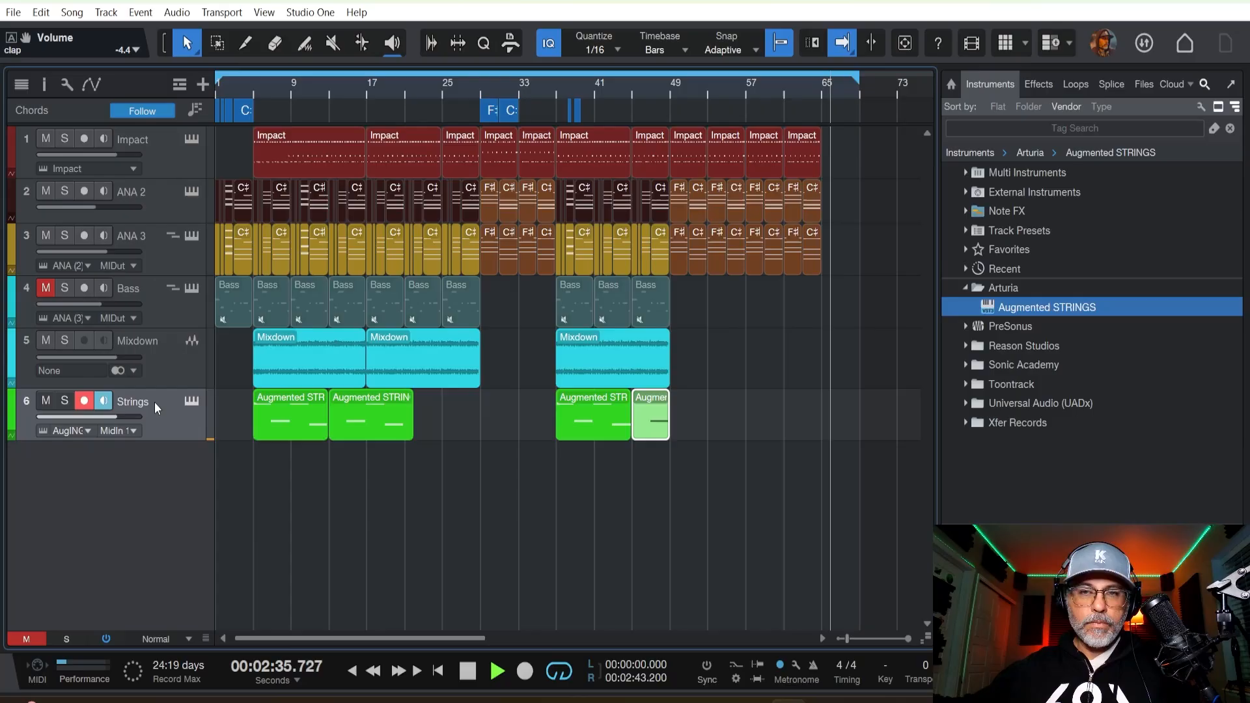
key(space)
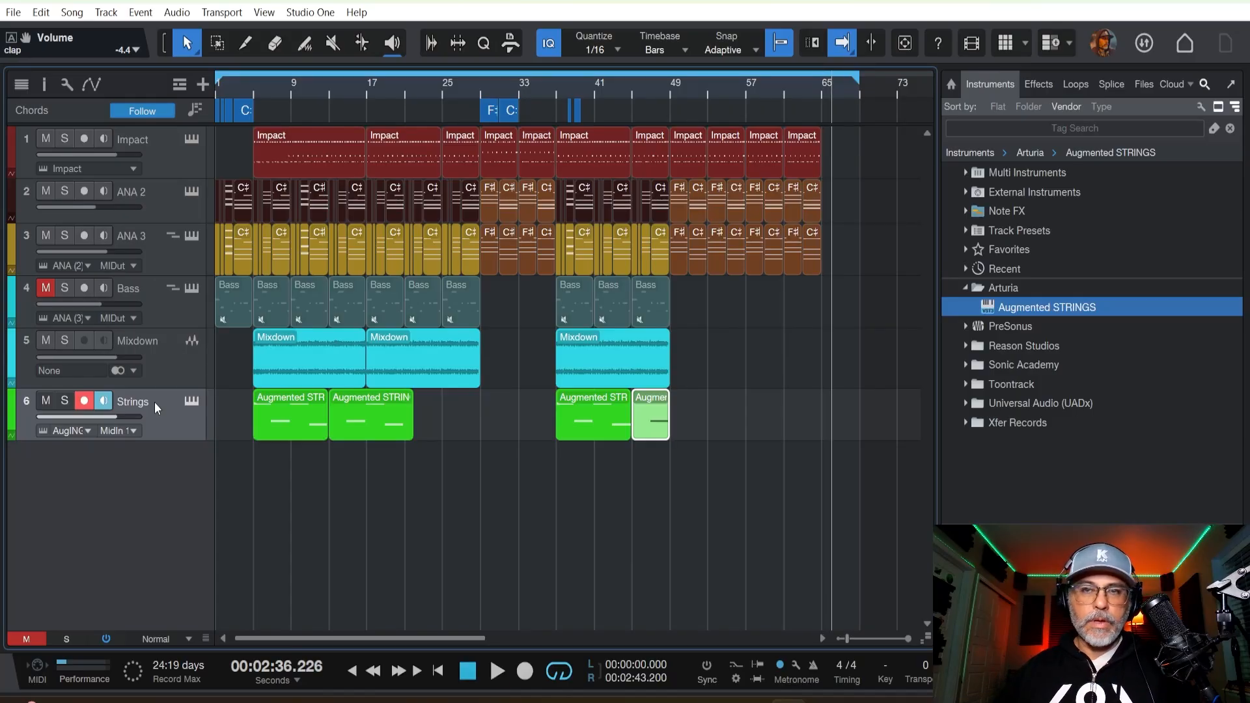
click(732, 88)
key(space)
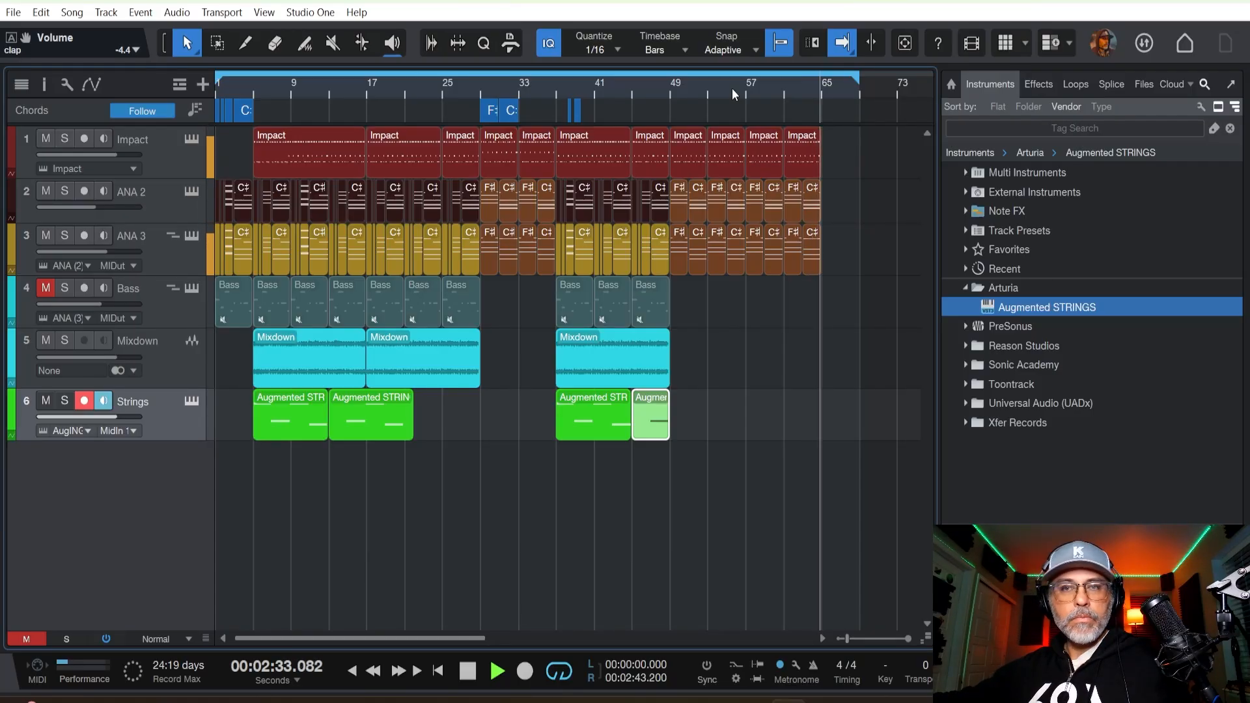
Record a closing part on the Strings track from bar 57 to about bar 68.
key(space)
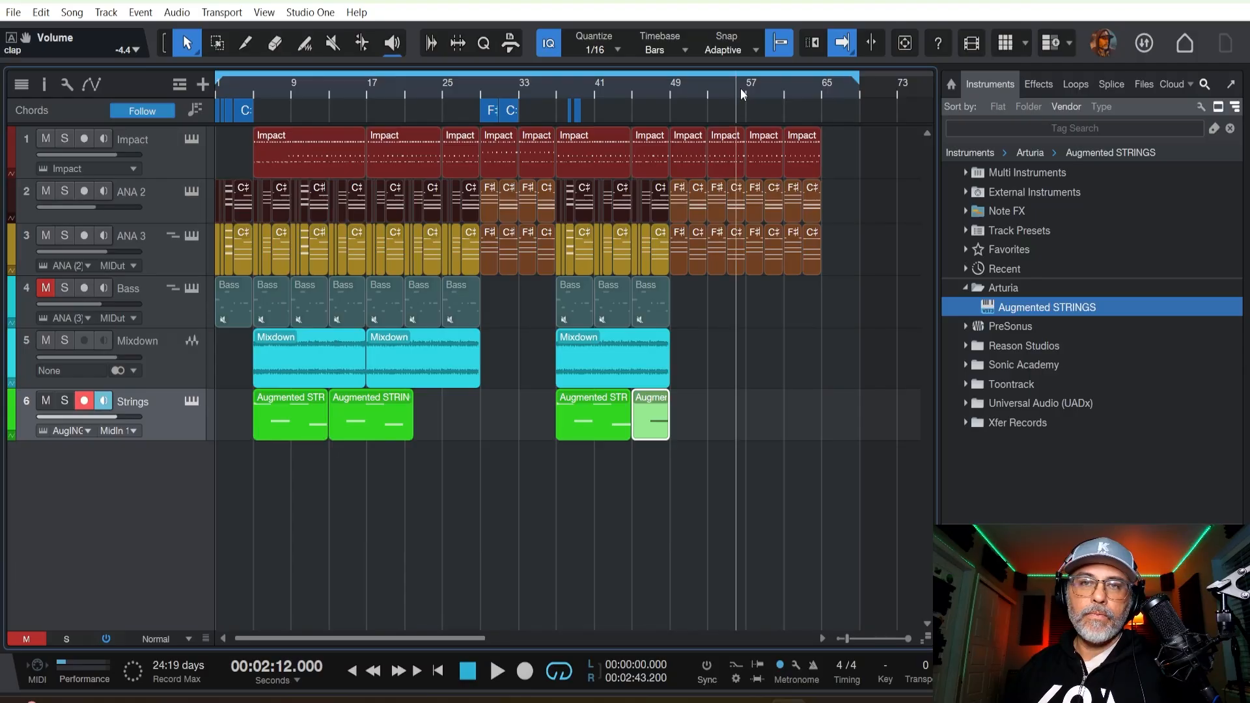
click(747, 90)
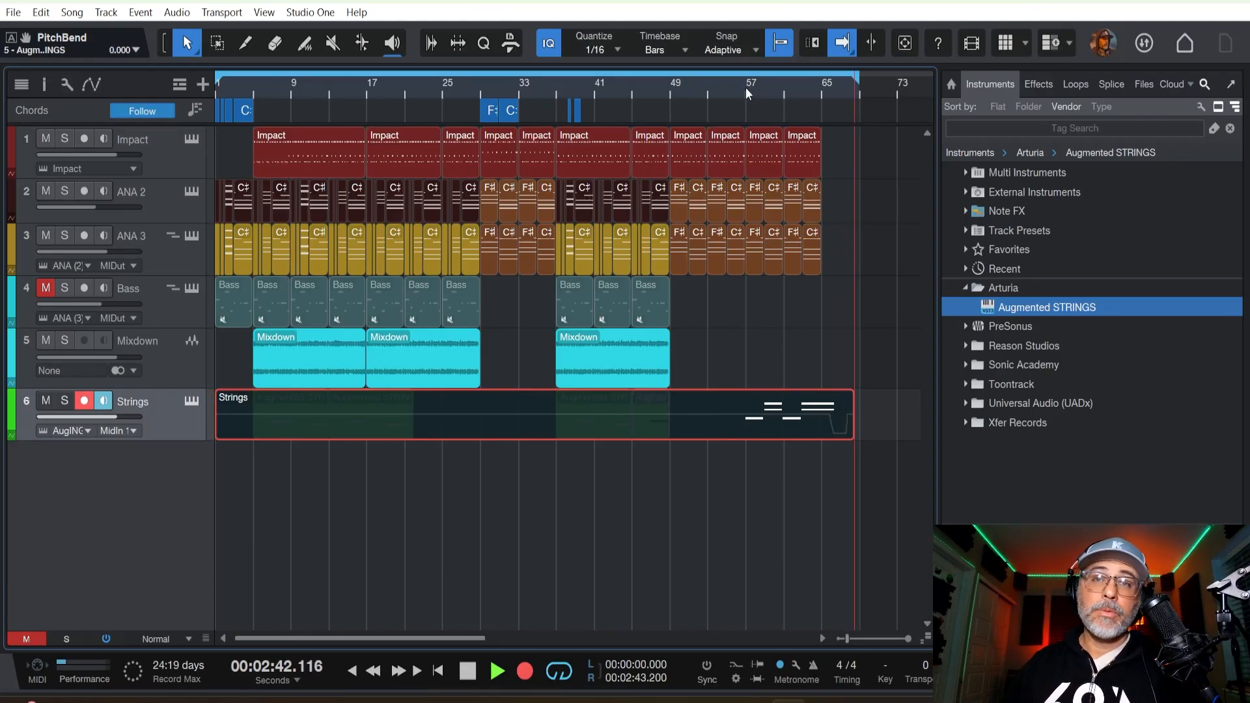
key(space)
Play the song from bar 55 to check the recorded strings ending, and stop playback after it.
click(721, 90)
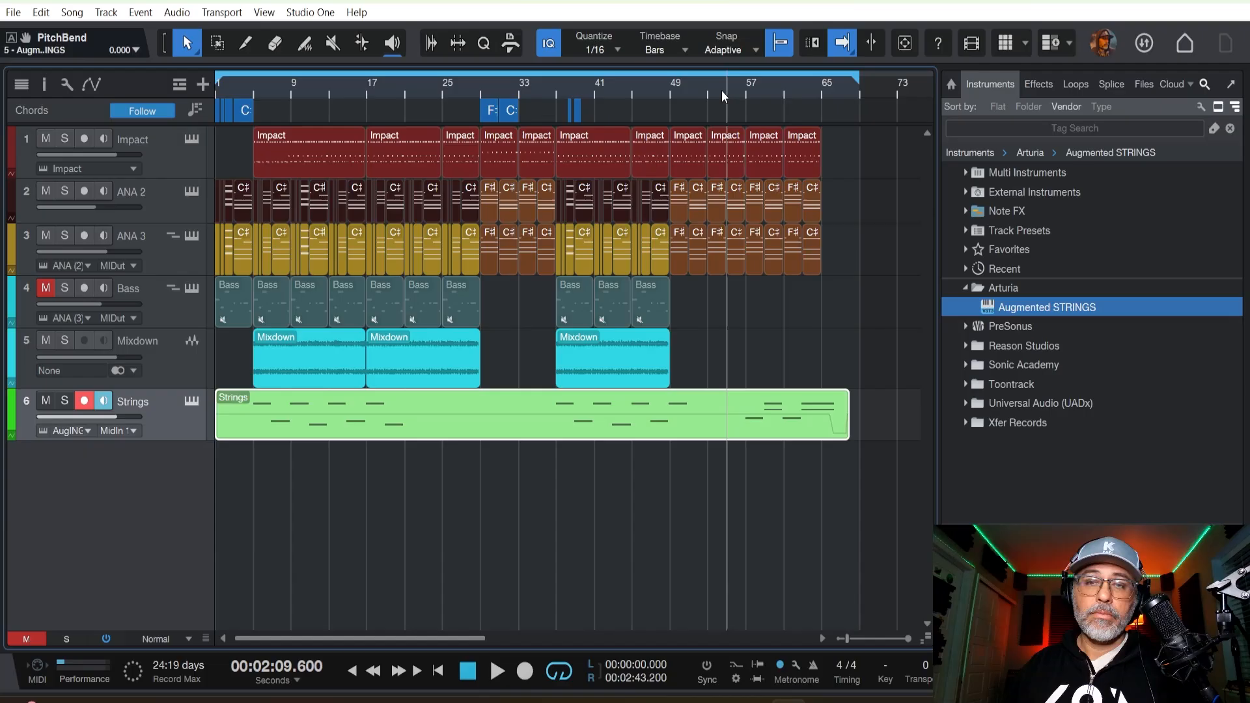
key(space)
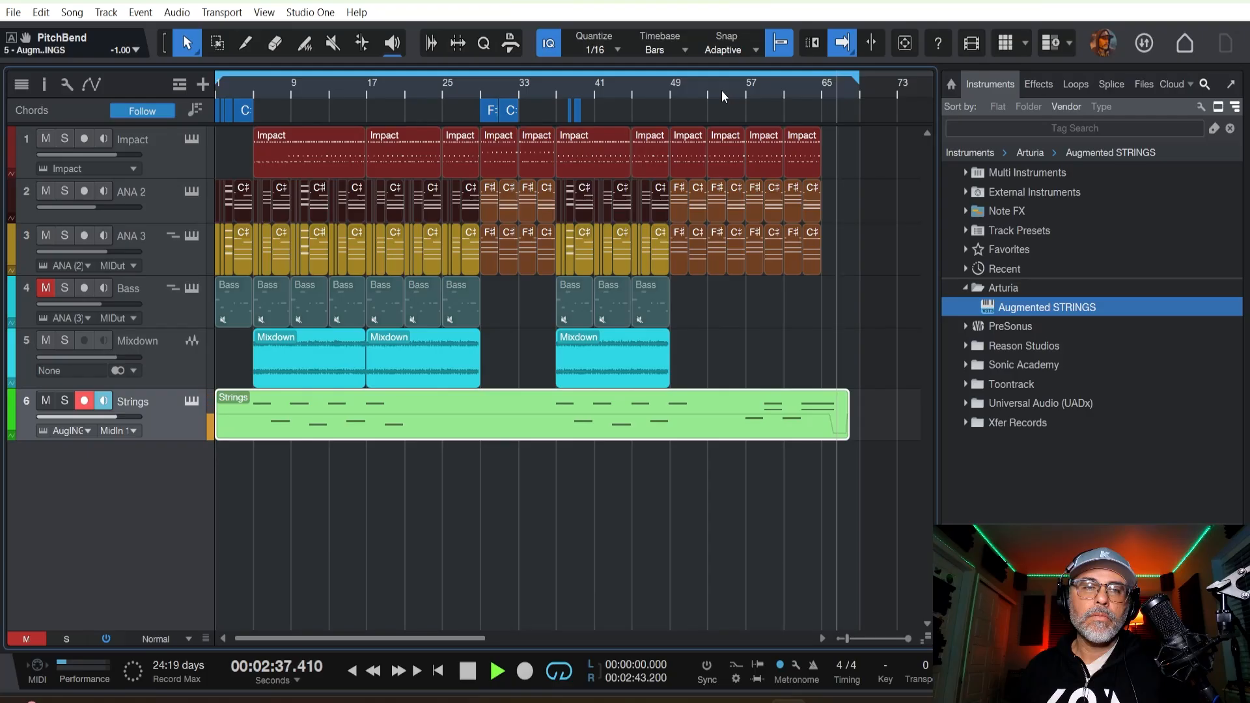
key(space)
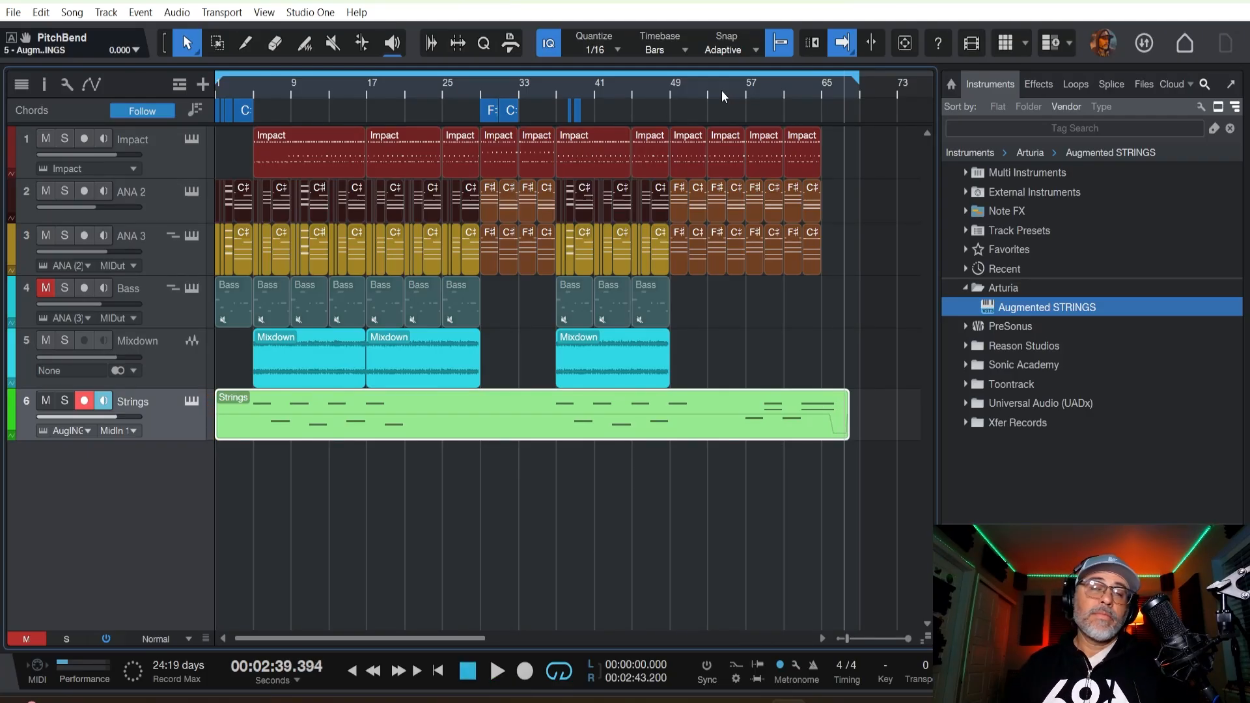